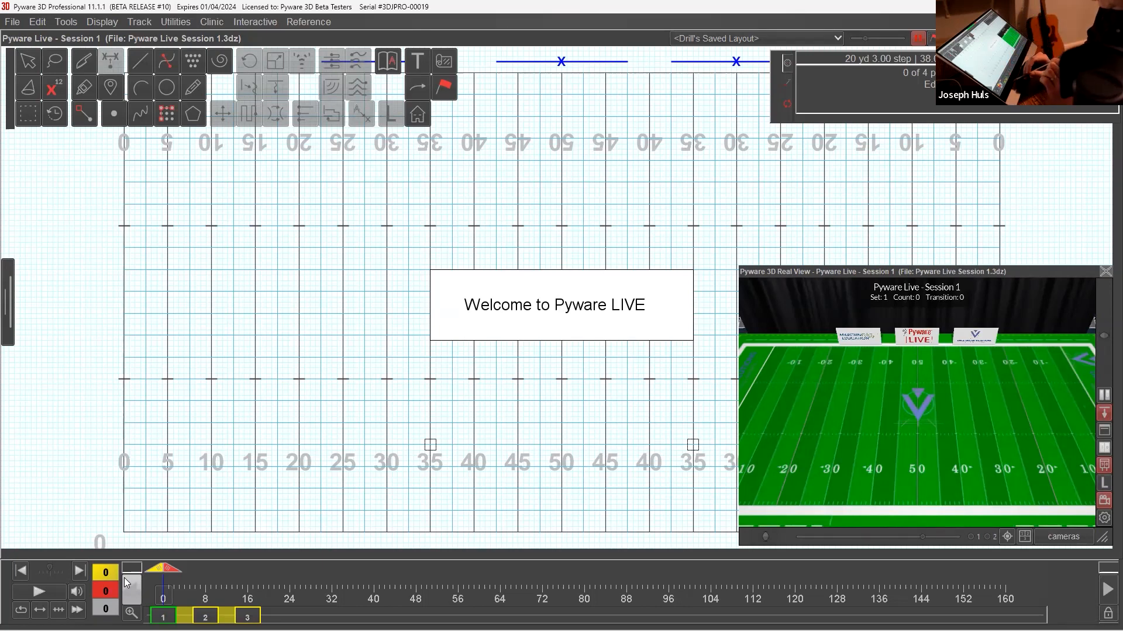
Go to set 2 and try the Stride Indicator's mode options, returning to the first one.
click(124, 578)
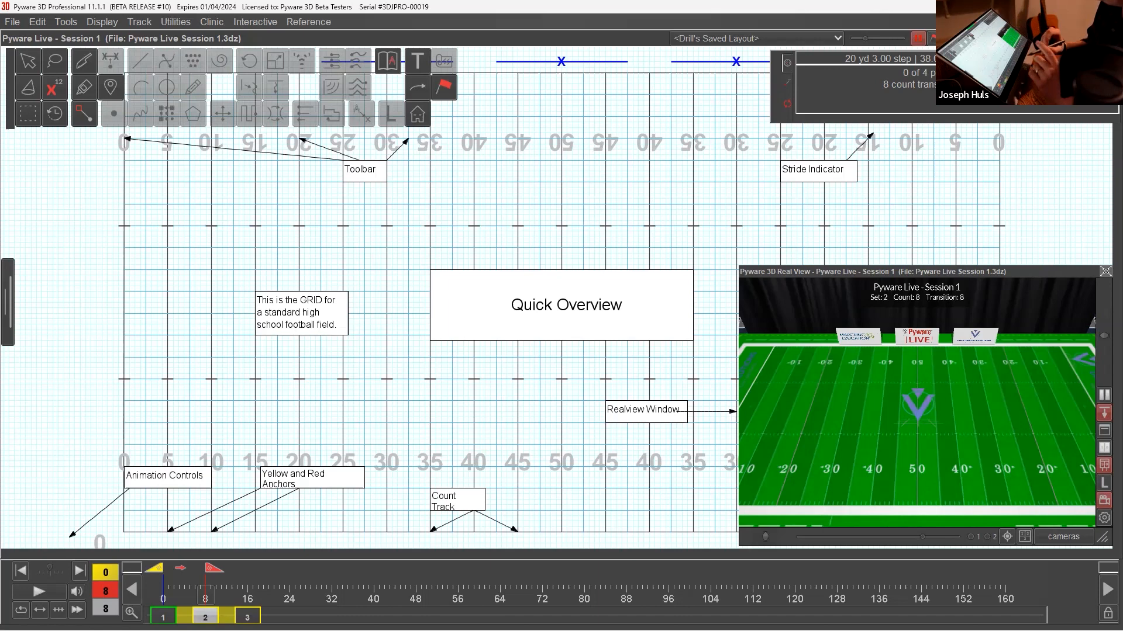
click(788, 89)
click(791, 105)
click(789, 88)
click(786, 65)
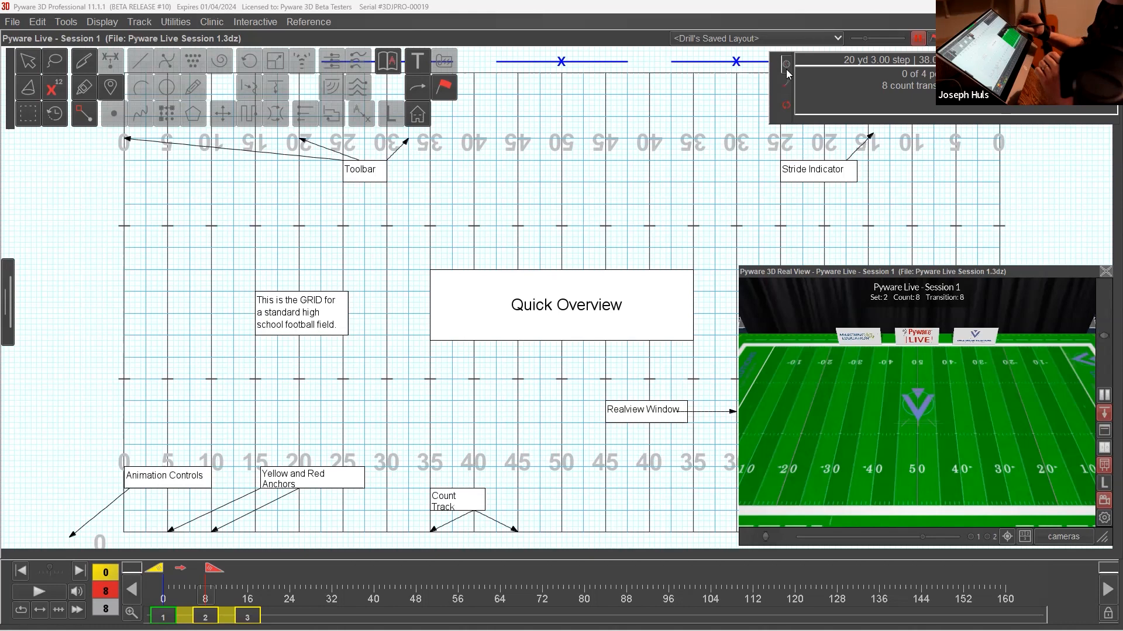
Move the Real View window over the toolbar, enlarge it across most of the grid, and collapse it to its title bar.
double_click(872, 271)
double_click(872, 272)
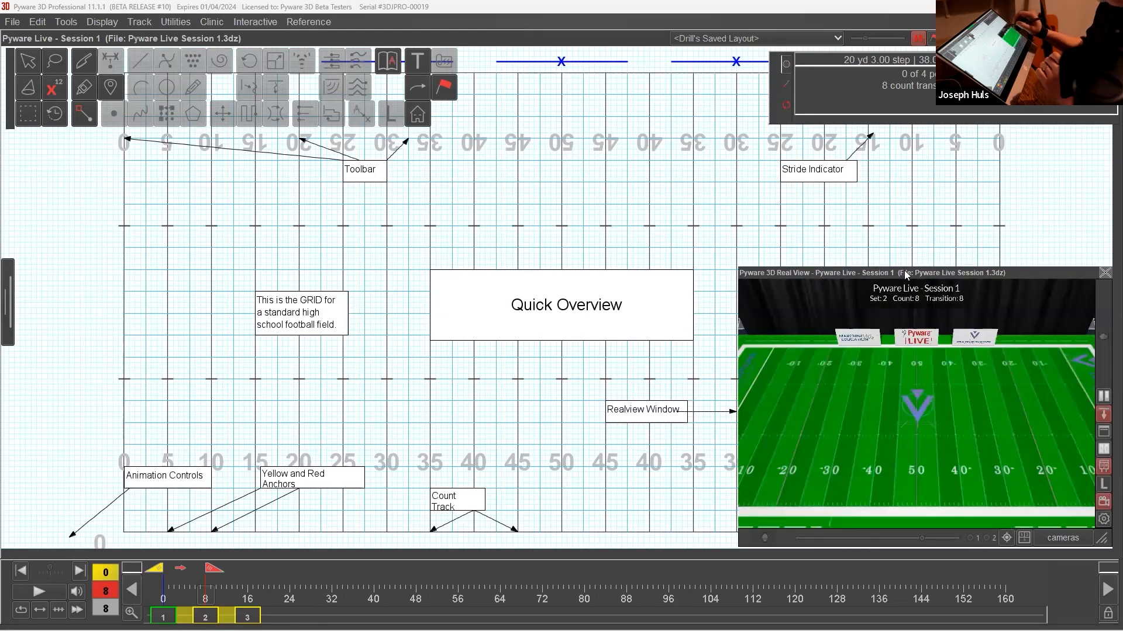
drag(920, 276, 351, 55)
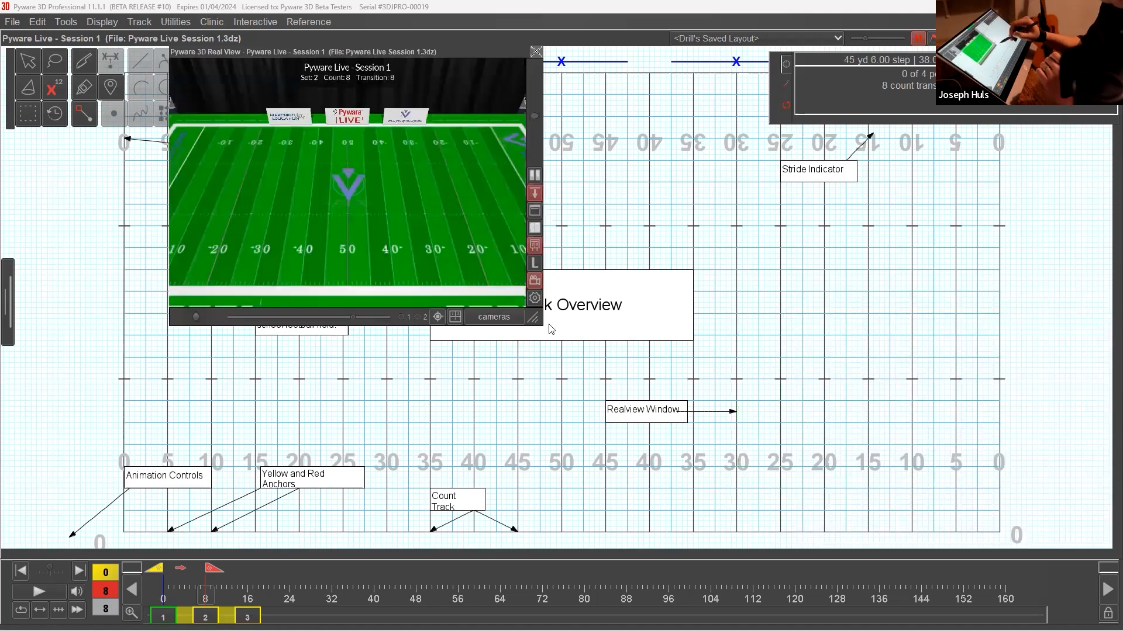
drag(1020, 545, 1019, 542)
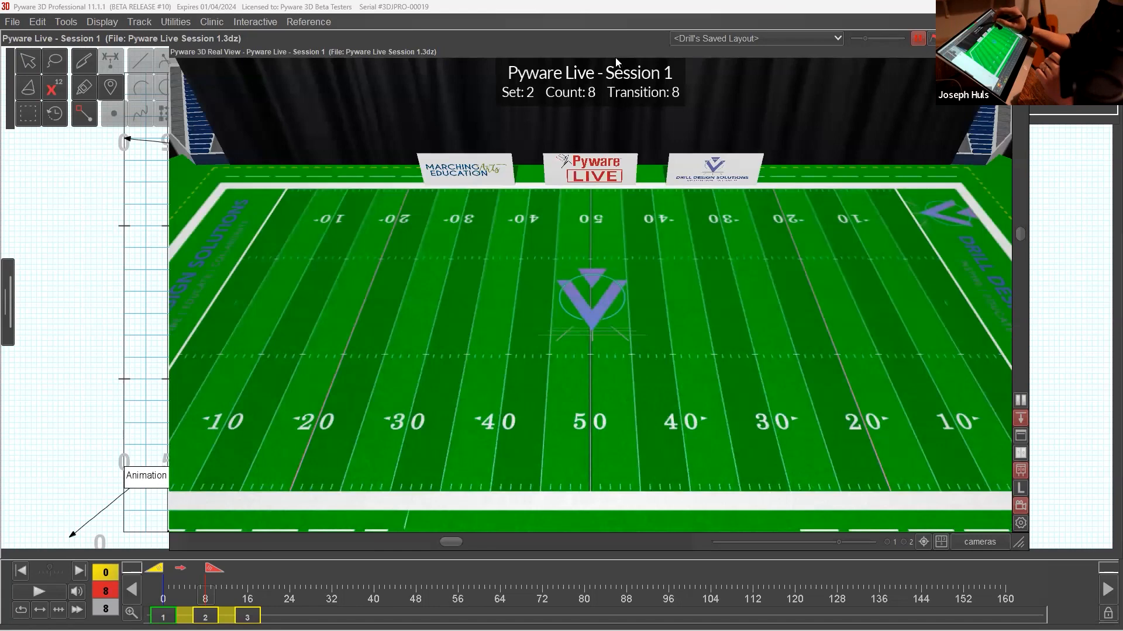
double_click(391, 54)
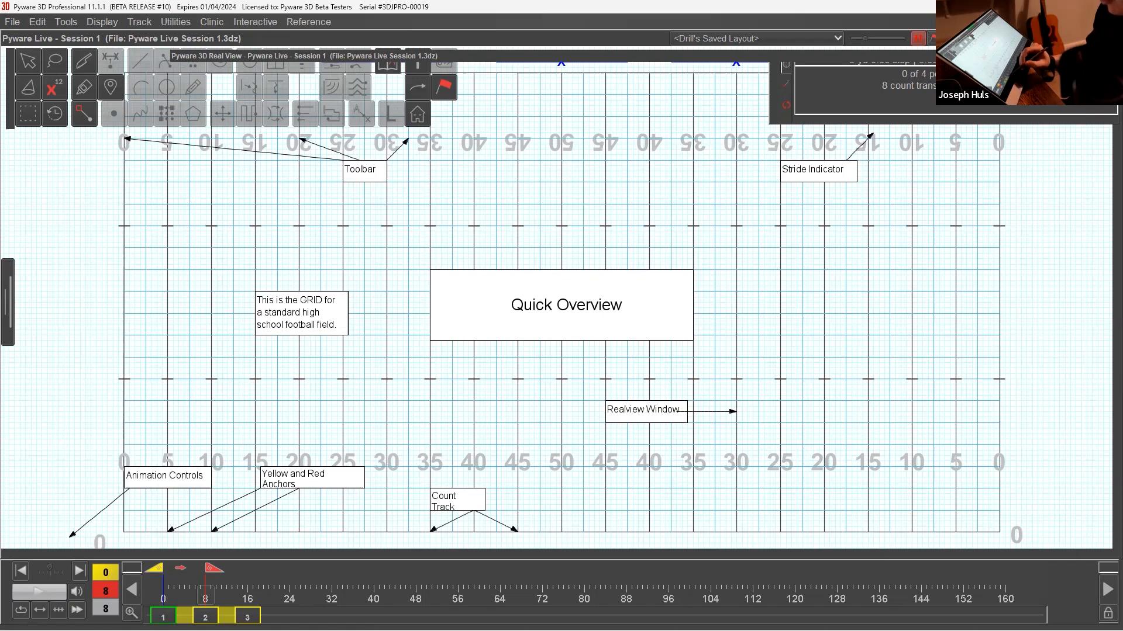
On page tab 3, restore and shrink the Real View window, placing it and the Stride Indicator clear of the toolbar.
click(248, 617)
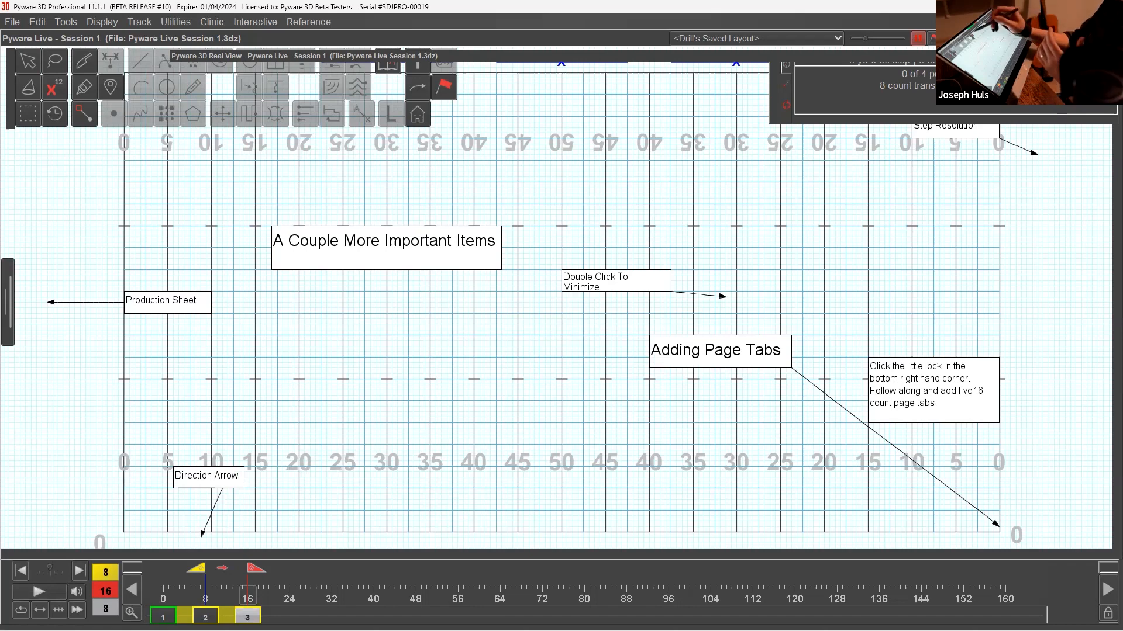
double_click(268, 55)
drag(1019, 545, 647, 321)
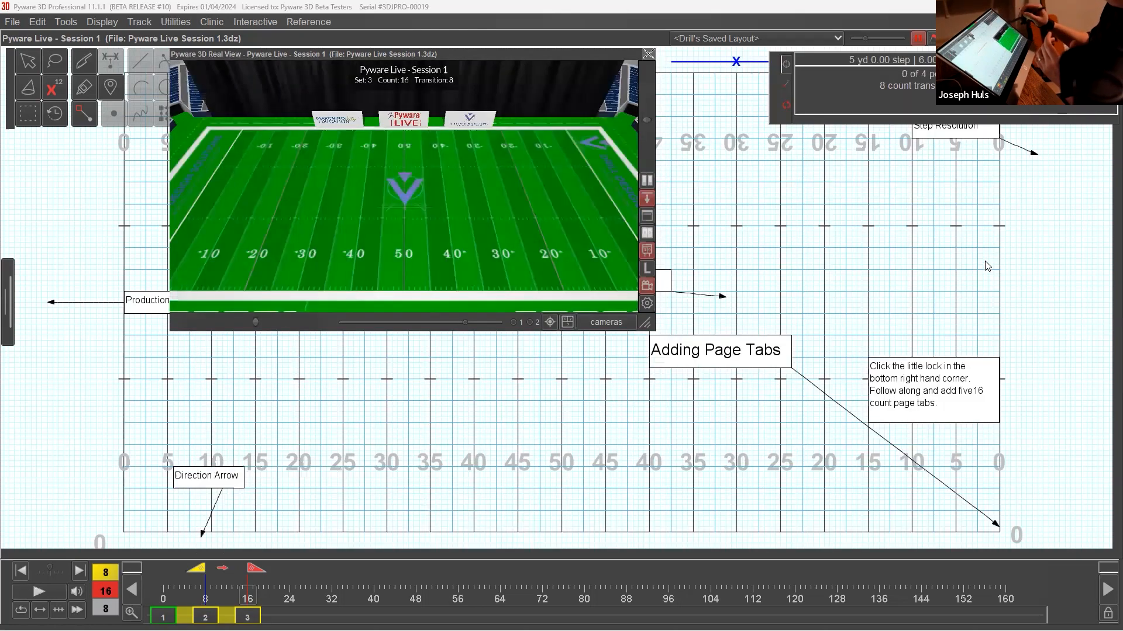
drag(527, 55, 985, 261)
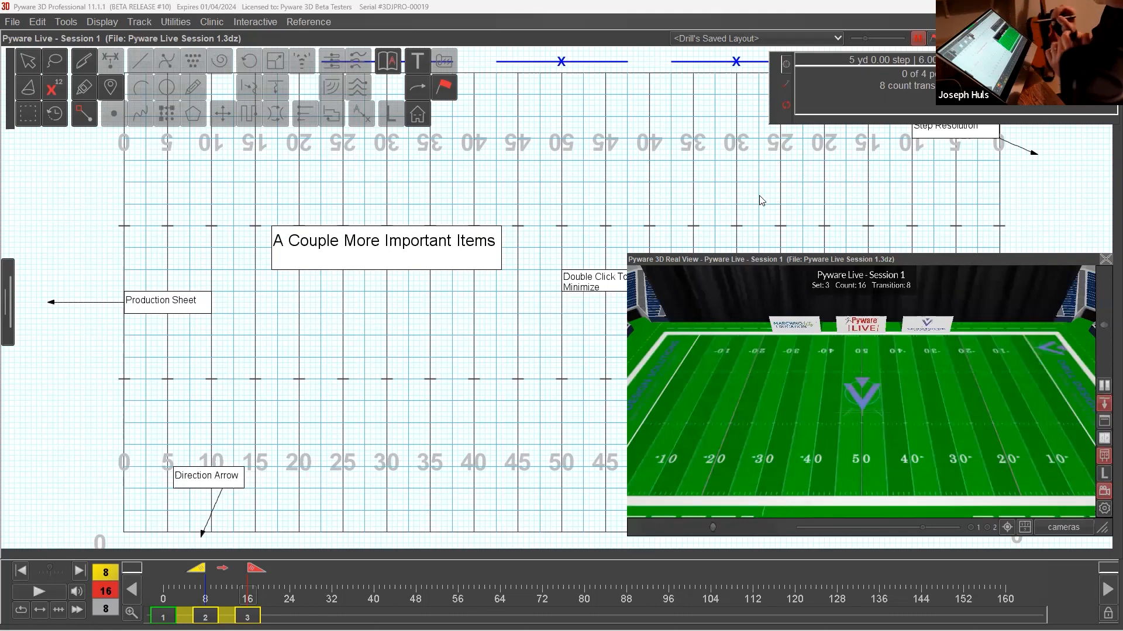
drag(773, 88, 759, 195)
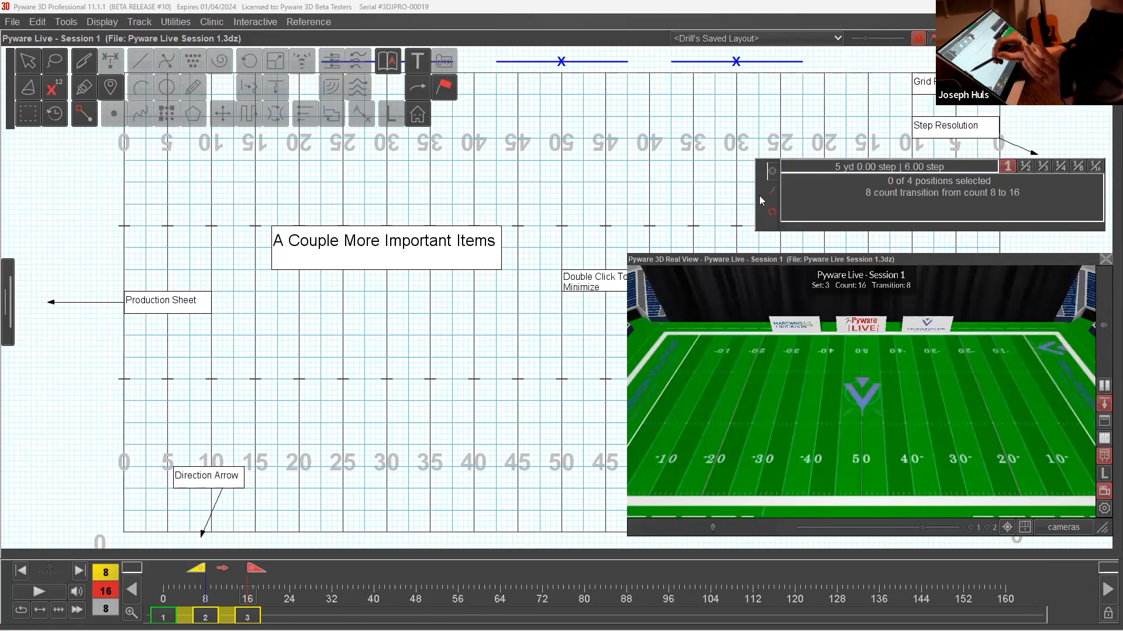
Open the Production Sheet, resize it to show the Note 1 column, and close it after adding set 2 to the selection.
click(20, 310)
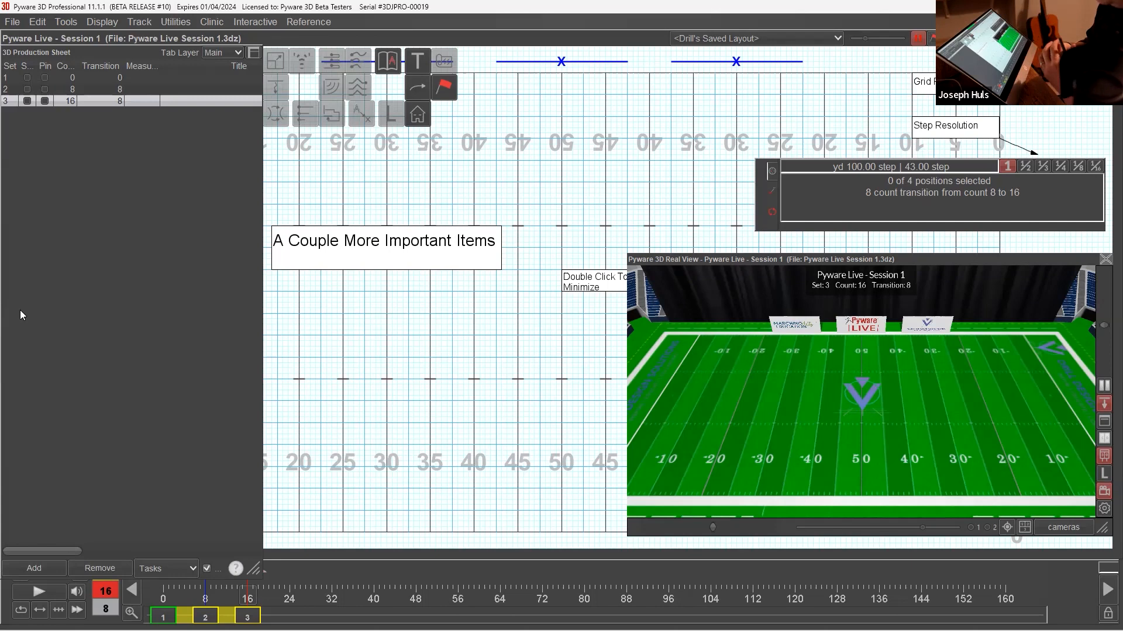
drag(254, 569, 514, 463)
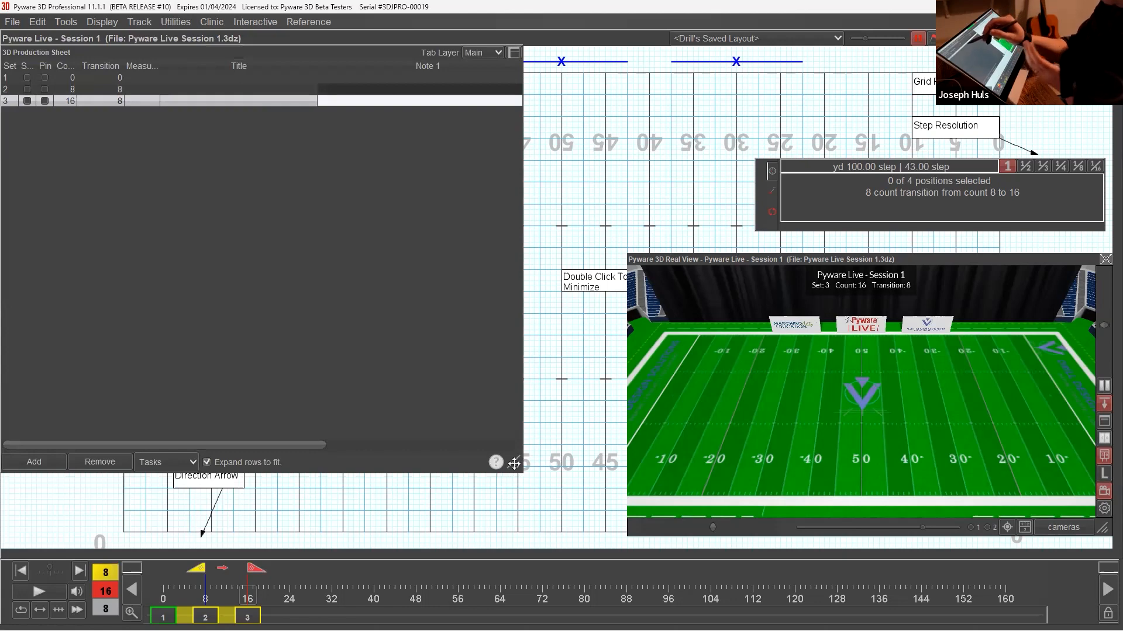
shift+click(203, 89)
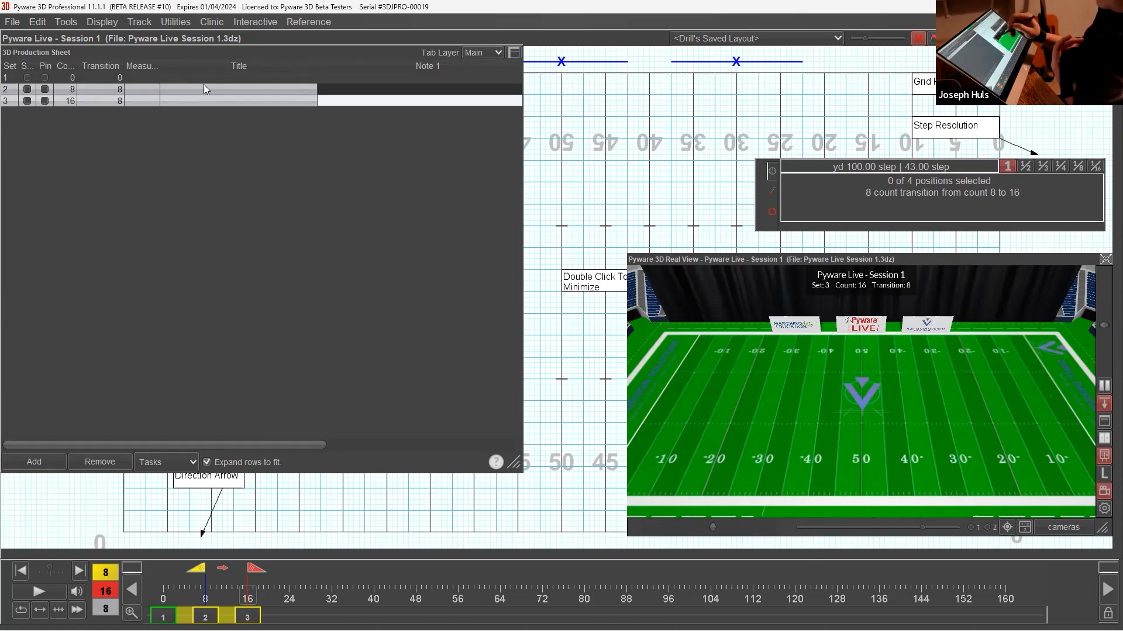
click(513, 52)
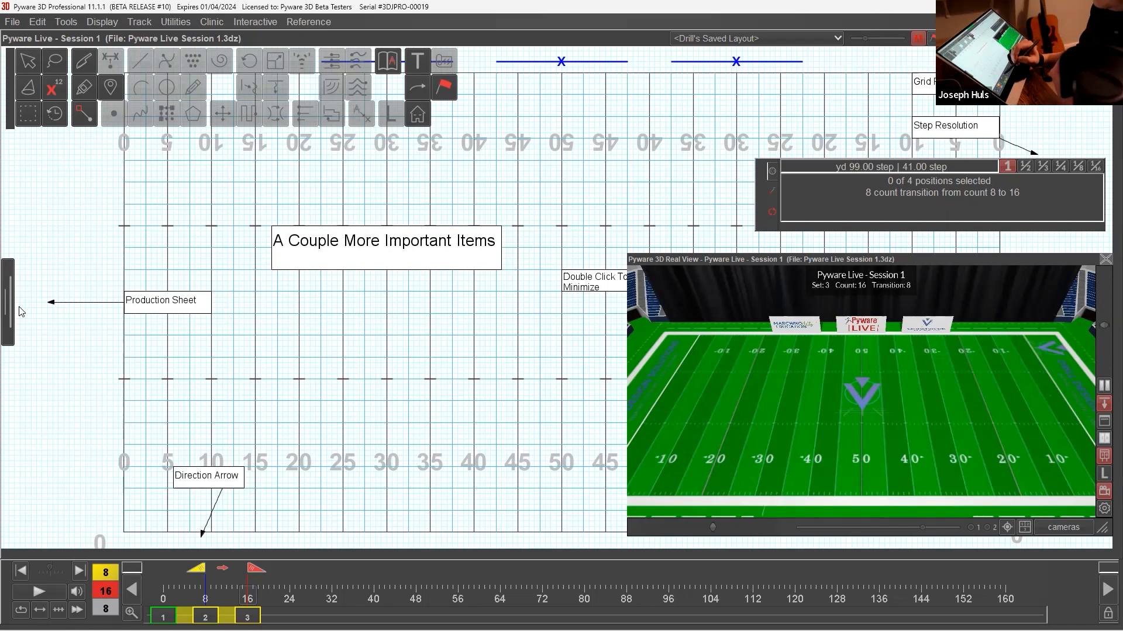
Reverse the transition direction between counts 8 and 16 and switch it back to forward.
click(231, 574)
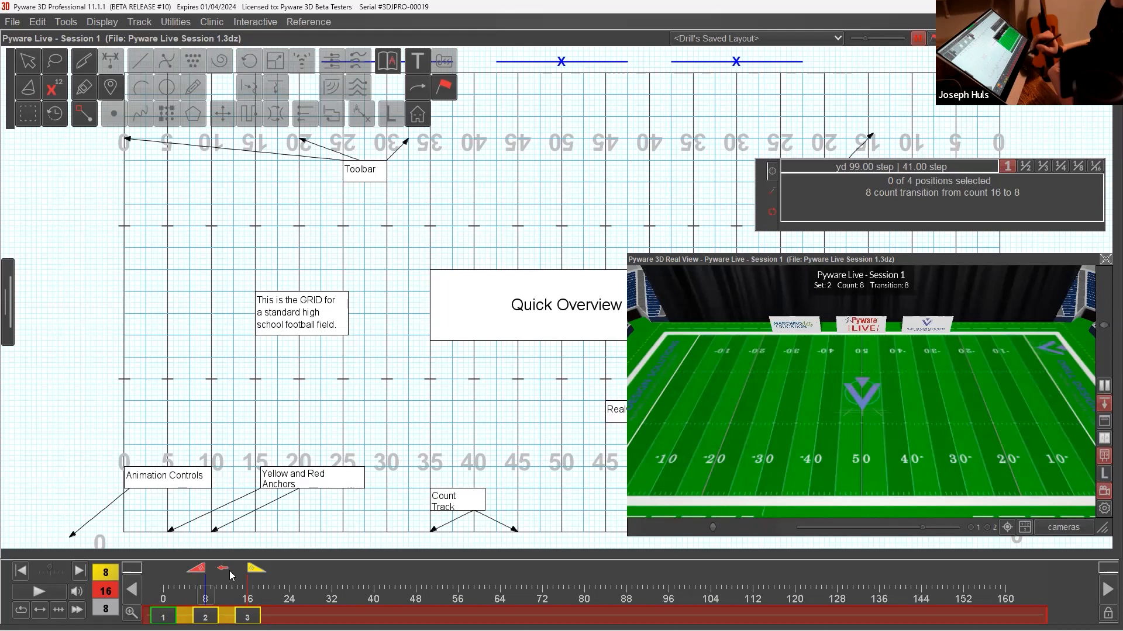
click(231, 574)
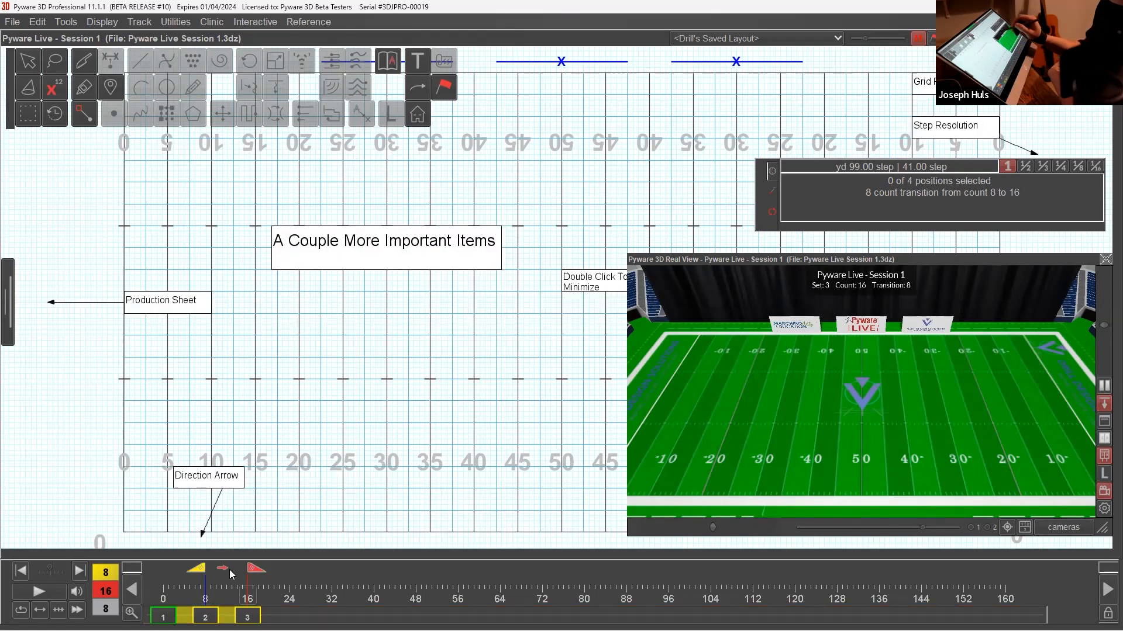
Collapse the Real View window to its title bar and try the 1/3 step resolution before restoring it to 1.
double_click(795, 261)
drag(799, 256, 802, 250)
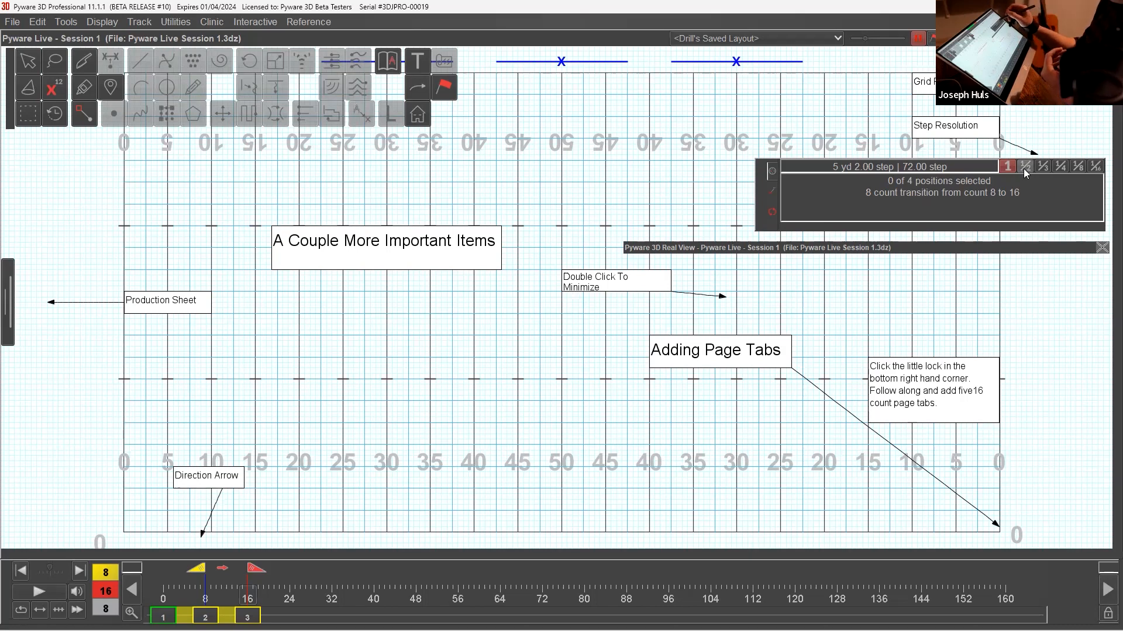
click(1043, 167)
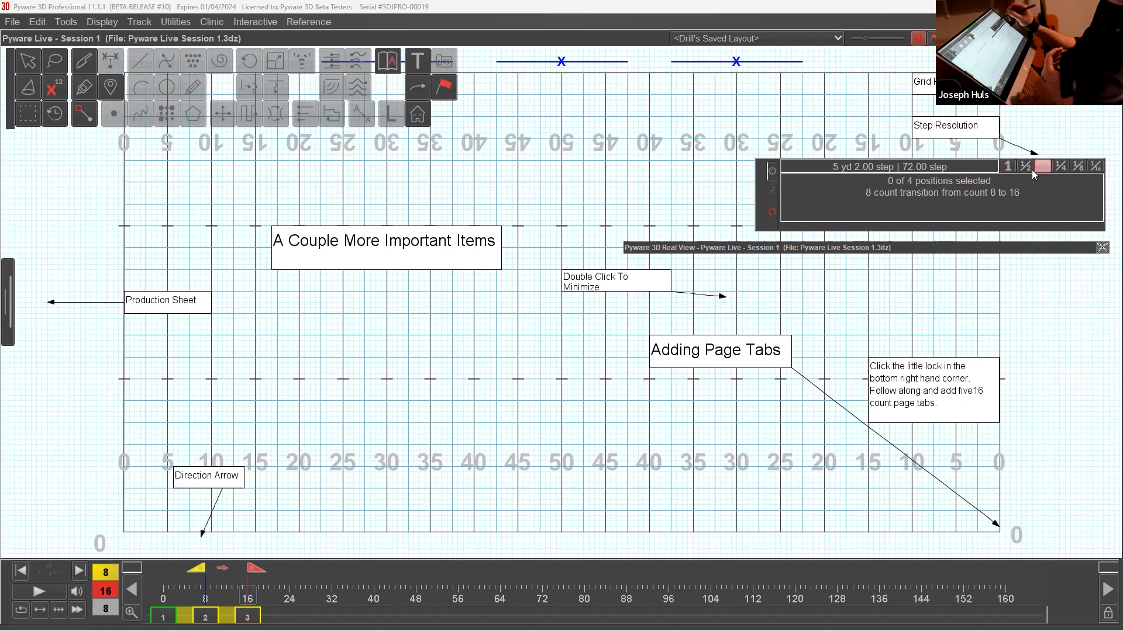
click(1008, 168)
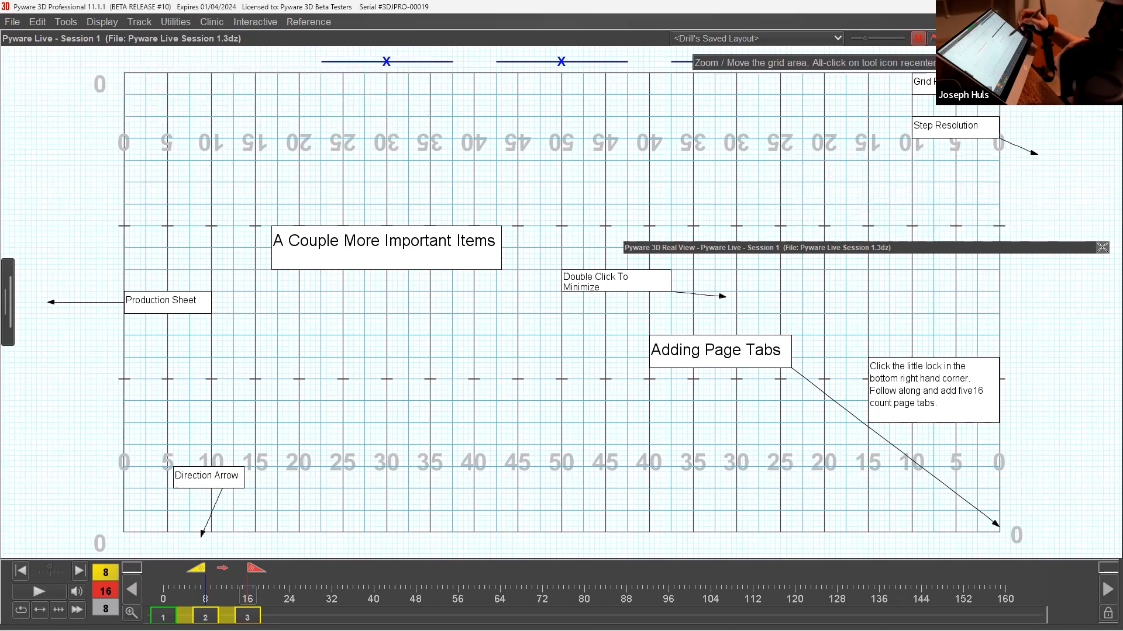
Examine the field grid and its labels at several zoom levels and positions, finishing with the whole field in view.
drag(618, 334, 610, 397)
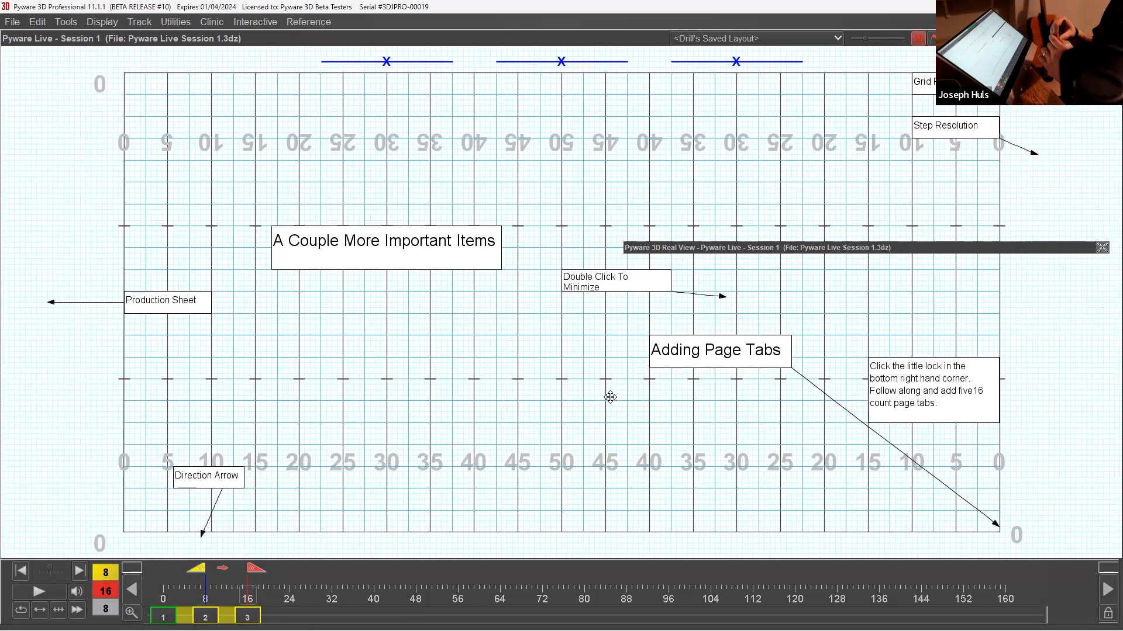
scroll(639, 416, up, 1)
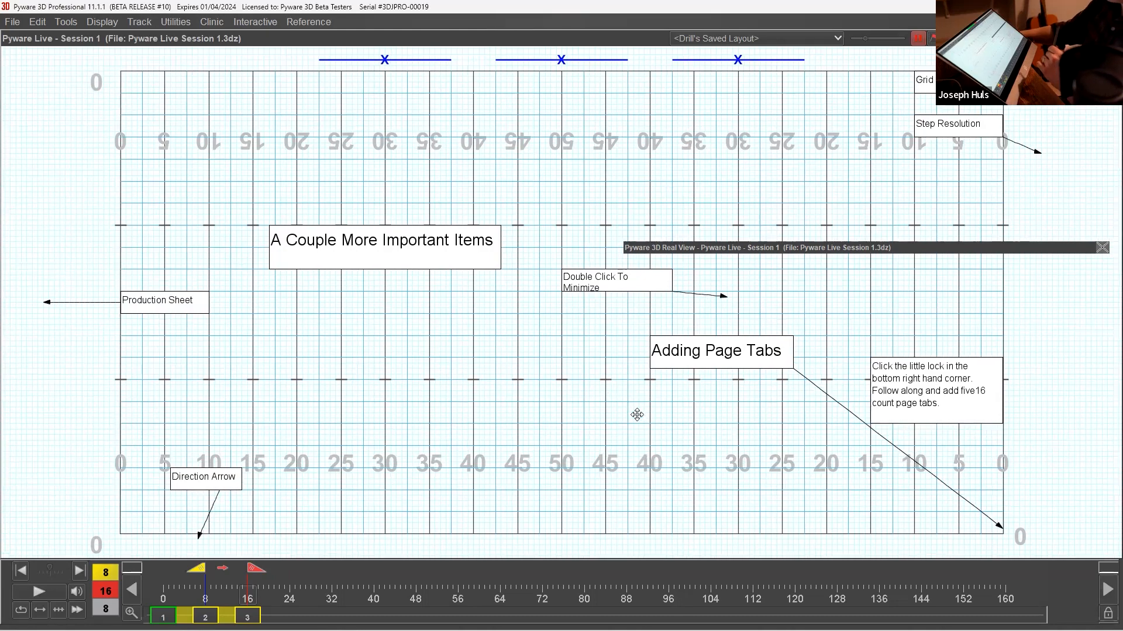
scroll(621, 391, up, 4)
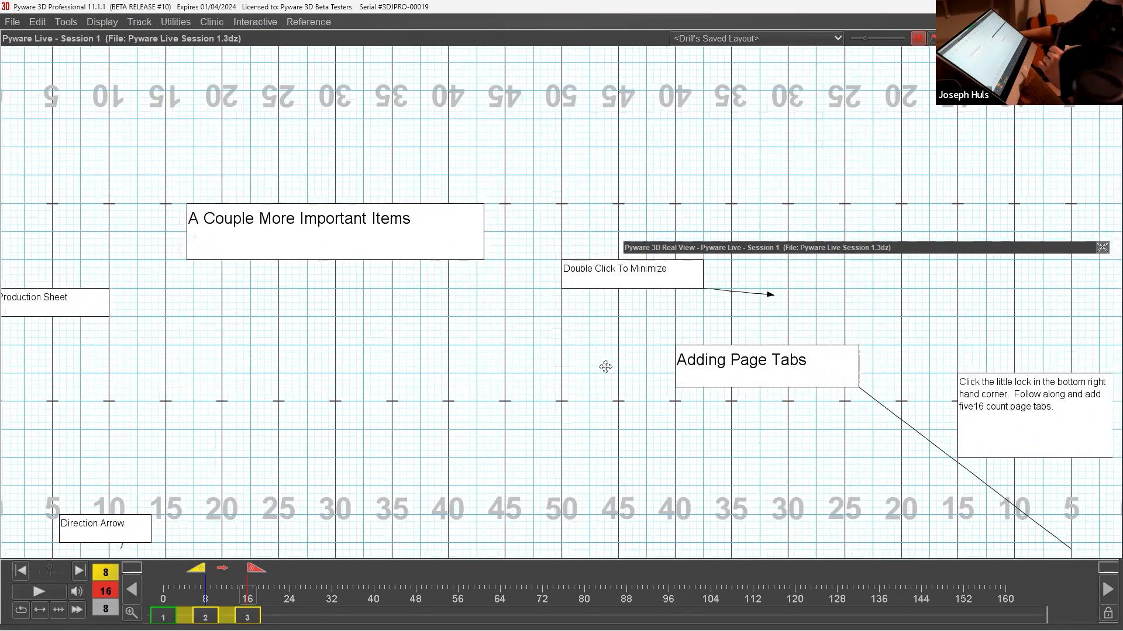
scroll(627, 333, down, 4)
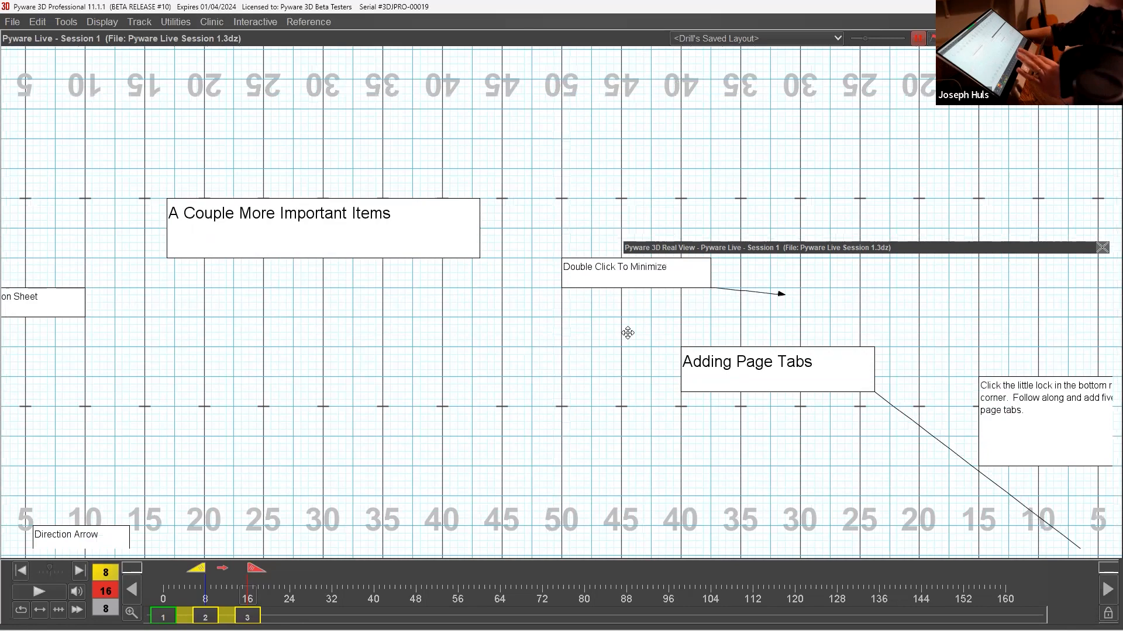
scroll(627, 332, down, 2)
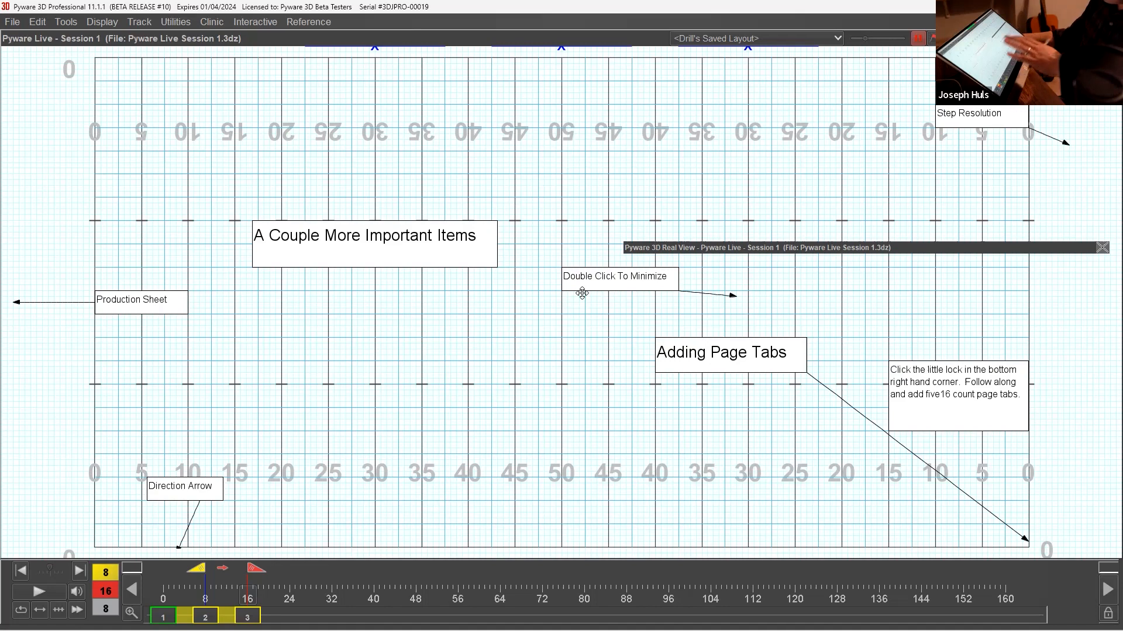
scroll(573, 333, up, 4)
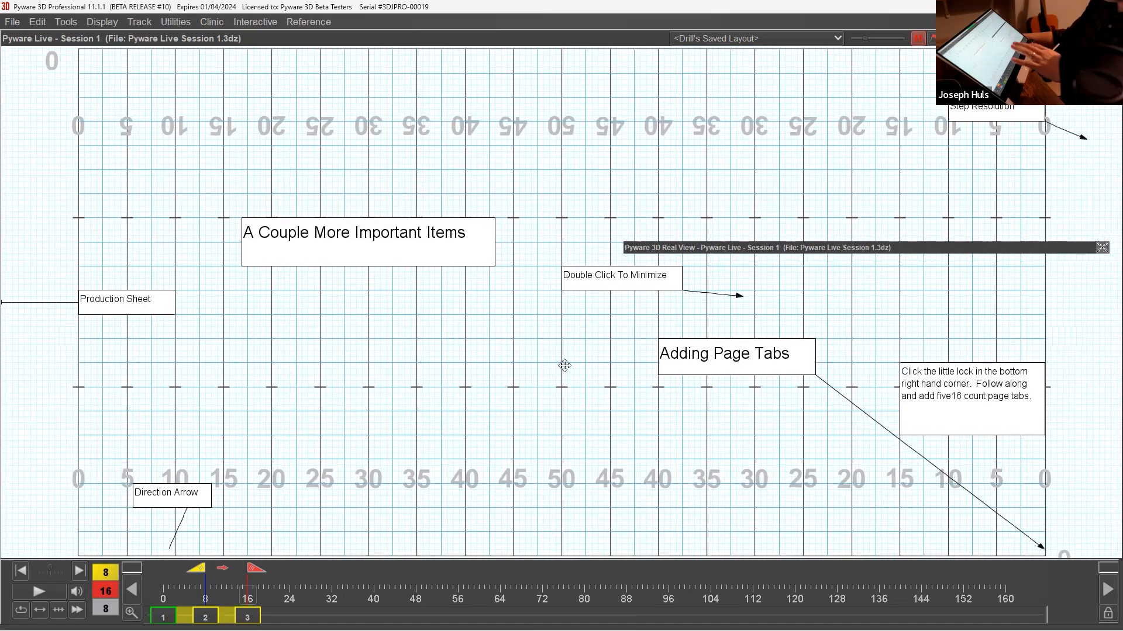
scroll(567, 298, down, 2)
scroll(591, 346, up, 3)
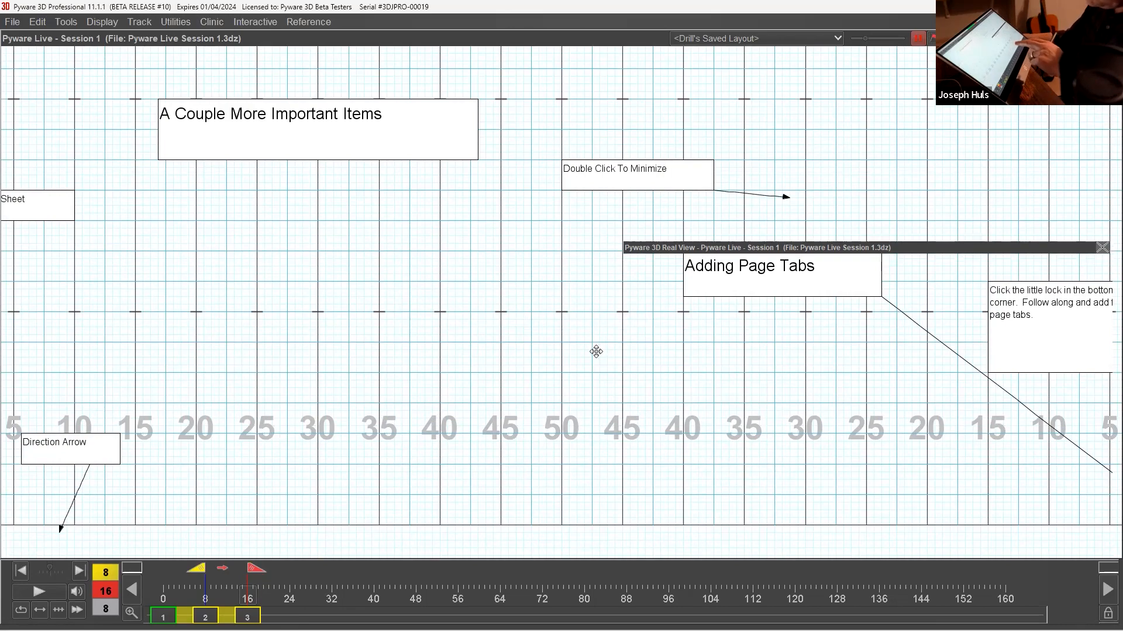
scroll(596, 352, down, 5)
scroll(593, 315, down, 2)
scroll(590, 351, down, 3)
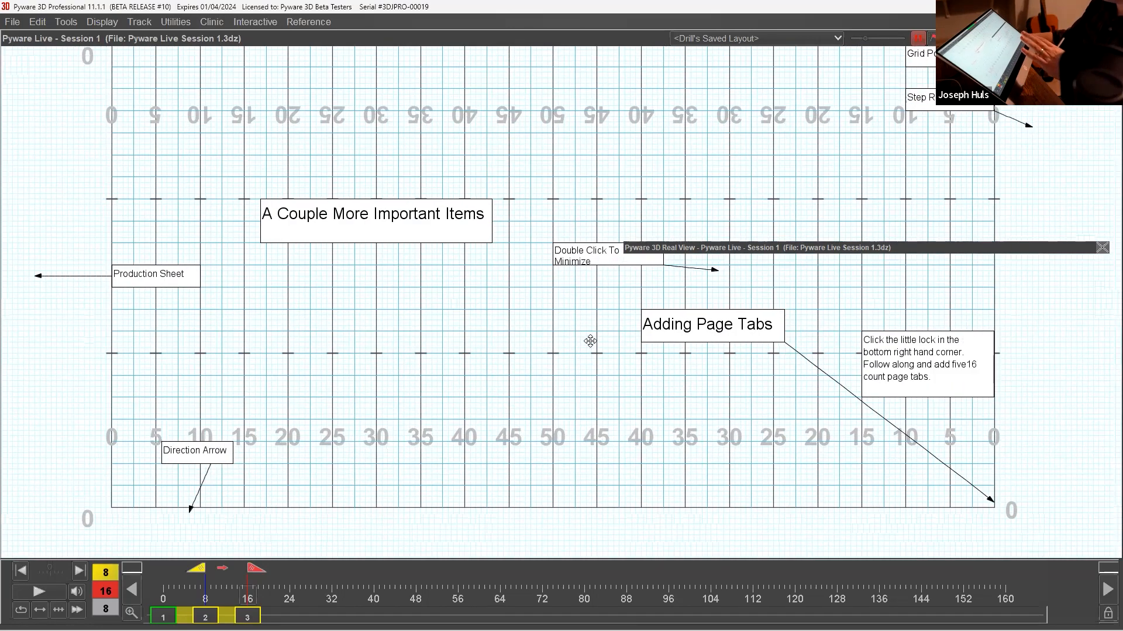
scroll(598, 349, up, 2)
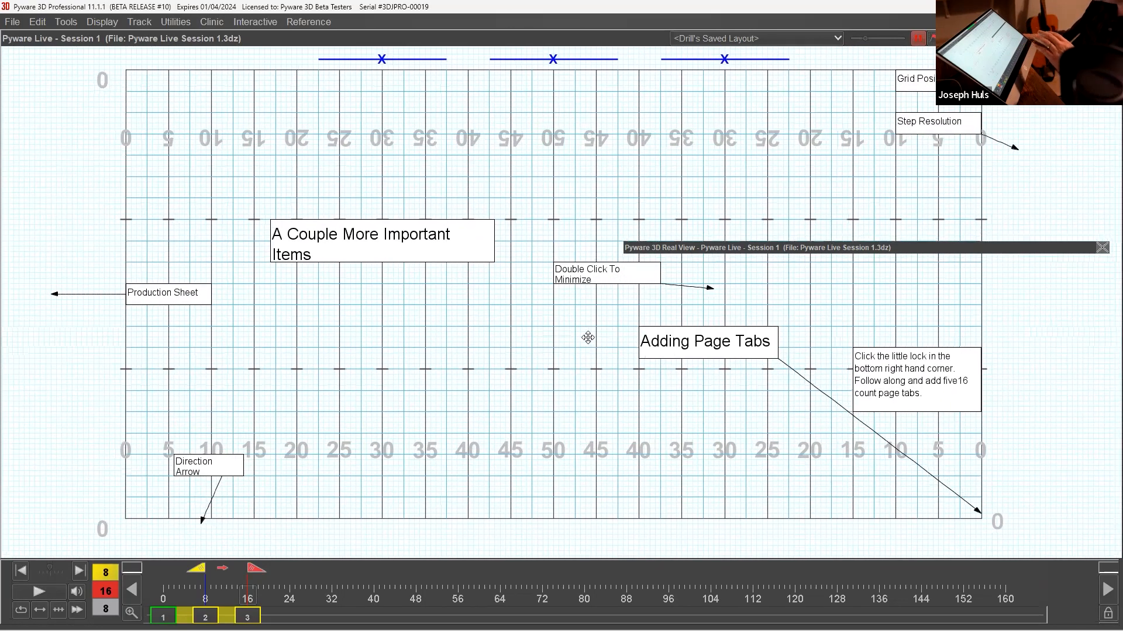
Restore the Real View window, view the 3D field from both sides of the stadium, and collapse the window again.
double_click(701, 248)
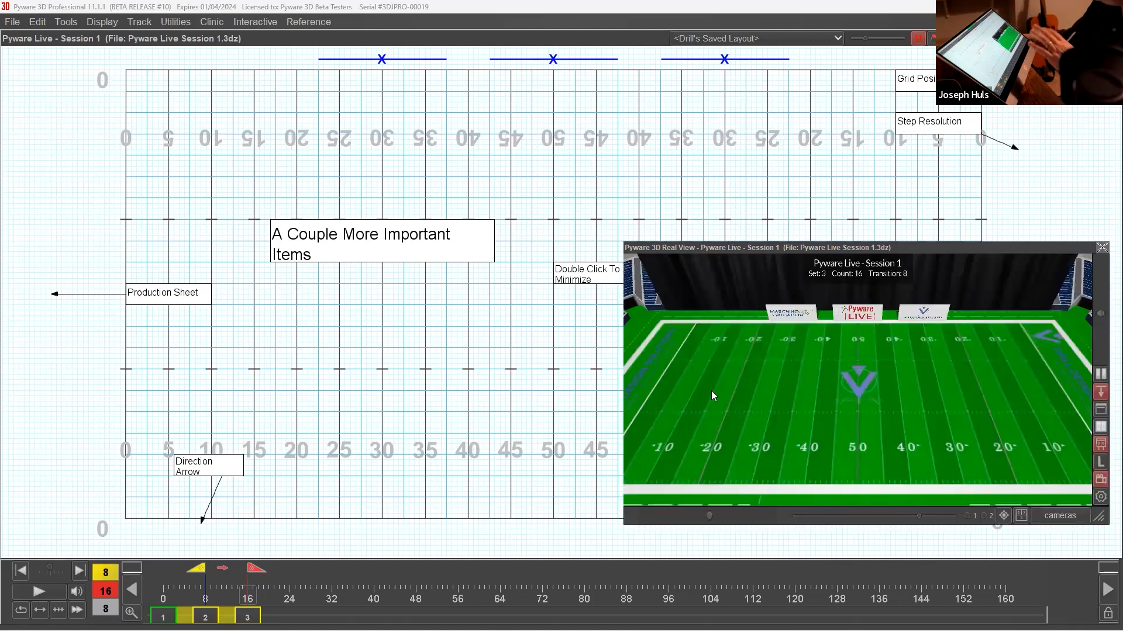
drag(889, 418, 825, 425)
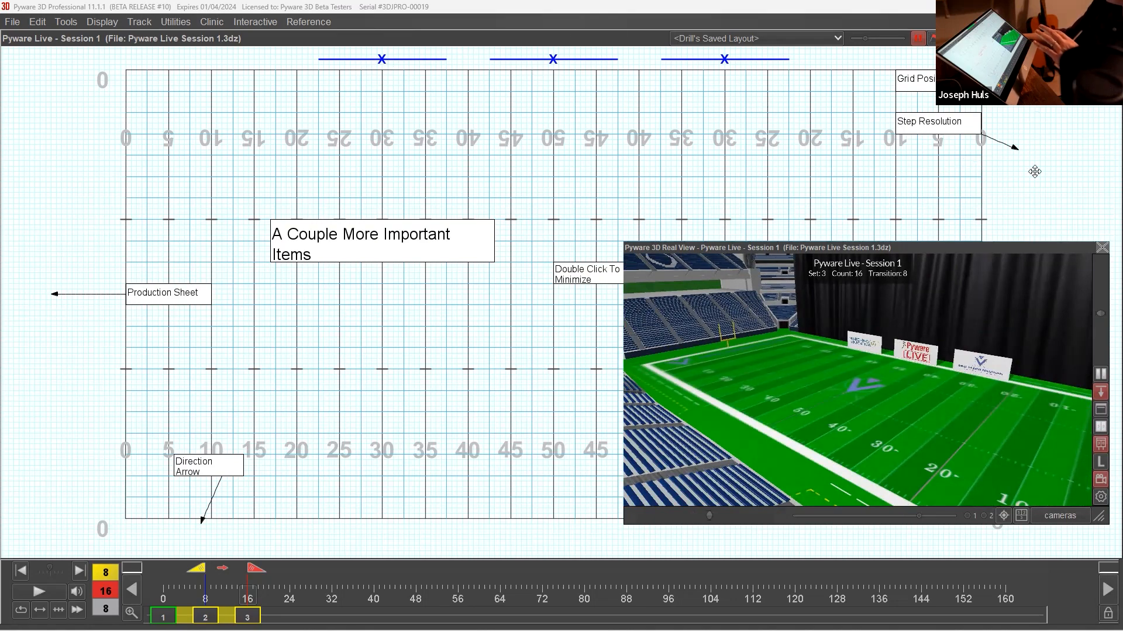
scroll(1030, 228, up, 3)
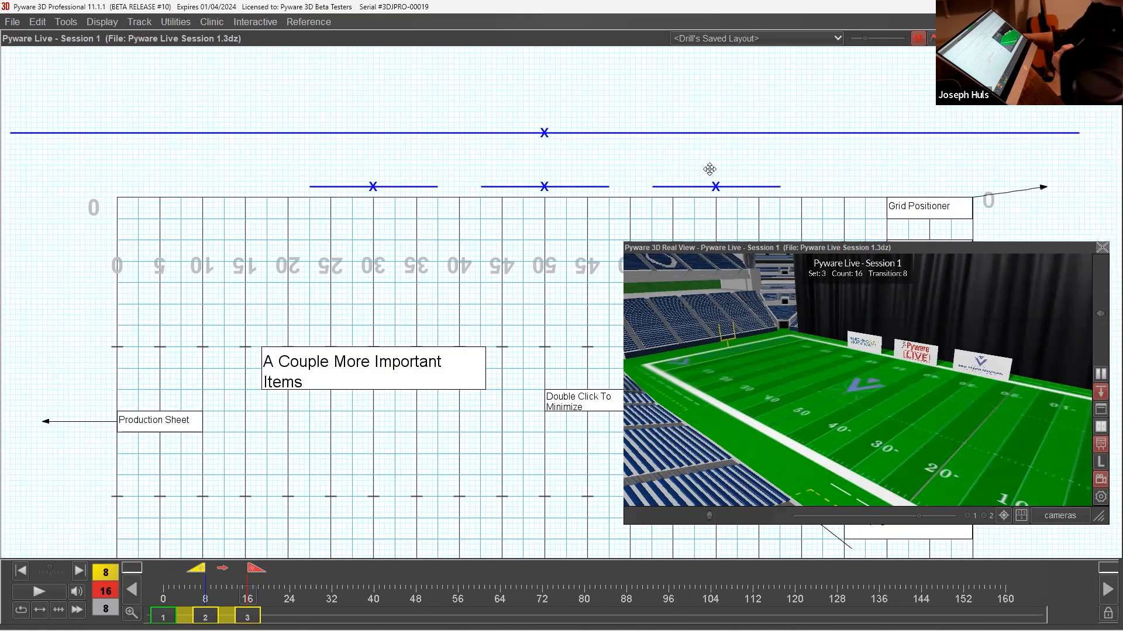
drag(761, 360, 982, 364)
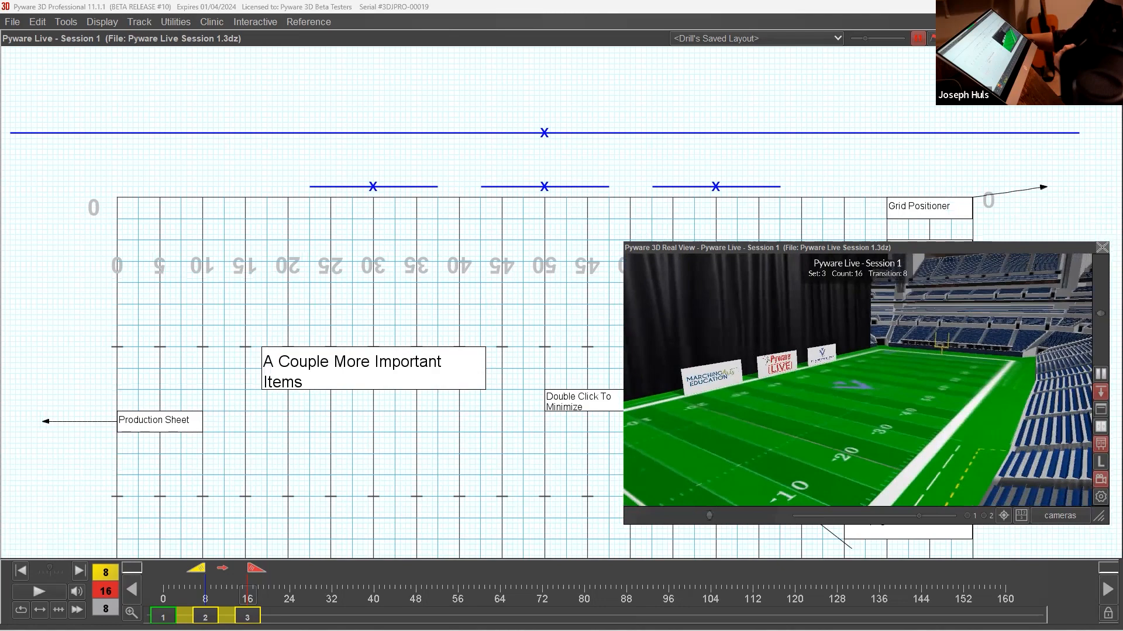
drag(777, 389, 679, 409)
drag(890, 358, 778, 292)
drag(936, 310, 757, 340)
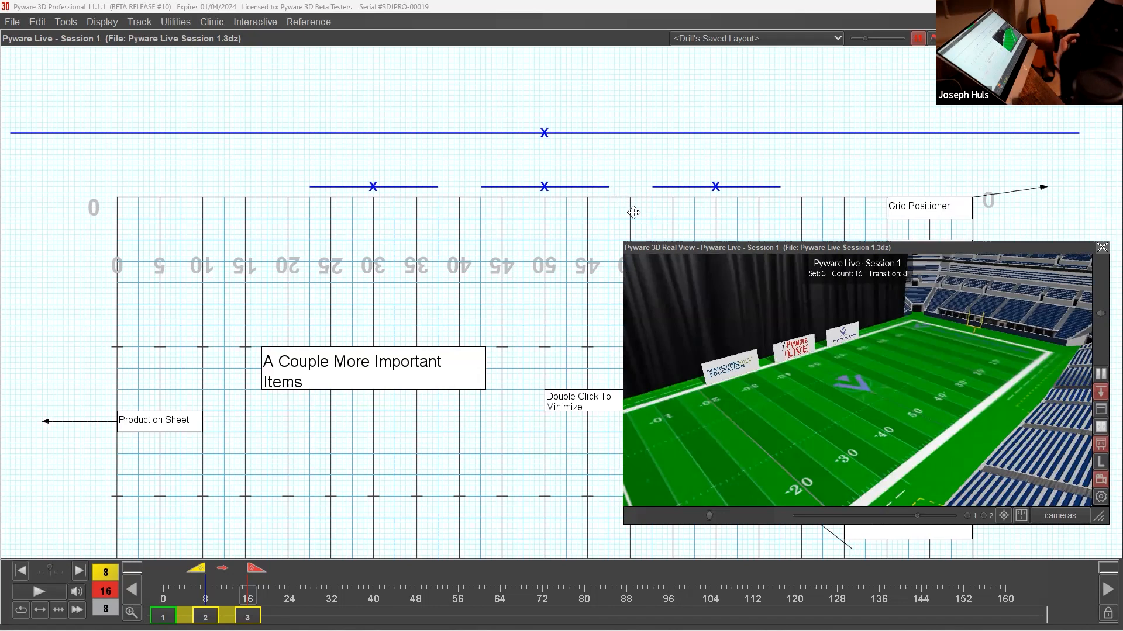
drag(736, 249, 740, 277)
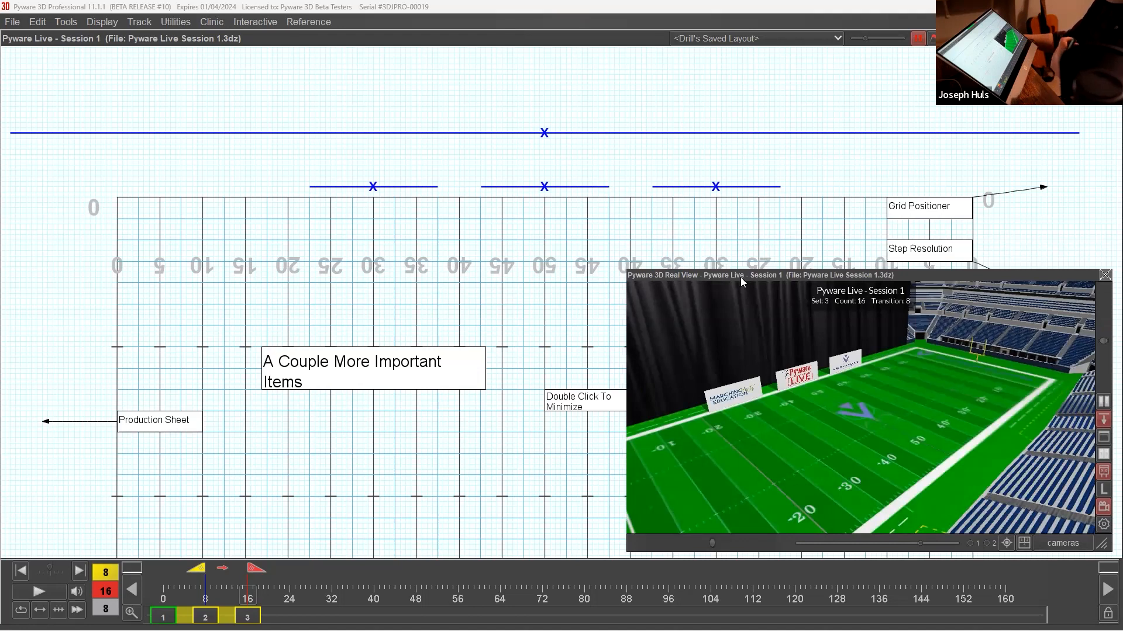
double_click(742, 273)
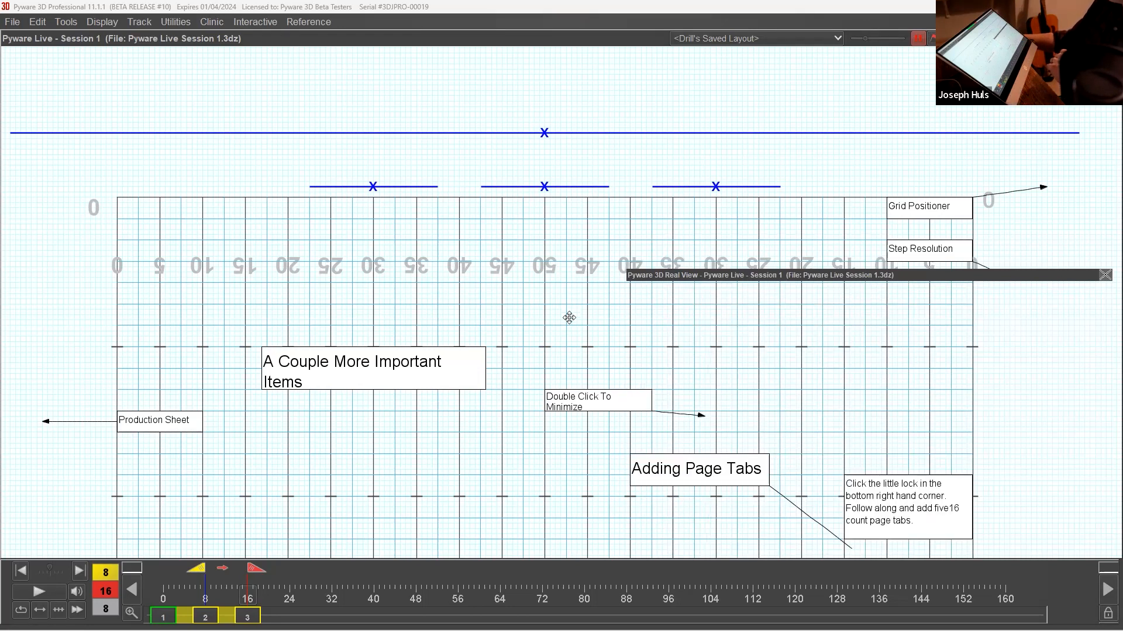
Unlock the page tabs, add new ones at counts 32, 48, 64, 80 and 96, and lock them again.
scroll(577, 187, down, 3)
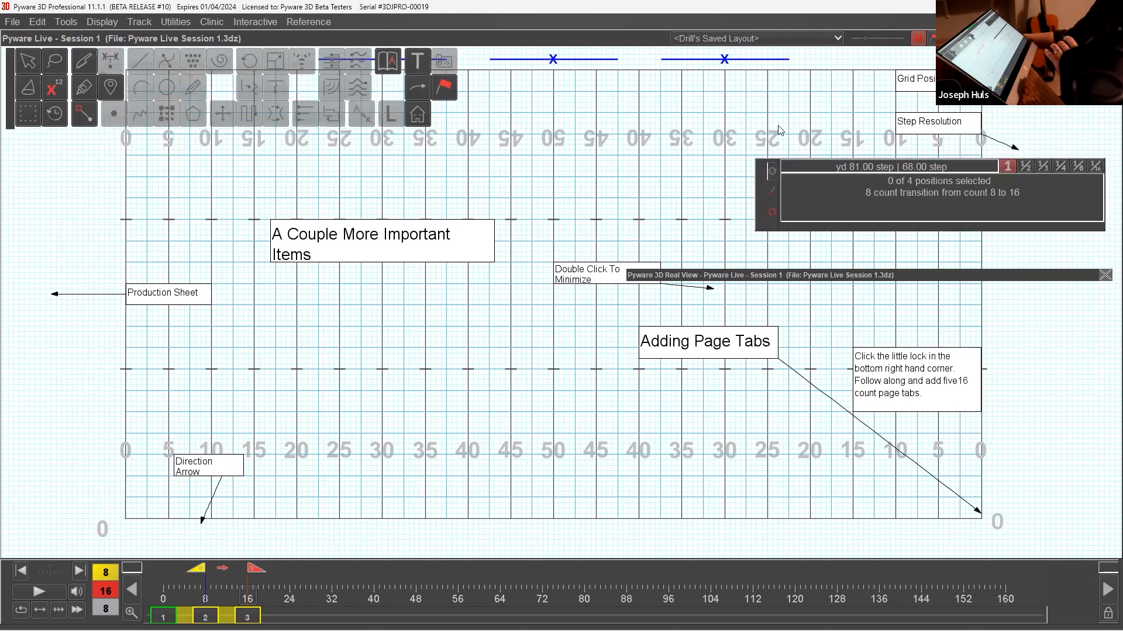
drag(758, 208, 771, 97)
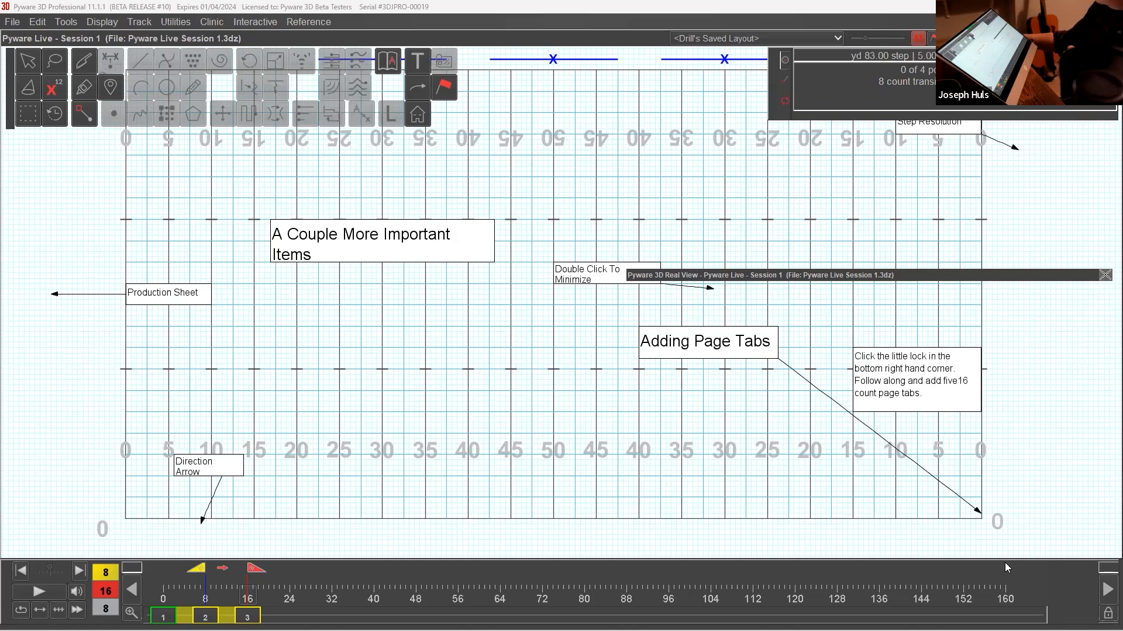
click(1107, 614)
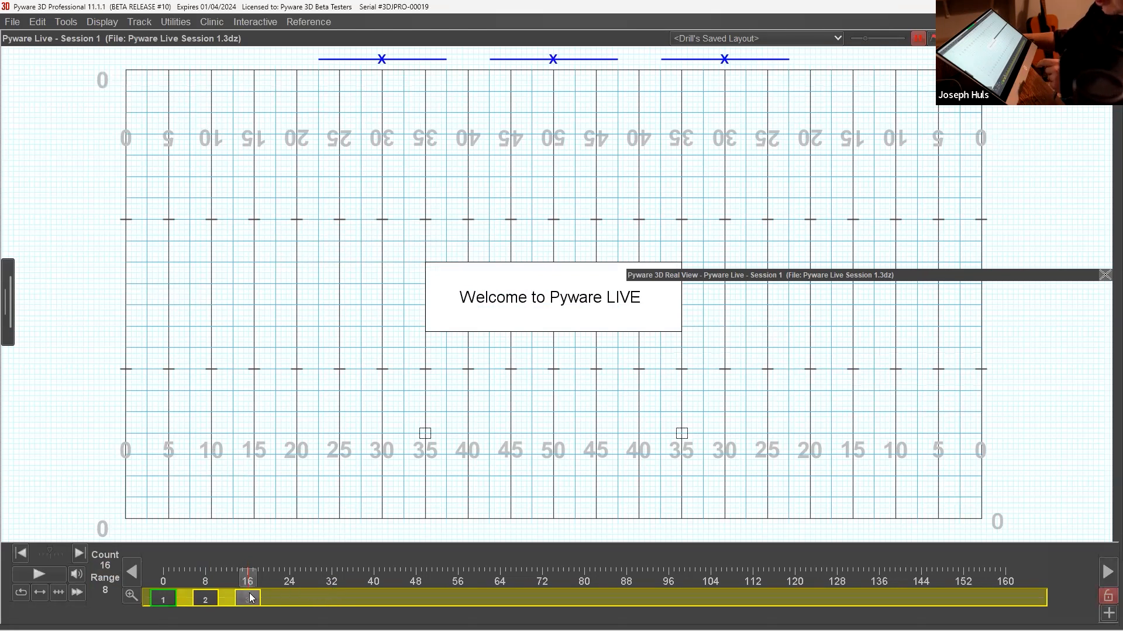
click(332, 598)
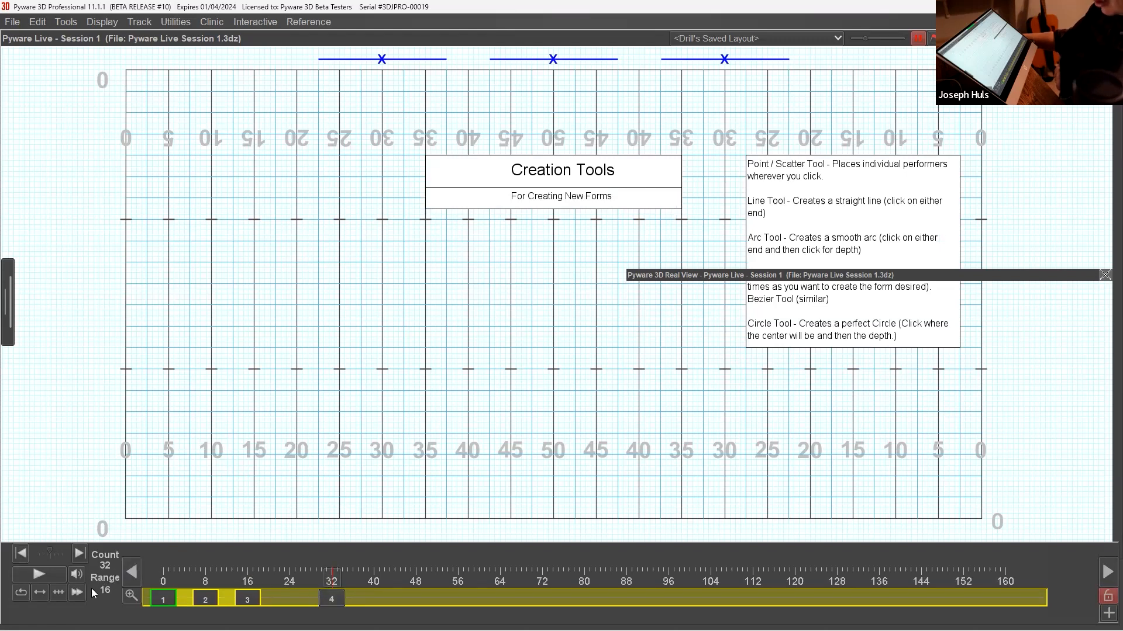
mouse_move(331, 600)
mouse_down()
mouse_move(347, 601)
mouse_move(331, 600)
mouse_up()
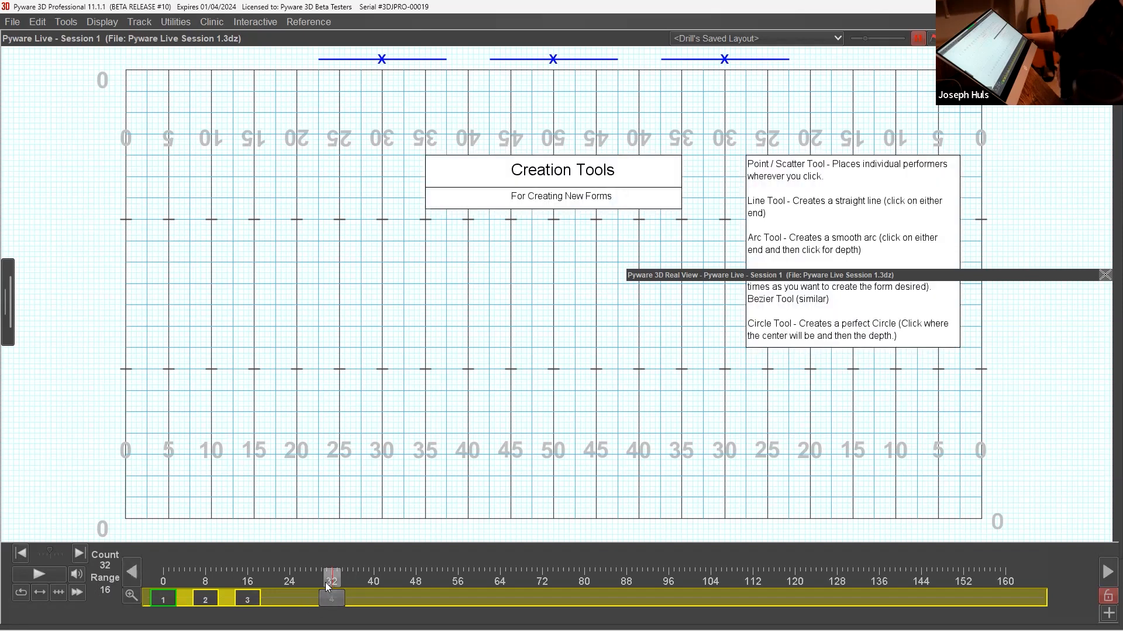
click(417, 597)
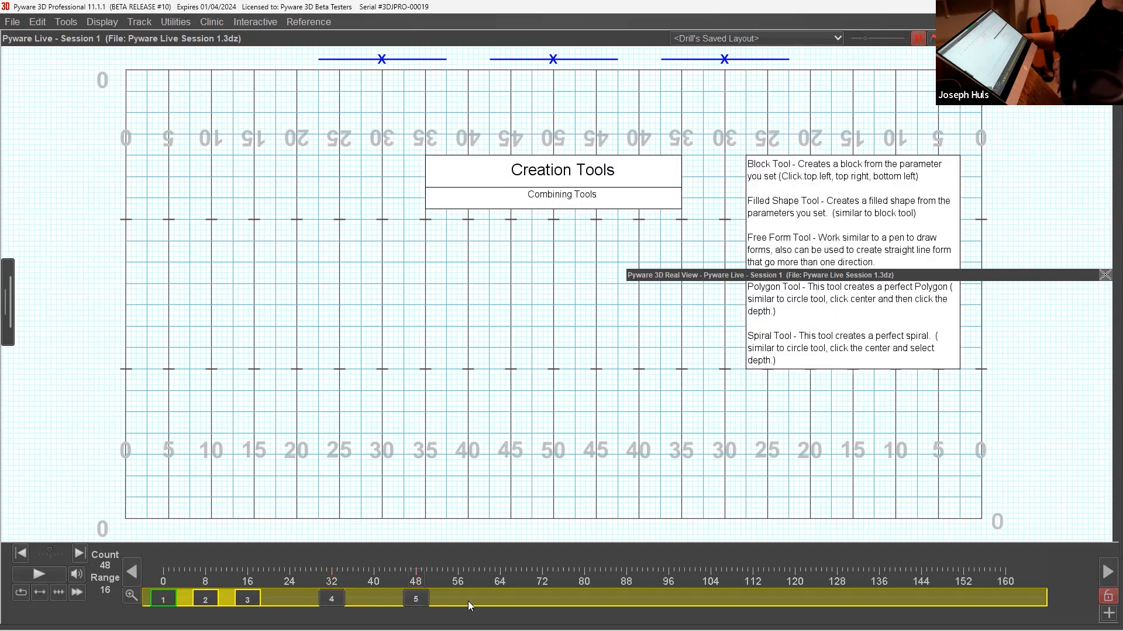
click(502, 598)
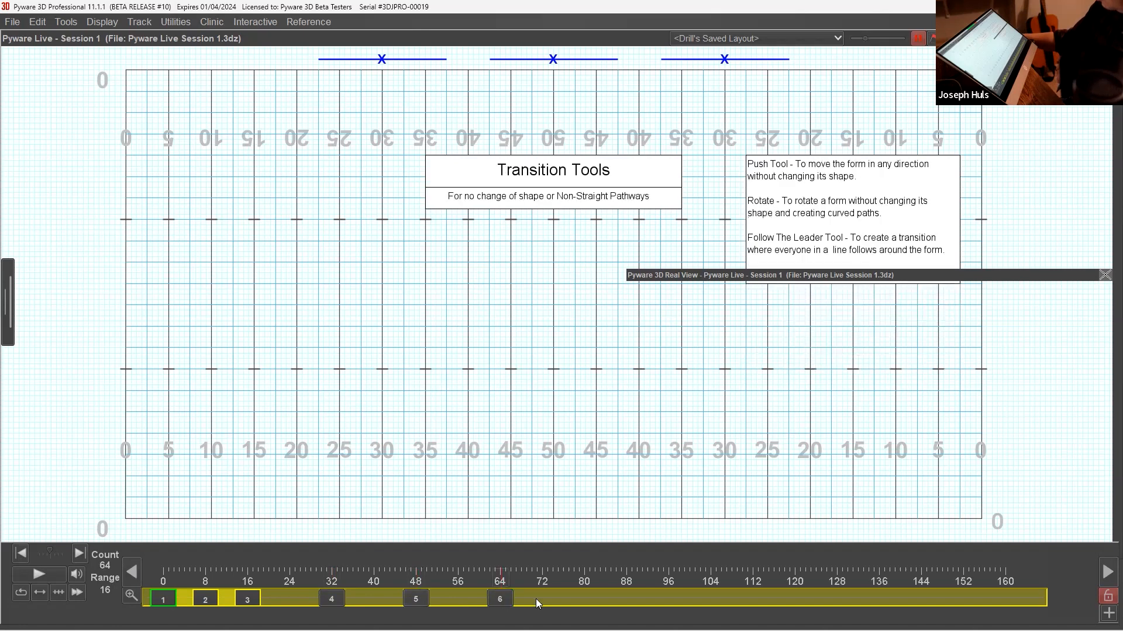
click(586, 595)
click(670, 599)
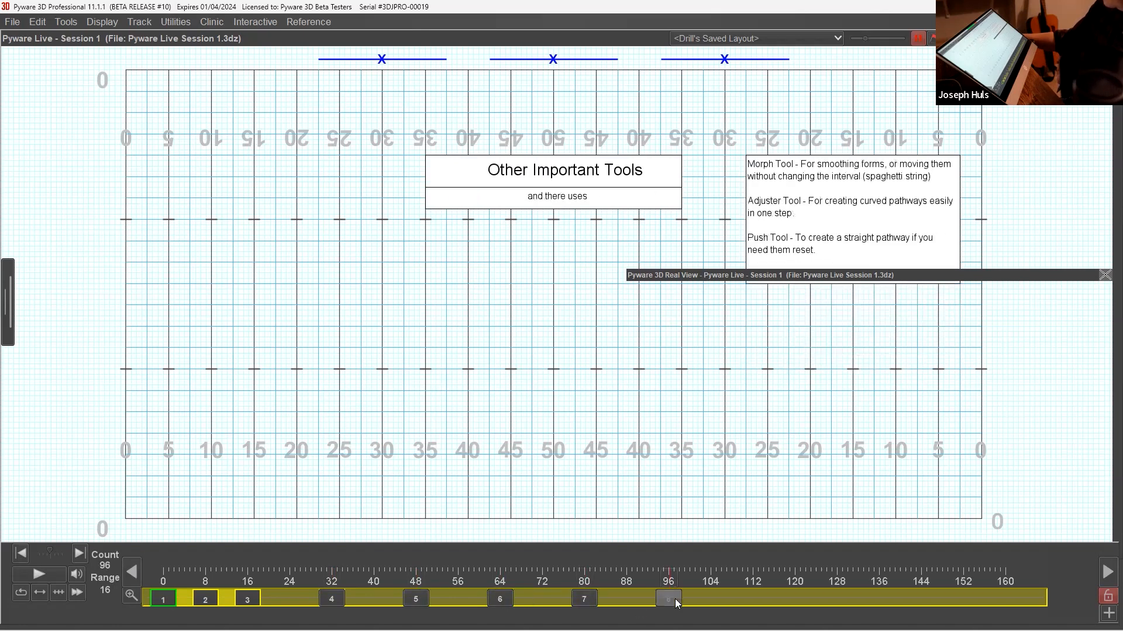
click(1107, 598)
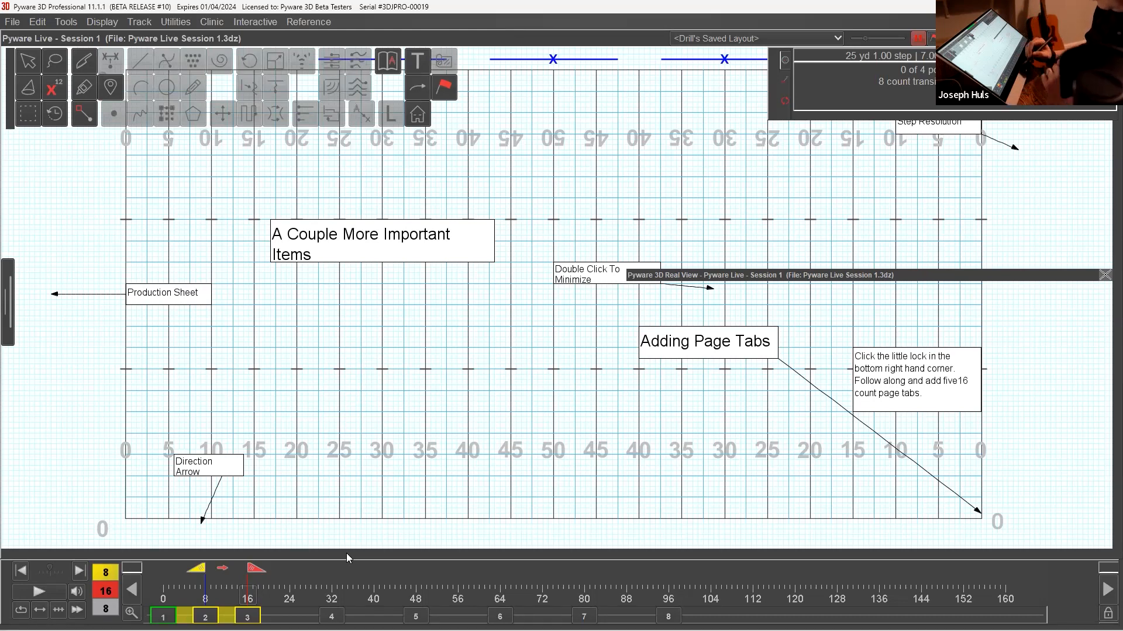
Visit the pages at counts 32, 64 and 96, return to 32, and move the collapsed Real View window above the field.
click(331, 616)
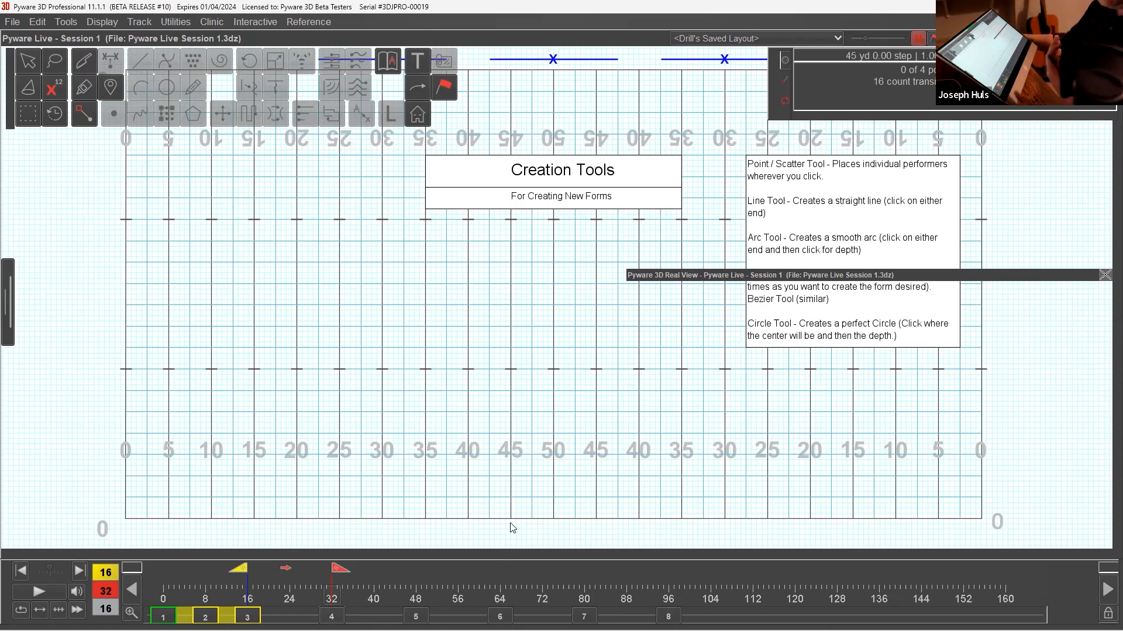
click(500, 616)
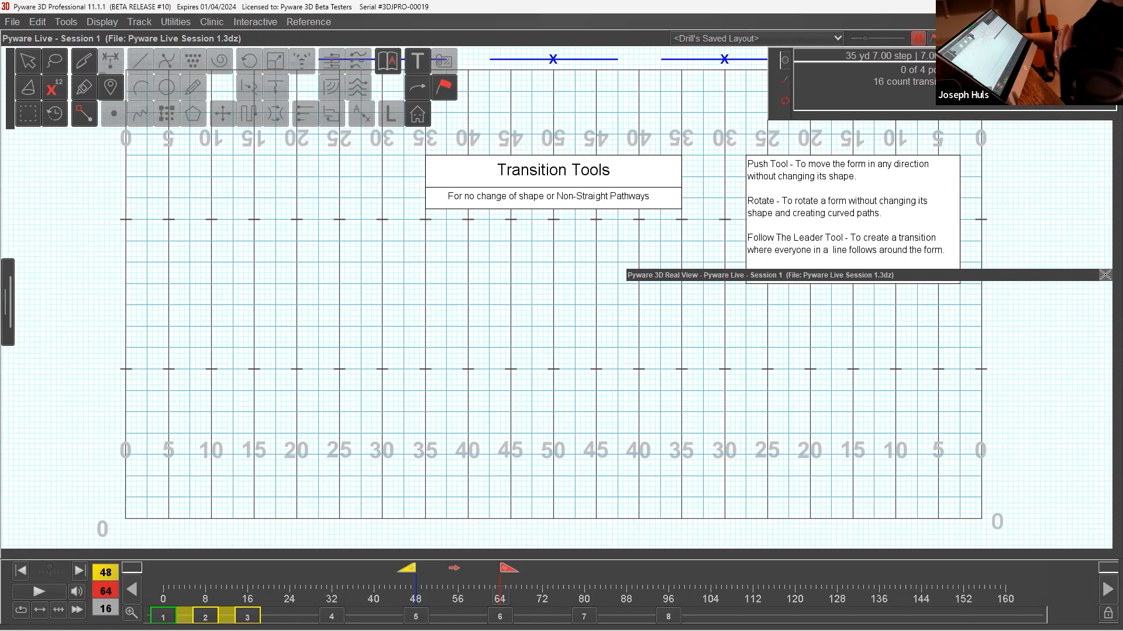
click(668, 617)
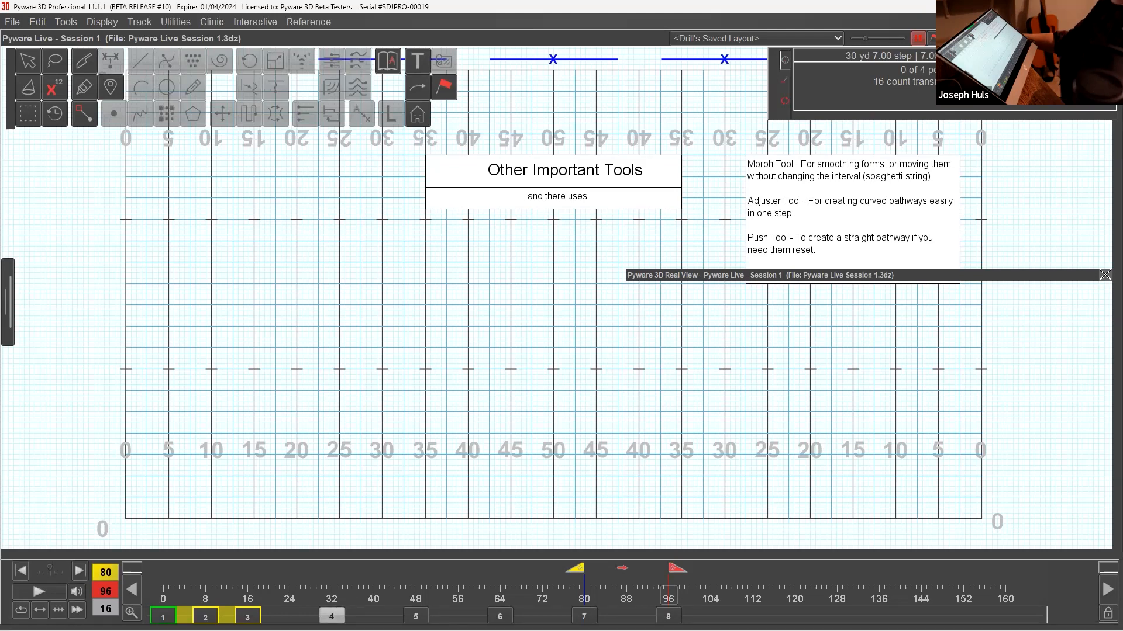
click(331, 616)
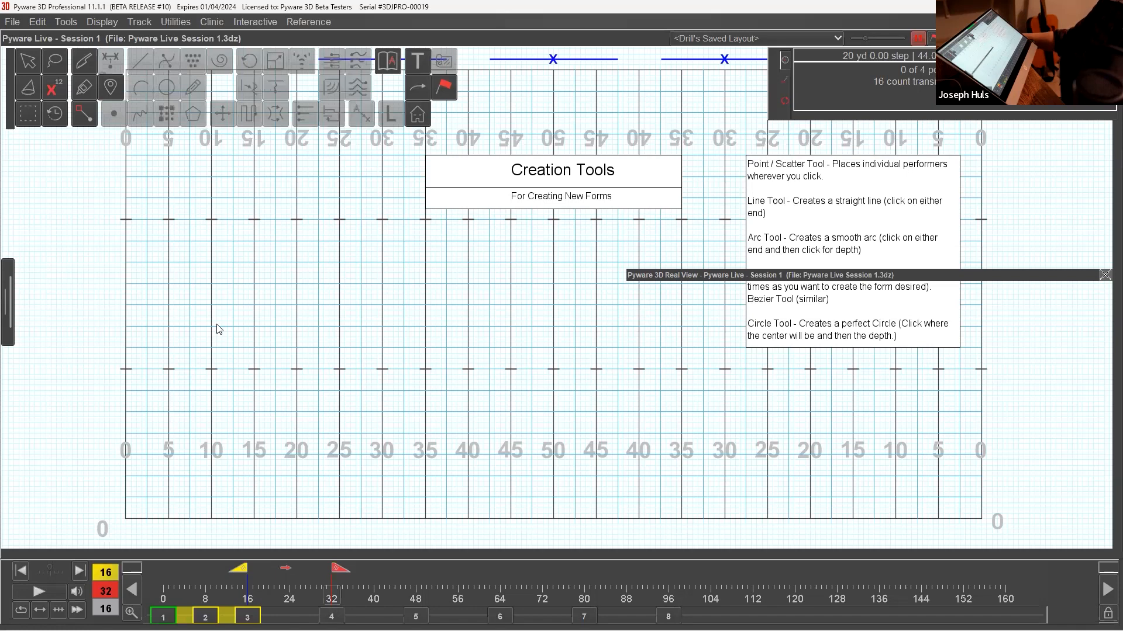
drag(769, 89, 775, 70)
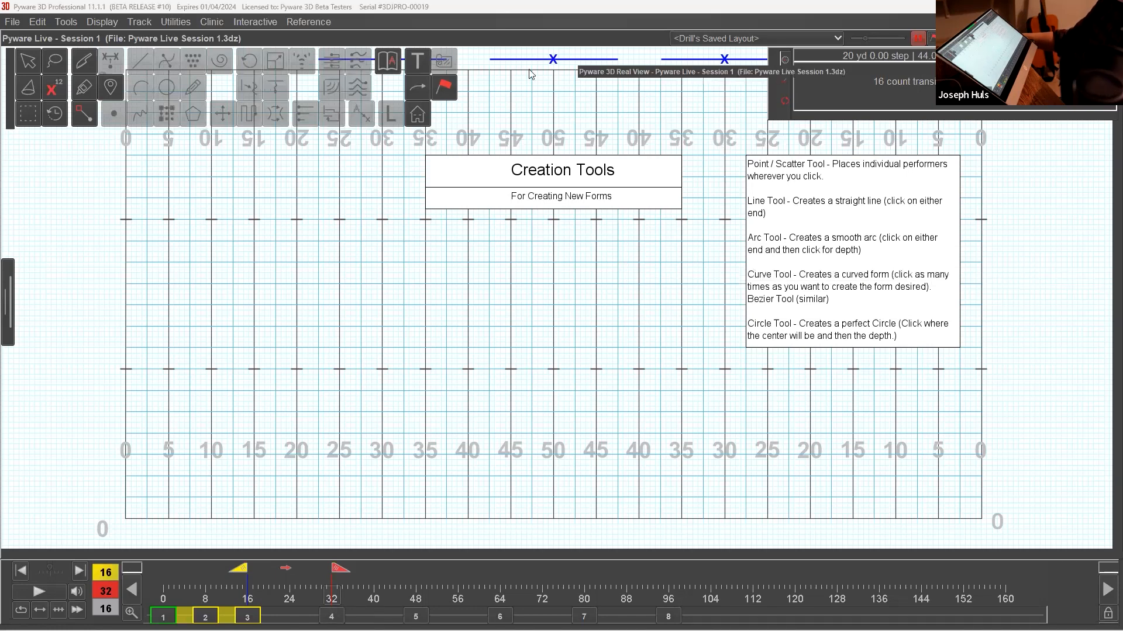
drag(666, 63, 559, 52)
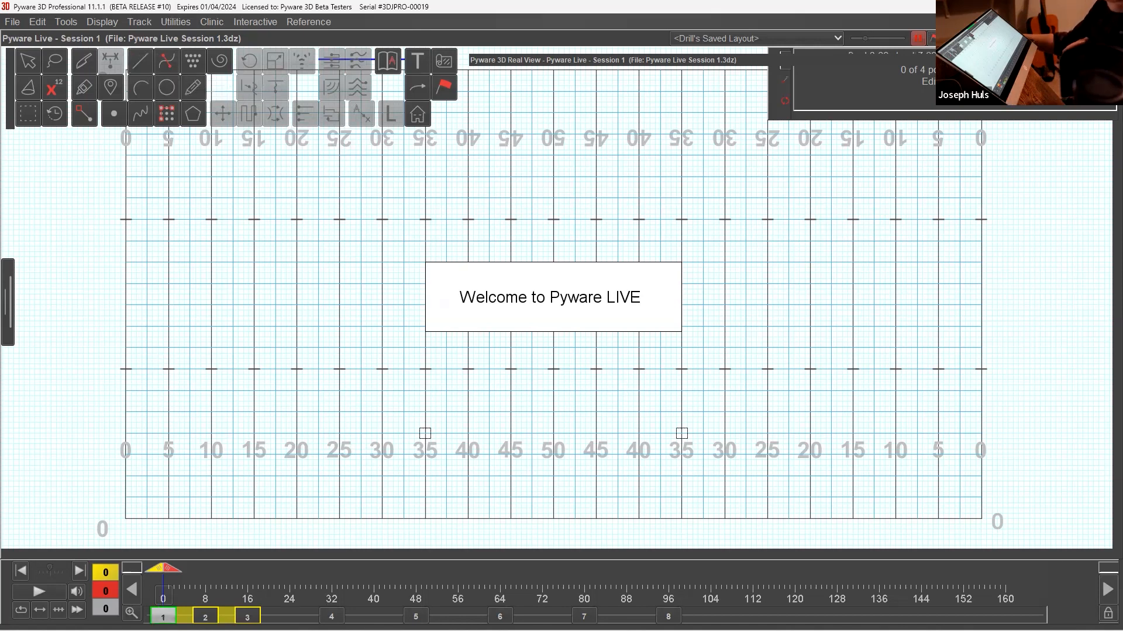
Go to count 48, bring the transition's starting count up to 48 as well, and return to count 0.
click(416, 616)
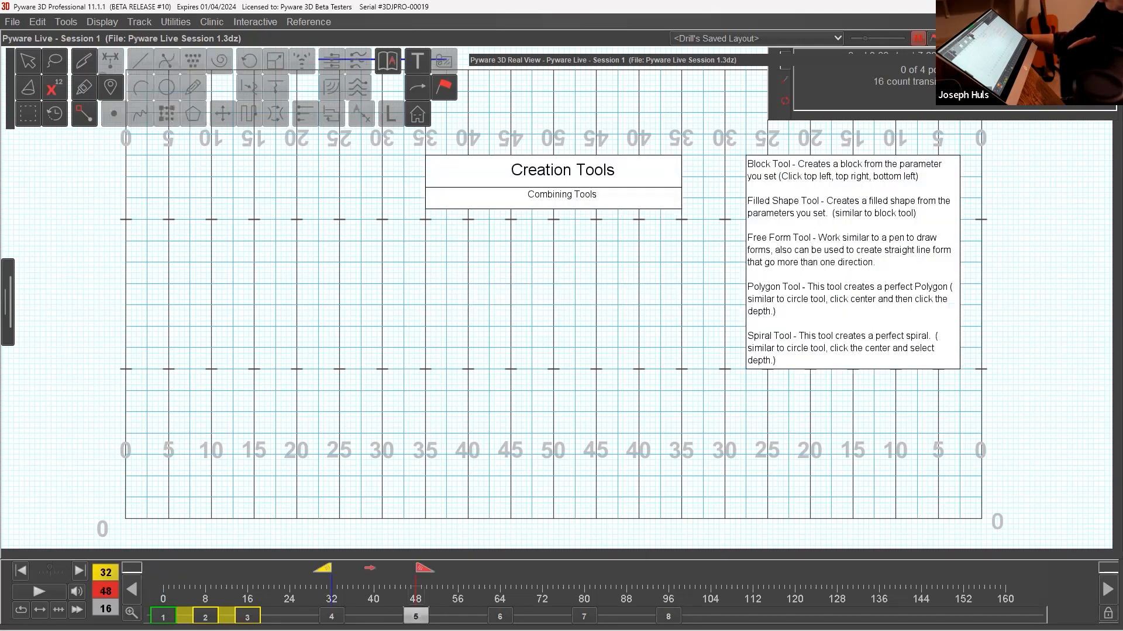
drag(328, 569, 417, 580)
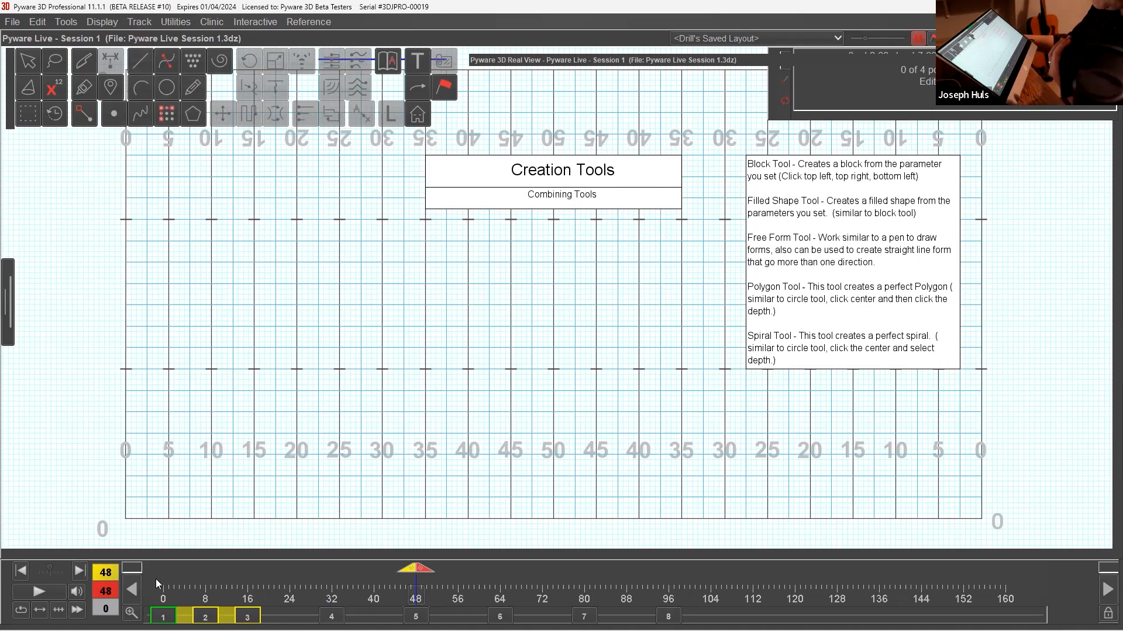
click(164, 615)
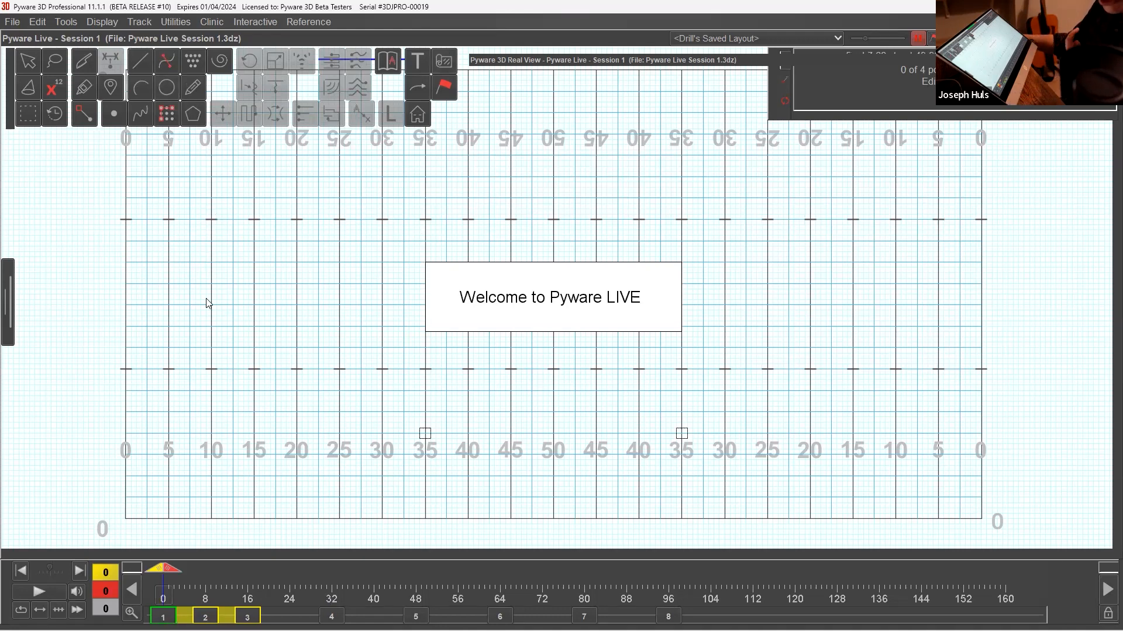
Draw a line of 25 X performers at a 2-step interval between the square markers on the two 35-yard lines.
click(135, 60)
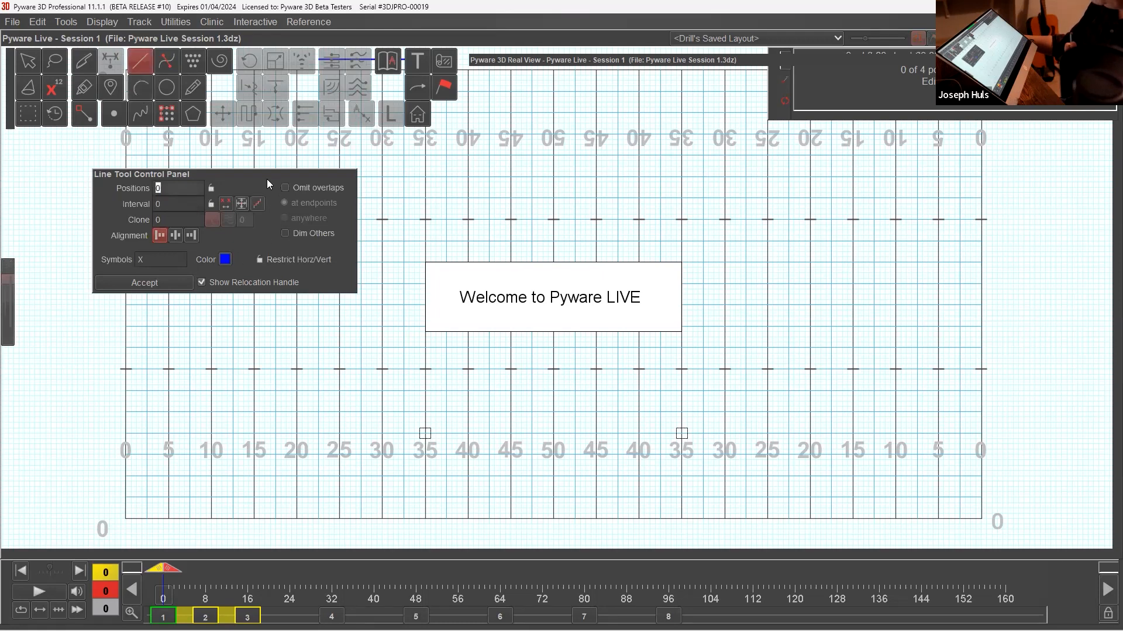
drag(262, 175, 267, 232)
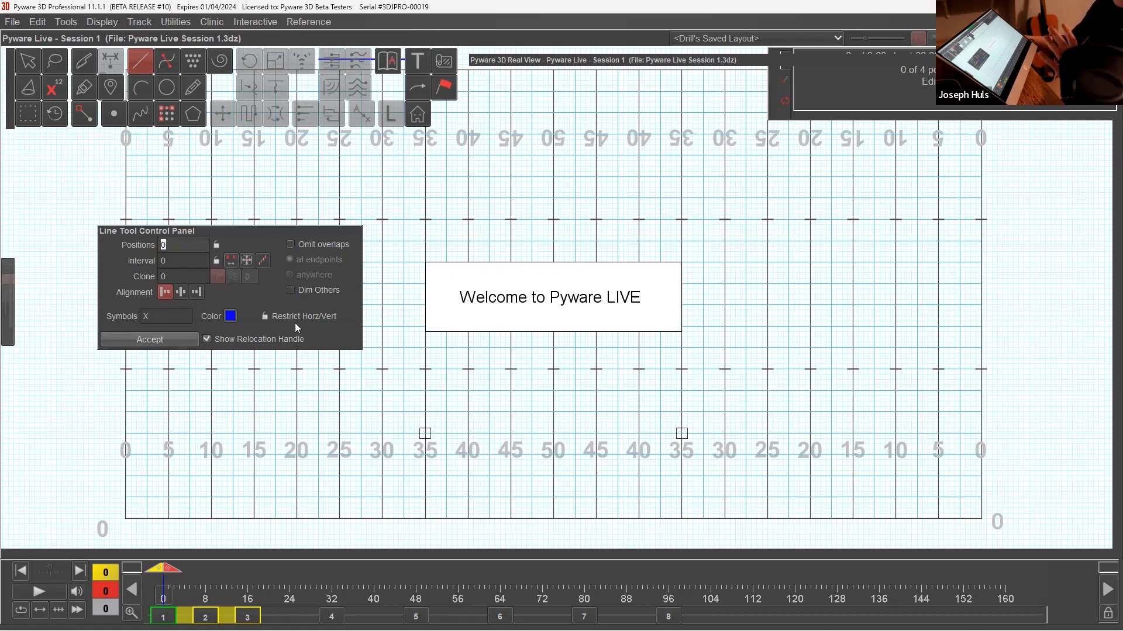
click(424, 433)
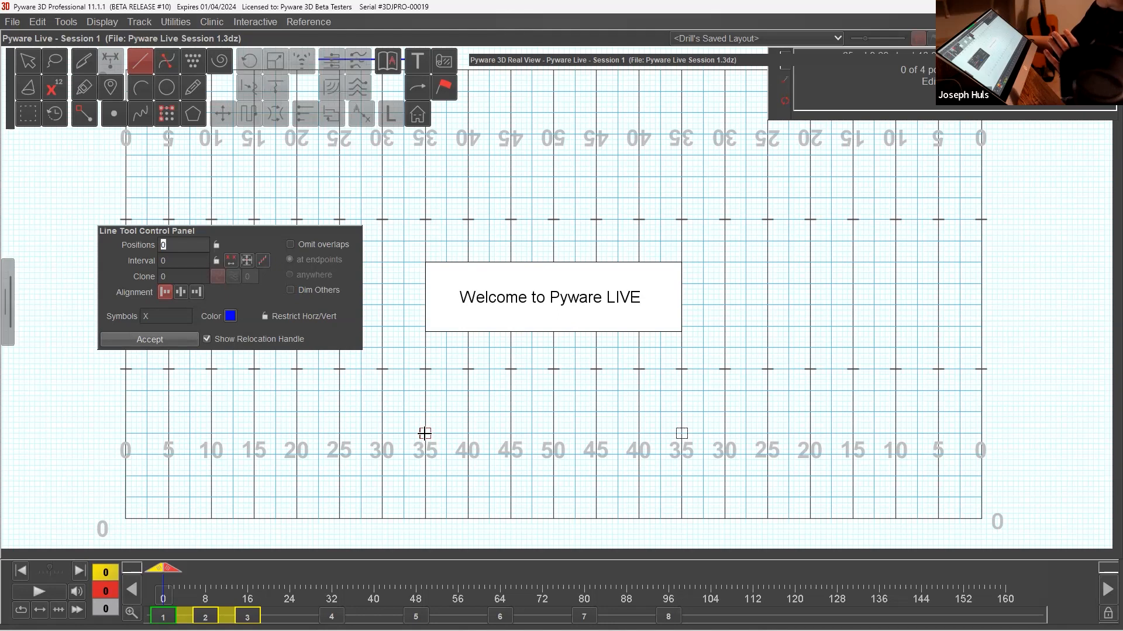
click(681, 433)
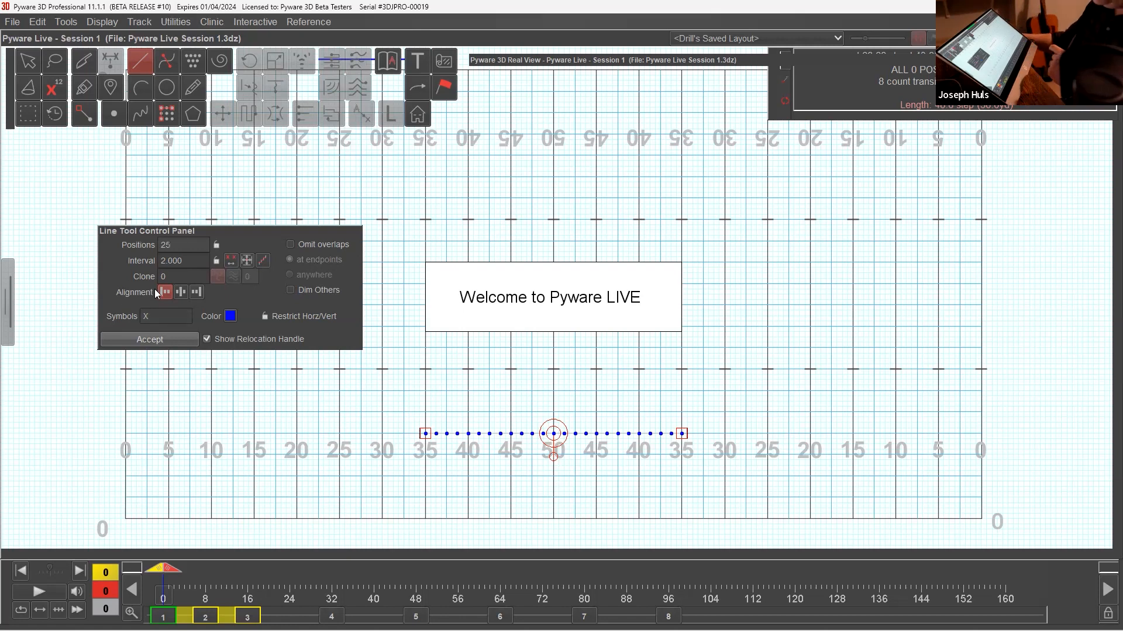
double_click(153, 314)
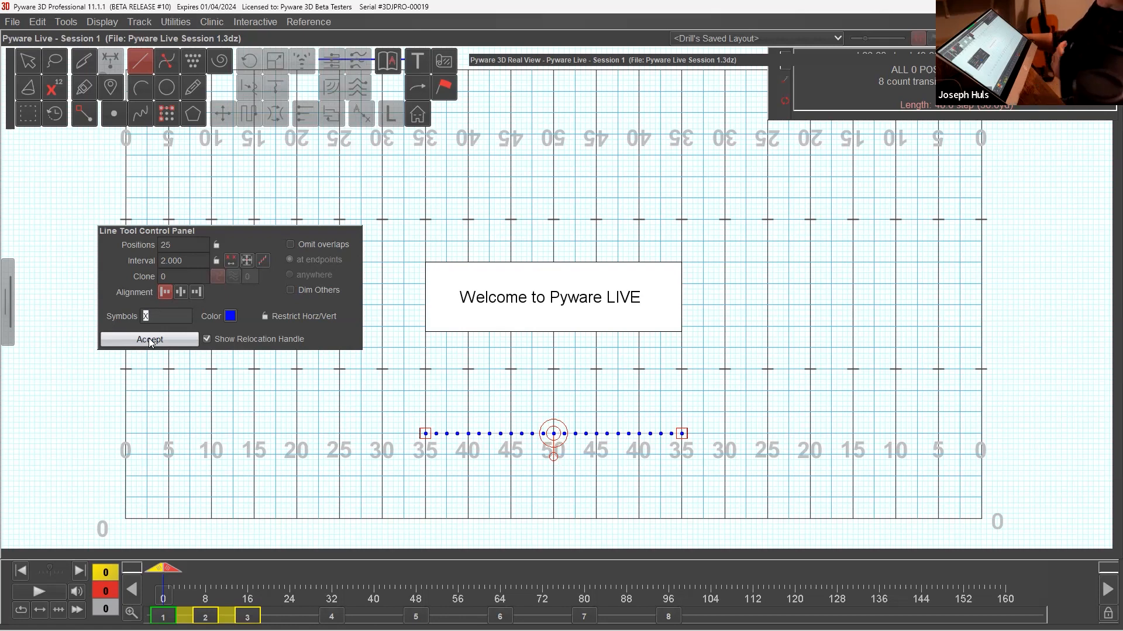
key(Return)
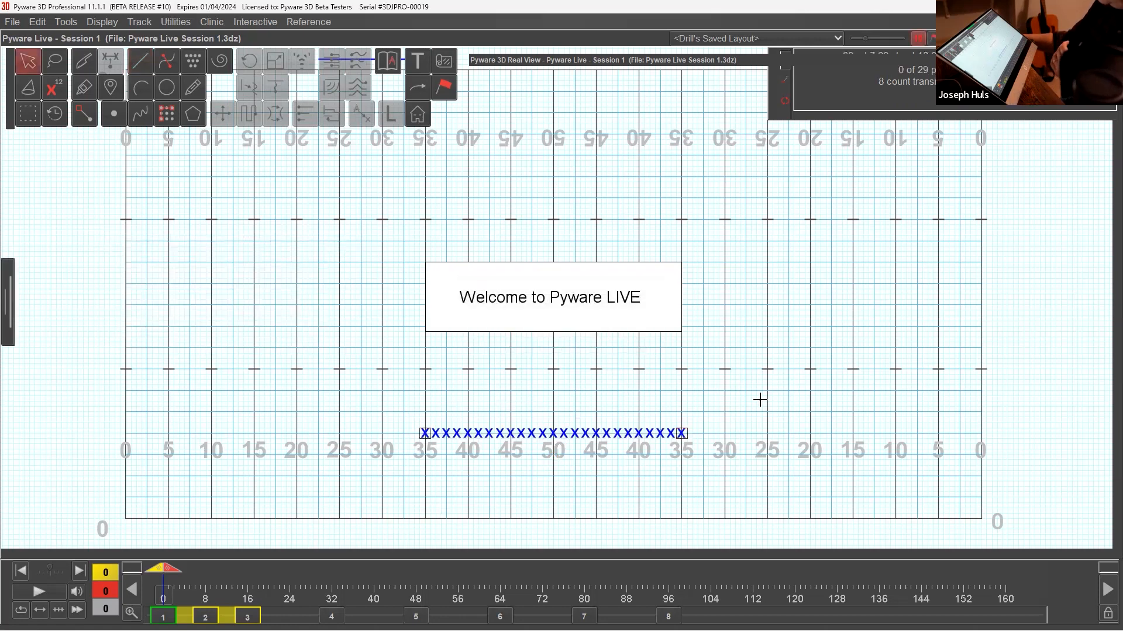
Restore the Real View window and examine the new line of performers in 3D, ending with a centred front view.
double_click(597, 62)
drag(621, 336, 976, 503)
scroll(775, 375, up, 5)
scroll(768, 380, up, 5)
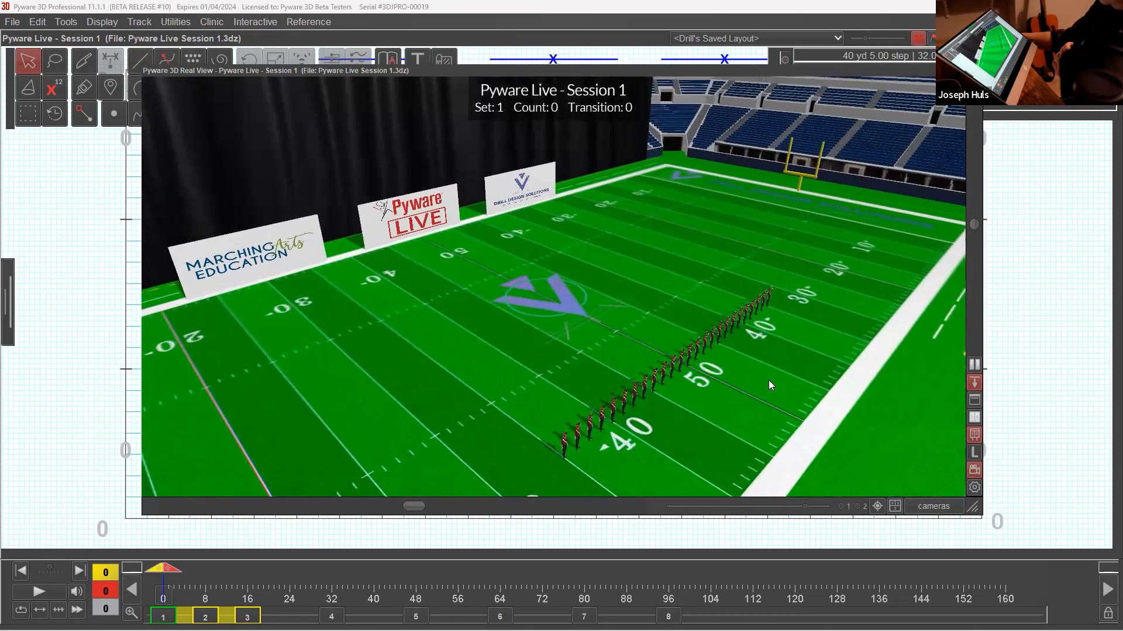
drag(766, 379, 553, 287)
scroll(834, 379, up, 5)
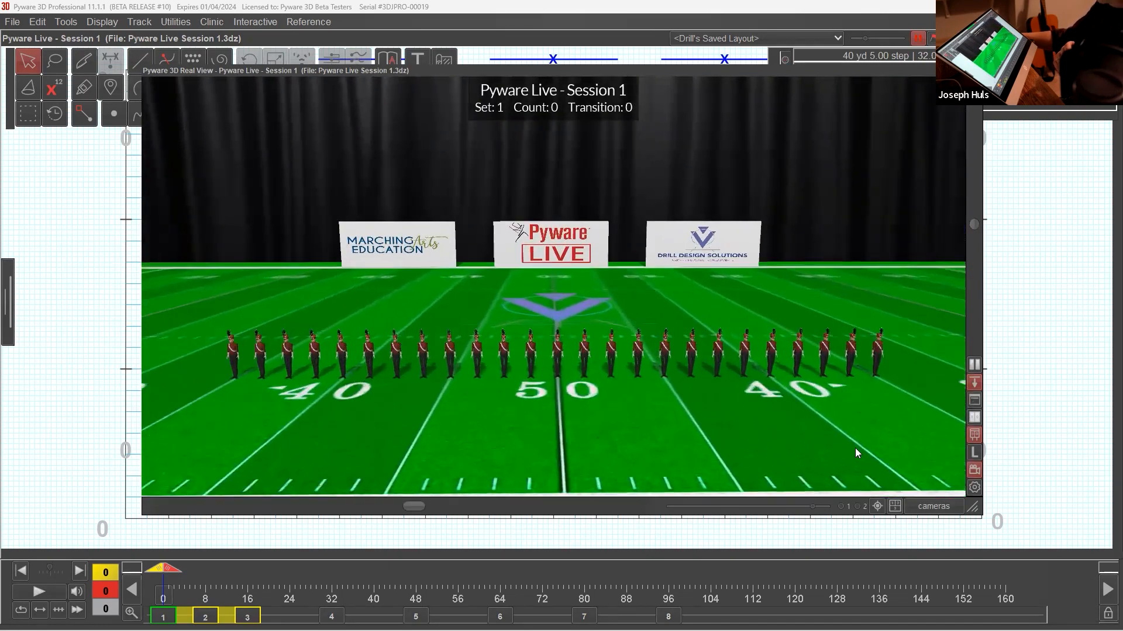
scroll(747, 373, down, 3)
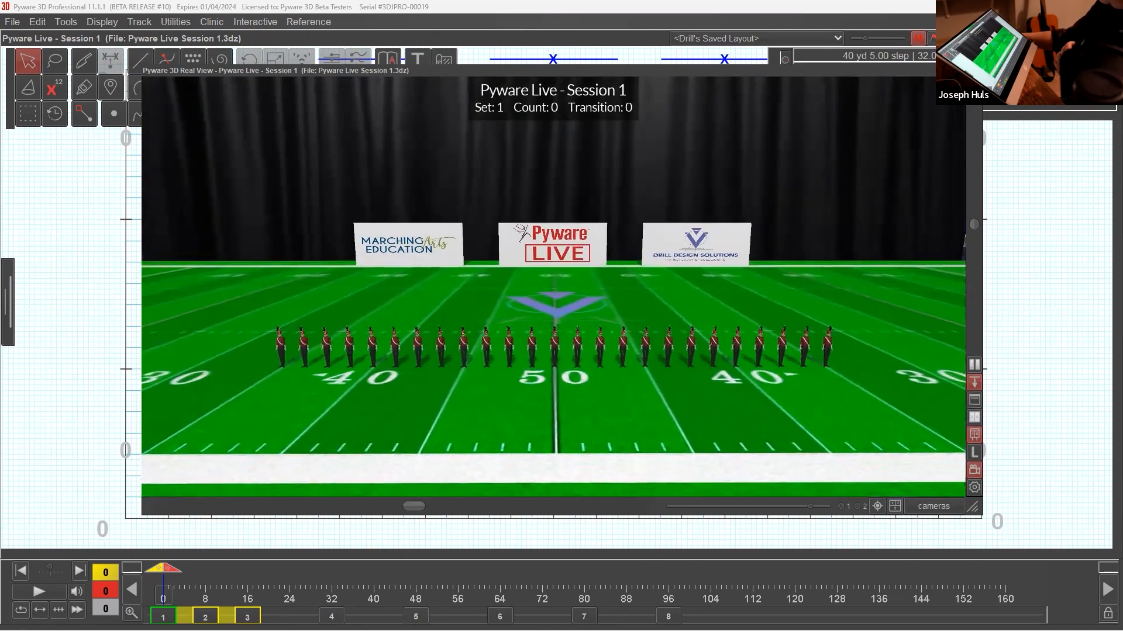
Shrink the Real View window so the line on the field grid is uncovered, and view the 3D performers closer.
drag(601, 72, 618, 72)
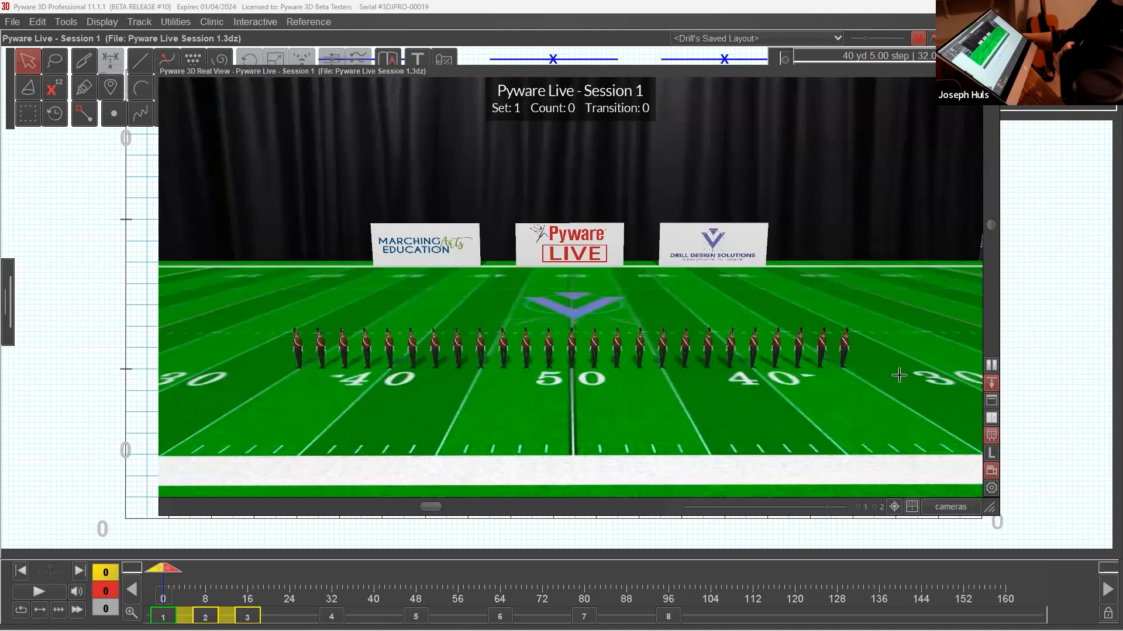
drag(898, 375, 922, 378)
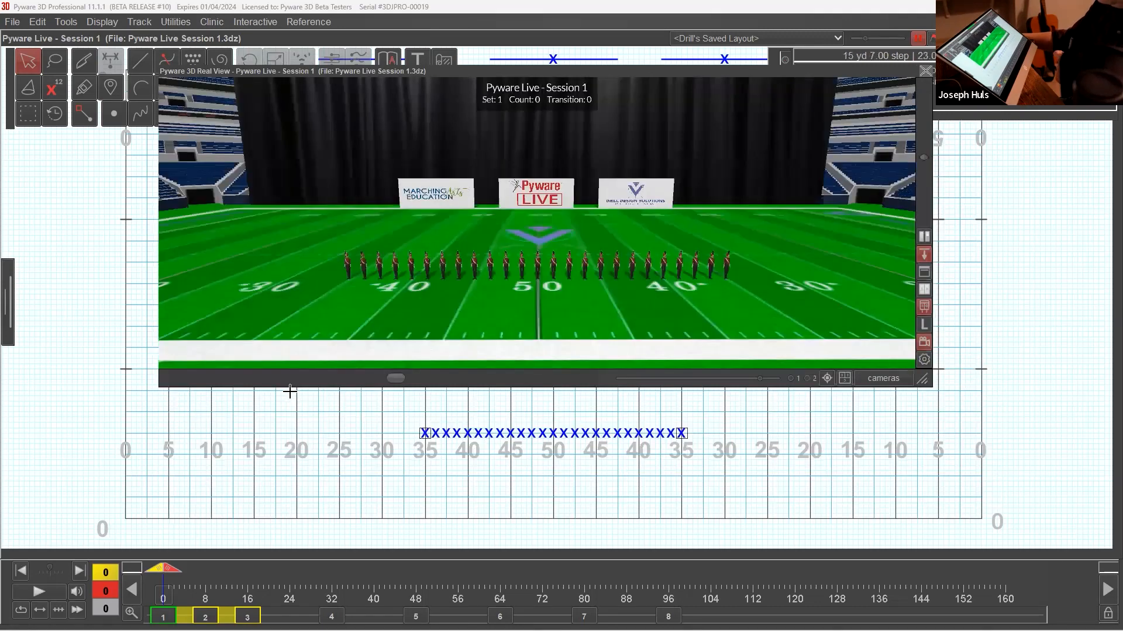
scroll(518, 299, up, 2)
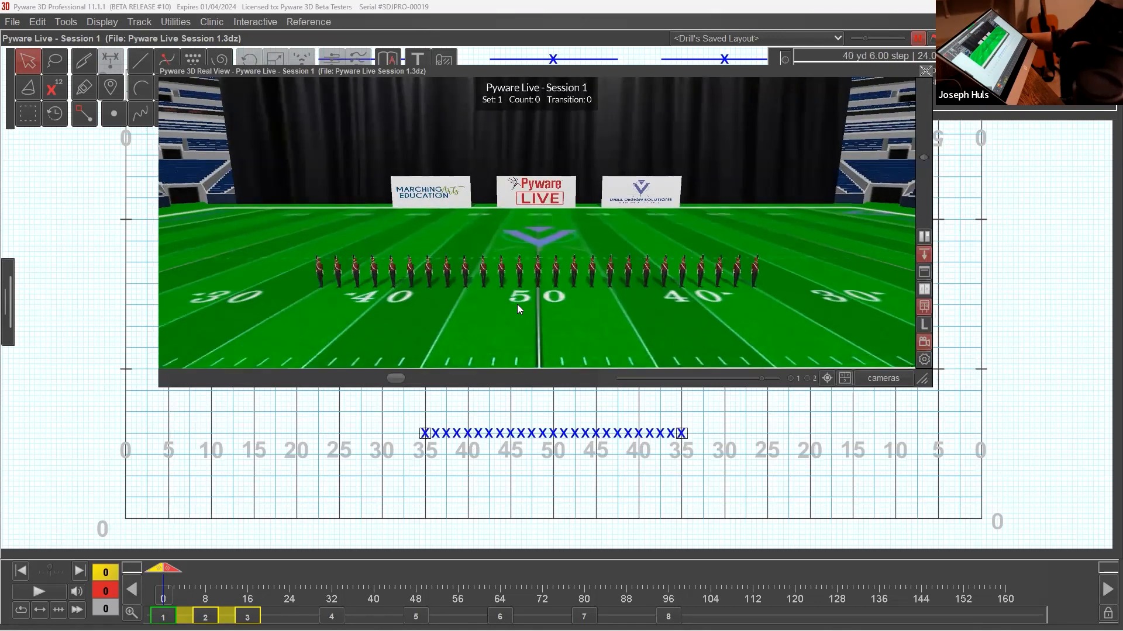
scroll(518, 309, up, 1)
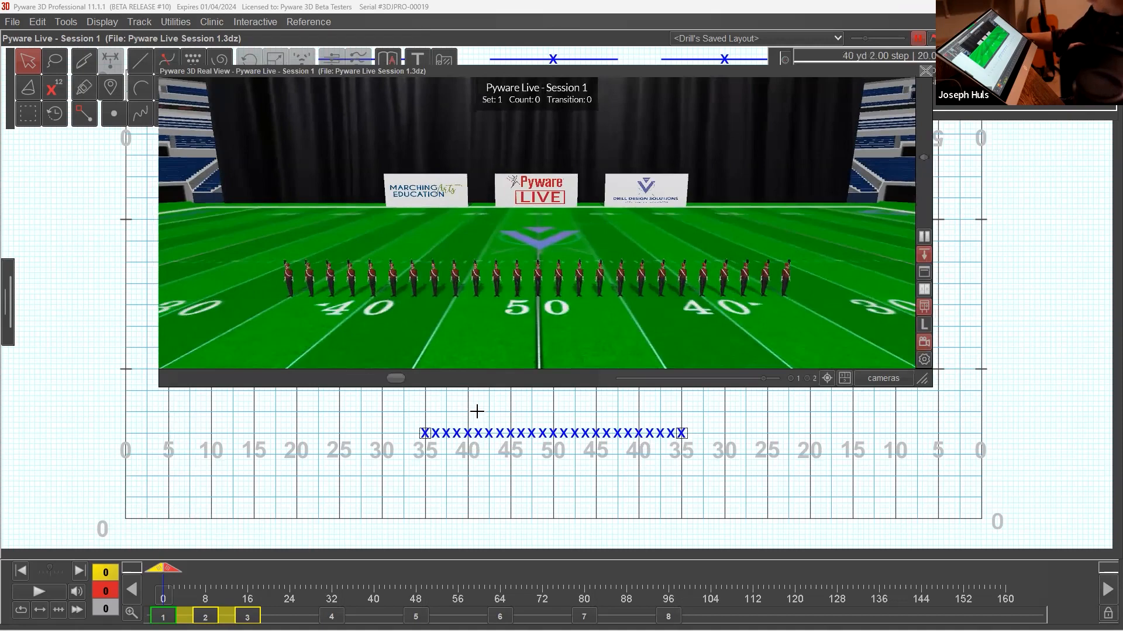
Change the symbol of the whole line of performers between the 35-yard lines to F.
click(543, 434)
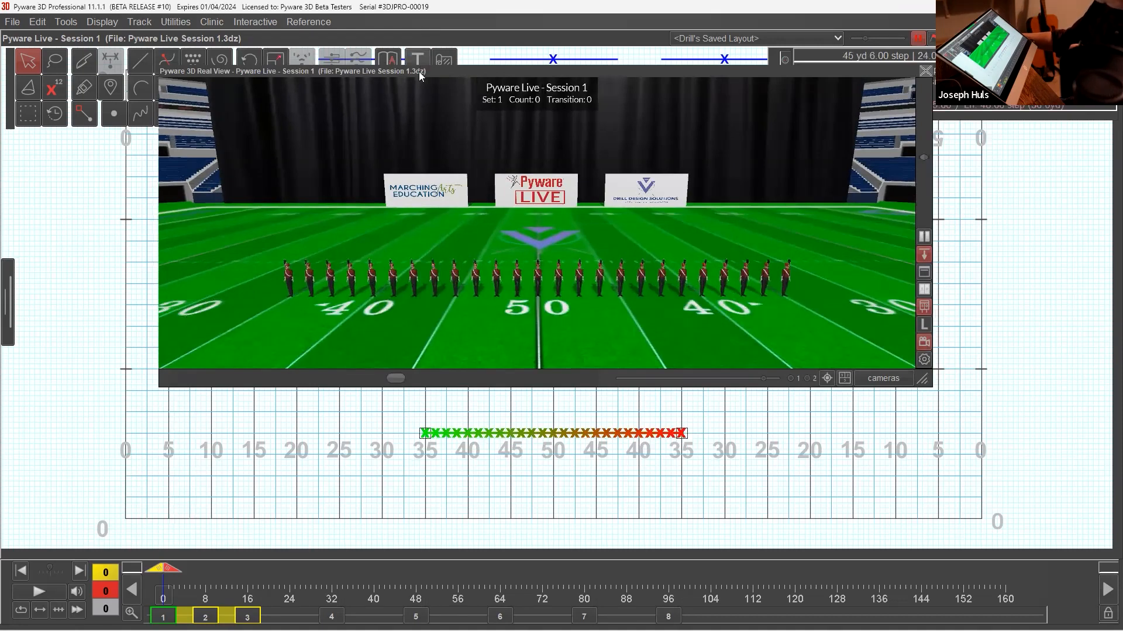
drag(419, 71, 429, 136)
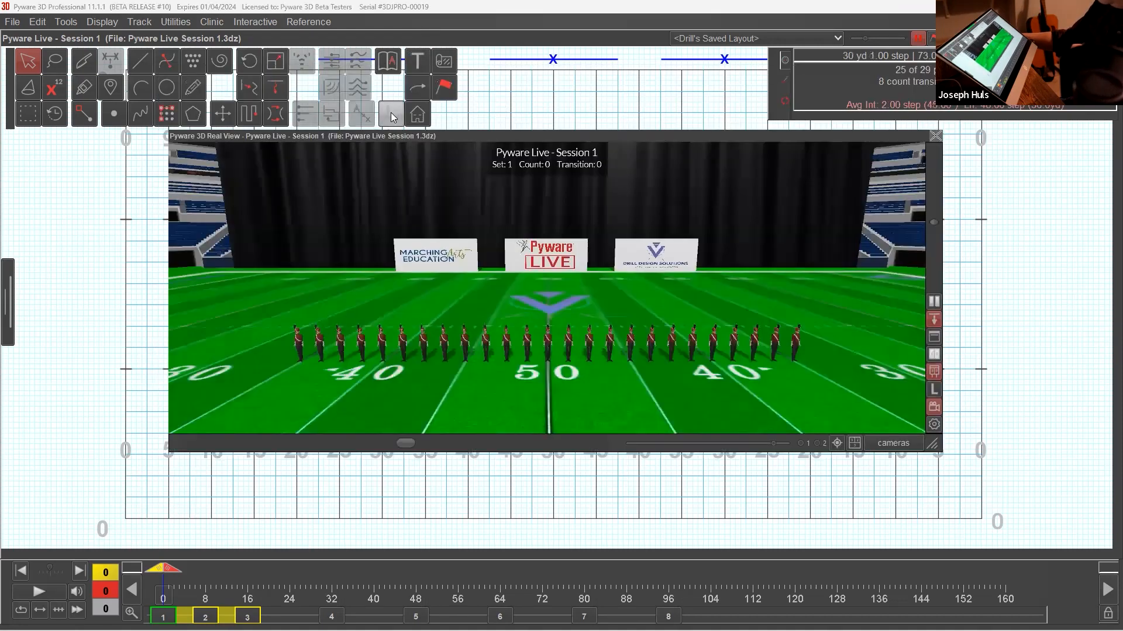
click(391, 117)
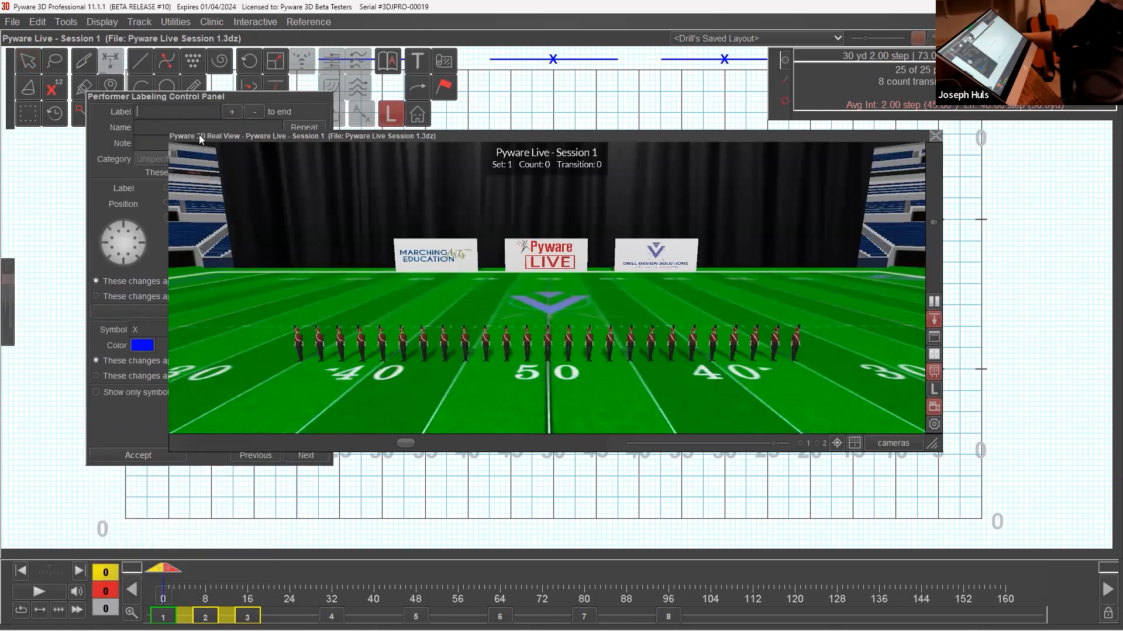
double_click(180, 326)
text(F)
click(244, 328)
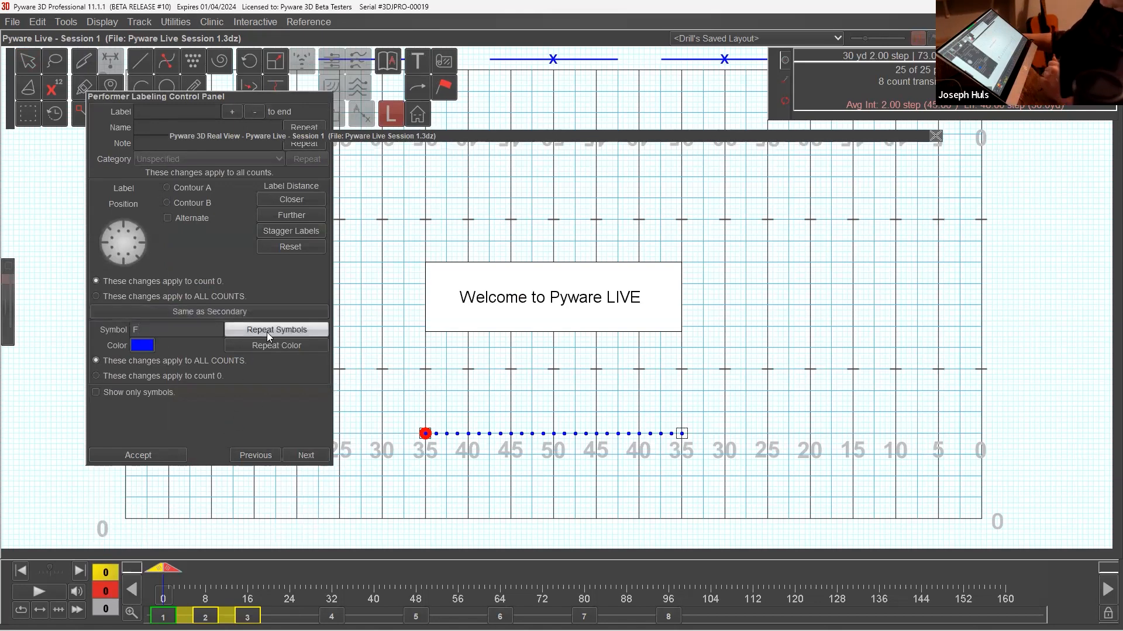
click(175, 454)
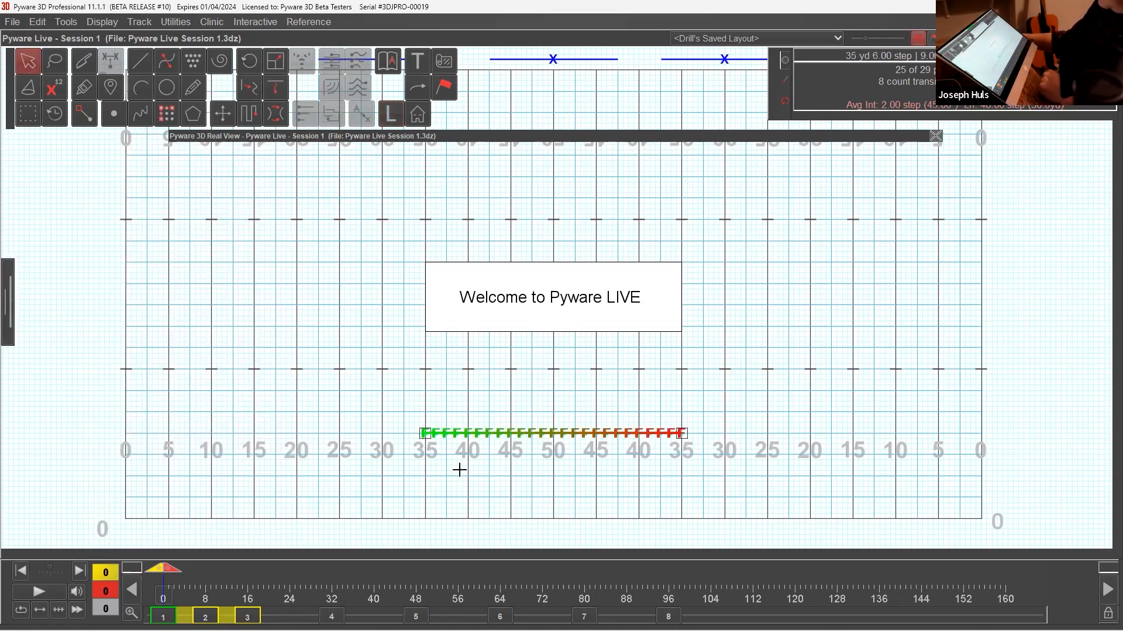
Change the symbol of every performer in the line to s and view the line in 3D from an angle.
click(539, 139)
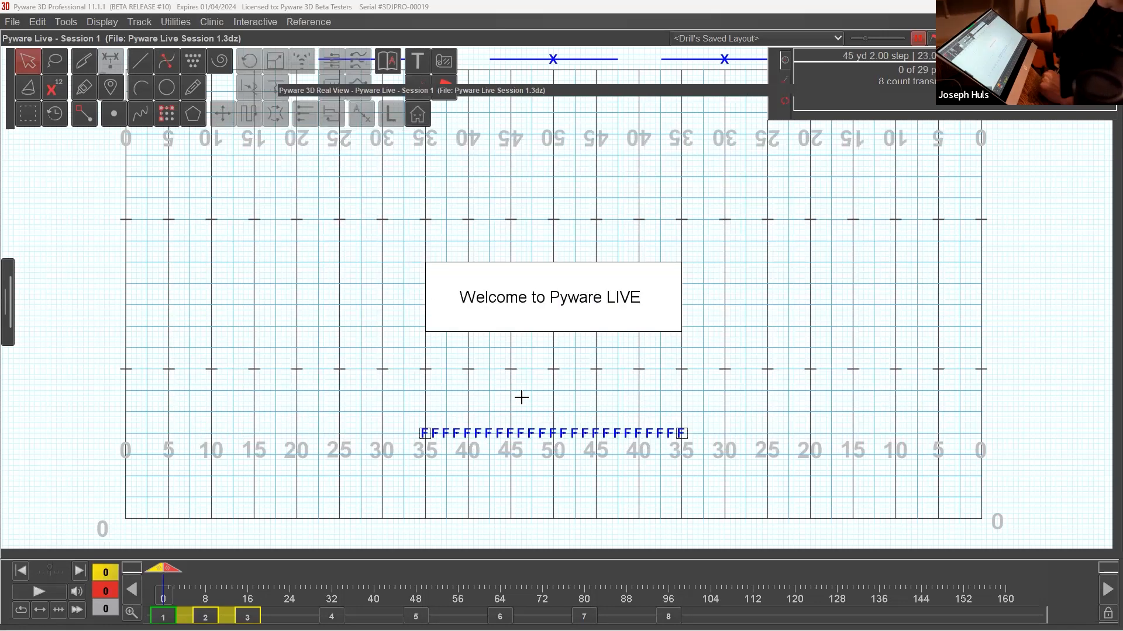
drag(412, 412, 696, 444)
click(391, 115)
double_click(153, 330)
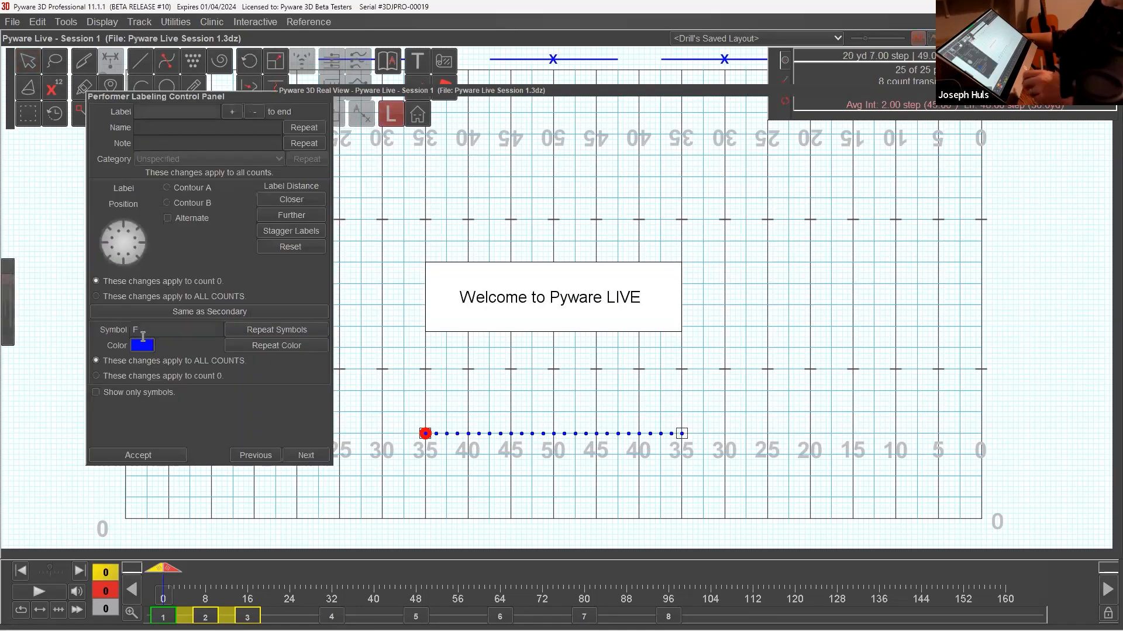
text(s)
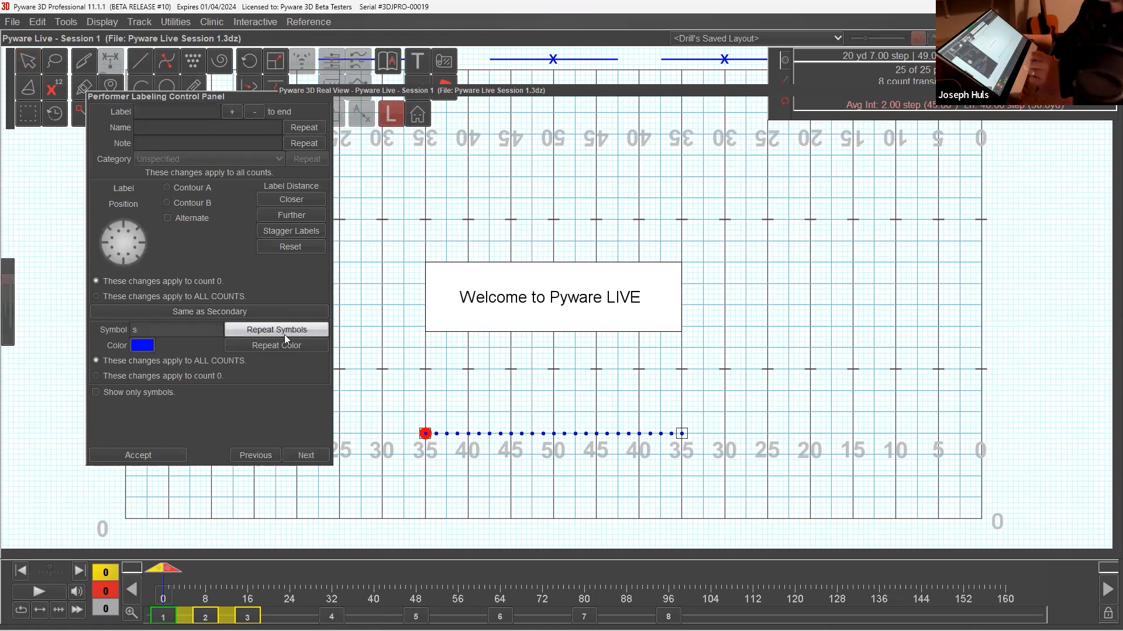
click(155, 457)
click(613, 427)
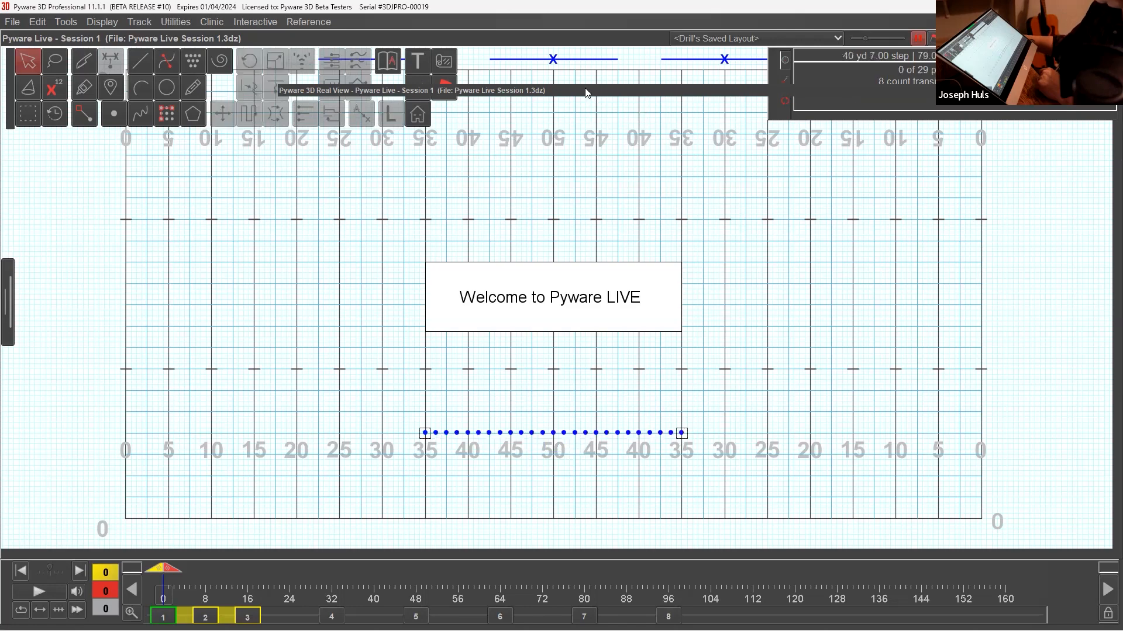
scroll(589, 353, up, 4)
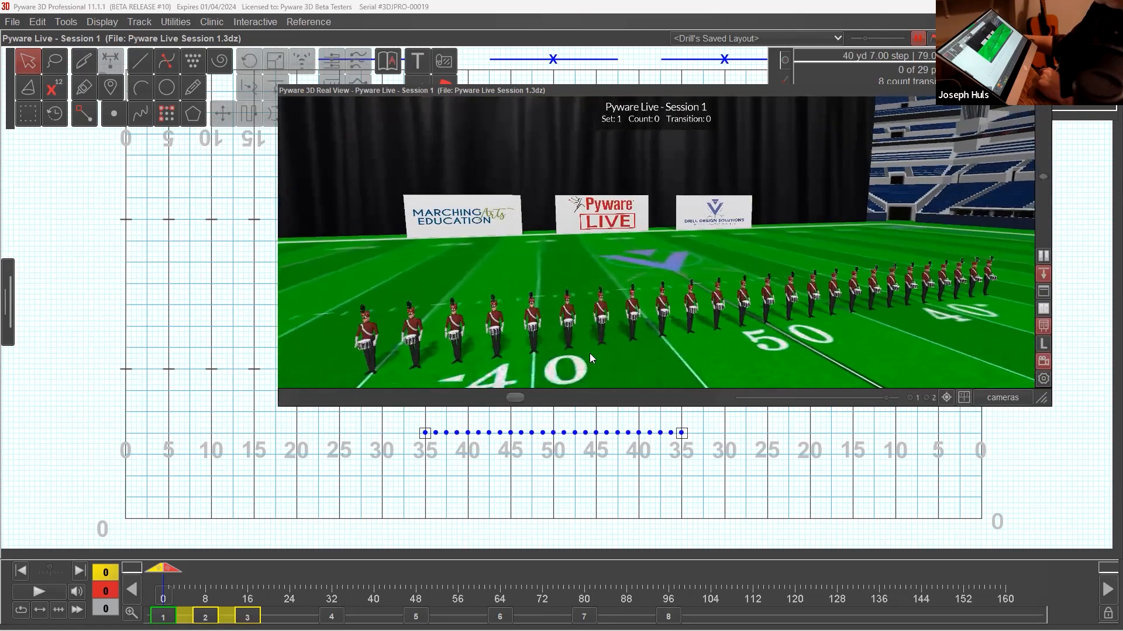
mouse_move(592, 345)
mouse_down()
mouse_move(617, 324)
mouse_move(578, 330)
mouse_up()
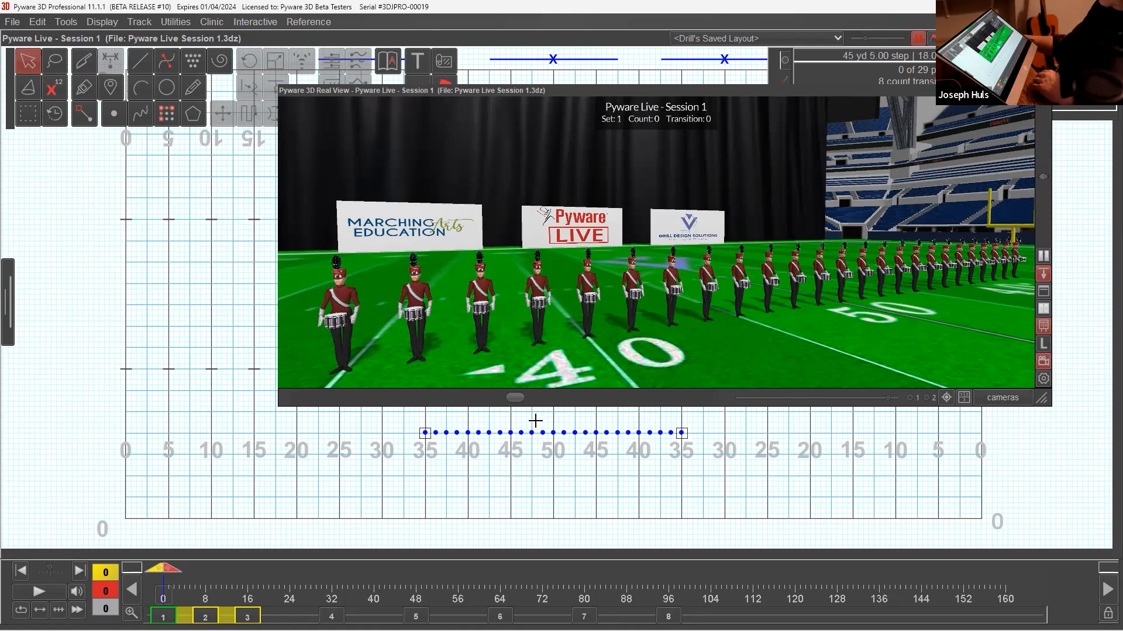
Equip all performers in the line with the brass Trumpet model and close the Visuals Editor.
click(549, 434)
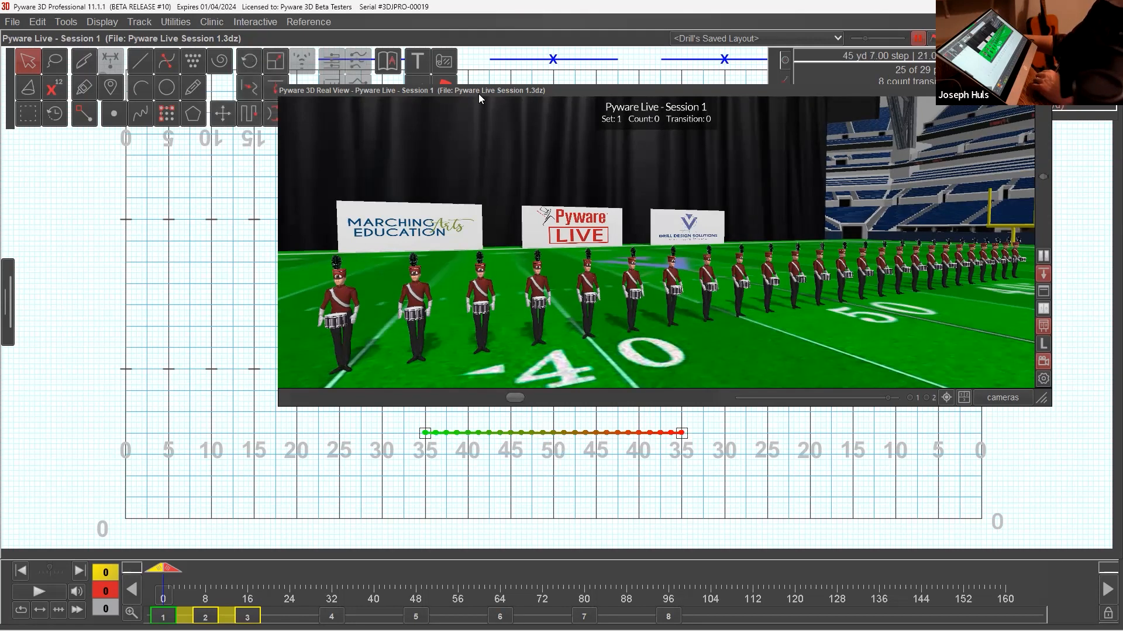
drag(479, 91, 468, 140)
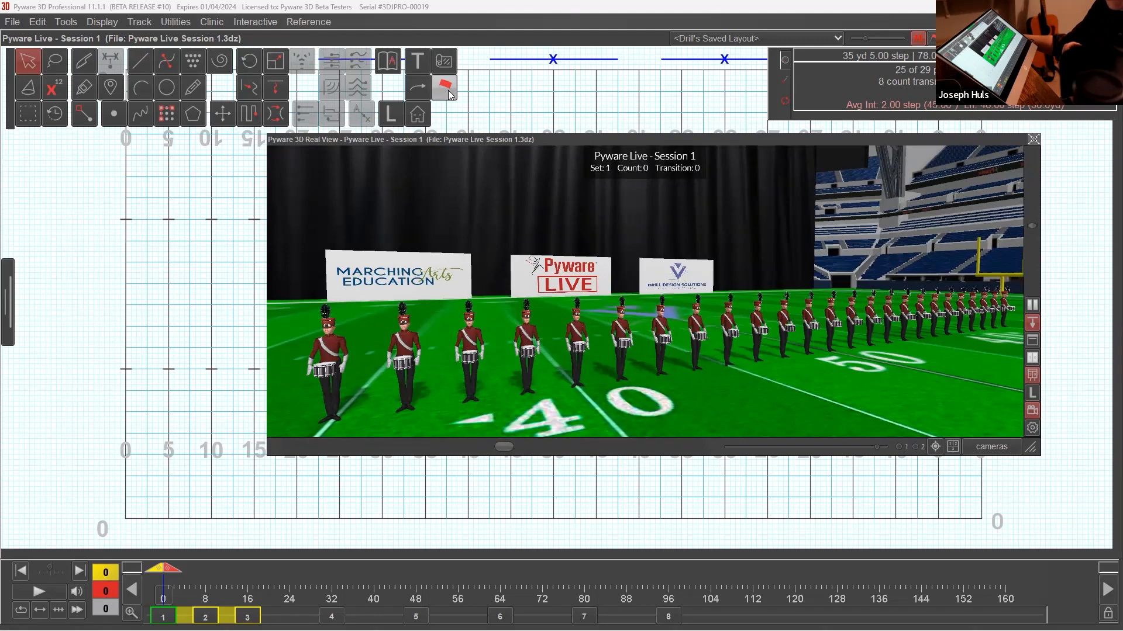
click(445, 88)
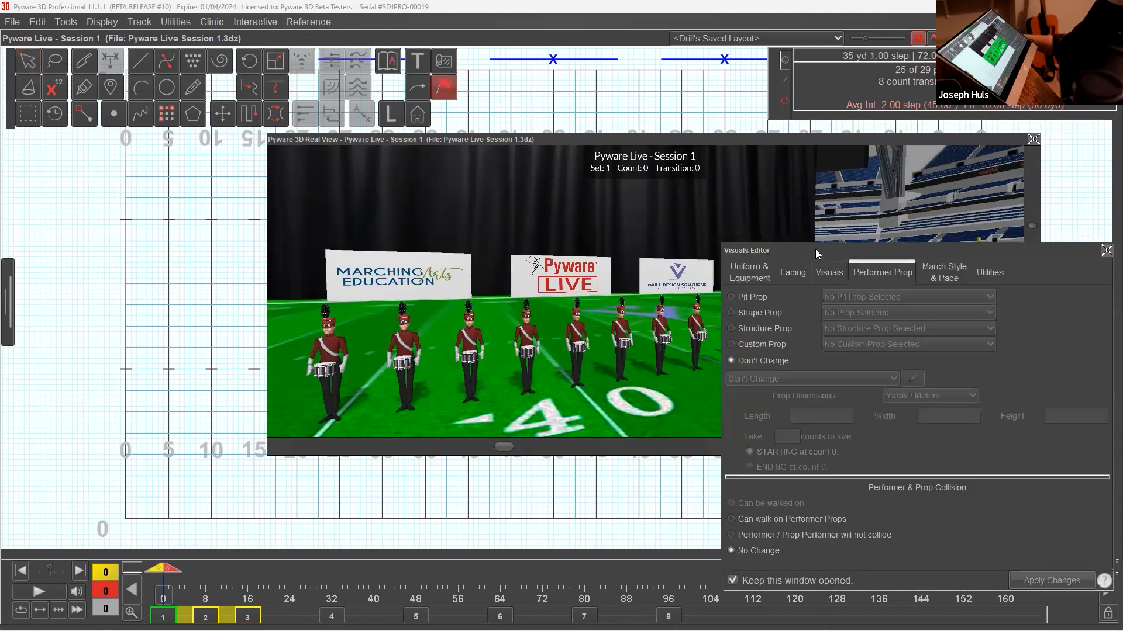
drag(815, 249, 156, 142)
click(90, 166)
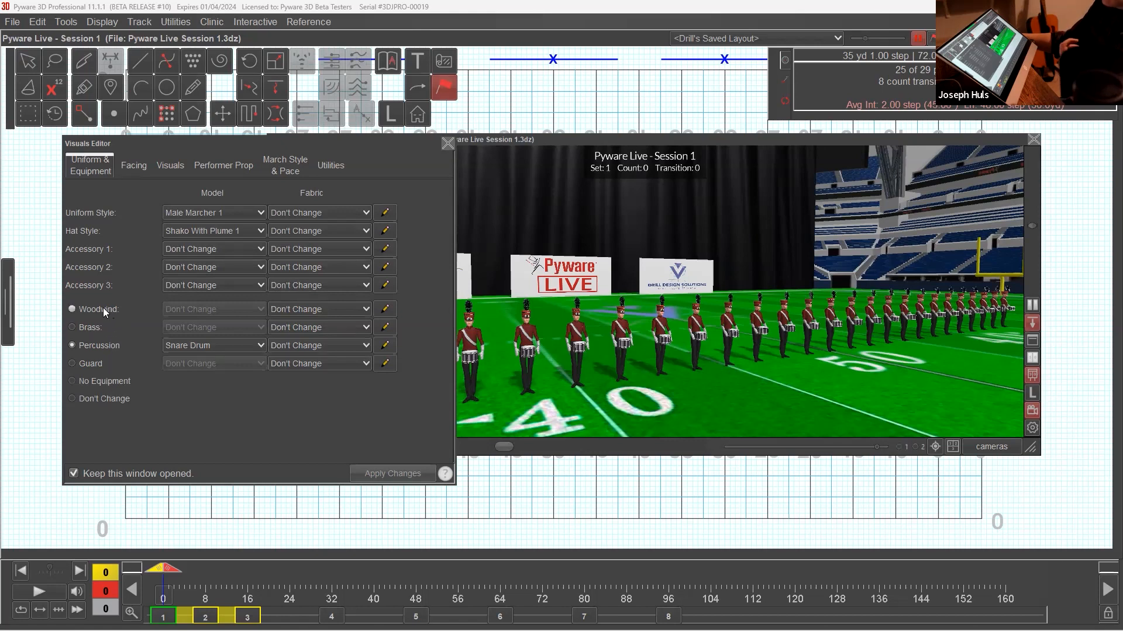
click(91, 326)
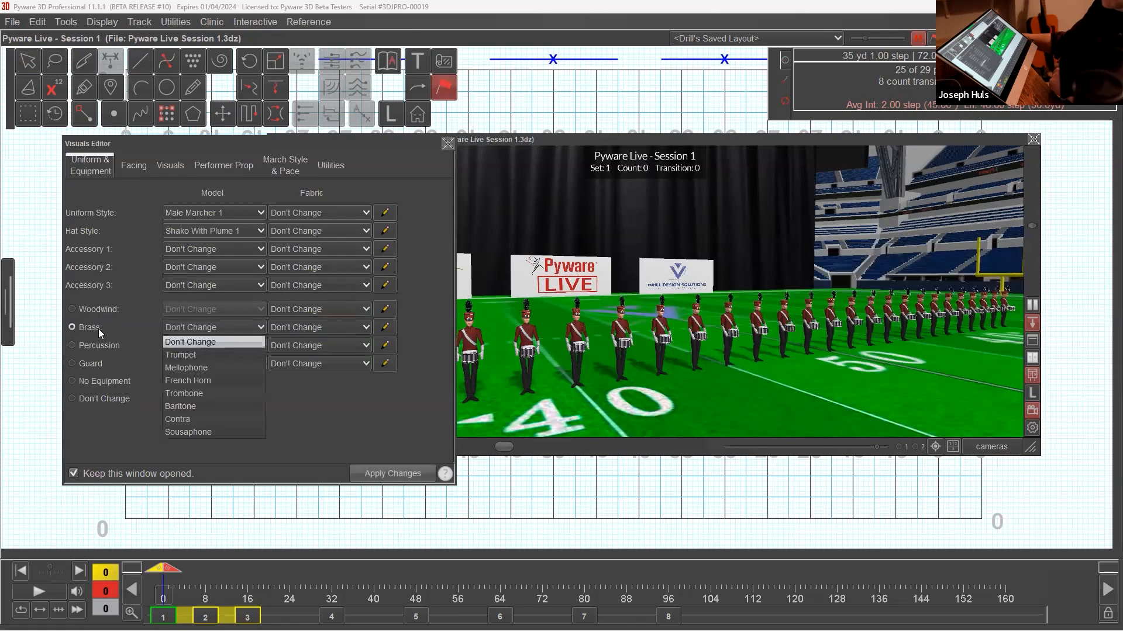
click(182, 355)
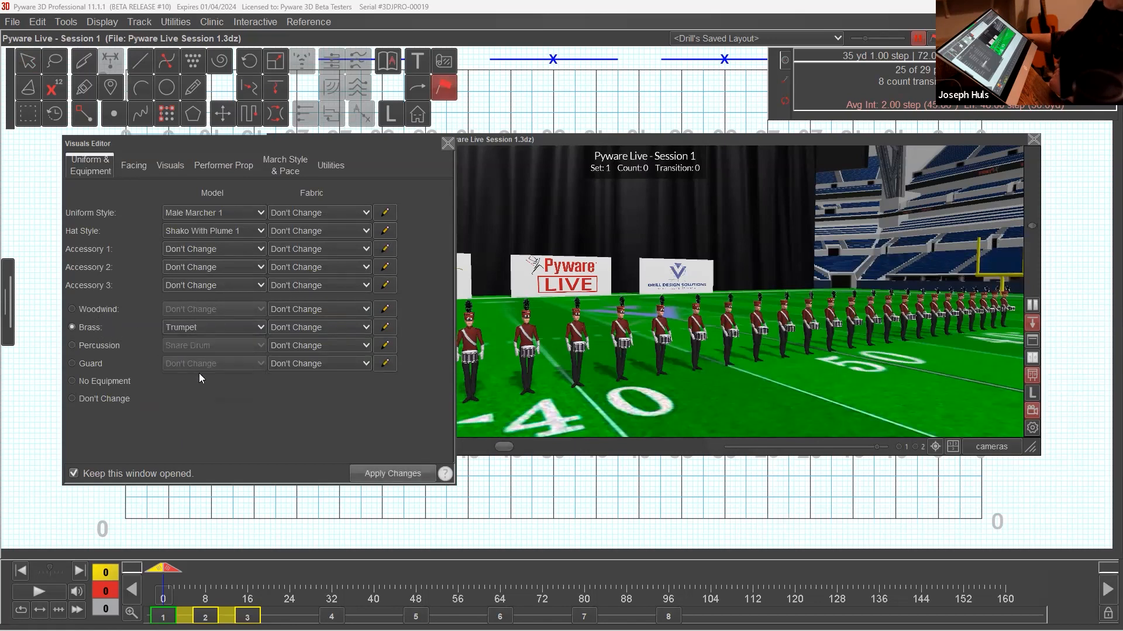
click(378, 474)
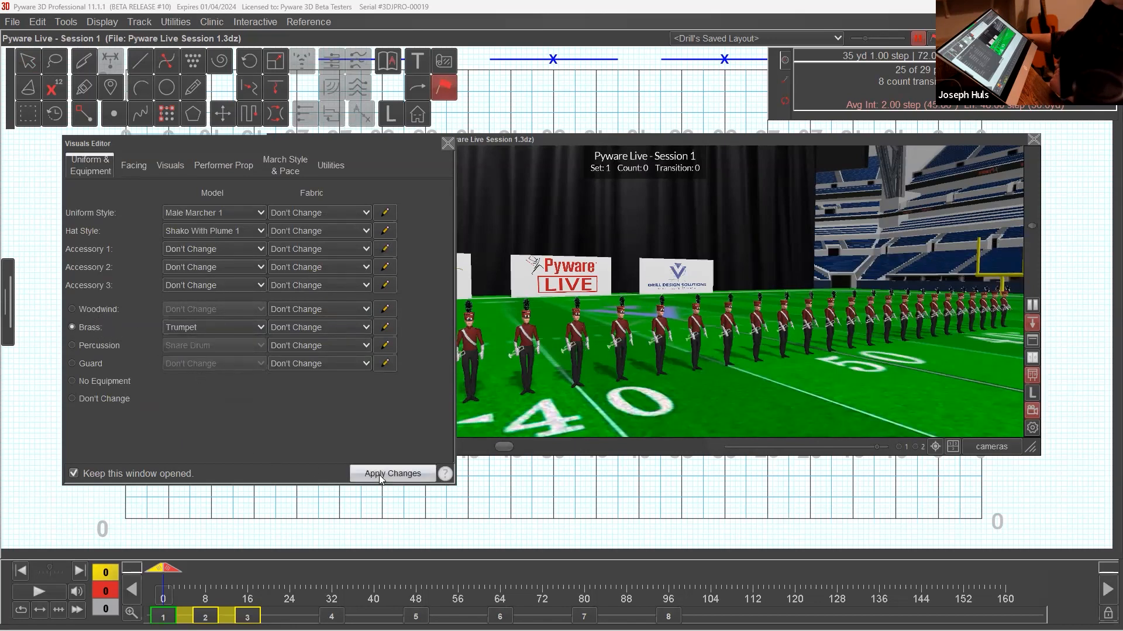
click(447, 142)
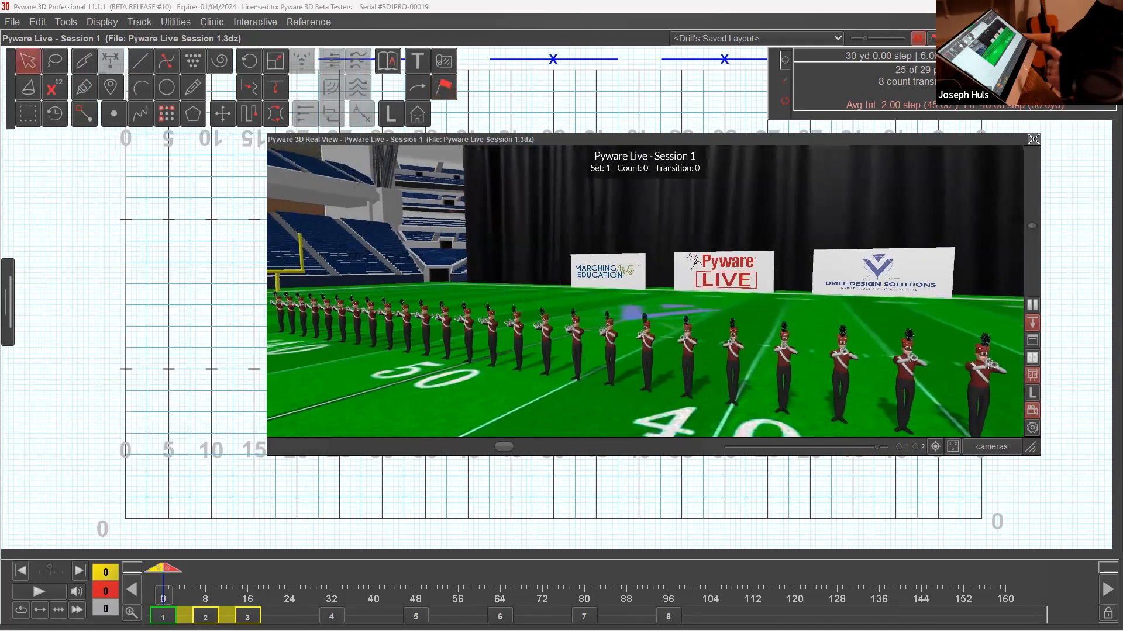
View the trumpet line from the front in 3D and uncover the deselected line on the field grid.
drag(831, 370, 624, 322)
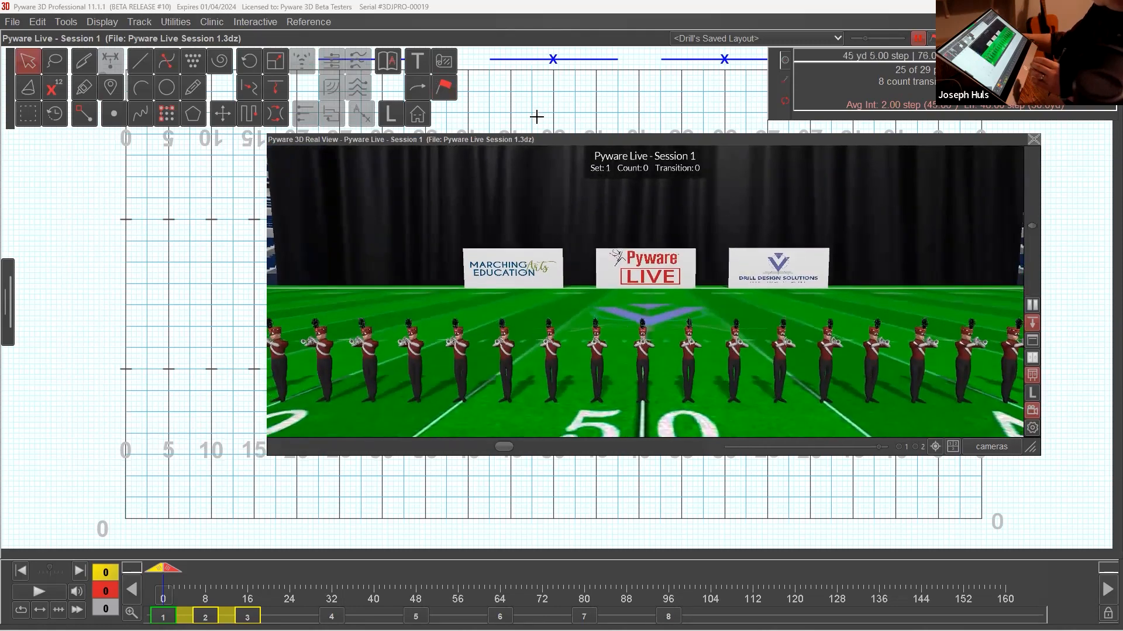
drag(529, 141, 490, 81)
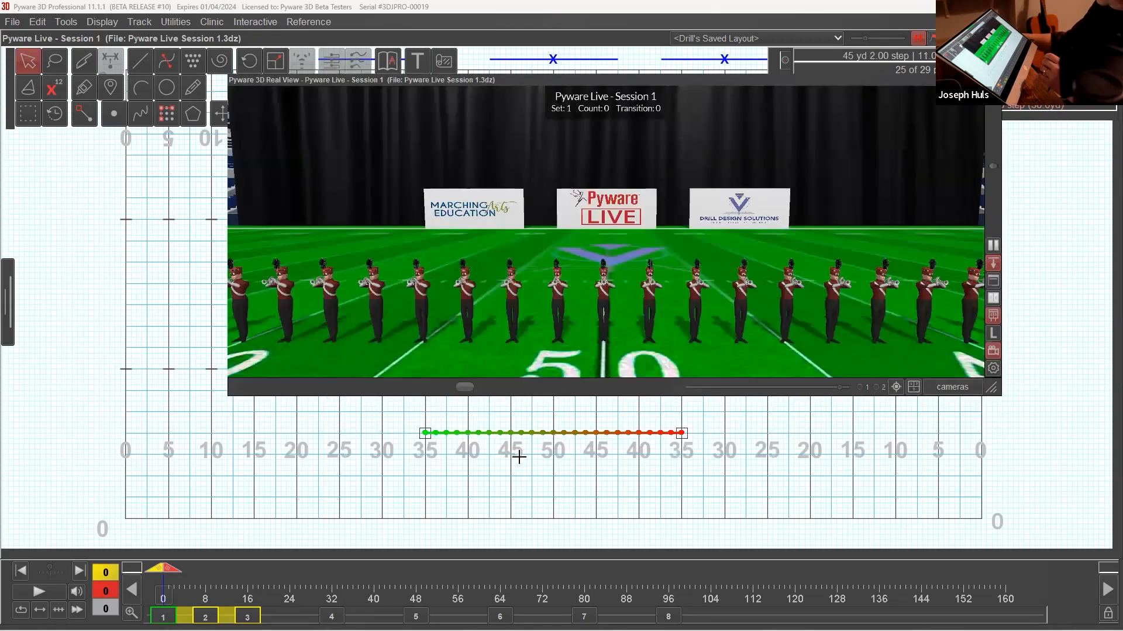
click(543, 410)
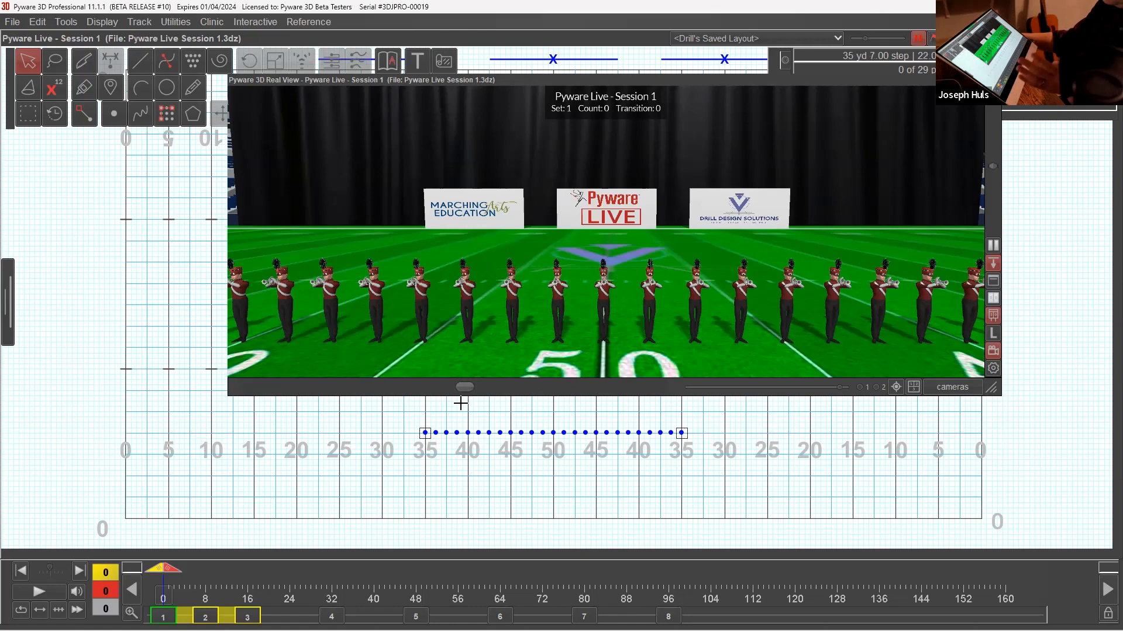
Label the line's performers in ascending order starting with T1, then collapse the Real View window and deselect the line.
click(501, 432)
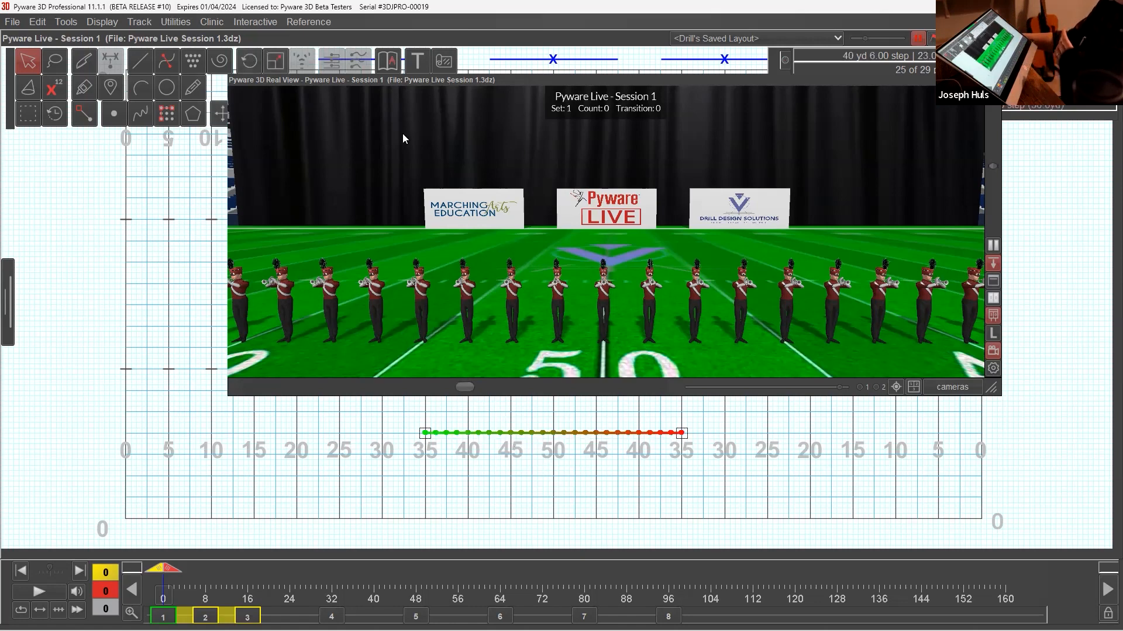
click(496, 136)
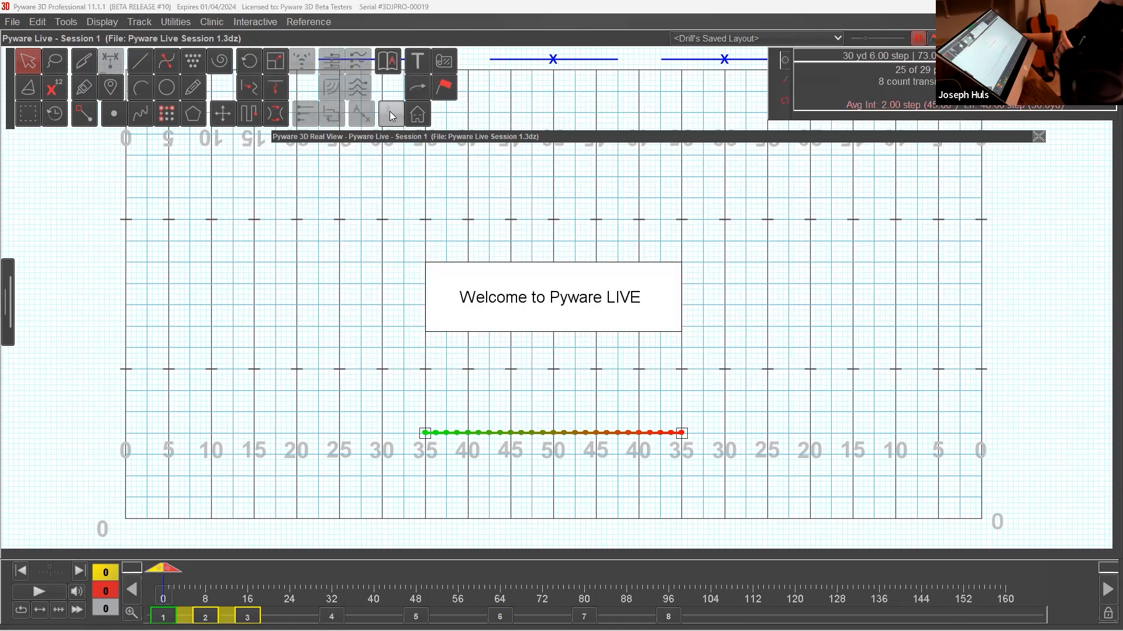
click(391, 115)
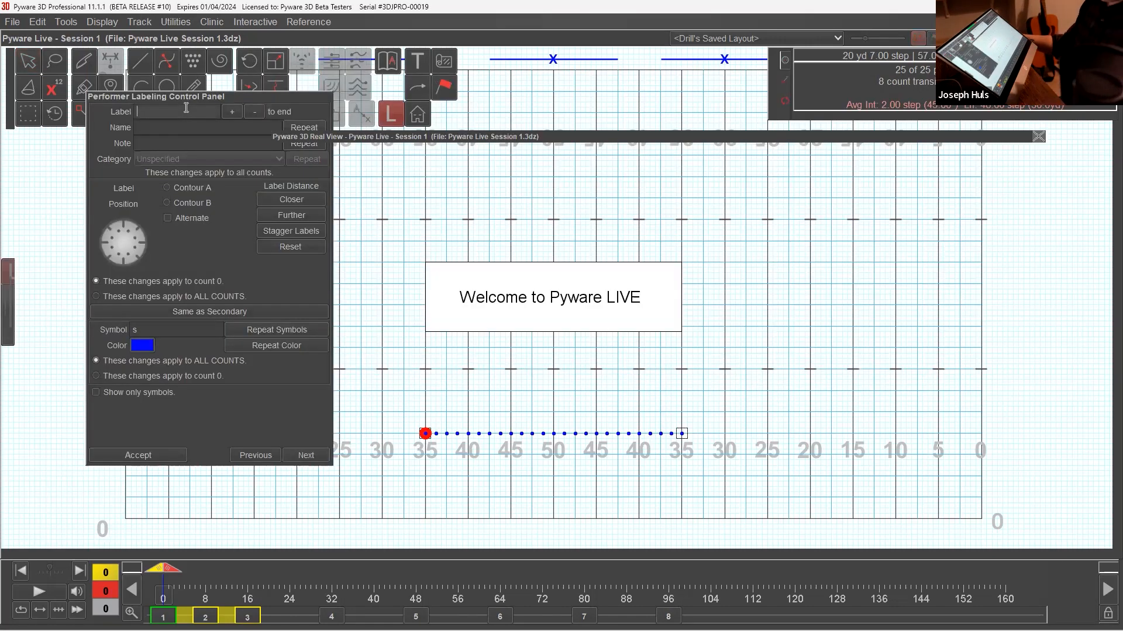
text(T)
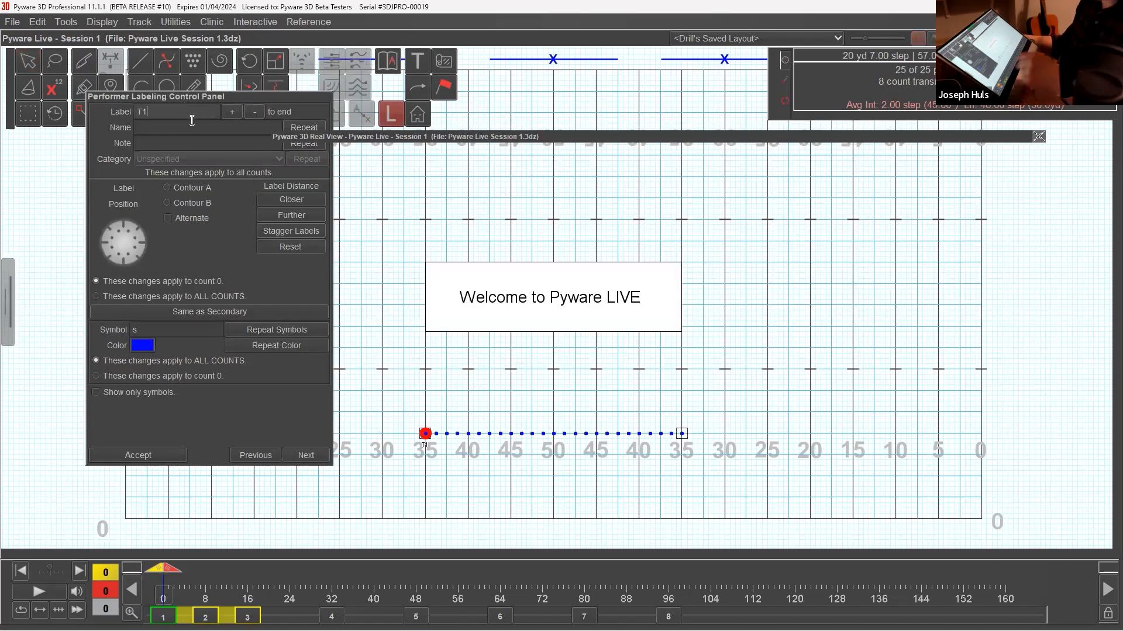
text(1)
click(232, 112)
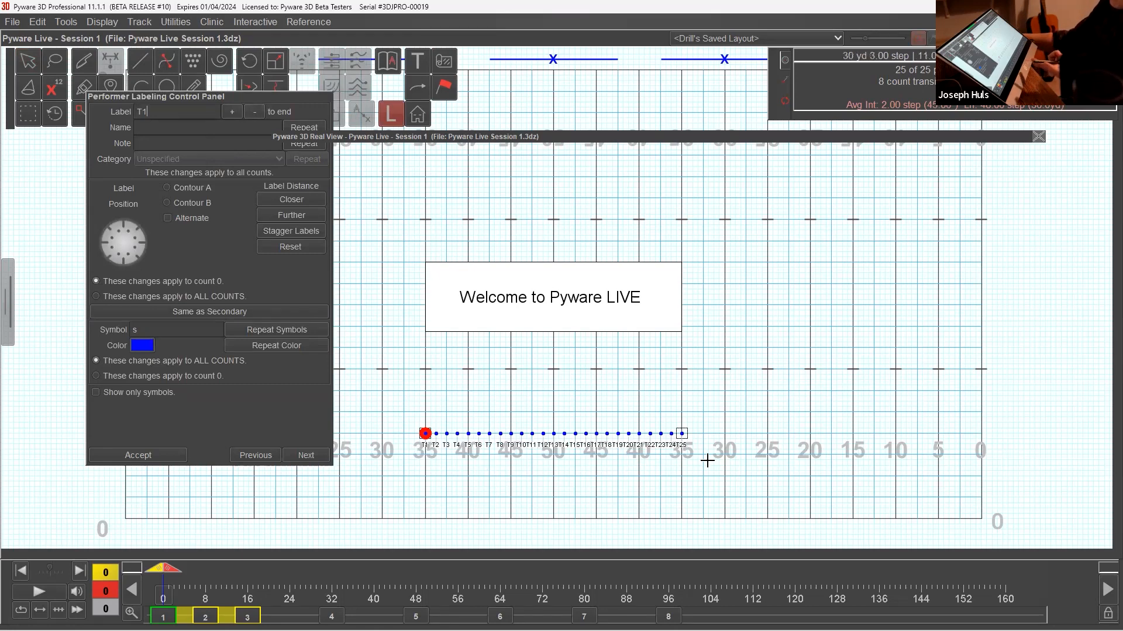
click(180, 455)
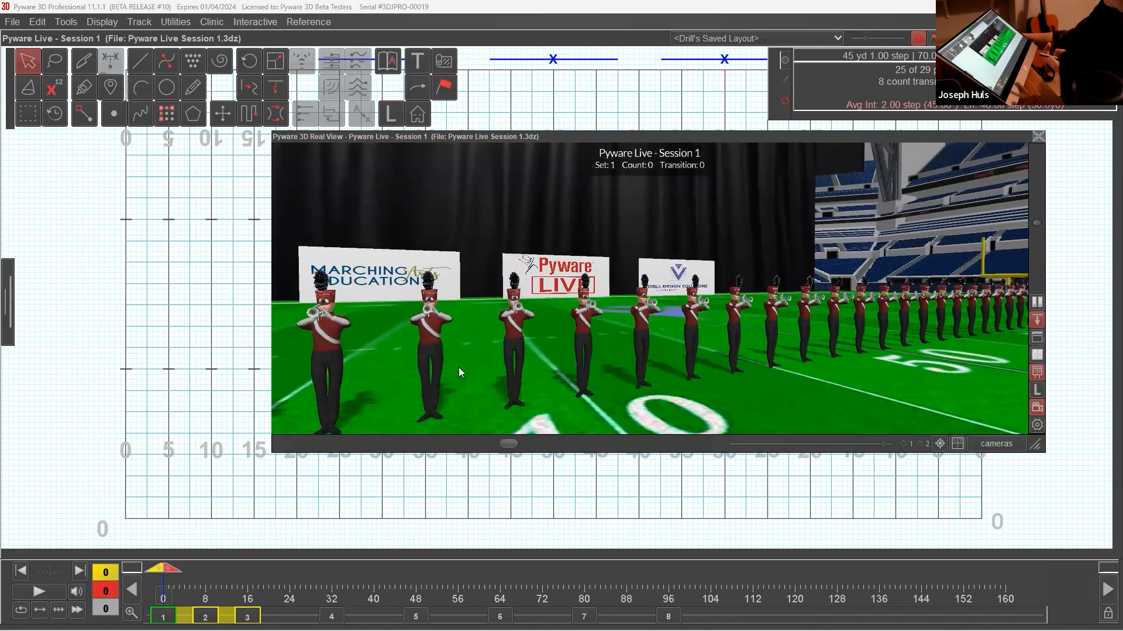
double_click(431, 134)
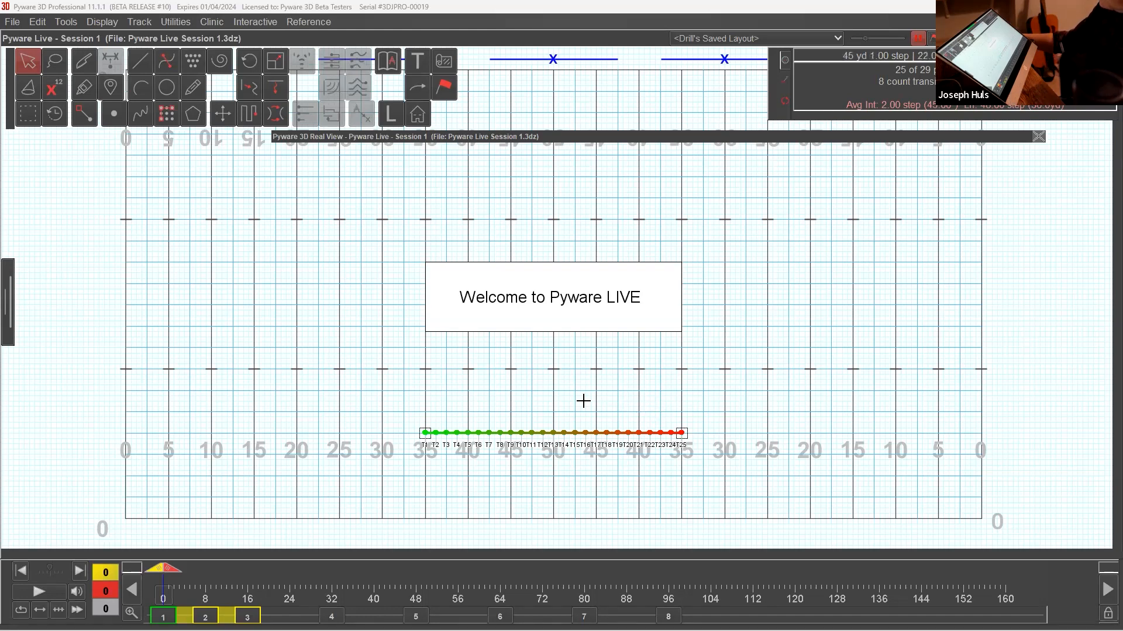
click(596, 354)
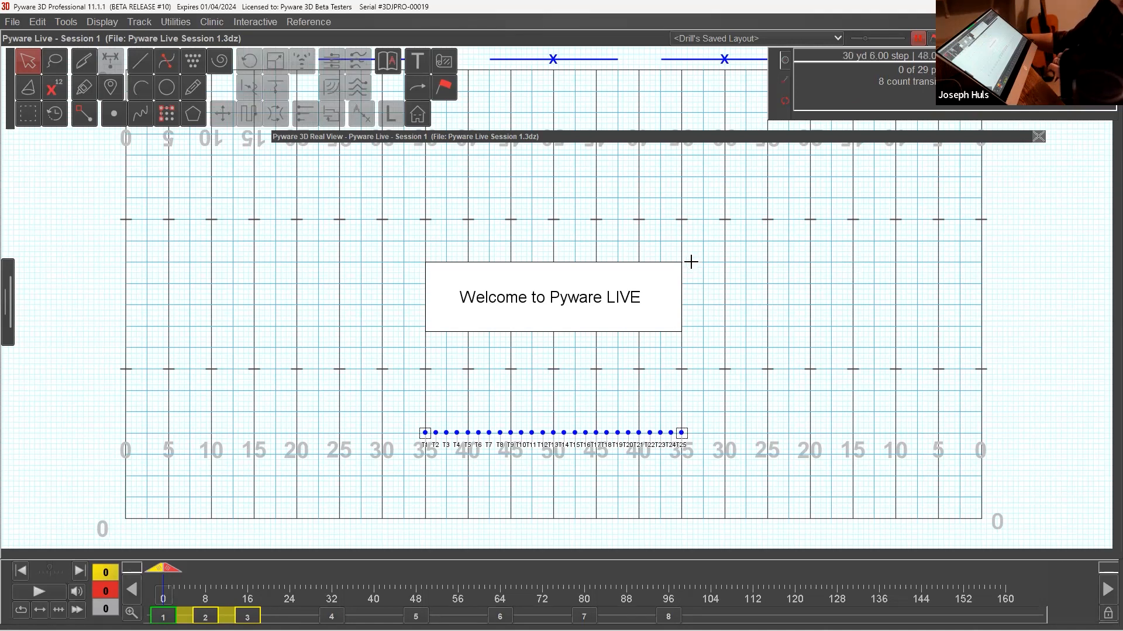
Select the labeled line and review its uniform and equipment settings in the Visuals Editor, closing the editor without changes.
drag(548, 398, 609, 449)
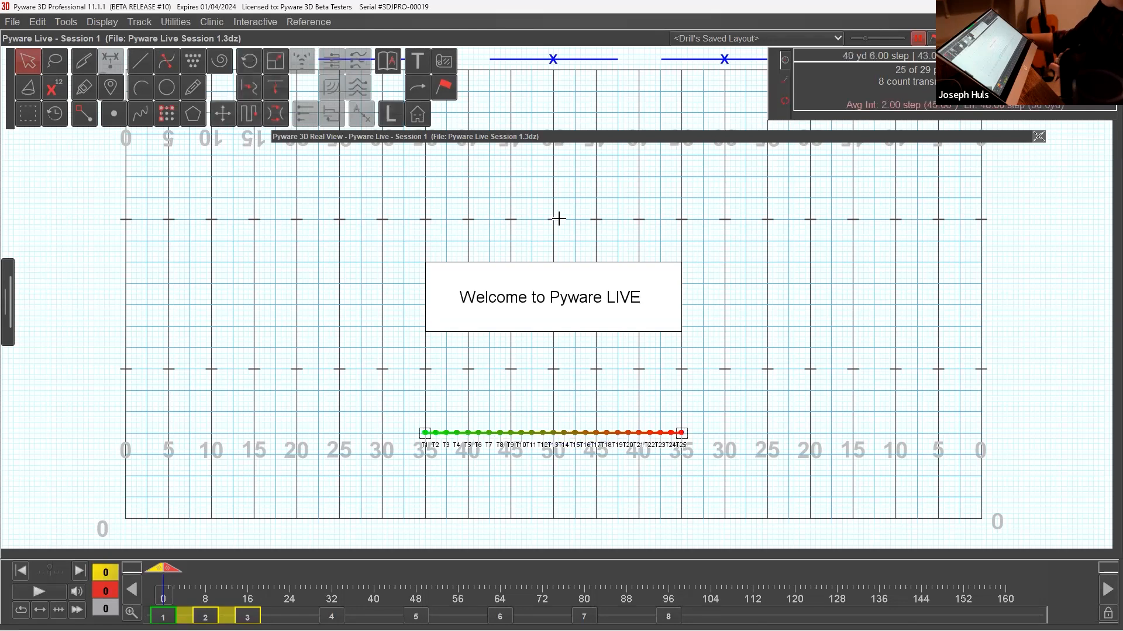
click(449, 91)
drag(277, 138, 248, 150)
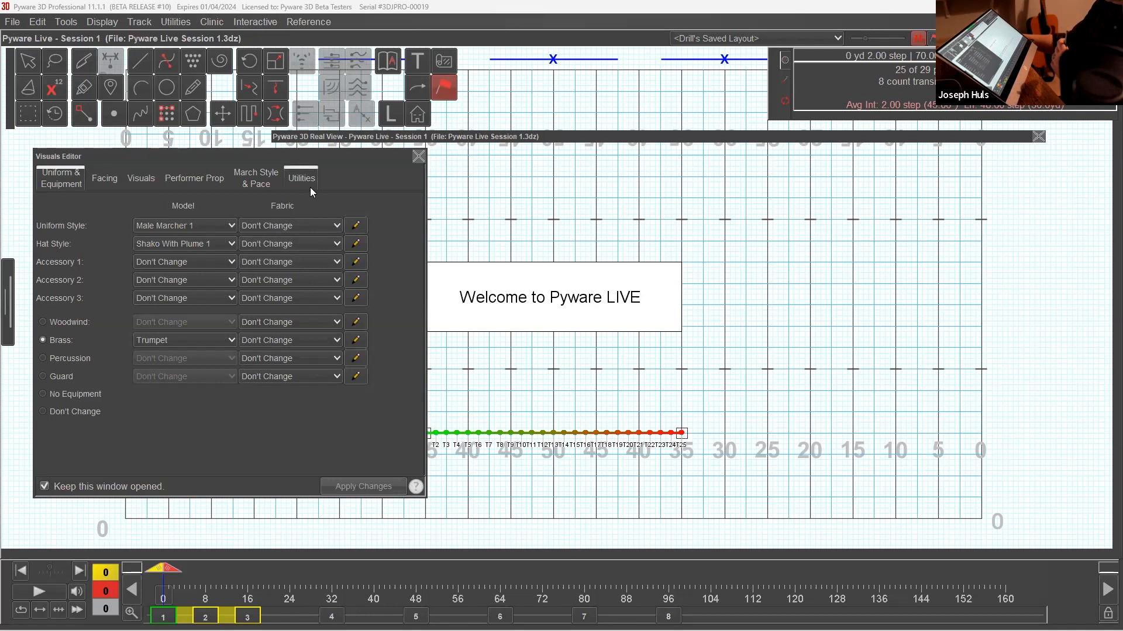
click(419, 156)
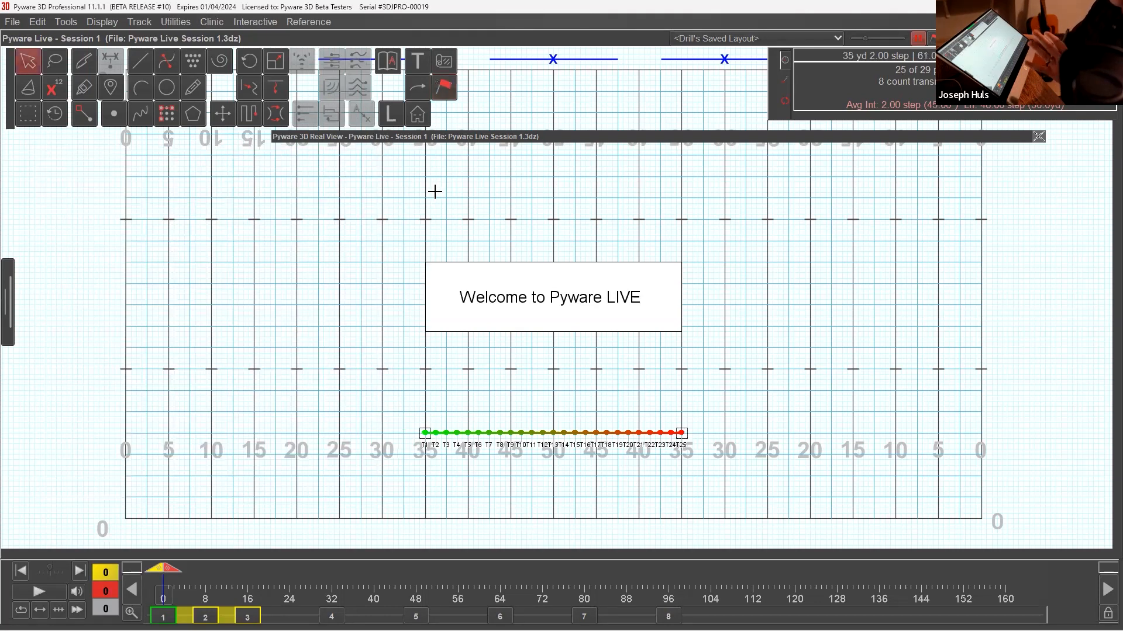
click(445, 89)
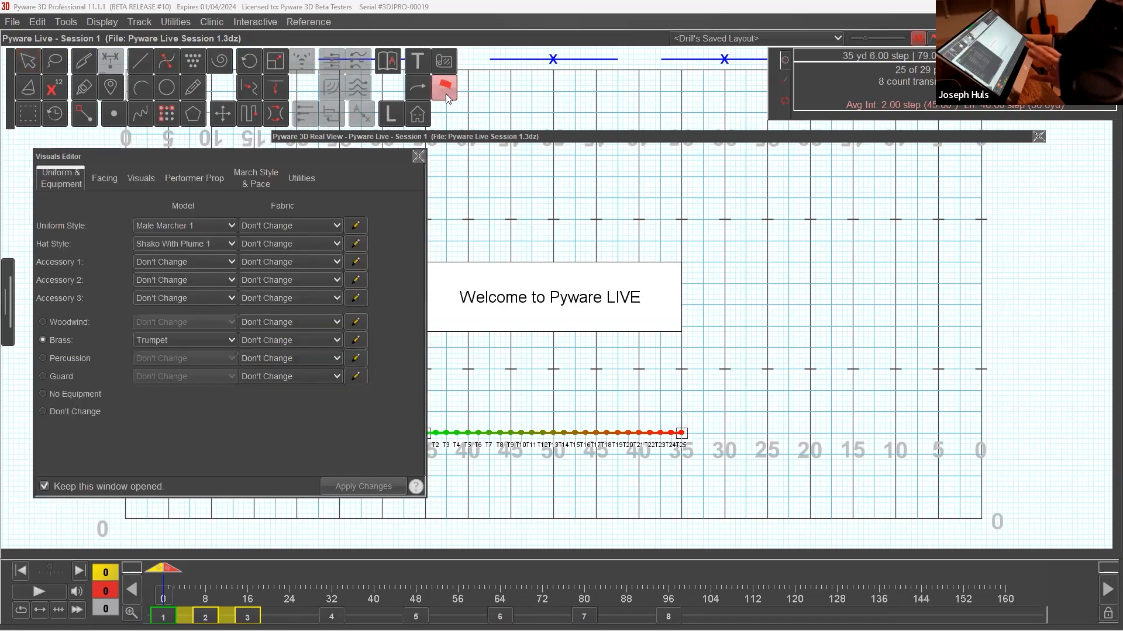
click(418, 157)
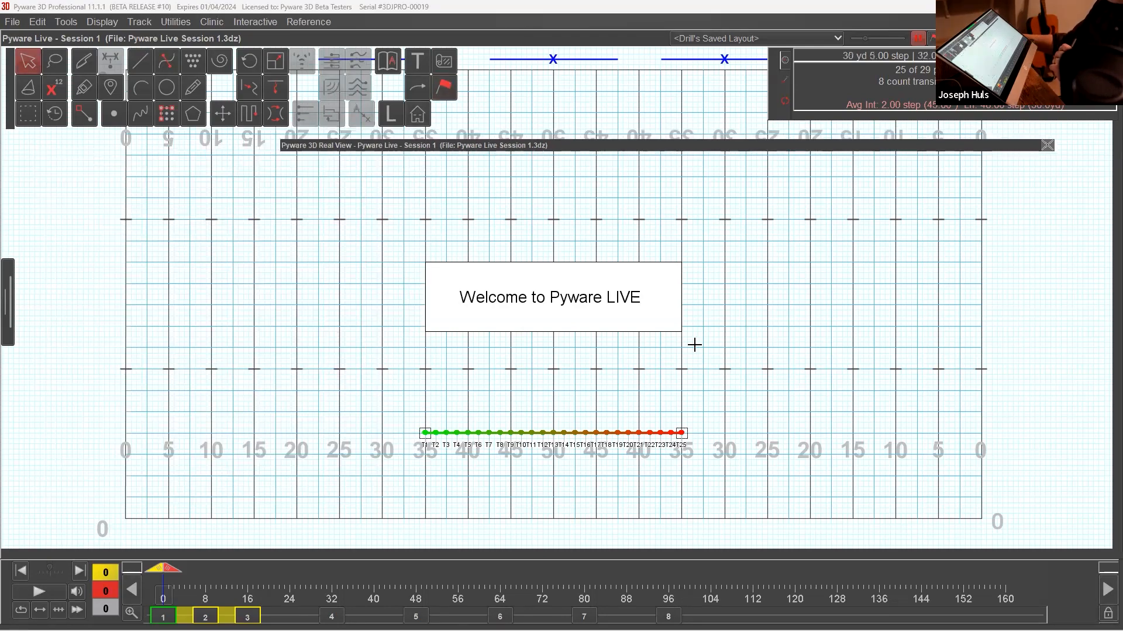
Deselect the line, go to set 4 at count 32, and view the trumpet line in 3D from an angle before collapsing the Real View.
click(680, 335)
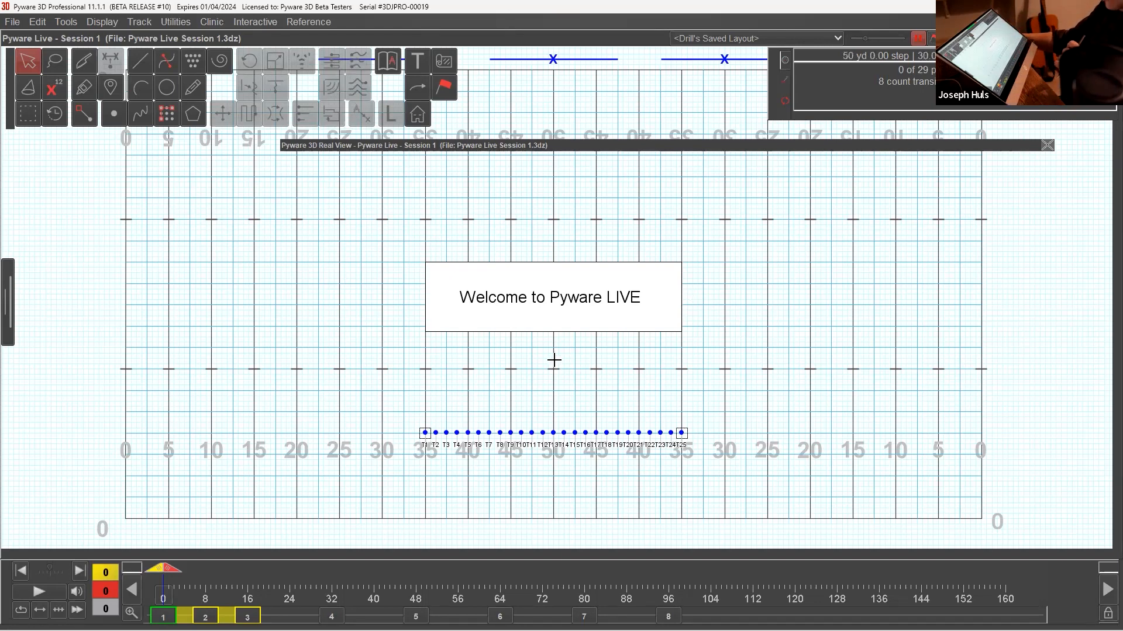
click(333, 613)
drag(666, 146, 636, 86)
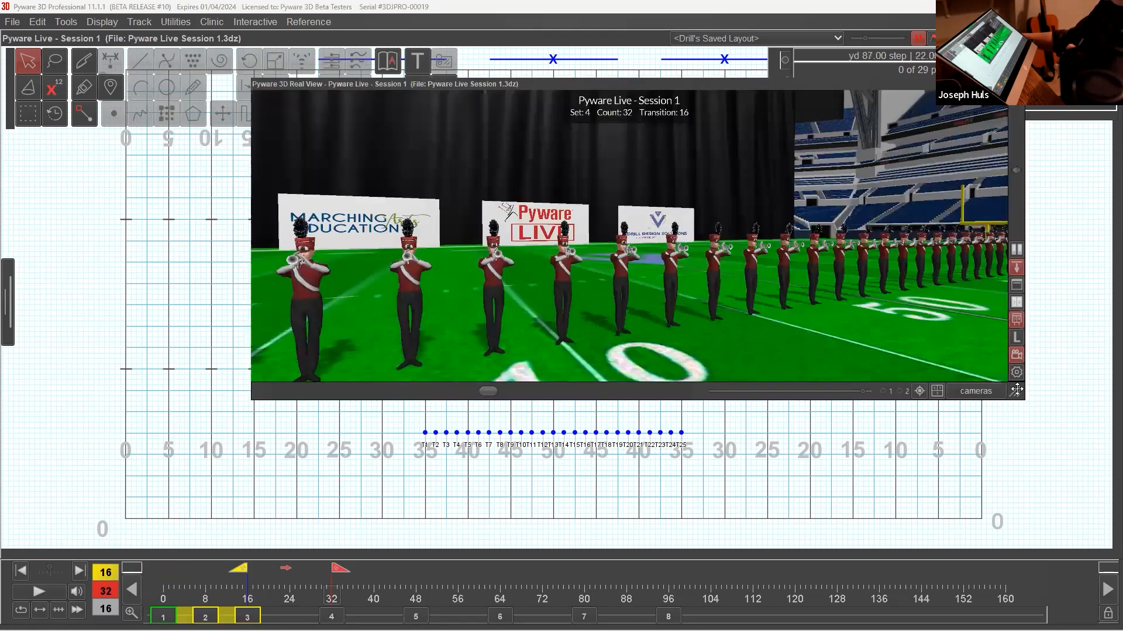
drag(1017, 390, 739, 452)
drag(614, 297, 676, 238)
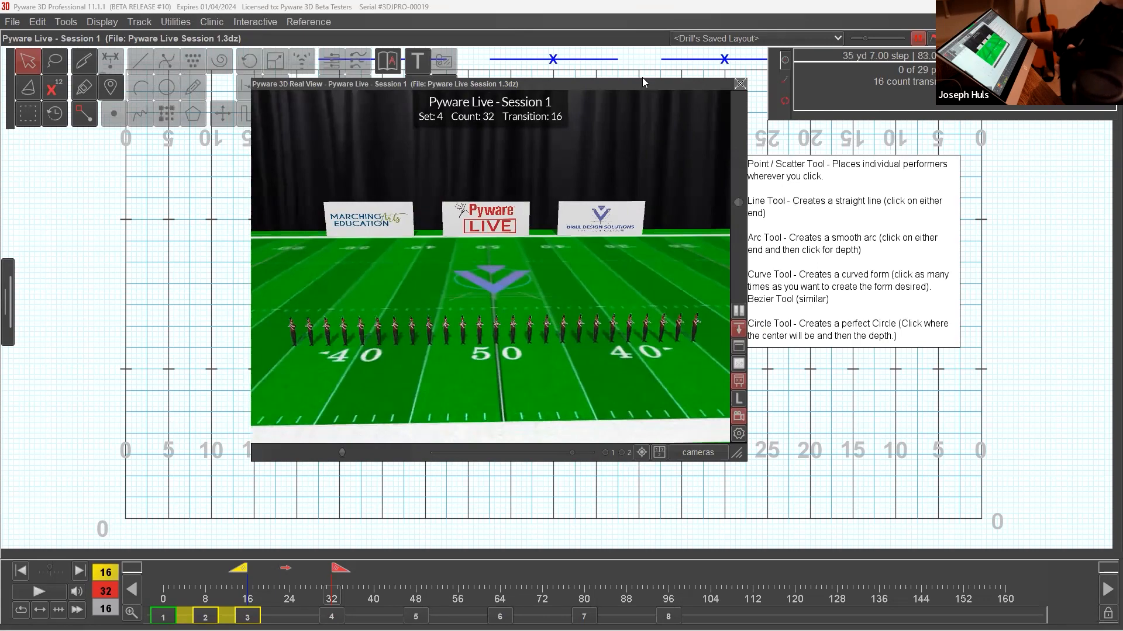
drag(637, 85, 804, 88)
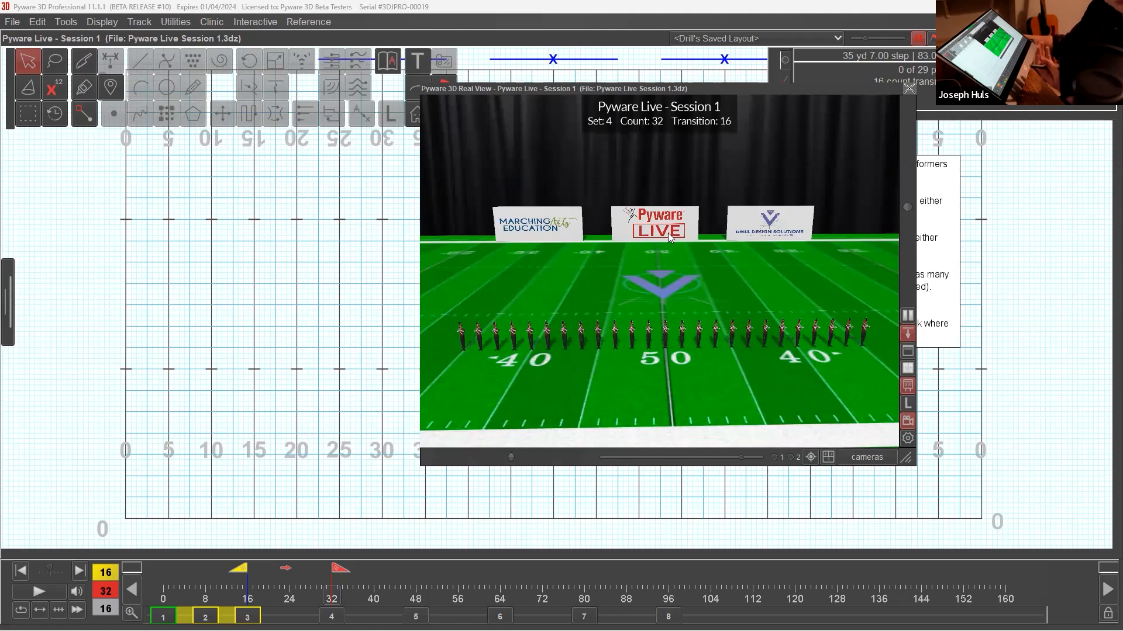
drag(510, 457, 642, 455)
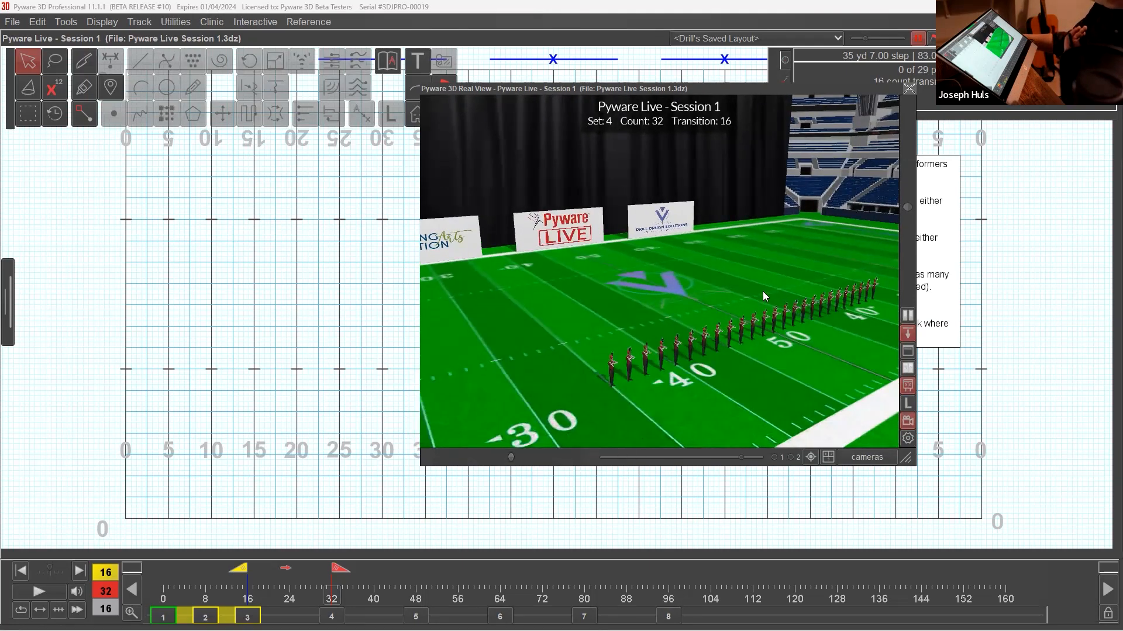
double_click(645, 92)
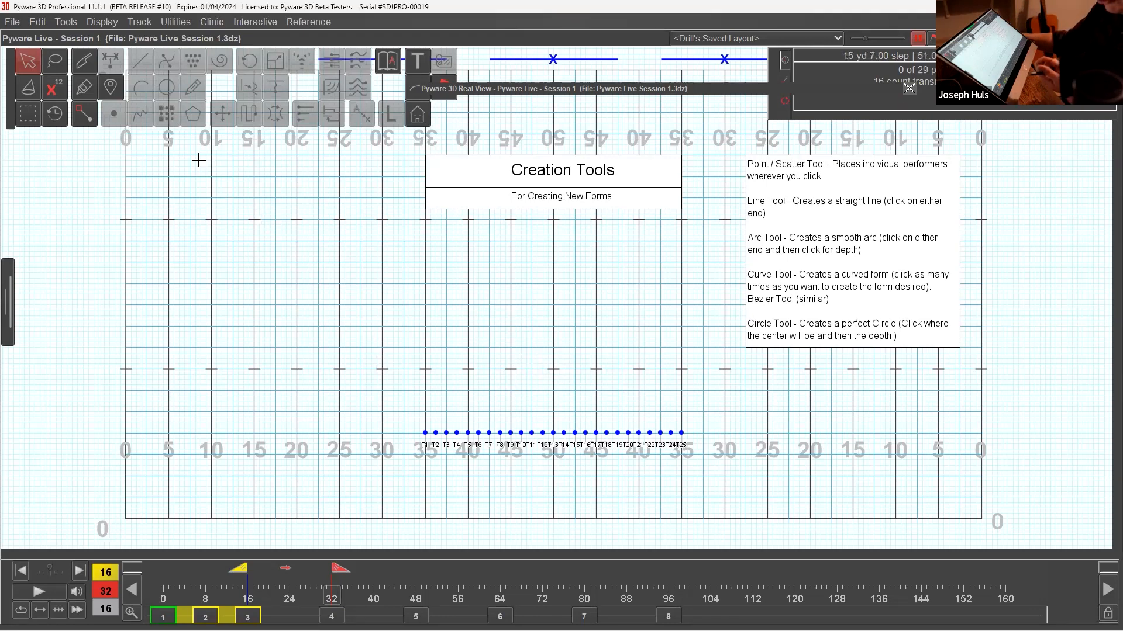
Try selecting the whole line with the arrow tool and performers T1–T2 and T10–T16 with the lasso, clearing the selection at the end.
drag(422, 363, 591, 468)
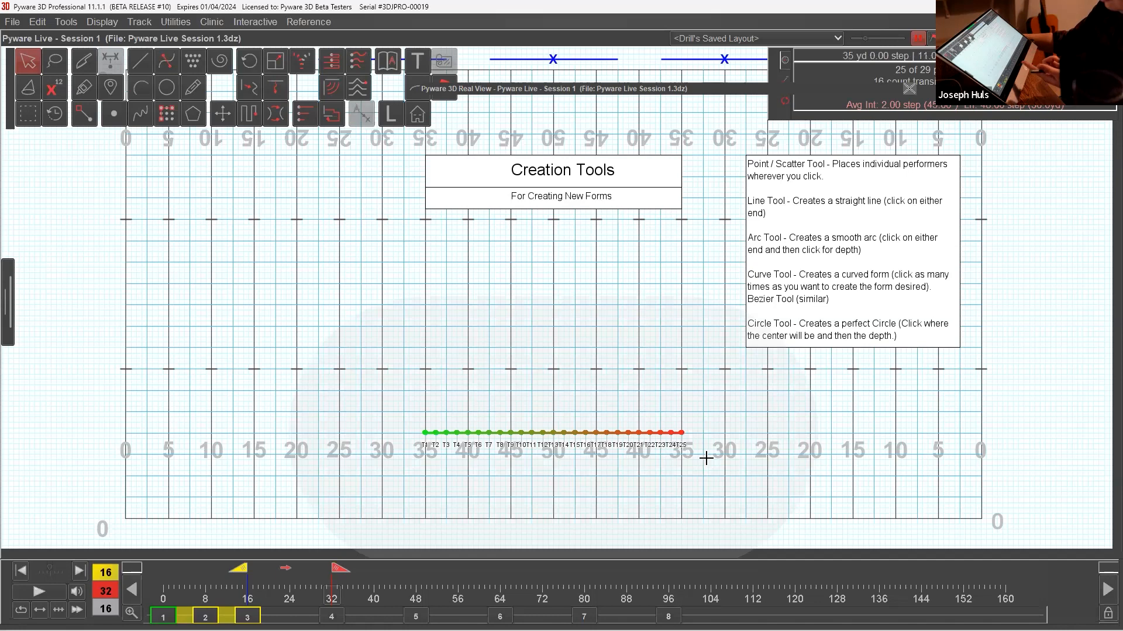
click(350, 380)
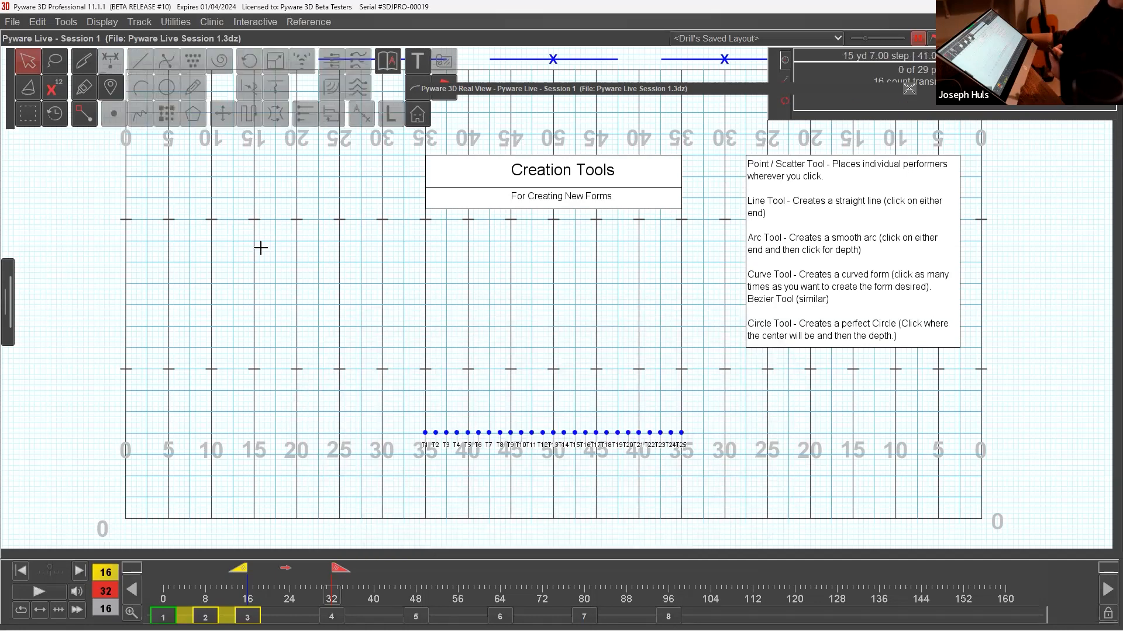
click(54, 61)
mouse_move(421, 413)
mouse_down()
mouse_move(417, 432)
mouse_move(429, 392)
mouse_up()
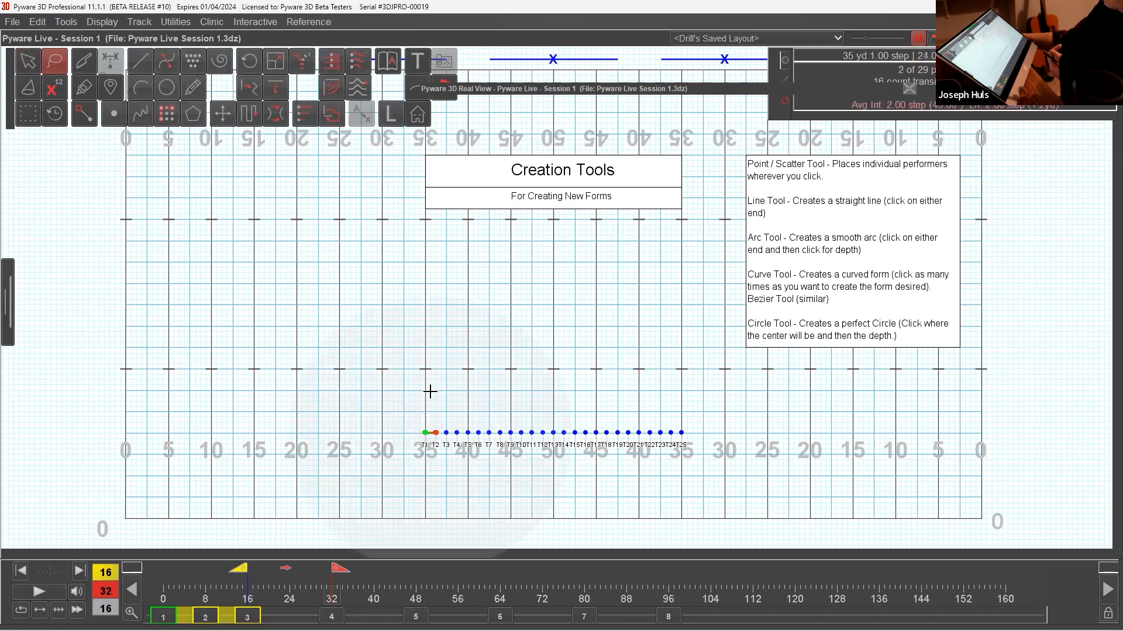
mouse_move(550, 416)
mouse_down()
mouse_move(583, 448)
mouse_move(555, 412)
mouse_up()
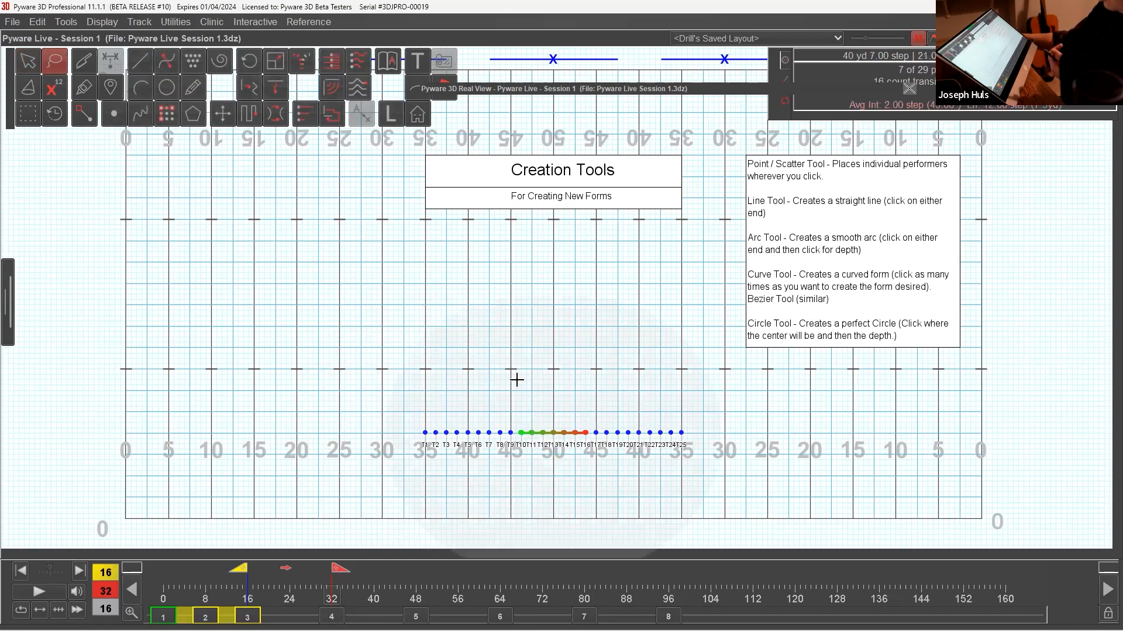
click(276, 296)
Try box-selecting T1–T15, T14–T18 and T19–T25, extend the last selection with T14–T18 and T7–T10, and clear it.
click(28, 115)
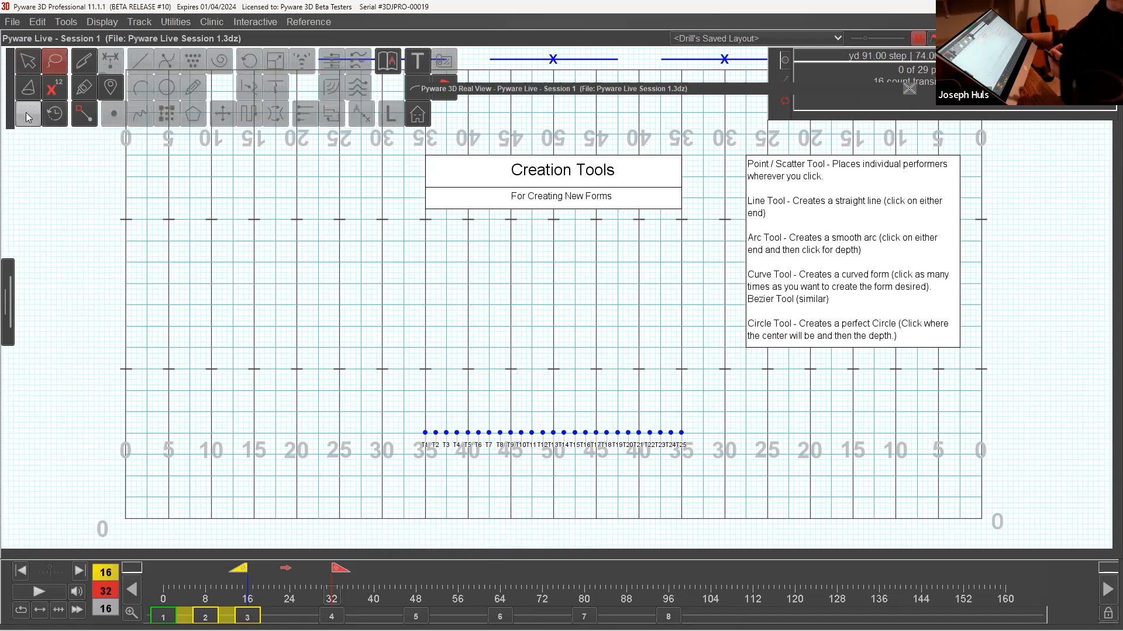
drag(383, 412, 577, 461)
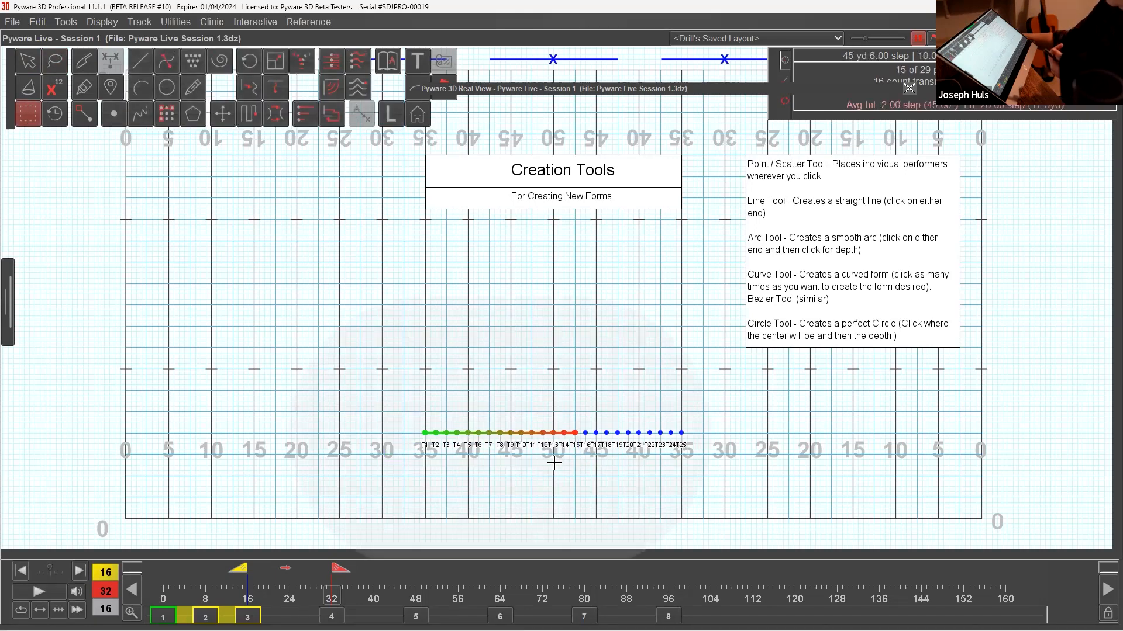
drag(556, 406, 608, 455)
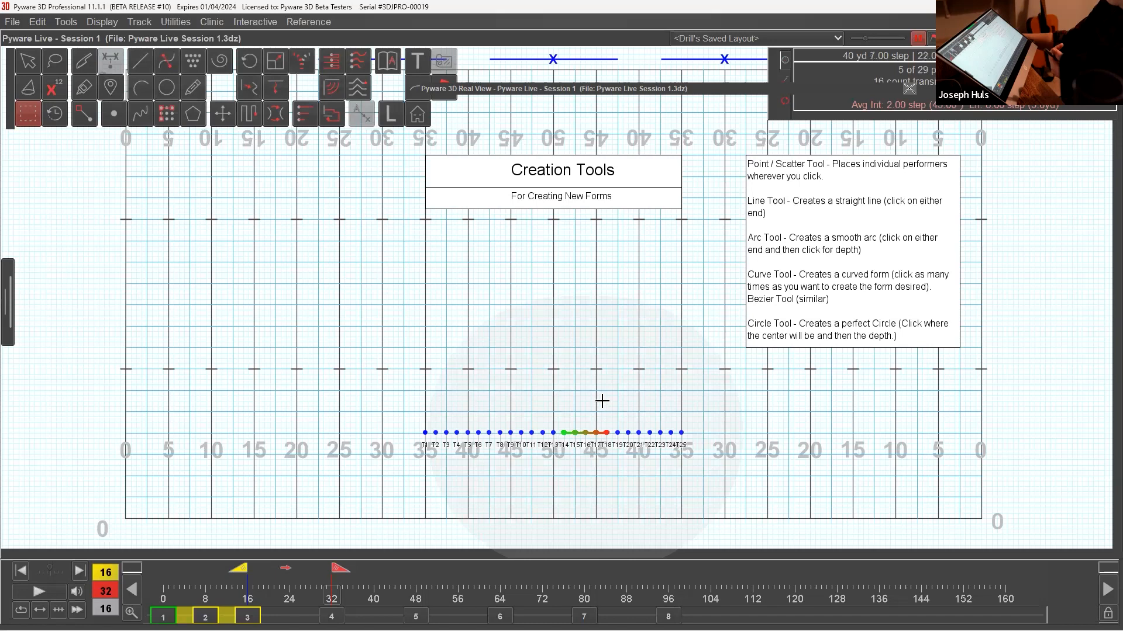
drag(614, 423, 704, 461)
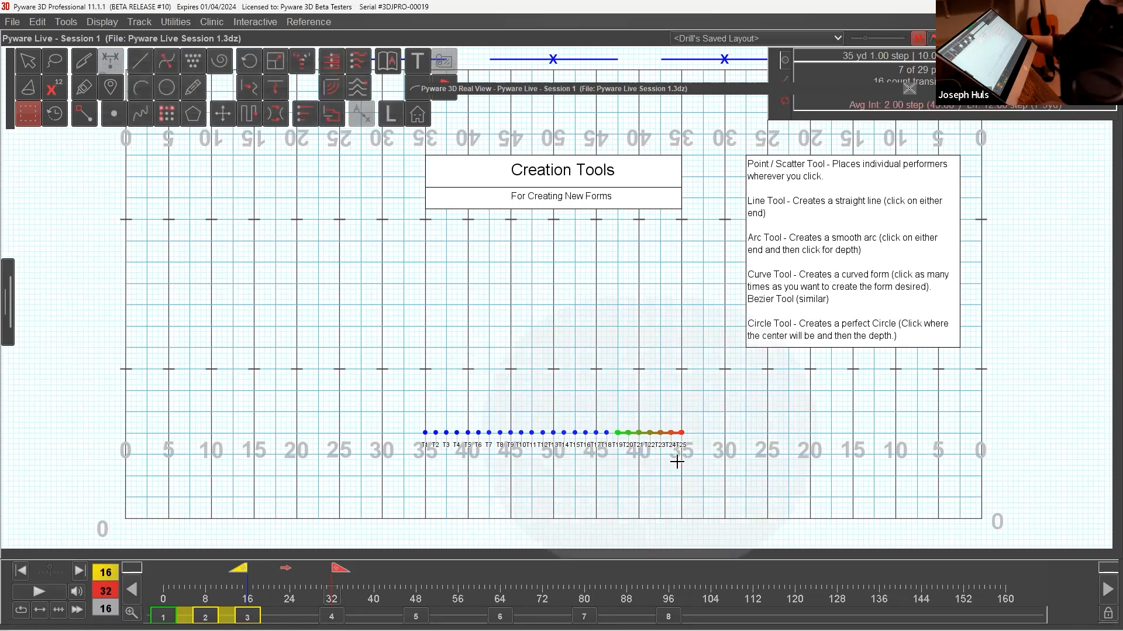
shift+drag(552, 410, 608, 455)
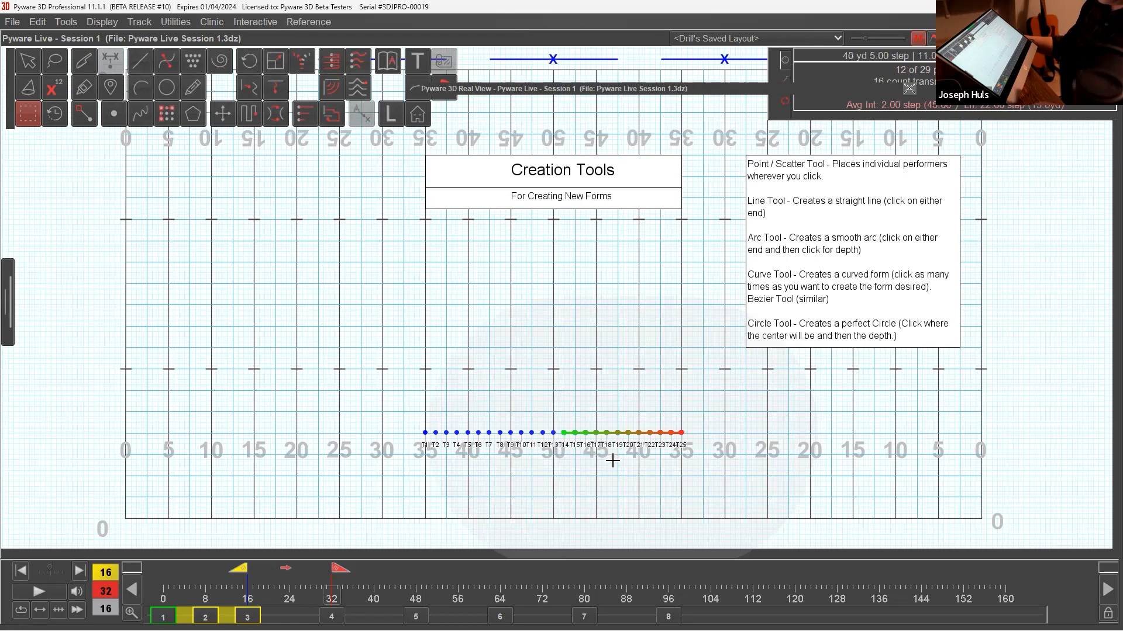
shift+drag(482, 405, 527, 444)
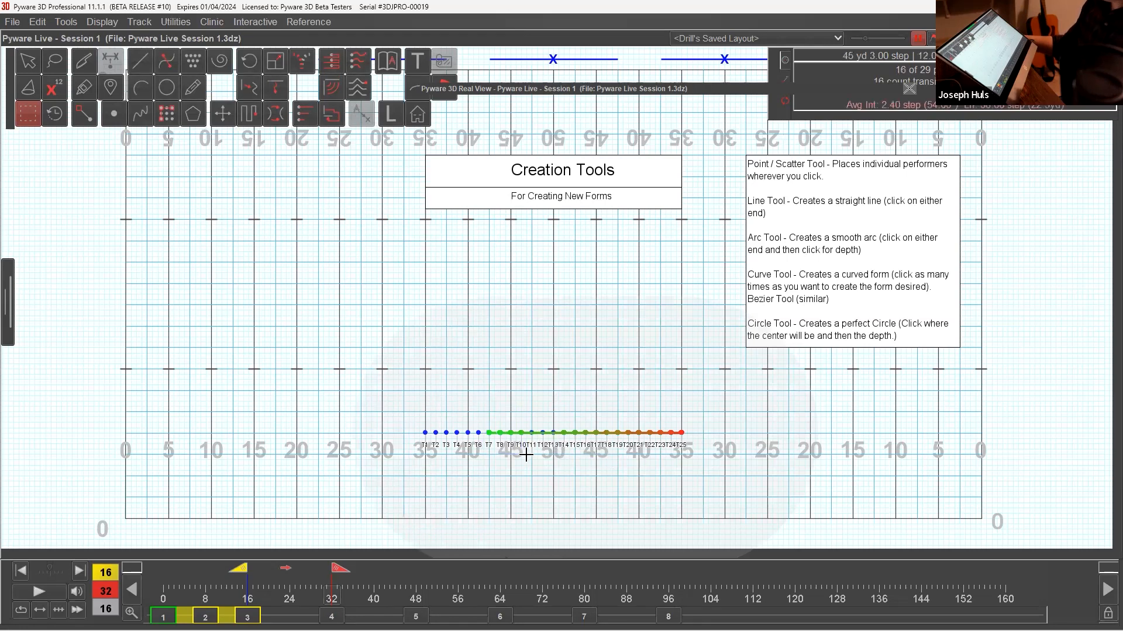
click(579, 475)
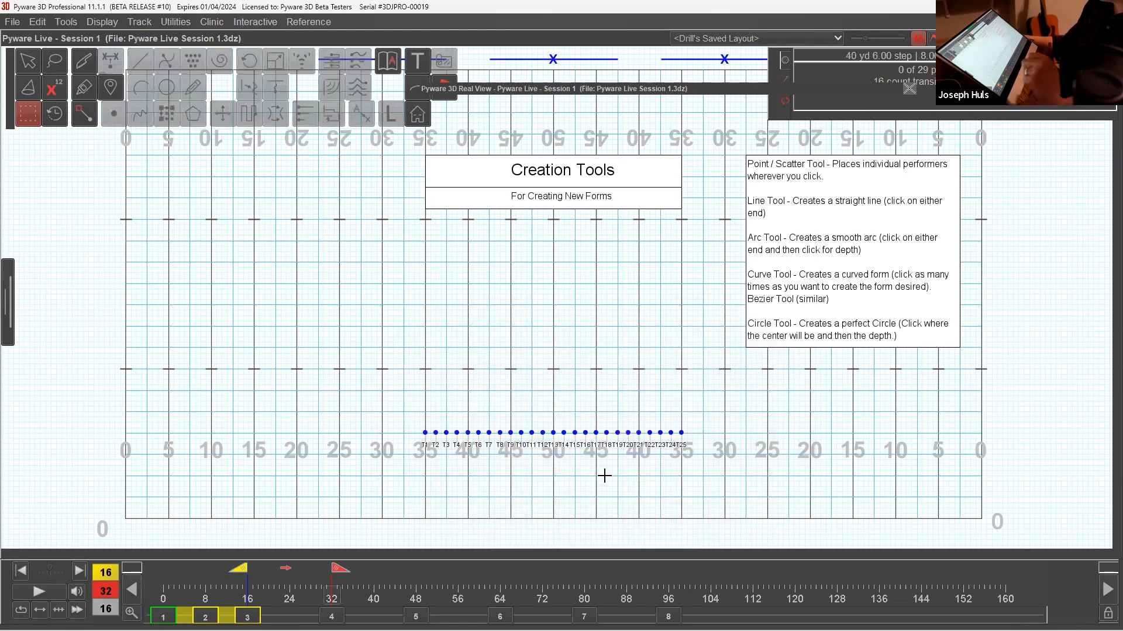
Select the whole line of 25 performers and start the Point tool, moving its control panel clear of the line.
click(33, 66)
drag(499, 384, 558, 469)
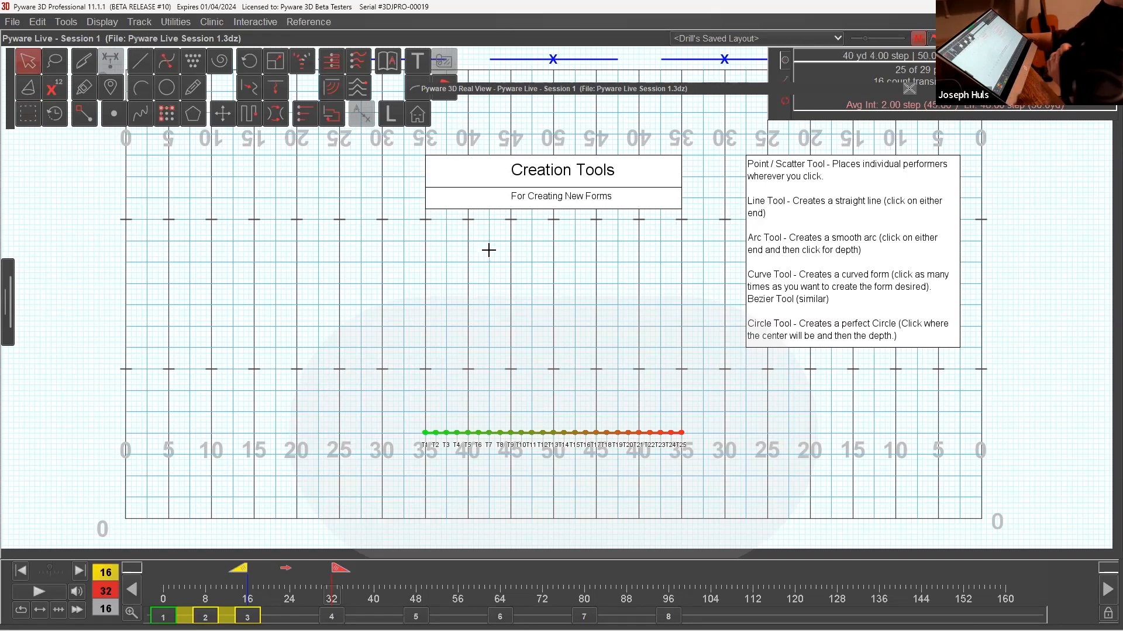
click(114, 117)
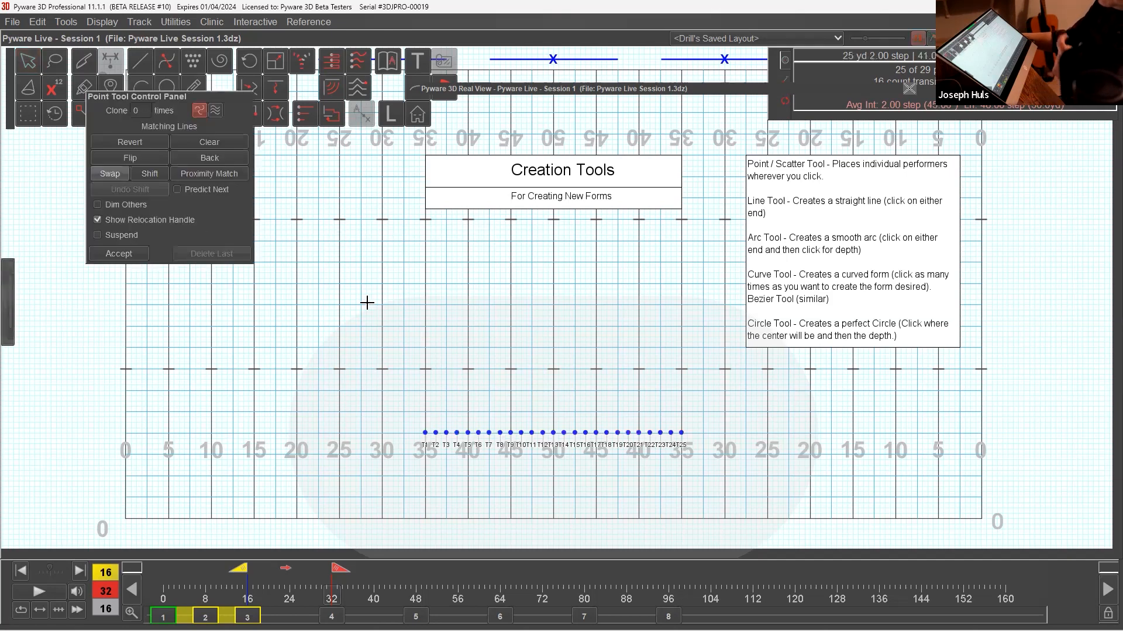
drag(244, 99, 283, 247)
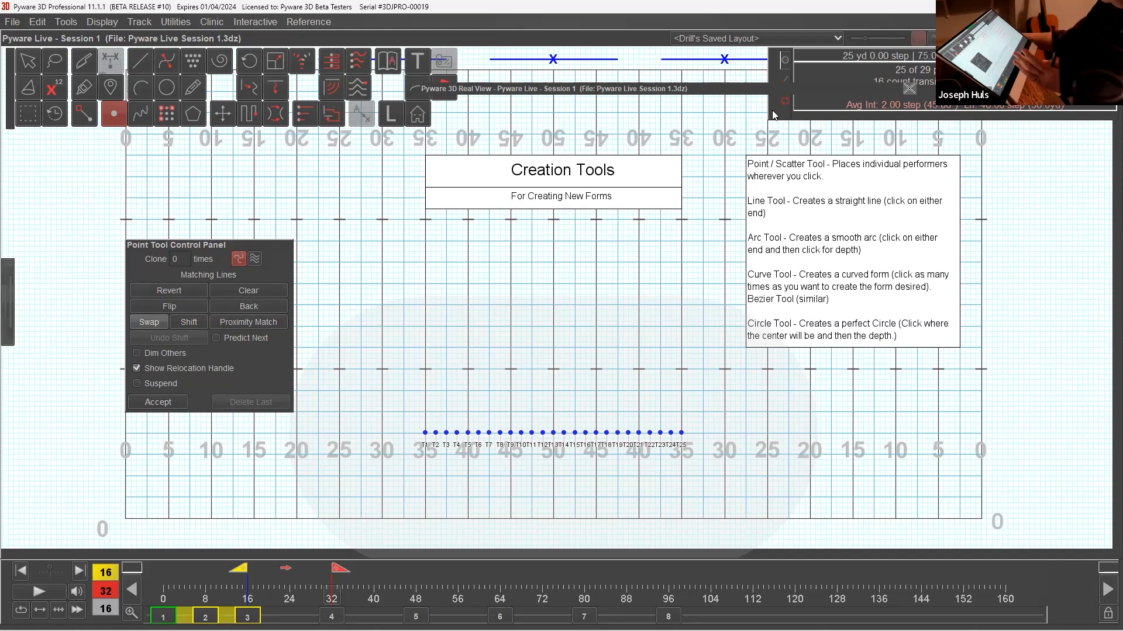
drag(772, 114, 767, 125)
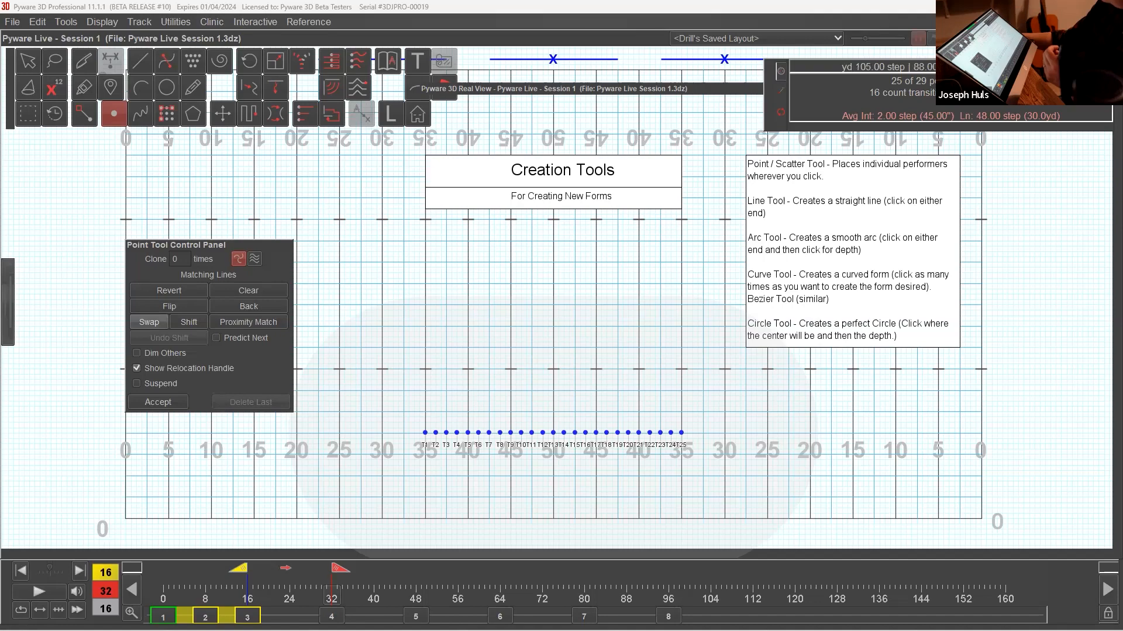
Place the first five performers, T1–T5, front to back on the left 40-yard line, 4 steps apart from 8 steps deep.
key(Tab)
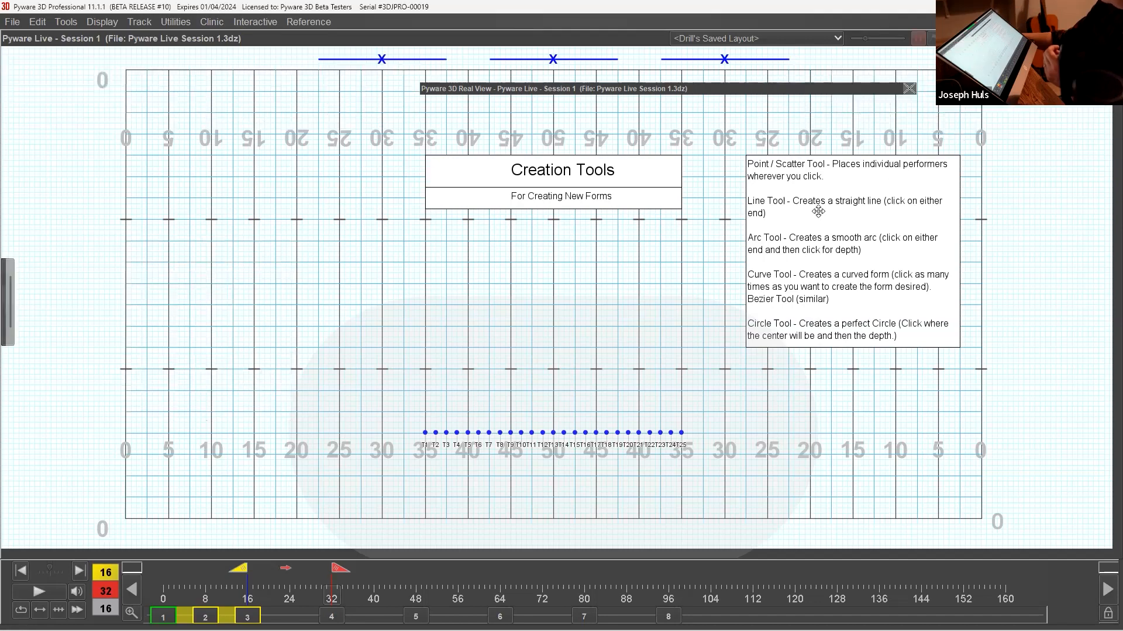
right_drag(576, 435, 568, 302)
scroll(568, 301, down, 4)
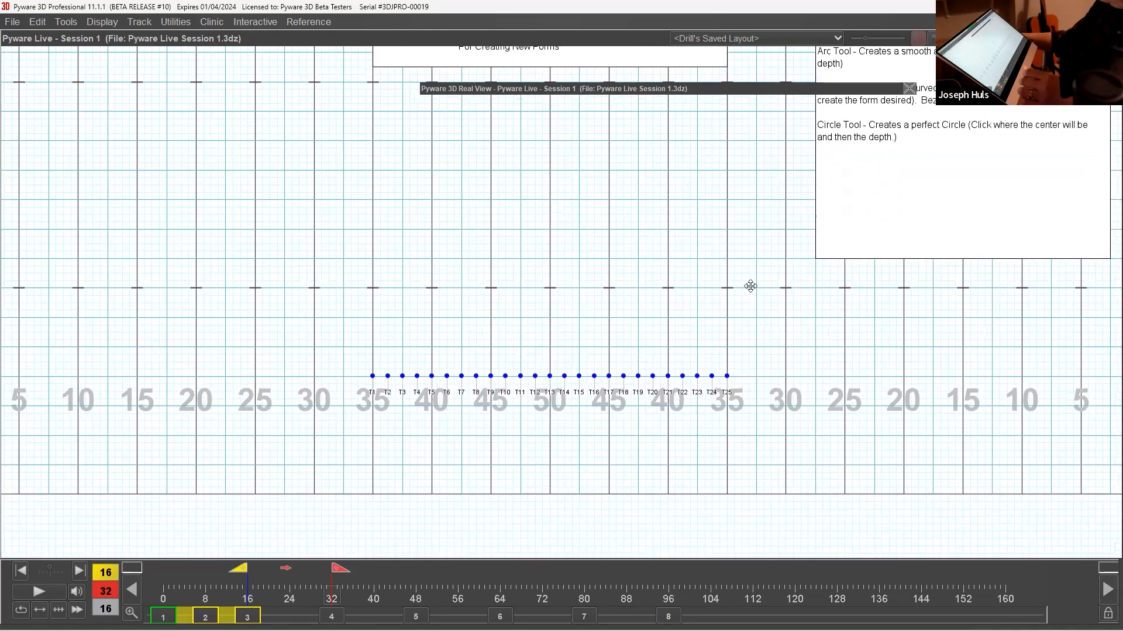
click(655, 180)
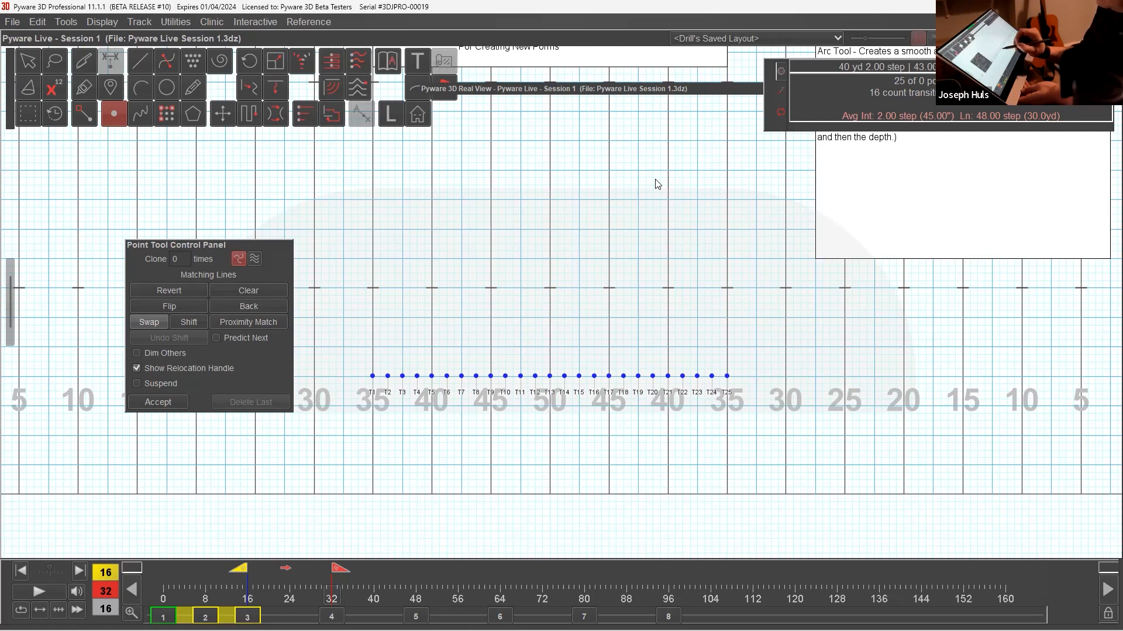
click(433, 437)
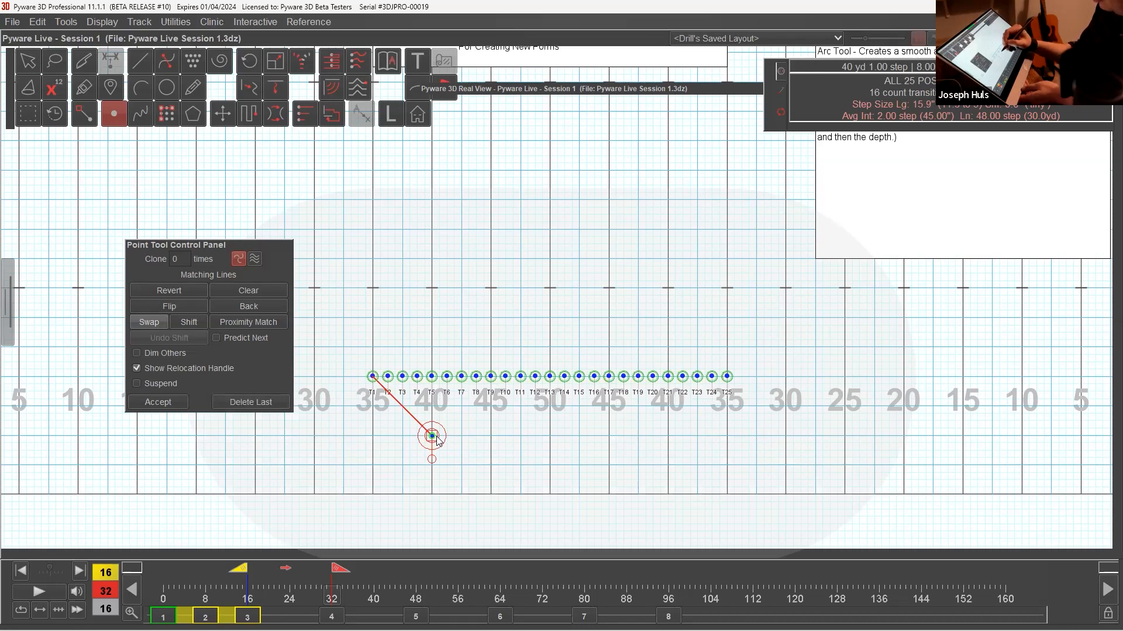
click(435, 406)
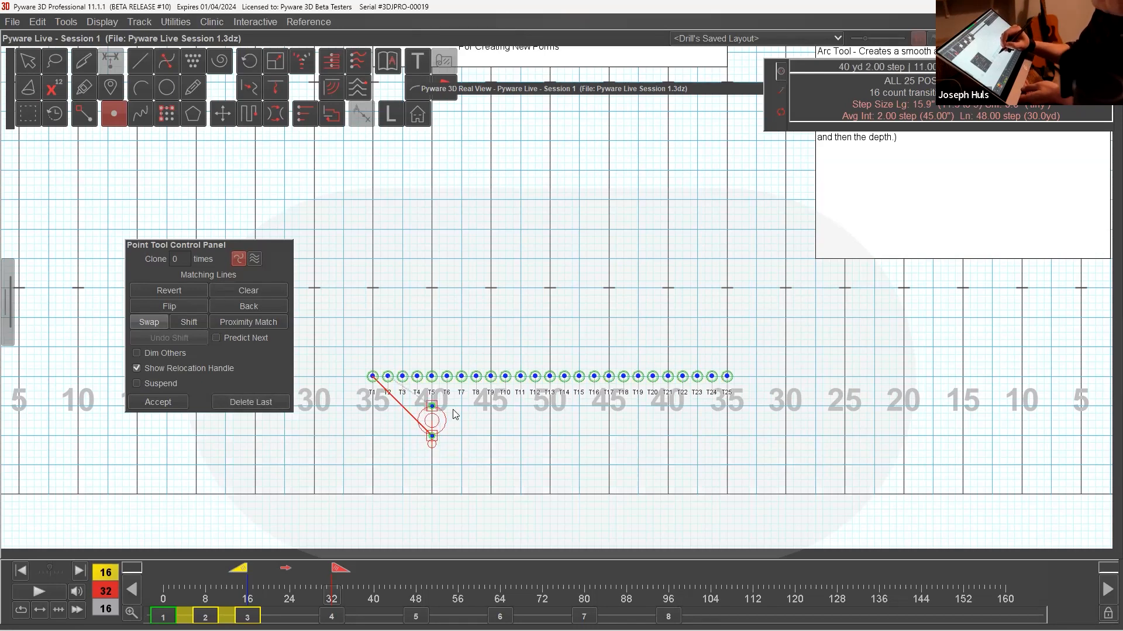
click(433, 375)
click(432, 347)
click(431, 317)
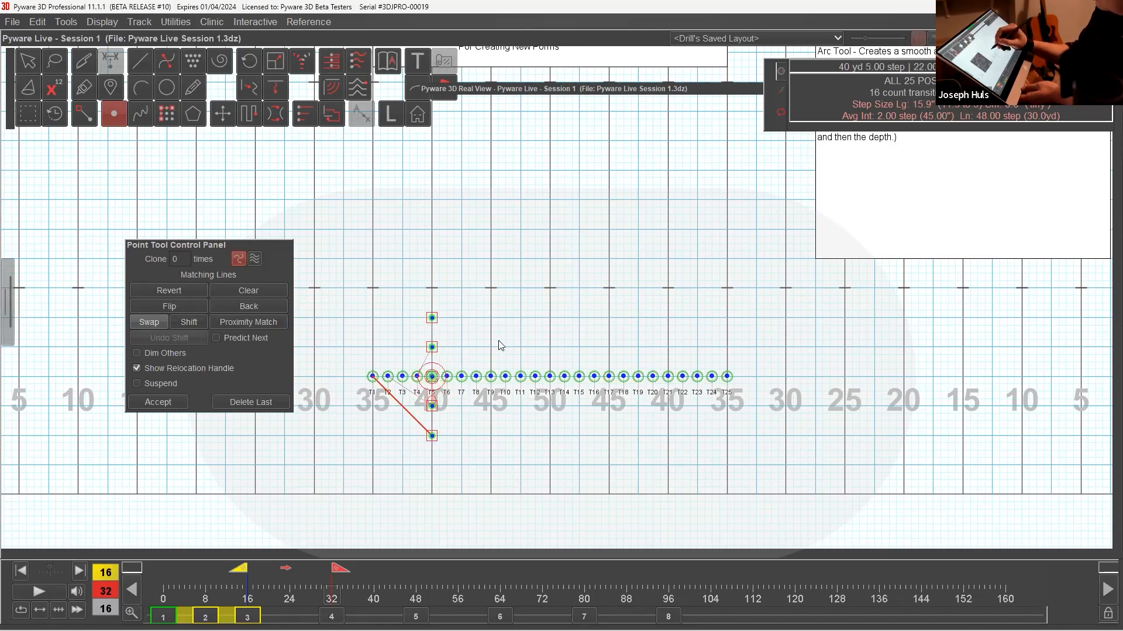
Place performers T6–T10 front to back on the left 45-yard line, level with the points of the first column.
click(491, 435)
click(491, 406)
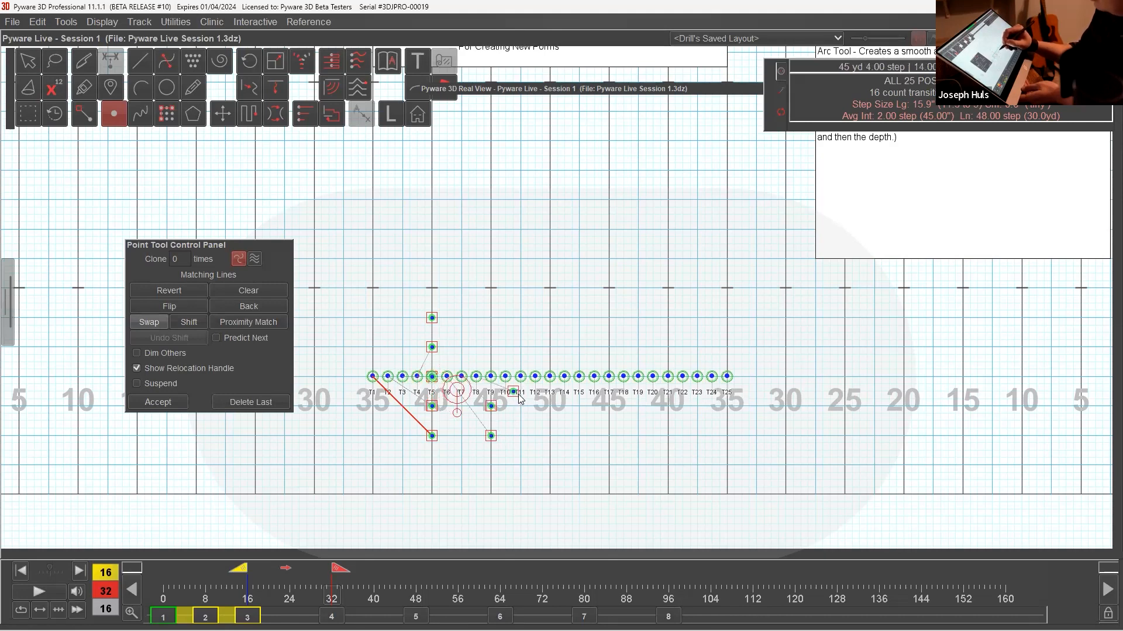
click(492, 348)
click(491, 318)
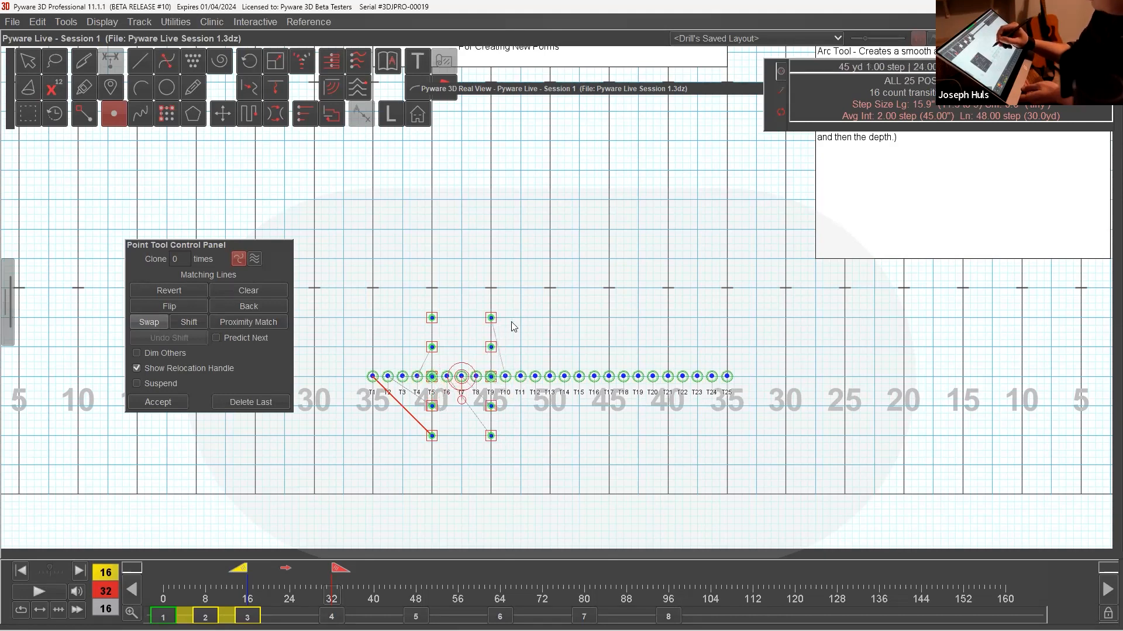
Place performers T11–T15 front to back on the 50-yard line, 4 steps apart and level with the neighbouring column.
click(549, 435)
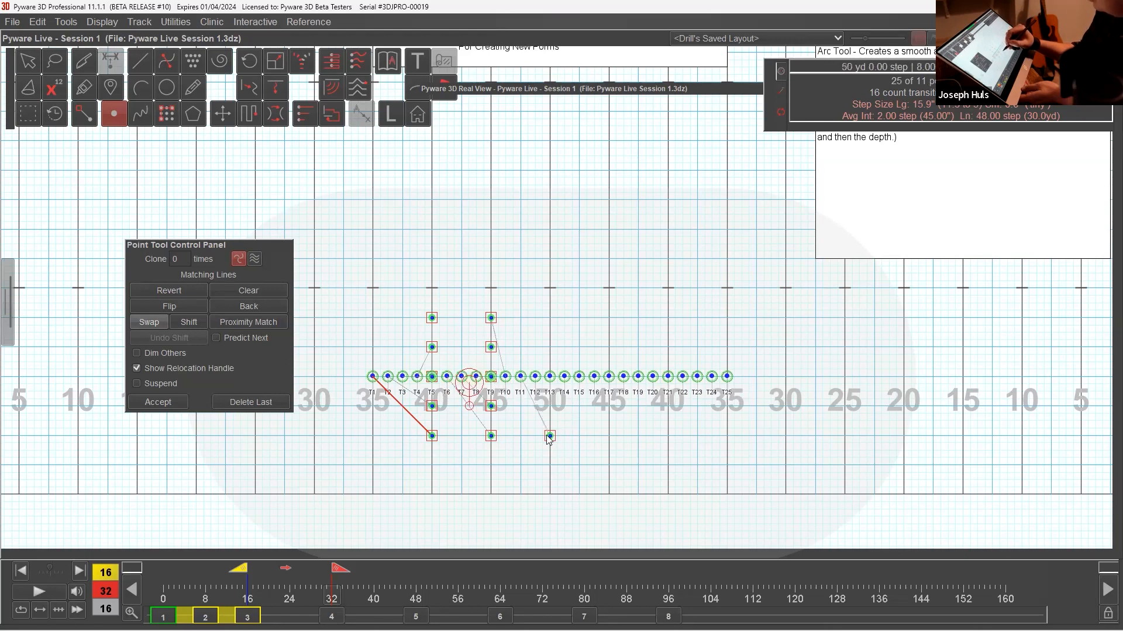
click(550, 406)
click(550, 377)
click(549, 347)
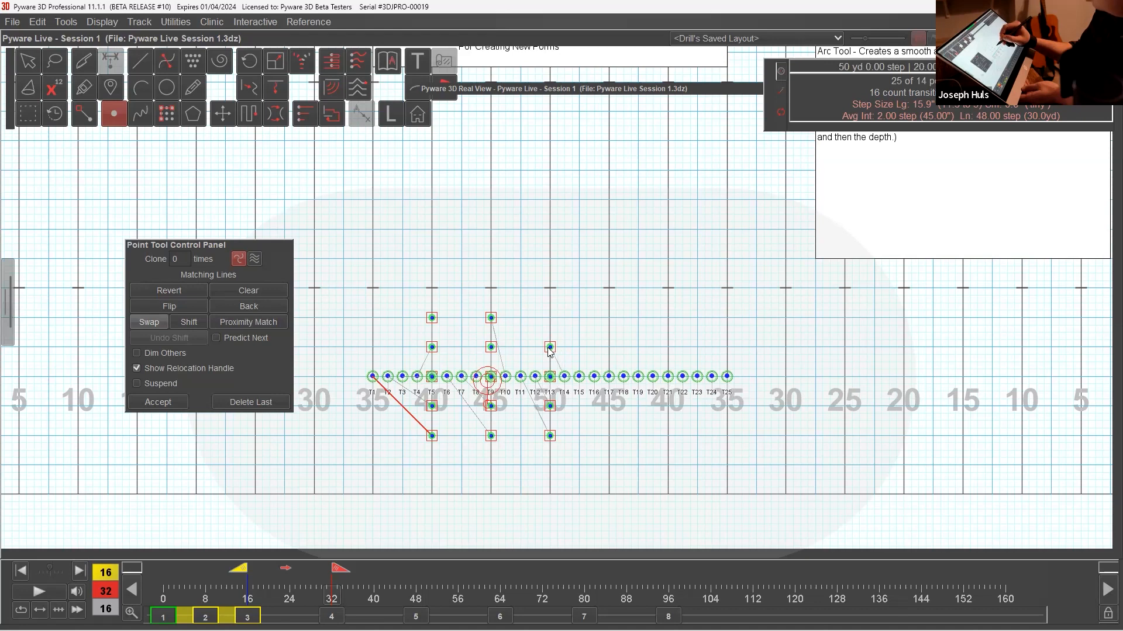
click(550, 318)
Place performers T16–T20 front to back on the right 45-yard line, level with the 50-yard-line column.
click(609, 436)
drag(625, 412, 624, 373)
click(608, 348)
click(608, 317)
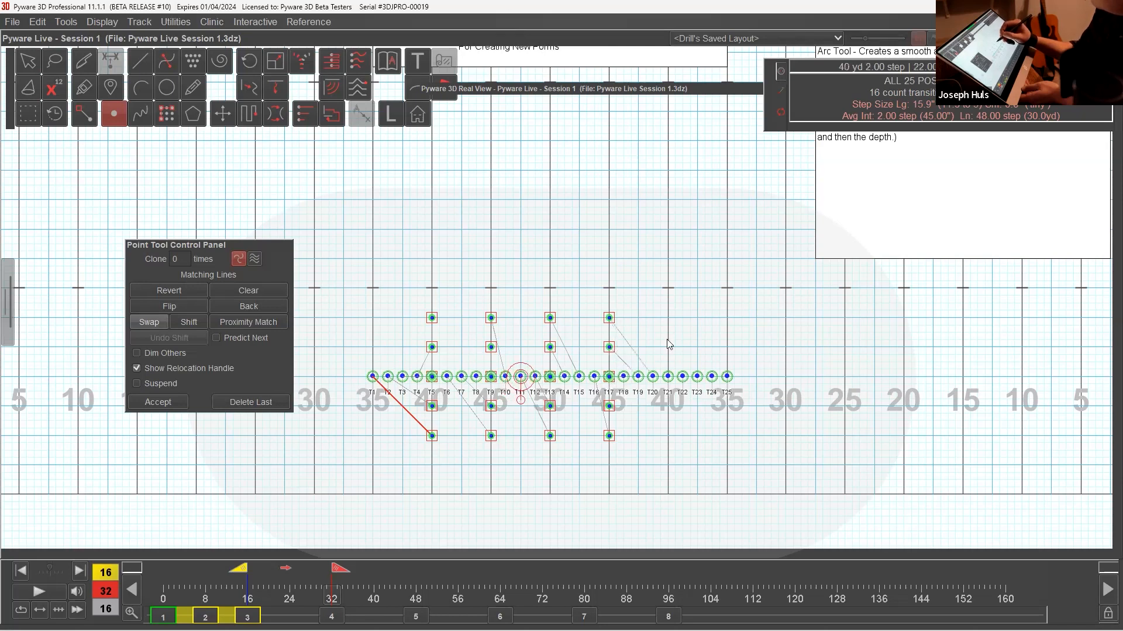
Place performers T21–T25 front to back on the right 40-yard line and accept the finished 5-by-5 block.
click(668, 436)
click(668, 406)
drag(689, 407, 693, 378)
click(667, 348)
click(668, 318)
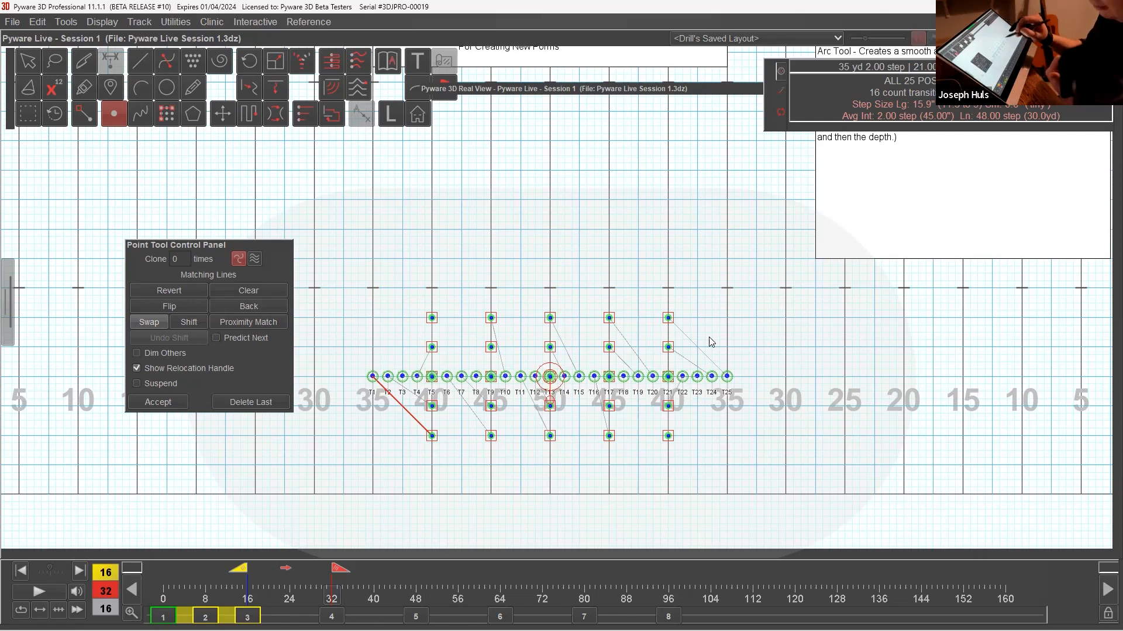
click(171, 406)
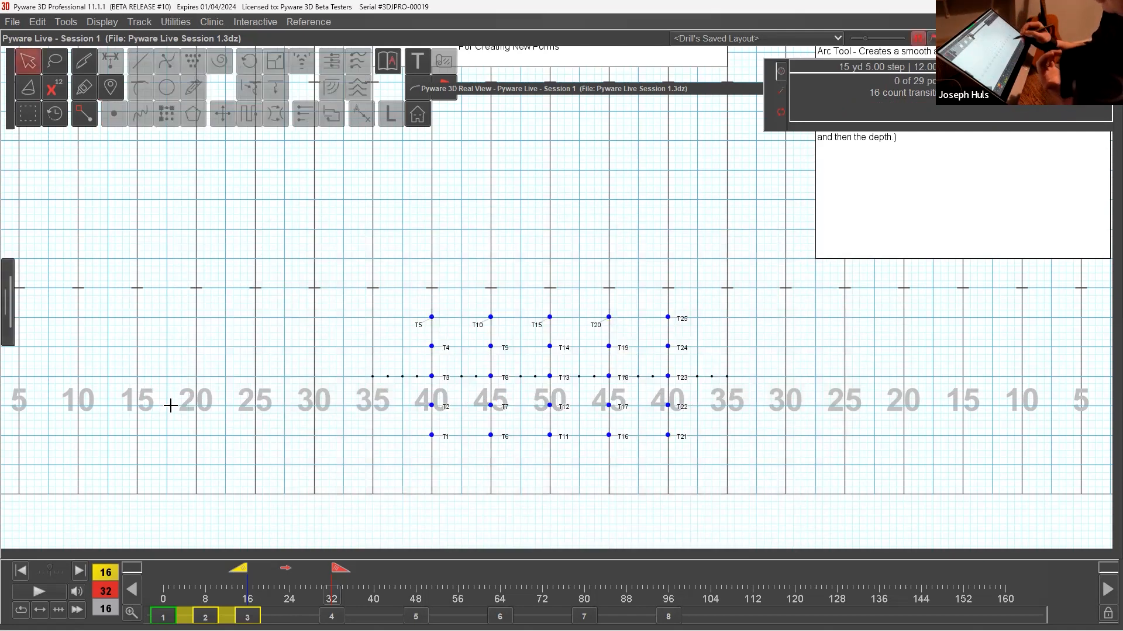
Check the original line at set 3, count 16, and return to the block form at set 4, count 32.
click(205, 617)
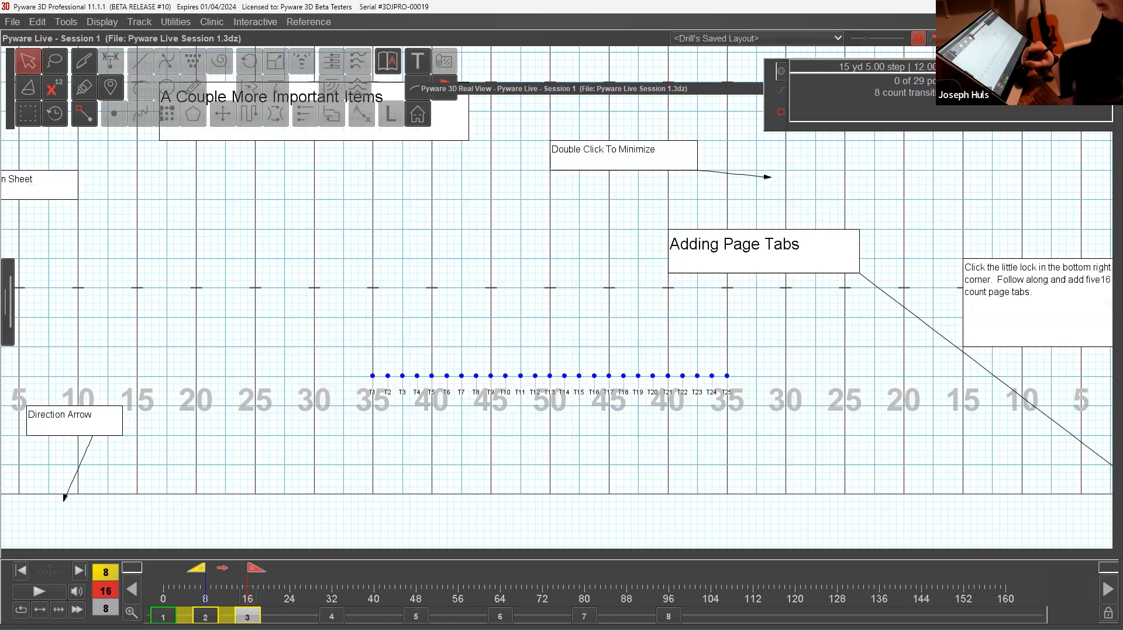
drag(255, 569, 348, 583)
click(331, 616)
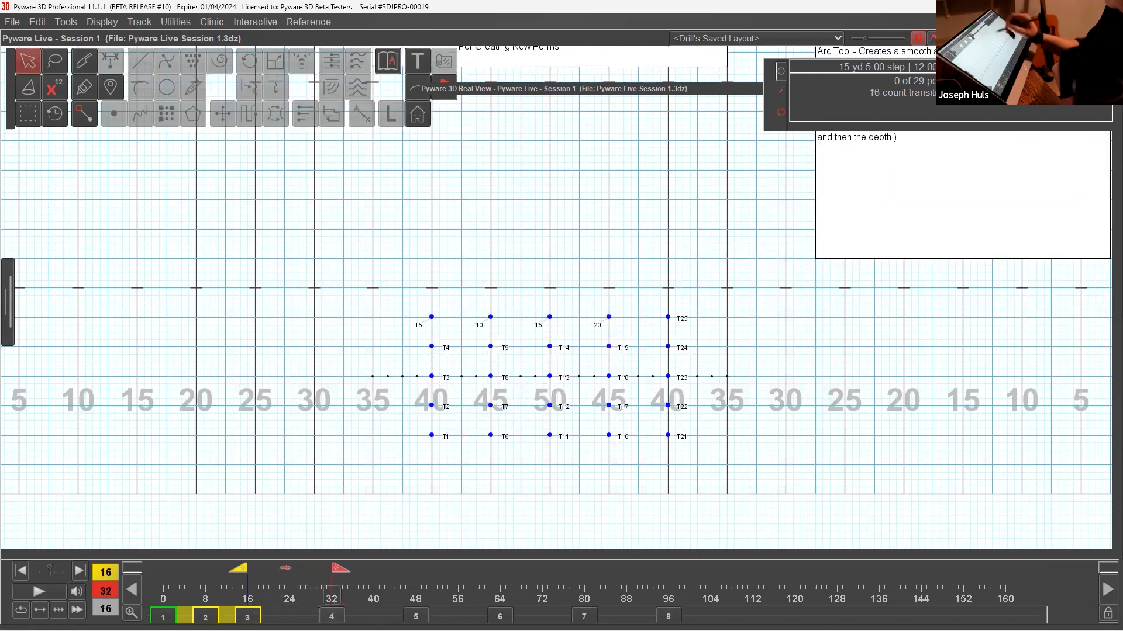
Play the transition from set 3 into the 5-by-5 block in the 3D view from the front centre, and close the view.
click(656, 89)
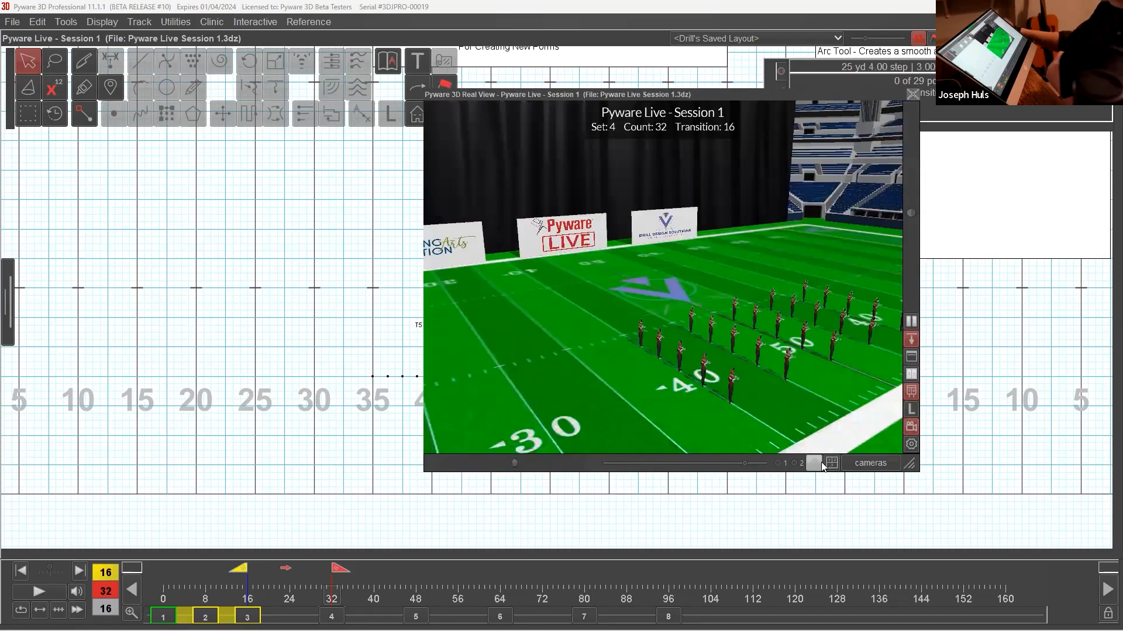
scroll(801, 310, down, 2)
drag(801, 312, 685, 313)
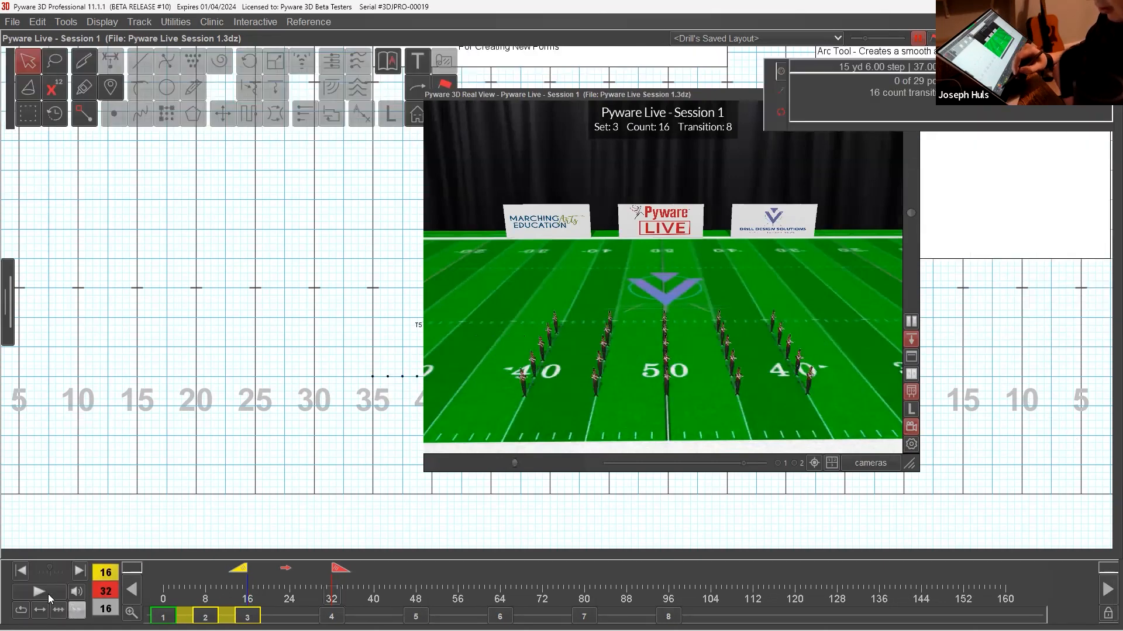
click(47, 593)
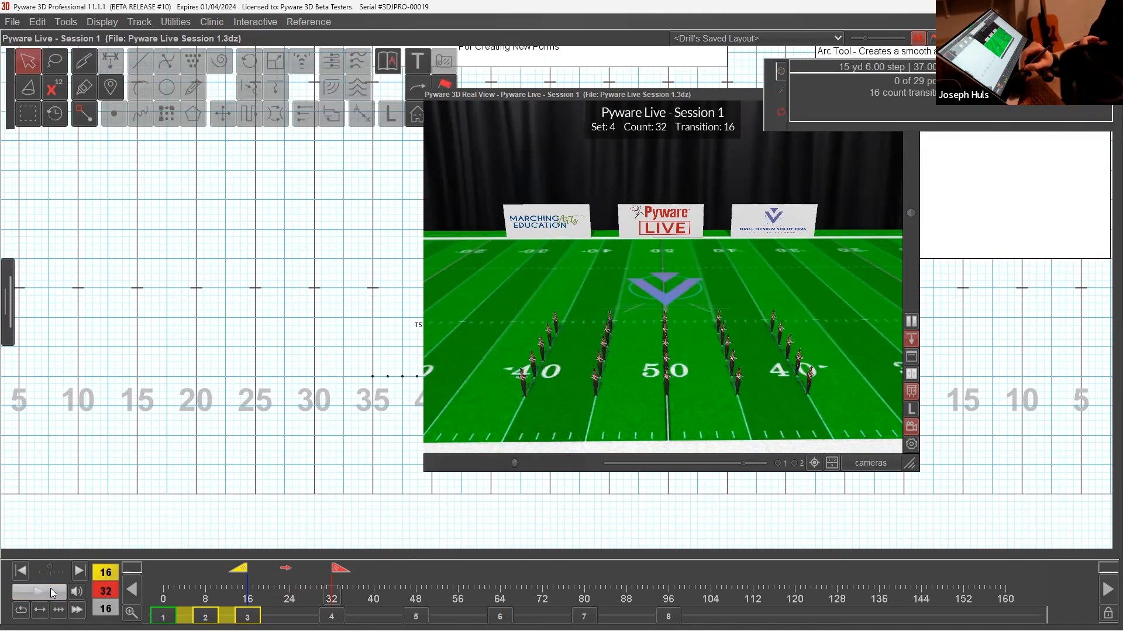
click(716, 96)
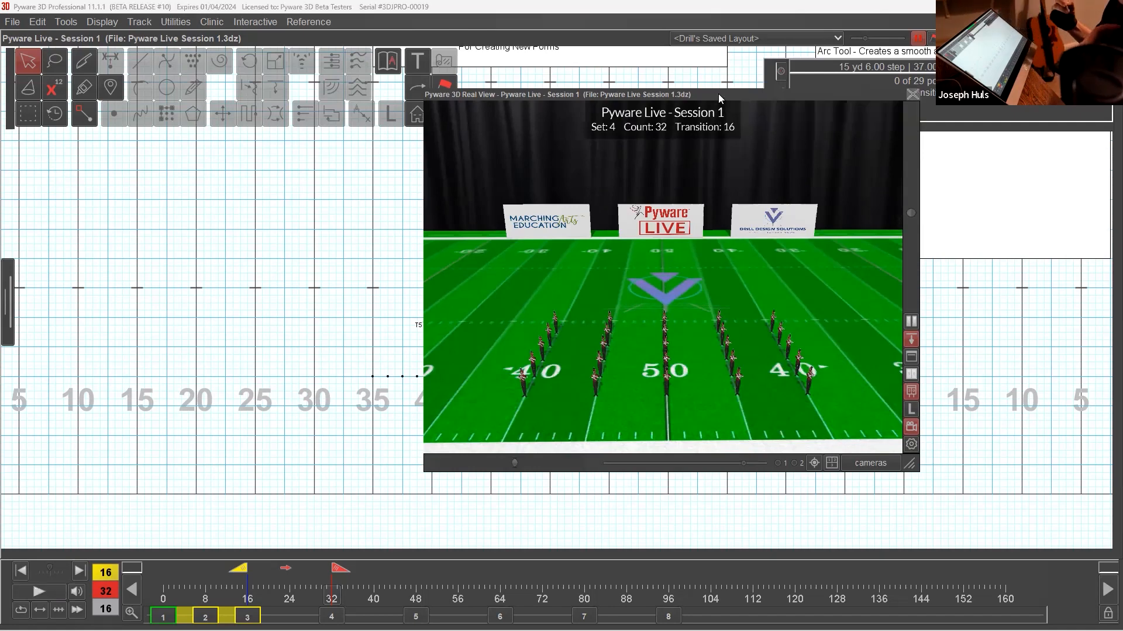
double_click(718, 94)
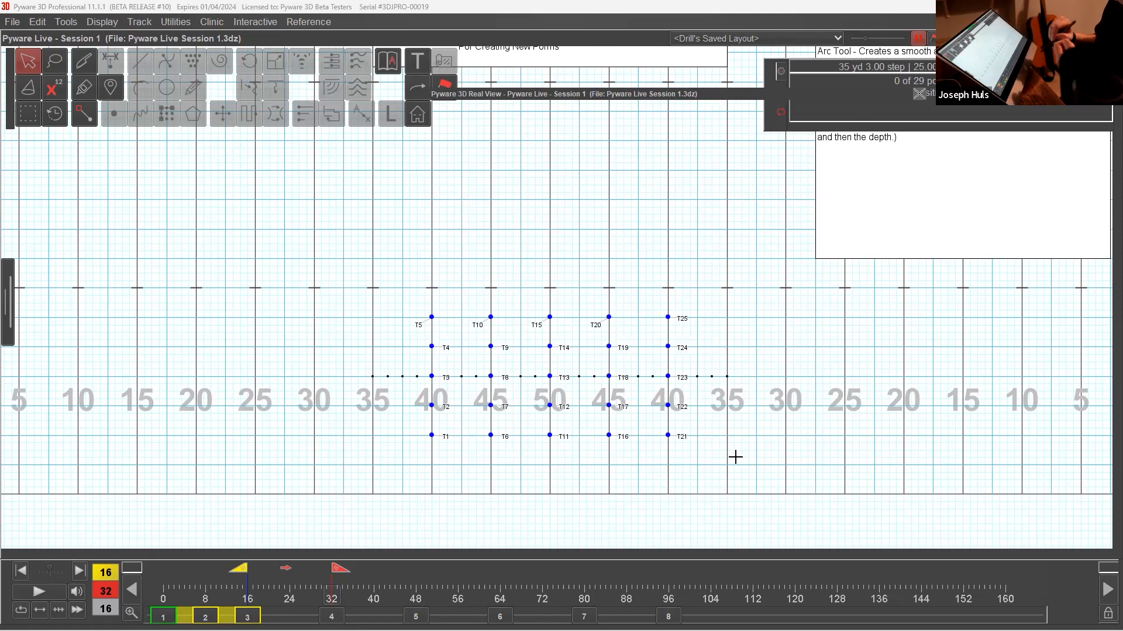
Delete all performers' transition between counts 16 and 32, and reselect all 25 performers in the restored line.
key(ctrl+a)
click(37, 22)
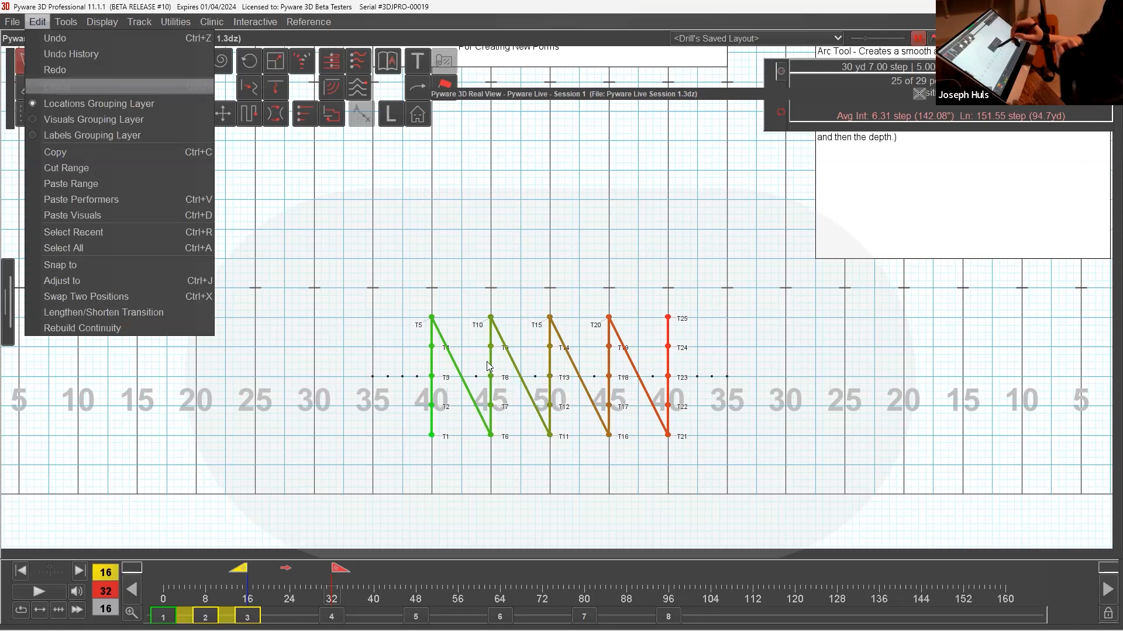
click(88, 93)
click(493, 358)
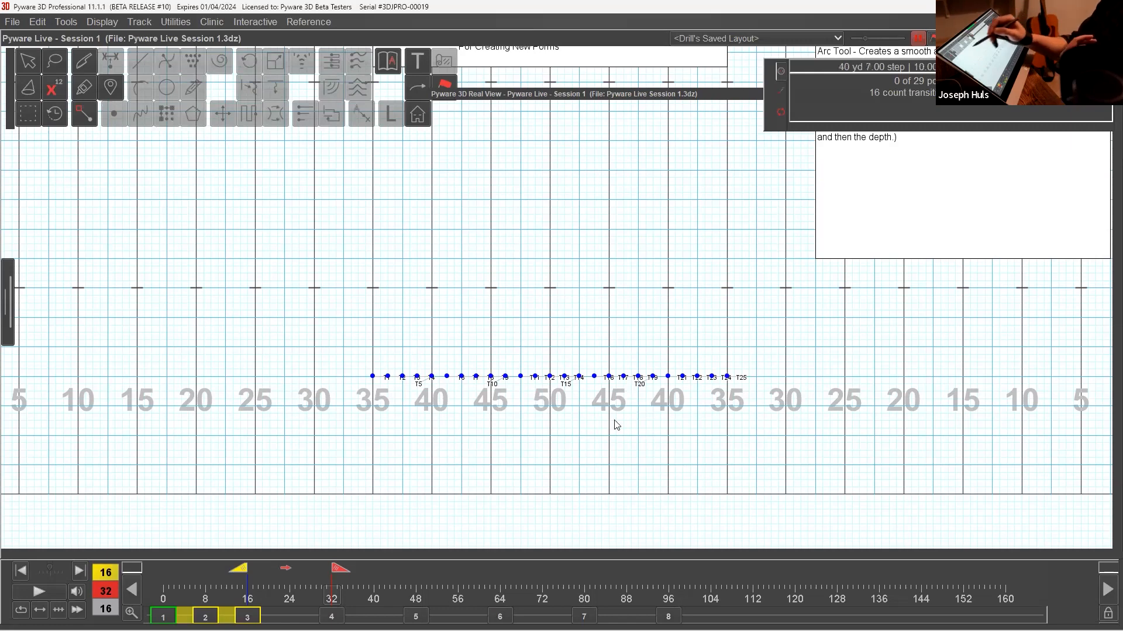
double_click(30, 61)
click(557, 376)
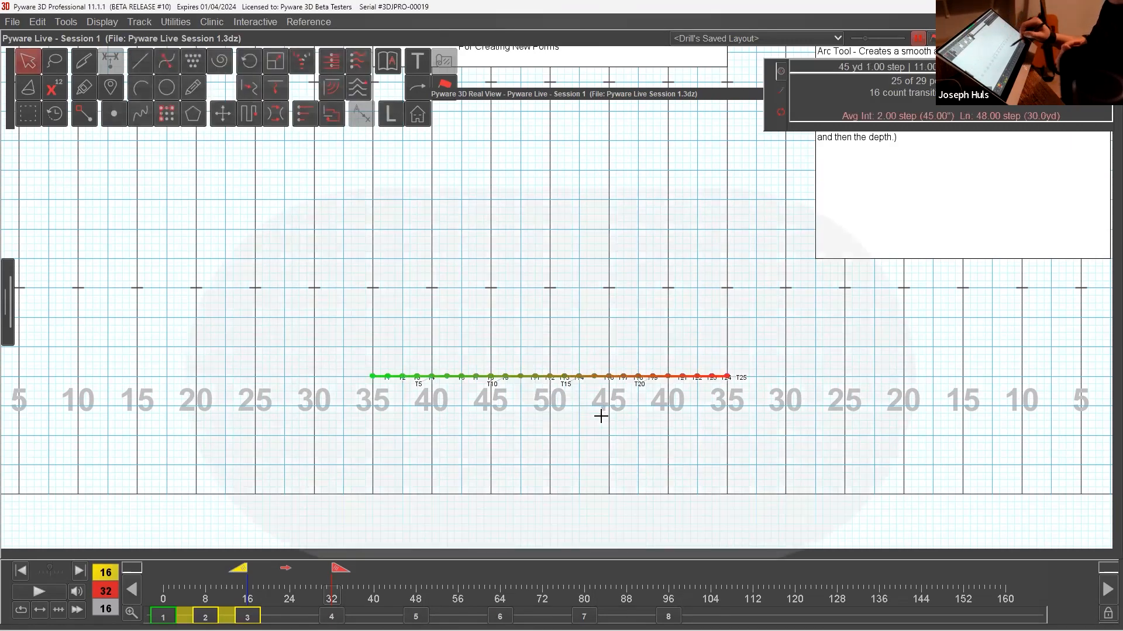
Draw a diagonal with the Line tool from the left 35-yard line, 4 steps deep, up to the hash near the right 35-yard line.
click(143, 60)
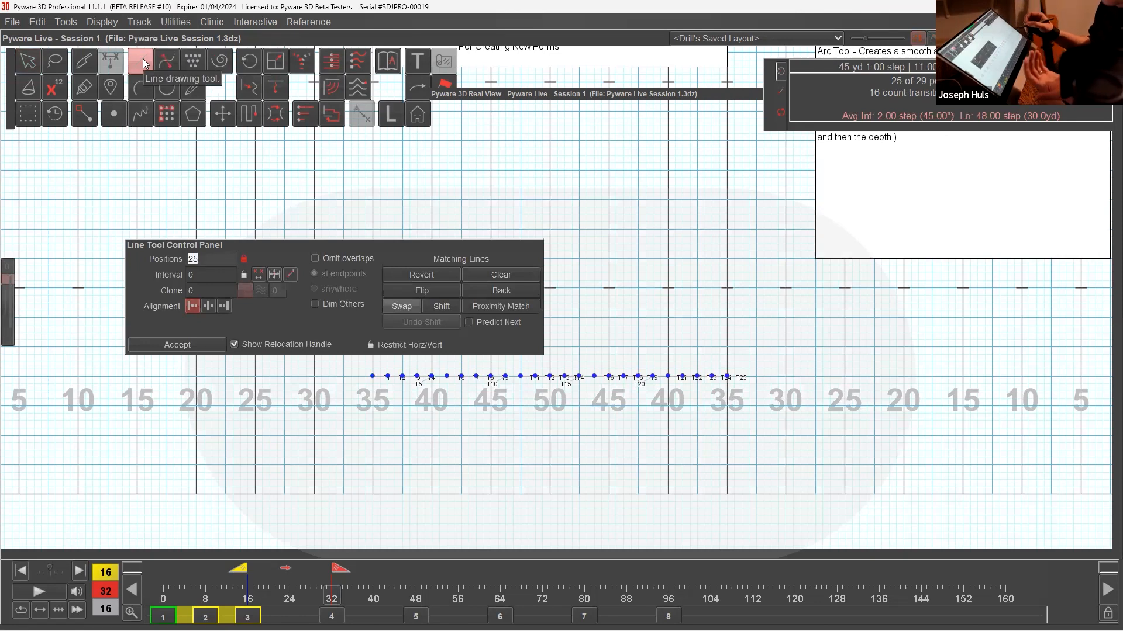
click(375, 464)
click(729, 284)
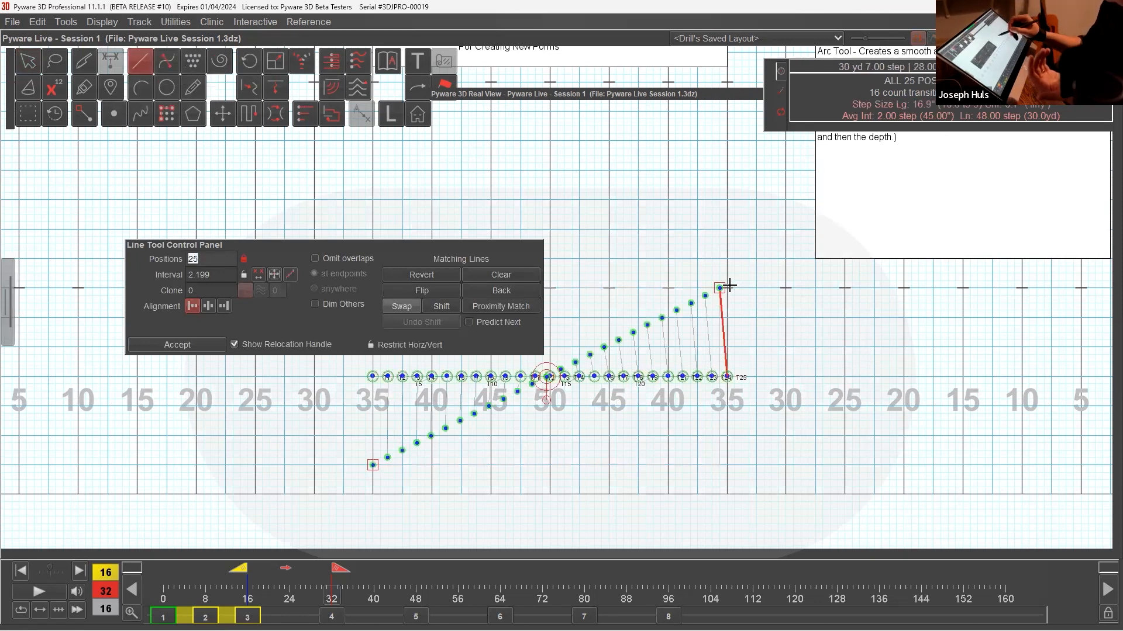
mouse_move(729, 284)
mouse_down()
mouse_move(739, 275)
mouse_move(728, 283)
mouse_up()
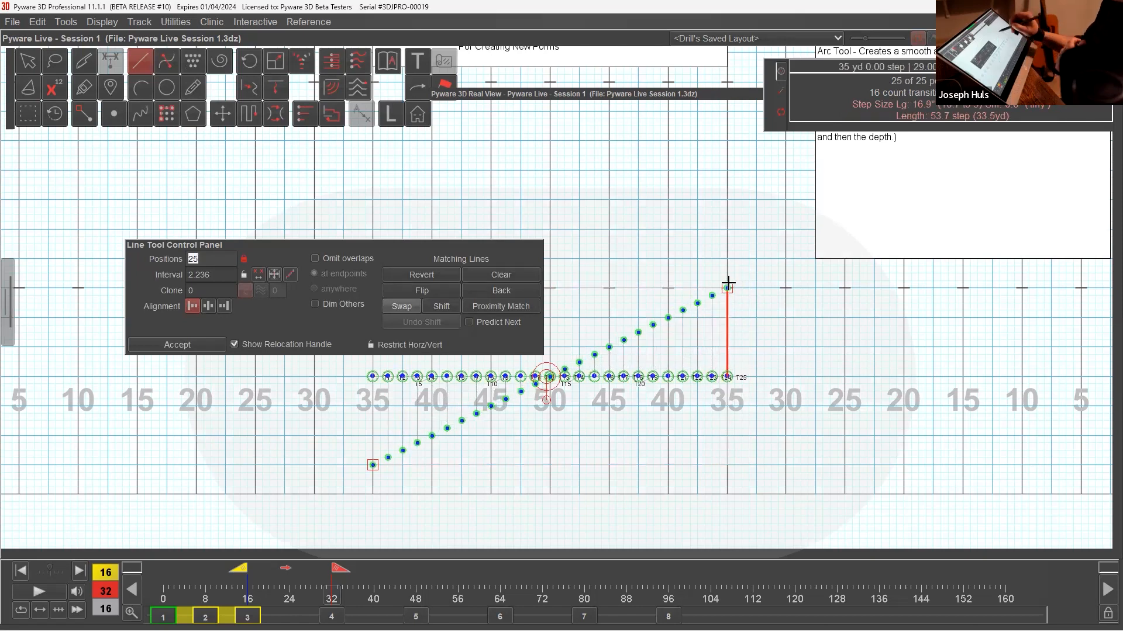
Restart the Line tool and draw the diagonal in reverse, from the right 35-yard line at the hash down to the left 35-yard line.
click(145, 67)
click(145, 67)
click(726, 288)
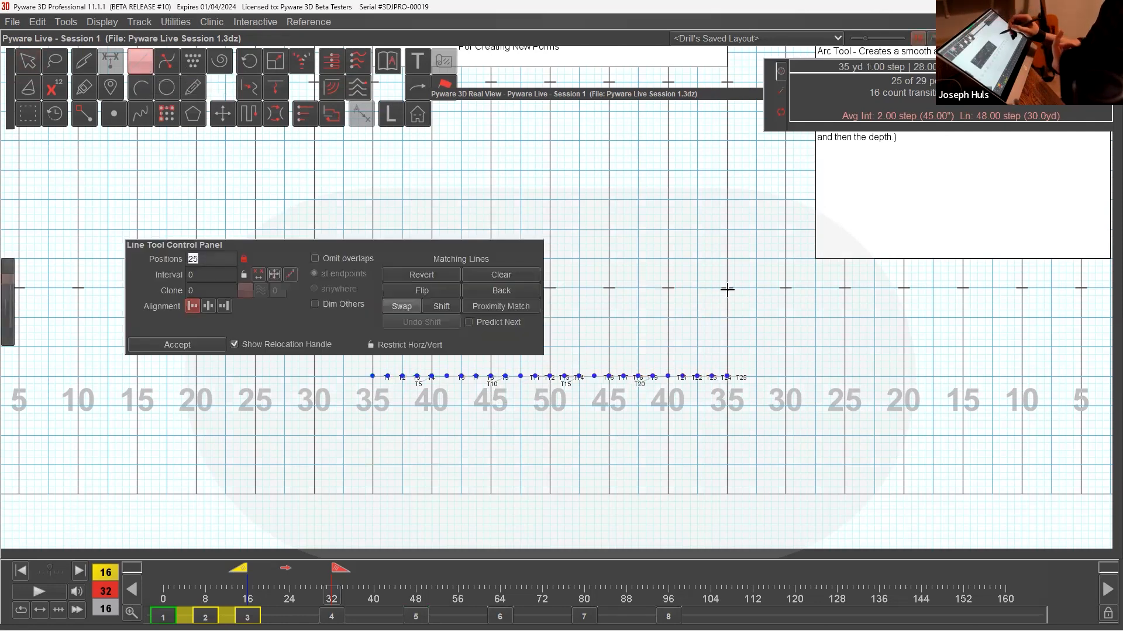
click(379, 463)
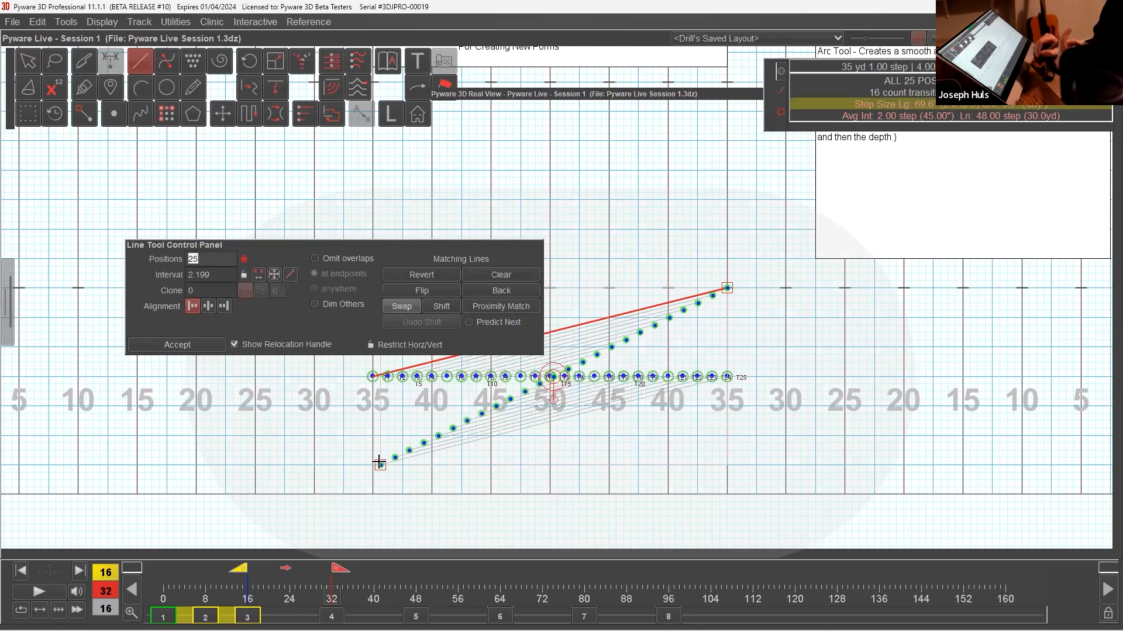
drag(379, 463, 372, 463)
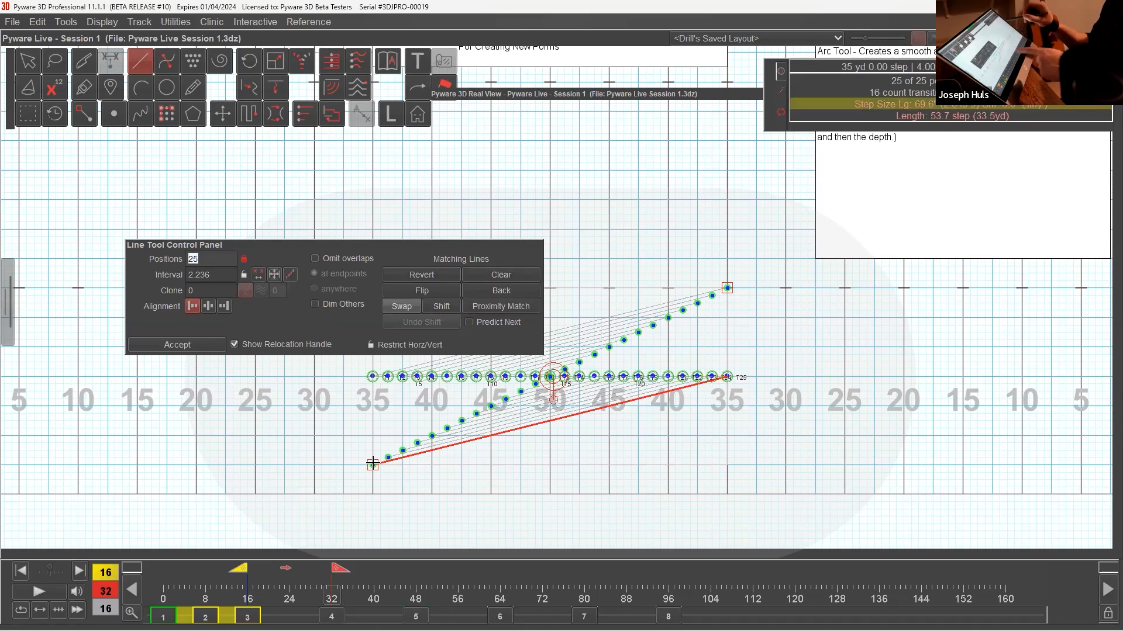
Flip the matching order of the performers on the reversed diagonal, keeping the tool's settings clear of the form.
drag(534, 251, 483, 178)
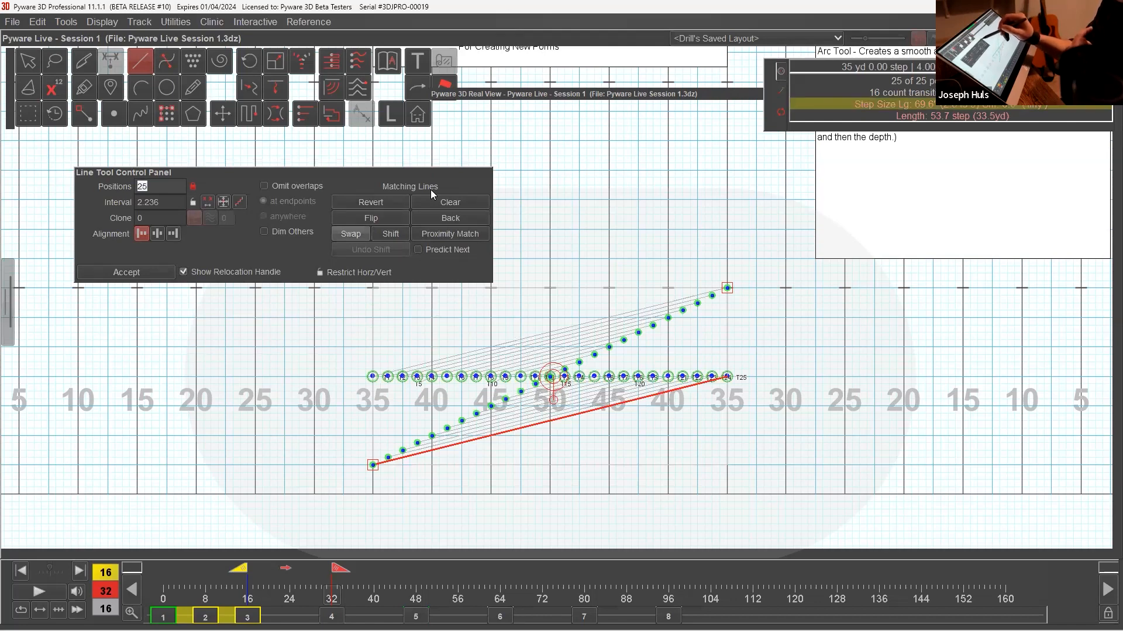
click(380, 221)
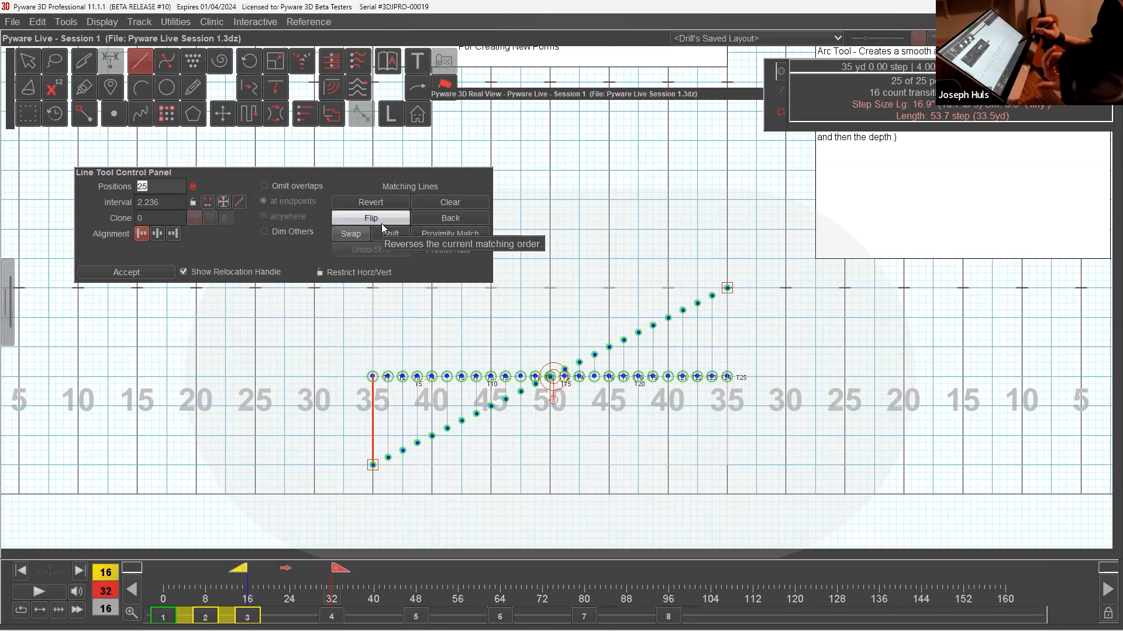
click(400, 220)
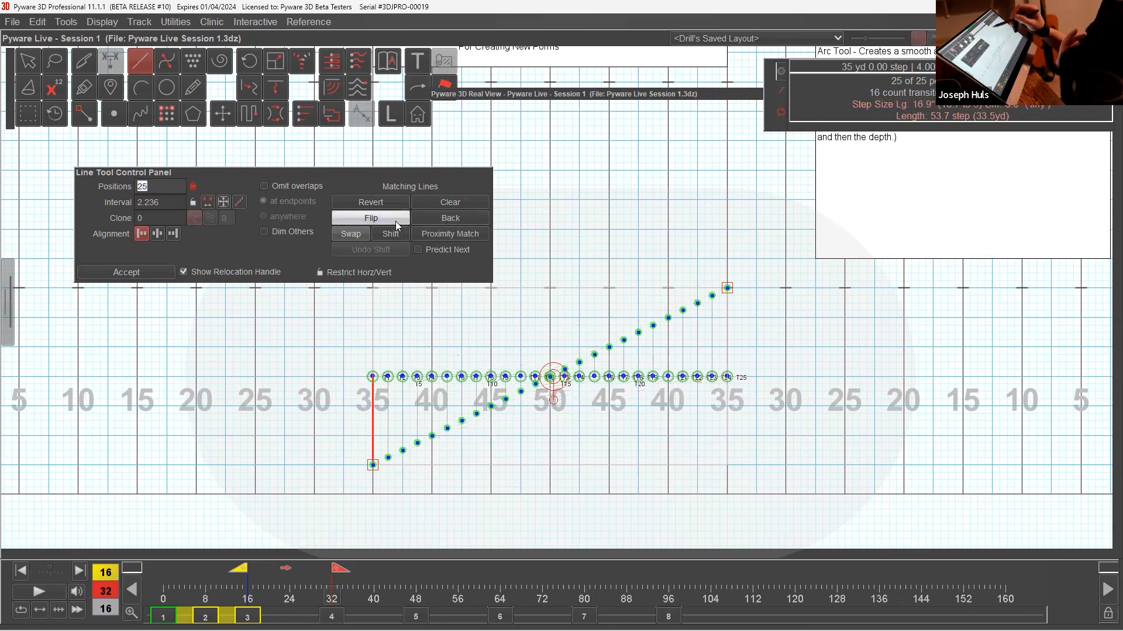
Clear the matching lines, try matching performers by hand from the right end of the diagonal, and discard the unfinished form.
click(477, 203)
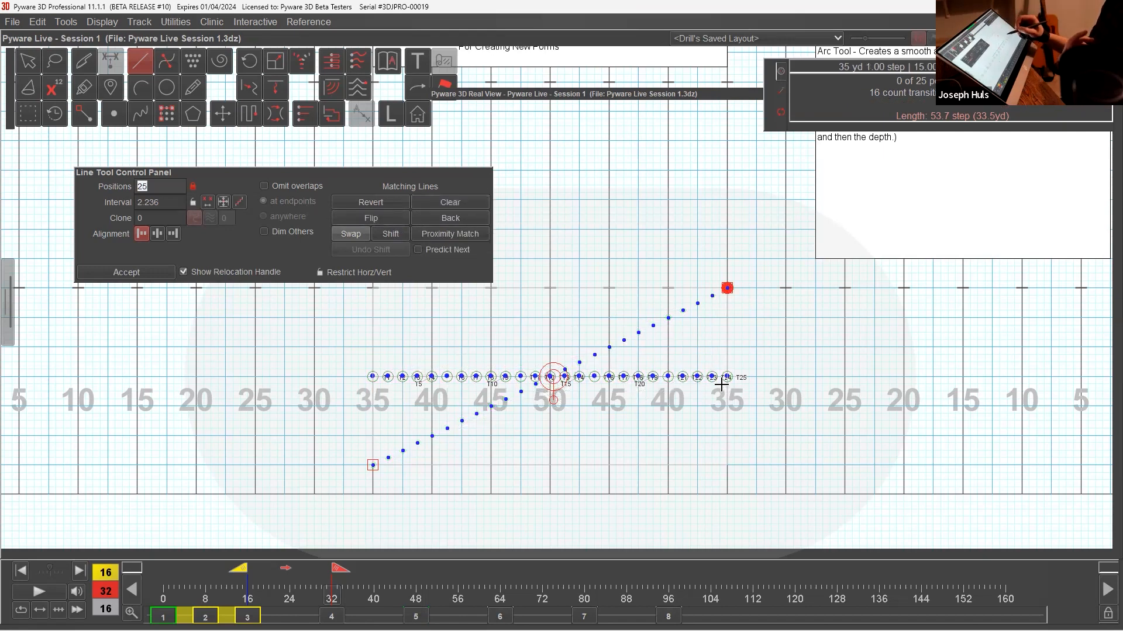
drag(713, 374, 572, 387)
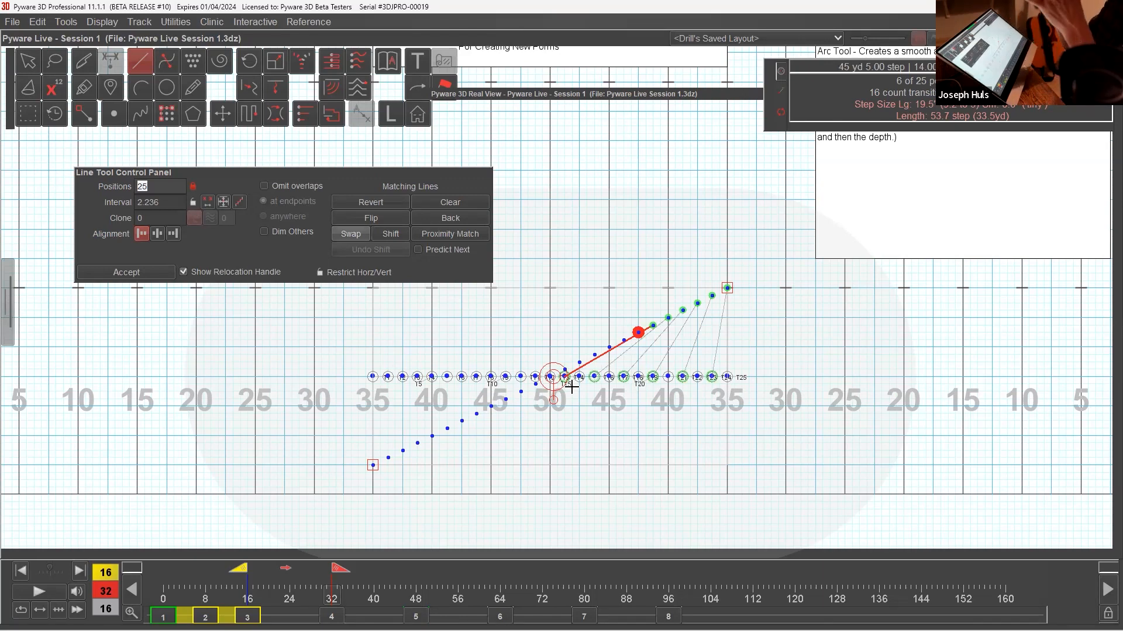
click(34, 69)
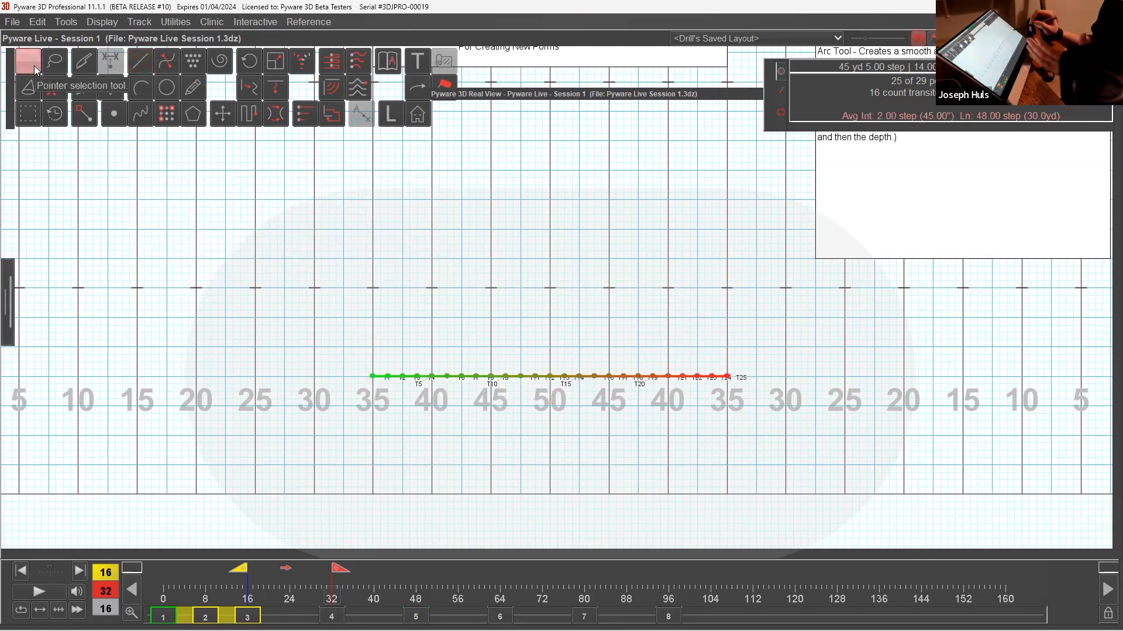
Draw and accept a 25-performer diagonal line from the left 35-yard line, 4 steps deep, to the right 35-yard line, 28 steps deep.
click(141, 65)
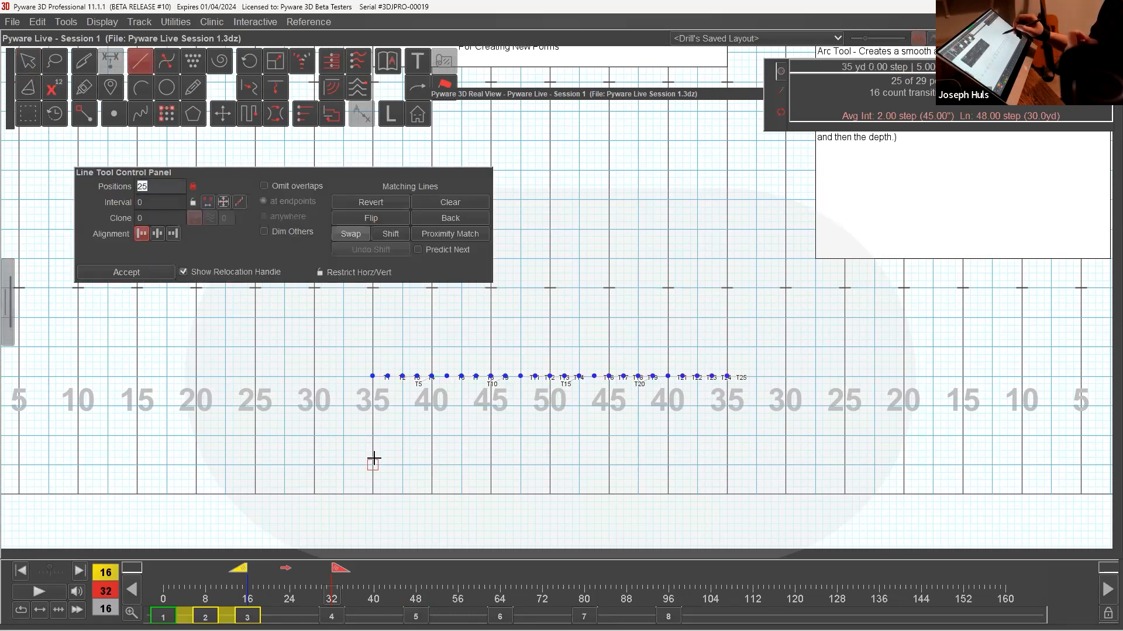
drag(373, 460, 727, 288)
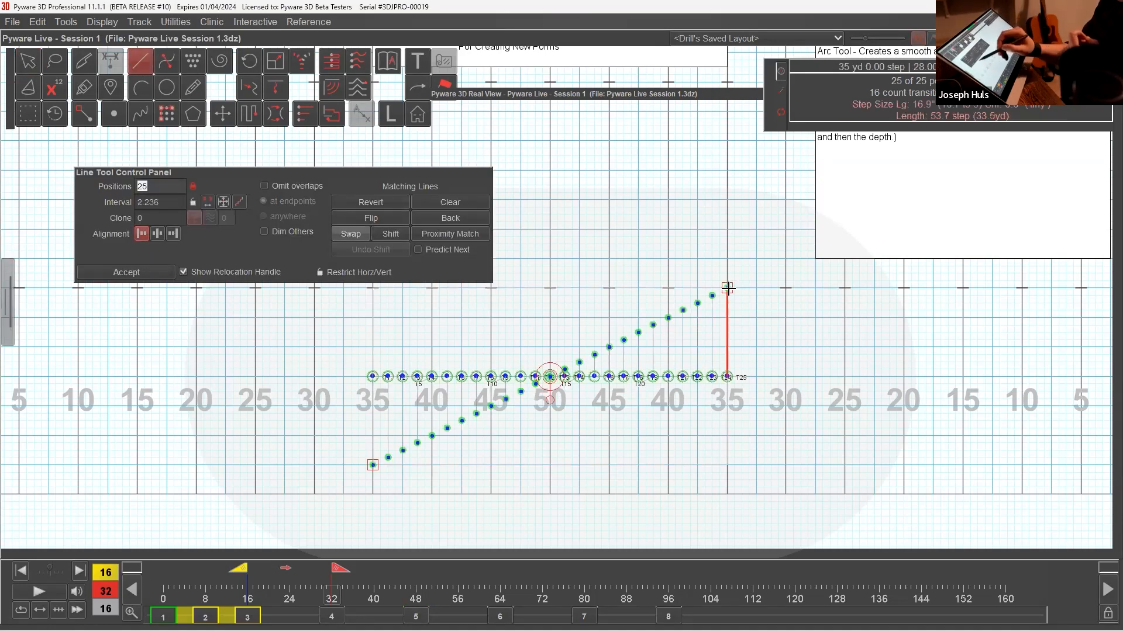
click(135, 274)
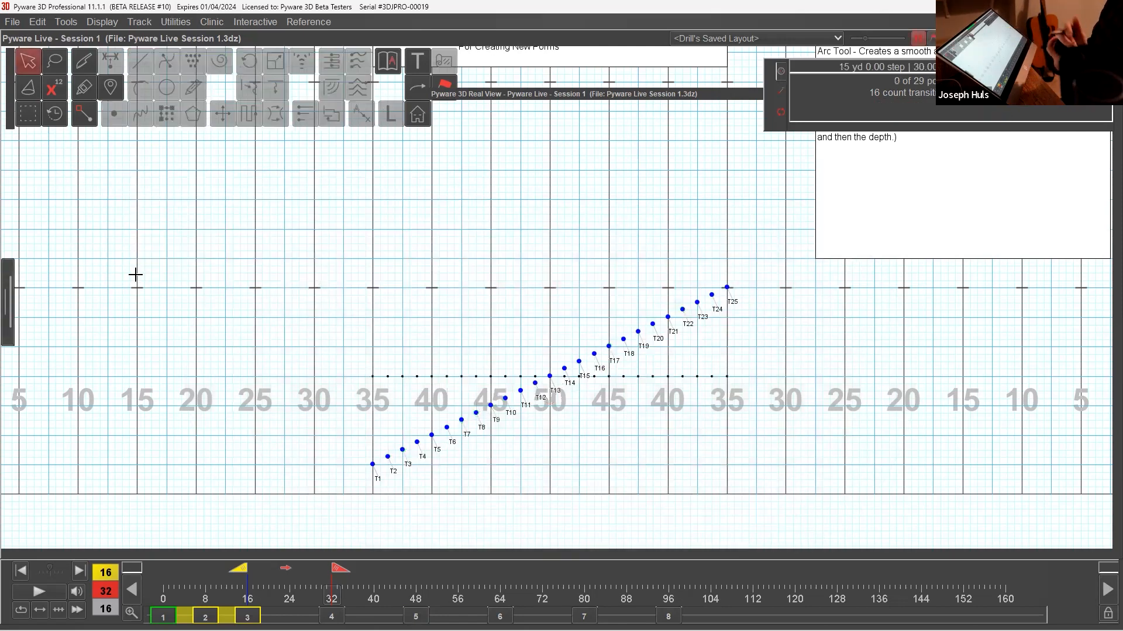
Play the transition into the diagonal line in the 3D view, and close the view.
drag(336, 572, 332, 611)
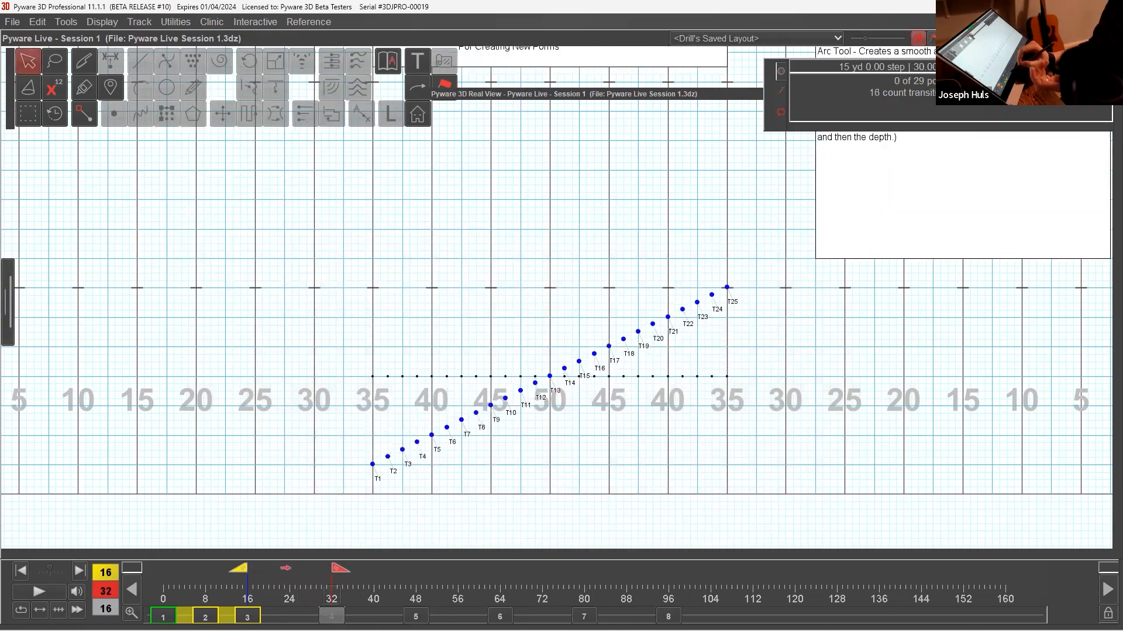
click(614, 100)
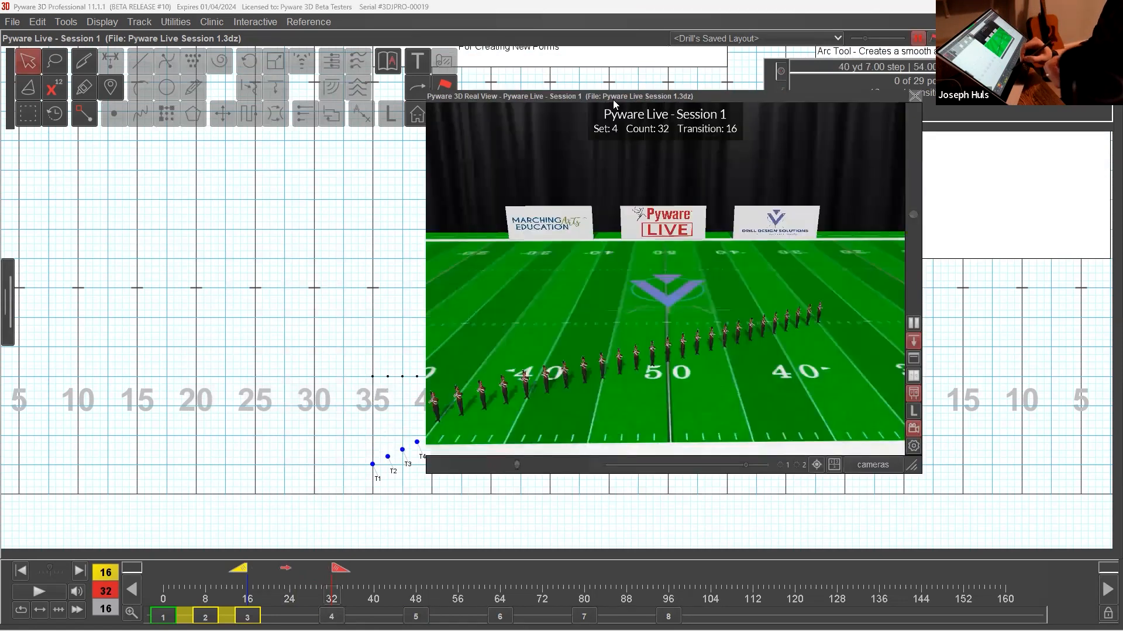
click(57, 593)
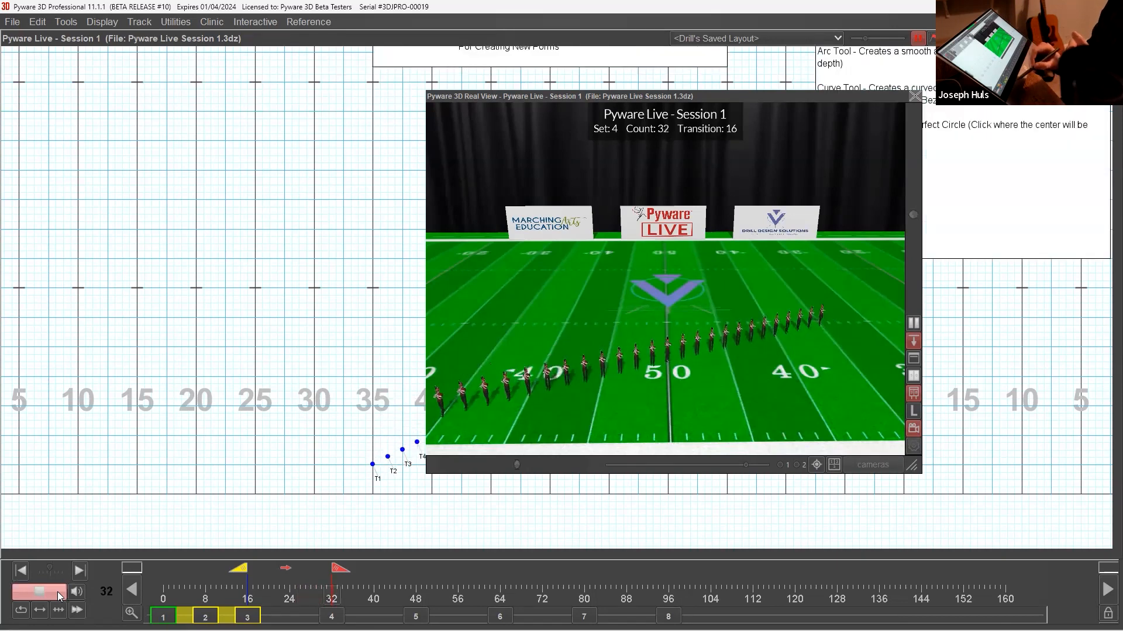
double_click(665, 95)
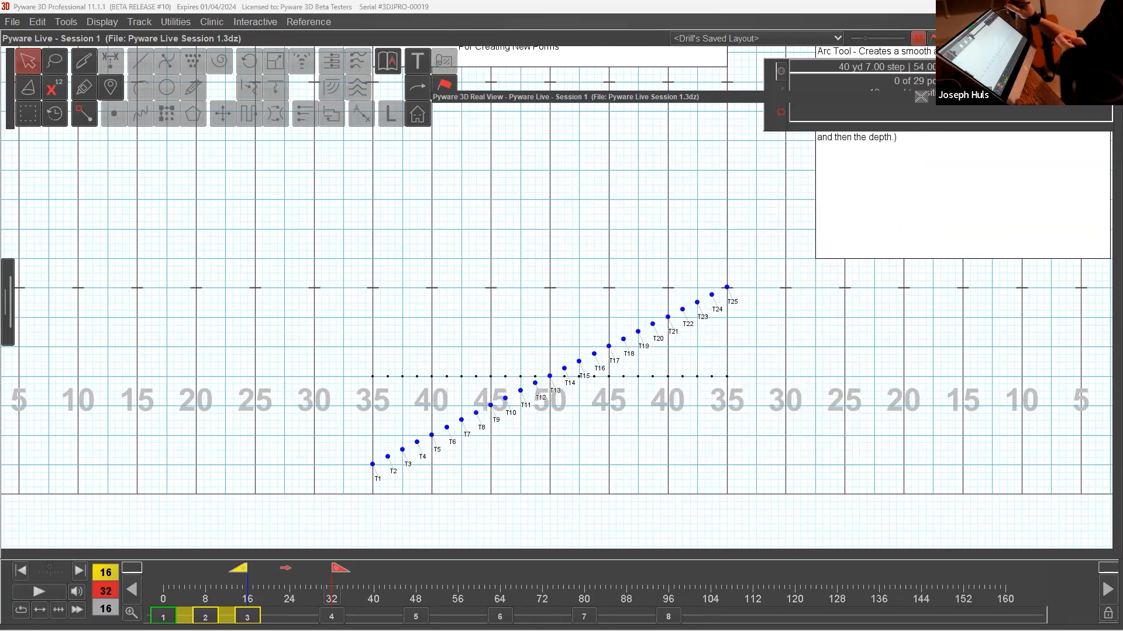
drag(832, 291, 797, 400)
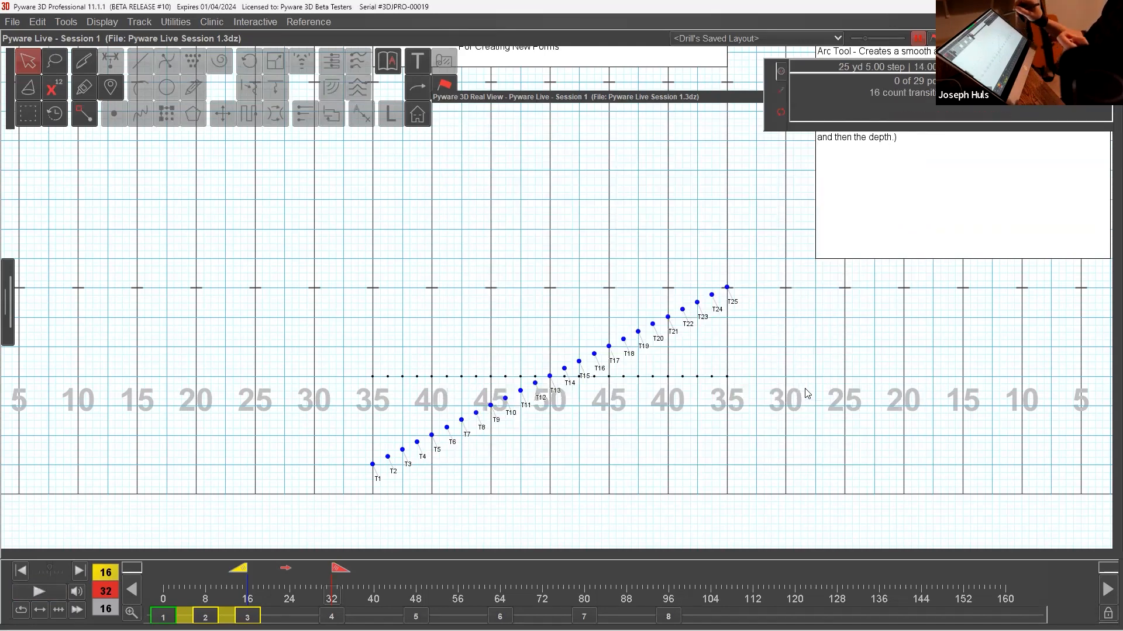
drag(798, 282, 796, 405)
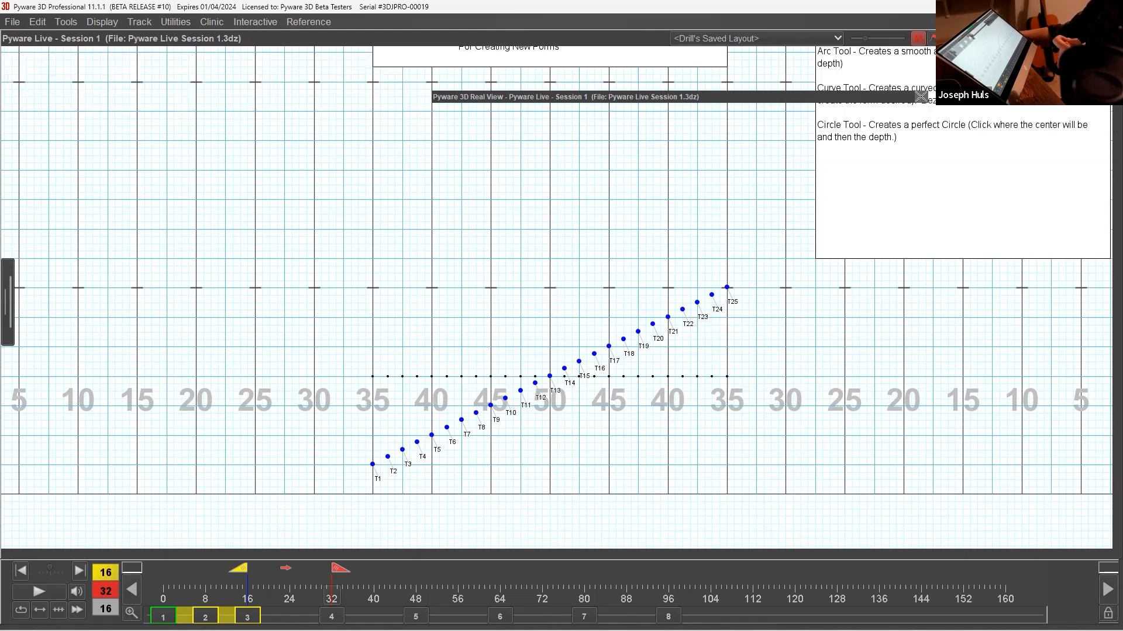
Select the whole diagonal and delete its transition between counts 16 and 32.
drag(491, 351, 587, 434)
click(42, 21)
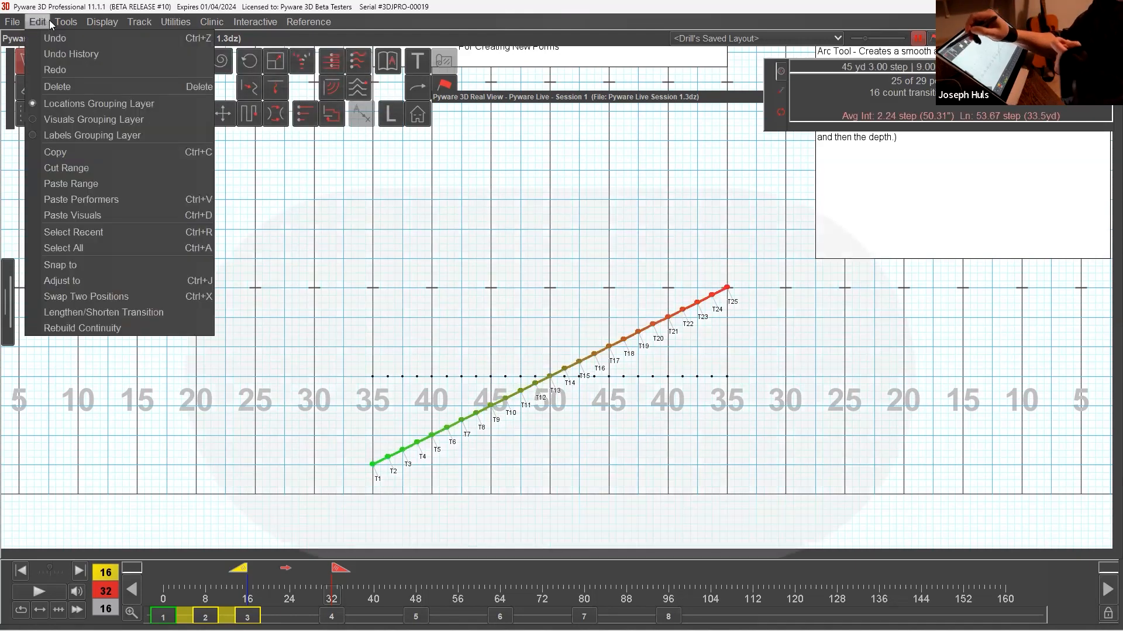
click(103, 86)
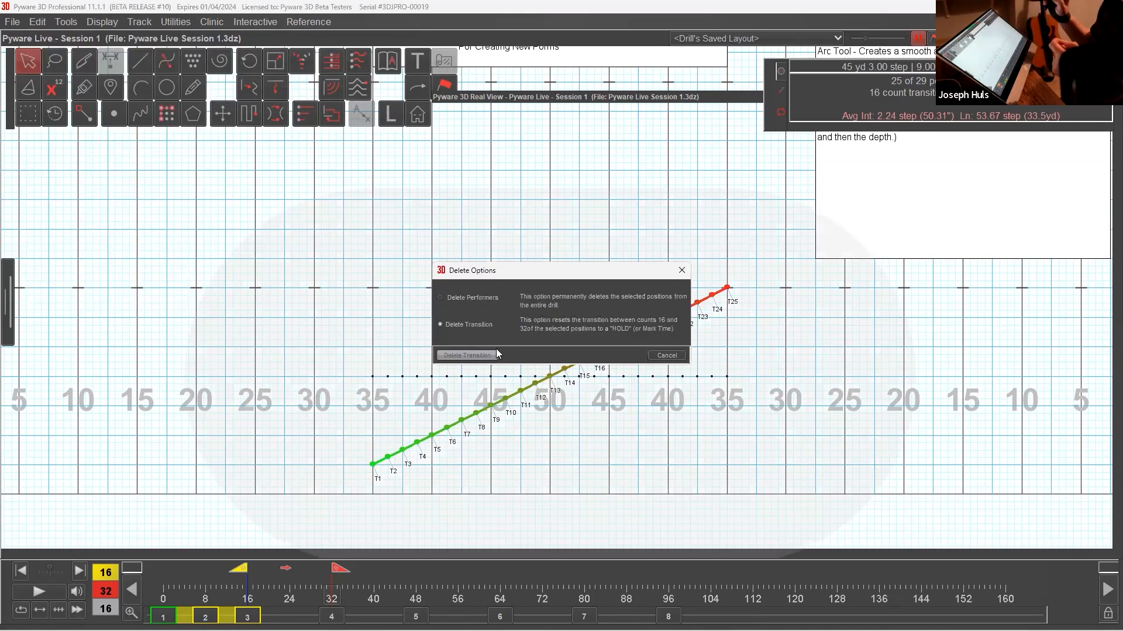
click(497, 350)
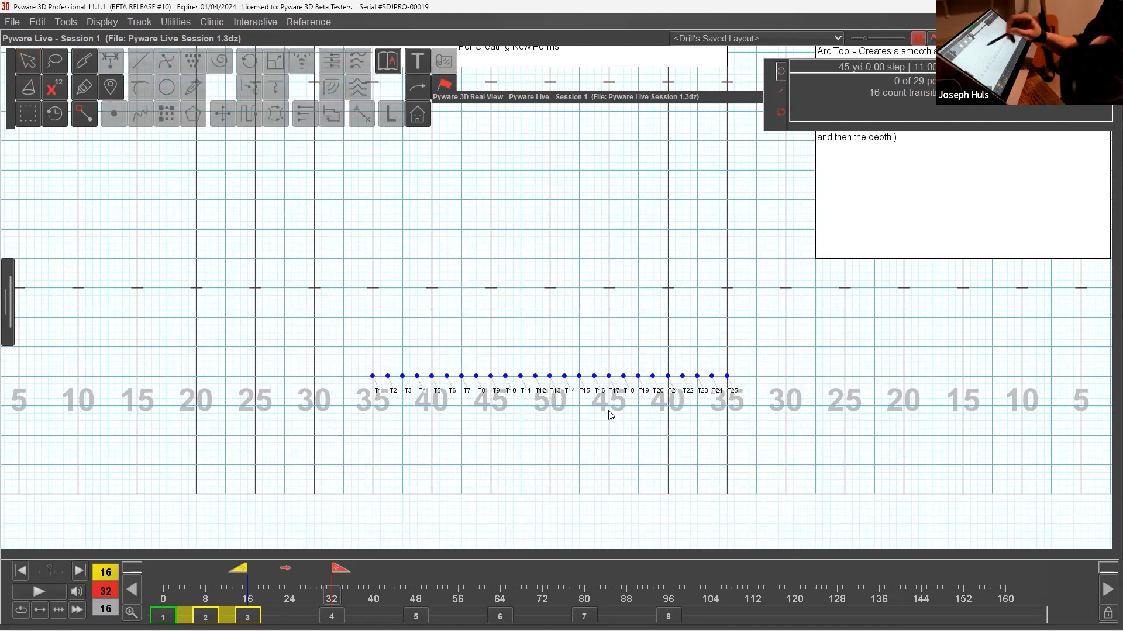
Select the whole line and draw a 25-performer arc from the left to the right 40-yard line, peaking at the 50, 24 steps deep.
double_click(34, 66)
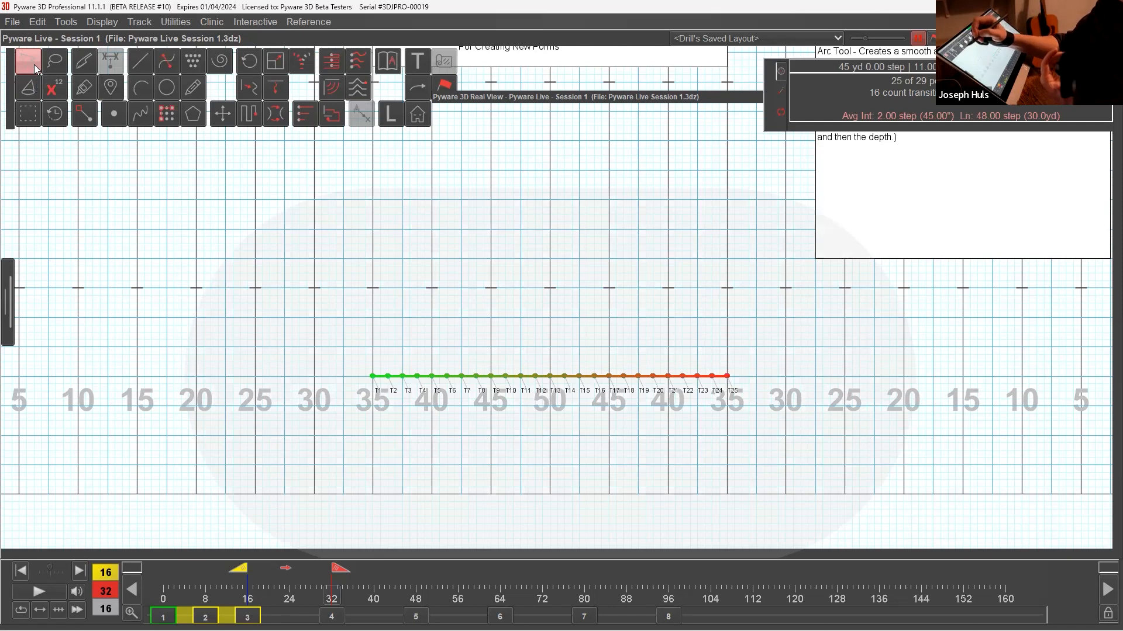
click(150, 87)
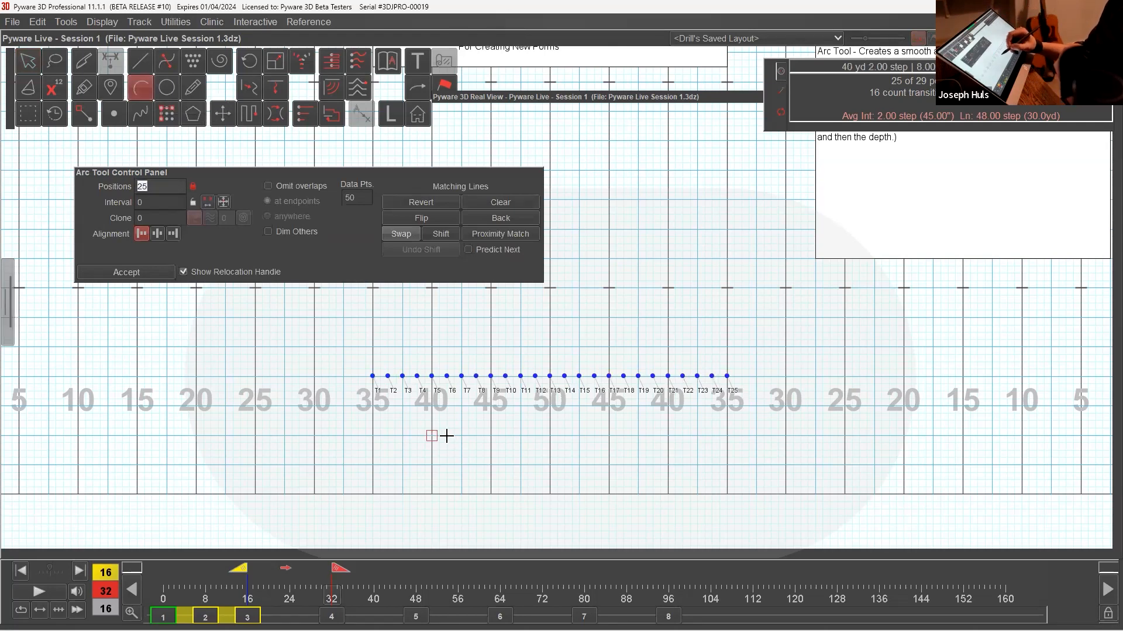
click(670, 437)
click(551, 317)
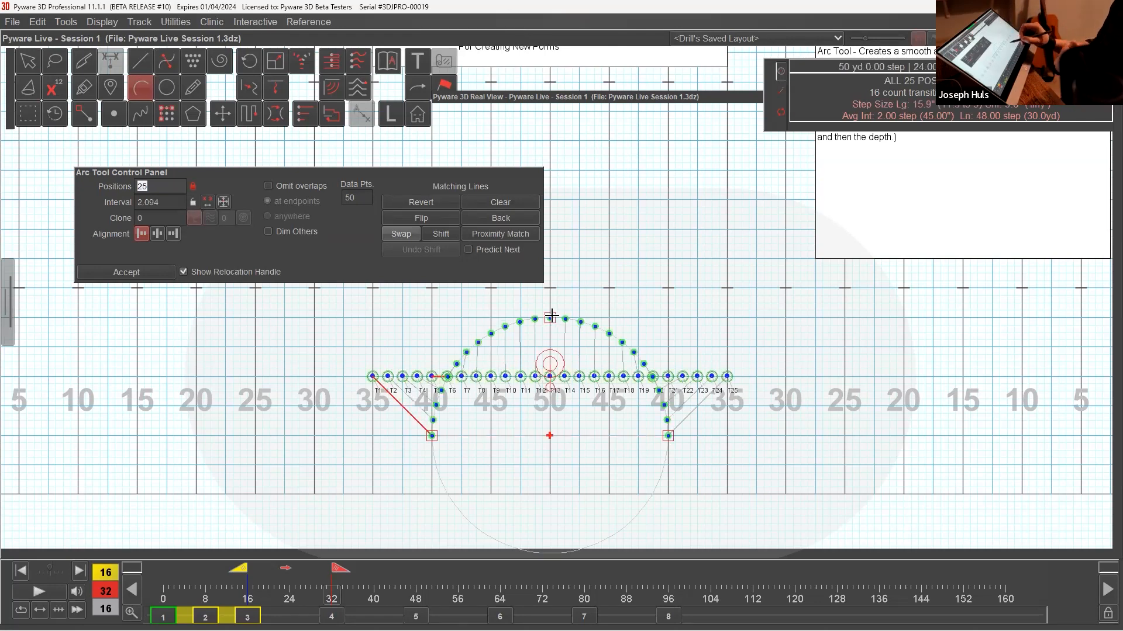
Reshape the arc by its middle and end handles, moving its right end to the right 35-yard line.
drag(551, 316, 563, 229)
drag(540, 182, 522, 104)
drag(668, 436, 646, 303)
drag(565, 228, 484, 310)
drag(647, 303, 726, 436)
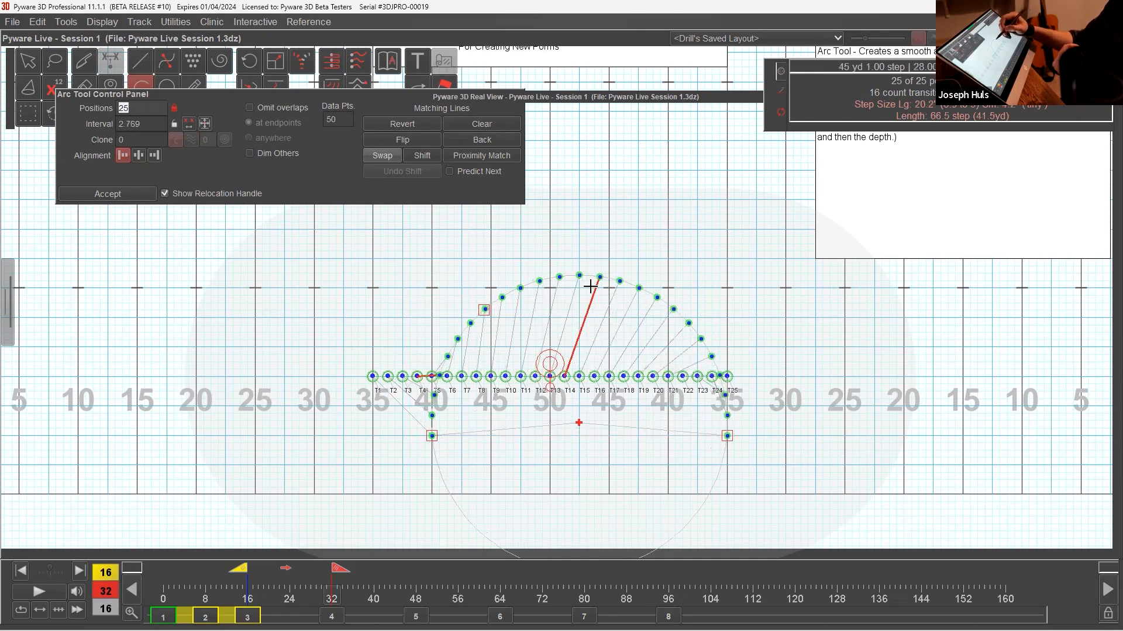
Return the arc's right end to the 40-yard line, set its peak on the 50 at 28 steps deep, and accept the form.
drag(498, 310, 579, 289)
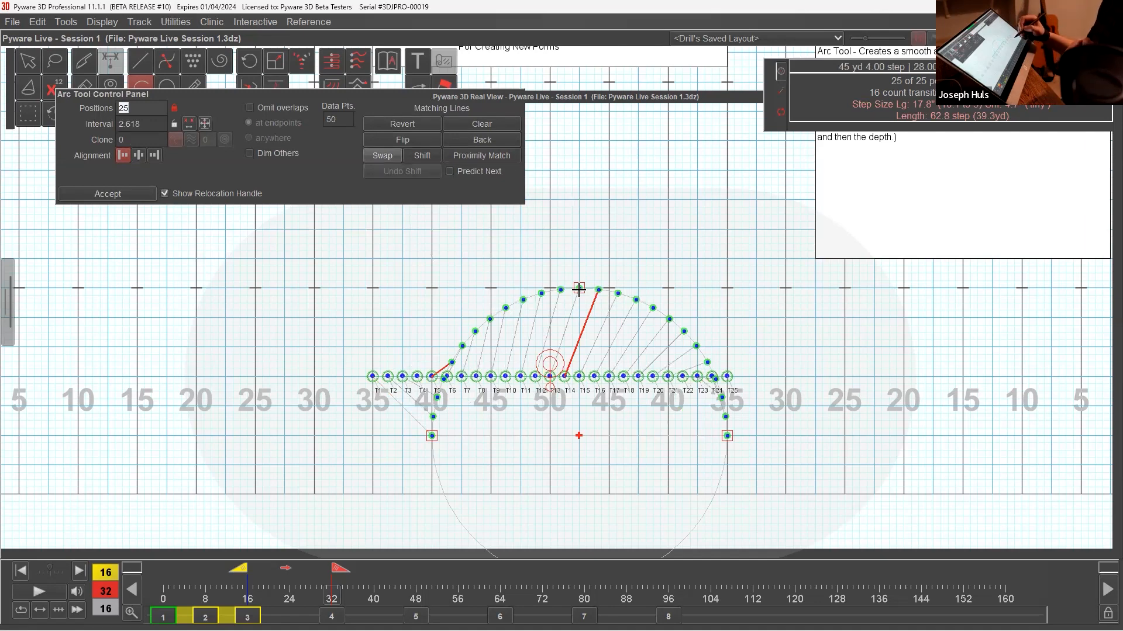
drag(727, 436, 666, 437)
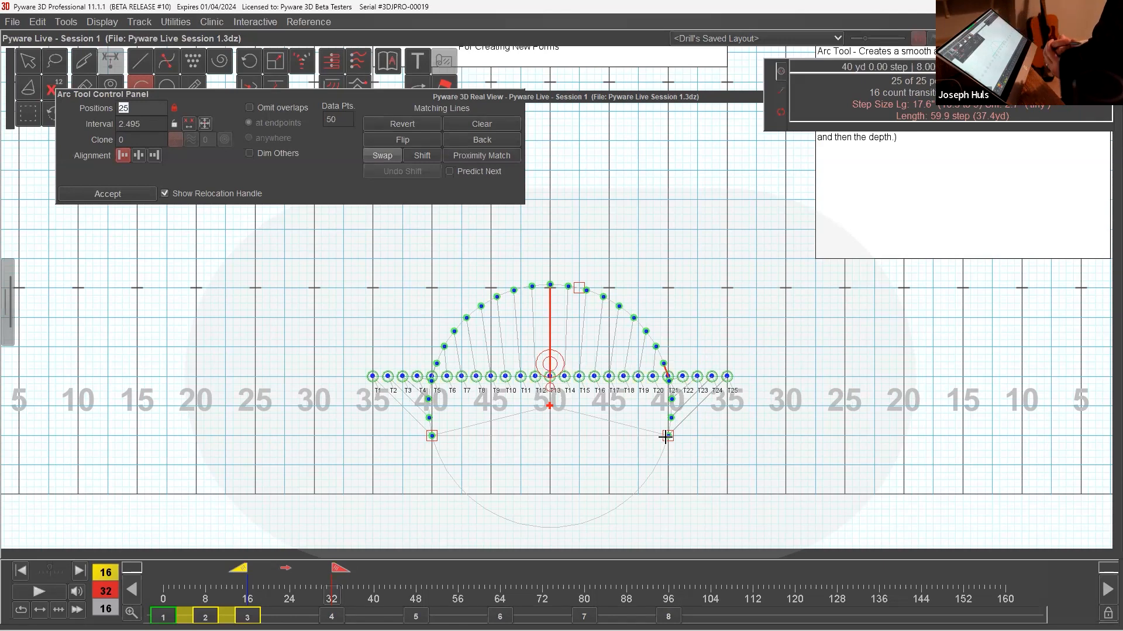
drag(579, 288, 547, 287)
click(148, 194)
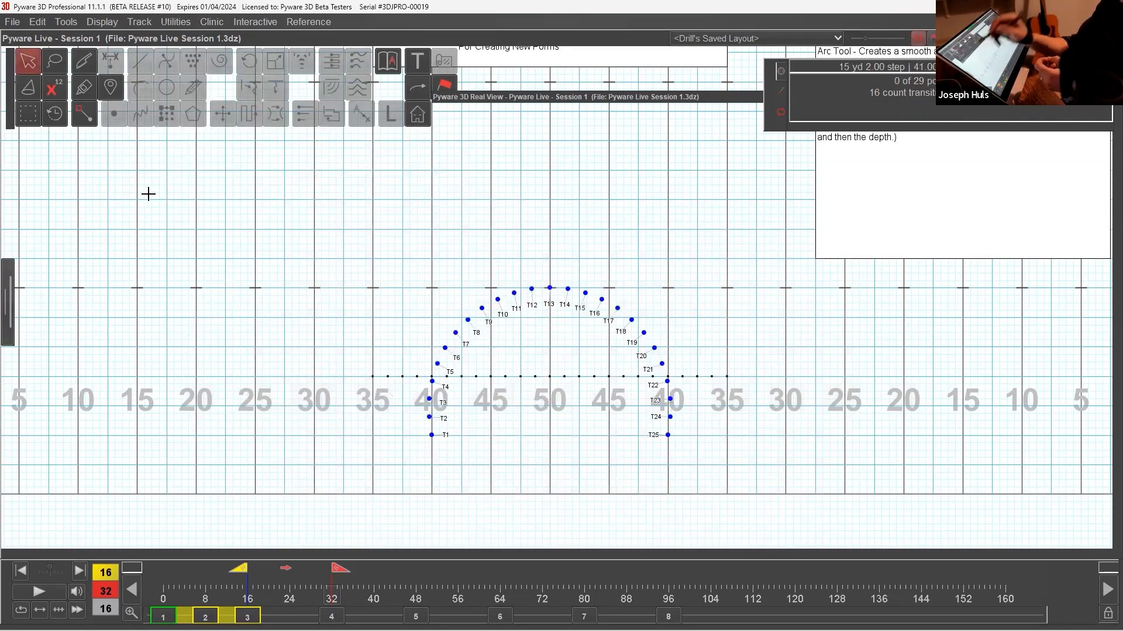
Open the 3D view, orbit the camera to face the arc, play the transition, and collapse the view.
click(582, 104)
drag(797, 368, 692, 314)
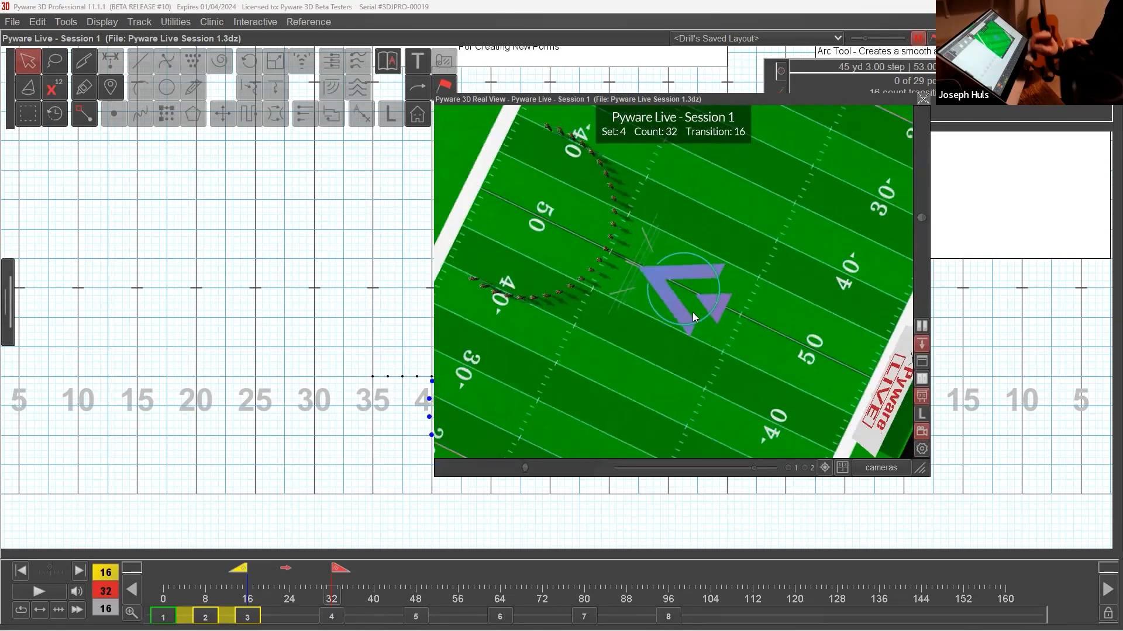
drag(595, 238, 460, 222)
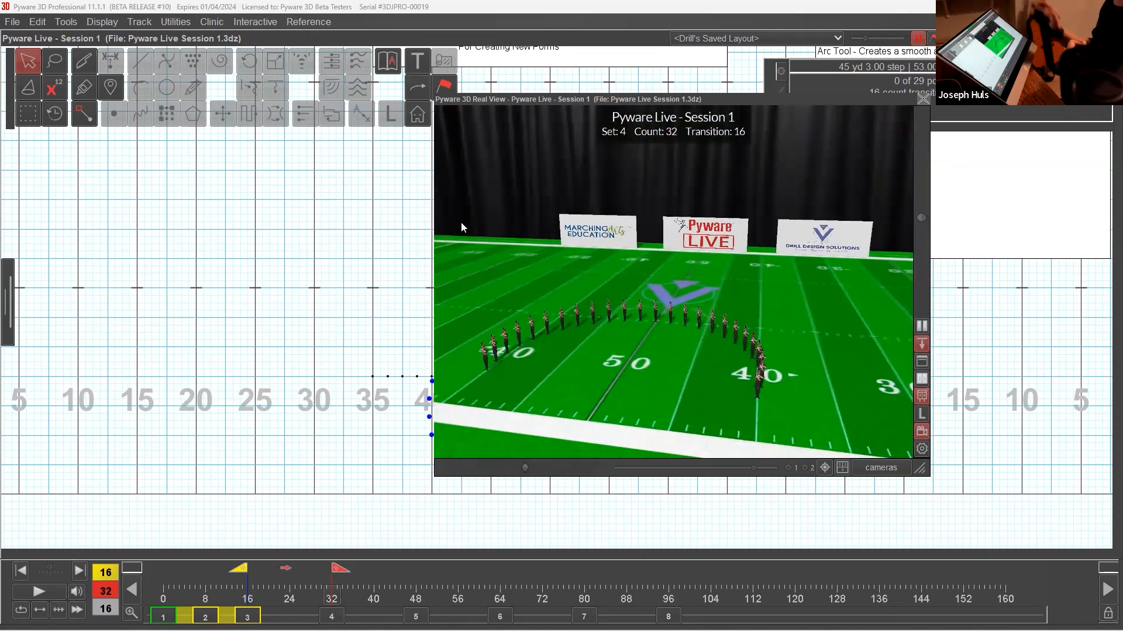
click(51, 590)
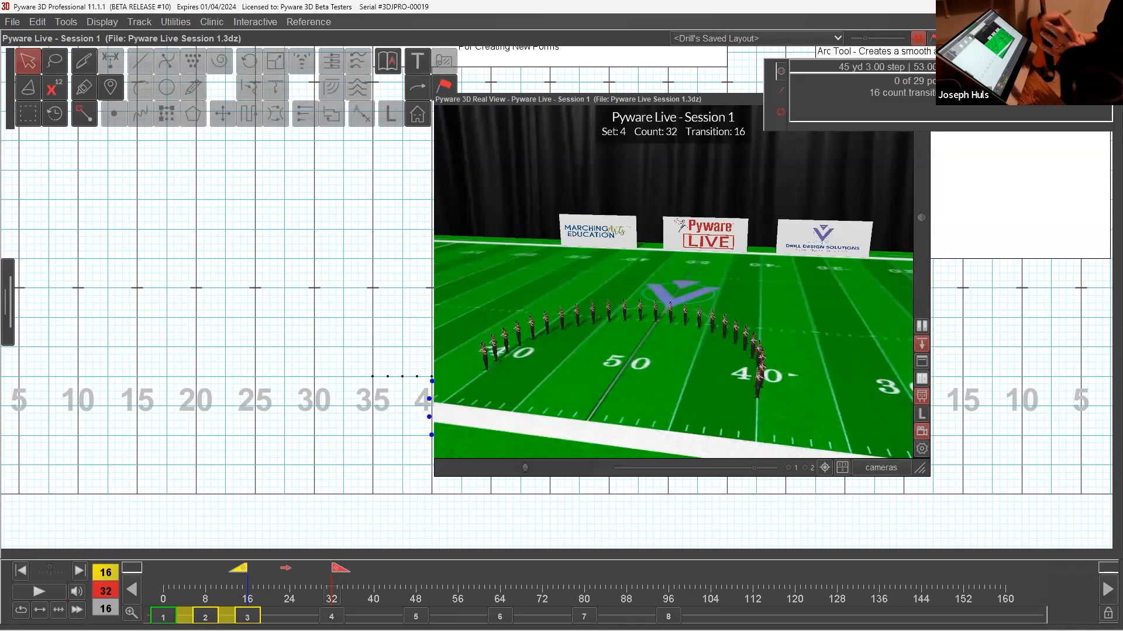
double_click(718, 102)
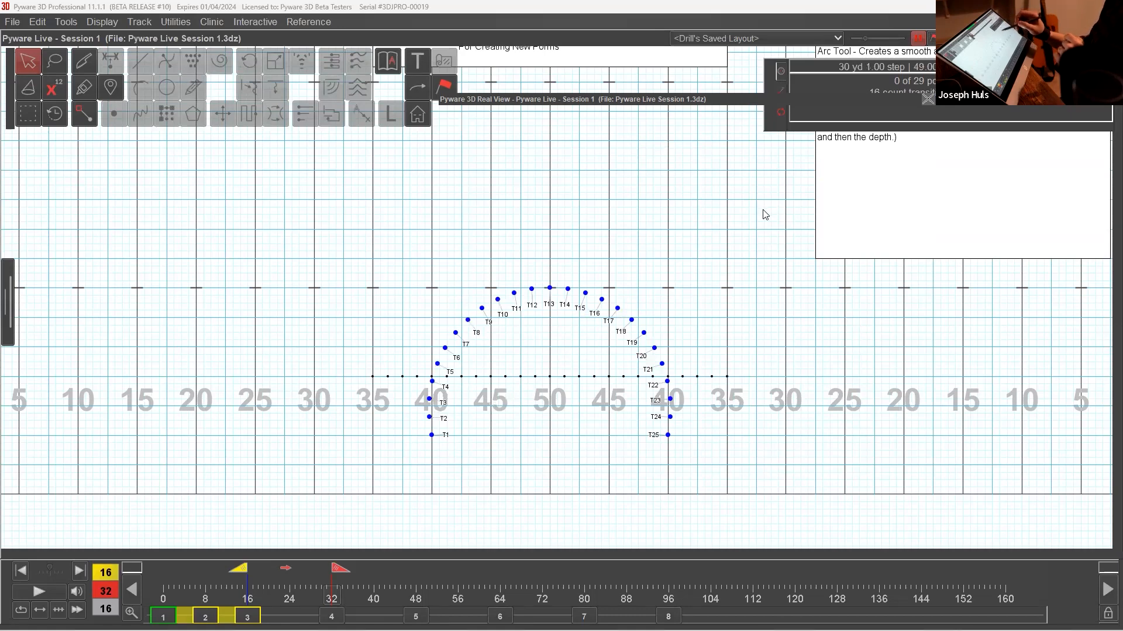
Move the position information box lower, then select the whole arc and delete its transition between counts 16 and 32.
drag(769, 119, 763, 210)
click(613, 328)
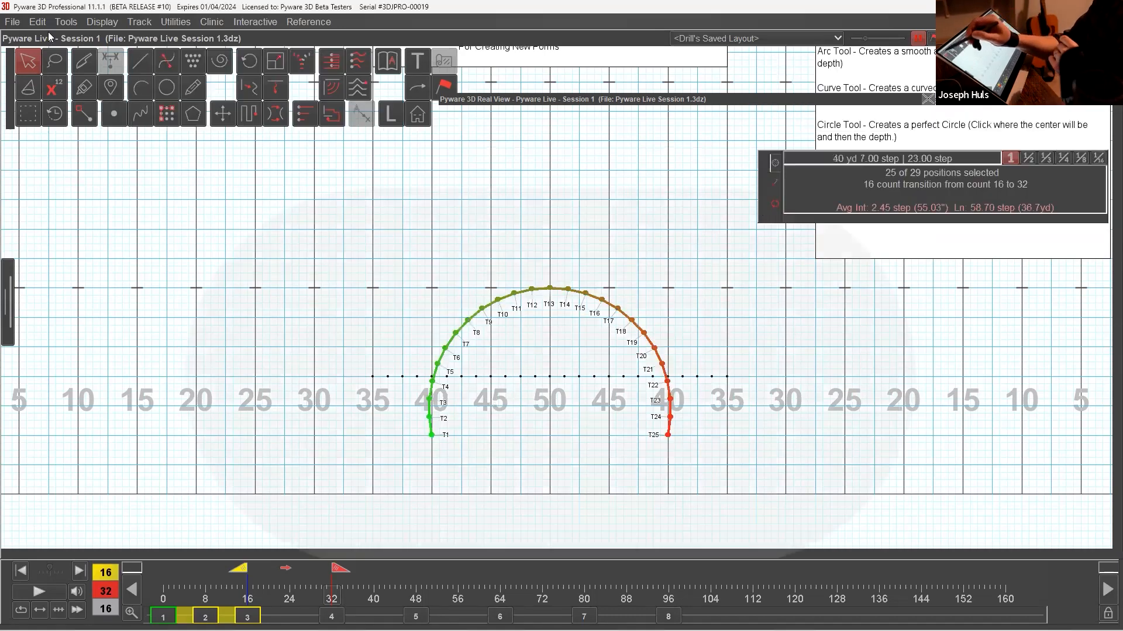
click(47, 27)
click(51, 37)
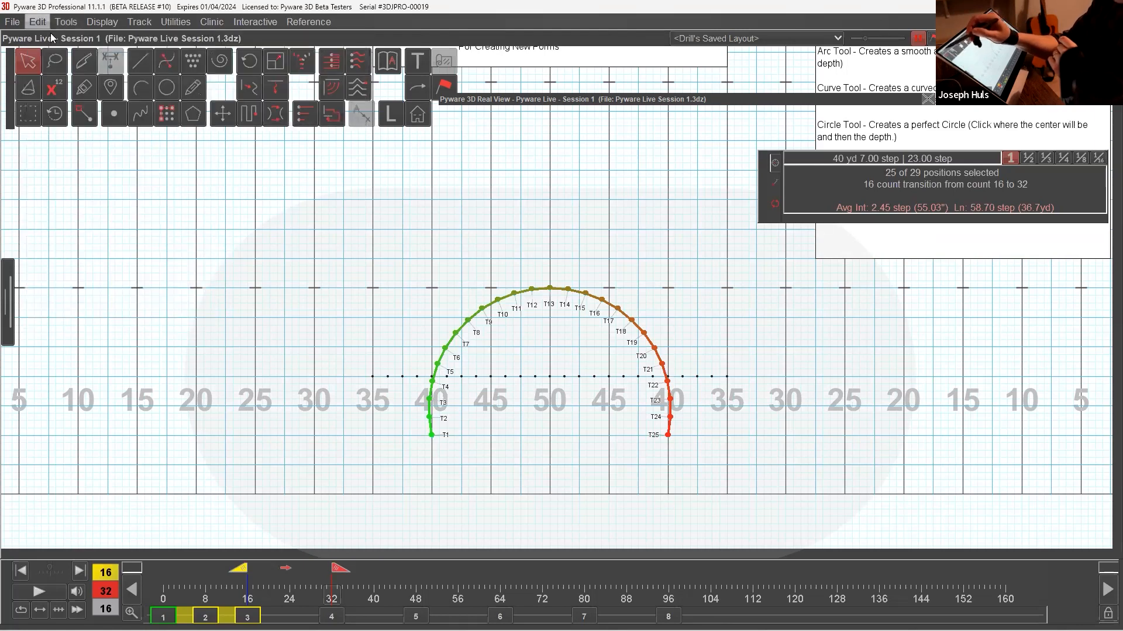
click(46, 25)
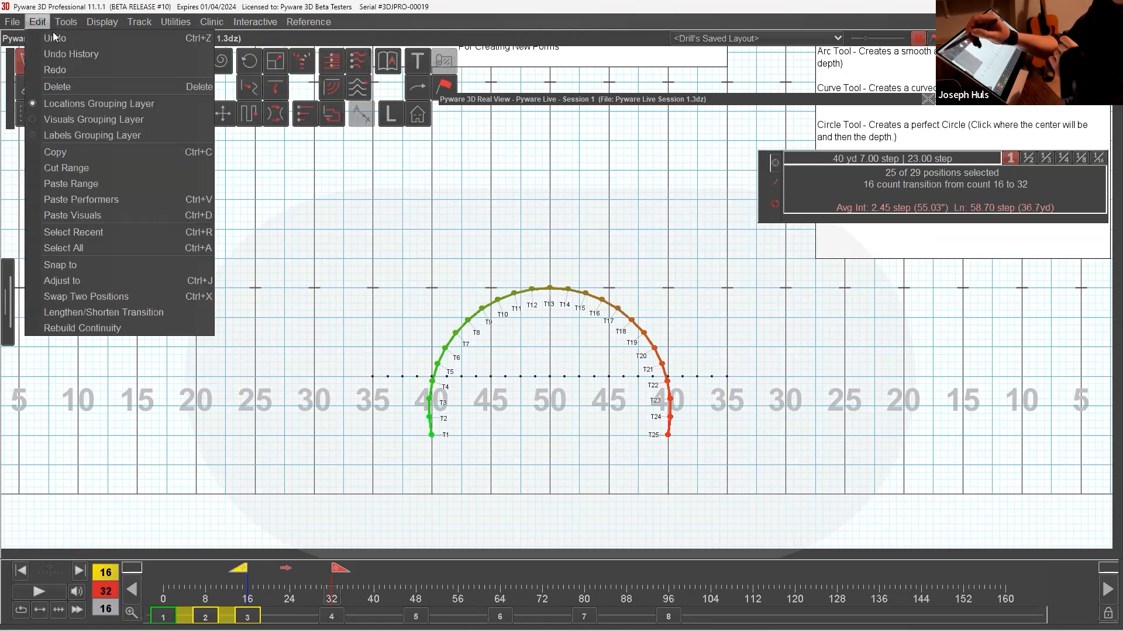
click(62, 91)
click(495, 356)
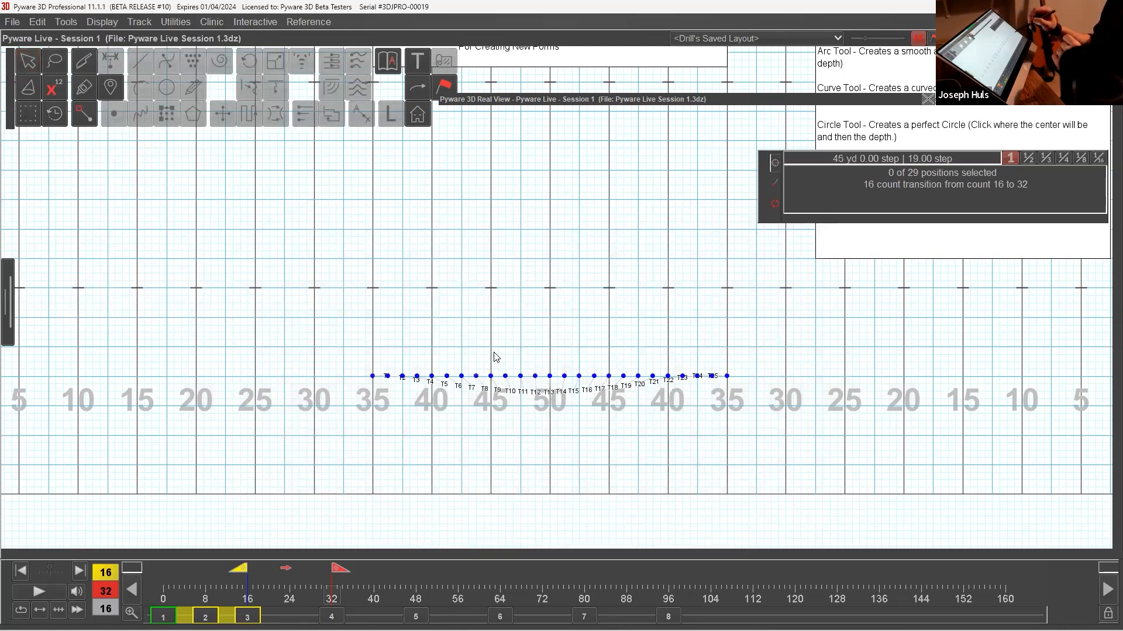
Select the whole line and draw a 25-performer S-shaped curve about 87 steps long through seven handles, starting near the left 35-yard line.
double_click(28, 60)
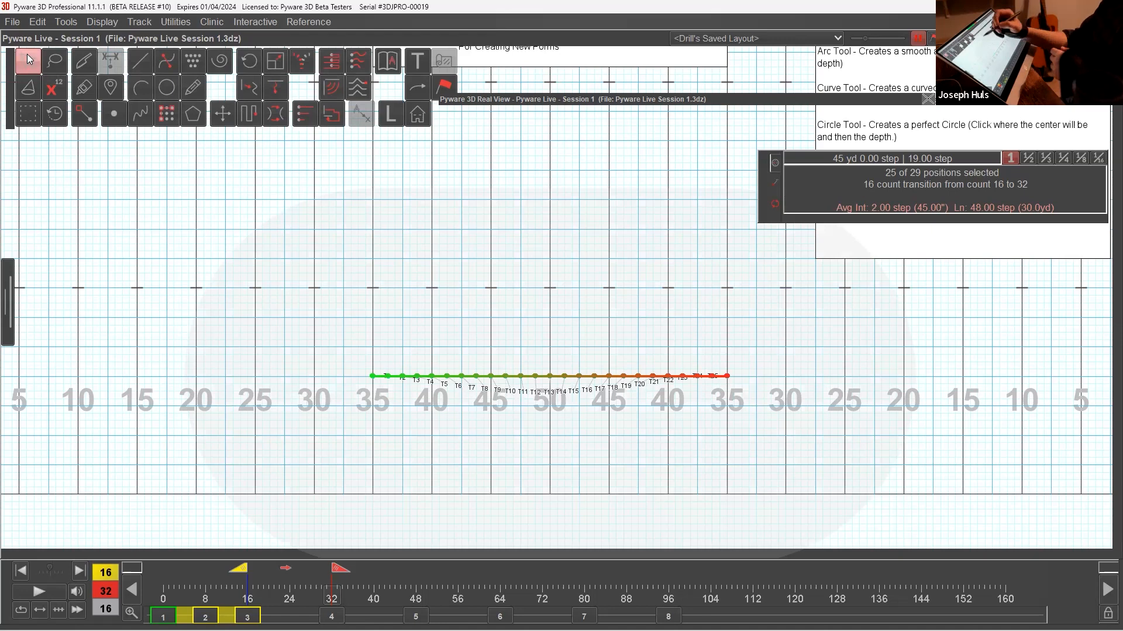
click(146, 117)
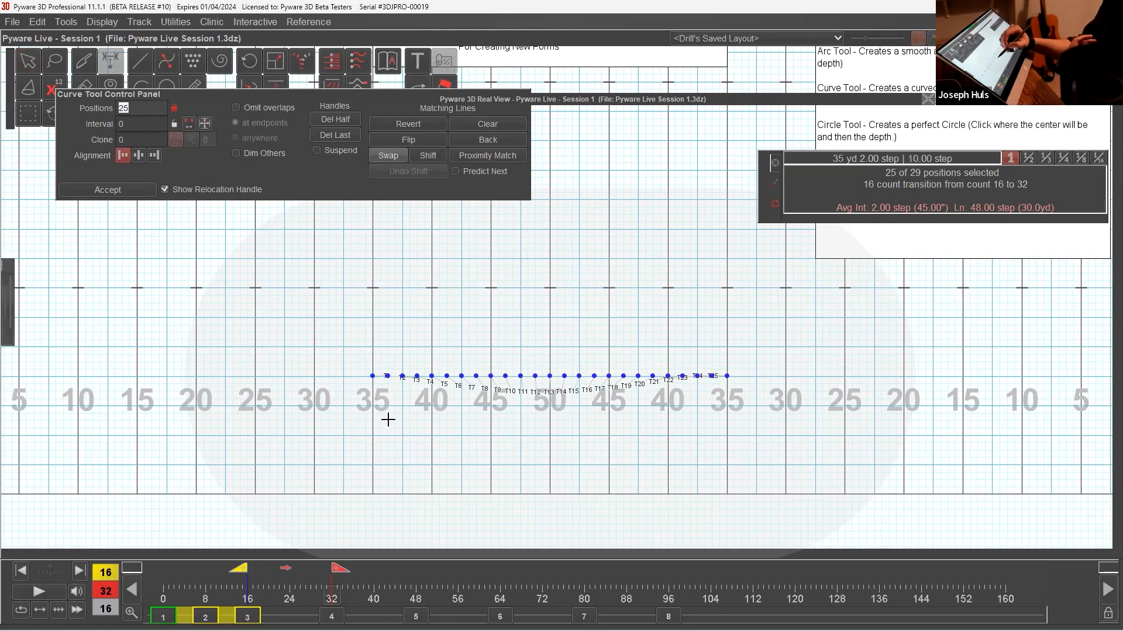
click(426, 316)
click(506, 332)
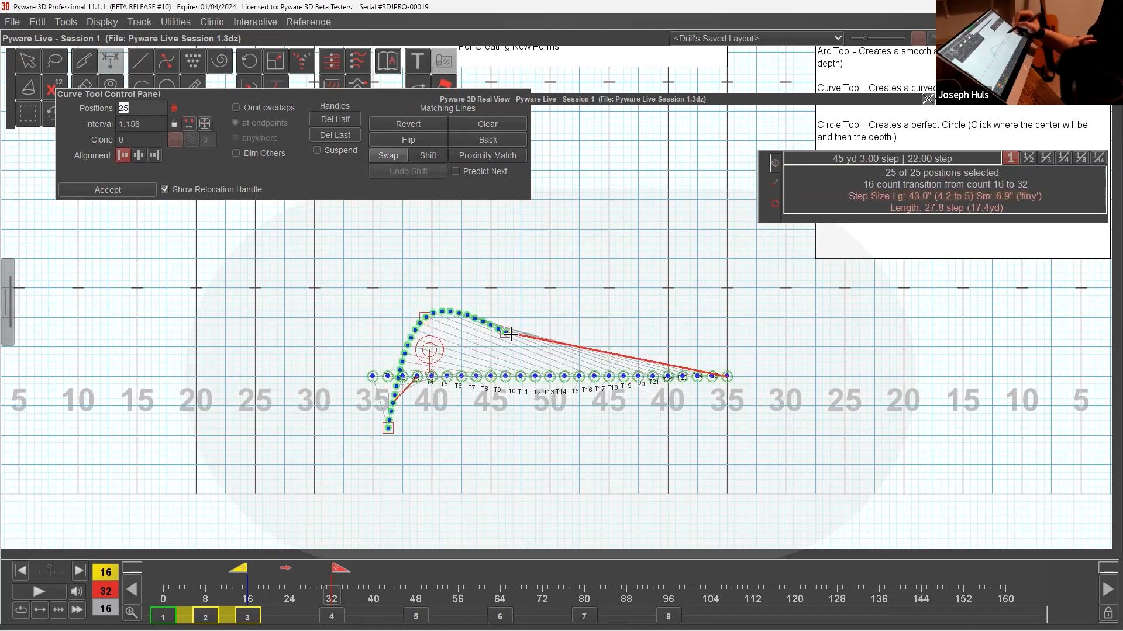
click(579, 405)
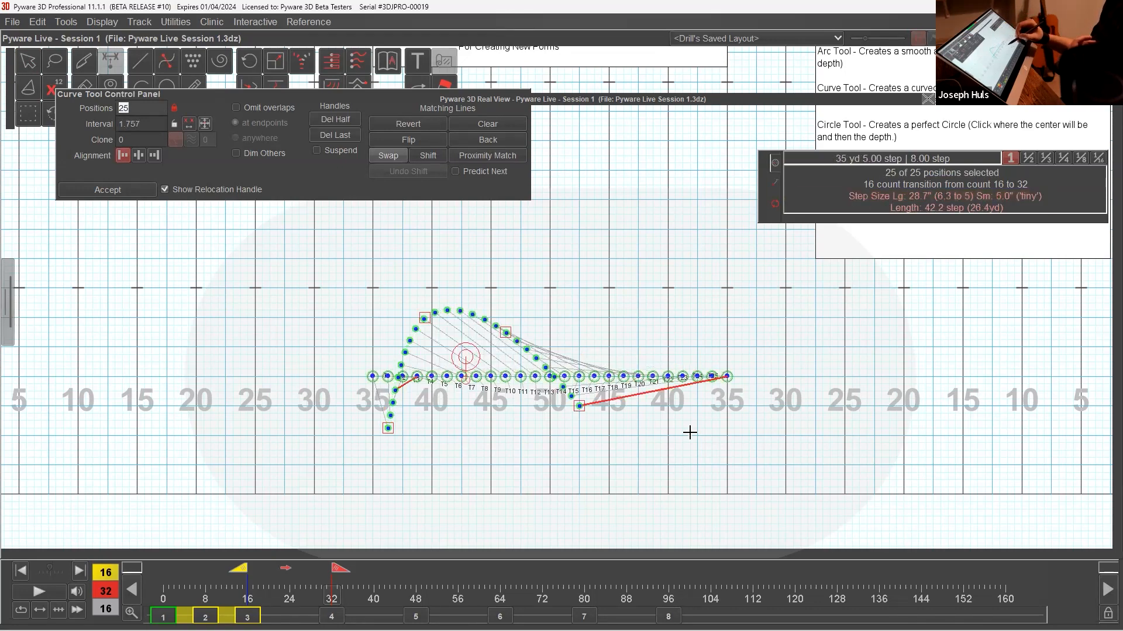
click(712, 414)
click(763, 325)
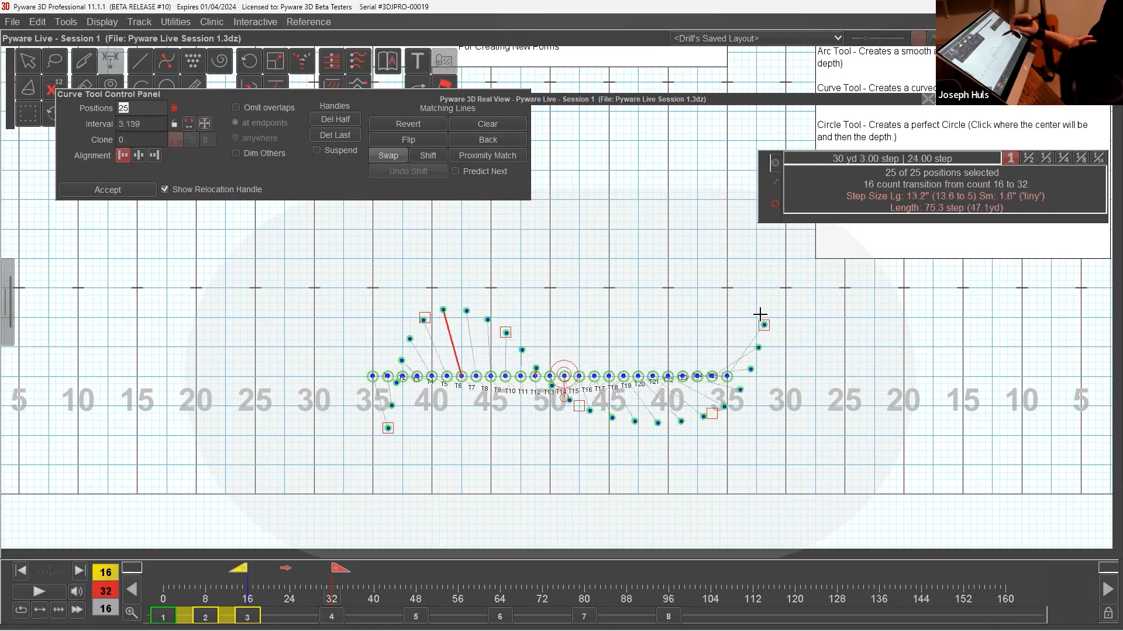
click(704, 267)
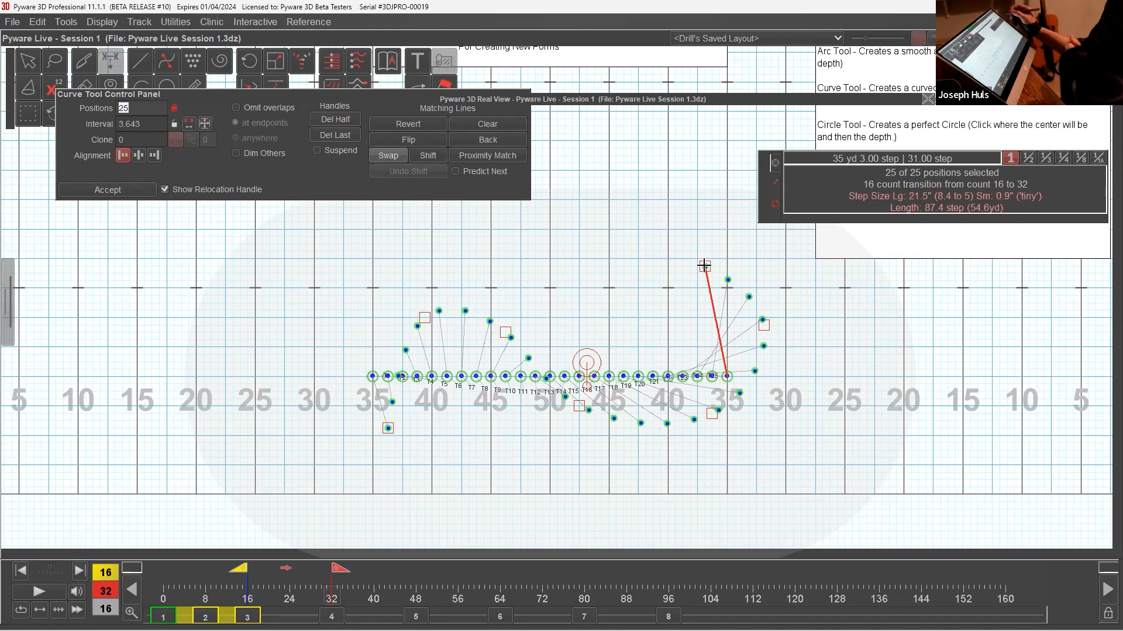
Set the grid snap to quarter steps and move the curve's handles to round out both of its bends.
click(1064, 162)
drag(424, 318, 402, 335)
drag(506, 333, 523, 316)
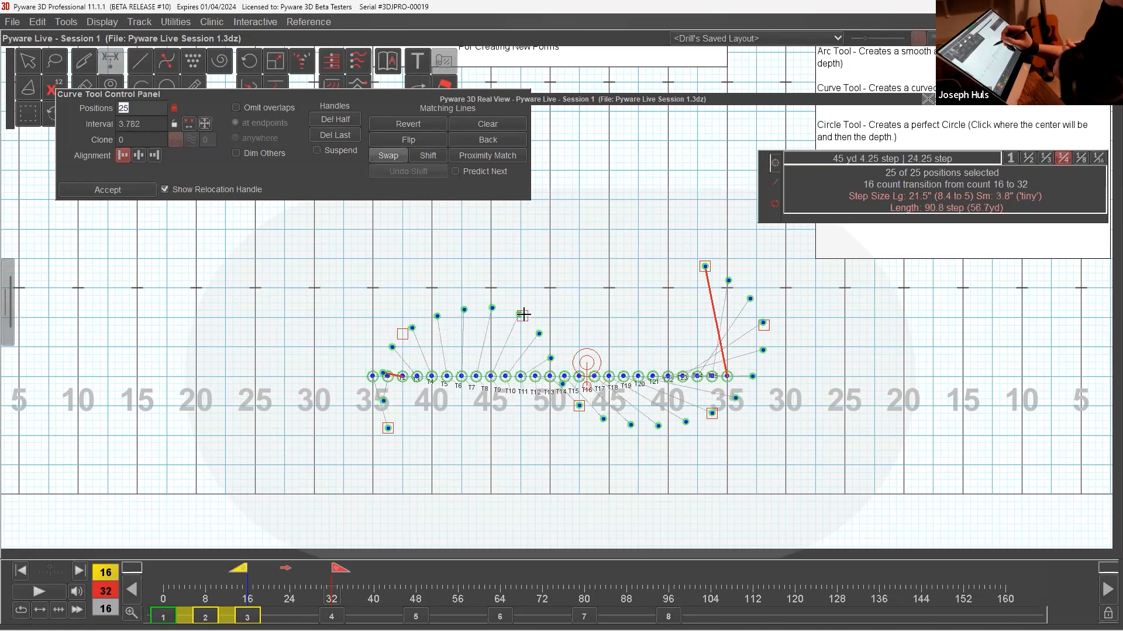
mouse_move(763, 325)
mouse_down()
mouse_move(755, 335)
mouse_move(751, 321)
mouse_up()
drag(578, 405, 607, 409)
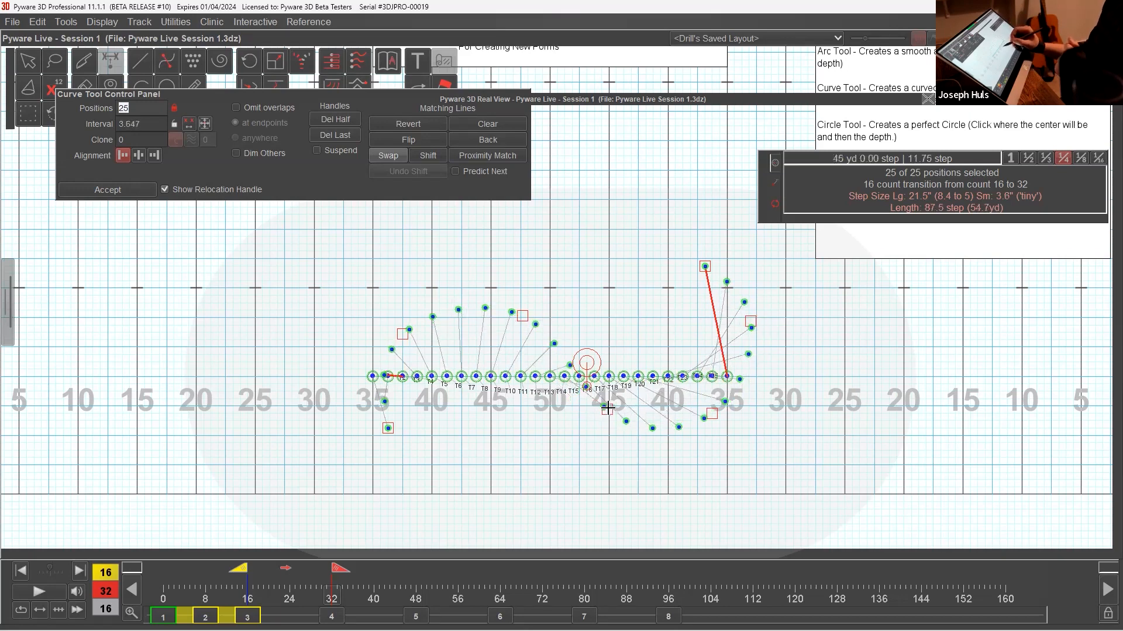
drag(712, 413, 727, 411)
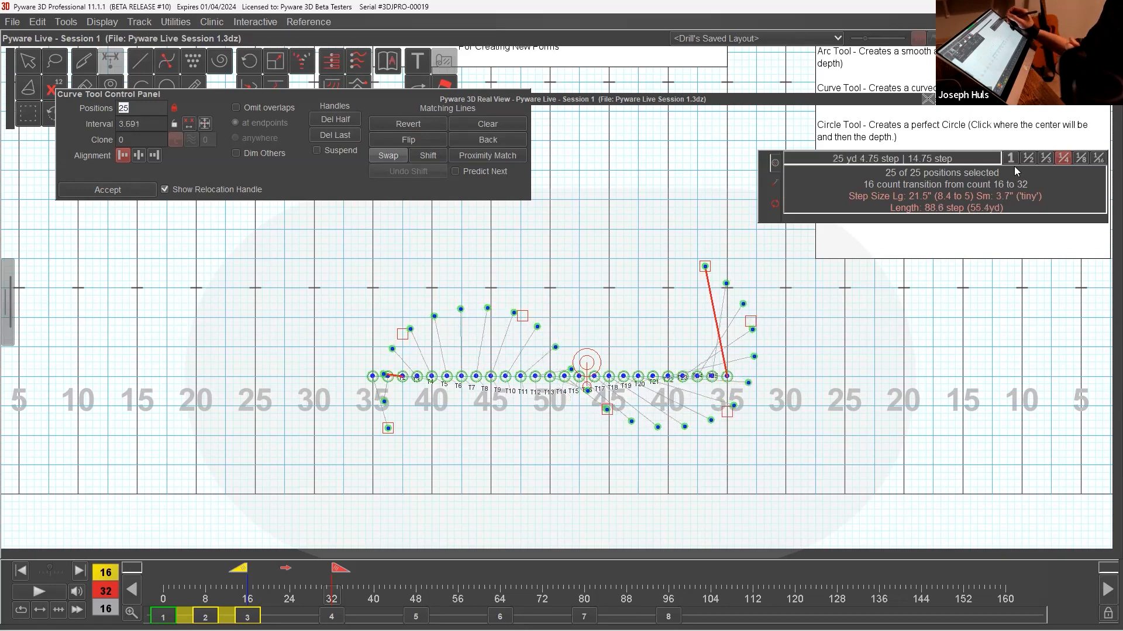
Fine-tune the two handles of the curve's right bend with whole-step and eighth-step snapping.
drag(751, 322, 749, 309)
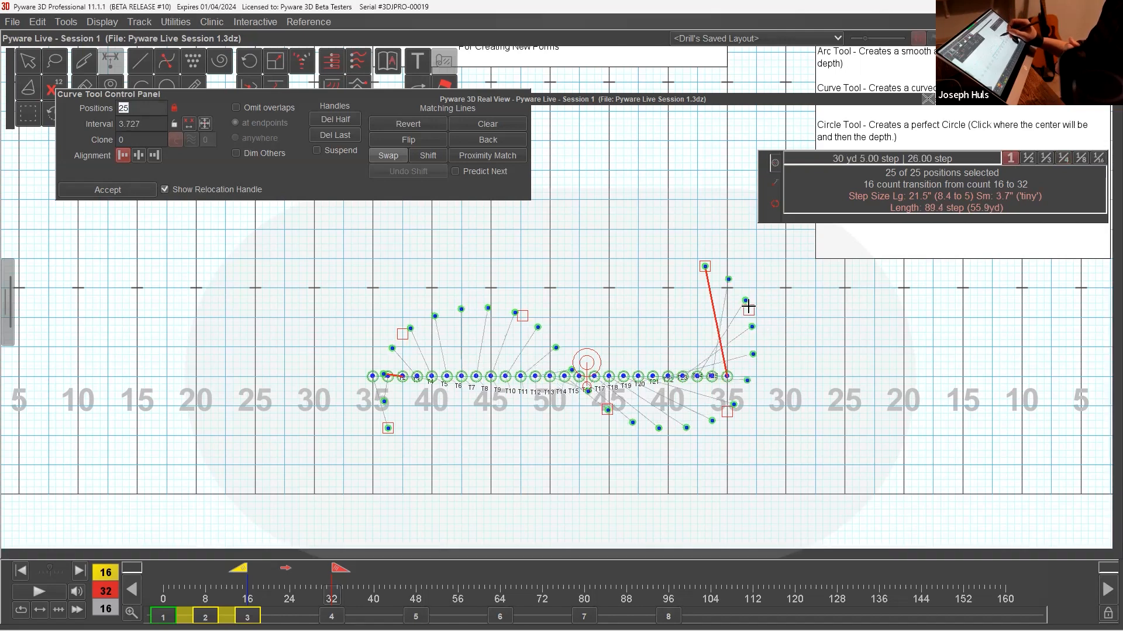
mouse_move(728, 412)
mouse_down()
mouse_move(736, 419)
mouse_move(727, 414)
mouse_up()
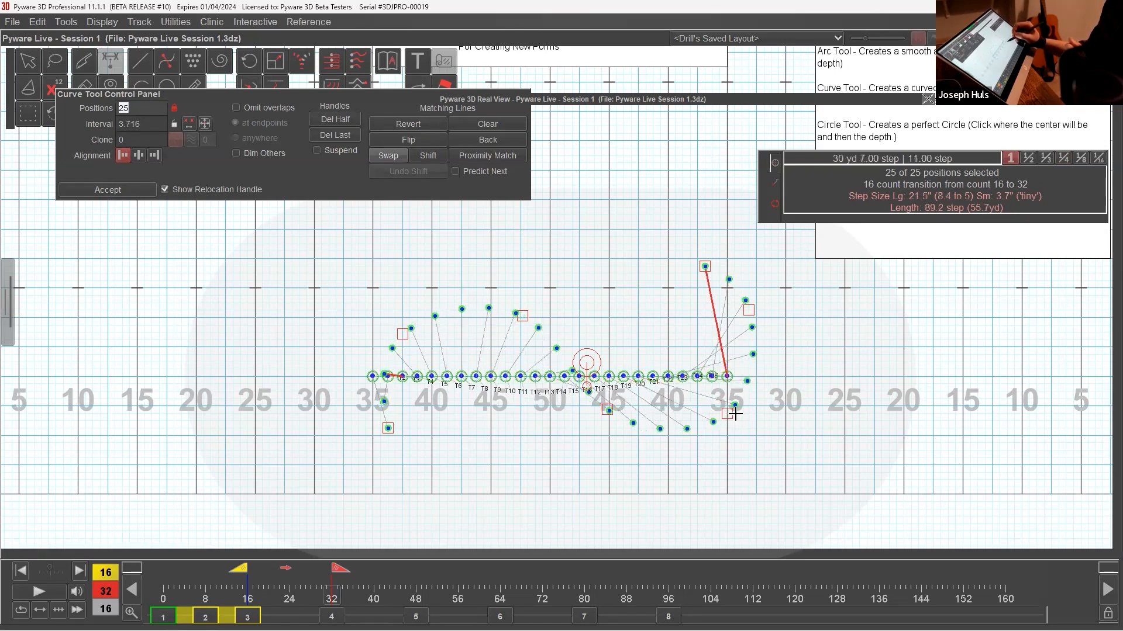
drag(749, 310, 746, 325)
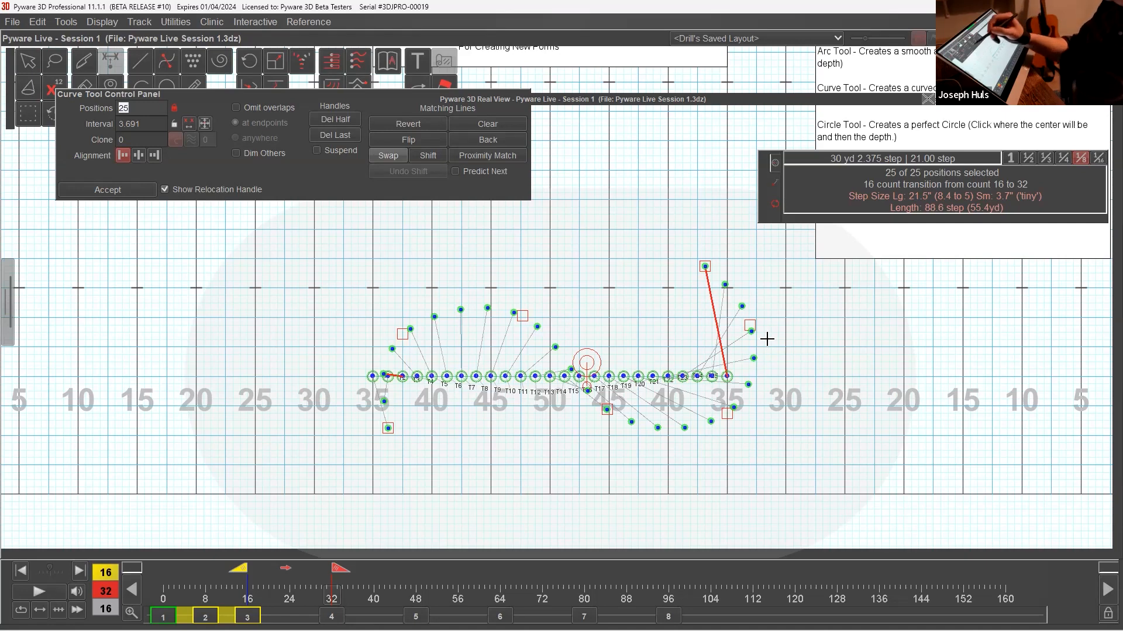
Move the curve control panel clear of the tools, set the interval to 3 steps, and accept the form.
click(152, 125)
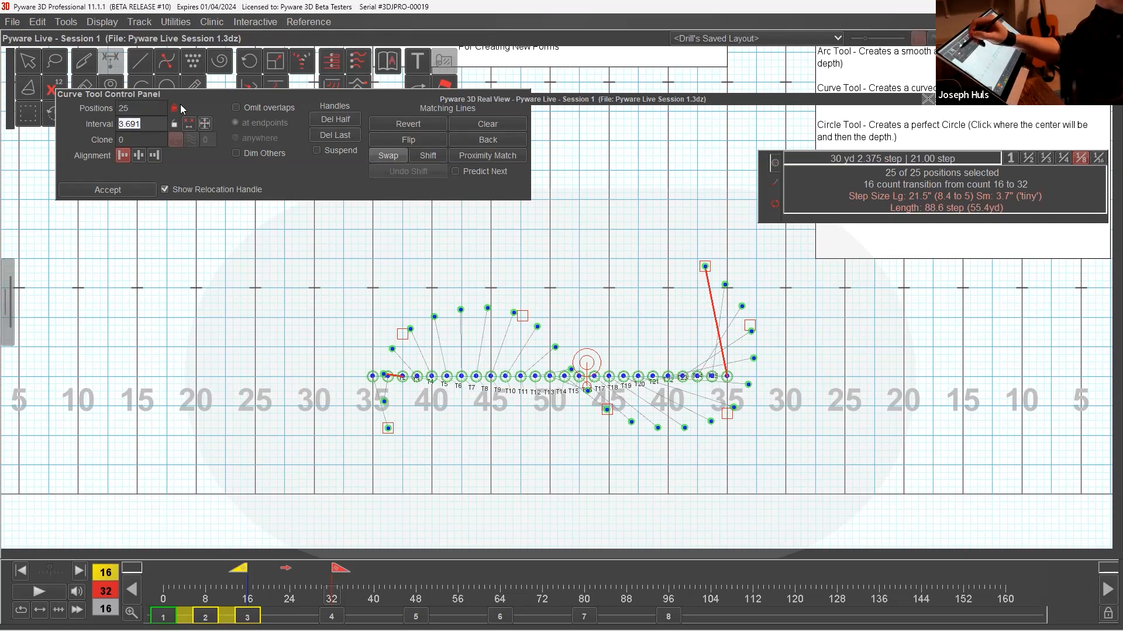
drag(179, 93, 170, 171)
text(3)
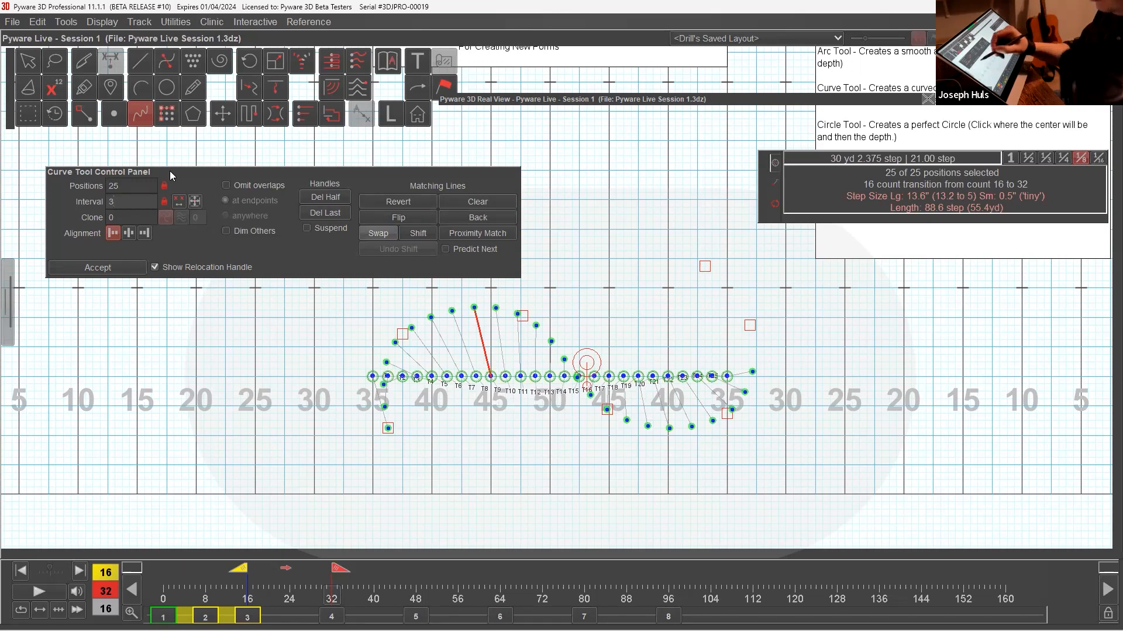
click(128, 268)
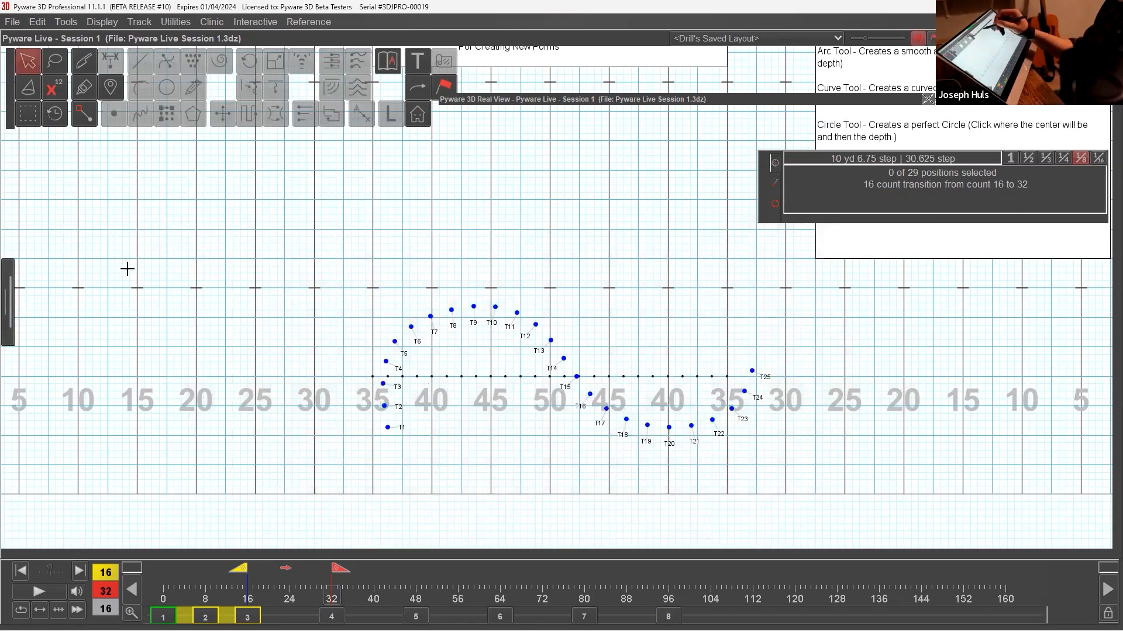
Open, move and enlarge the 3D view, play the transition into the curve, and collapse the view.
double_click(623, 99)
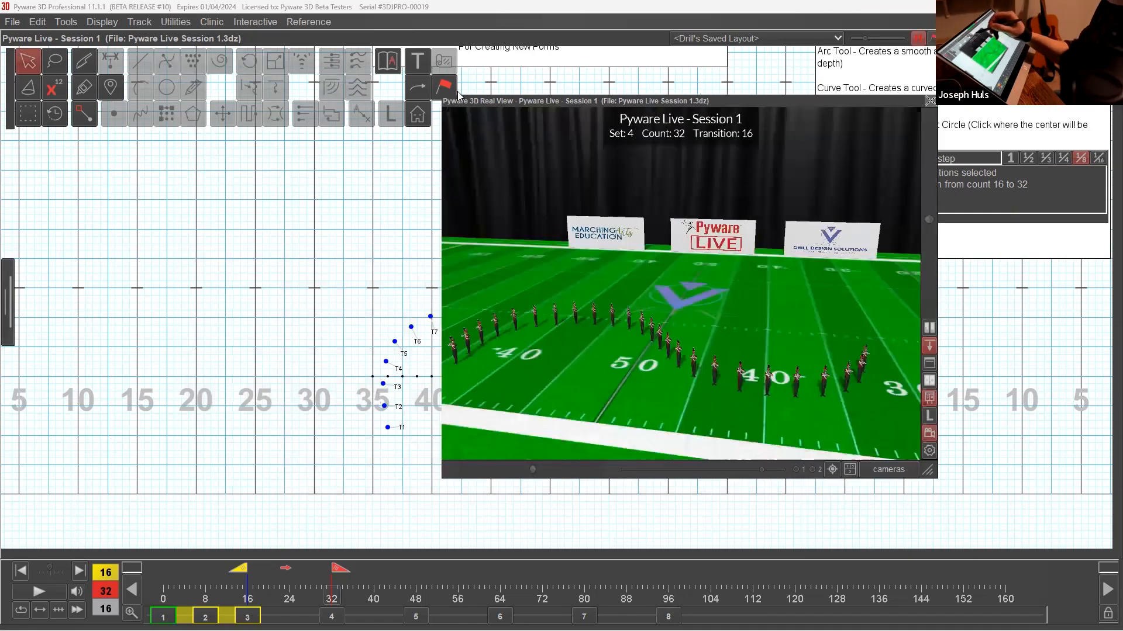
drag(459, 98, 179, 87)
drag(647, 460, 744, 484)
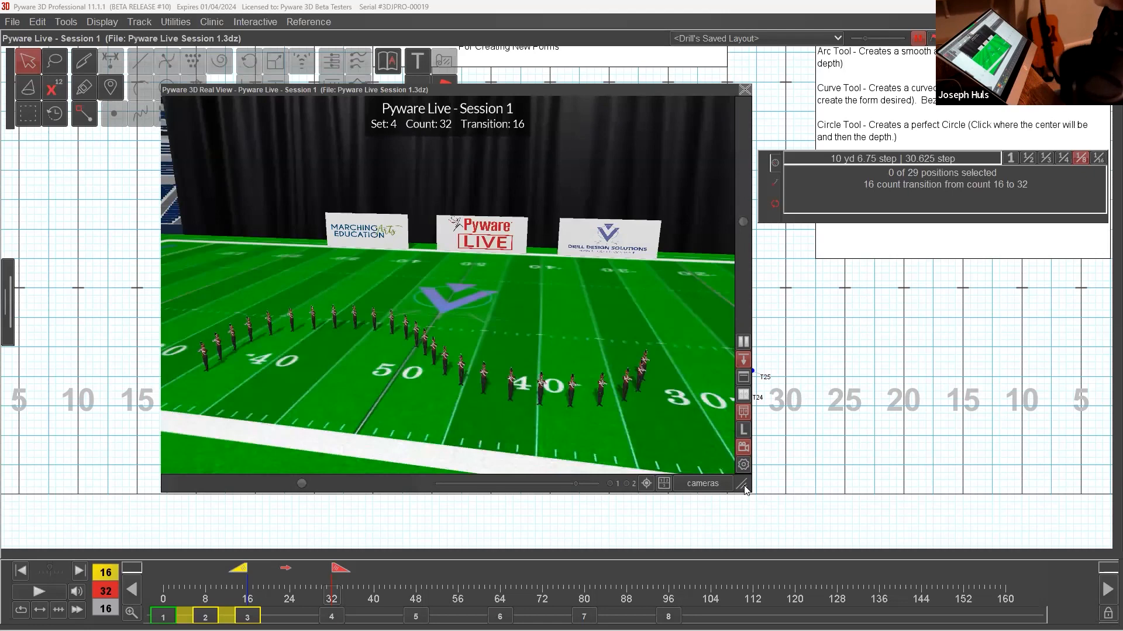
click(48, 592)
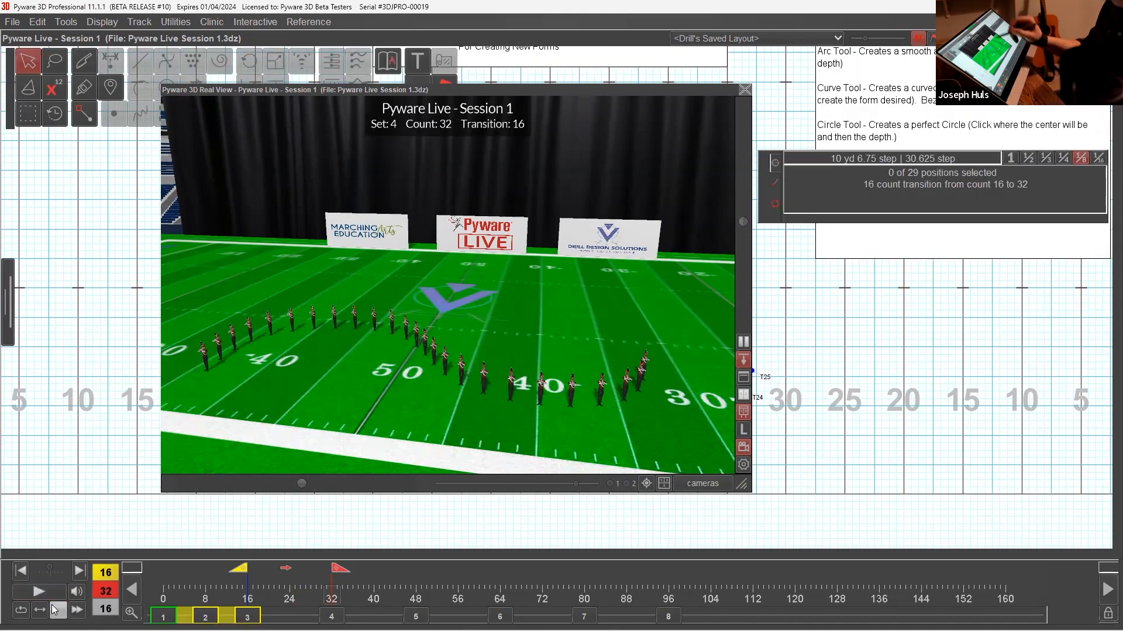
double_click(584, 93)
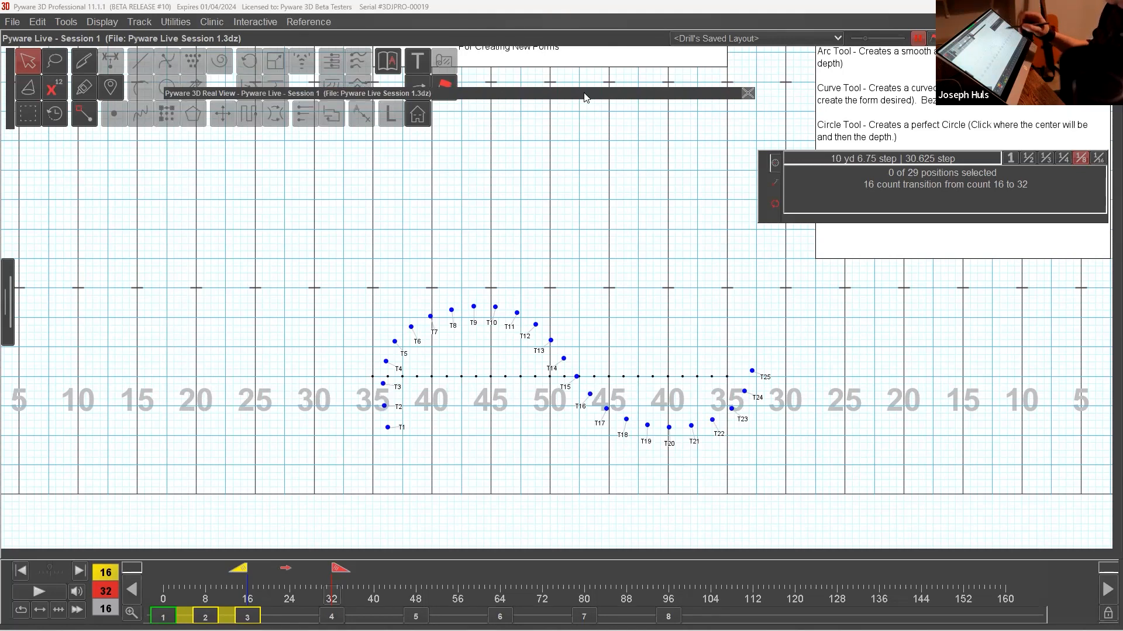
Try drawing a seven-point winding curve for the 25 selected performers with the Curve tool, pulling its sixth handle inward before abandoning it.
double_click(621, 410)
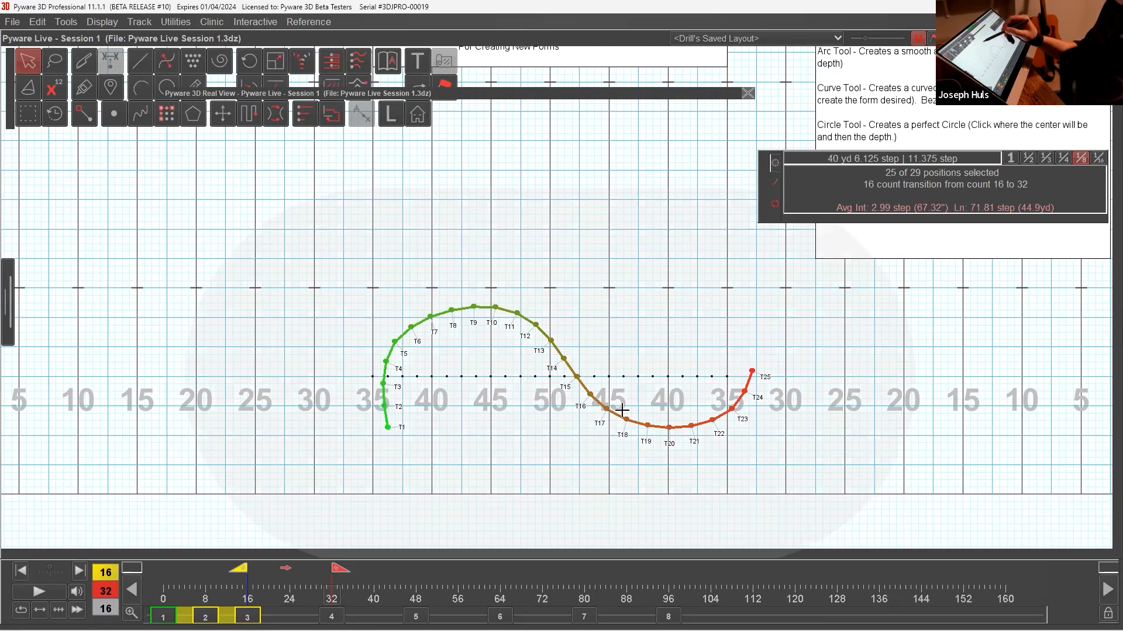
click(140, 114)
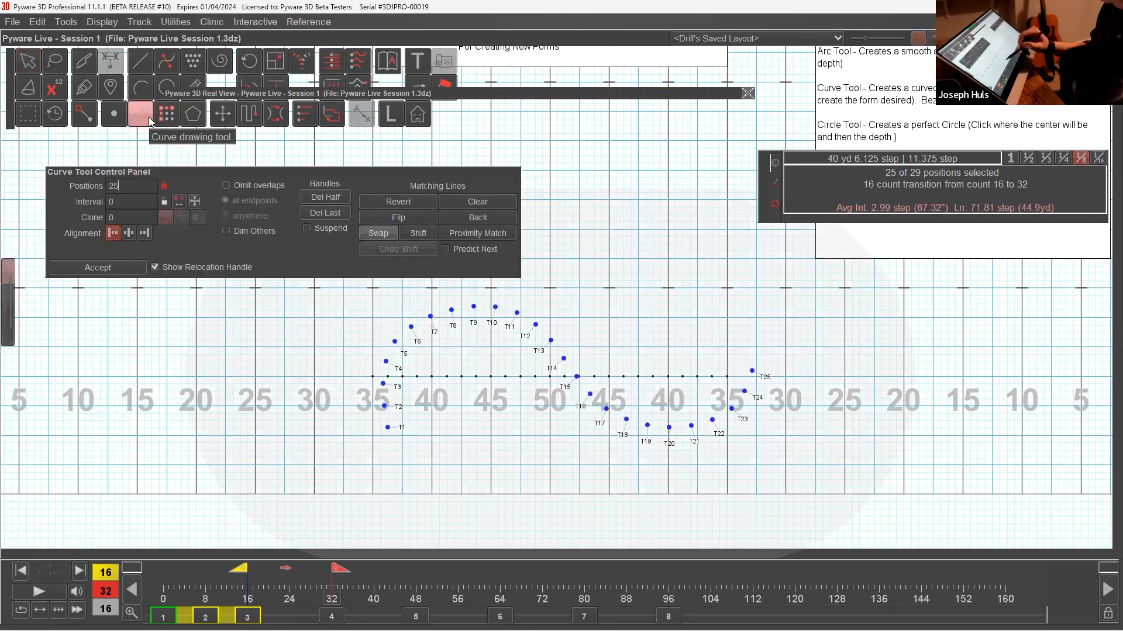
click(475, 483)
click(309, 436)
click(346, 303)
click(602, 279)
click(743, 419)
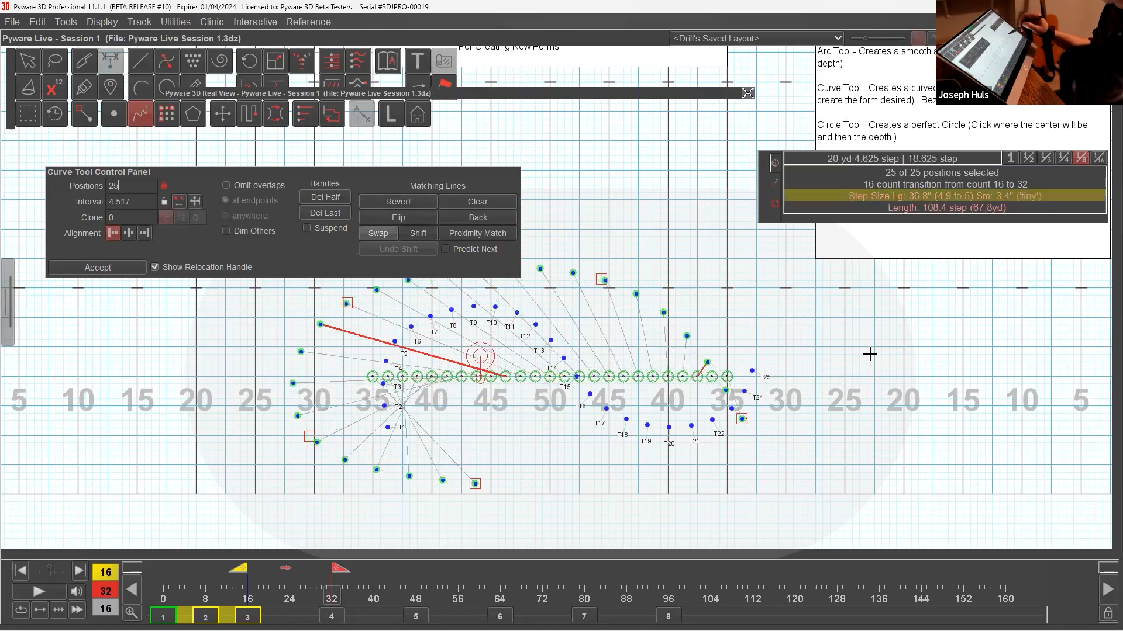
click(891, 313)
click(815, 243)
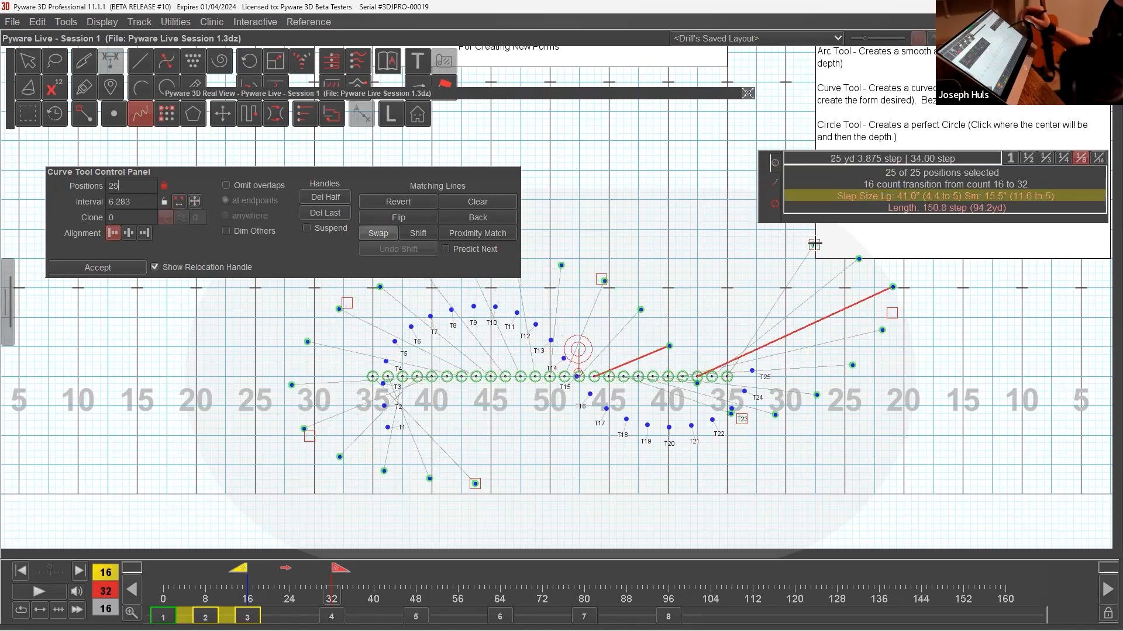
drag(891, 313, 859, 341)
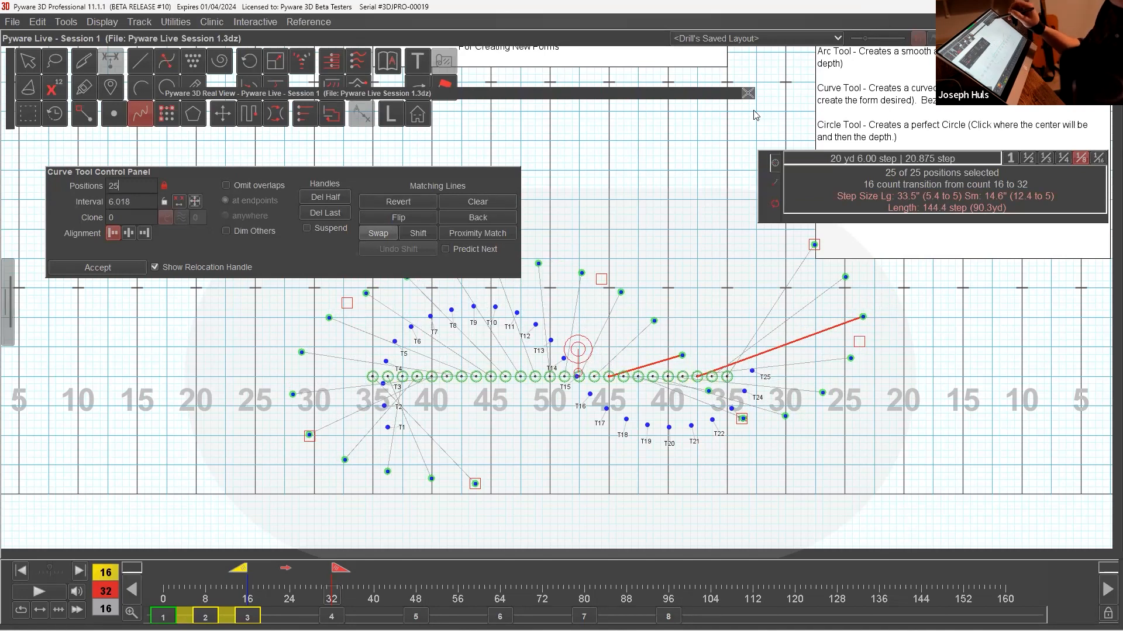
drag(761, 207, 754, 111)
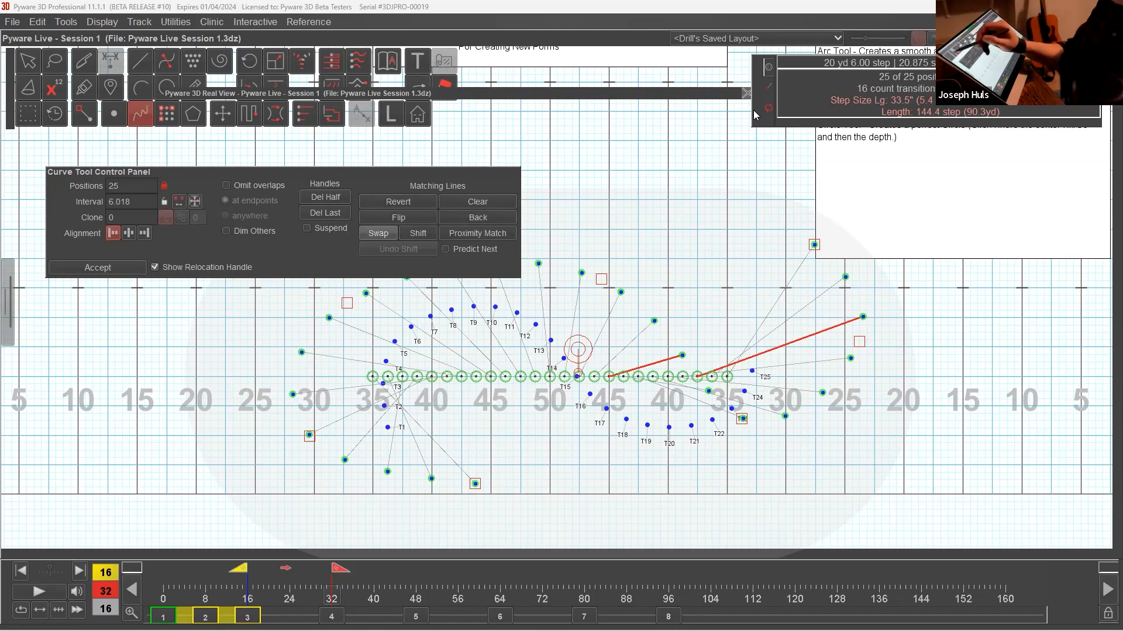
click(39, 59)
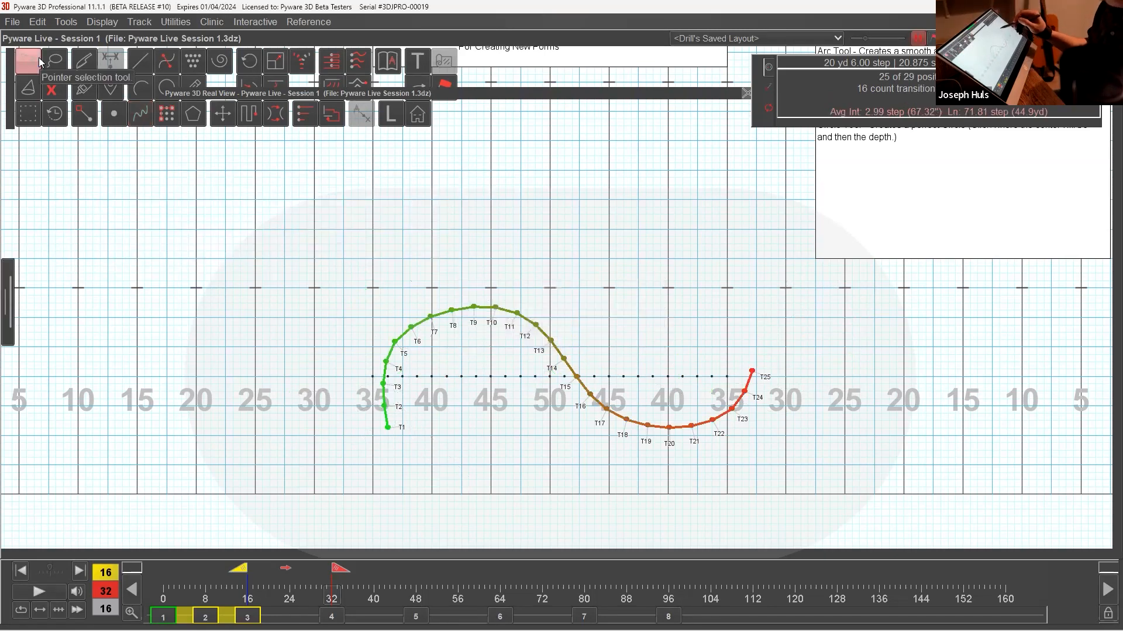
Delete the selected performers' transition between counts 16 and 32 and reposition the position information window.
click(39, 22)
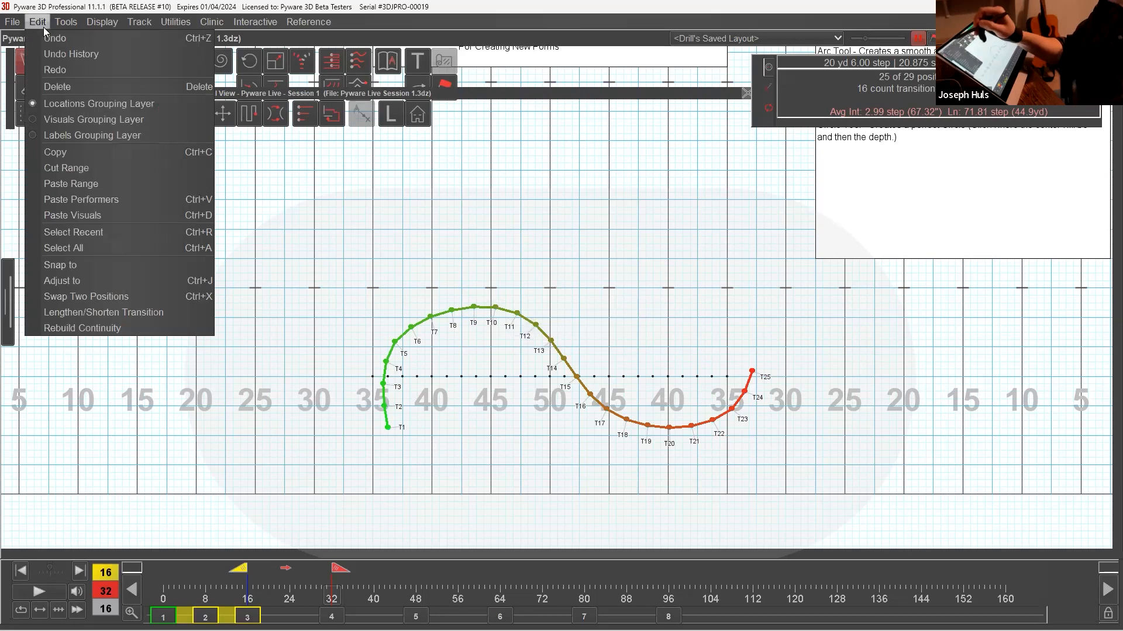
click(90, 87)
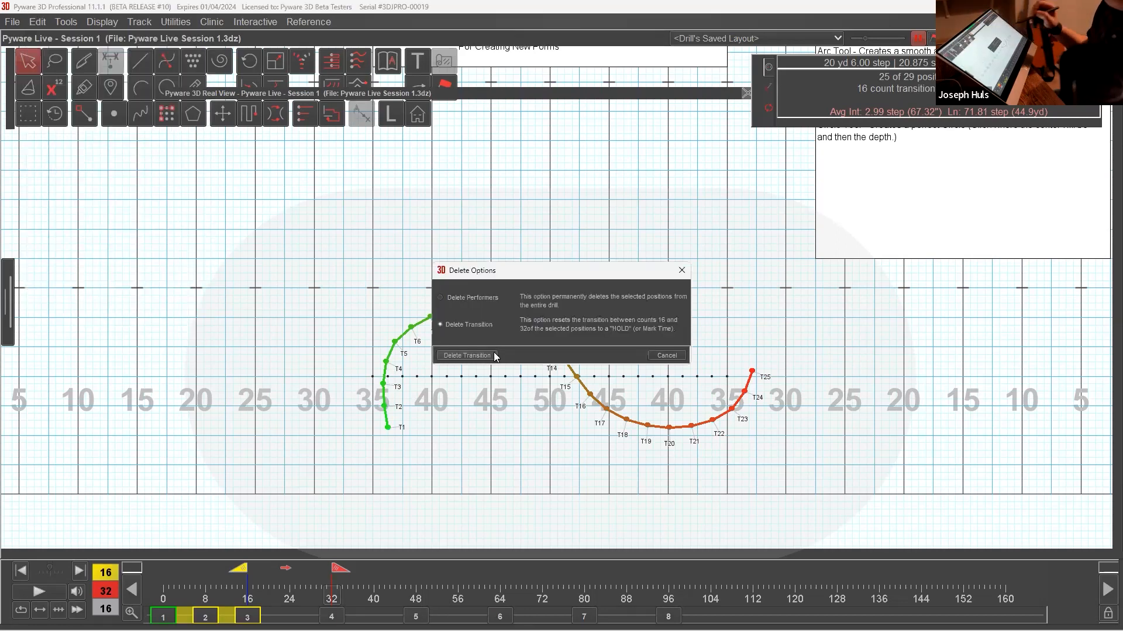
click(495, 358)
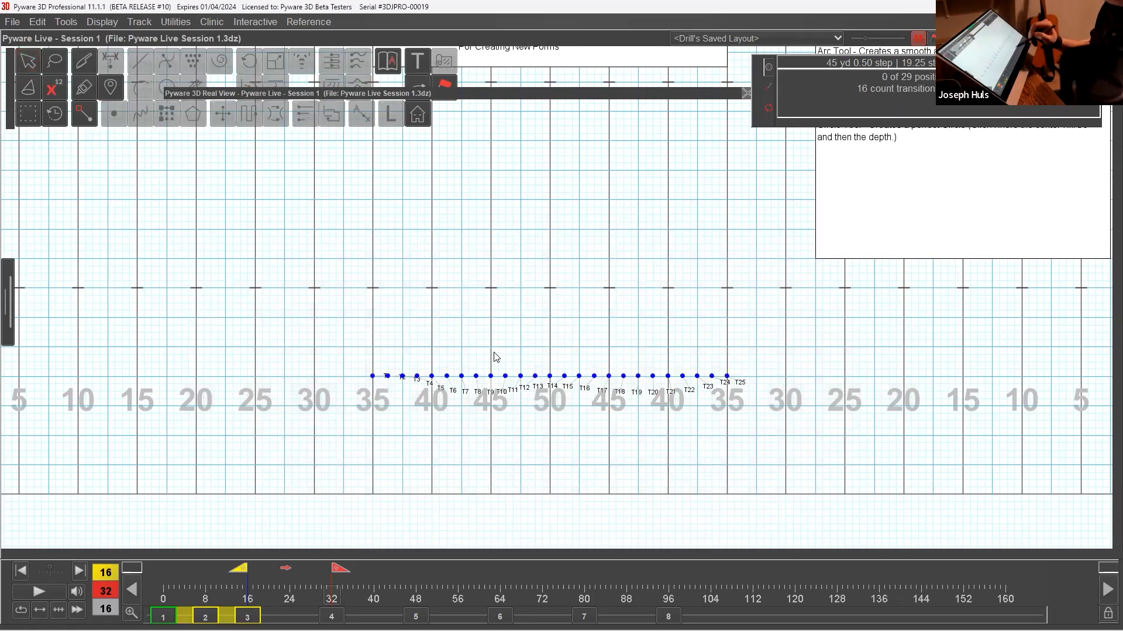
drag(753, 124, 751, 162)
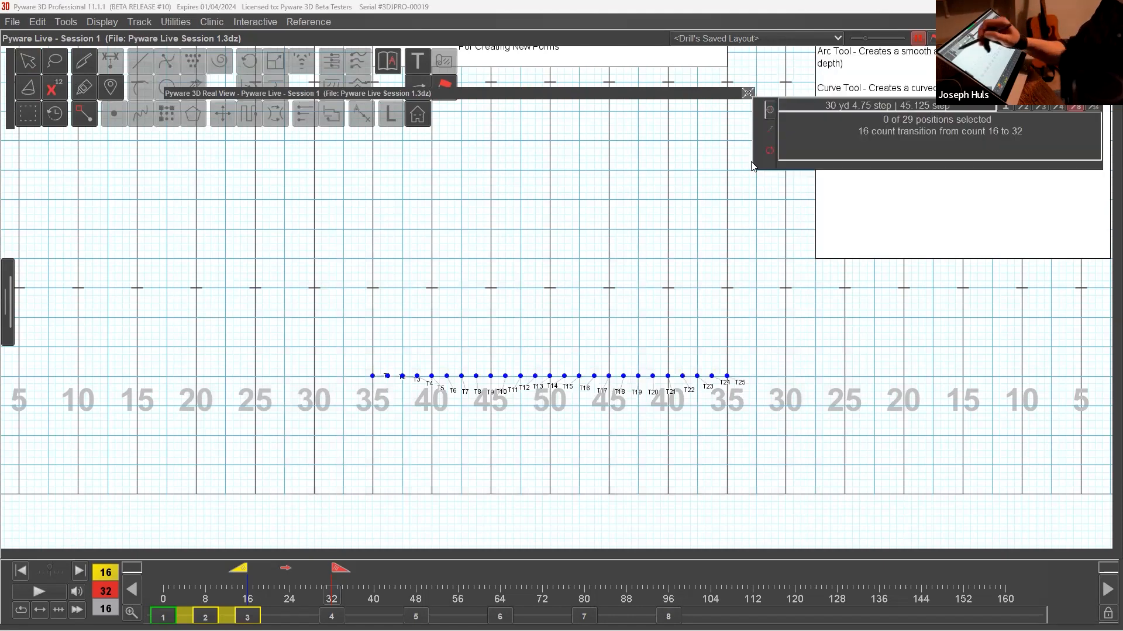
Select the whole line of 25 performers and open the grouping controls, comparing Knife with Glue and settling on Glue.
double_click(37, 66)
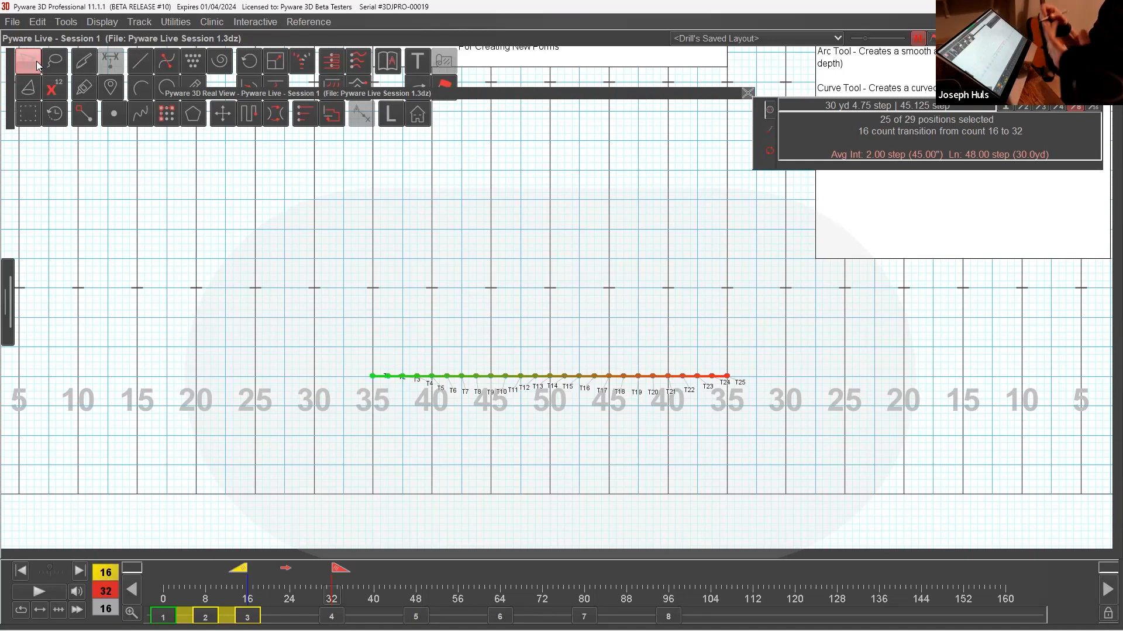
click(89, 87)
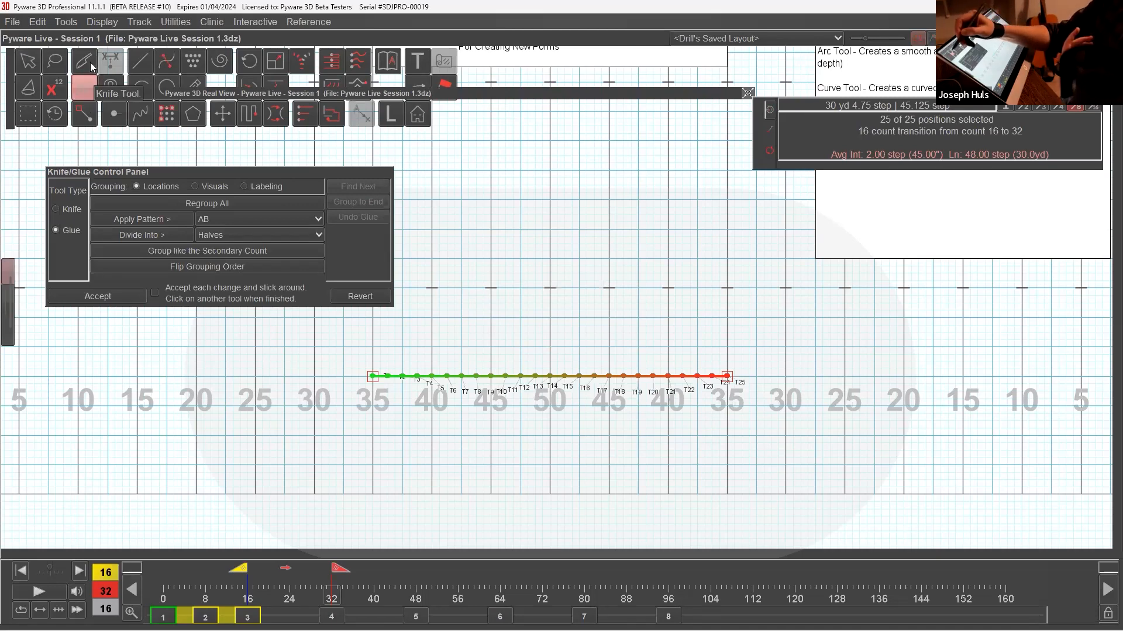
click(88, 62)
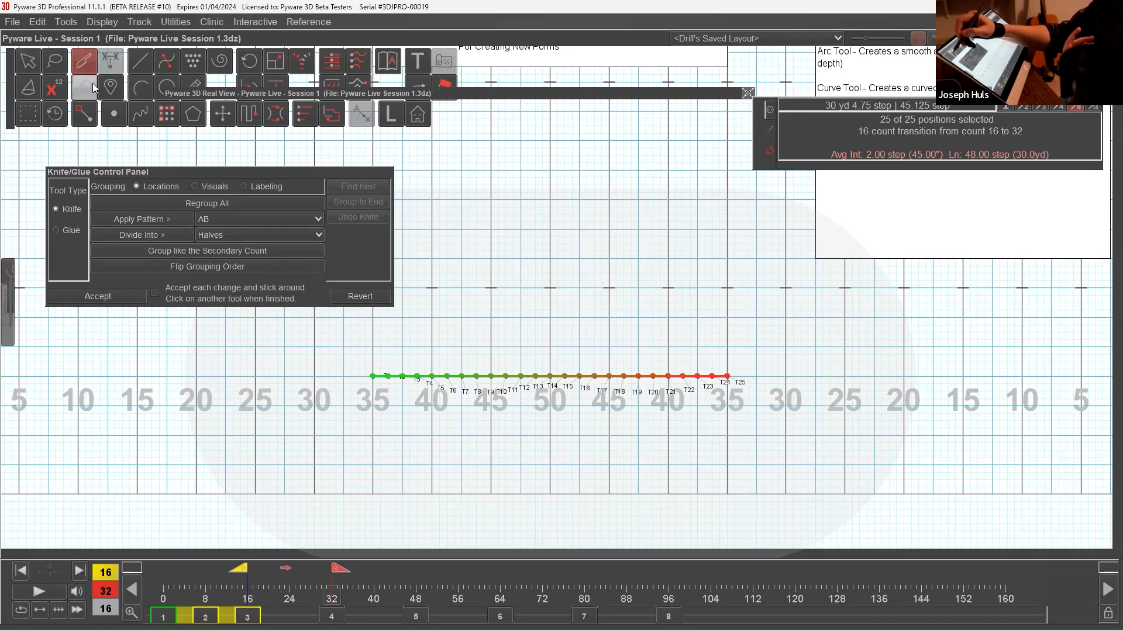
click(91, 85)
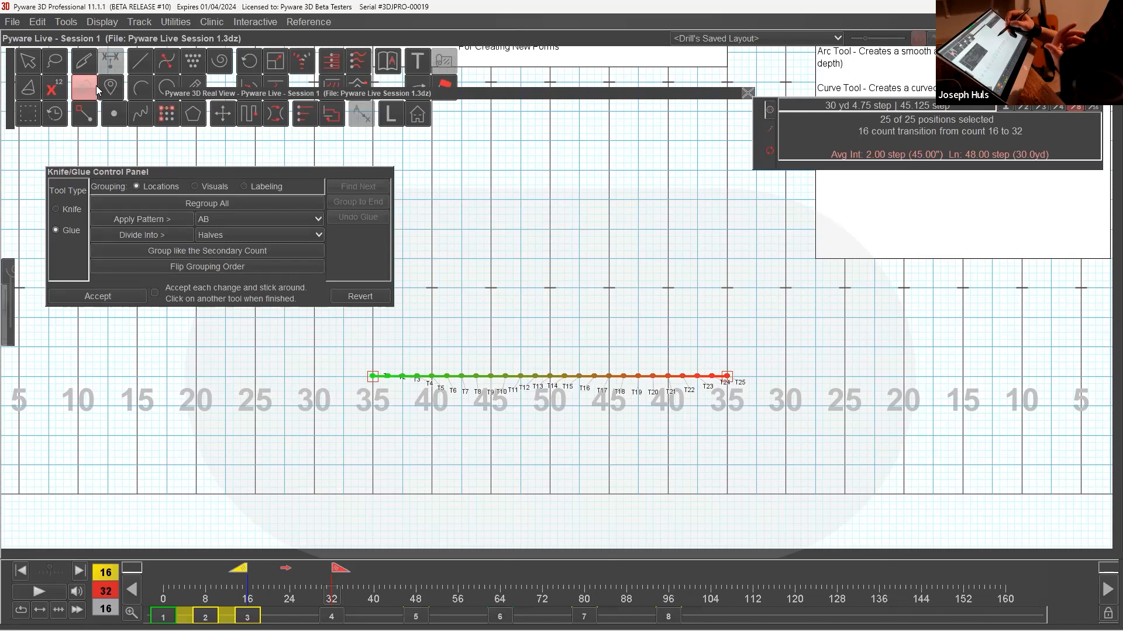
Try flipping the line's grouping order and regrouping all performers, and revert these changes.
click(242, 269)
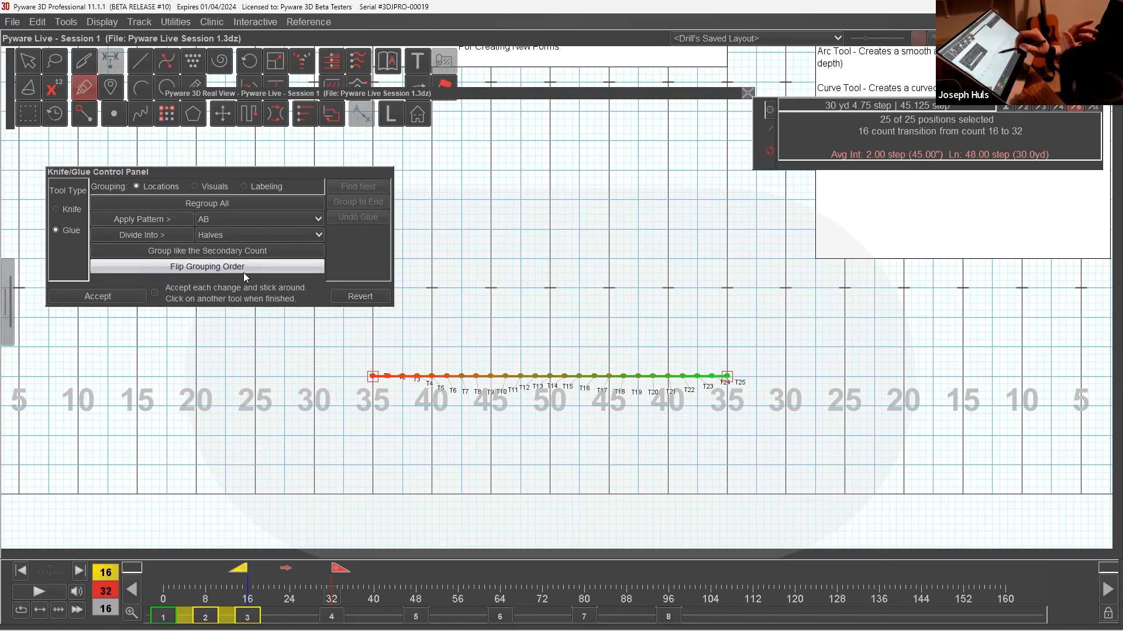
click(311, 204)
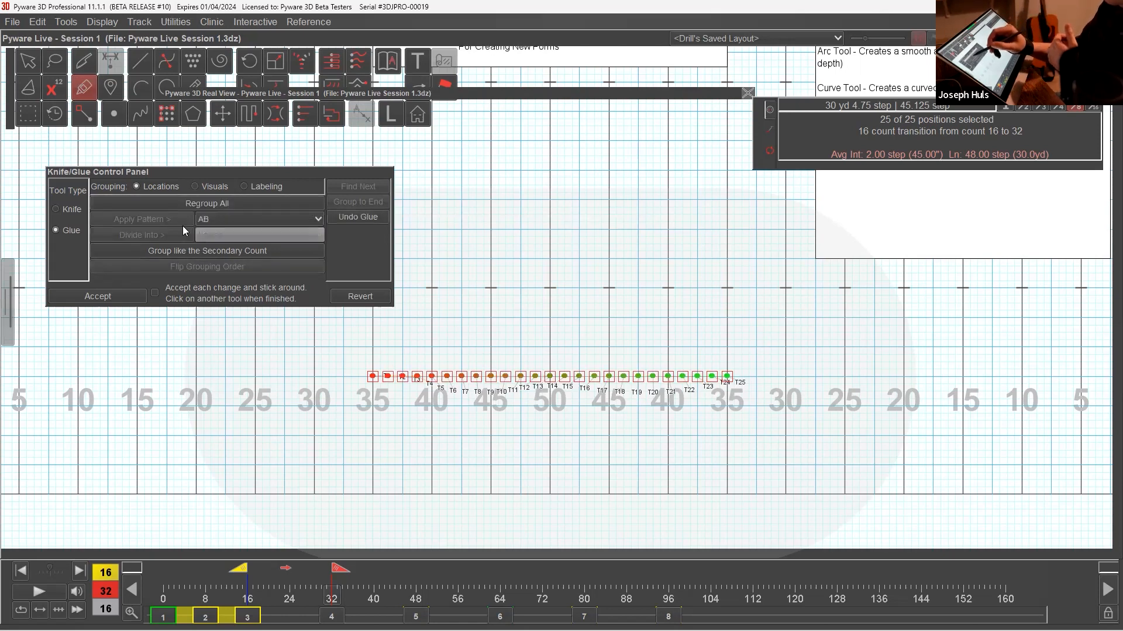
click(385, 296)
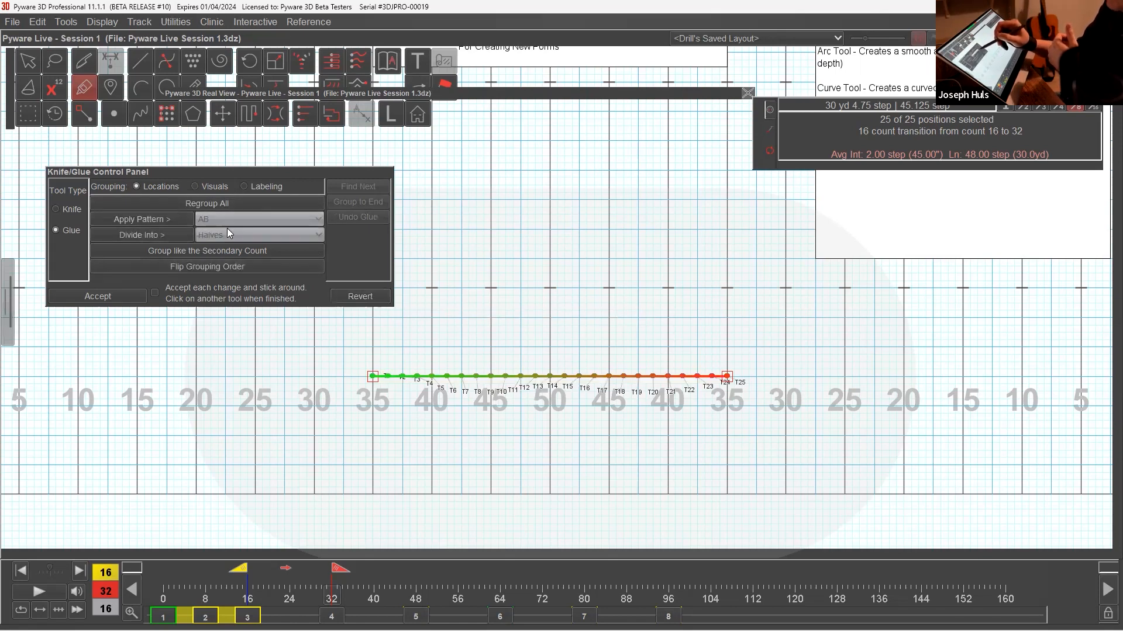
Apply the AB pattern to regroup the line into alternating performers, and select each group to check it.
click(186, 225)
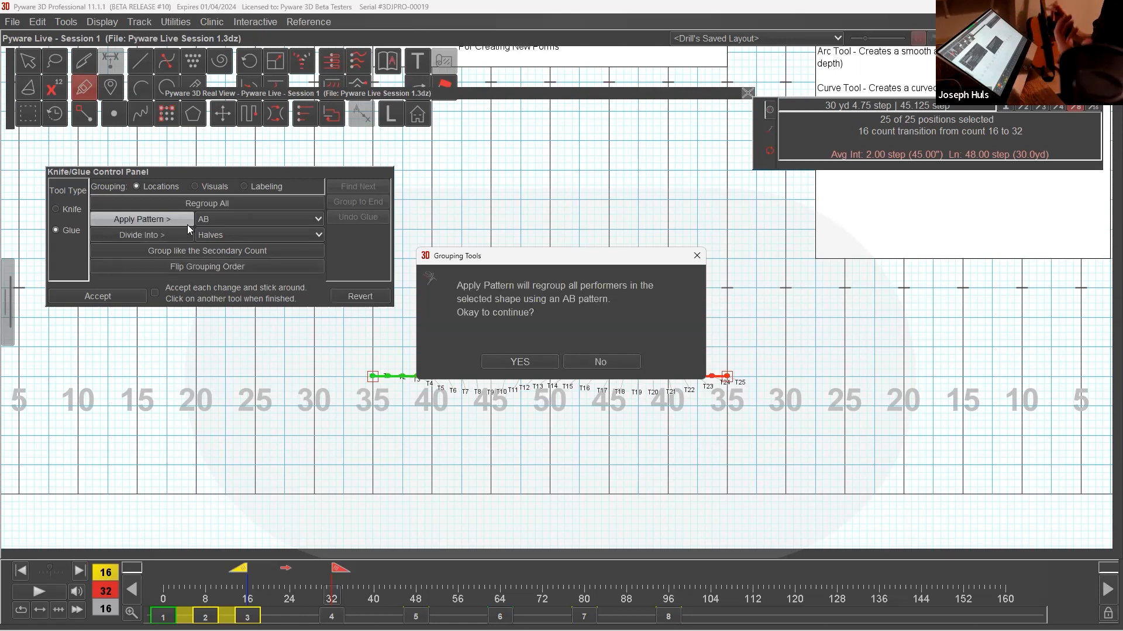
click(552, 362)
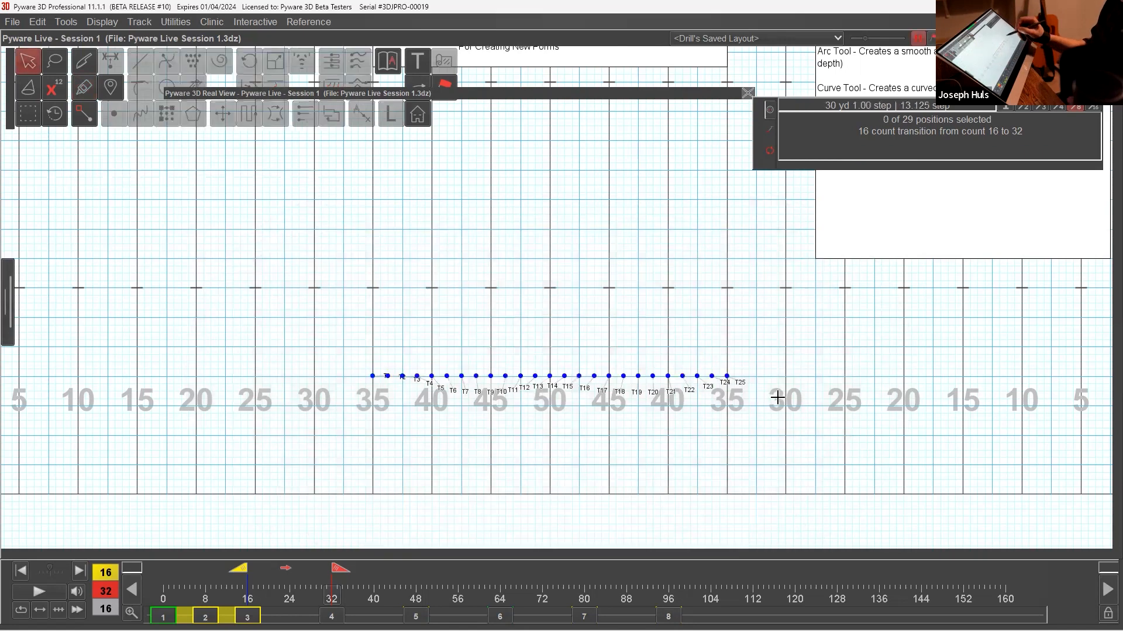
click(715, 373)
click(372, 376)
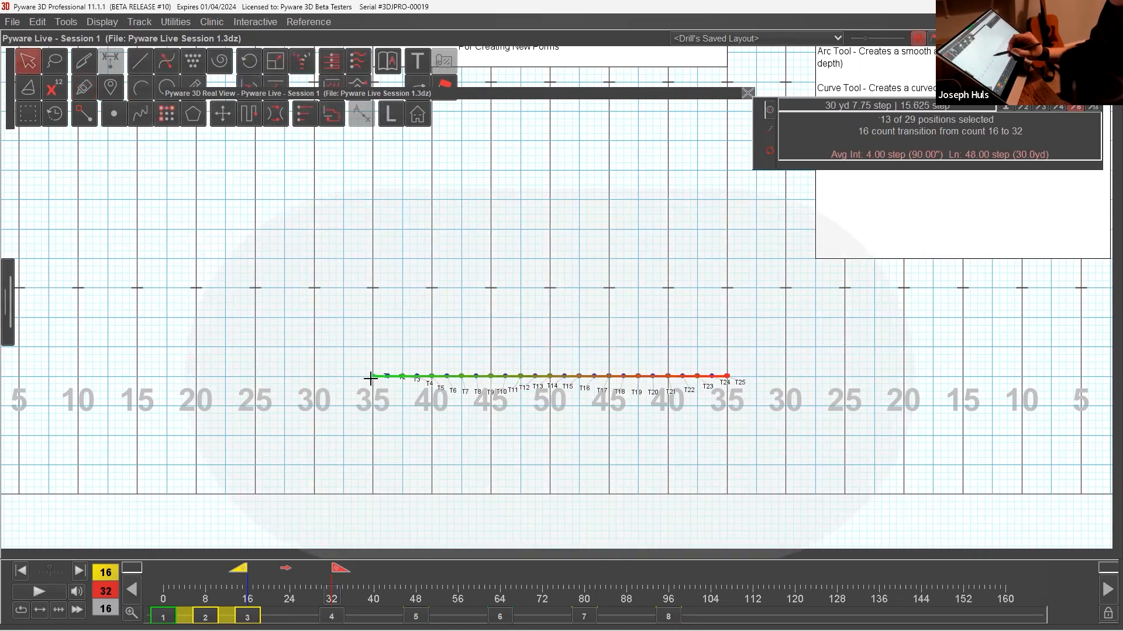
Select the even-numbered performers T2 to T24 and push them about 2.6 yards toward the back of the field.
click(709, 377)
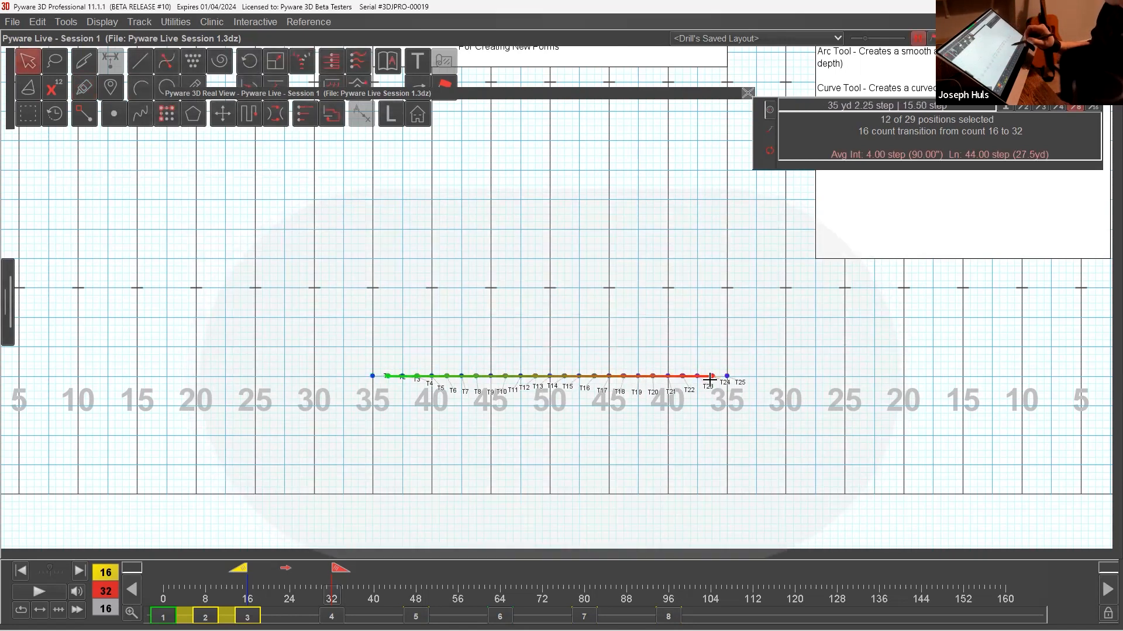
click(225, 116)
drag(716, 373, 717, 343)
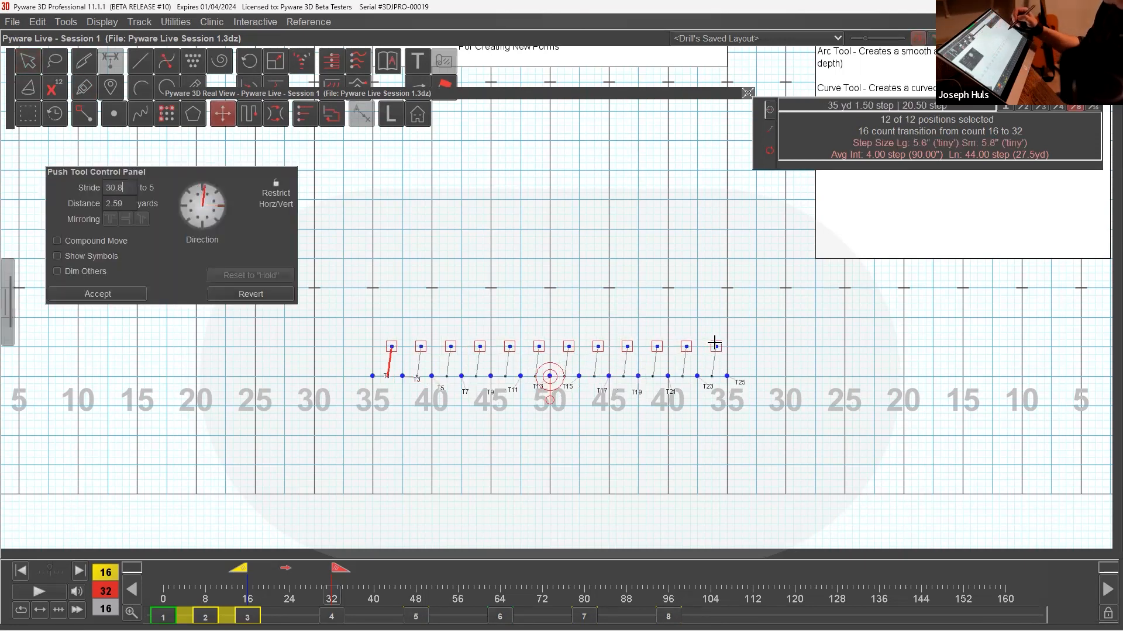
click(131, 298)
Check the selection of the separate rows, select both together, and delete their transition between counts 16 and 32.
drag(630, 366, 664, 393)
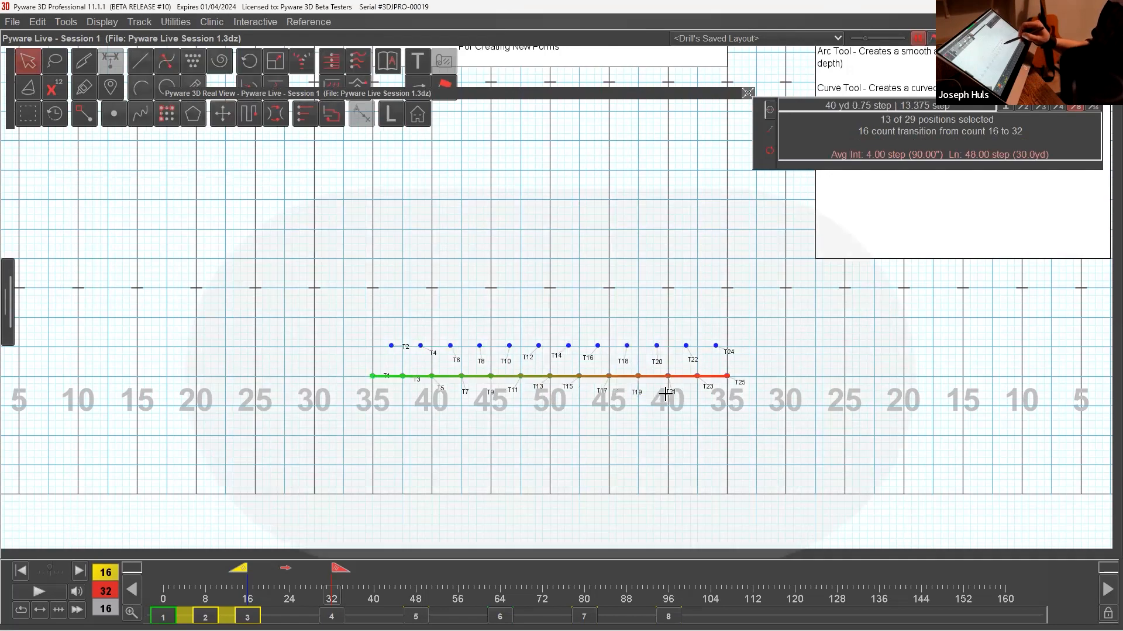
drag(621, 339, 646, 362)
drag(473, 358, 517, 401)
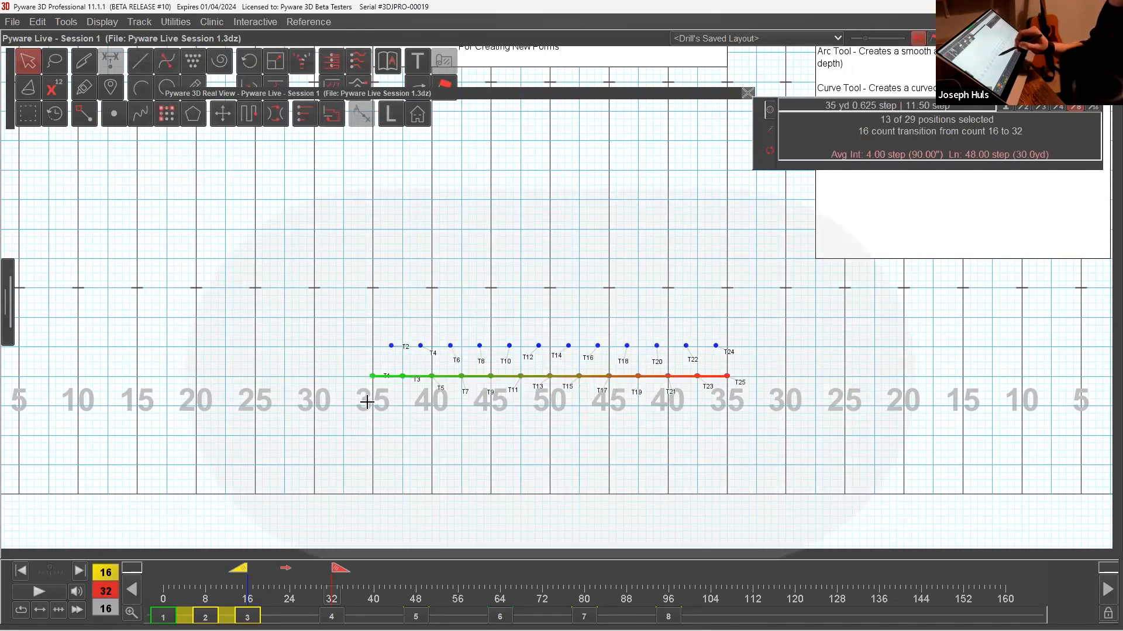
drag(521, 323, 610, 405)
click(38, 22)
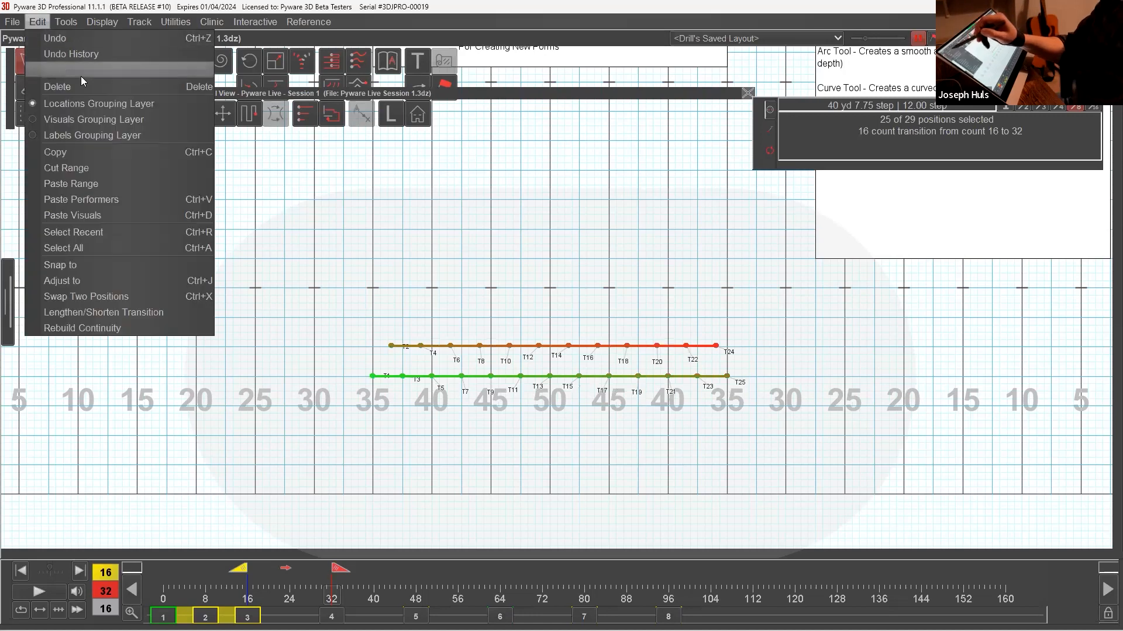
click(82, 87)
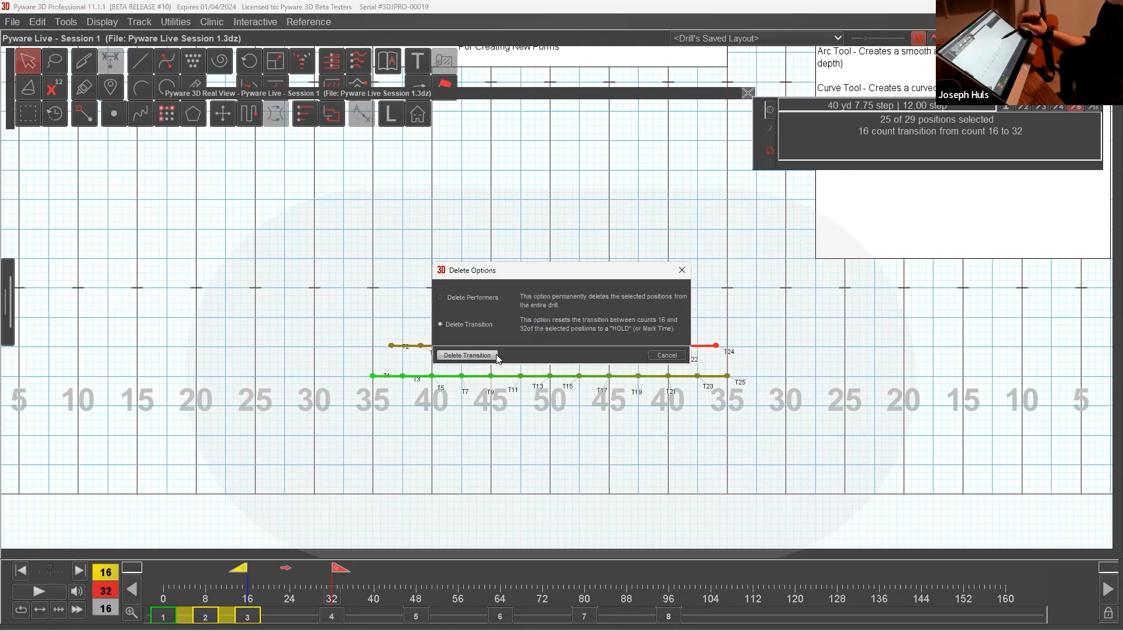
click(497, 356)
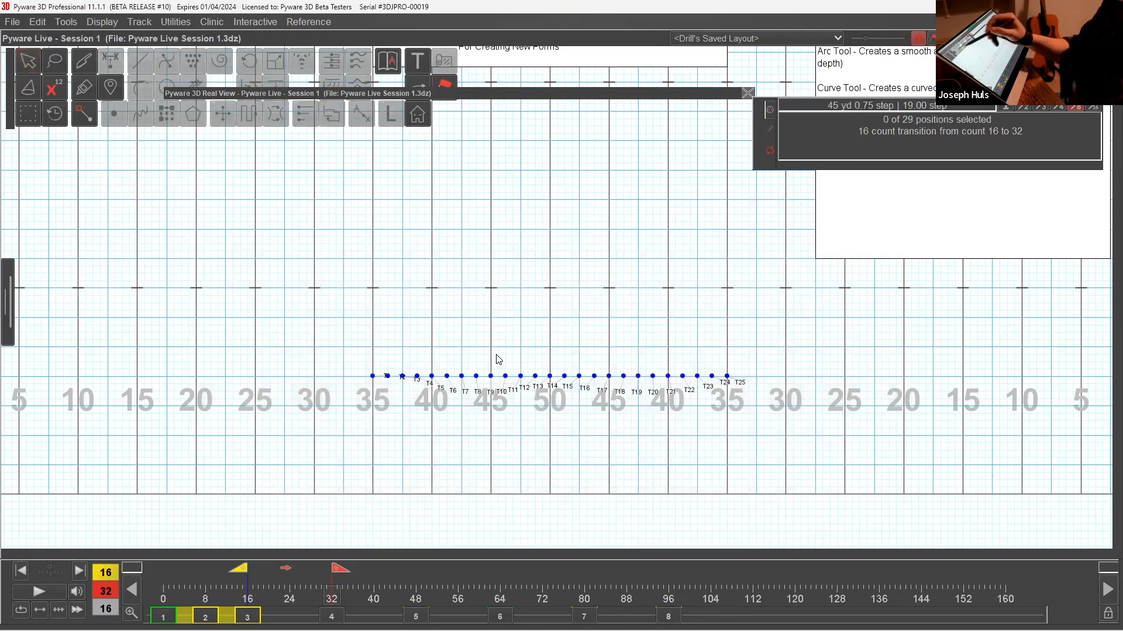
Select both alternating groups and use the Glue tool to group them like the secondary count.
click(32, 66)
drag(523, 327, 629, 438)
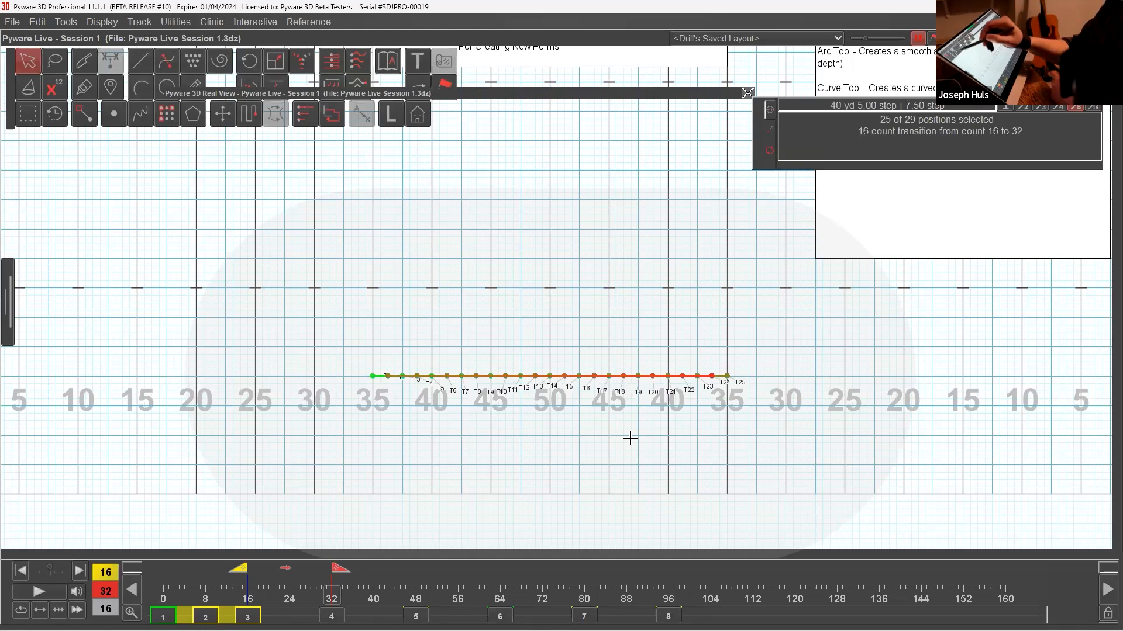
click(88, 89)
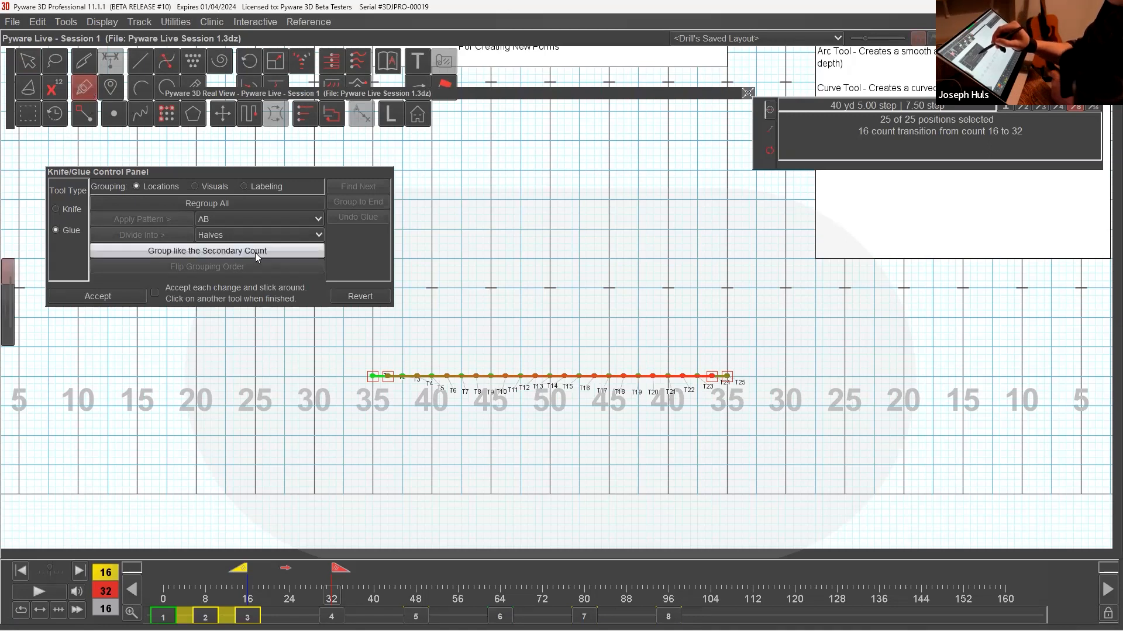
click(274, 253)
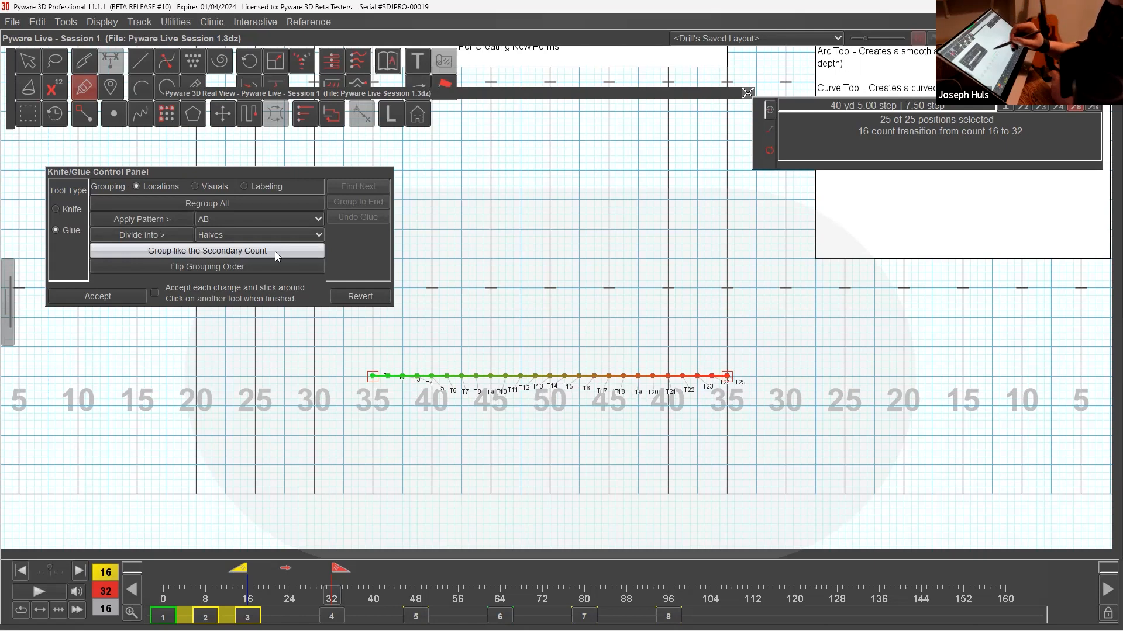
Clear the line's grouping with Regroup All, glue the performers together from T25 across to T1, and accept.
click(308, 202)
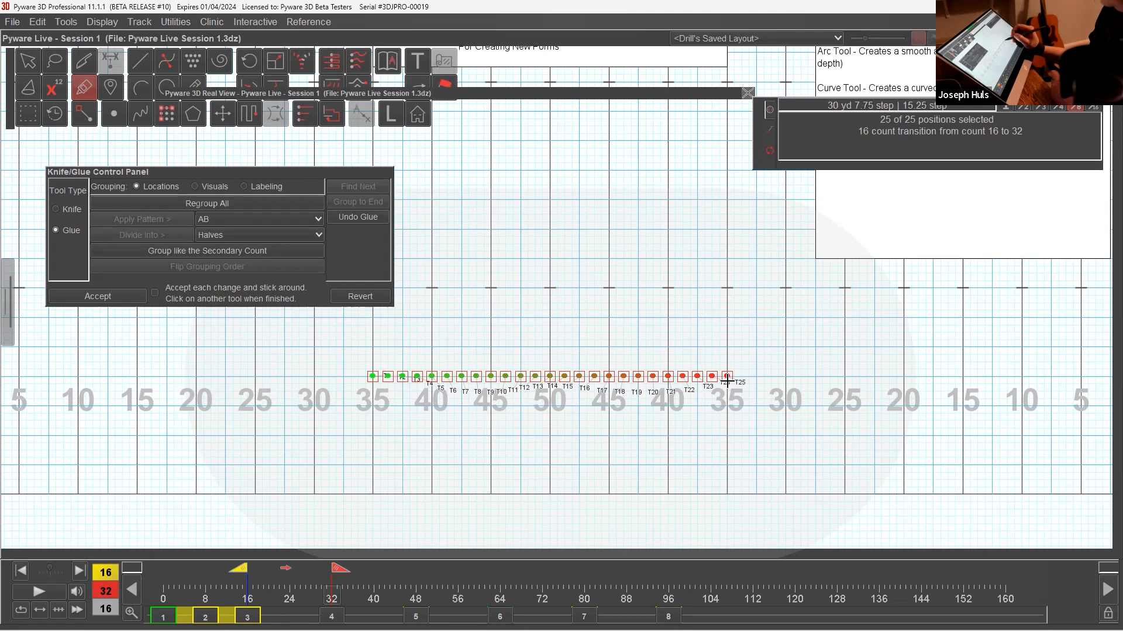
drag(727, 377, 368, 377)
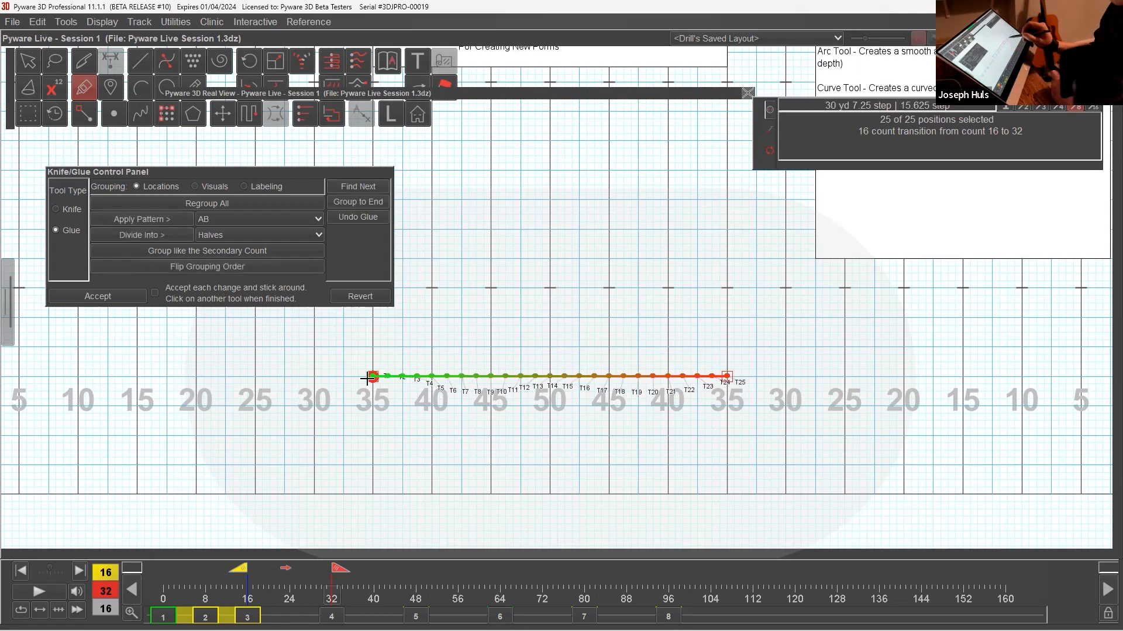
click(124, 303)
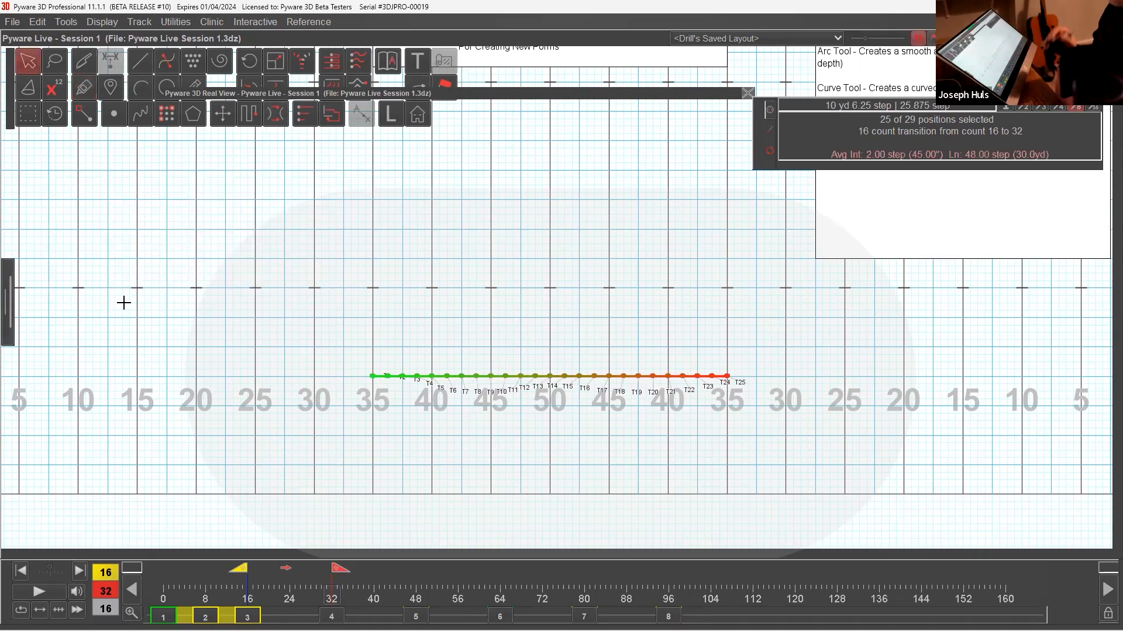
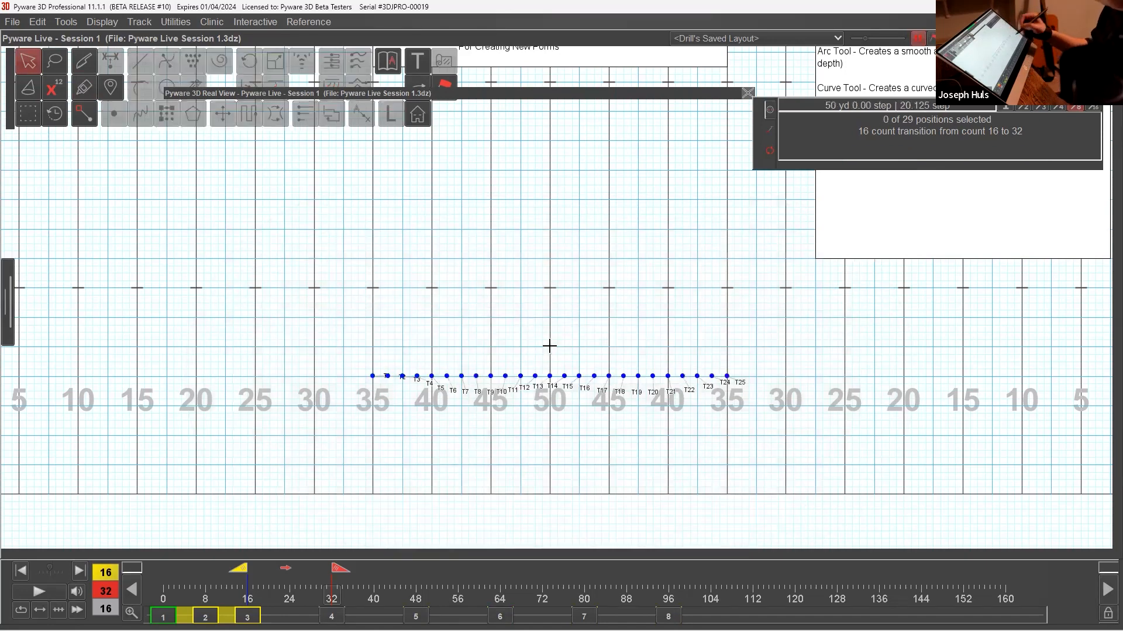
Draw a circle for the 25 performers with the Circle tool, centred on the 50-yard line with a radius of about 12 steps.
click(169, 84)
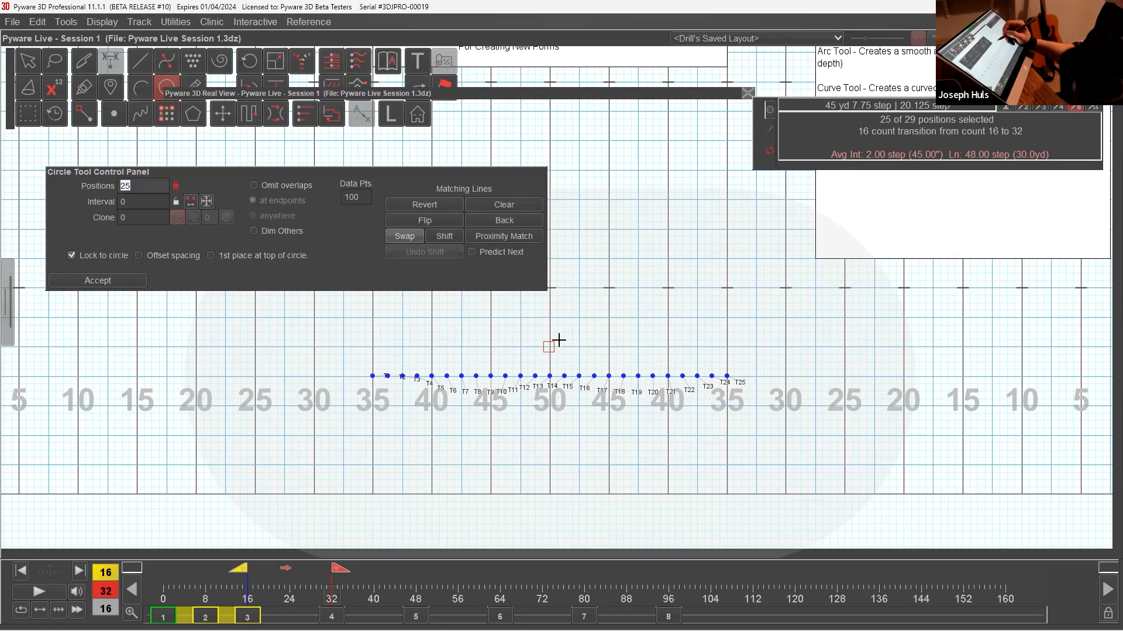
drag(544, 173, 499, 139)
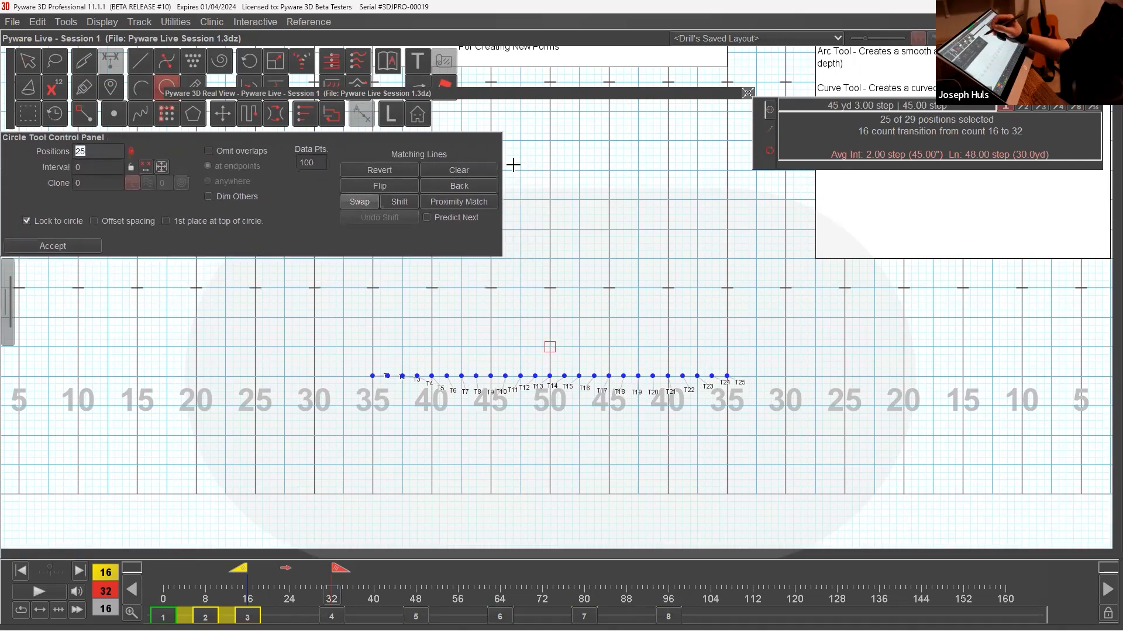
click(549, 261)
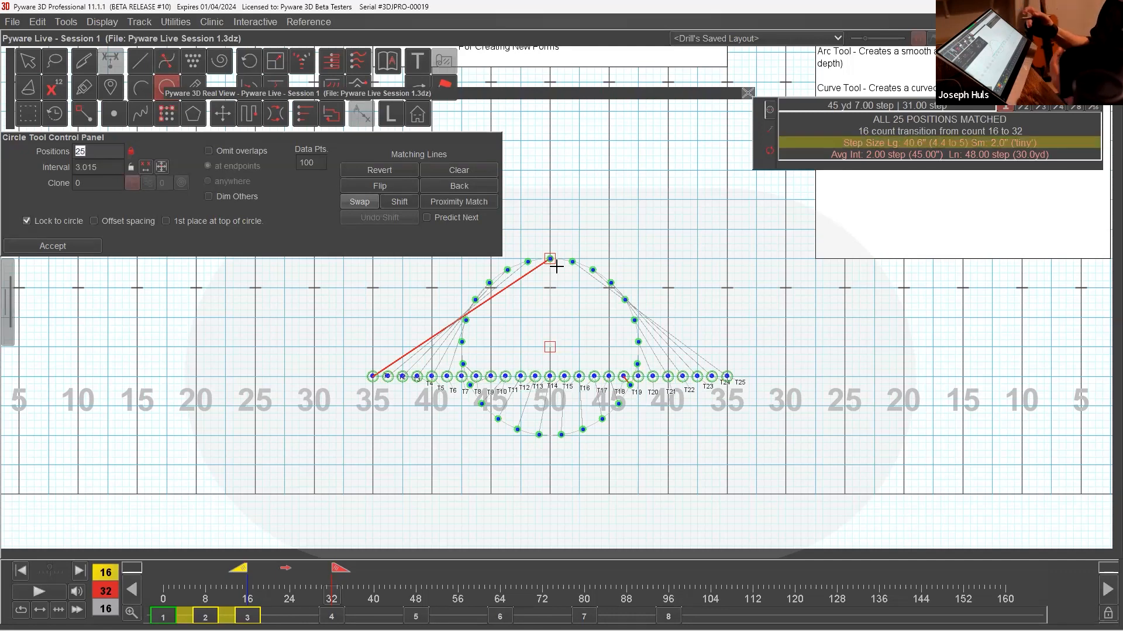
Clear the circle's matching lines and try matching its positions one by one, alternating through the line outward from T13 and back.
click(495, 171)
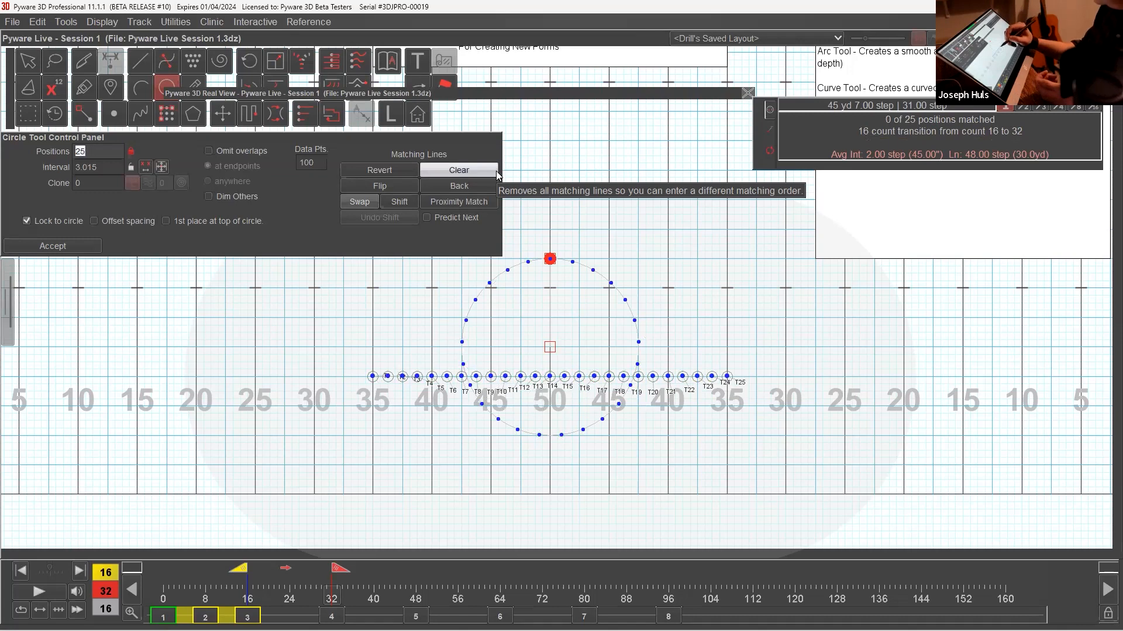
click(551, 377)
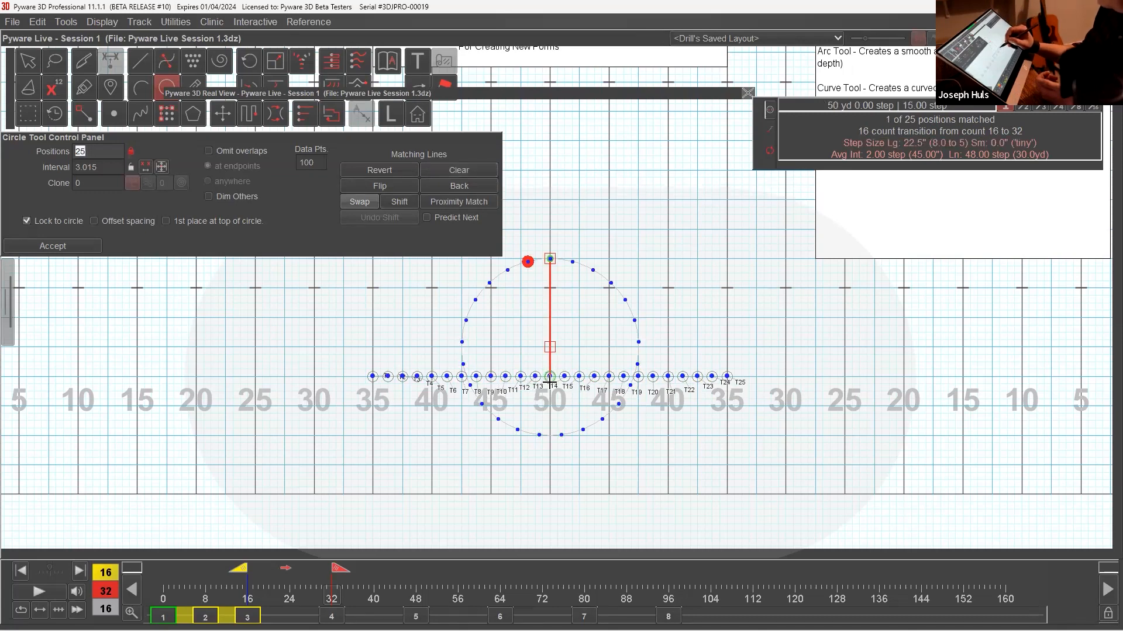
click(522, 378)
click(491, 377)
click(462, 377)
click(433, 378)
click(404, 378)
click(373, 380)
click(388, 379)
click(417, 378)
click(446, 378)
click(476, 378)
click(506, 378)
click(535, 378)
click(565, 379)
click(594, 378)
click(623, 379)
click(652, 379)
click(682, 378)
click(712, 378)
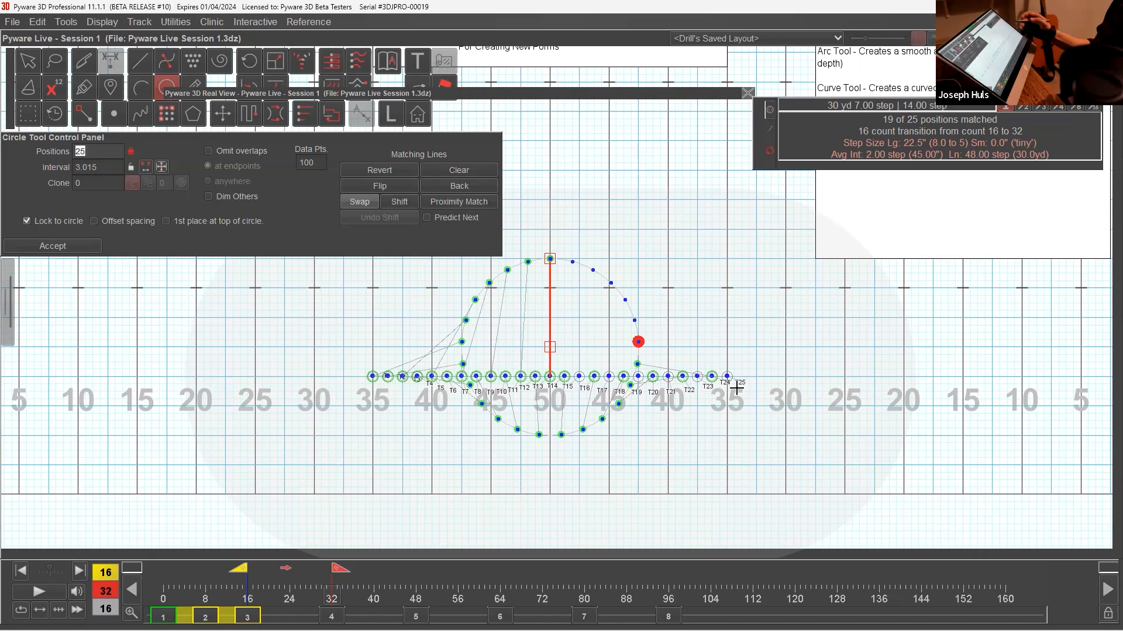
click(726, 377)
click(712, 377)
click(668, 378)
click(638, 377)
click(623, 377)
click(579, 378)
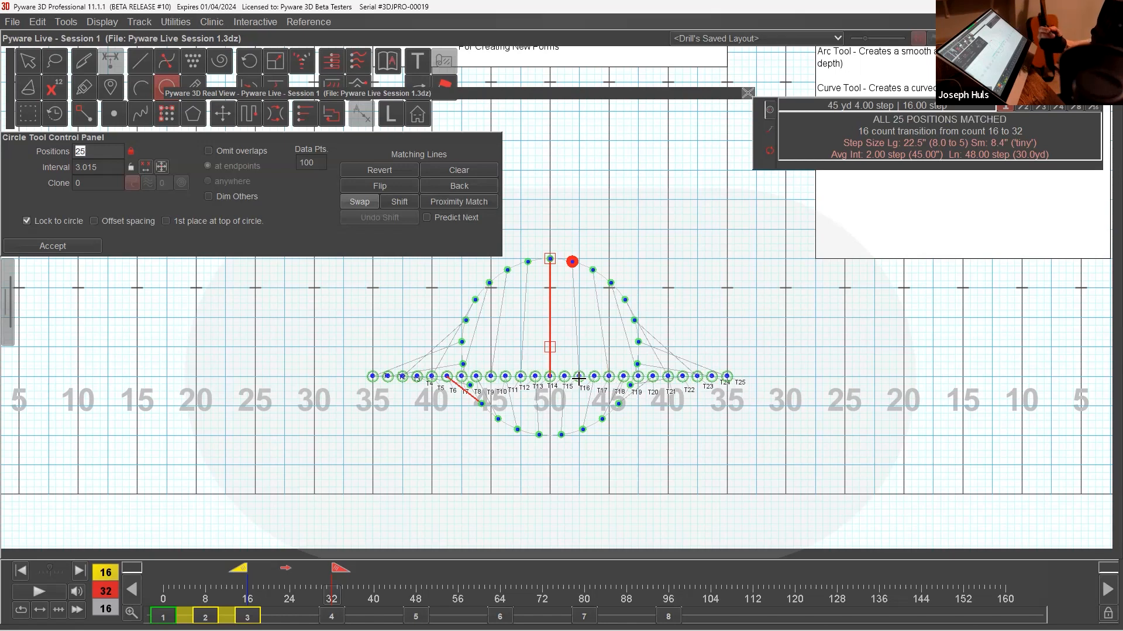
Clear the matching lines, rematch the circle's positions in continuous runs along the line starting from T13, and accept the circle.
click(459, 170)
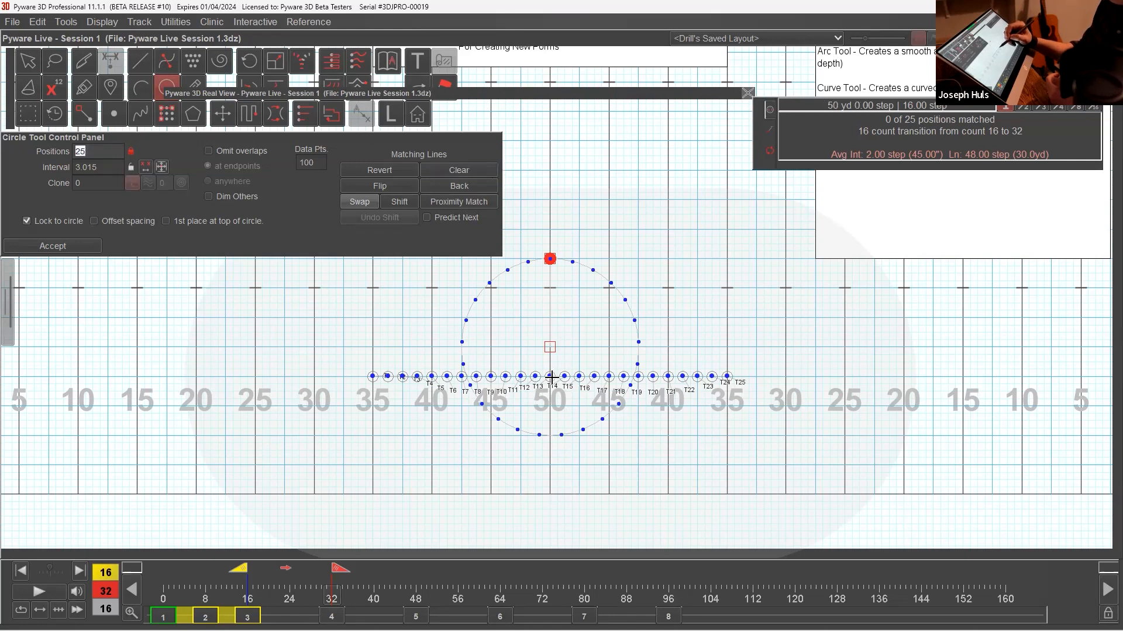
drag(552, 377, 372, 377)
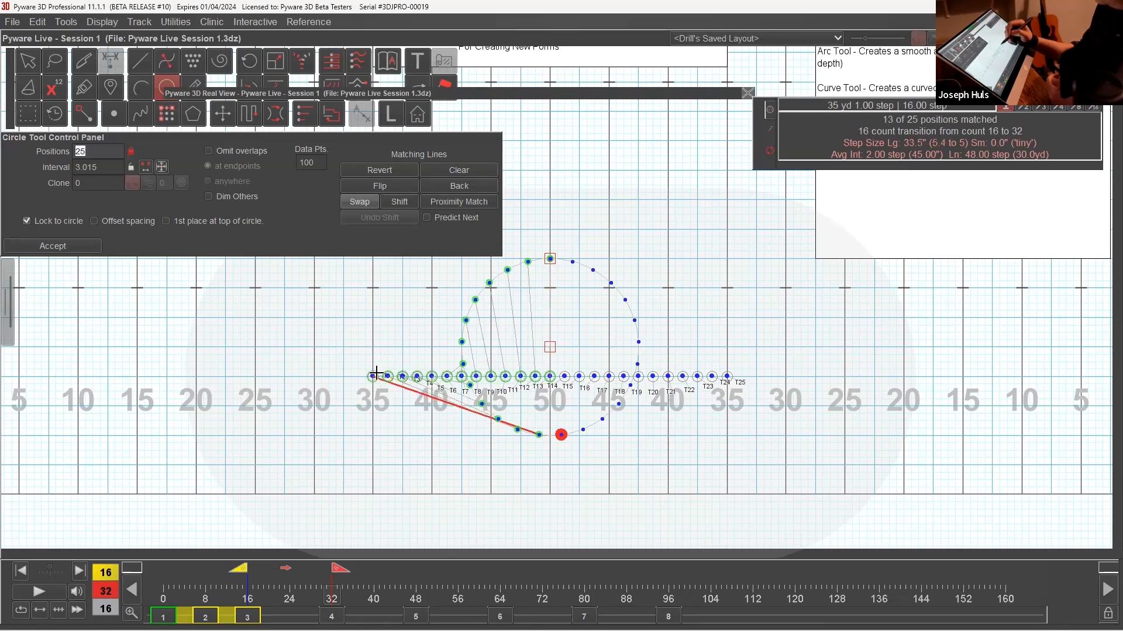
drag(736, 381, 688, 374)
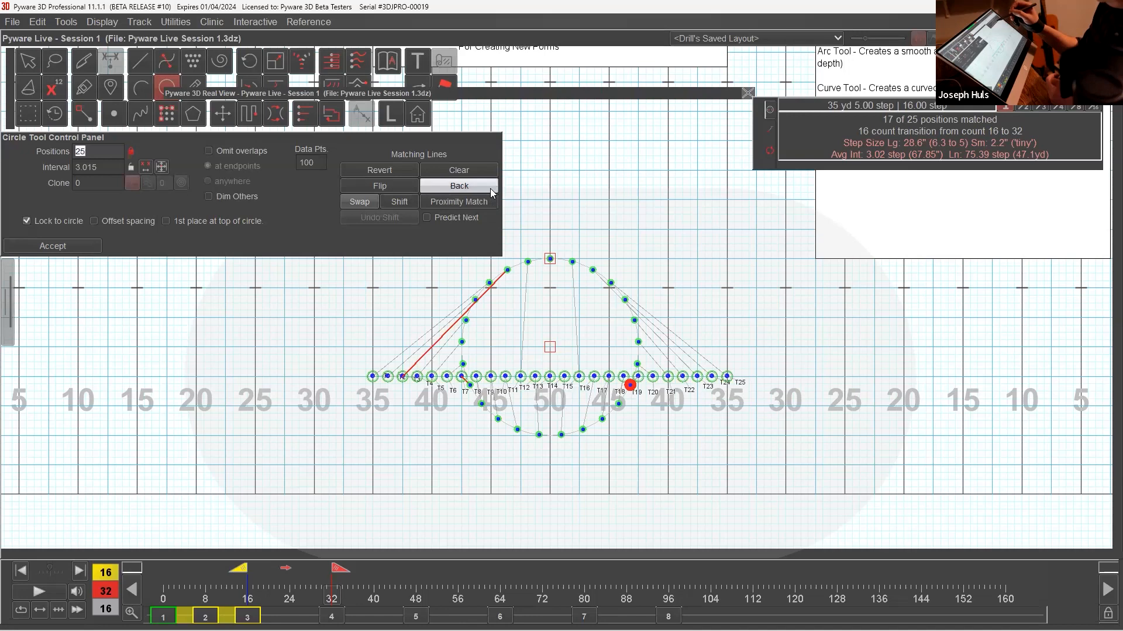
click(90, 246)
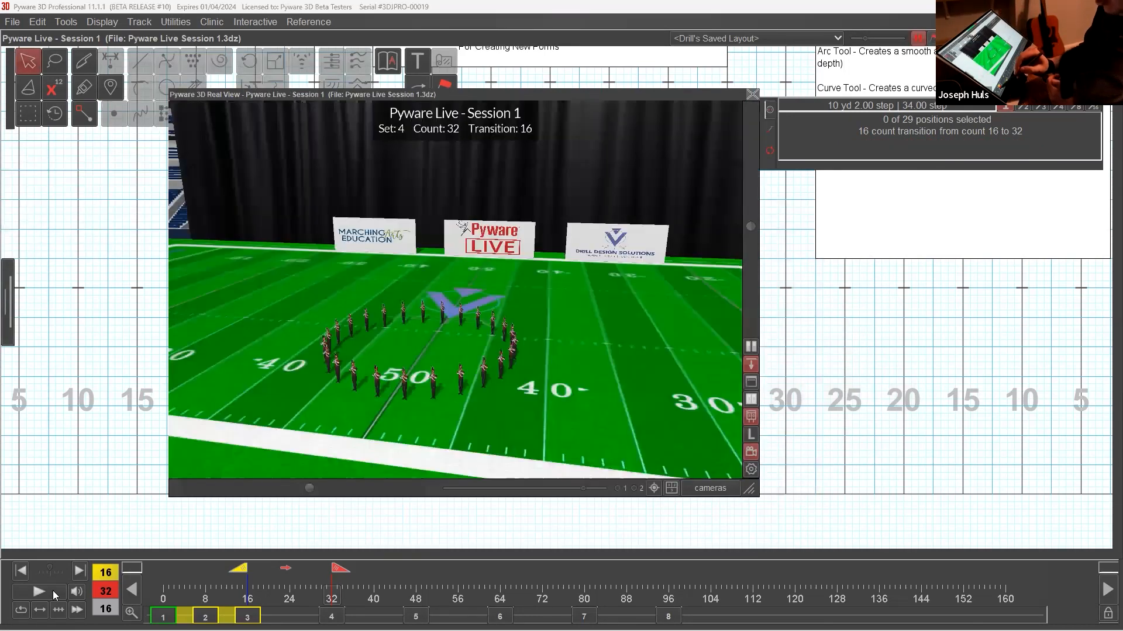
Play the 16-count transition into the circle in the 3D view, then collapse the 3D view.
click(54, 591)
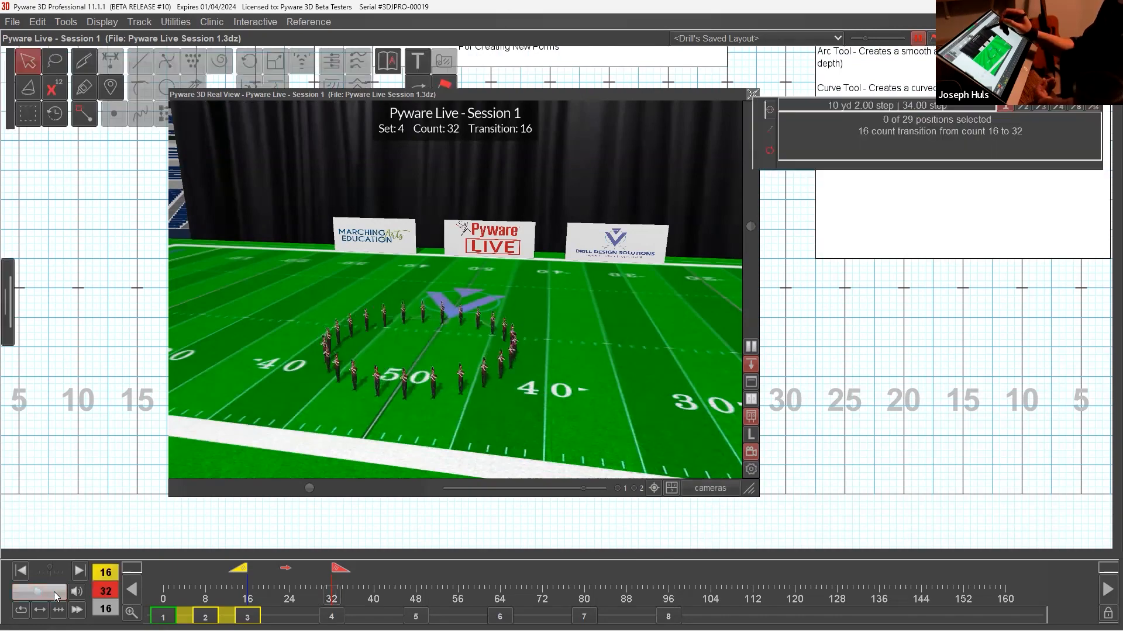
click(492, 93)
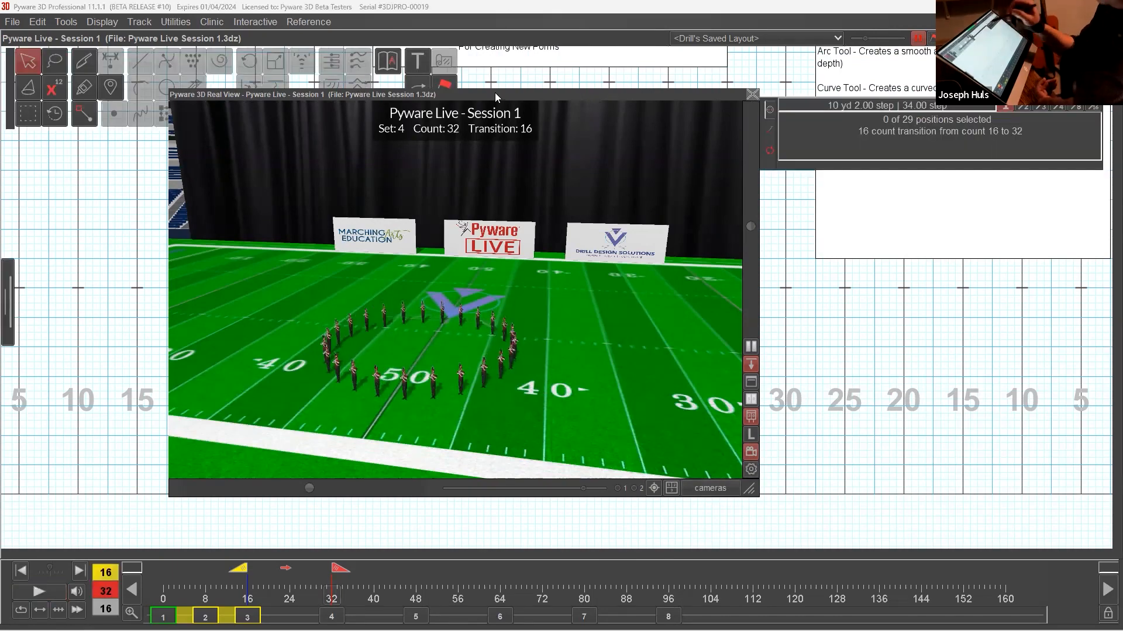
double_click(494, 95)
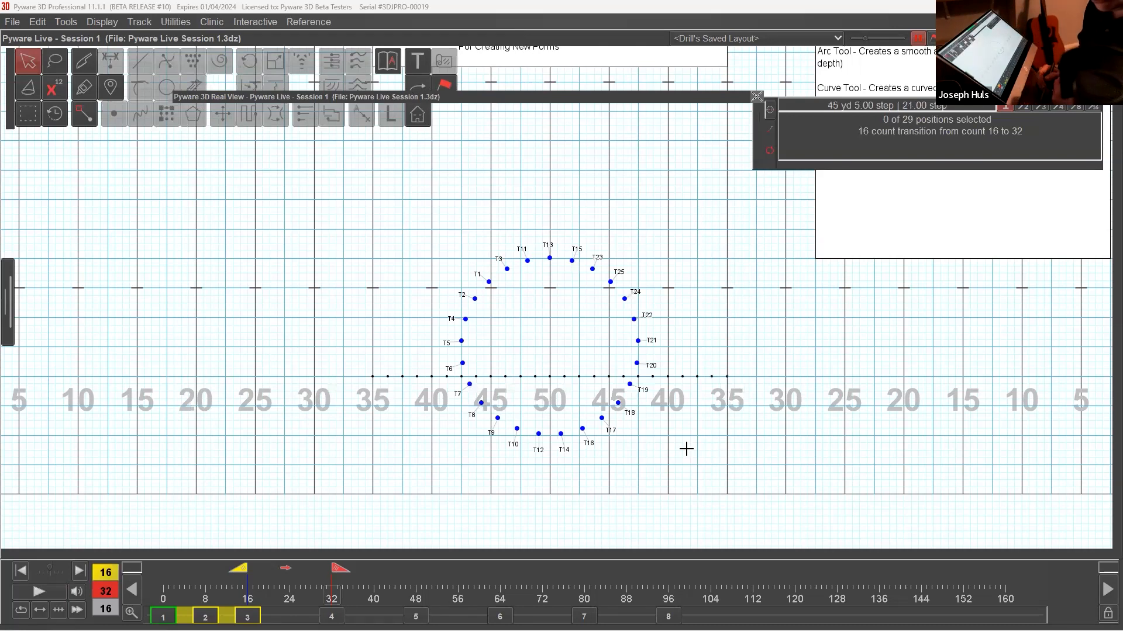
Select the circle's 25 performers, paste a copy at count 32 with a different matching order, and clear its matching lines.
key(ctrl+a)
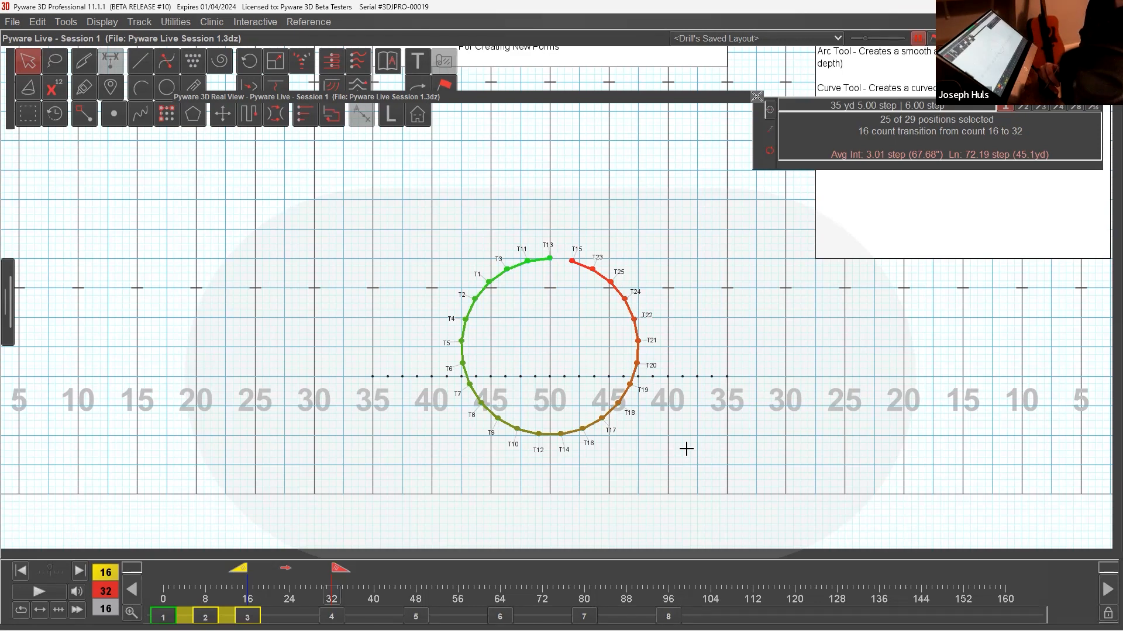
key(ctrl+v)
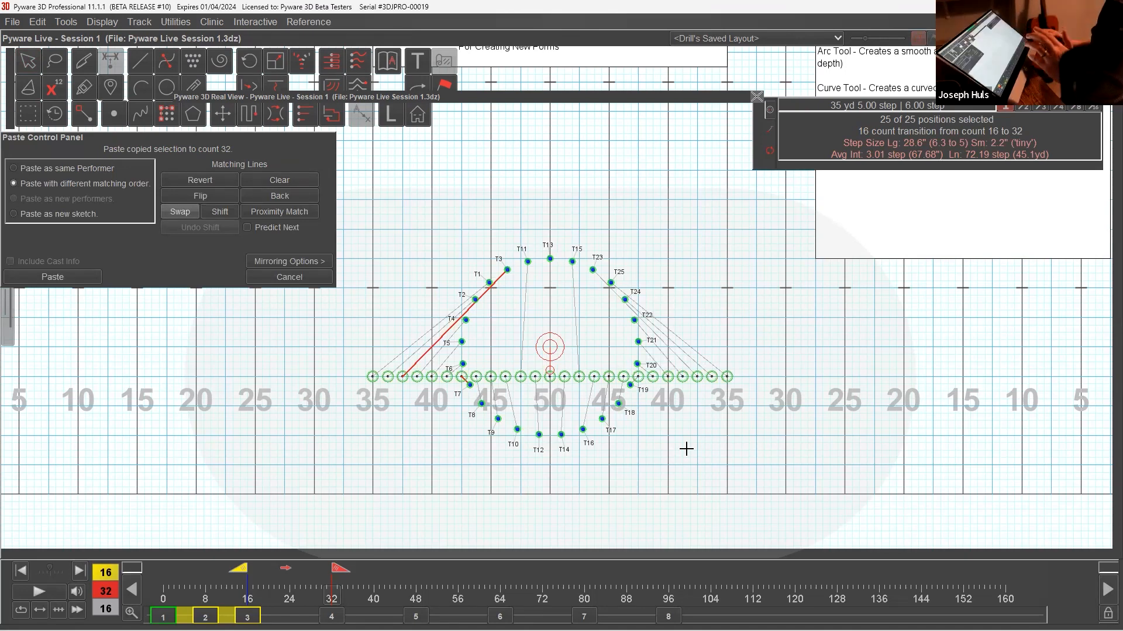
click(310, 182)
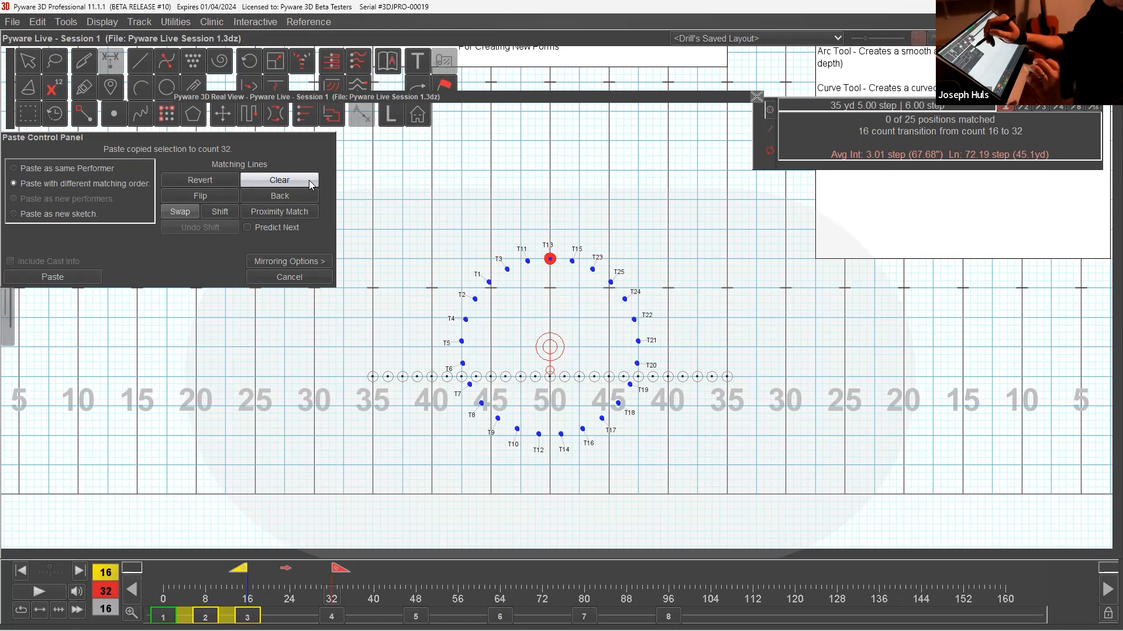
Match the circle counterclockwise from its top position with T13 through odd numbers to T1, evens T2 to T24, then odds T25 to T15, and paste.
click(549, 377)
click(520, 378)
click(490, 377)
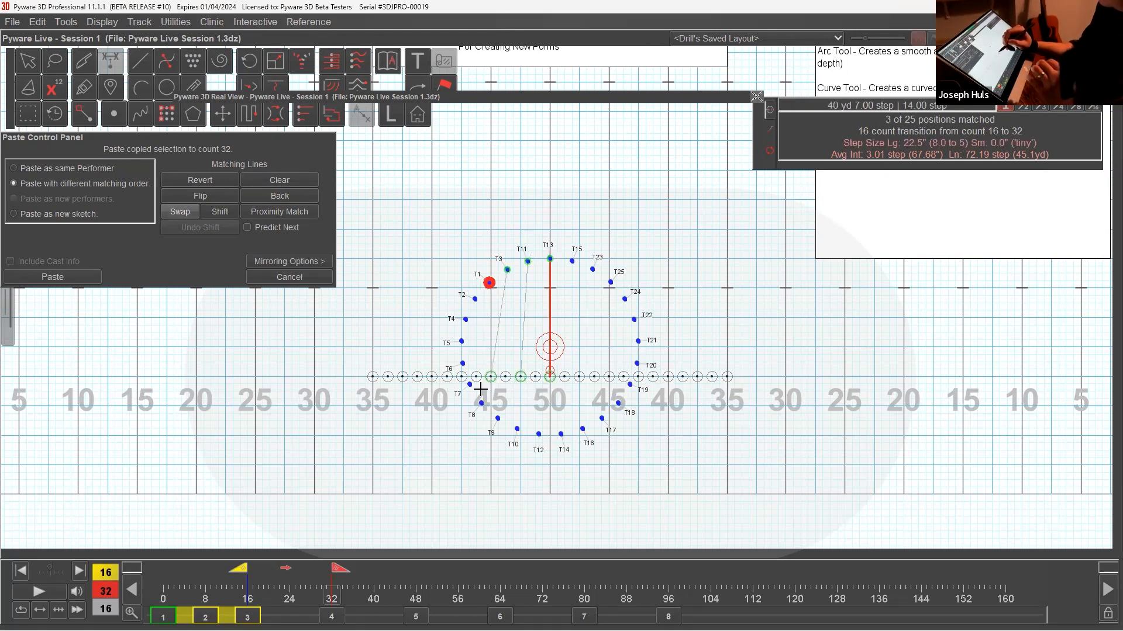
click(462, 377)
click(432, 377)
click(402, 377)
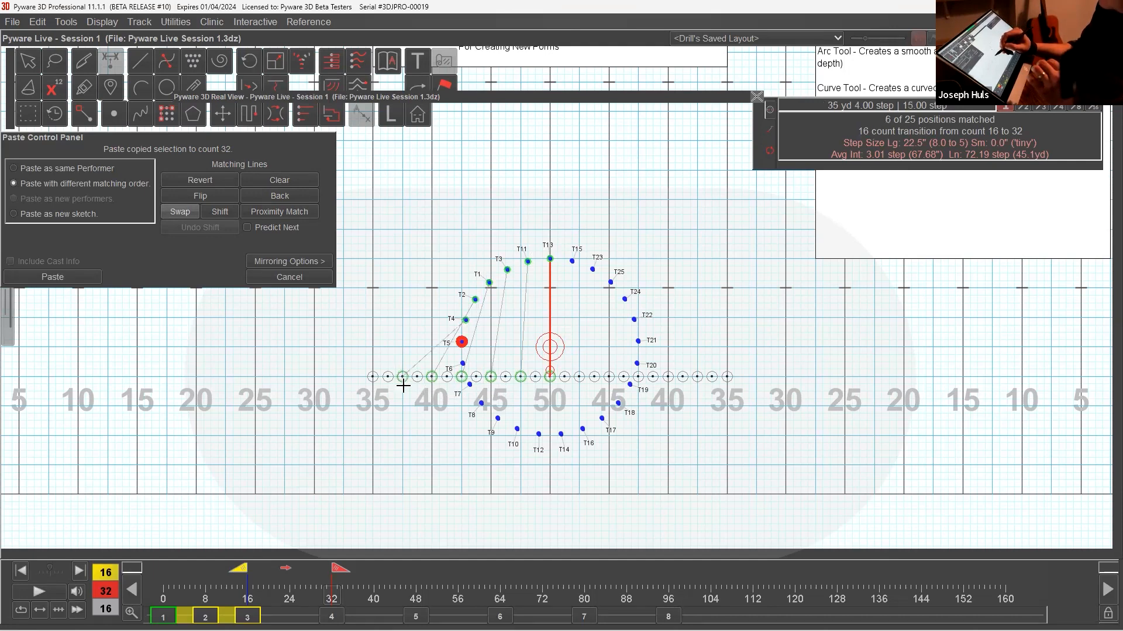
click(372, 377)
click(388, 377)
click(417, 377)
click(446, 377)
click(476, 377)
click(505, 377)
click(535, 377)
click(564, 377)
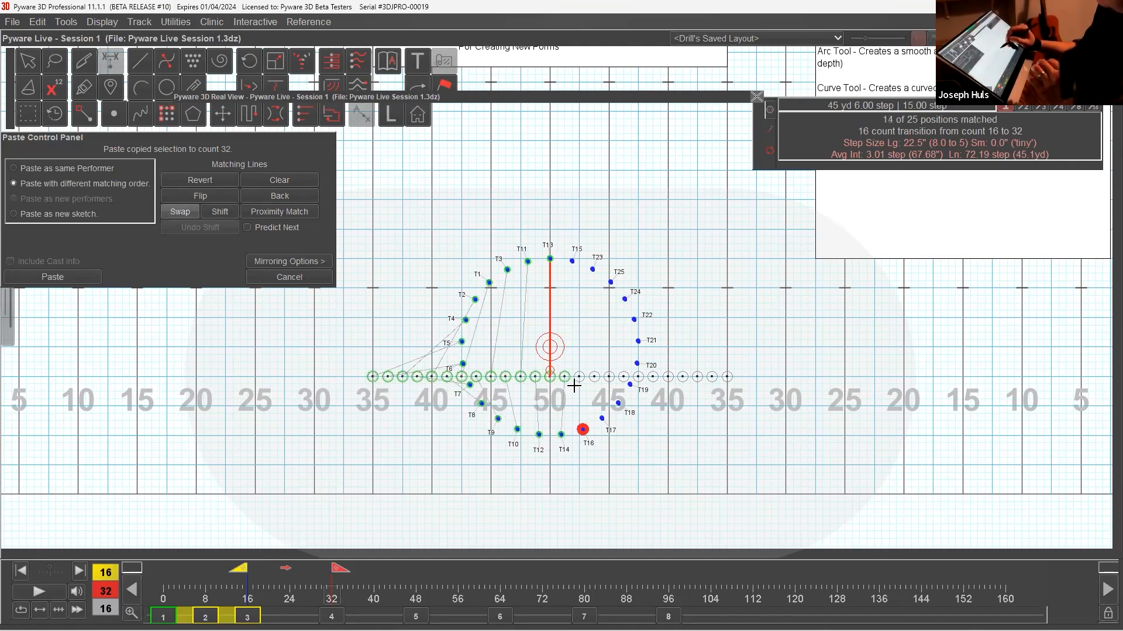
click(595, 377)
click(623, 377)
click(653, 377)
click(681, 377)
click(696, 377)
click(712, 377)
click(726, 377)
click(668, 377)
click(637, 377)
click(609, 377)
click(580, 377)
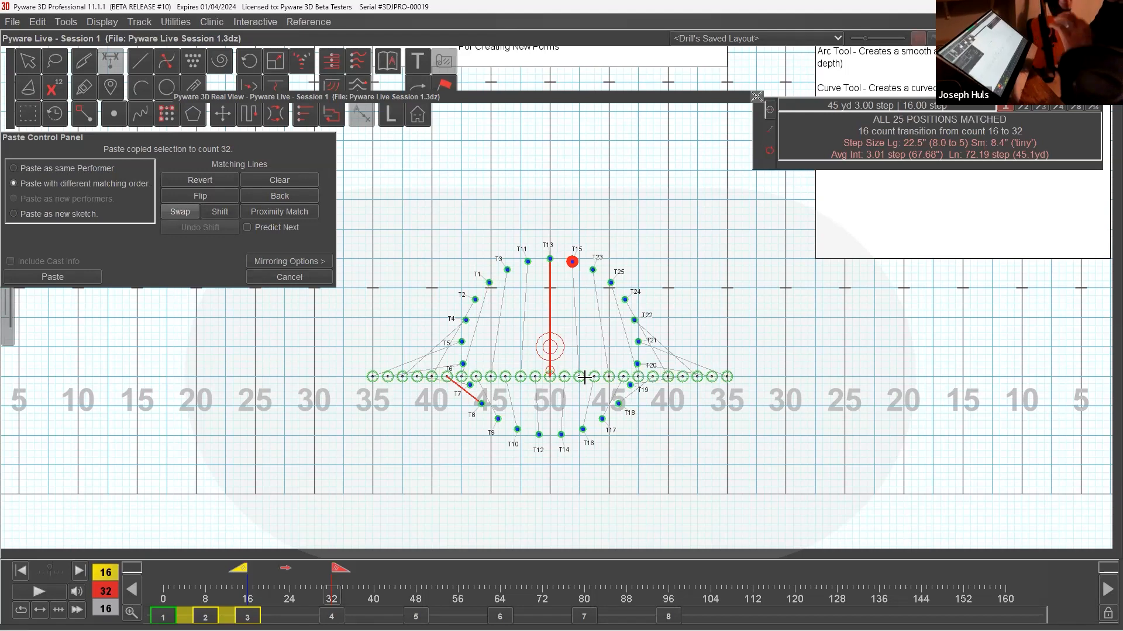
click(94, 277)
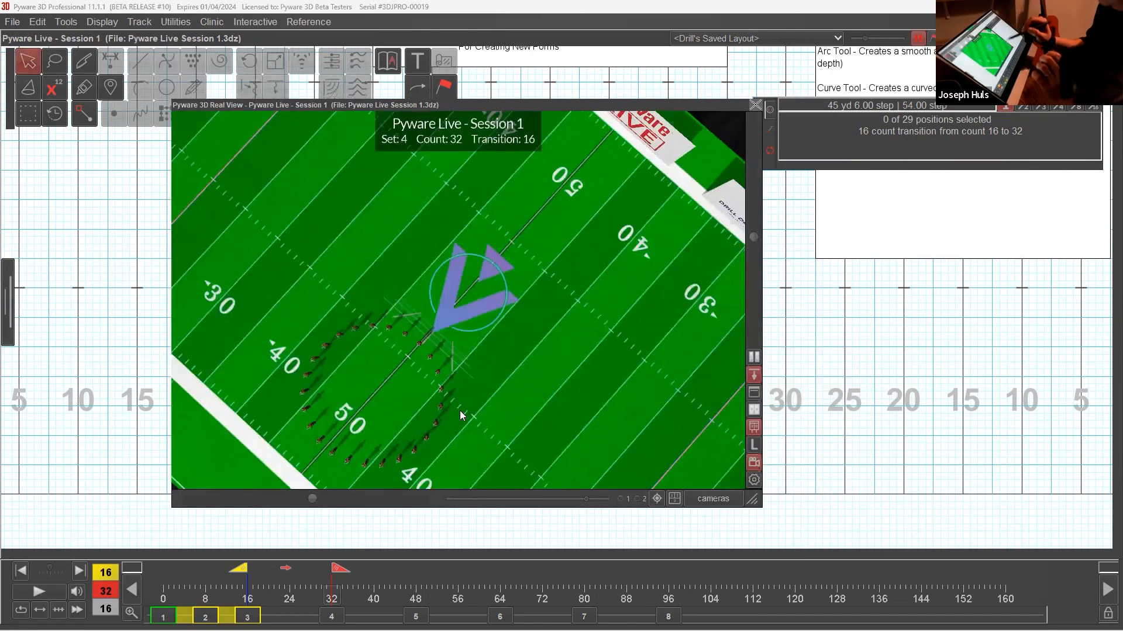
Orbit the 3D view and play the rematched transition into the circle, then collapse the 3D view.
mouse_move(460, 412)
mouse_down()
mouse_move(479, 413)
mouse_move(456, 430)
mouse_up()
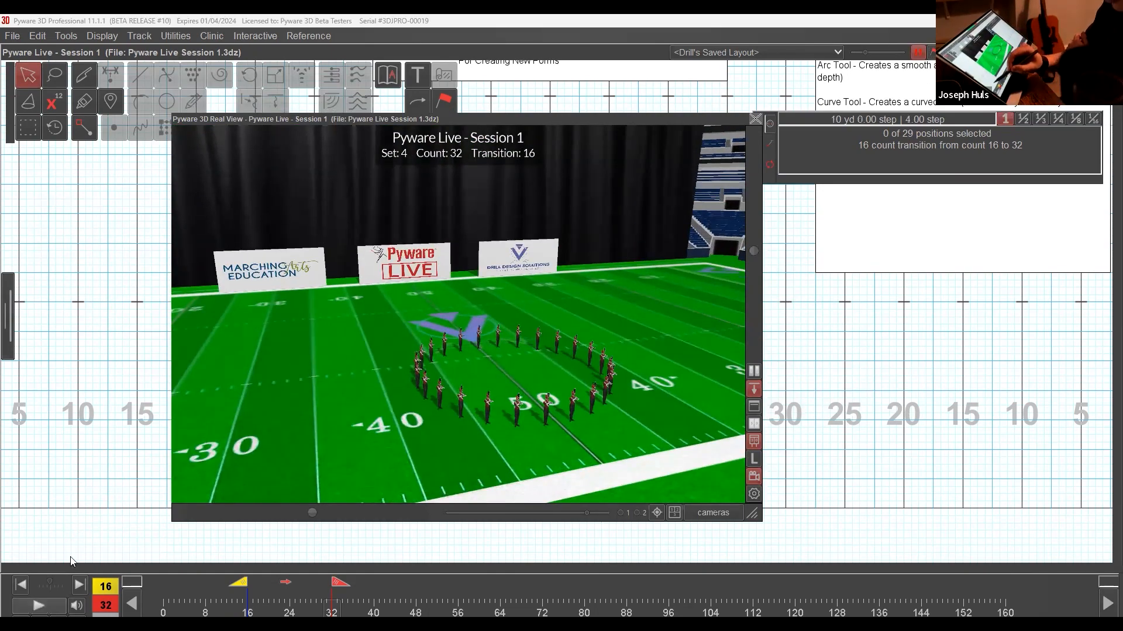
click(54, 607)
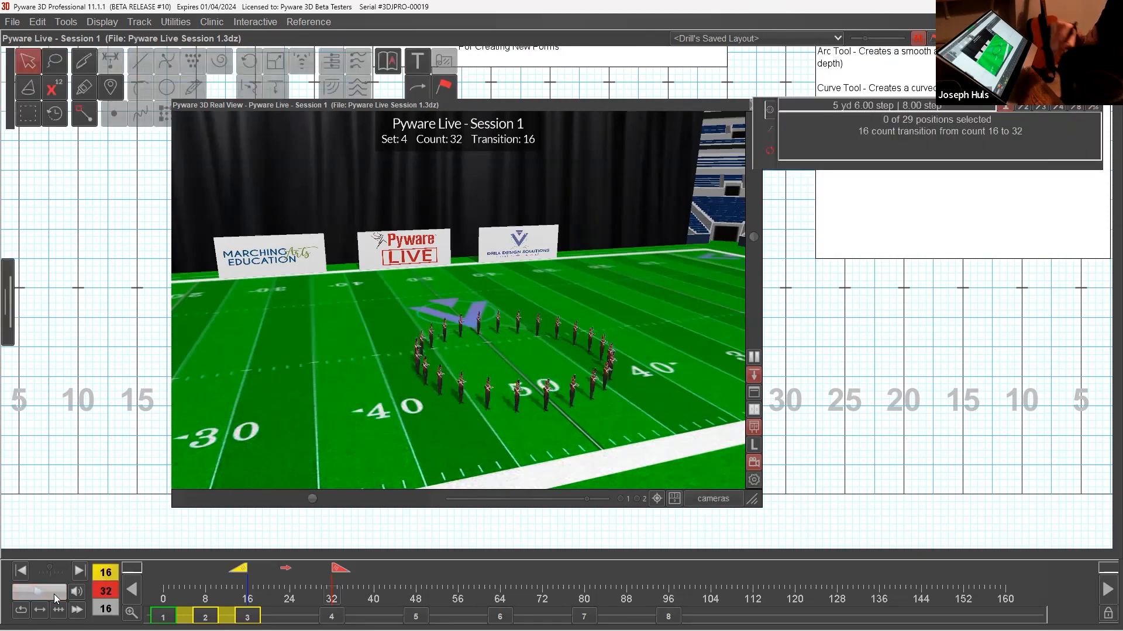
double_click(675, 102)
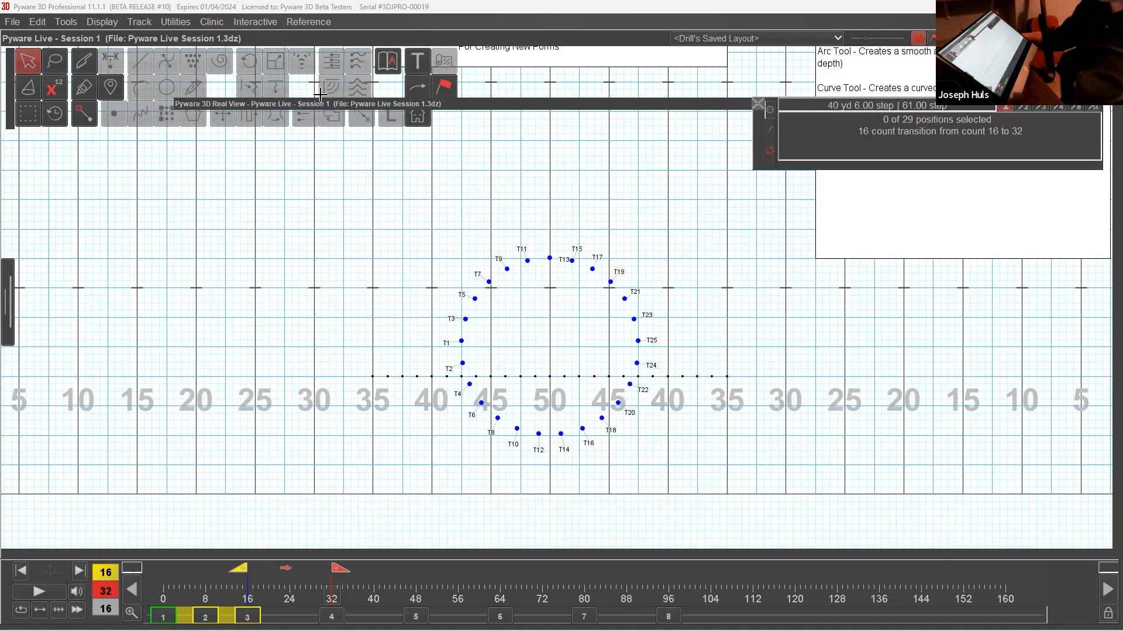
Move the info window clear of the Creation Tools notes and go to set 5 at count 48.
scroll(535, 334, down, 1)
scroll(535, 333, down, 2)
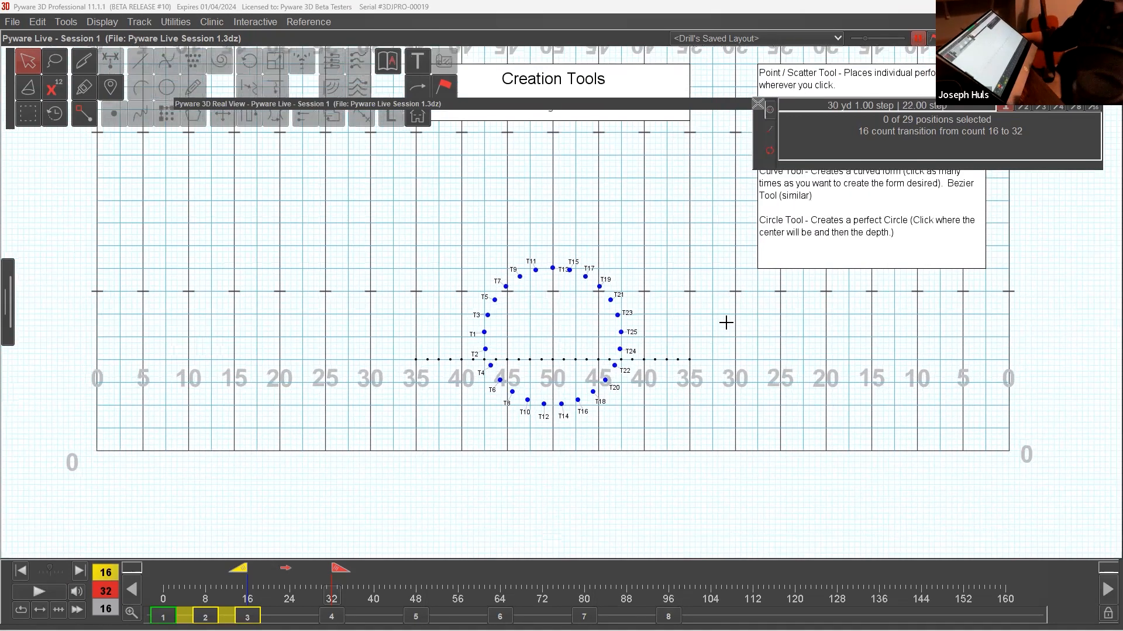
middle_drag(759, 200, 730, 316)
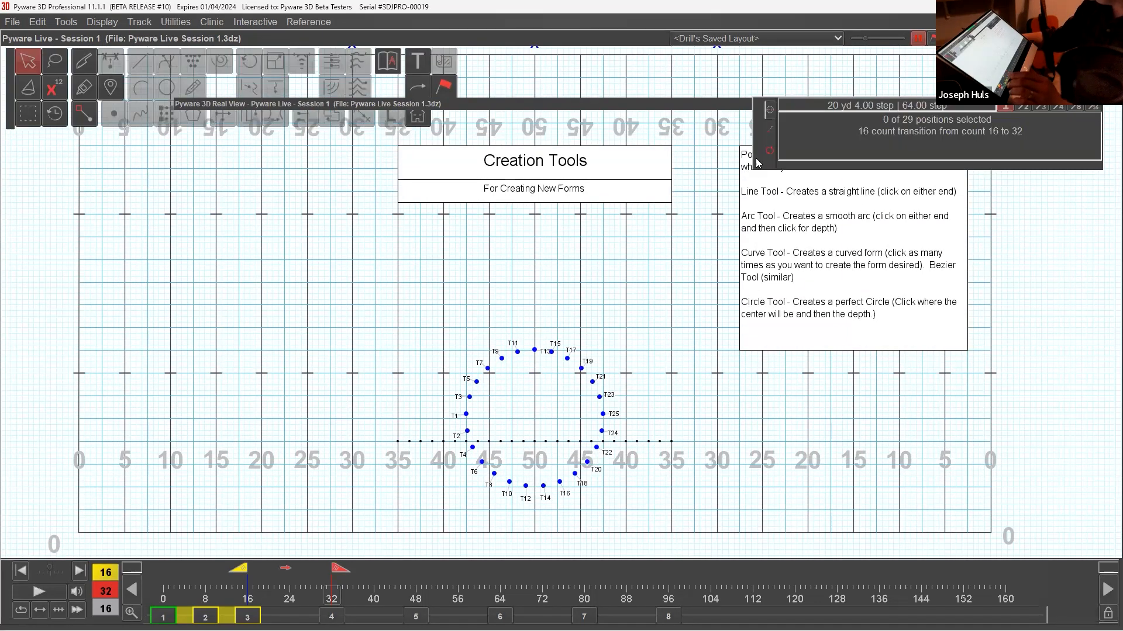
drag(756, 158, 773, 112)
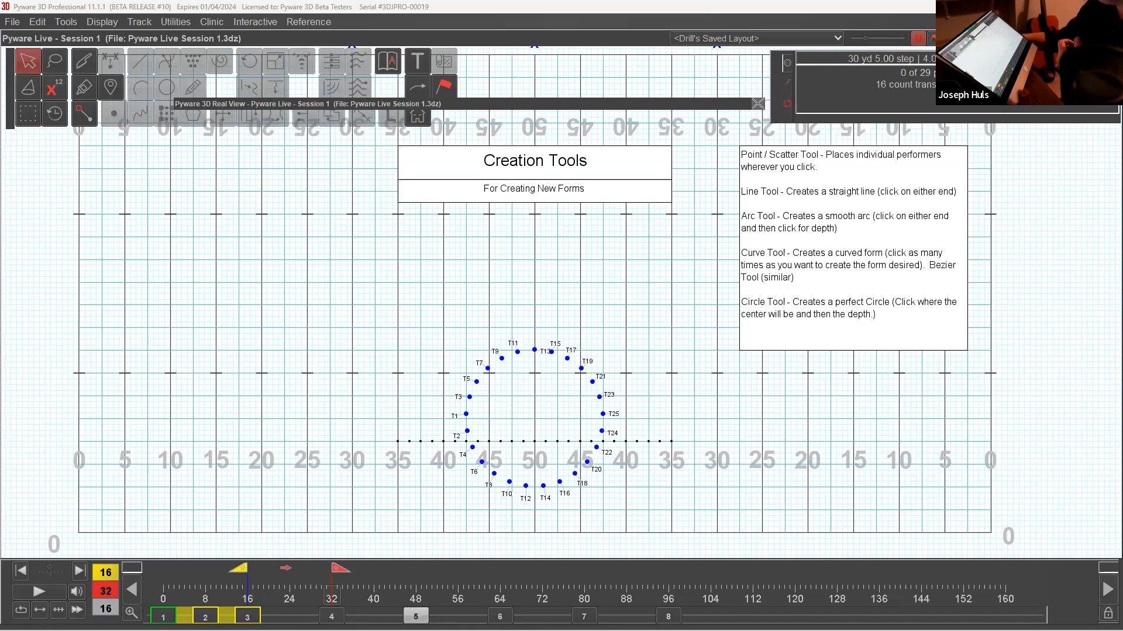
click(416, 615)
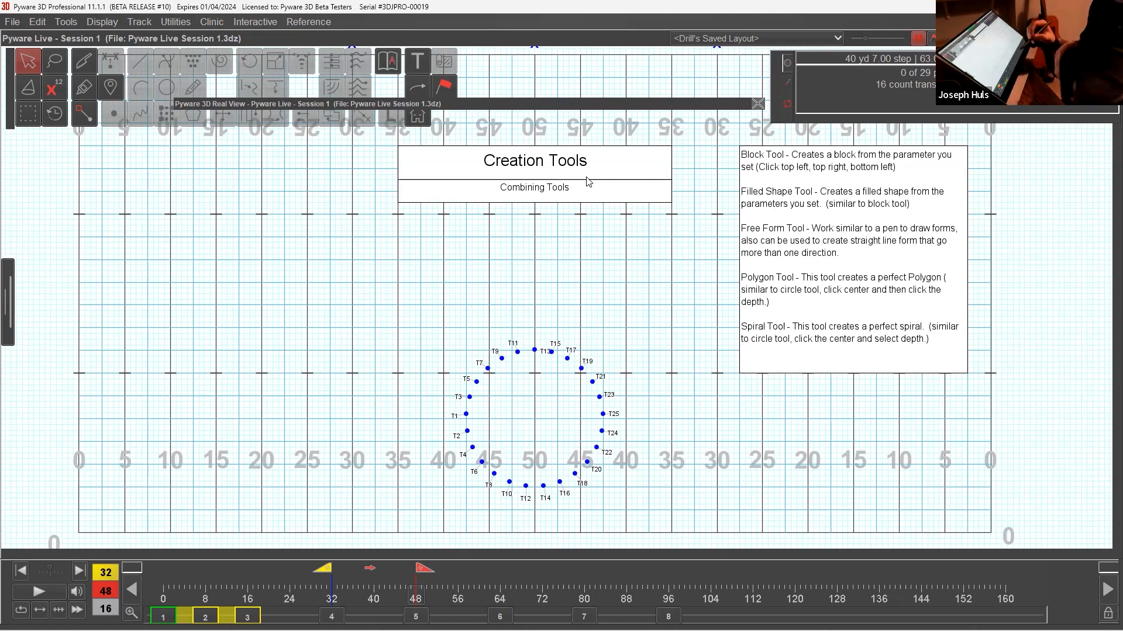
Select all 25 performers in the circle at set 5.
drag(467, 372, 617, 473)
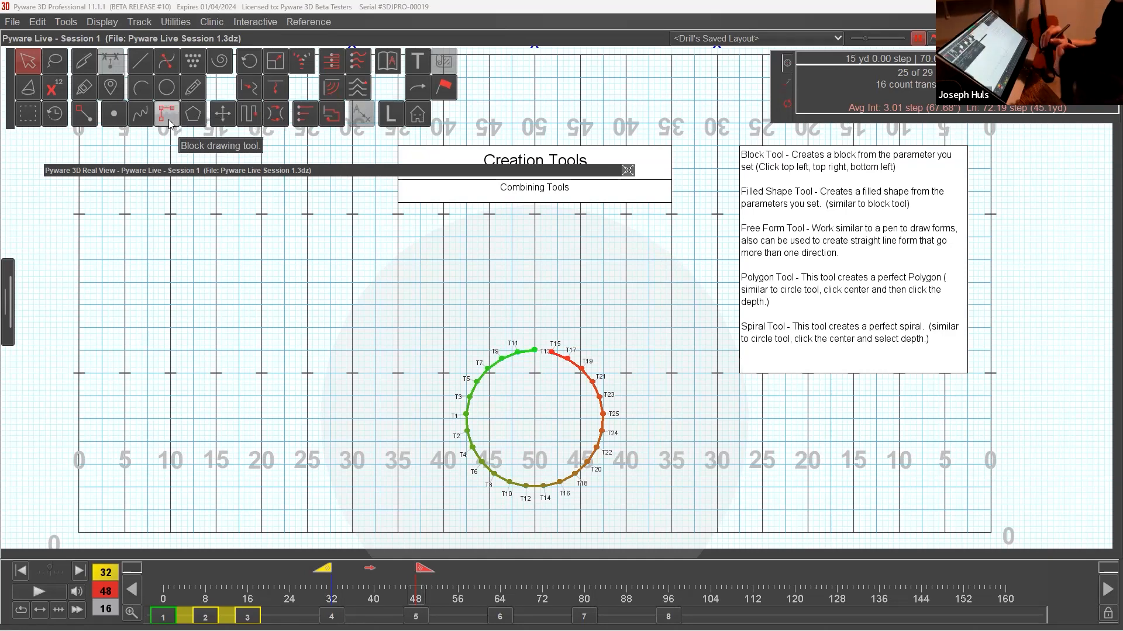
click(169, 119)
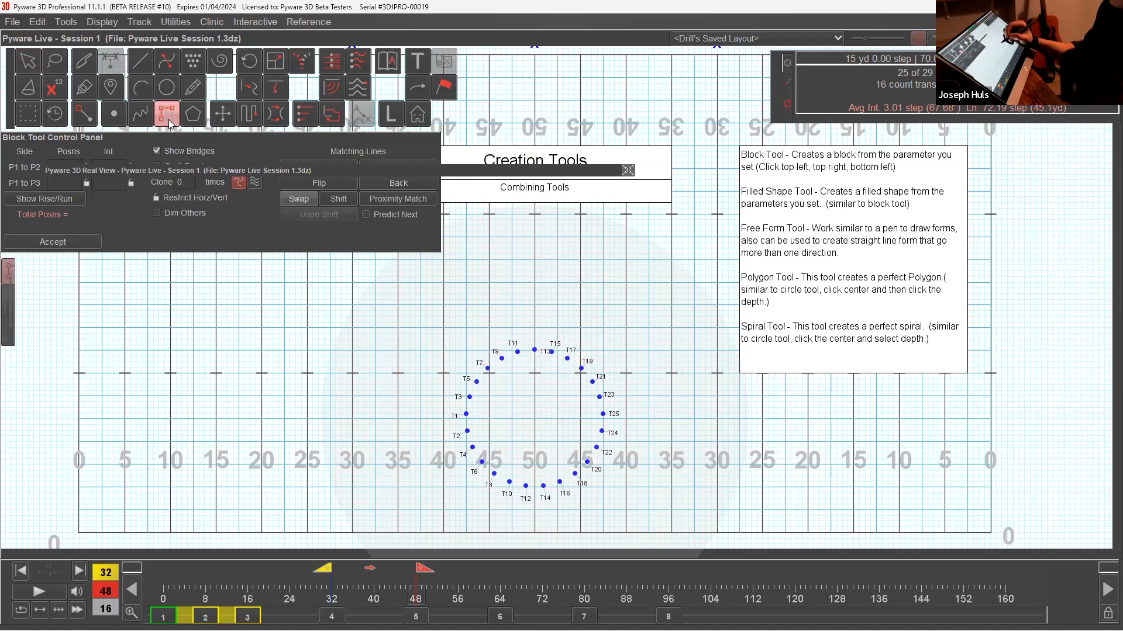
click(837, 504)
click(820, 498)
click(797, 509)
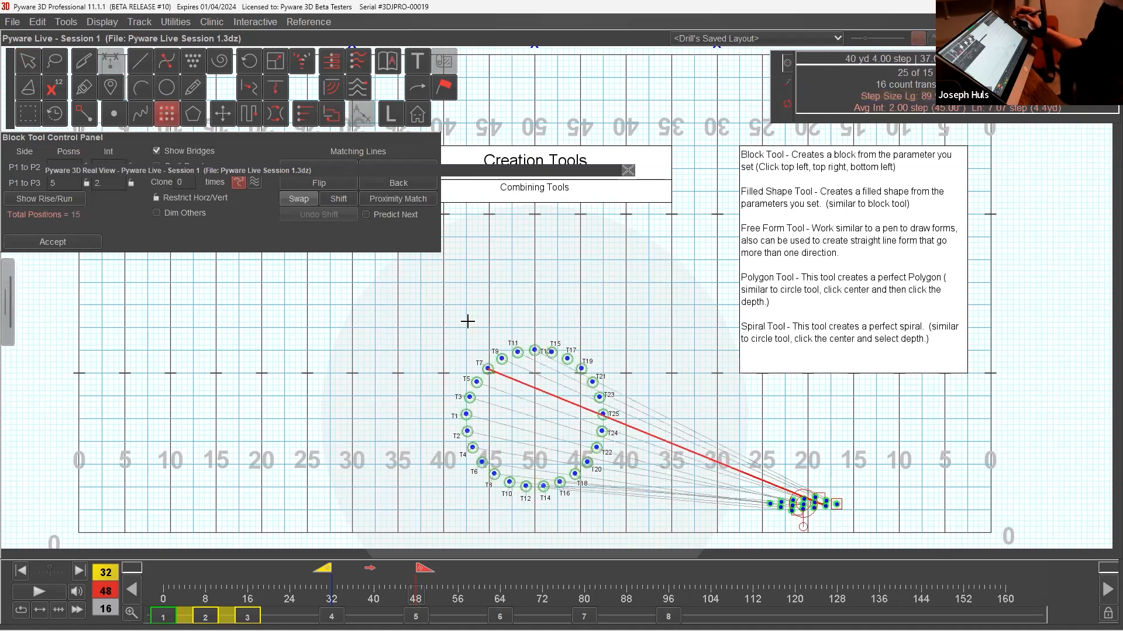
click(167, 115)
click(167, 113)
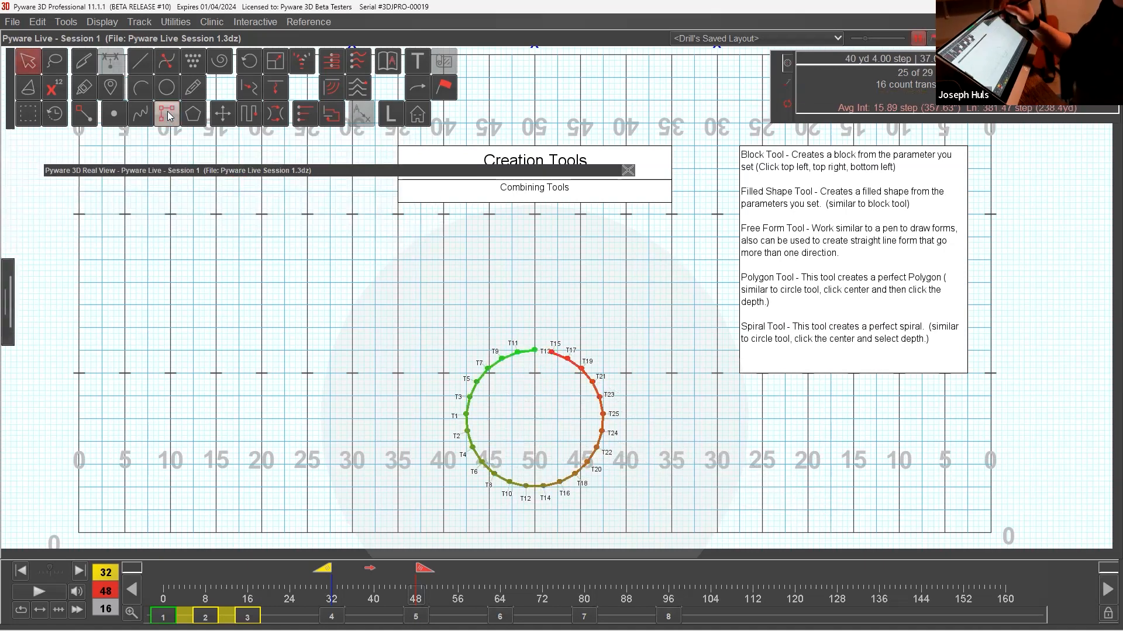
Draw a block from the front hash between the 40-yard lines toward the front sideline and move its control panel clear.
click(167, 115)
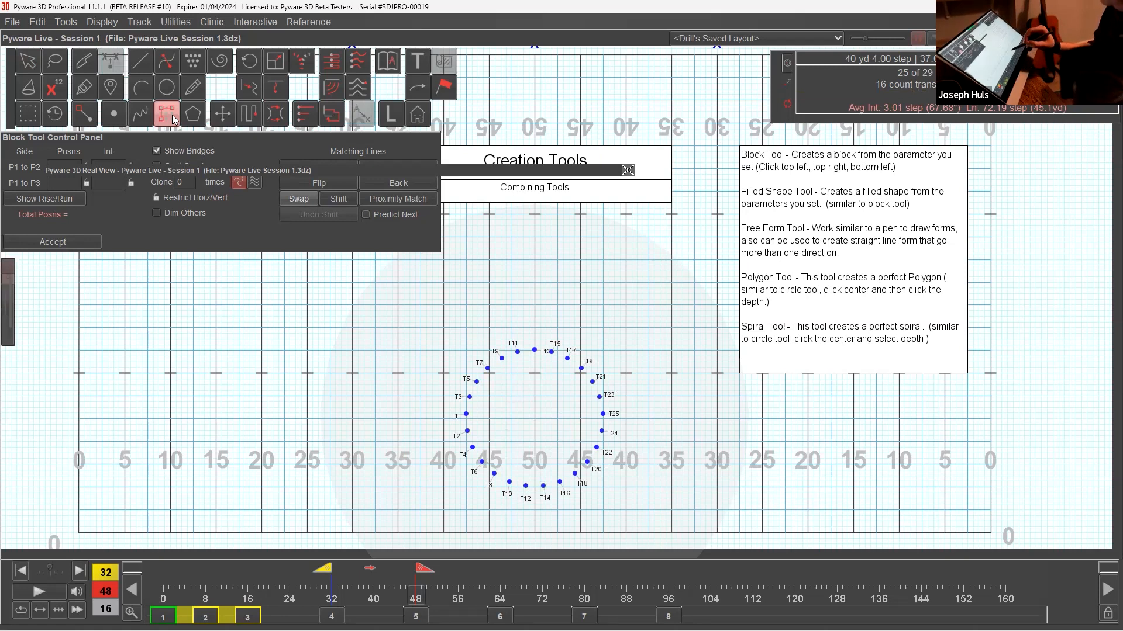
click(173, 119)
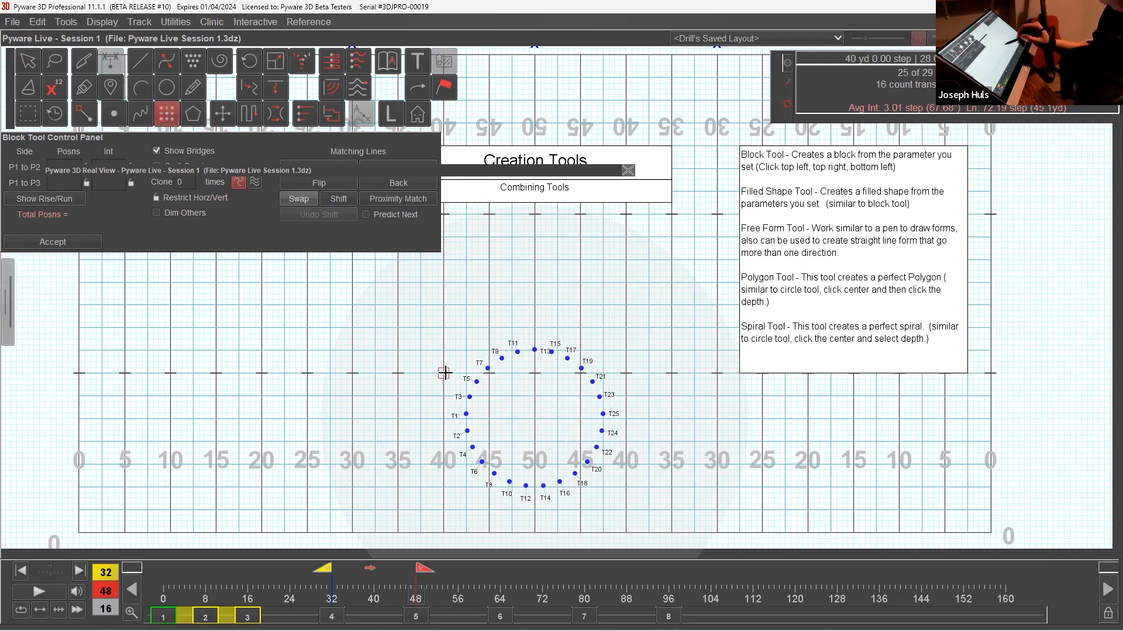
drag(444, 372, 626, 373)
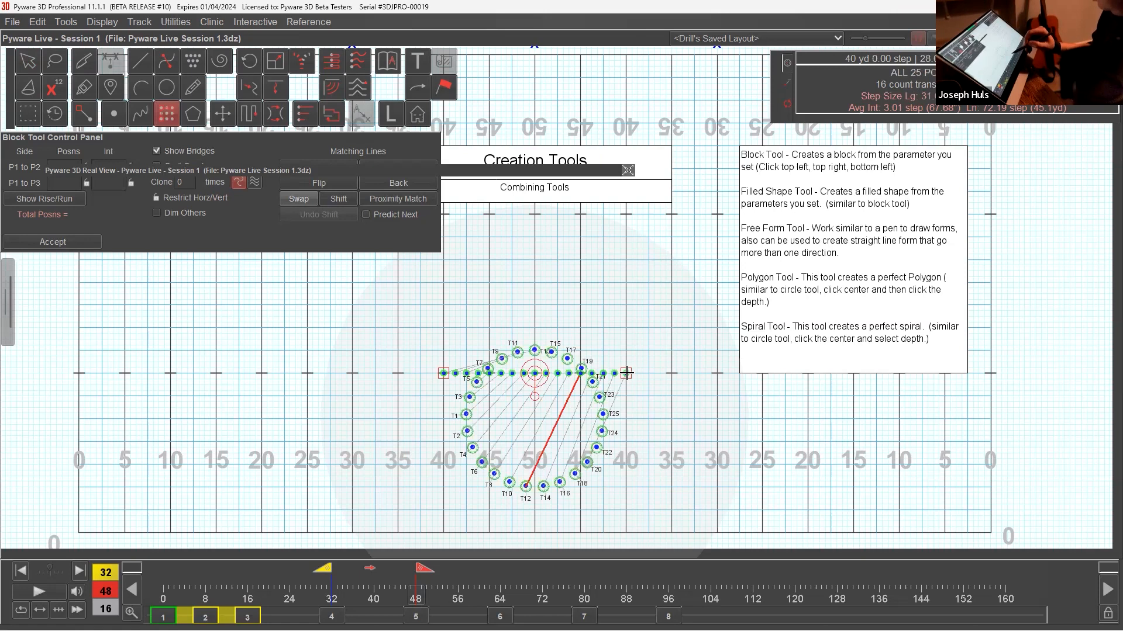
click(446, 486)
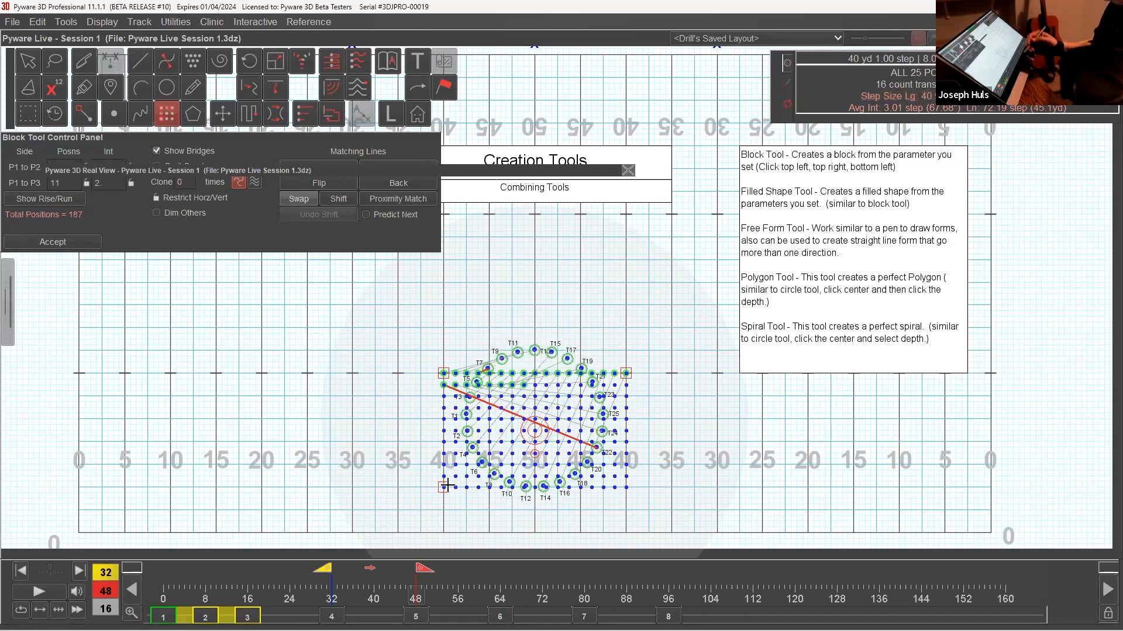
drag(432, 137, 465, 210)
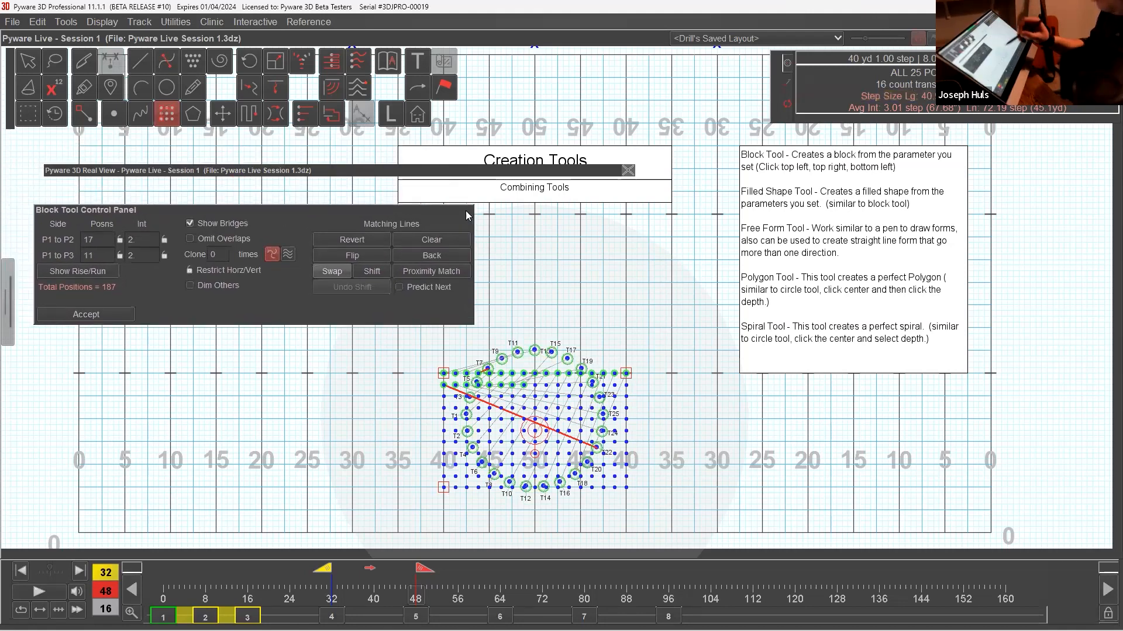
Set both block intervals to 8 steps and pull its two back corners 8 steps behind the front hash for a 5-by-5 block.
double_click(149, 242)
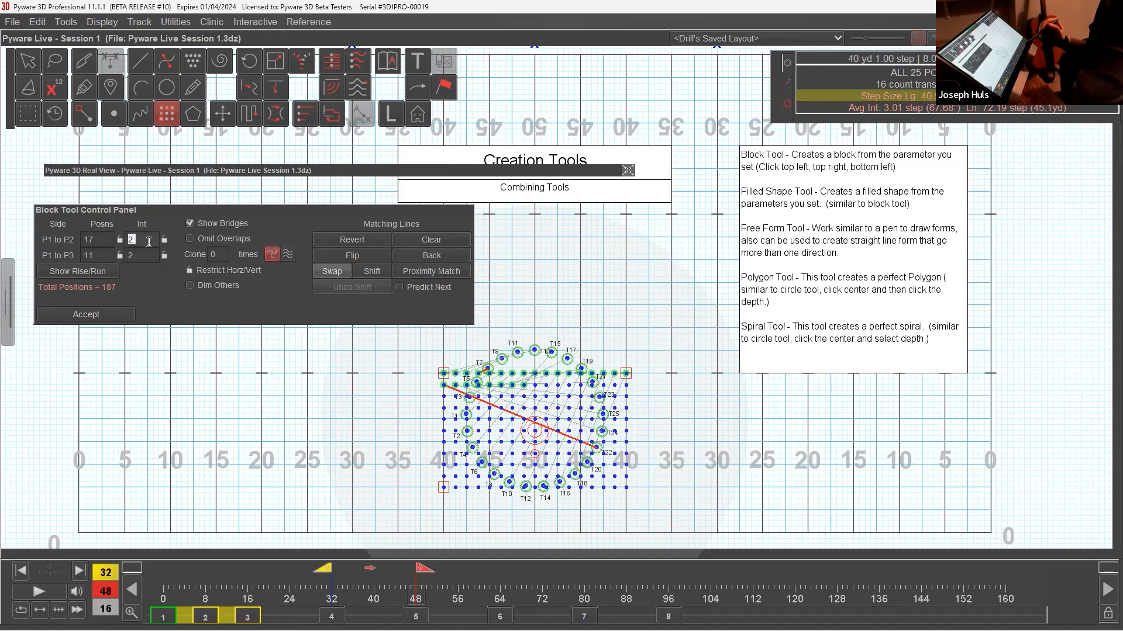
text(8)
double_click(152, 255)
text(8)
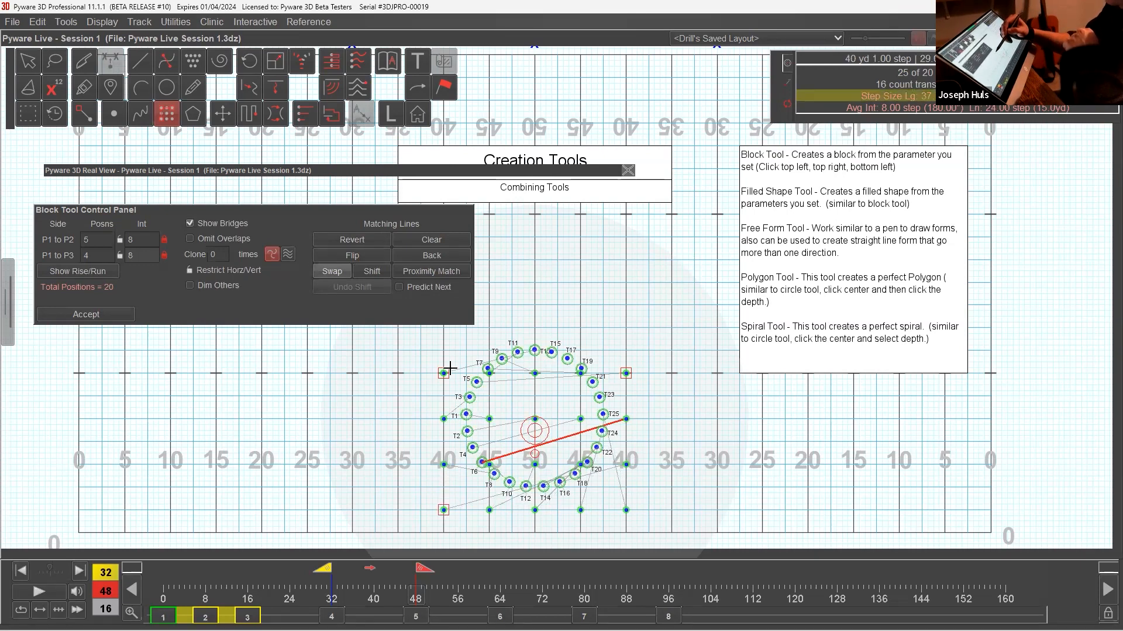
drag(444, 373, 449, 328)
drag(625, 373, 626, 327)
drag(449, 328, 443, 328)
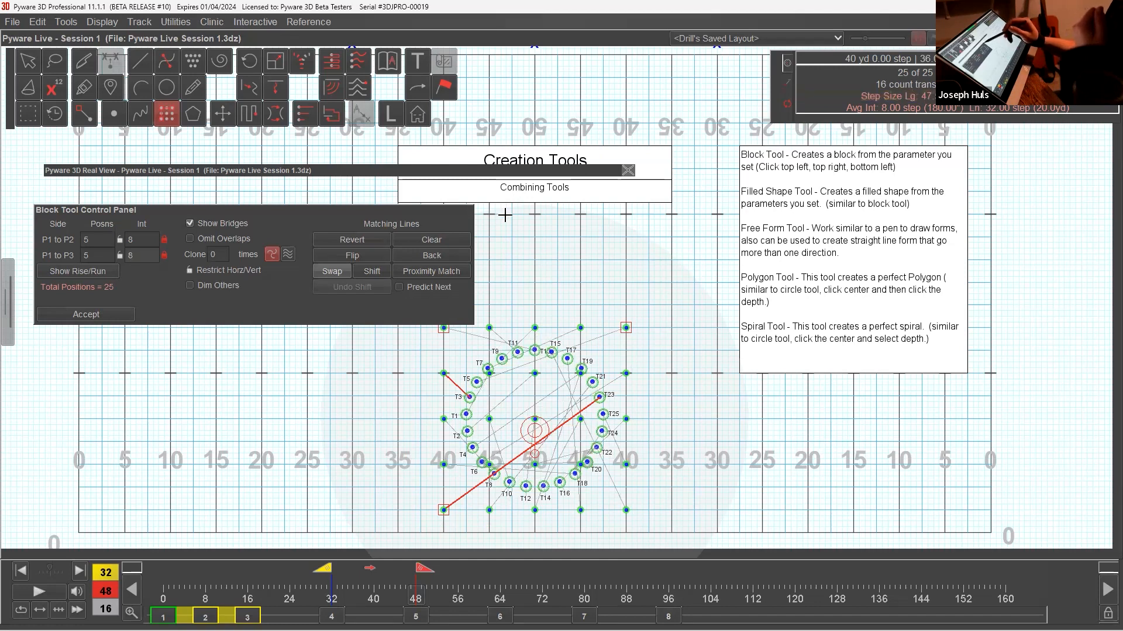
drag(353, 206, 359, 189)
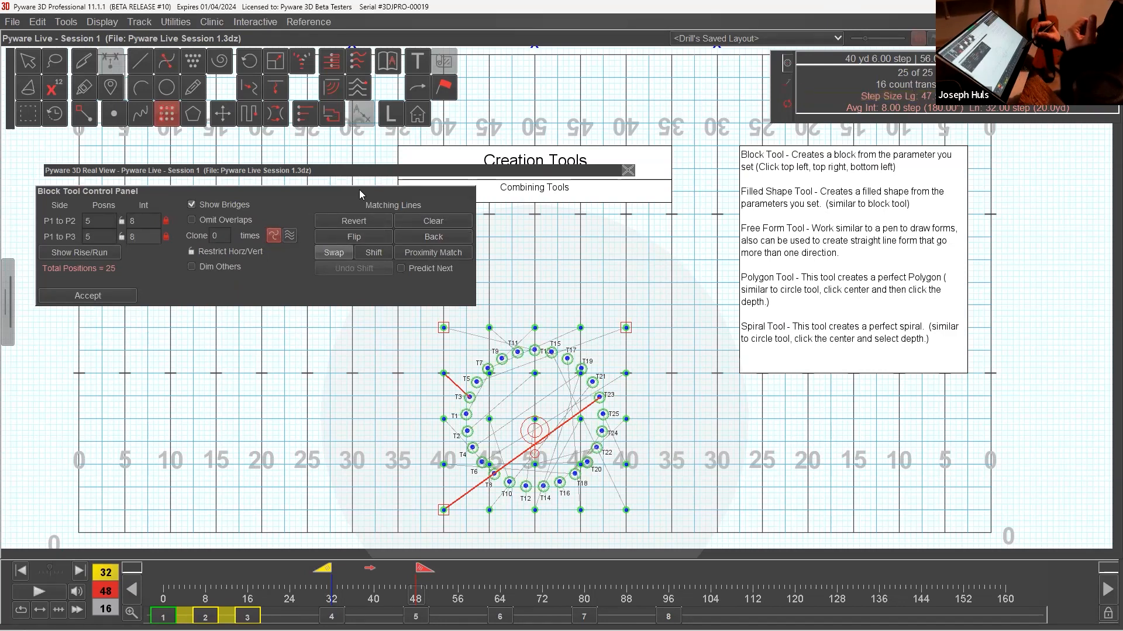
Clear the matching lines and match the block's back row with T9, T11, T13, T15 and T17.
click(462, 223)
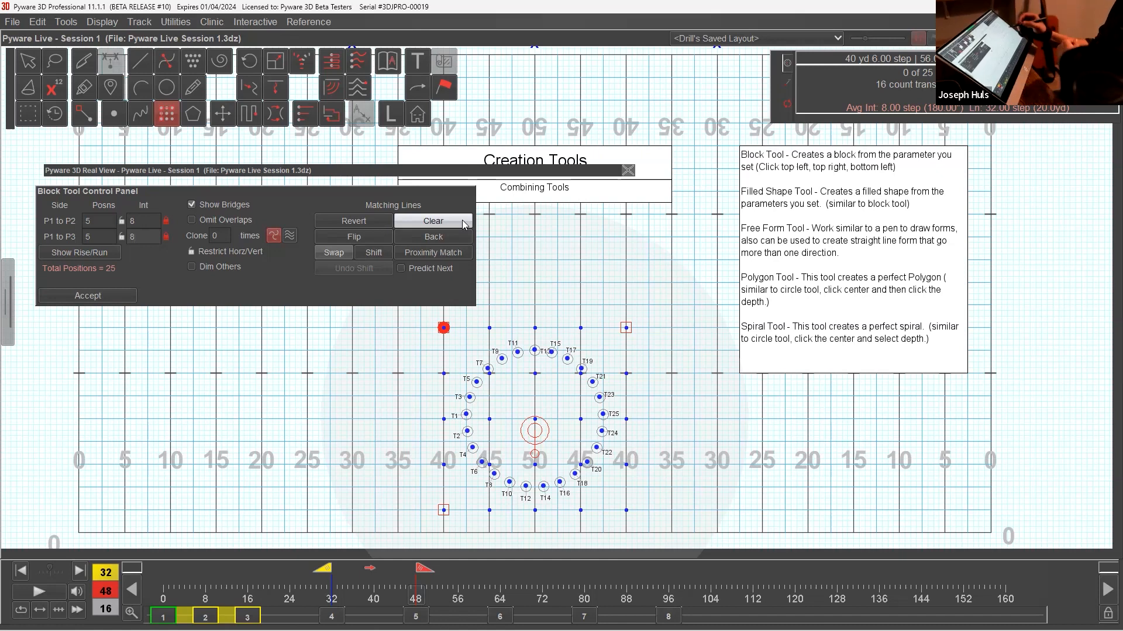
click(502, 358)
click(517, 352)
click(535, 351)
click(552, 353)
click(567, 359)
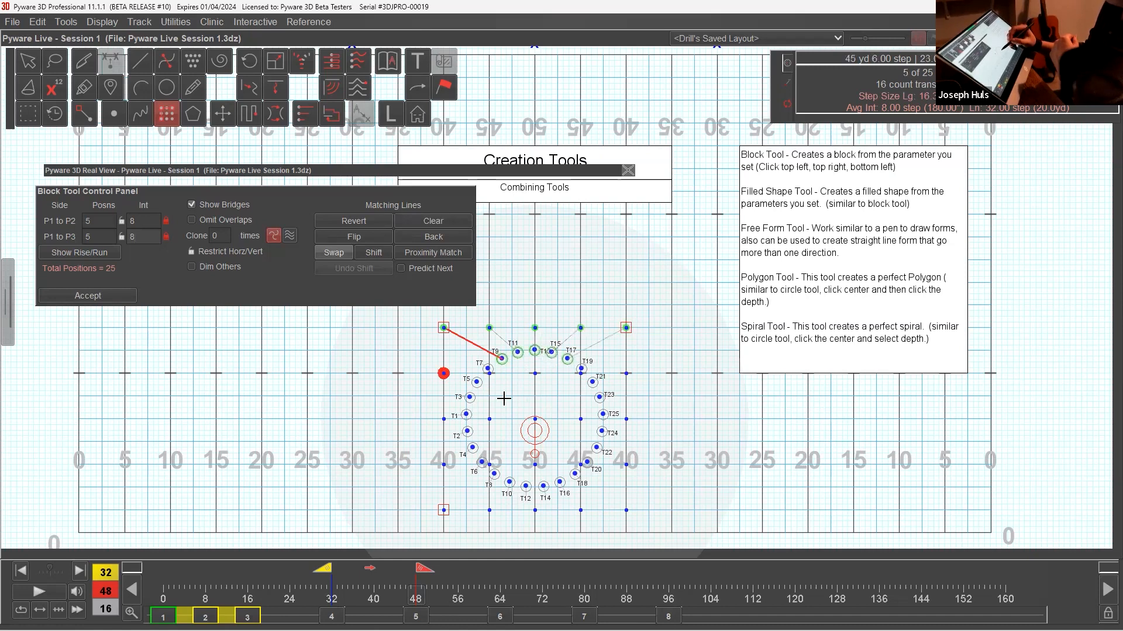
Match the second row with T3, T5, T7, T19 and T21, and the third row with T2, T1, T23, T25 and T24.
click(470, 397)
click(477, 382)
click(487, 369)
click(580, 369)
click(592, 383)
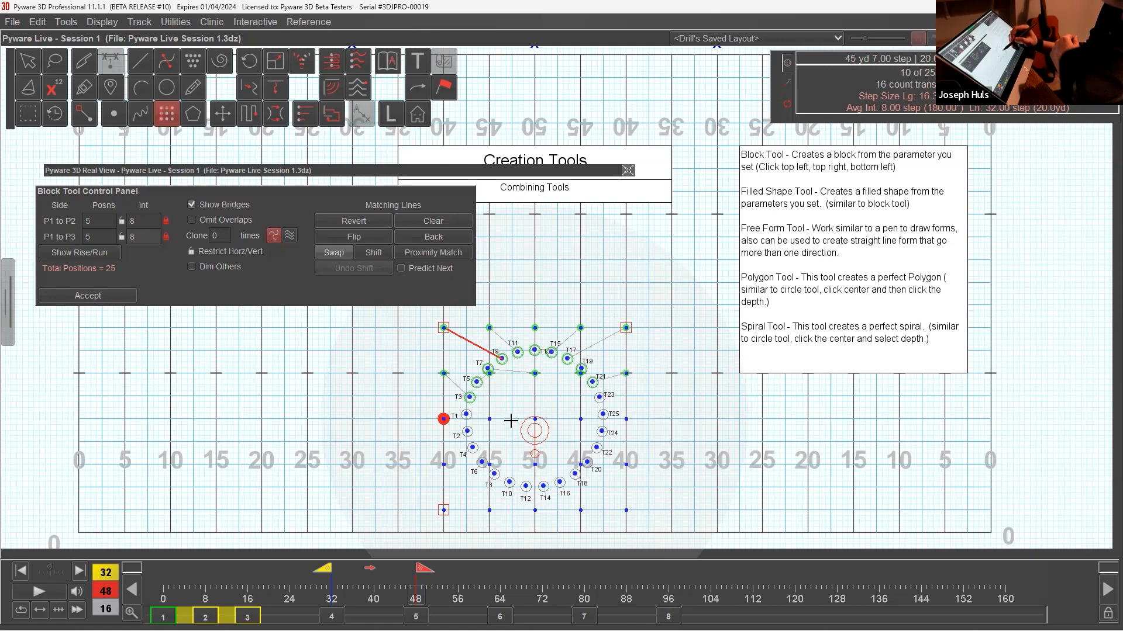
click(467, 431)
click(466, 415)
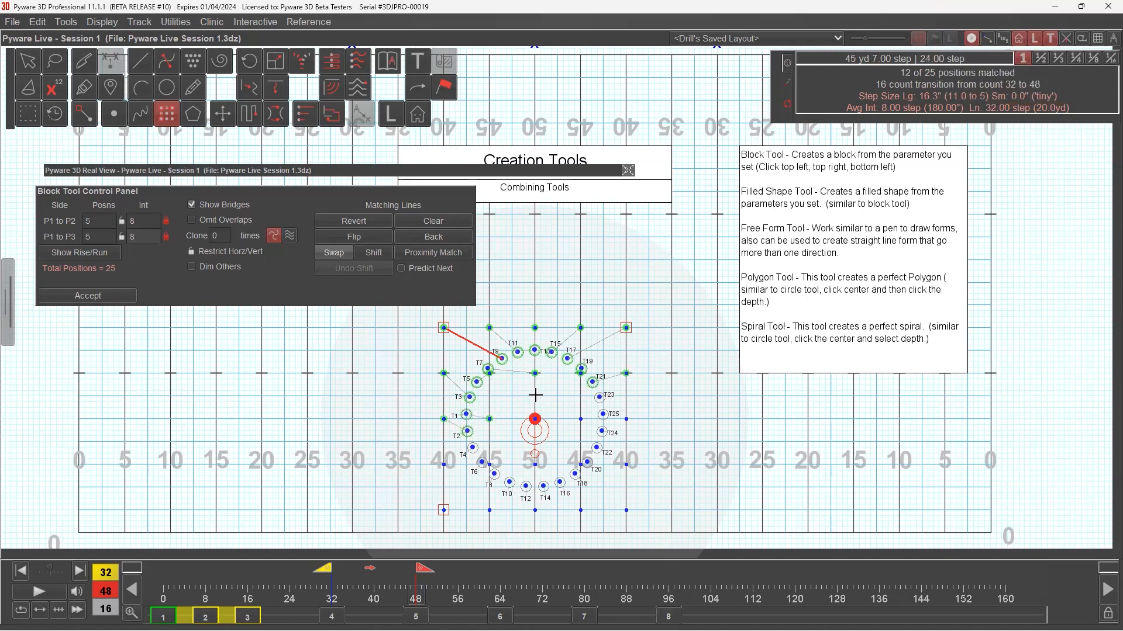
click(599, 397)
click(603, 414)
click(603, 415)
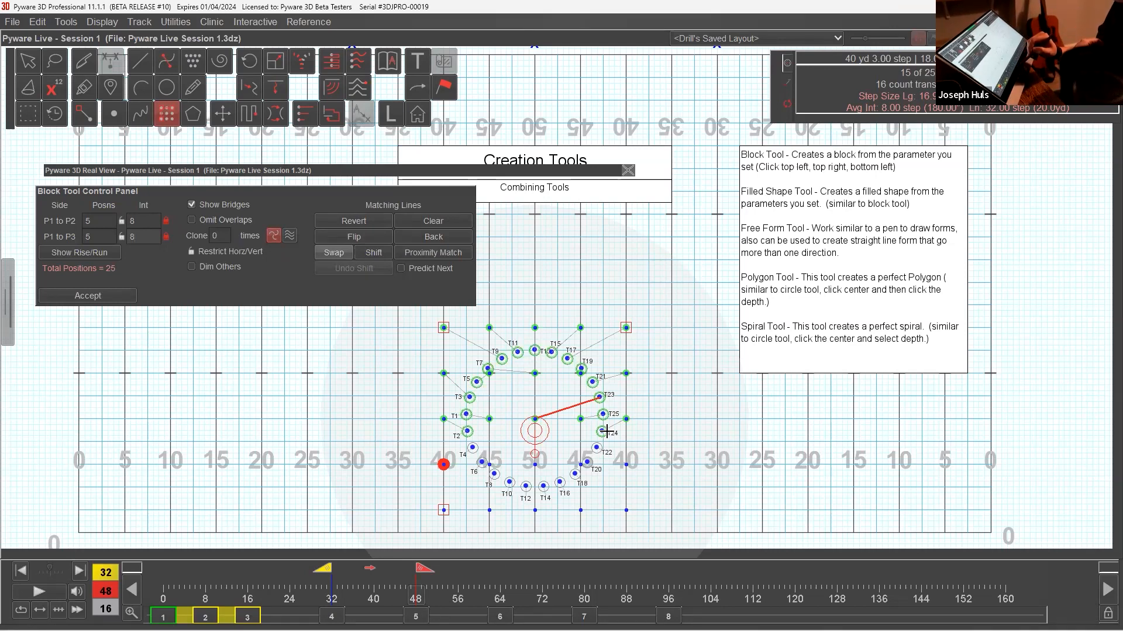
Return to set 5 with the transition running from count 32 to 48 and reselect all 25 performers in the circle.
drag(329, 570, 247, 583)
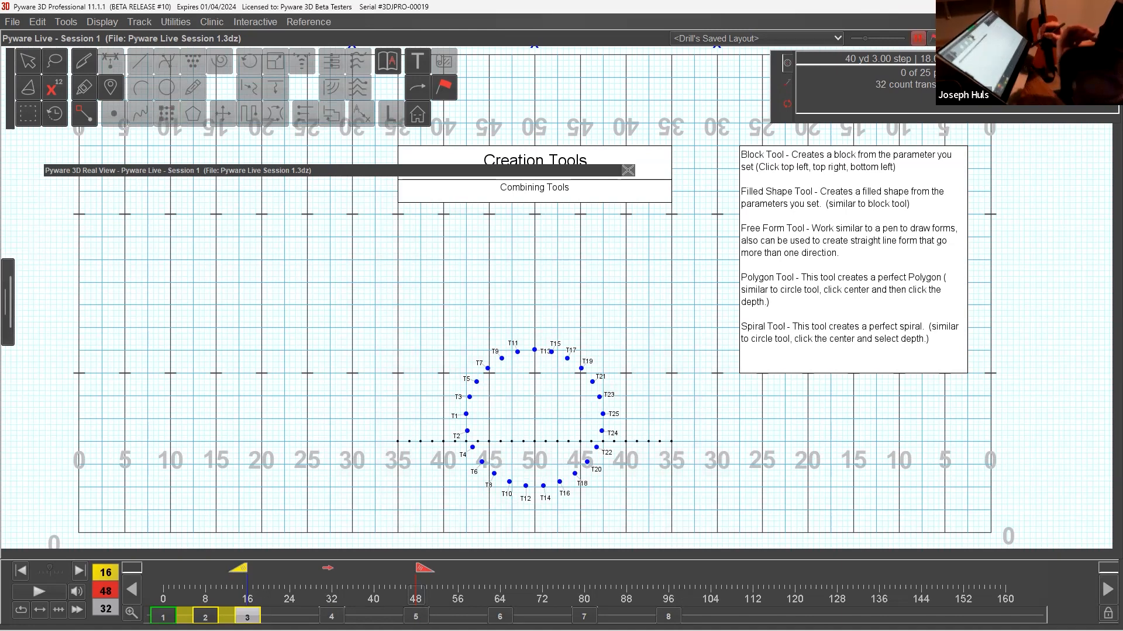
click(416, 616)
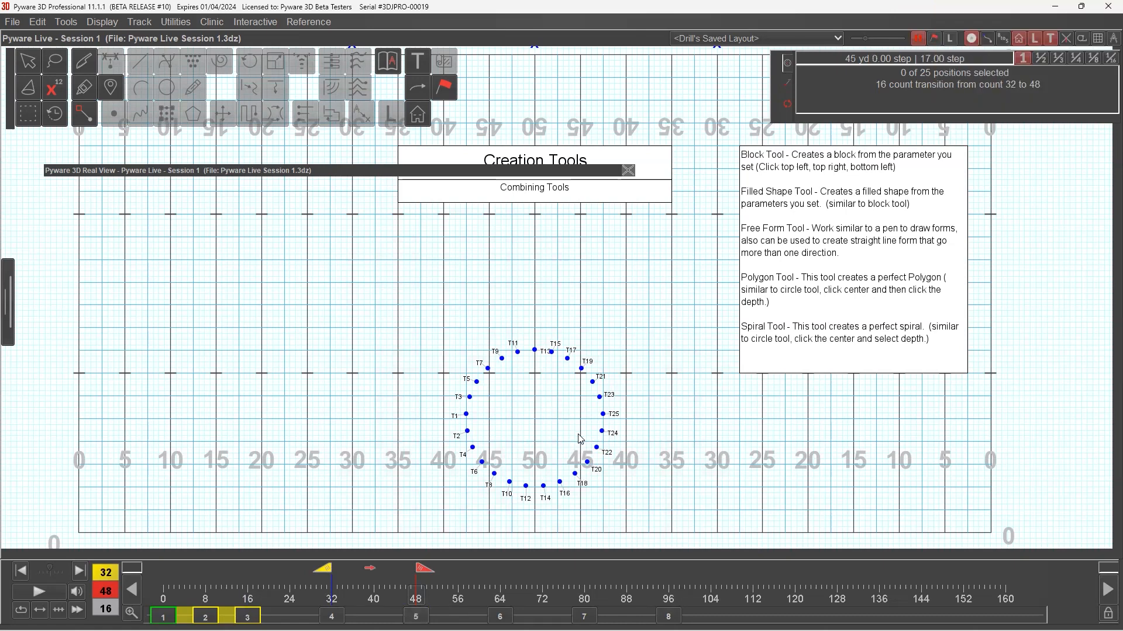
double_click(31, 65)
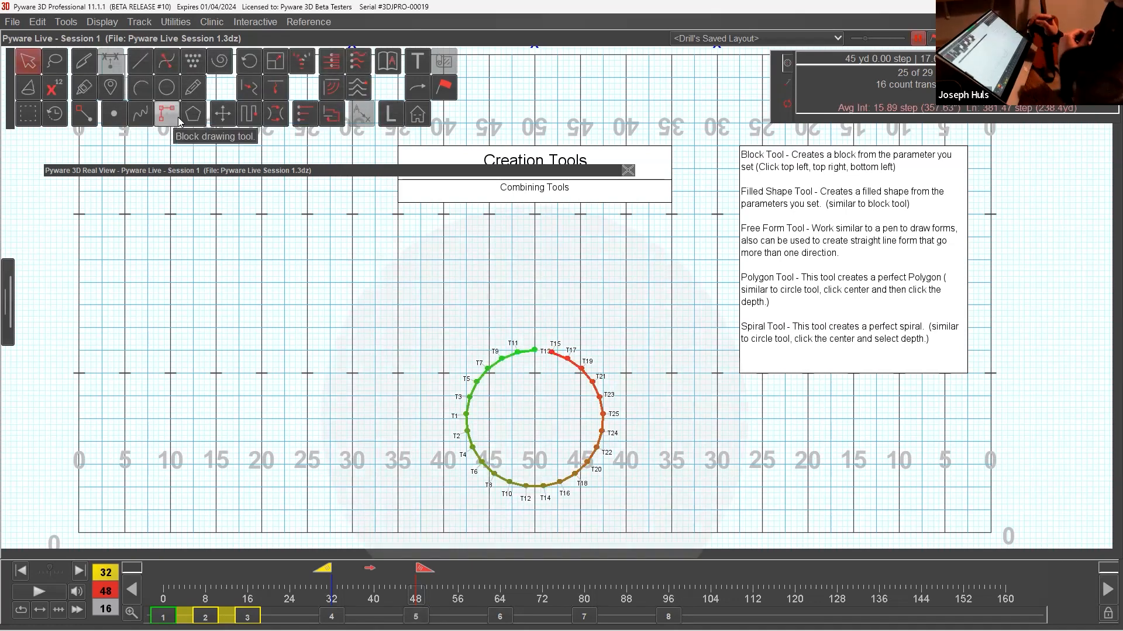
click(178, 119)
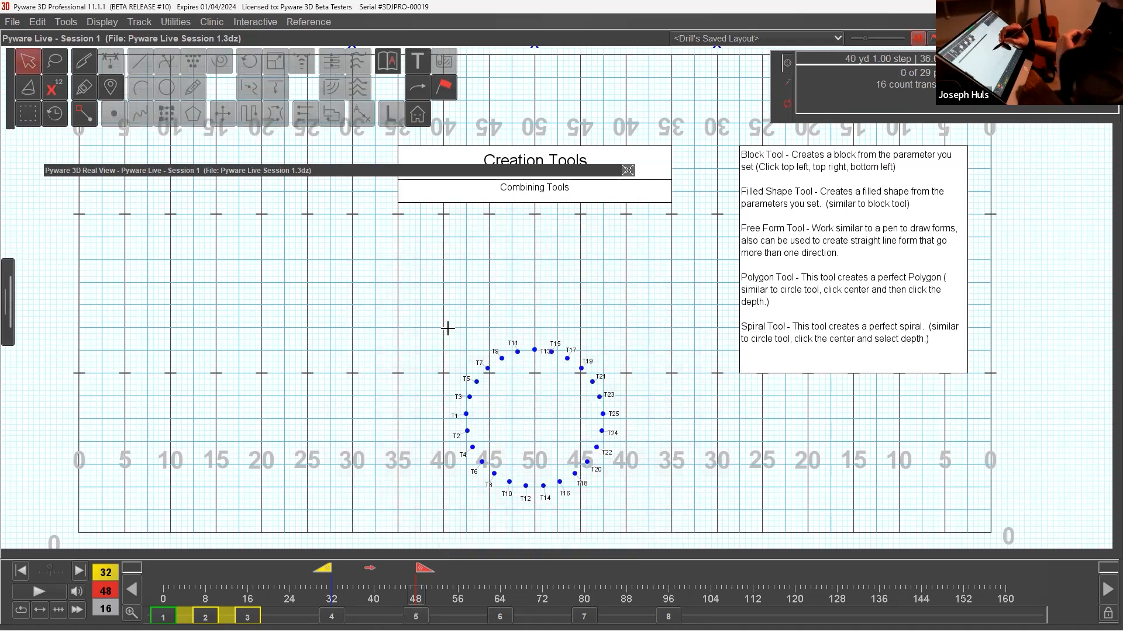
drag(496, 334, 560, 388)
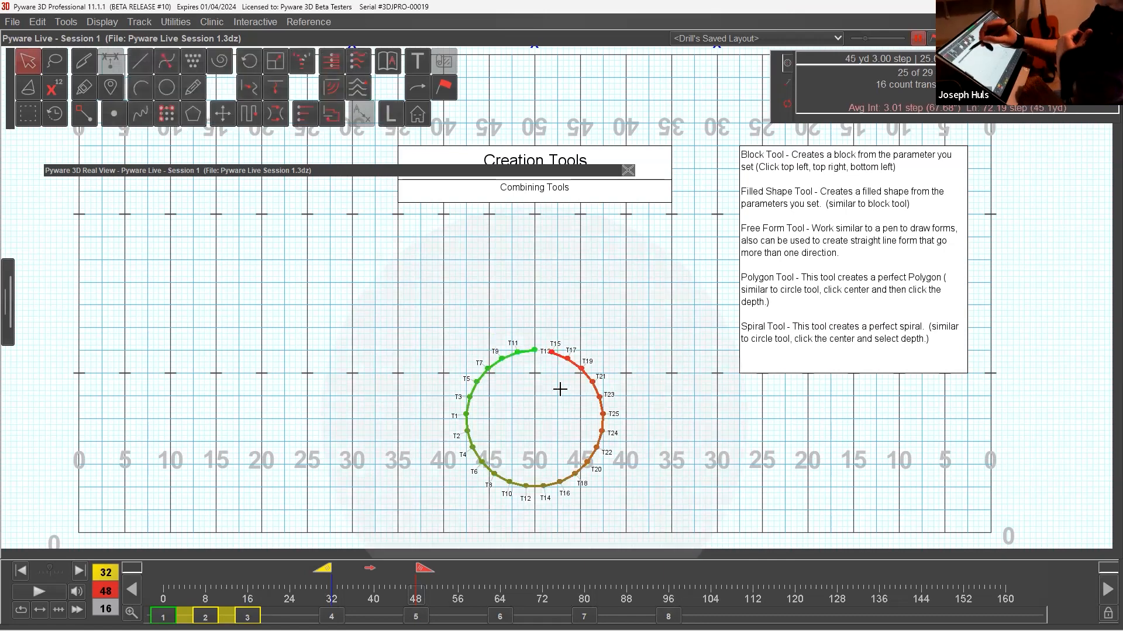
Draw a block between the 40-yard lines, starting 8 steps behind the front hash and extending toward the front sideline.
click(170, 117)
click(443, 328)
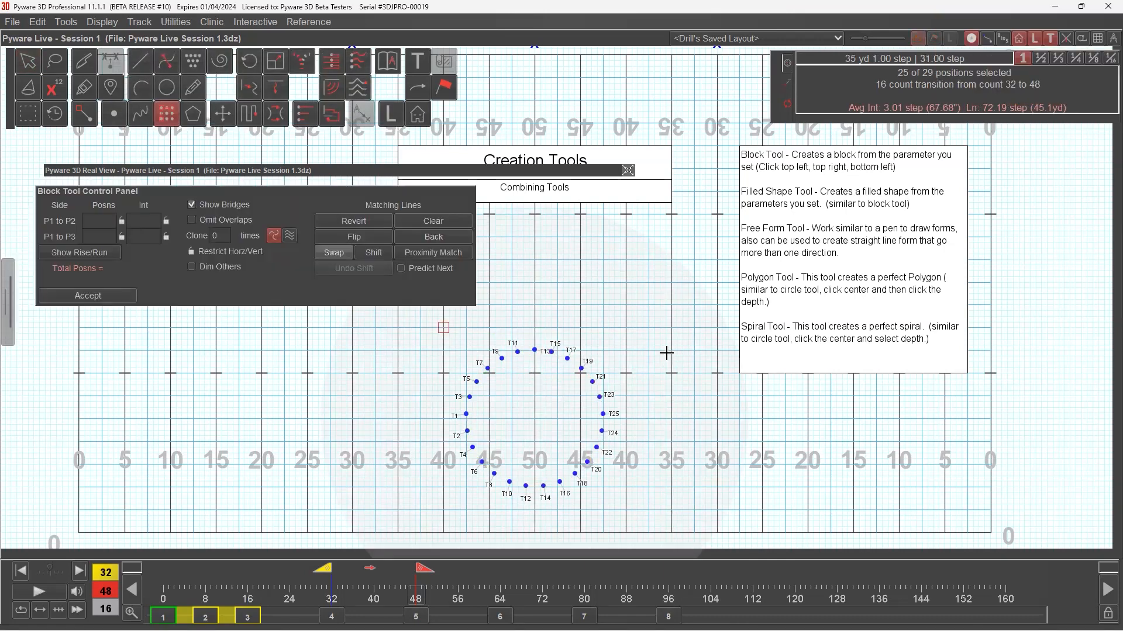
click(625, 328)
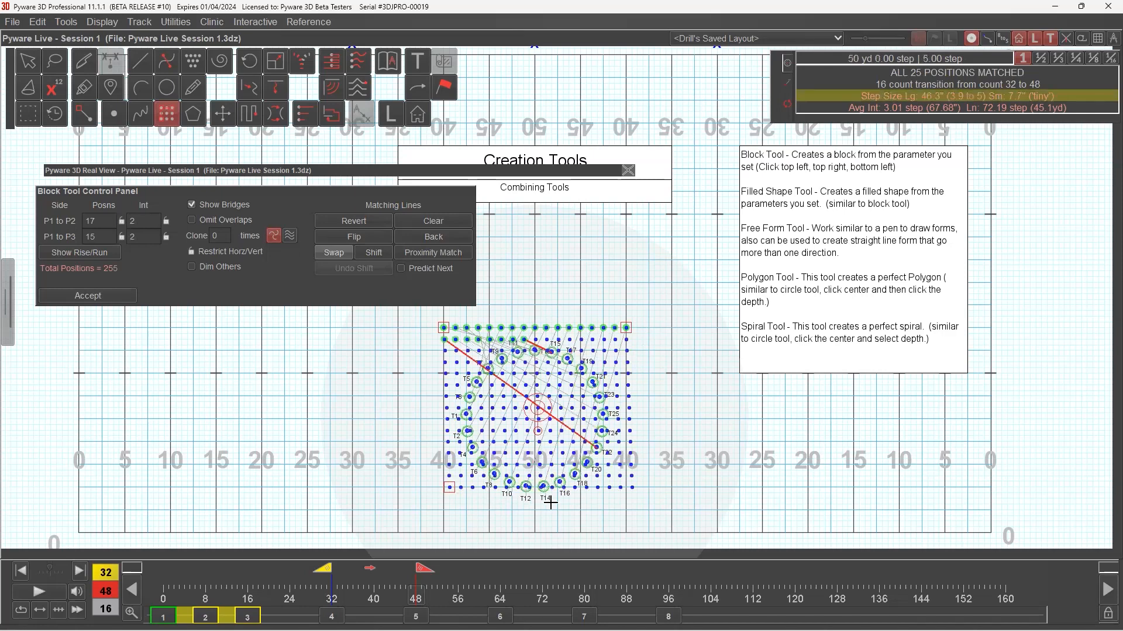
click(443, 499)
drag(443, 497, 444, 490)
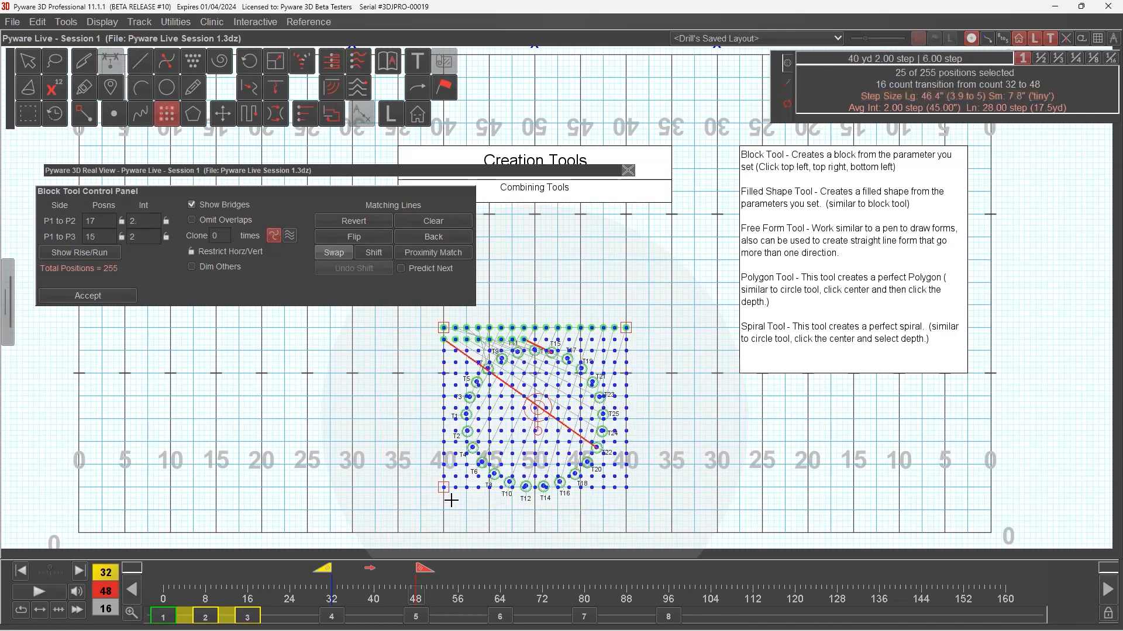
Set both block intervals to 8 steps and pull the block's front corner down to the fifth row.
click(155, 226)
text(8)
key(Tab)
text(8)
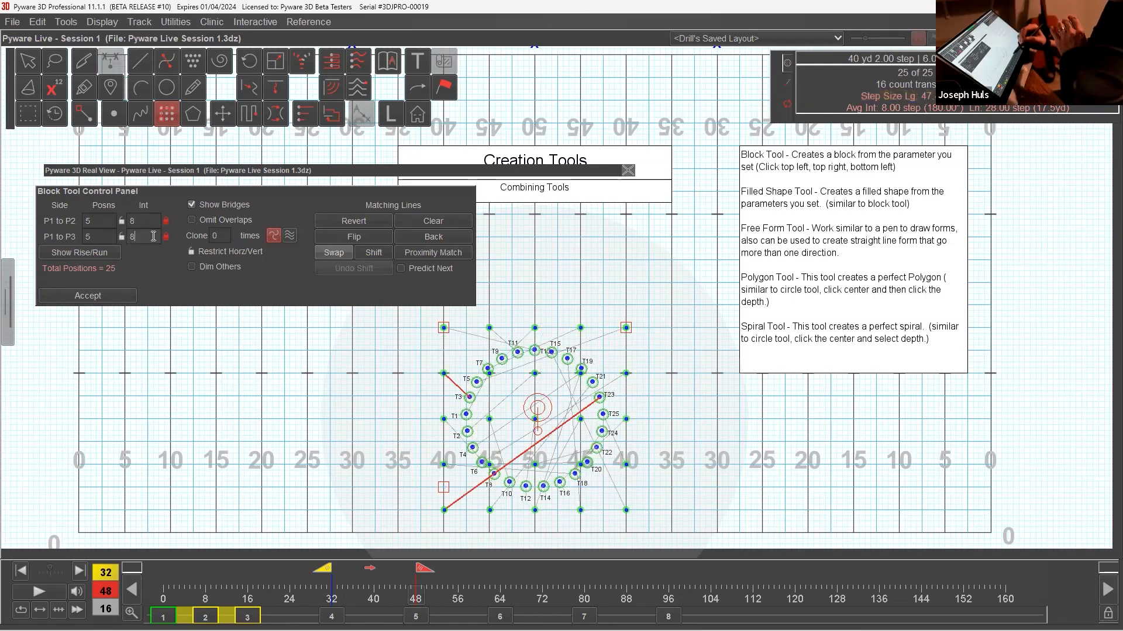
drag(450, 490, 444, 512)
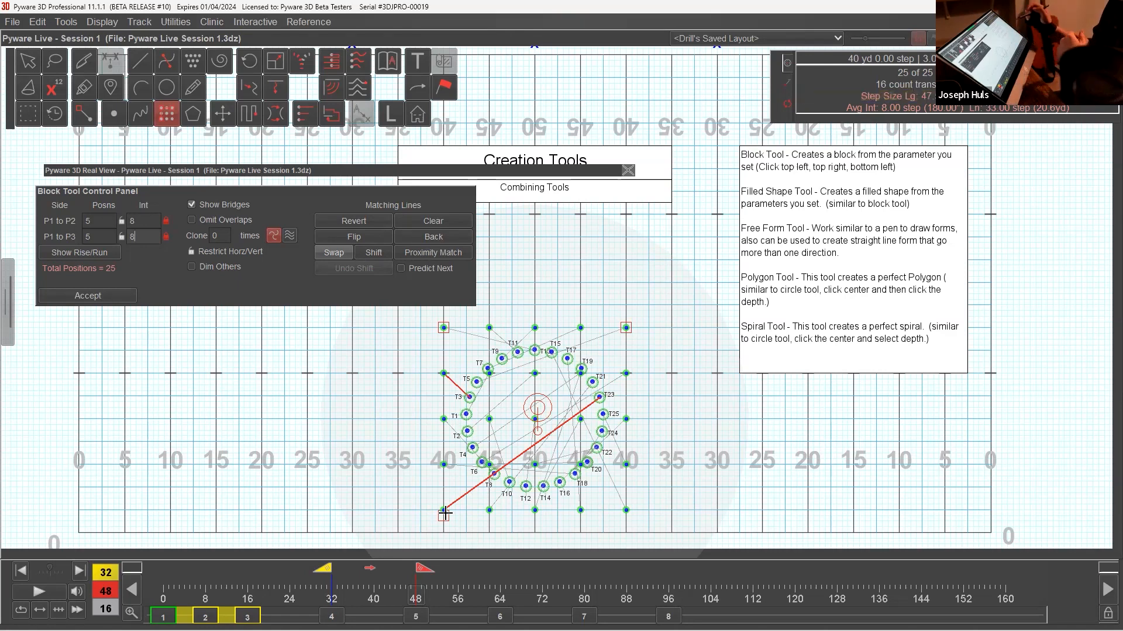
Clear all matching lines and match the block's back row, from the first corner across, with T9, T11, T13, T15 and T17.
click(459, 224)
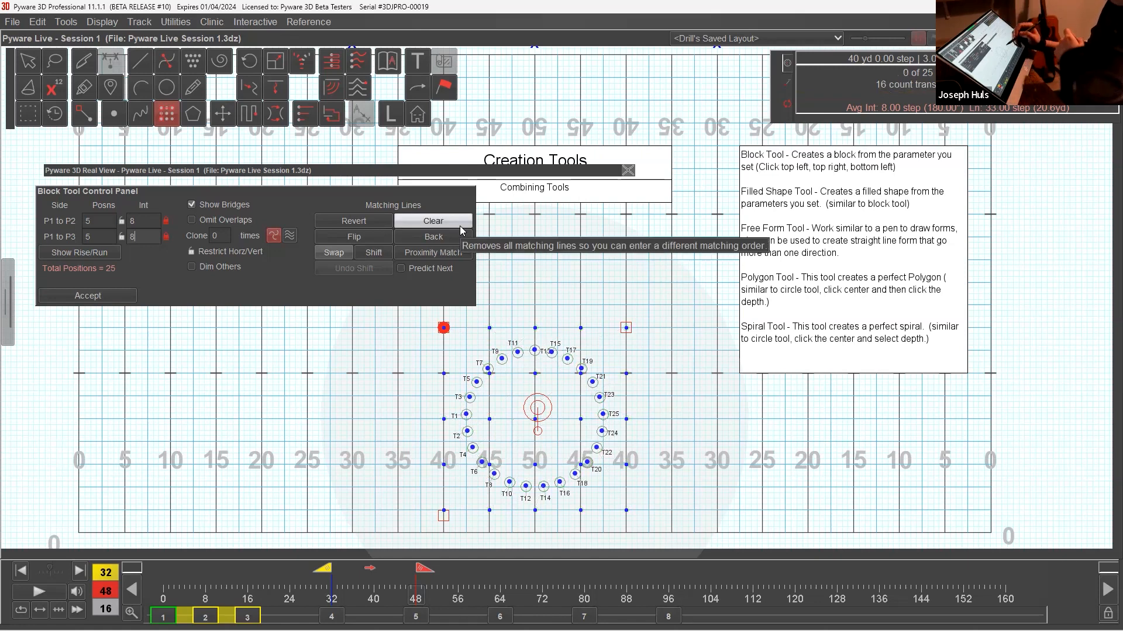
click(502, 359)
click(517, 353)
click(535, 351)
click(552, 353)
click(567, 359)
Match the block's second row from the back with T3, T5, T7, T19 and T21.
click(469, 397)
click(476, 383)
click(487, 369)
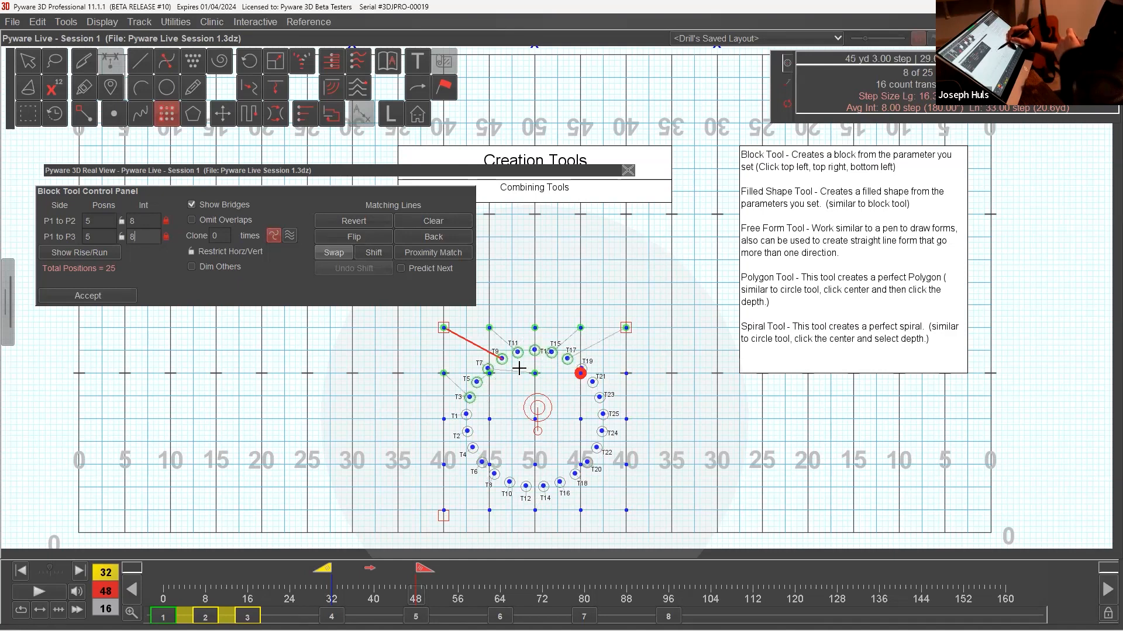
click(582, 367)
click(592, 382)
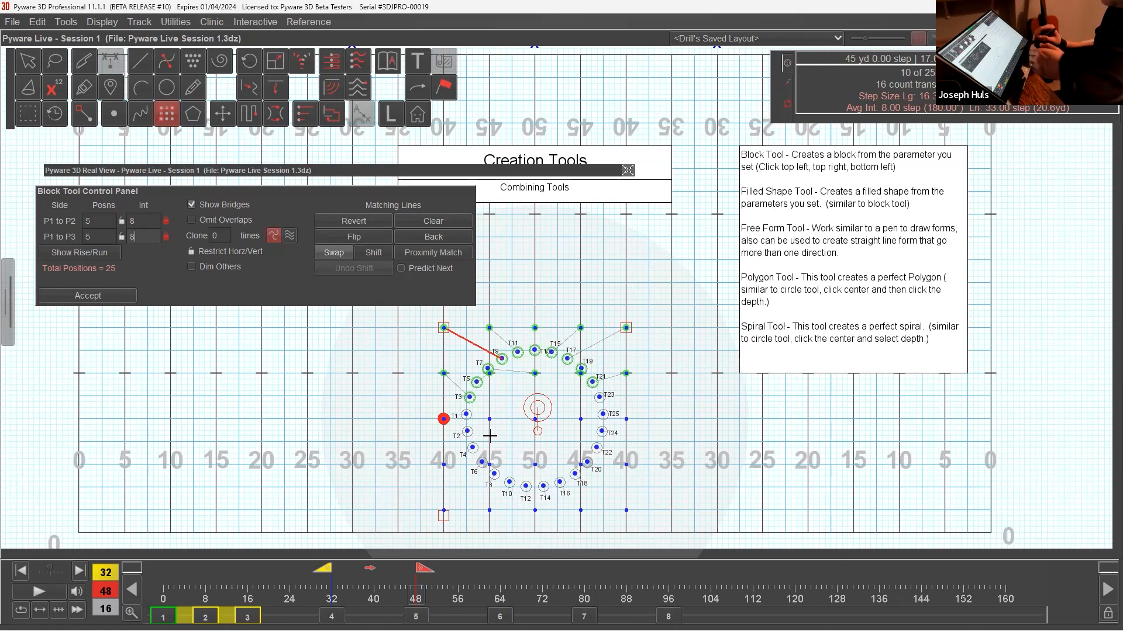
Match the block's middle row with T2, T1, T23, T25 and T24.
click(472, 434)
click(470, 417)
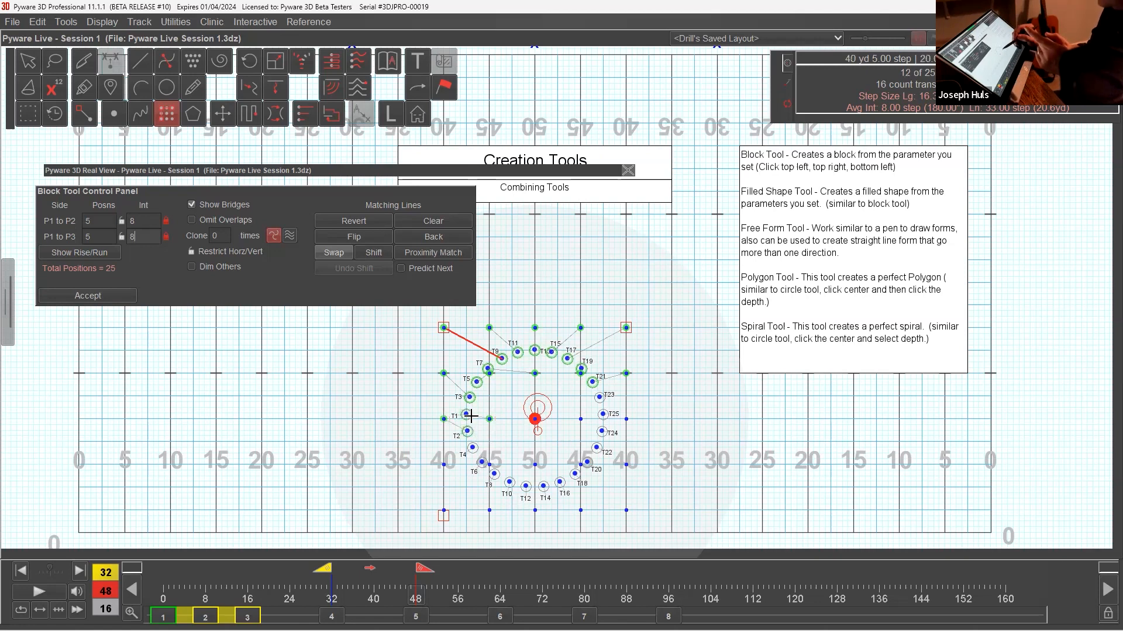
click(601, 398)
click(603, 414)
click(603, 432)
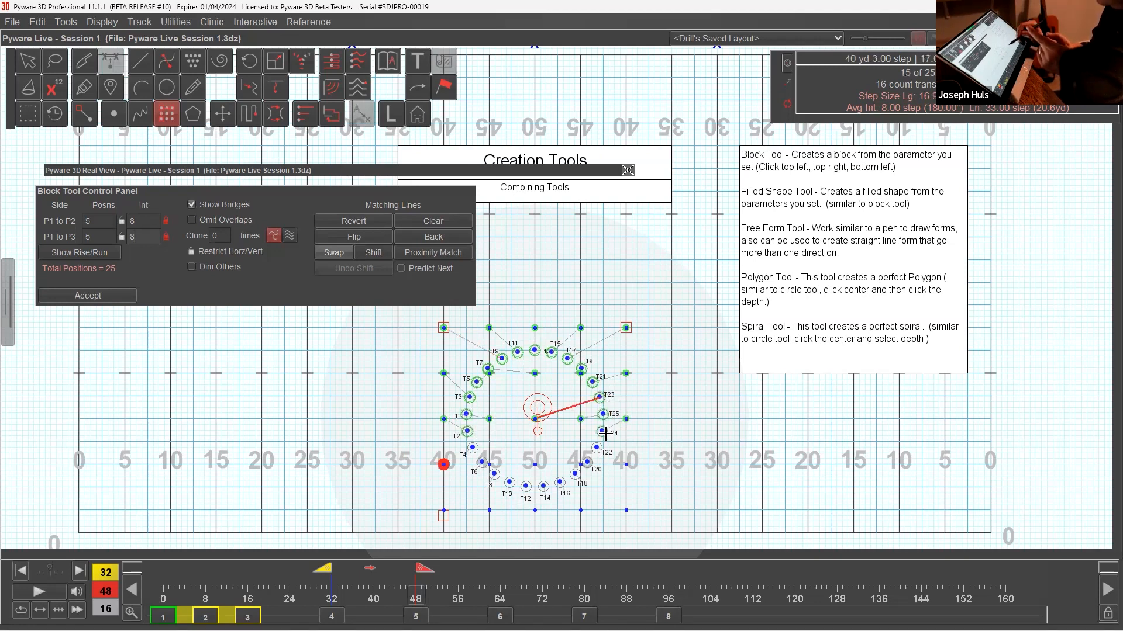
Match the block's fourth row from the back with T8, T6, T4, T22 and T20.
click(483, 462)
click(483, 462)
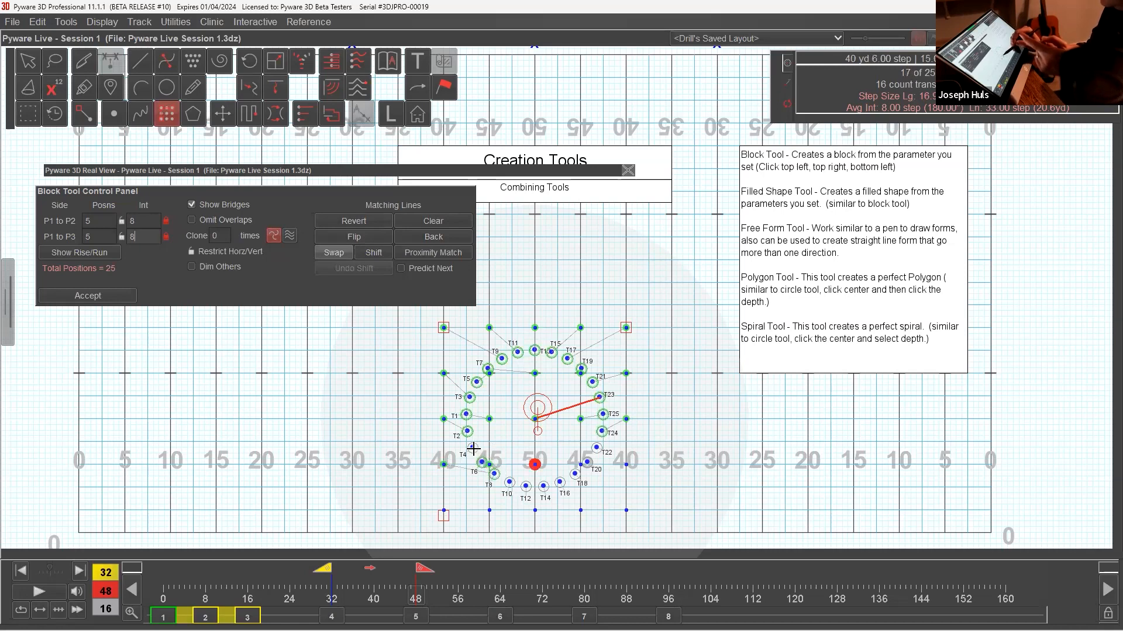
click(473, 448)
click(597, 449)
click(588, 462)
click(525, 487)
click(542, 488)
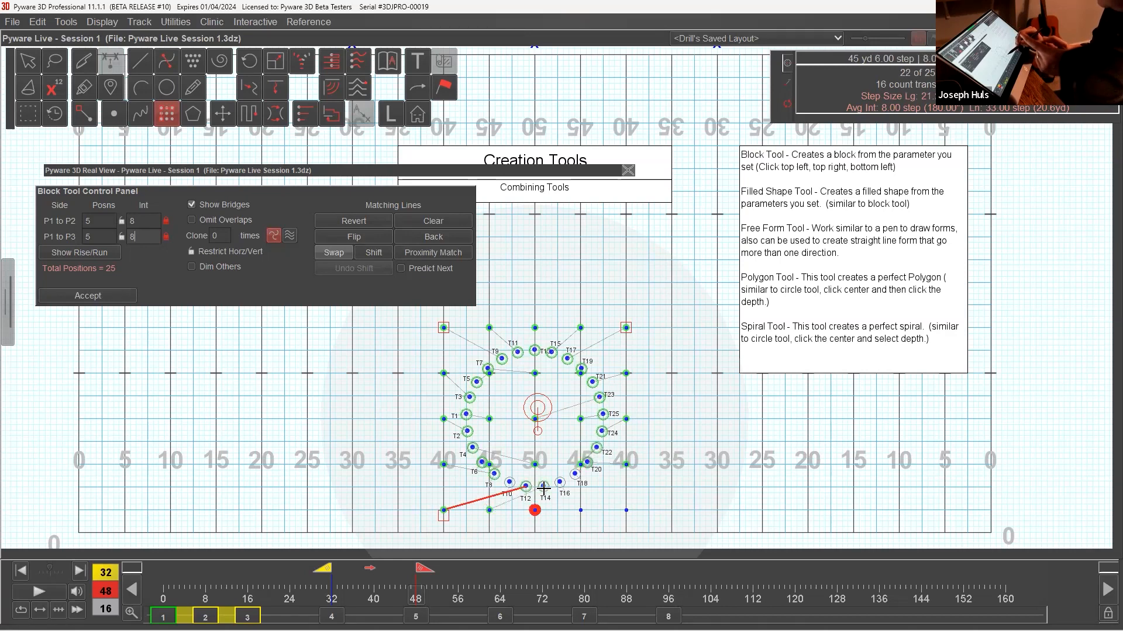
click(459, 241)
click(460, 242)
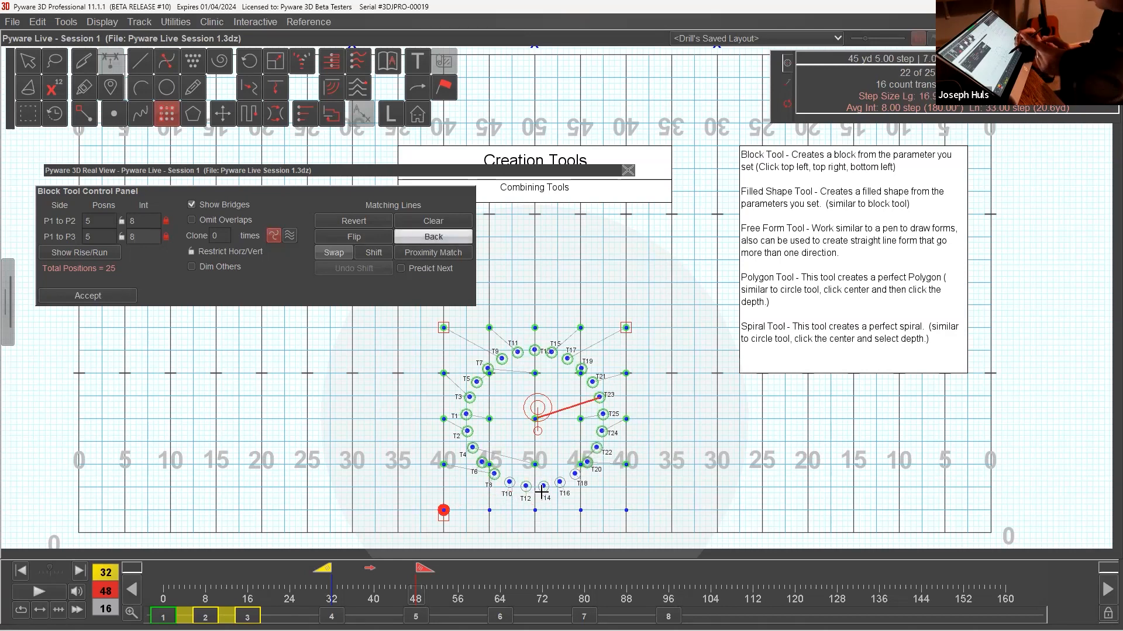
Match the block's front row with T10, T12, T14, T16 and T18, and accept the block.
click(510, 482)
click(526, 487)
click(544, 486)
click(560, 484)
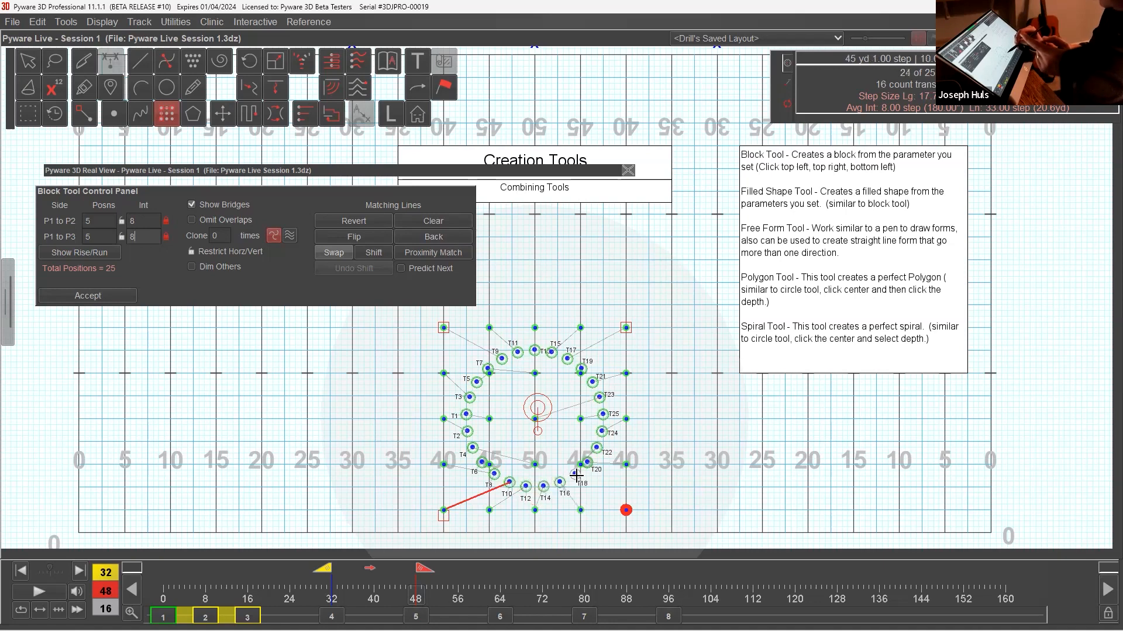
click(127, 297)
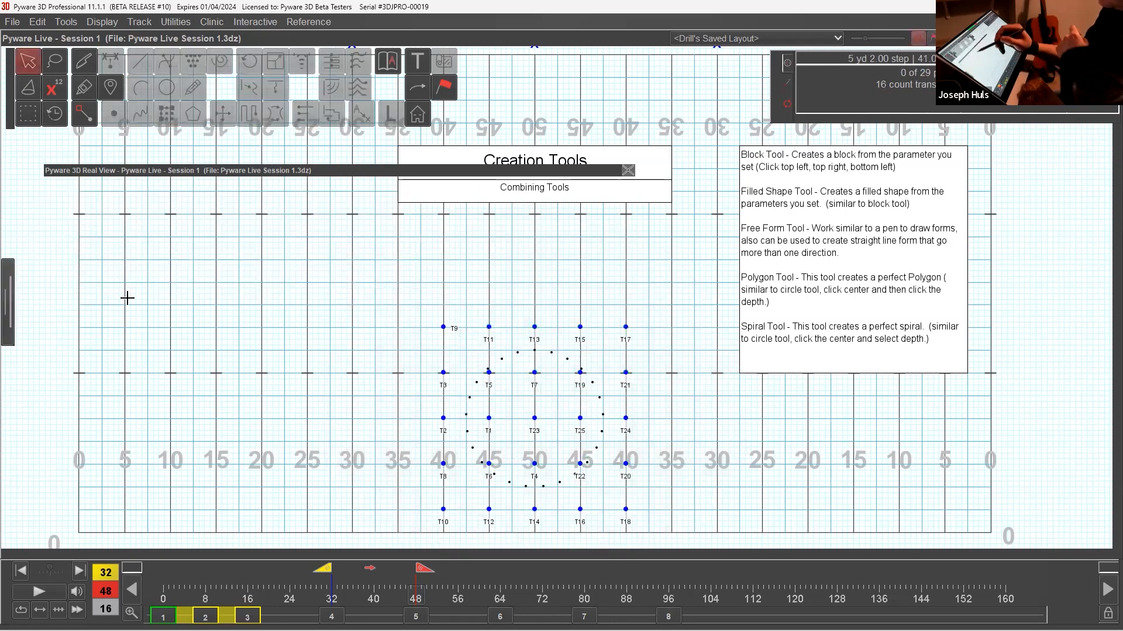
Open the 3D Real View, shrink its window, and frame the block from the front at count 48.
click(334, 175)
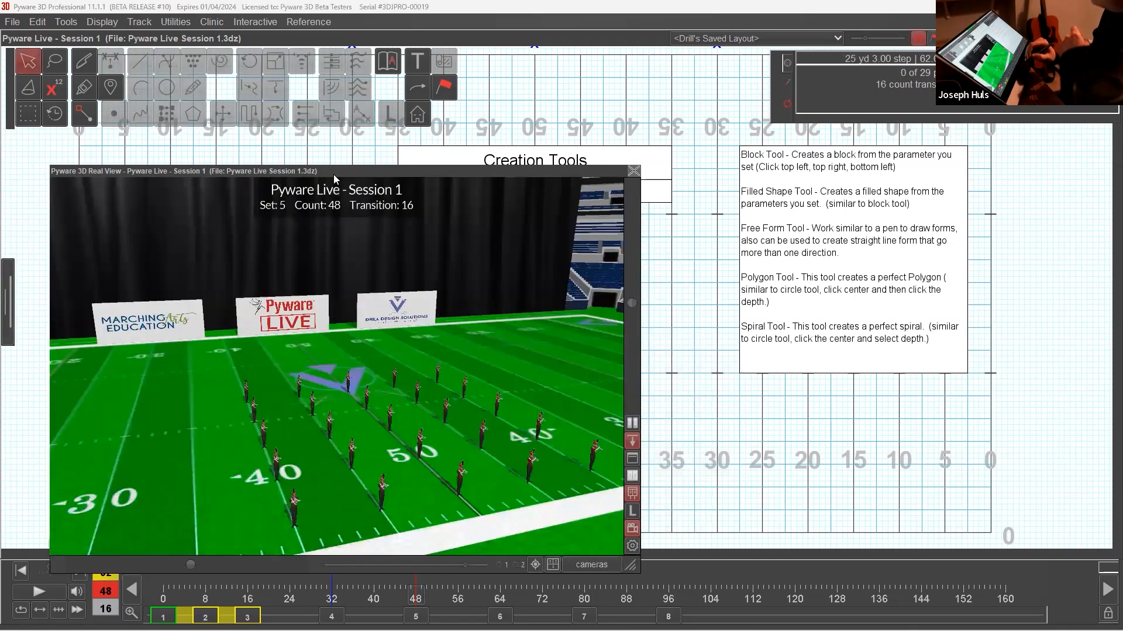
drag(626, 562, 651, 518)
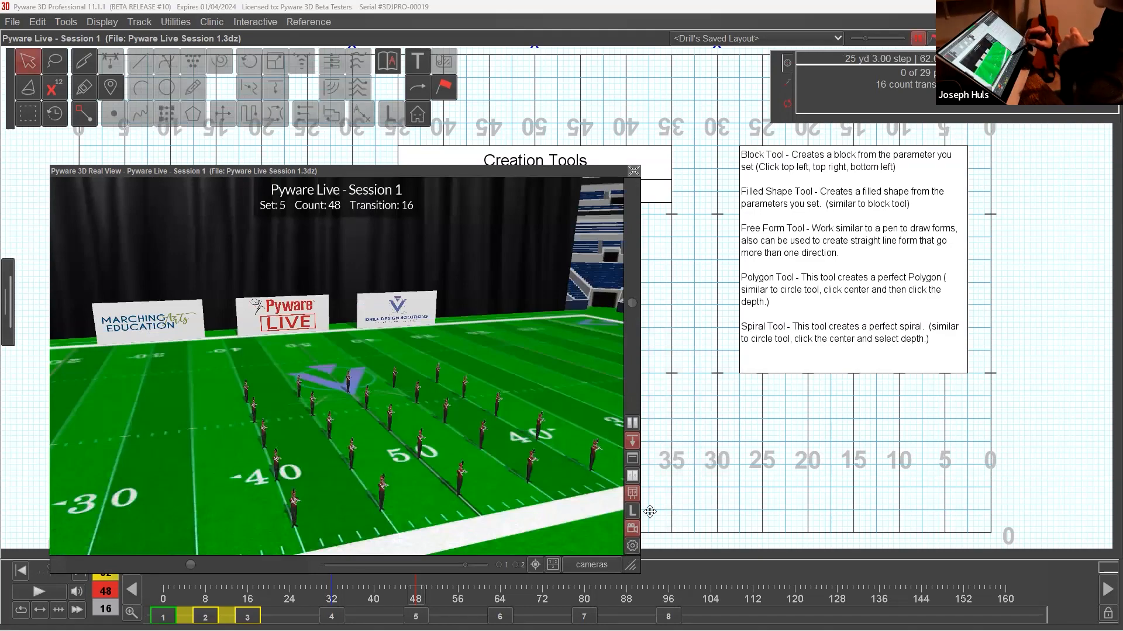
click(558, 517)
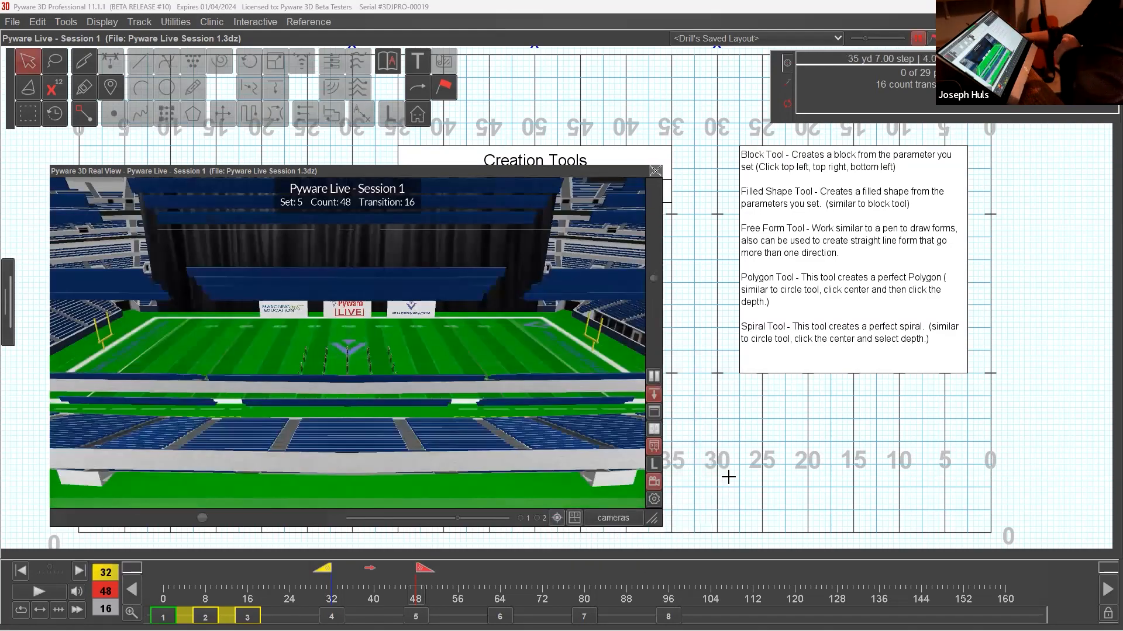
scroll(476, 354, up, 3)
scroll(476, 354, up, 5)
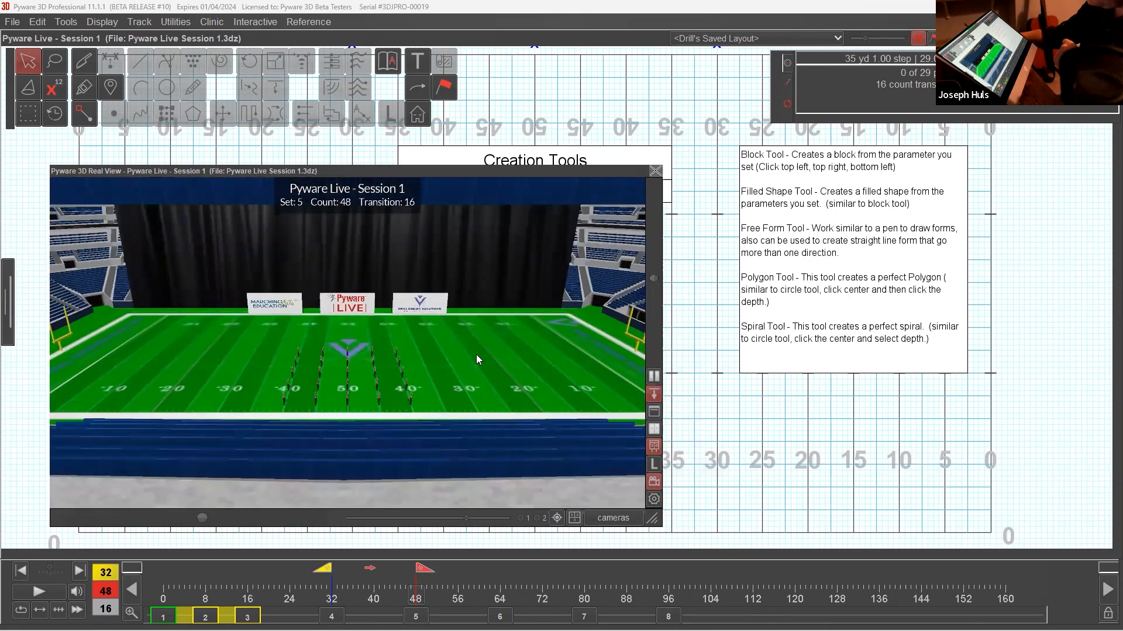
scroll(476, 343, up, 4)
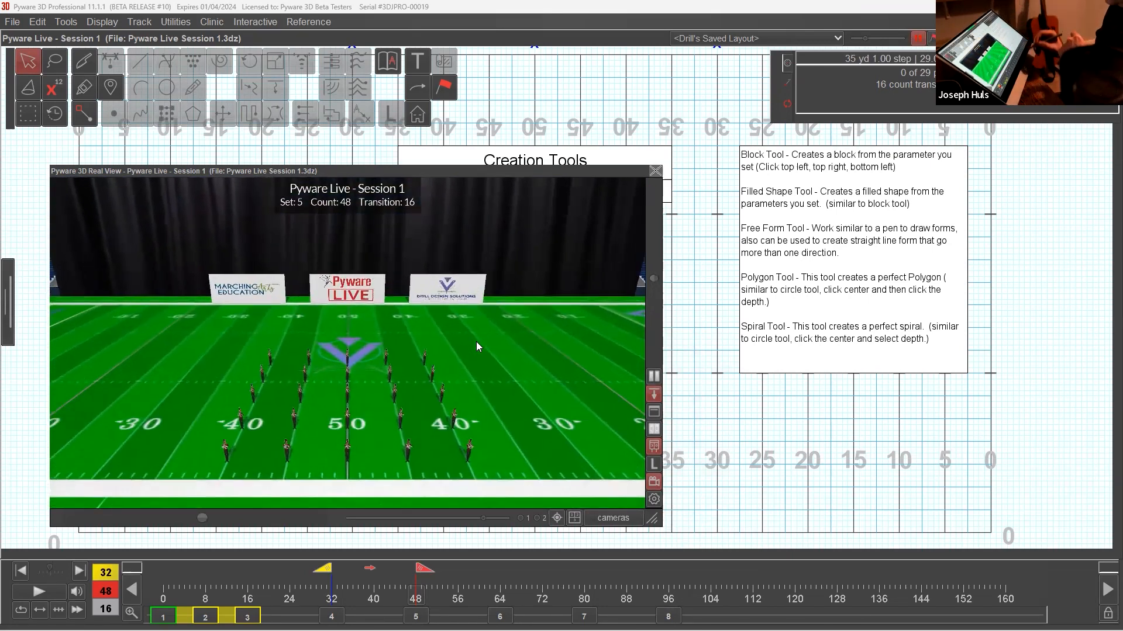
Preview the circle-to-block transition up to count 48, first in the 3D view and again on the 2D field.
key(Page_Up)
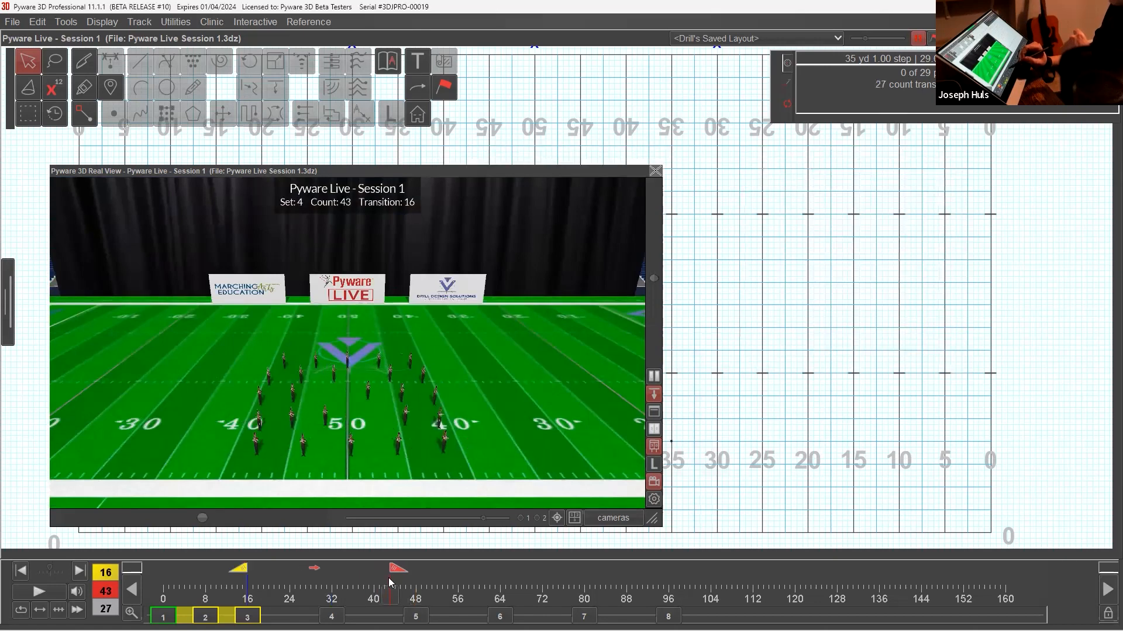
drag(385, 591, 415, 611)
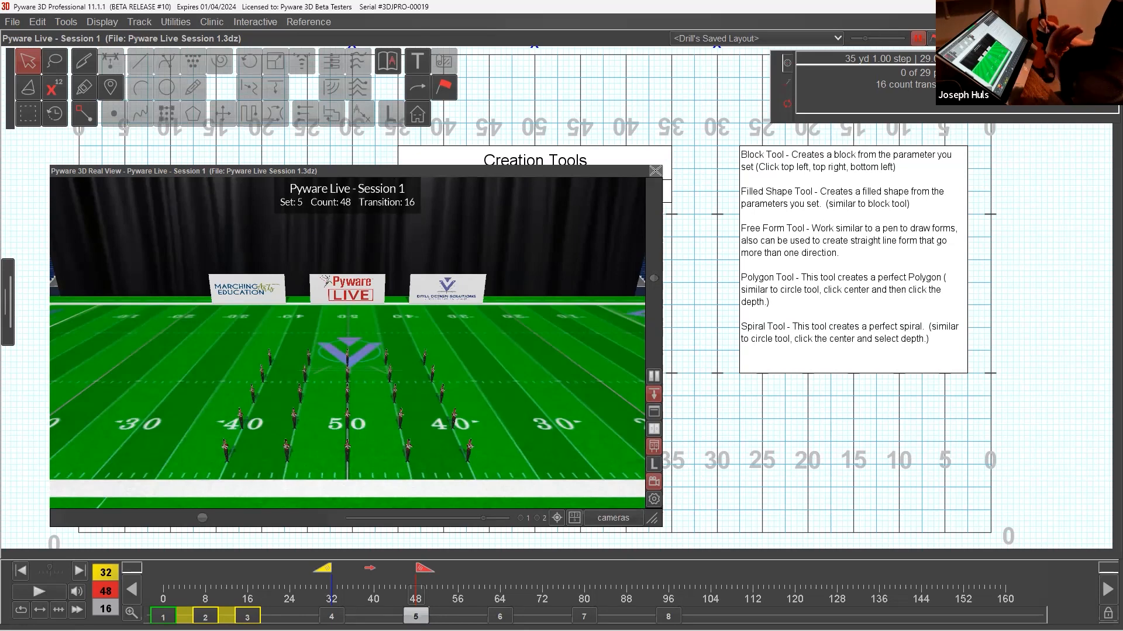
double_click(604, 172)
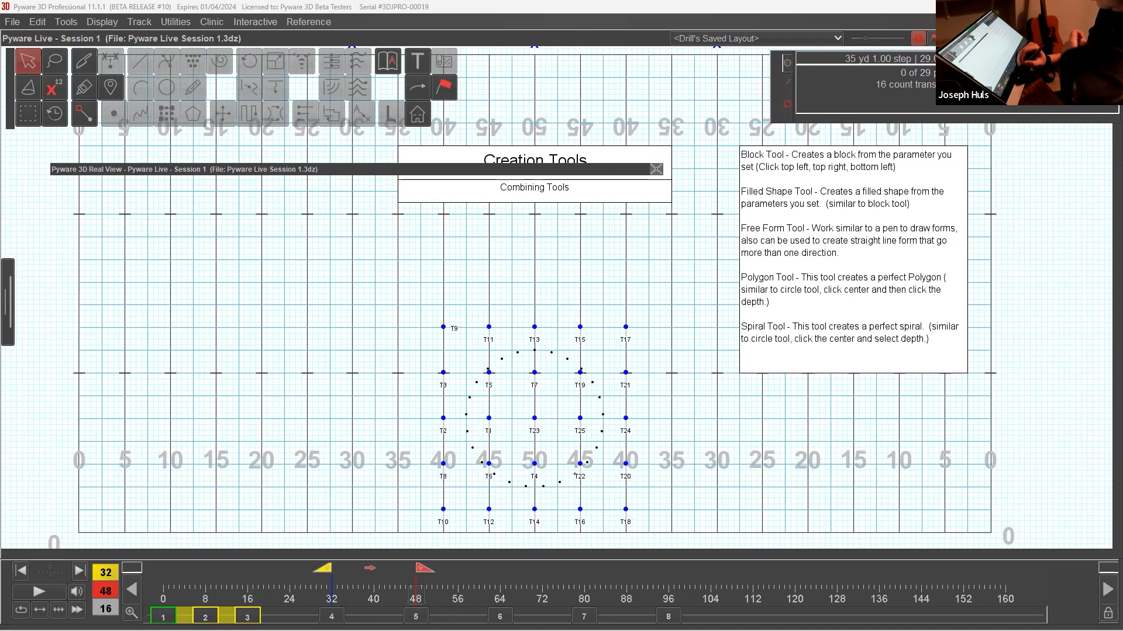
click(335, 592)
drag(338, 593, 415, 593)
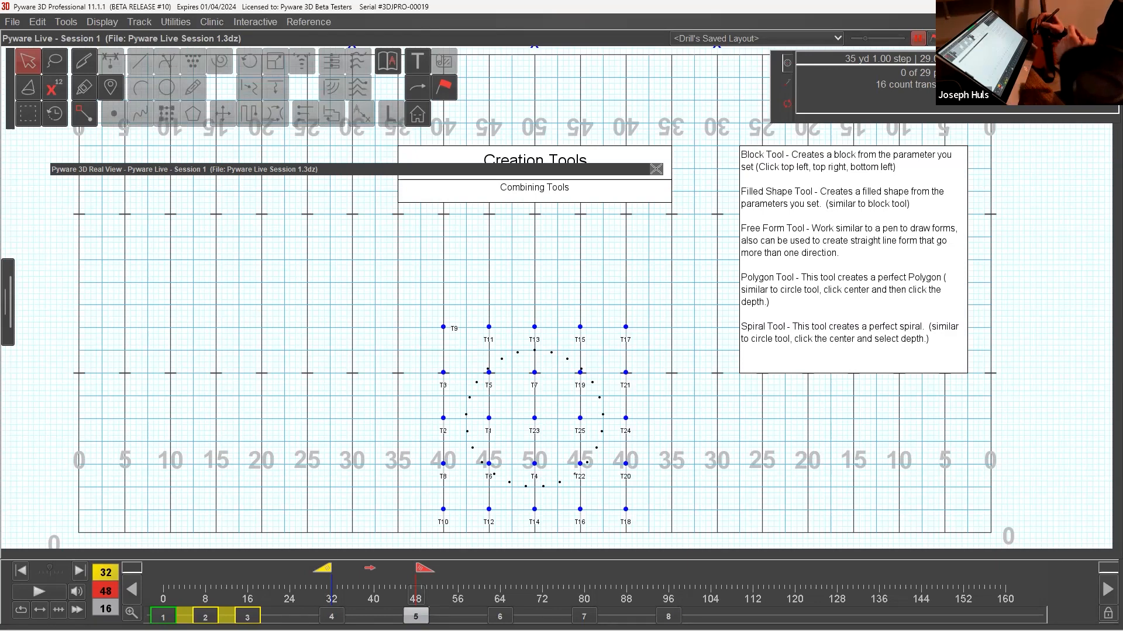
Try deleting the transition between counts 32 and 48 for all block performers, and undo the deletion.
drag(511, 367, 627, 489)
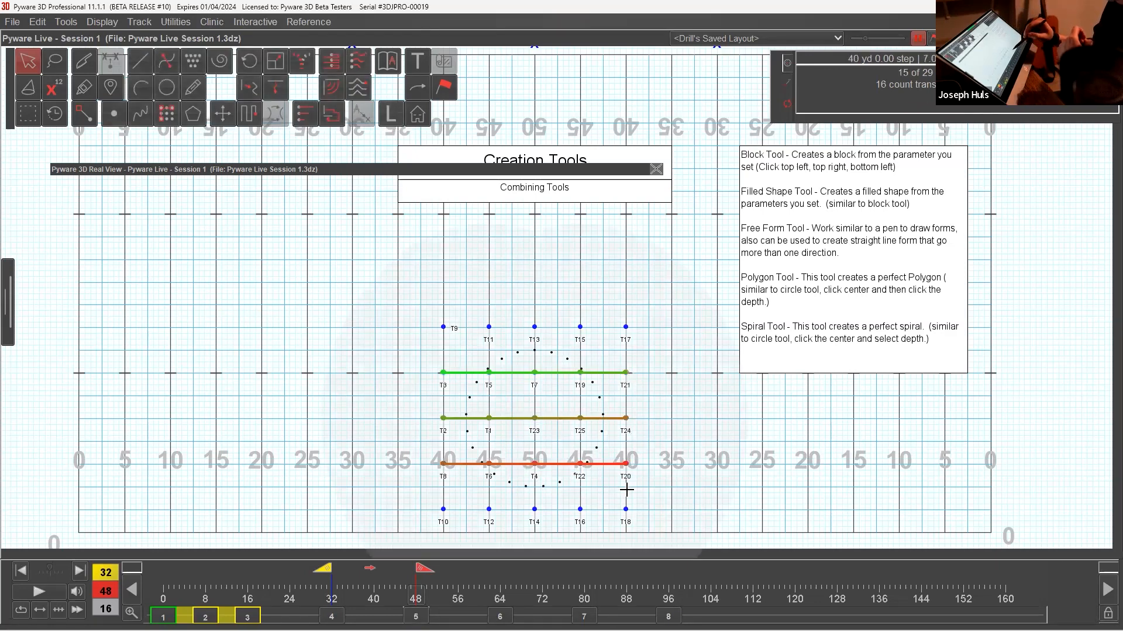
drag(413, 311, 680, 514)
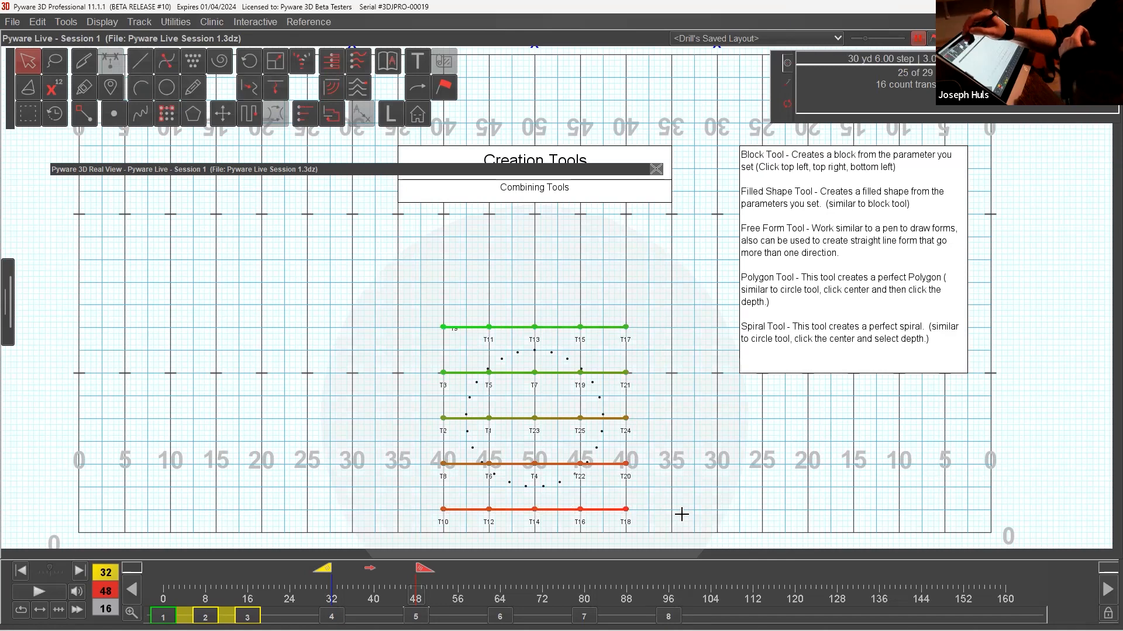
click(39, 23)
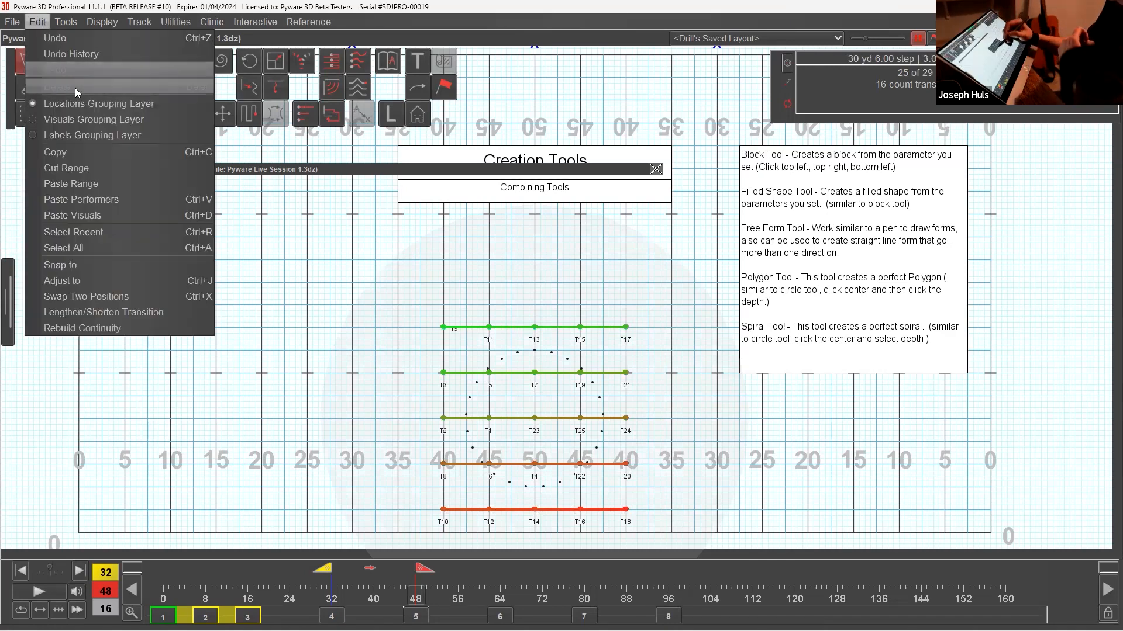
click(74, 88)
click(494, 357)
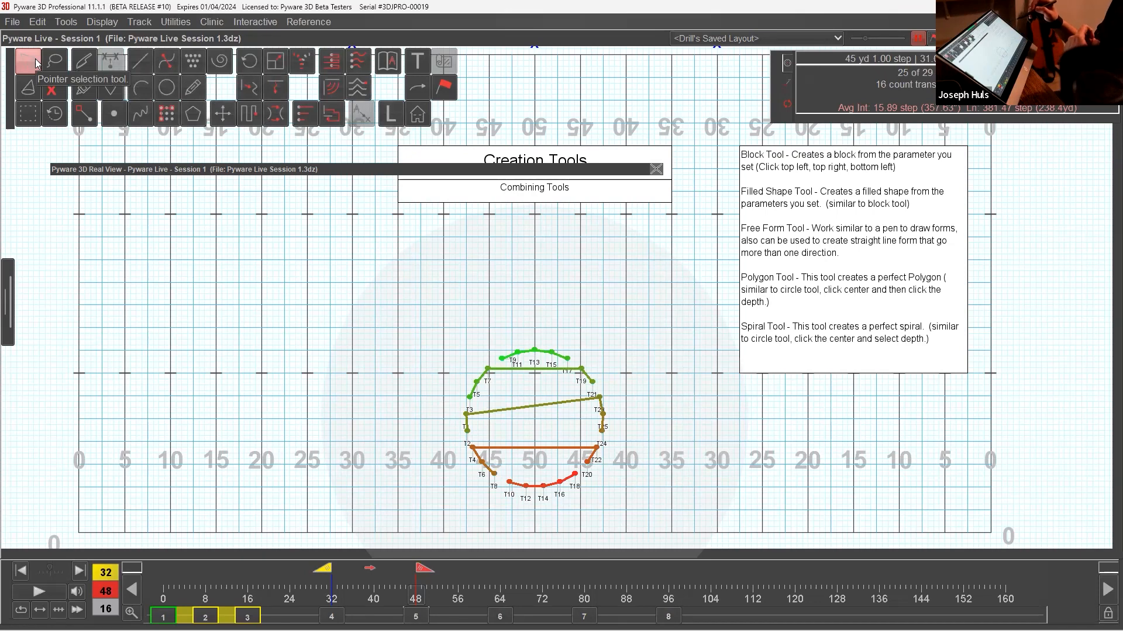
click(42, 22)
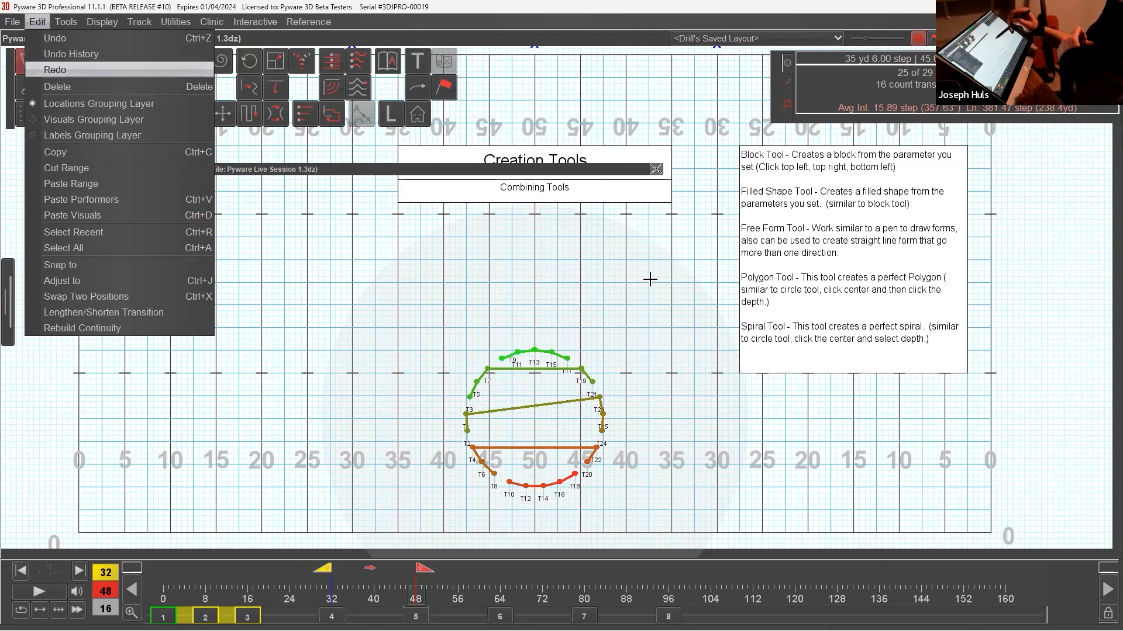
click(110, 70)
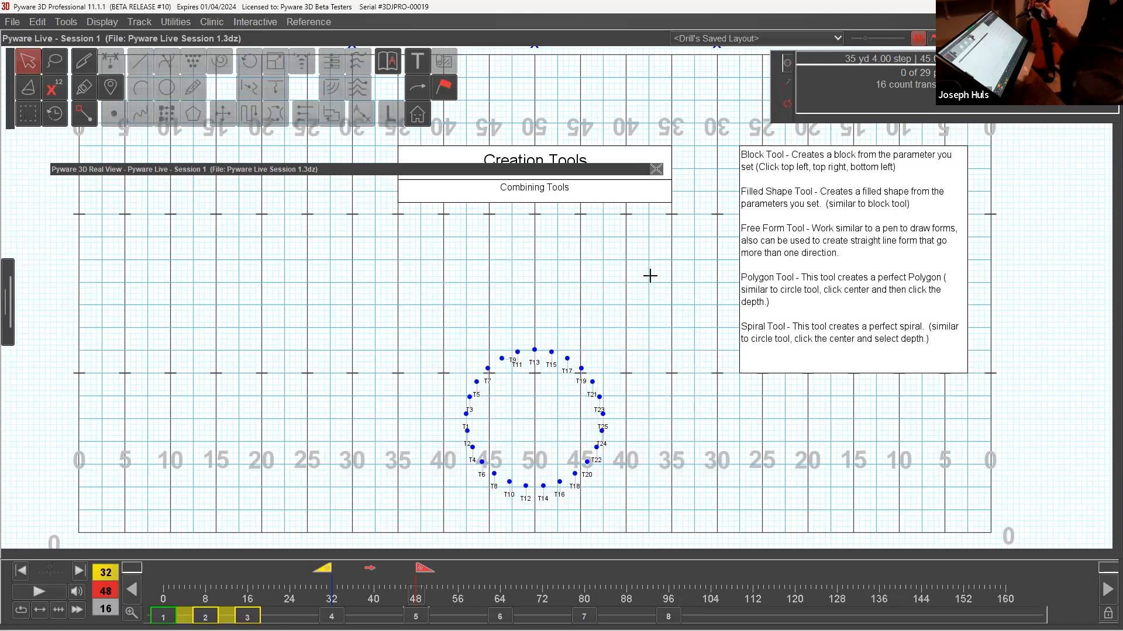
key(ctrl+z)
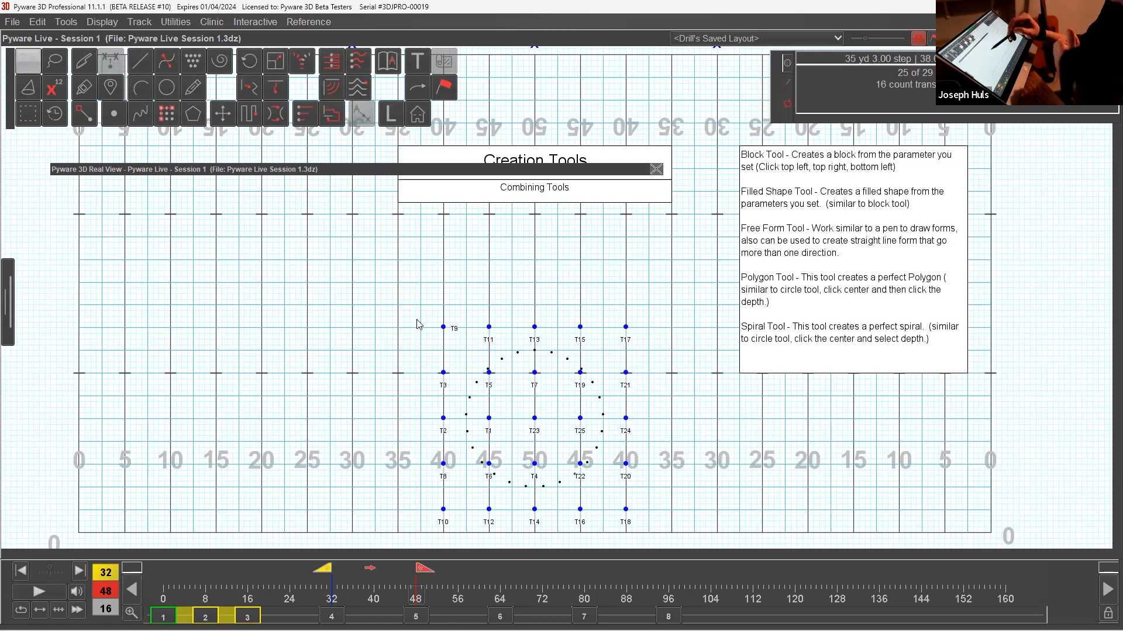
Select the whole block, paste the copied selection with a different matching order, and clear all matching lines.
click(27, 59)
drag(416, 310, 702, 533)
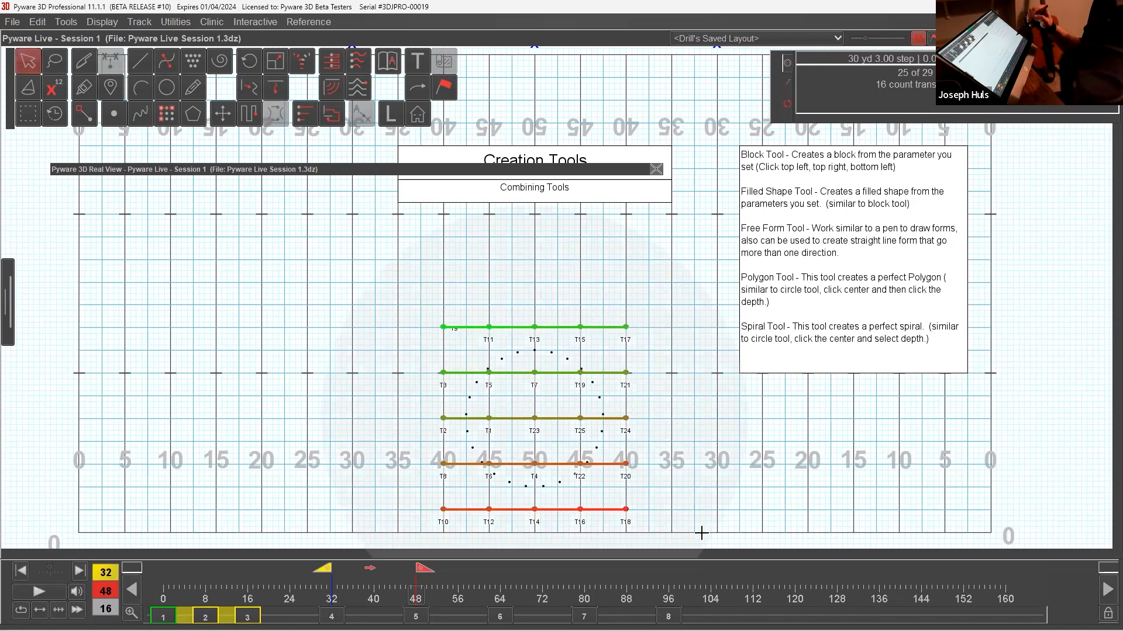
key(ctrl+v)
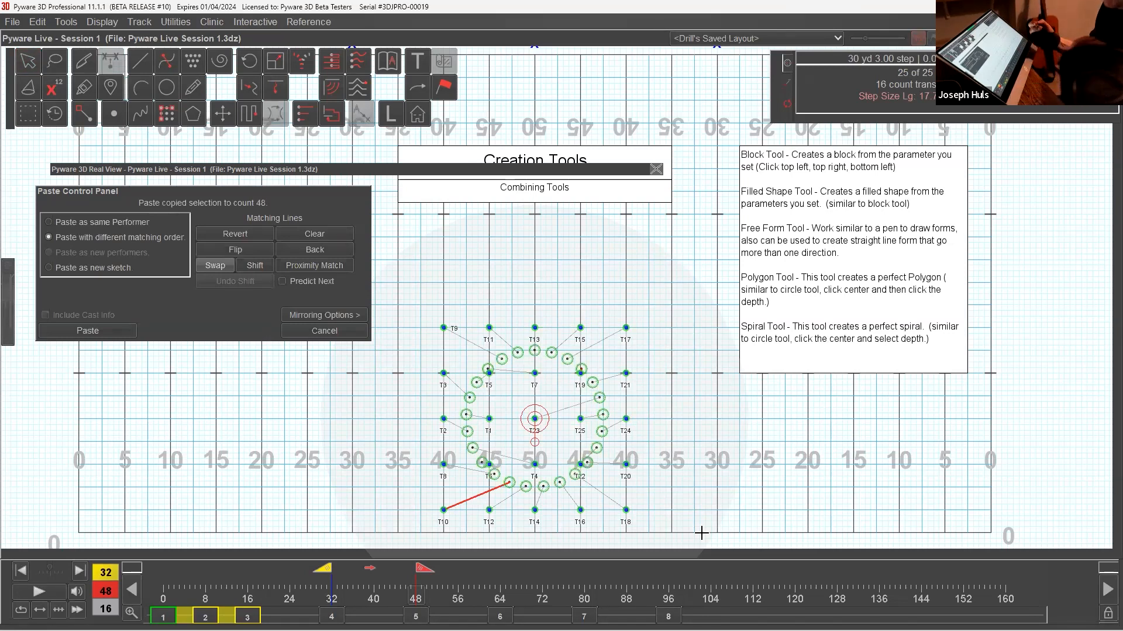
click(314, 234)
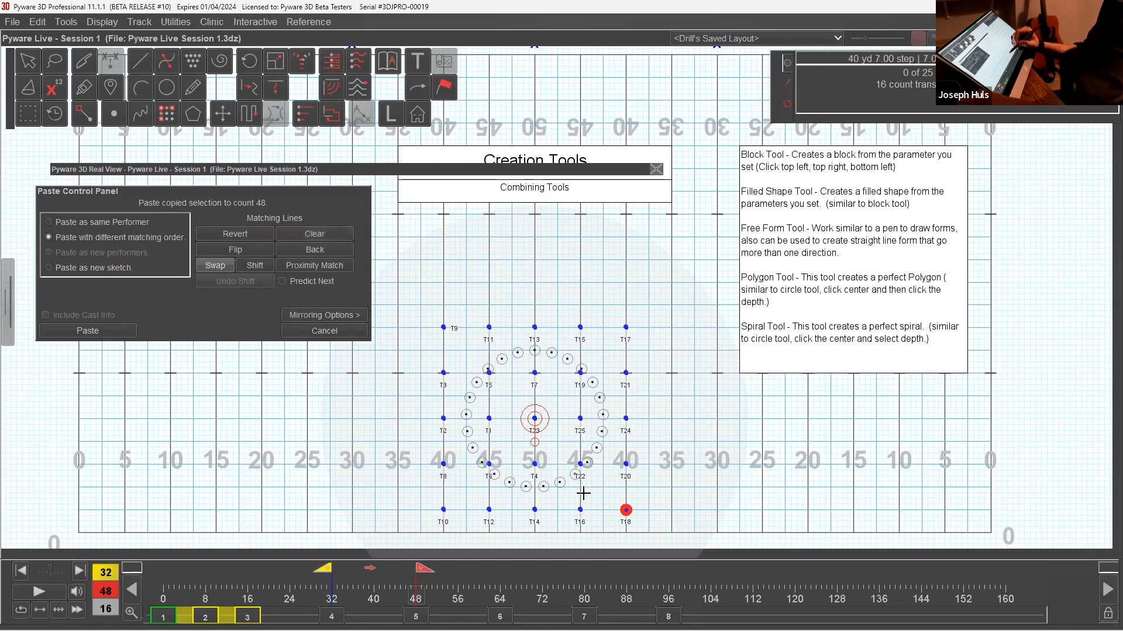
Match the block's front row from the 40 on side two to the other 40 with T18, T16, T14, T12 and T10.
click(576, 475)
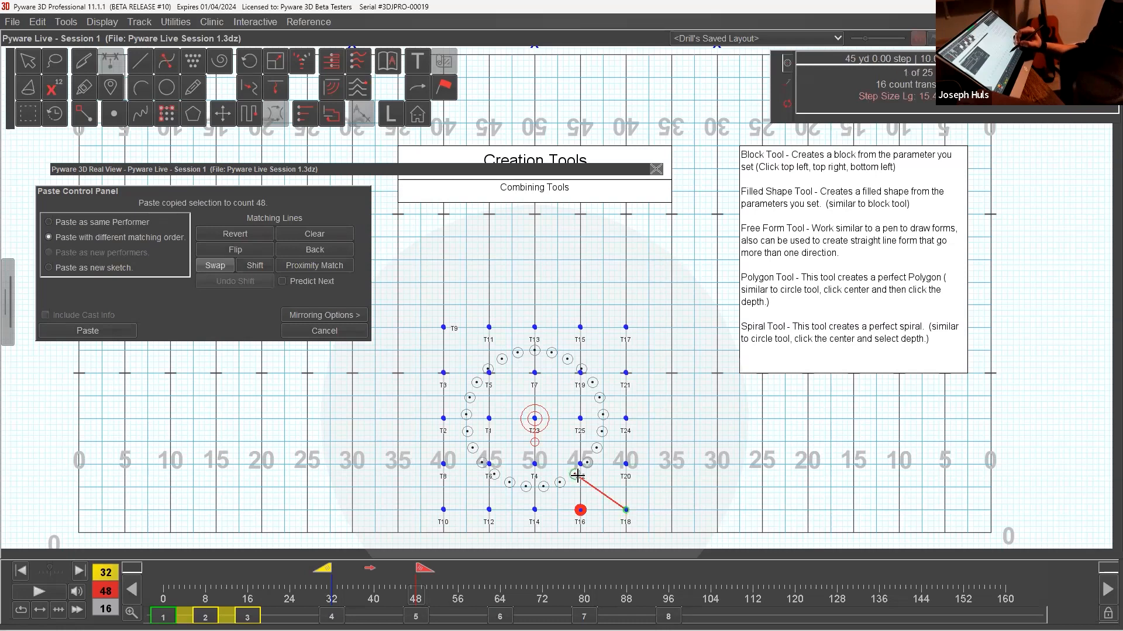
click(560, 483)
click(543, 487)
click(525, 487)
click(510, 485)
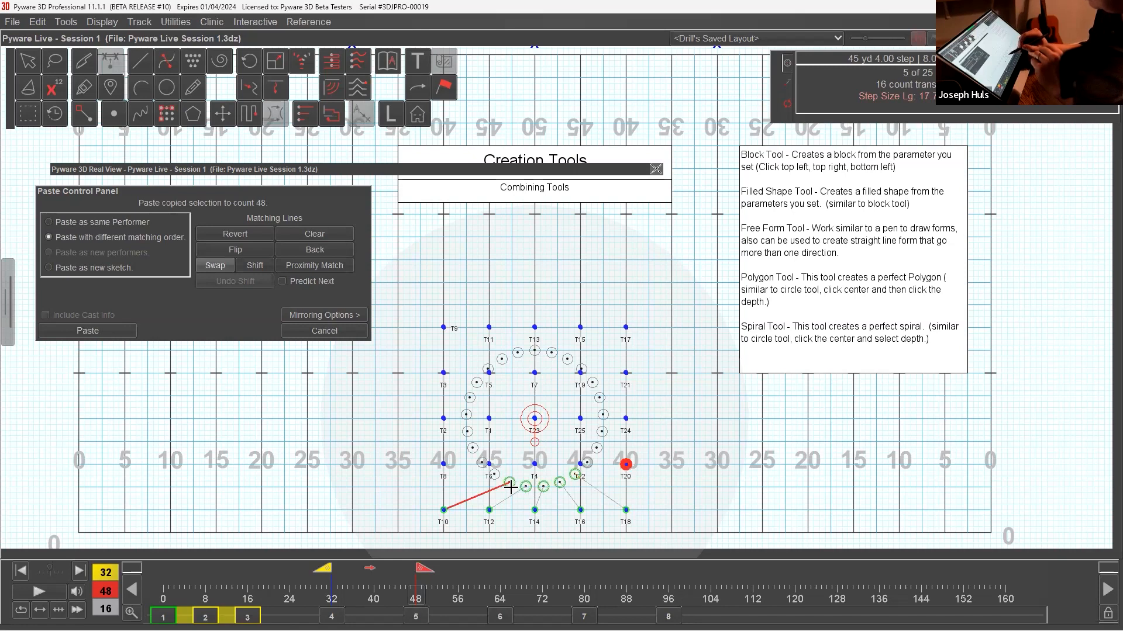
Match the block's second row from the front with T22, T20, T8, T6 and T4.
click(596, 449)
click(588, 463)
click(494, 474)
click(481, 462)
click(473, 448)
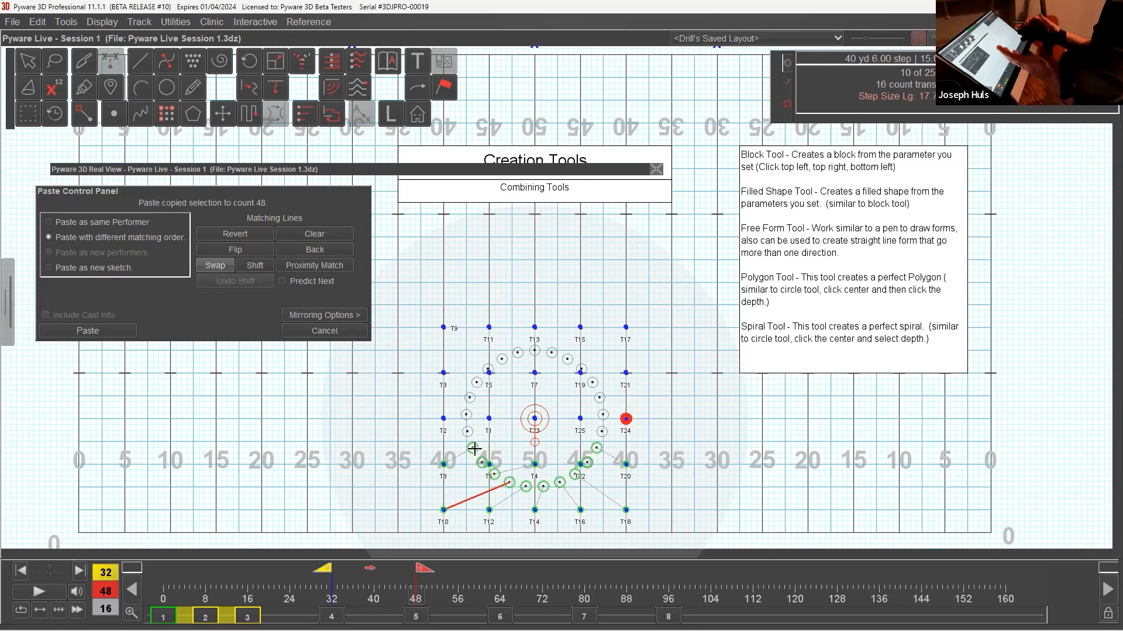
Match the block's middle row with T23, T25, T24, T2 and T1.
click(599, 398)
click(603, 415)
click(603, 431)
click(466, 432)
click(466, 415)
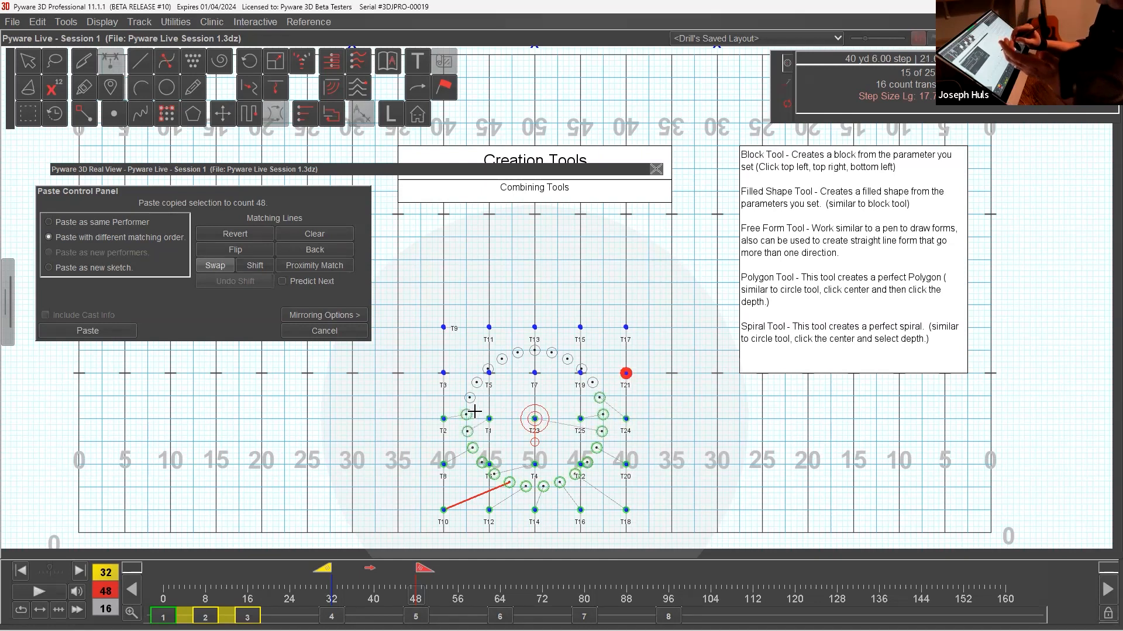
Match the block's second row from the back with T21, T19, T3, T5 and T7, correcting the mismatched position.
click(593, 383)
click(581, 370)
click(470, 398)
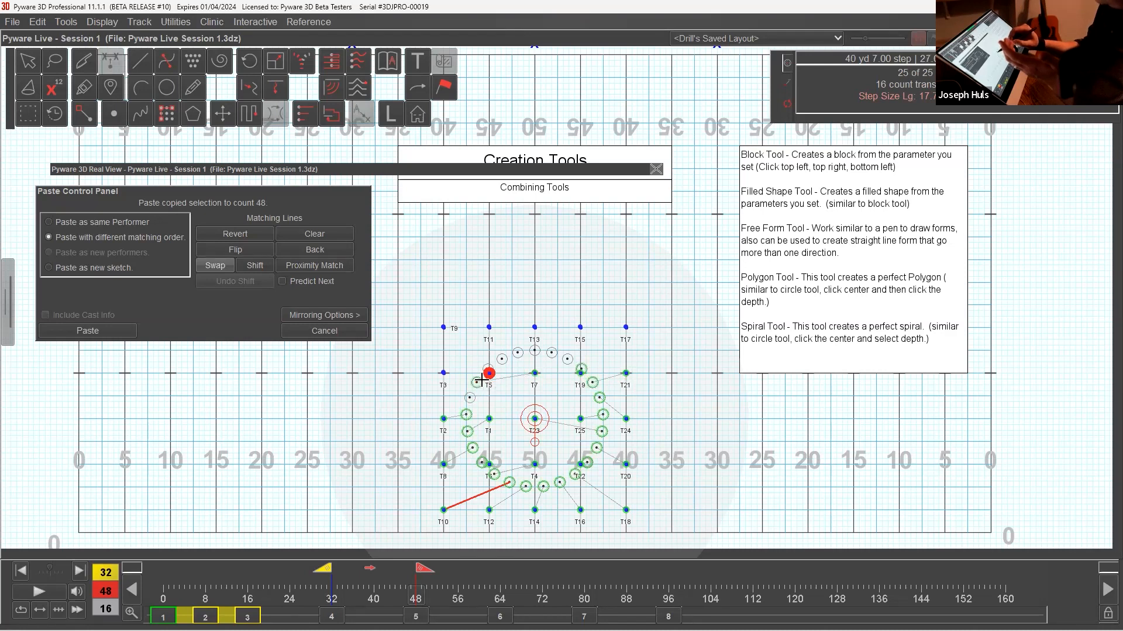
click(352, 252)
click(470, 398)
click(477, 382)
click(487, 370)
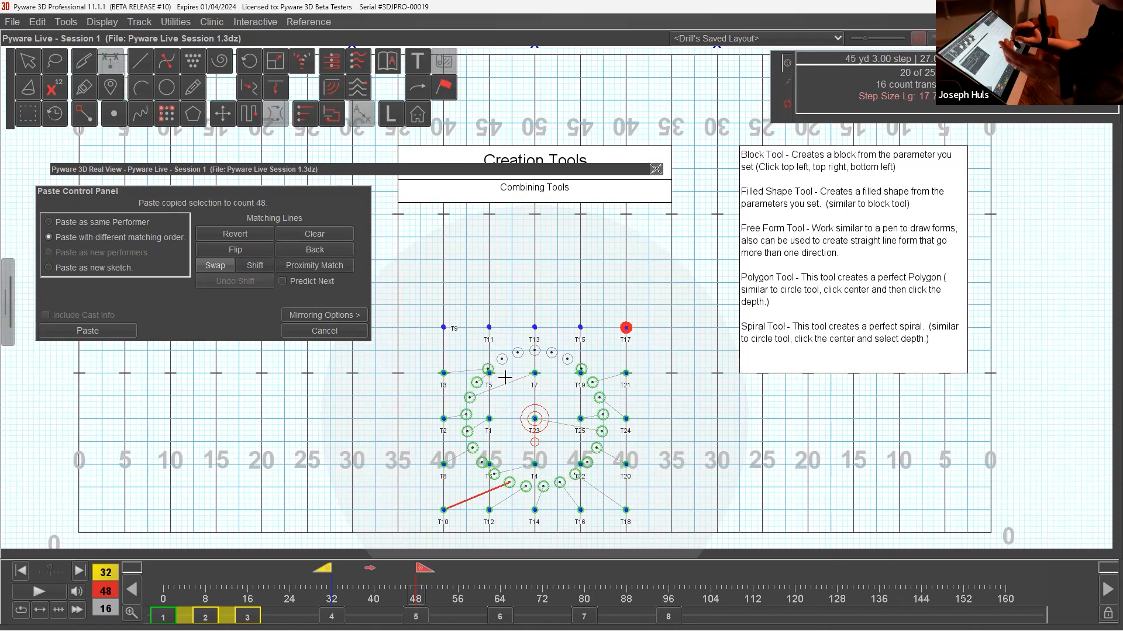
Match the block's back row with T17, T15, T13, T11 and T9, and apply the paste.
click(567, 358)
click(551, 353)
click(535, 351)
click(517, 353)
click(502, 359)
click(131, 331)
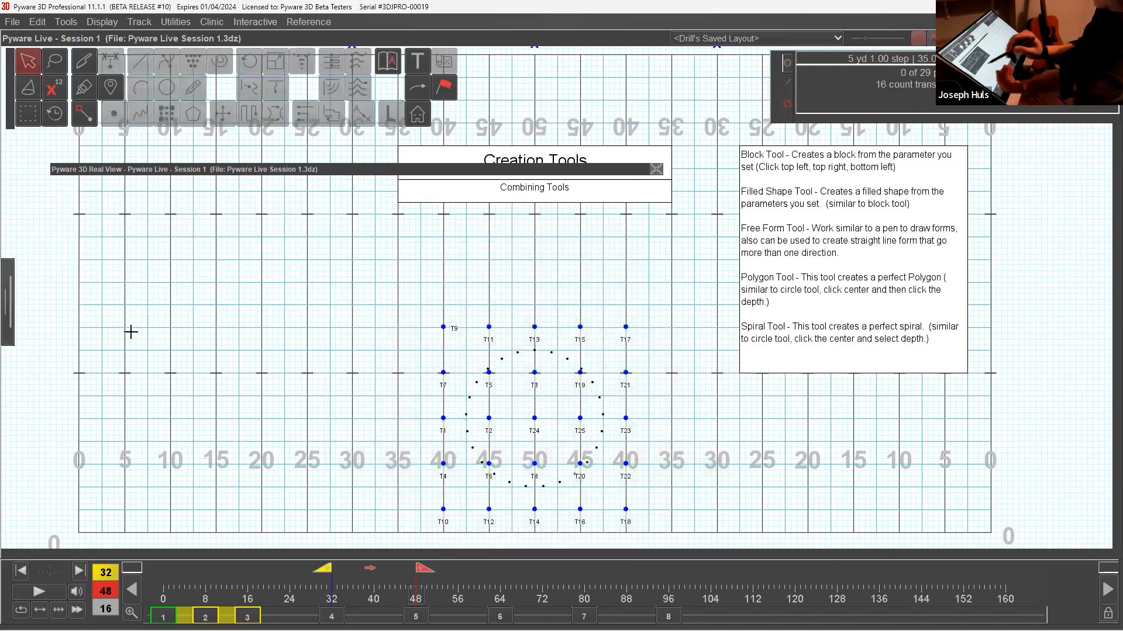
Select all block performers and delete their transition between counts 32 and 48.
drag(419, 302, 669, 538)
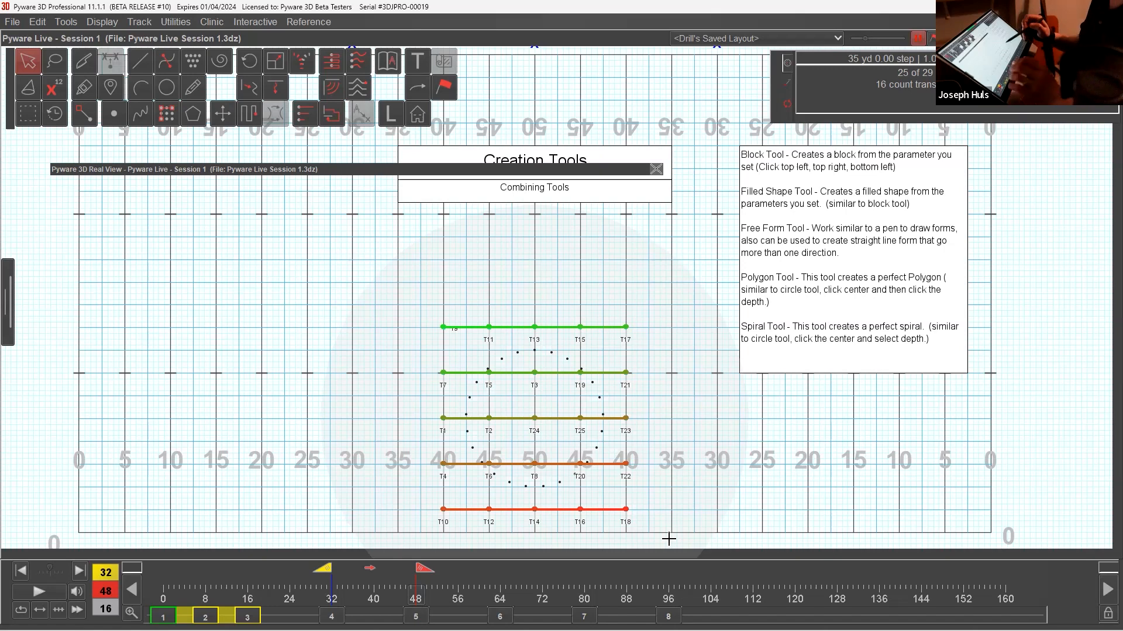
click(40, 23)
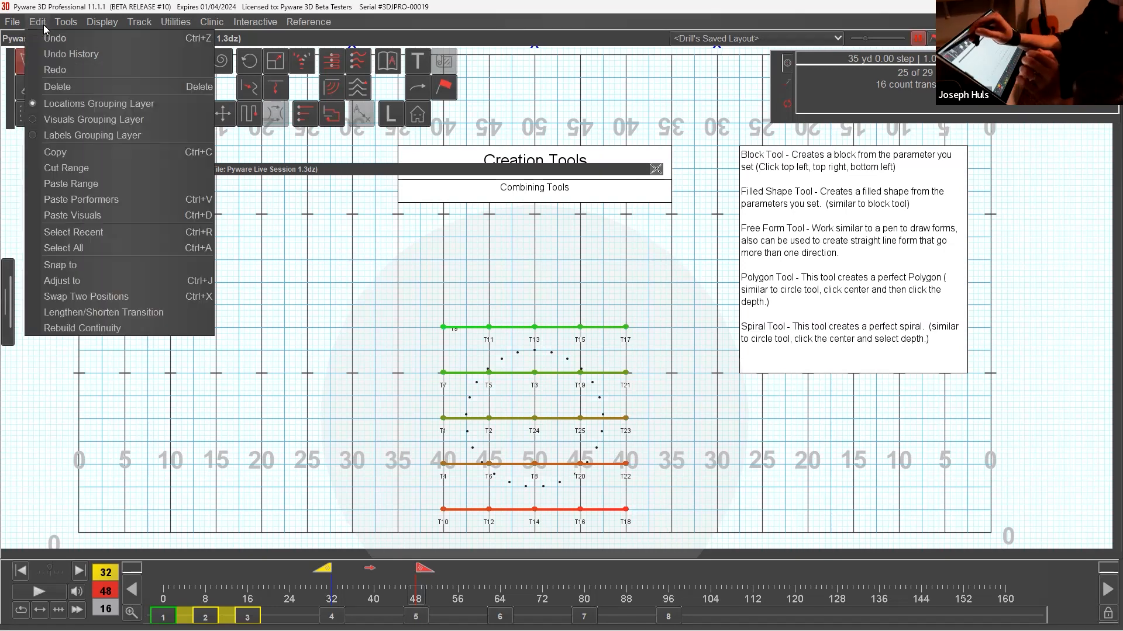
click(70, 90)
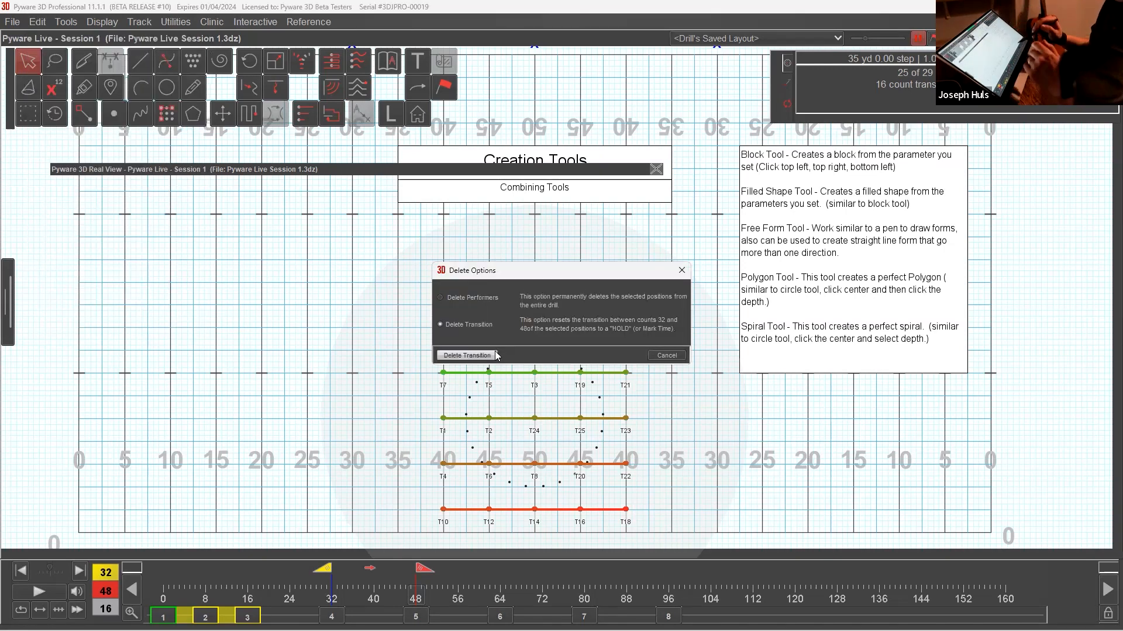
click(466, 356)
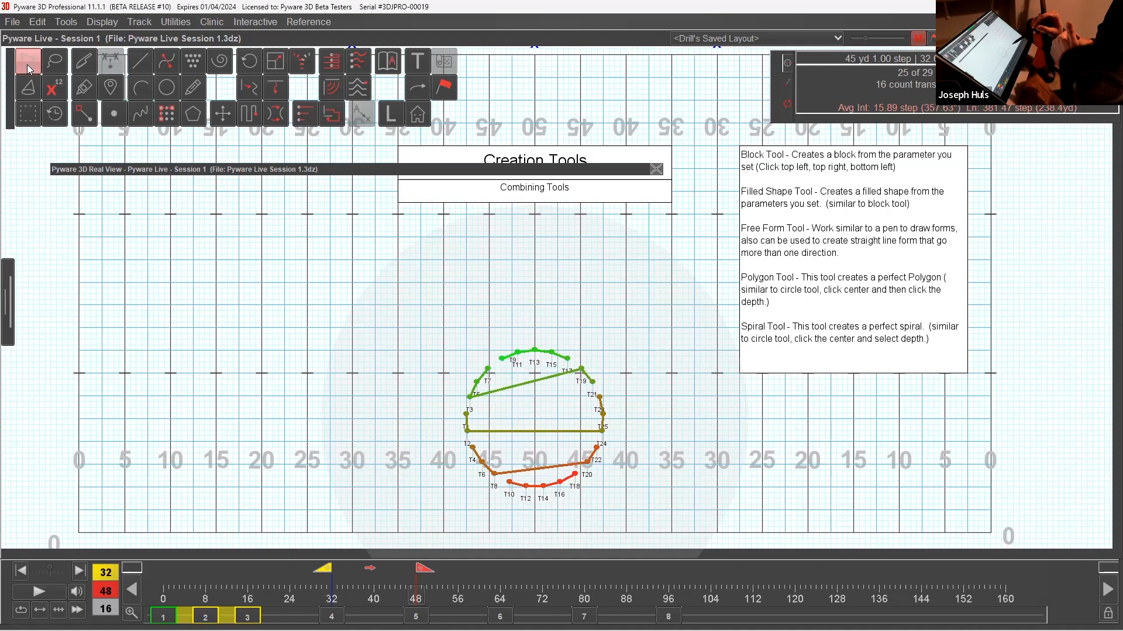
Regroup the circle's performers with the Glue tool into one group running around the circle from T15 to T13, and accept.
click(90, 90)
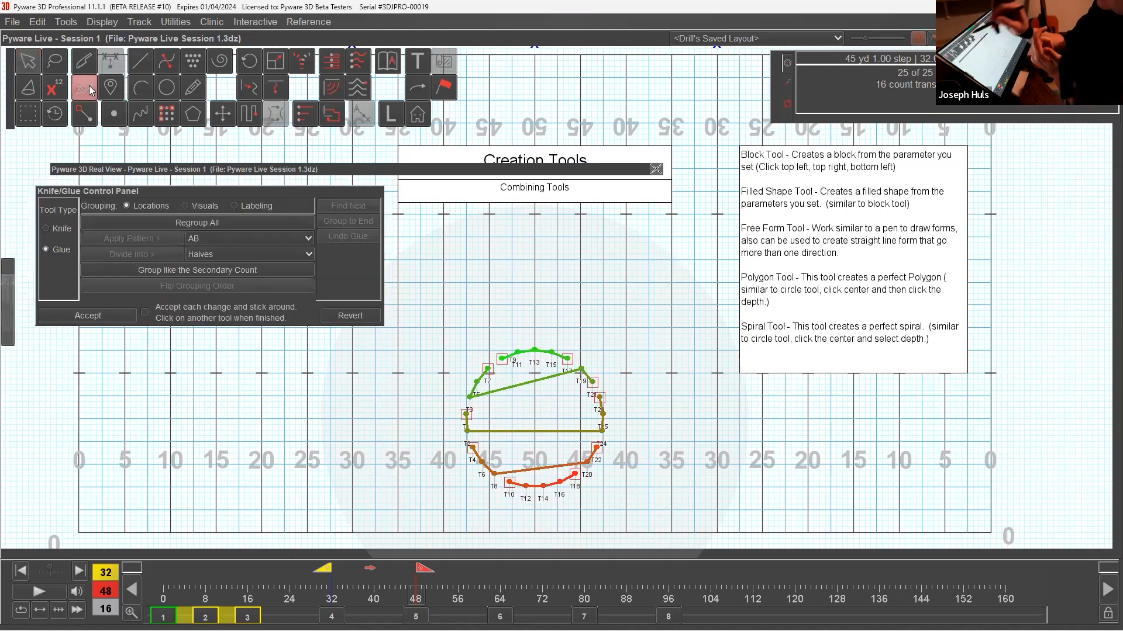
click(299, 269)
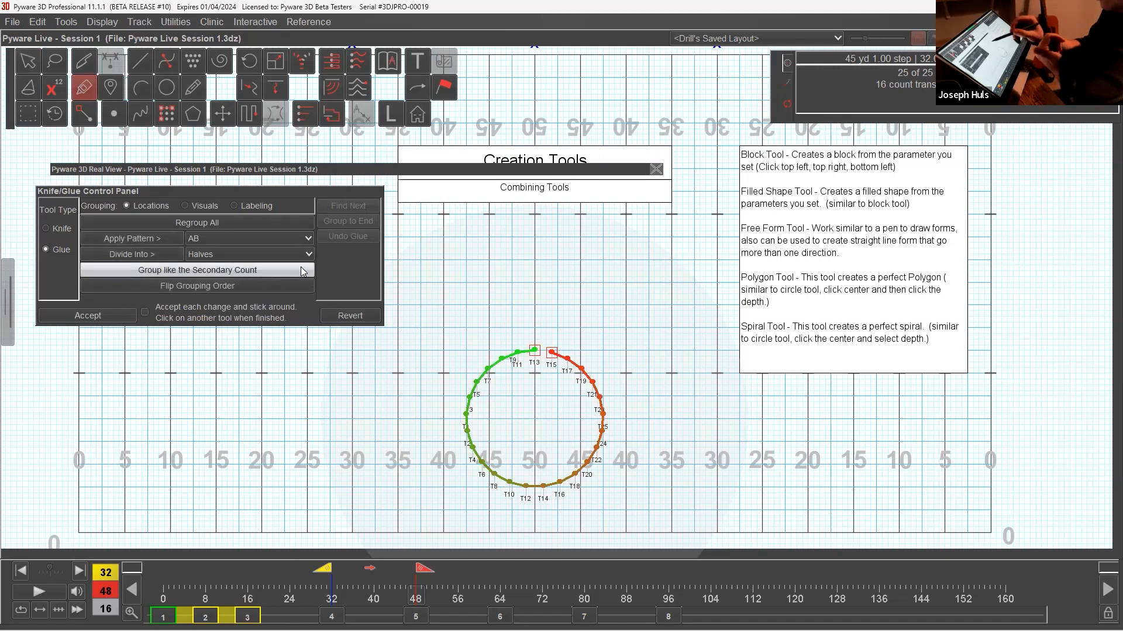
click(302, 227)
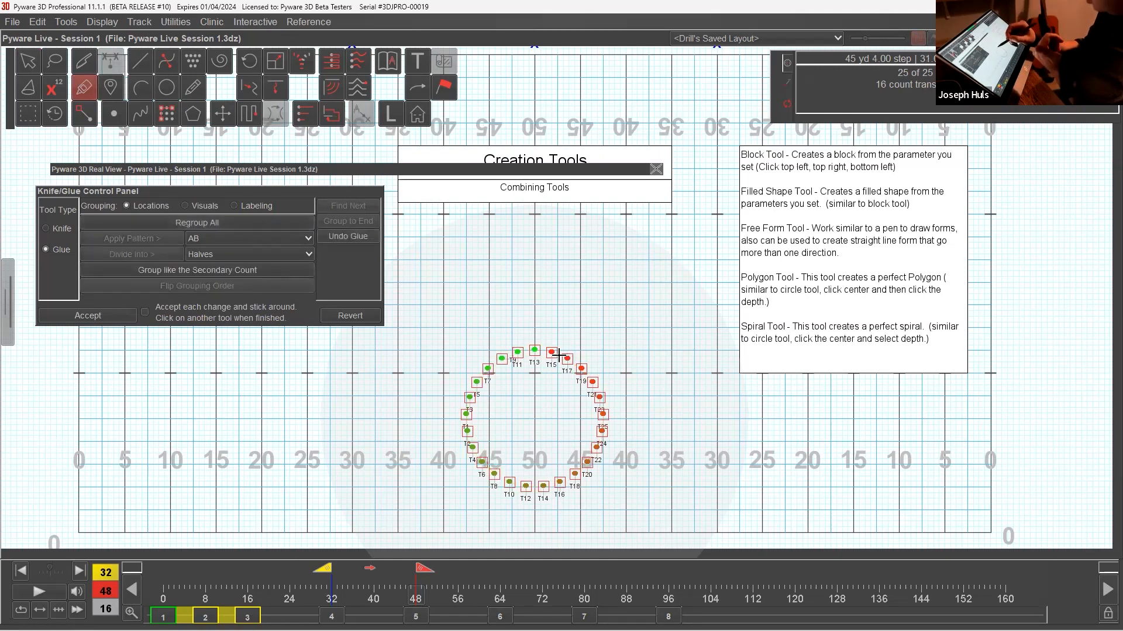
mouse_move(552, 352)
mouse_down()
mouse_move(581, 369)
mouse_move(602, 433)
mouse_move(563, 484)
mouse_move(503, 485)
mouse_move(465, 435)
mouse_move(488, 369)
mouse_move(533, 350)
mouse_up()
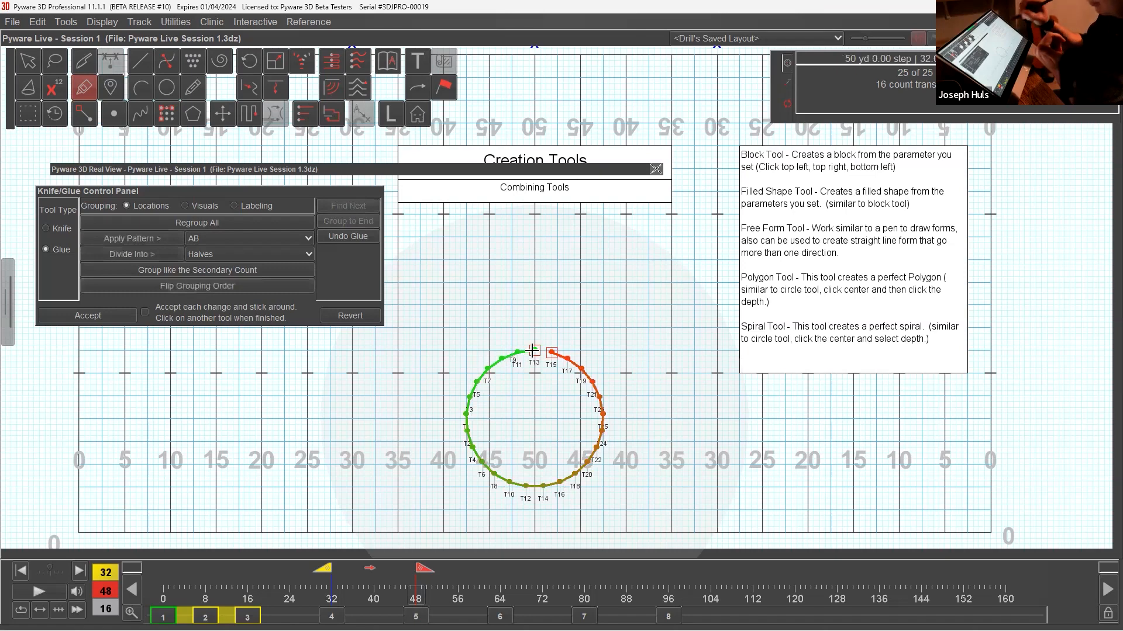
click(116, 315)
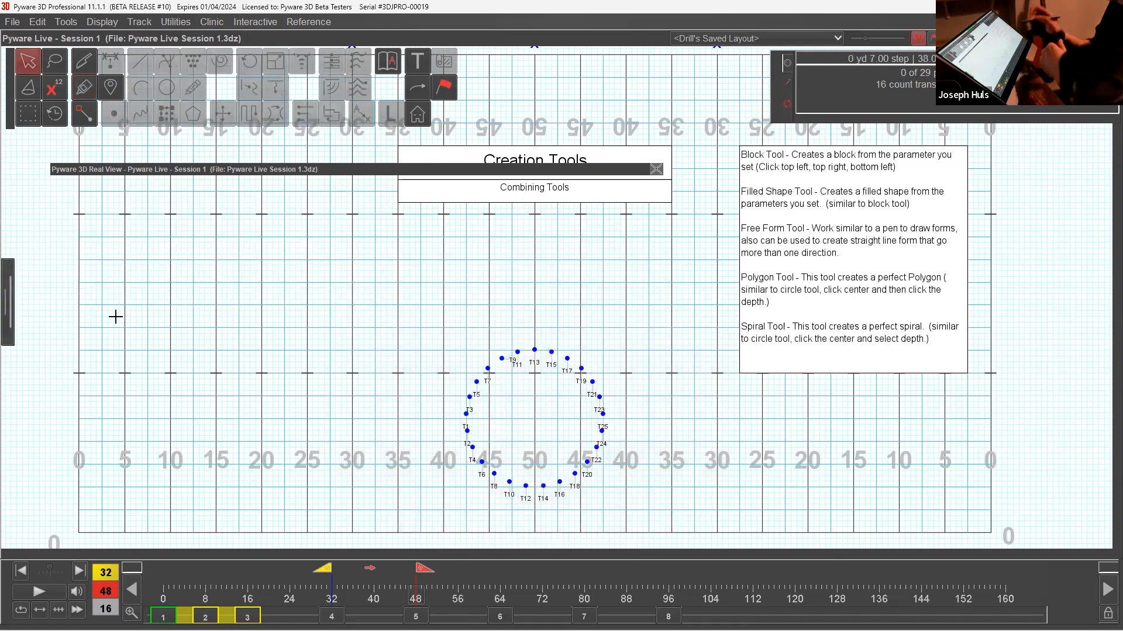
Start a Filled Shape with the circle's performers, outlining a triangle from the 50-yard line up to both 40-yard lines.
click(593, 420)
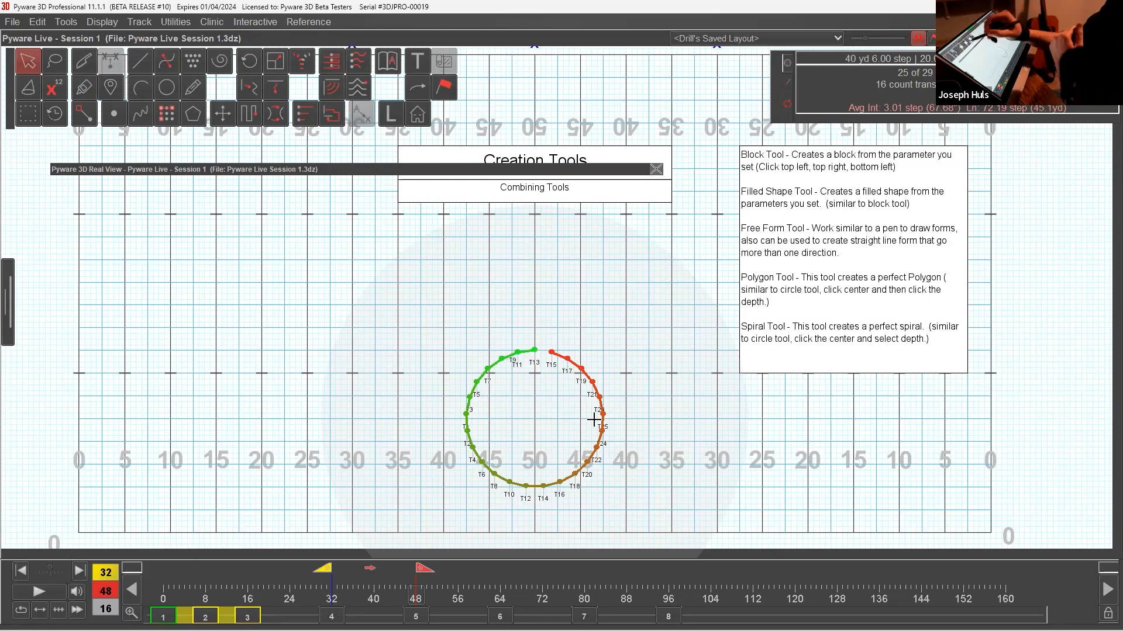
click(195, 63)
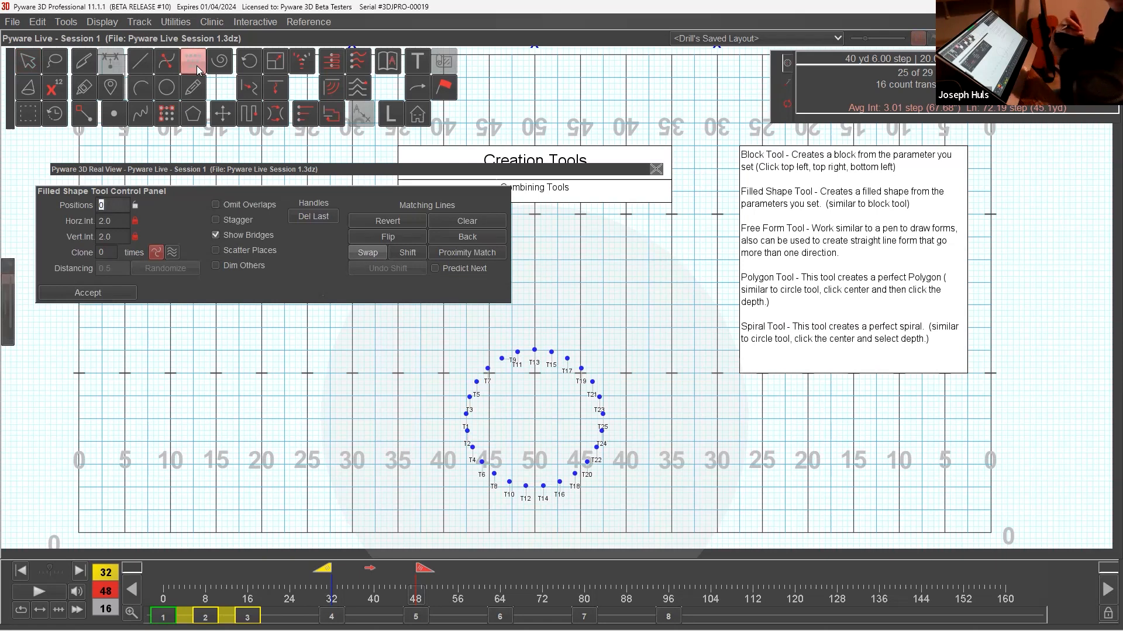
click(197, 65)
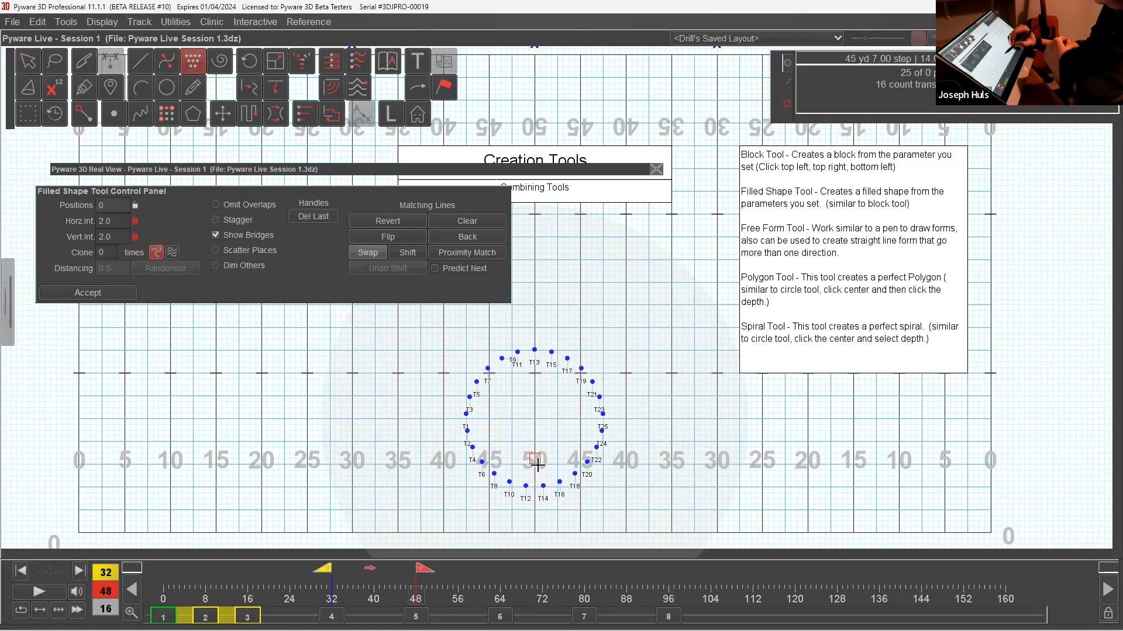
click(443, 373)
click(629, 372)
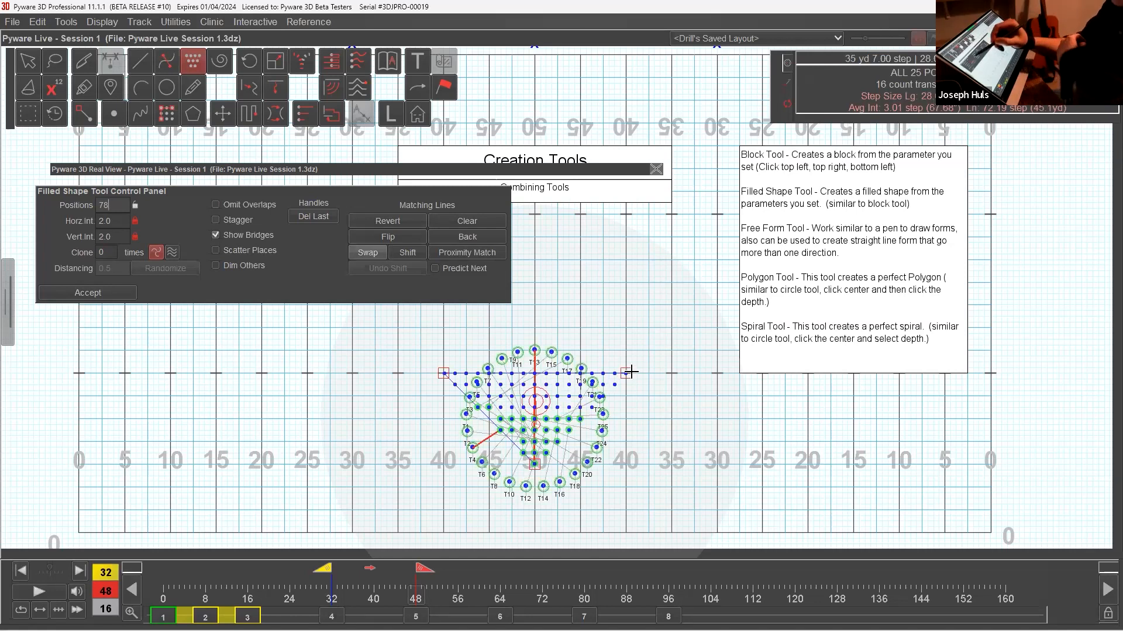
Set the triangle's horizontal and vertical intervals to 4.
double_click(119, 228)
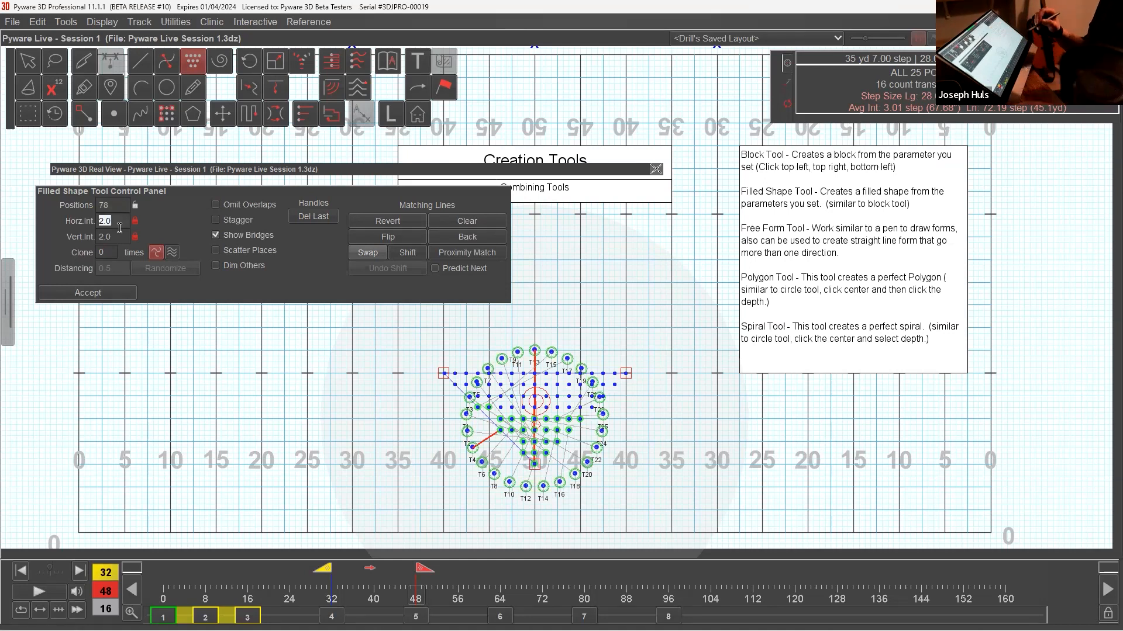
text(4)
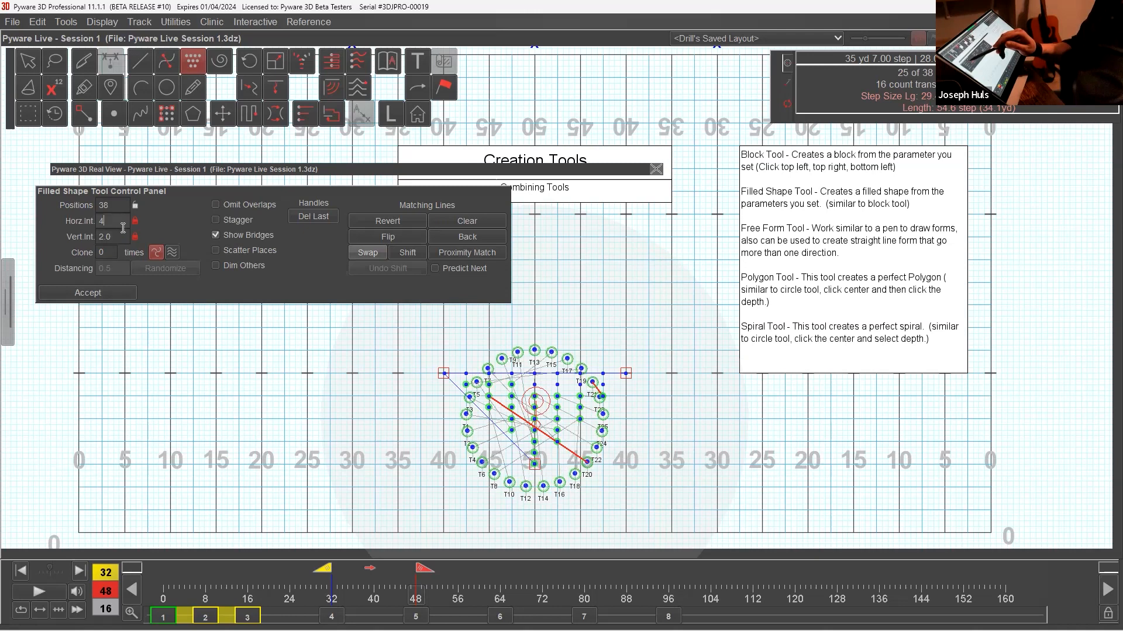
double_click(121, 237)
text(4)
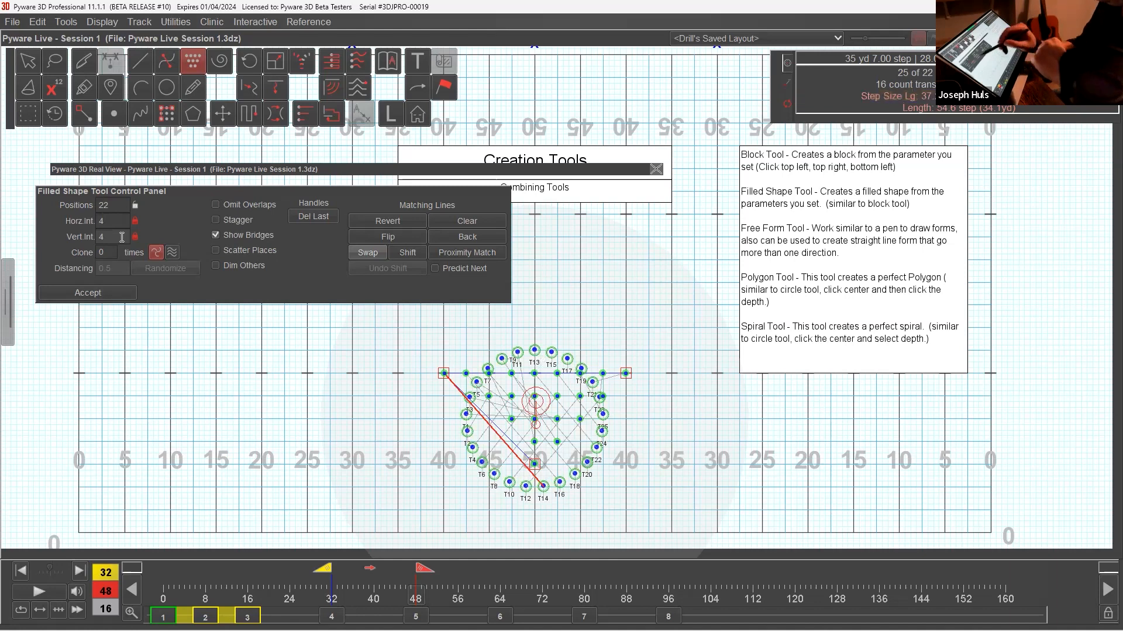
double_click(119, 204)
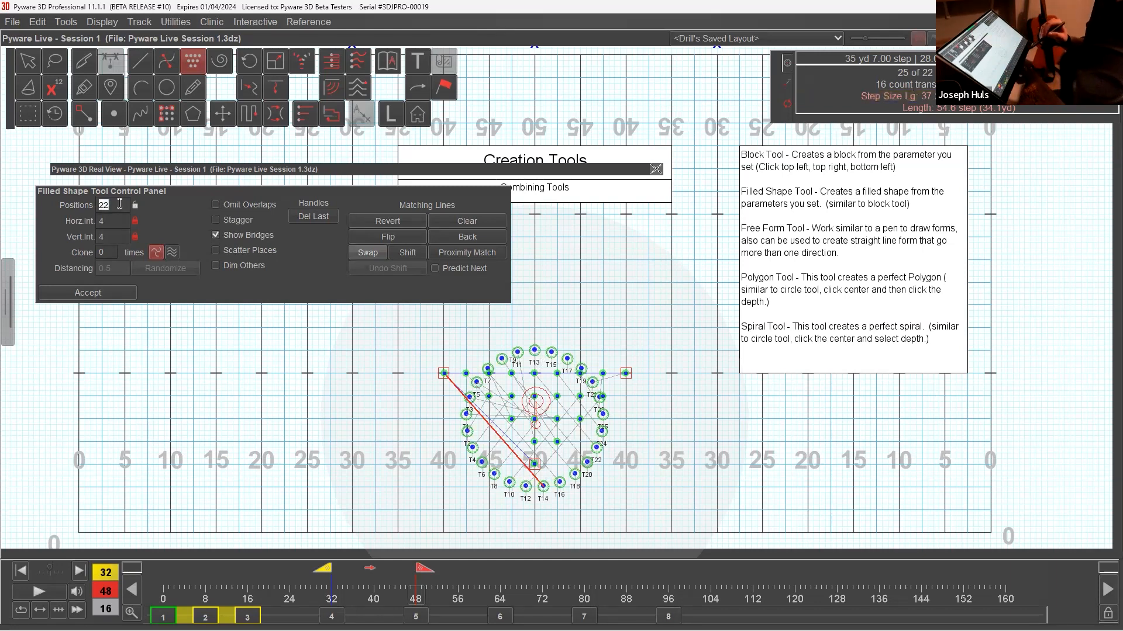
Reshape the filled triangle by its three corner handles until it holds 25 positions.
drag(534, 465, 533, 491)
drag(625, 374, 648, 350)
drag(443, 373, 422, 349)
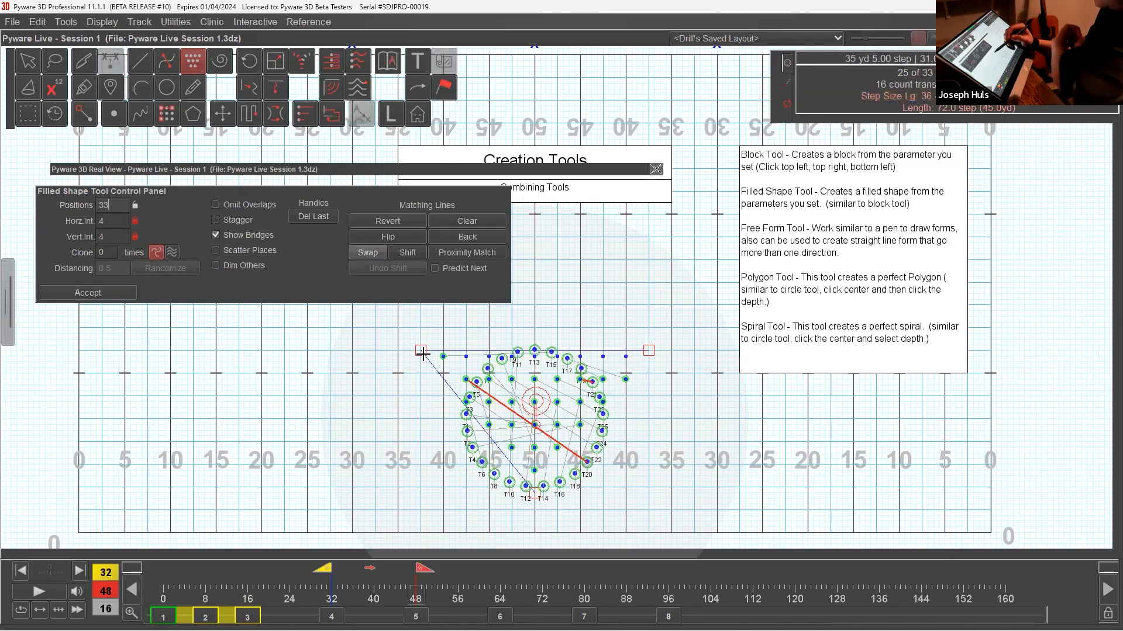
drag(420, 351, 432, 373)
drag(652, 351, 631, 373)
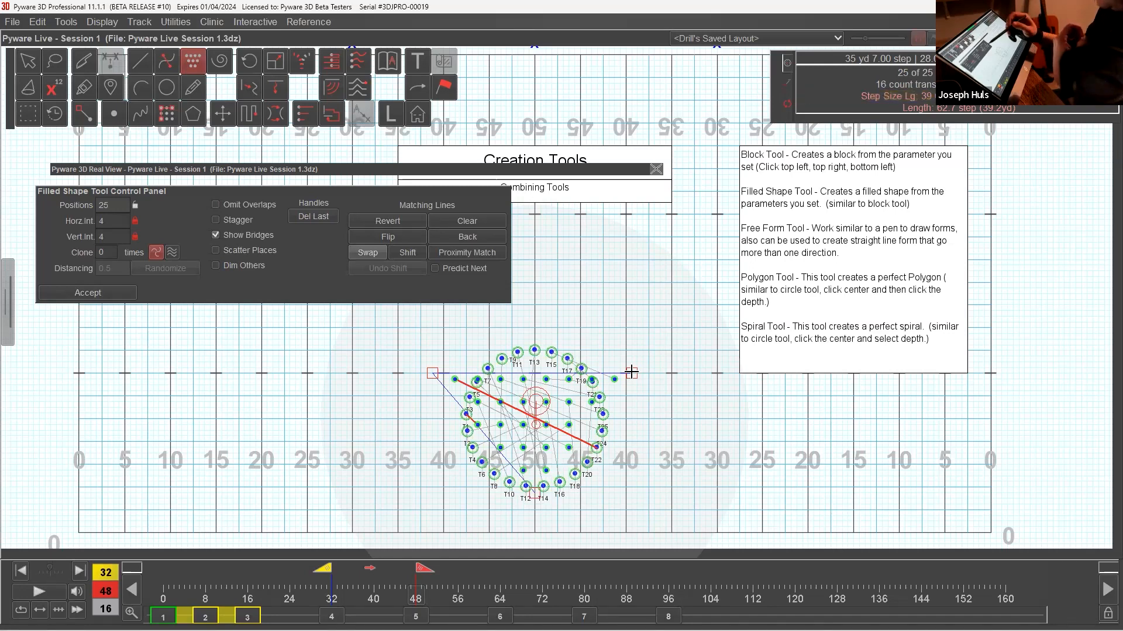
Stagger the triangle's positions and clear its matching lines, leaving the Filled Shape tool without accepting.
click(258, 220)
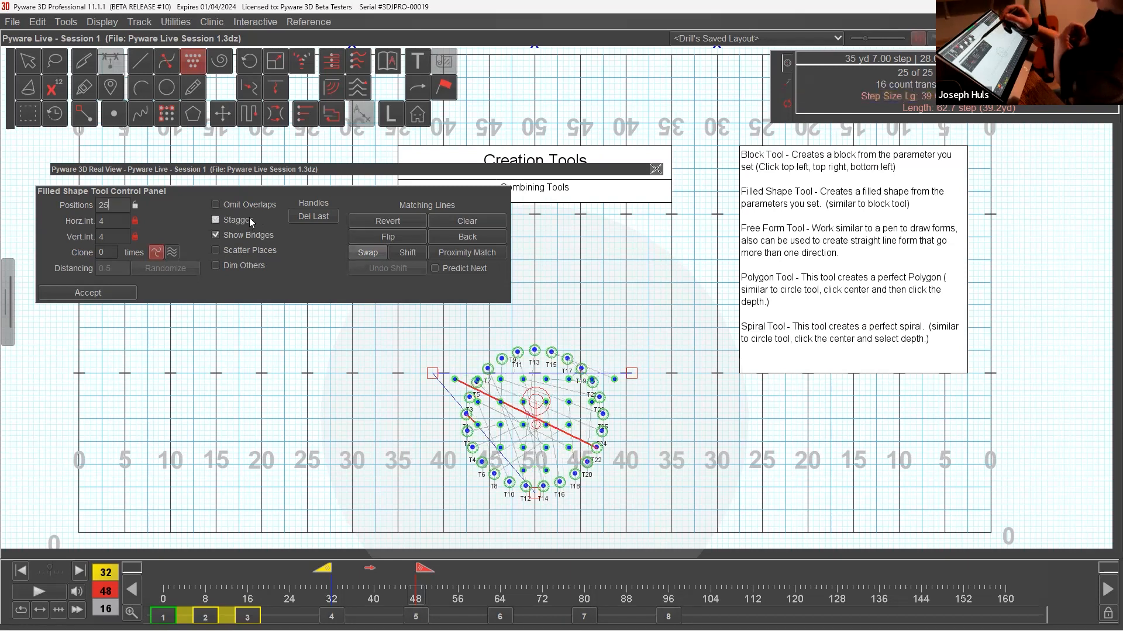
click(248, 221)
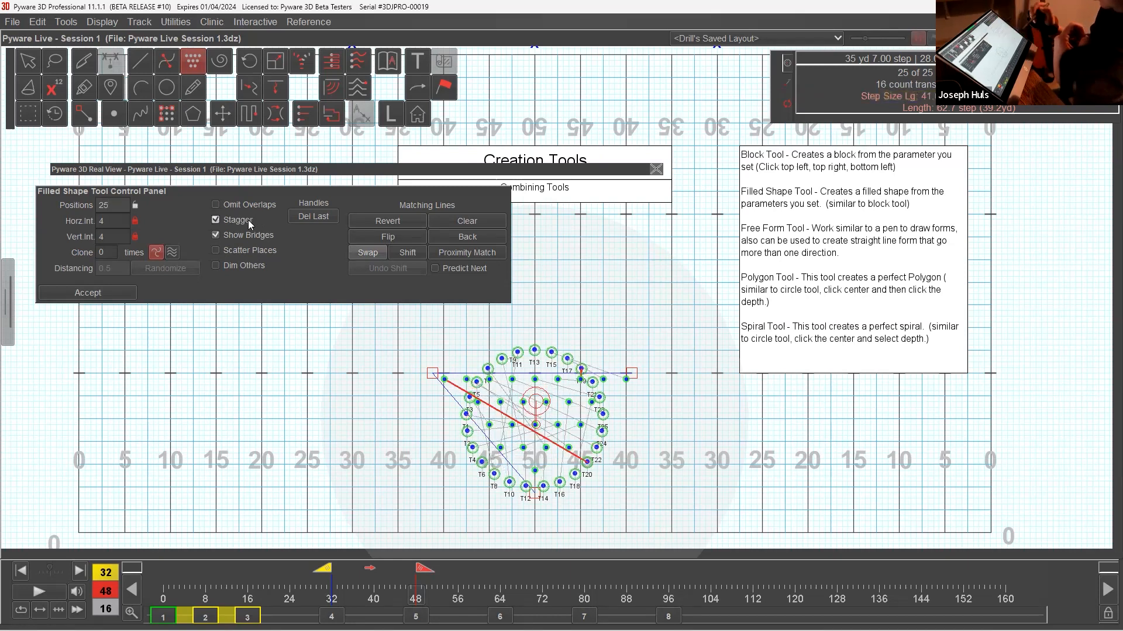
click(490, 222)
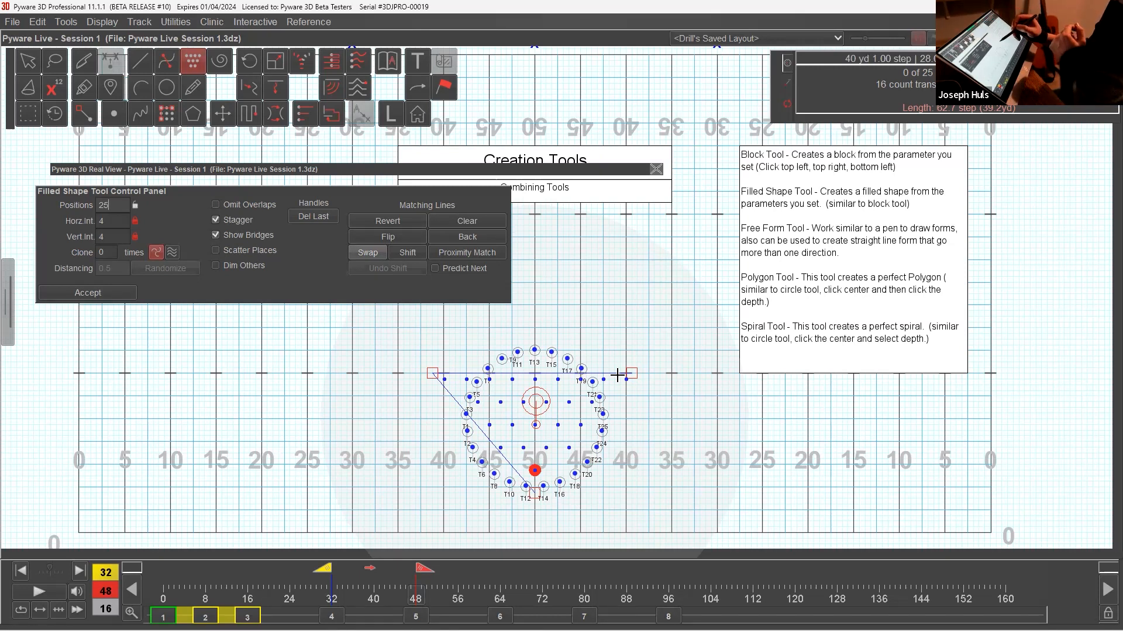
click(33, 66)
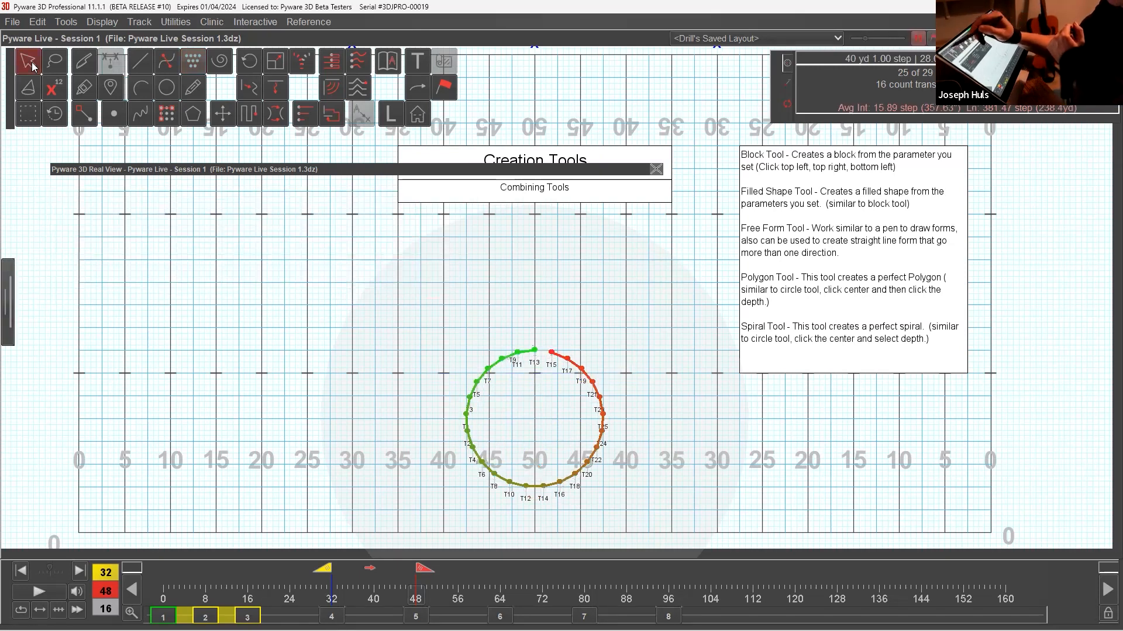
Reopen the Filled Shape tool for the circle's performers and outline an irregular five-cornered shape around the circle.
click(197, 63)
drag(492, 329, 576, 422)
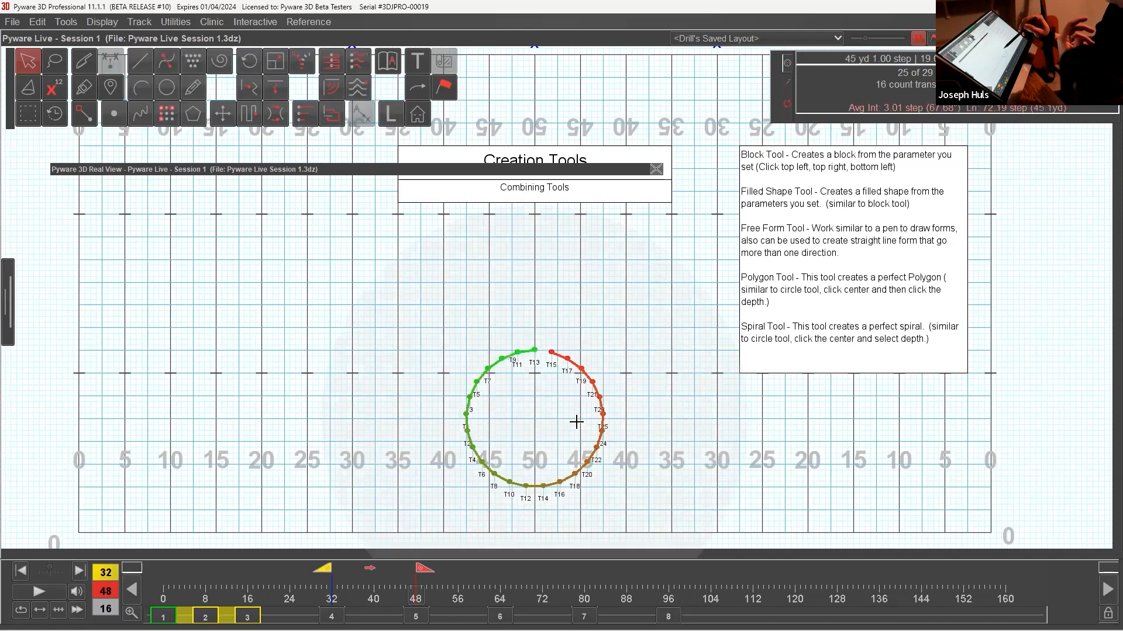
click(199, 64)
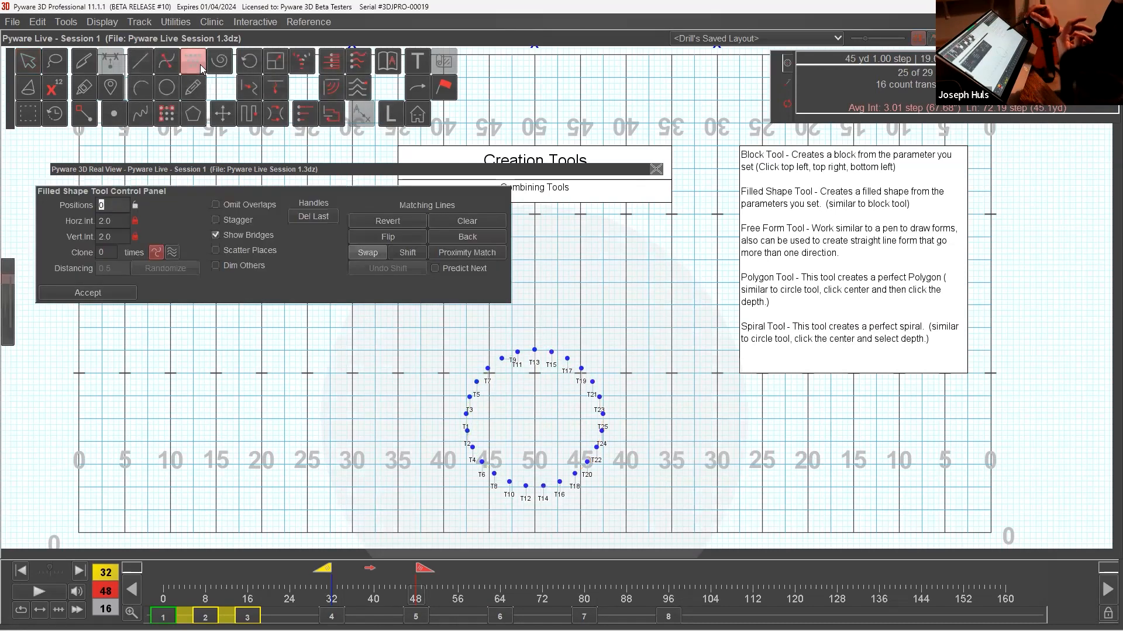
drag(494, 185, 676, 47)
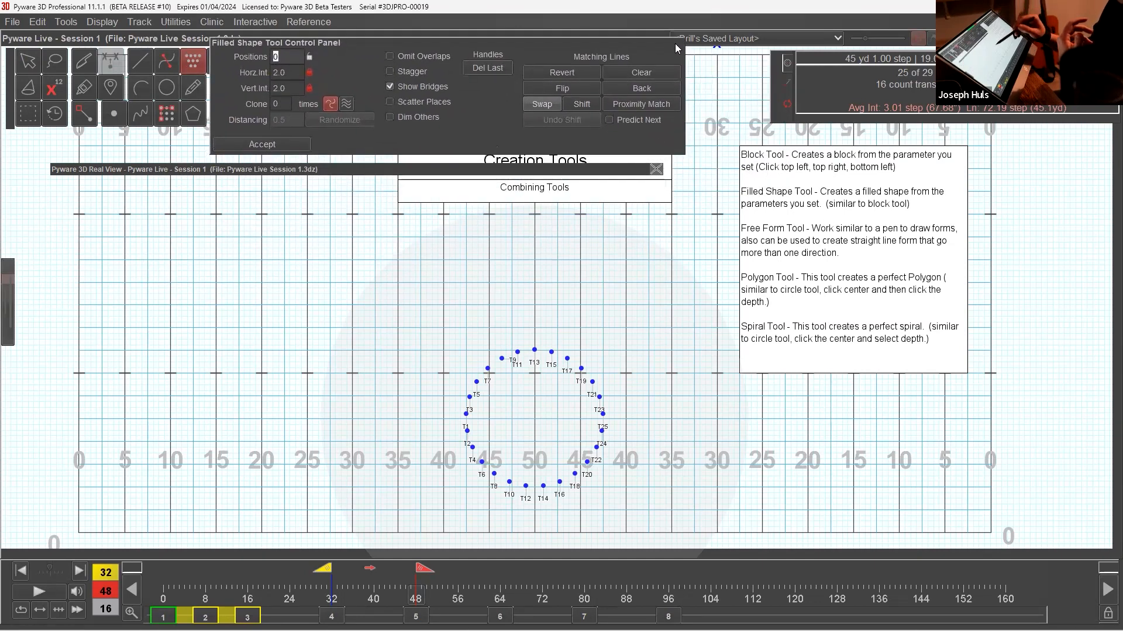
click(346, 300)
click(574, 230)
click(790, 351)
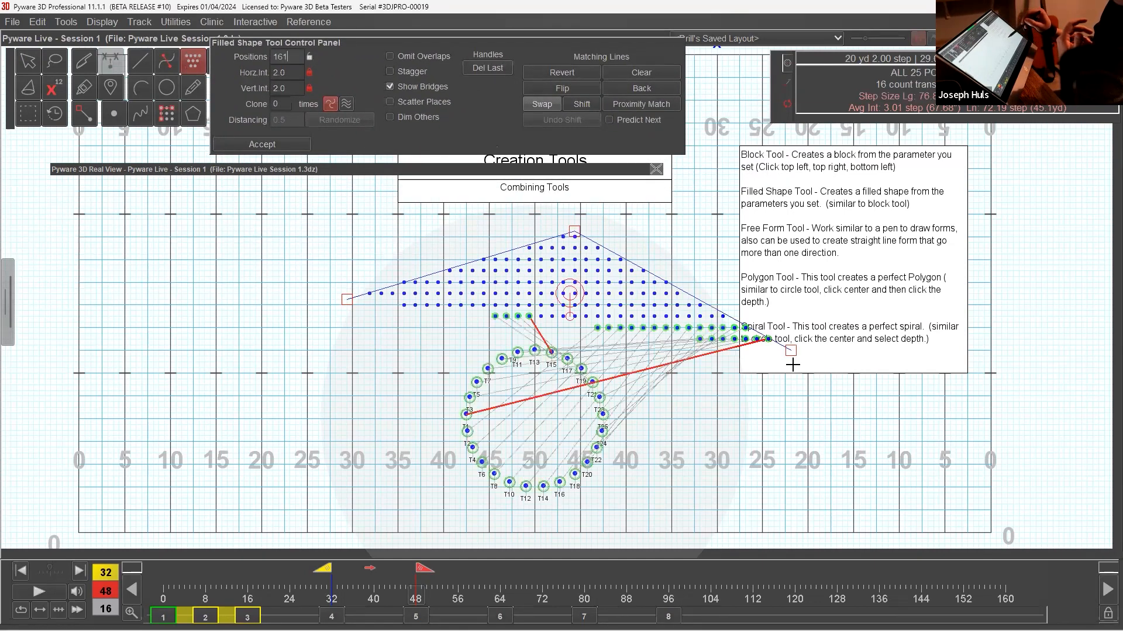
click(609, 493)
click(369, 425)
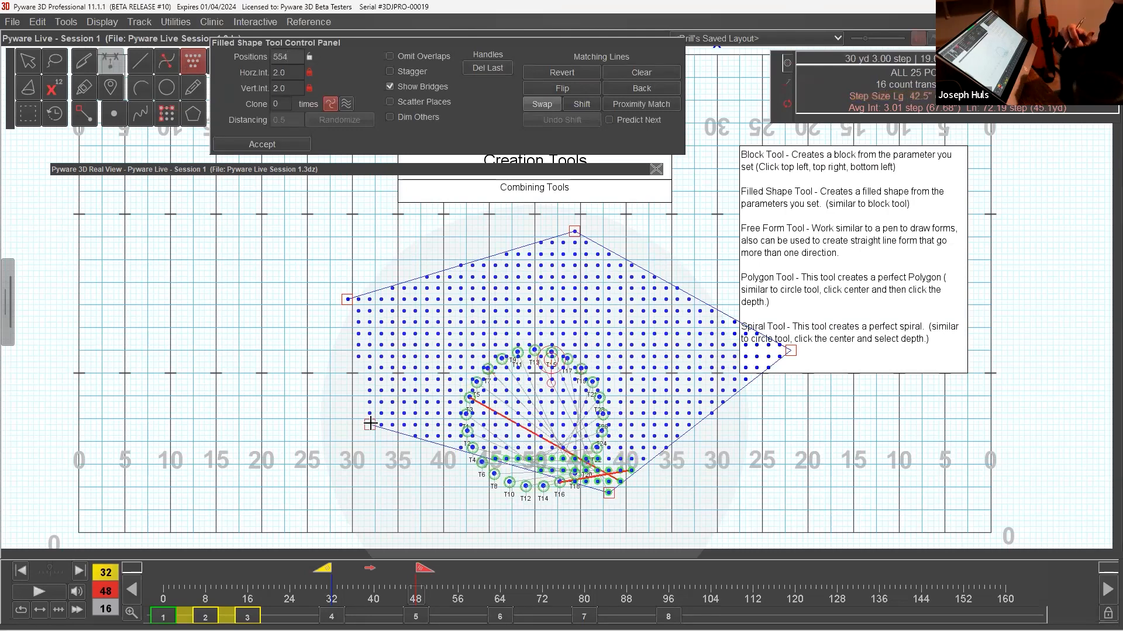
Enlarge the five-cornered shape by moving its corner handles outward across the field.
drag(369, 425, 431, 462)
drag(348, 299, 279, 340)
drag(575, 231, 483, 202)
drag(790, 351, 806, 266)
drag(608, 493, 711, 488)
drag(431, 465, 351, 491)
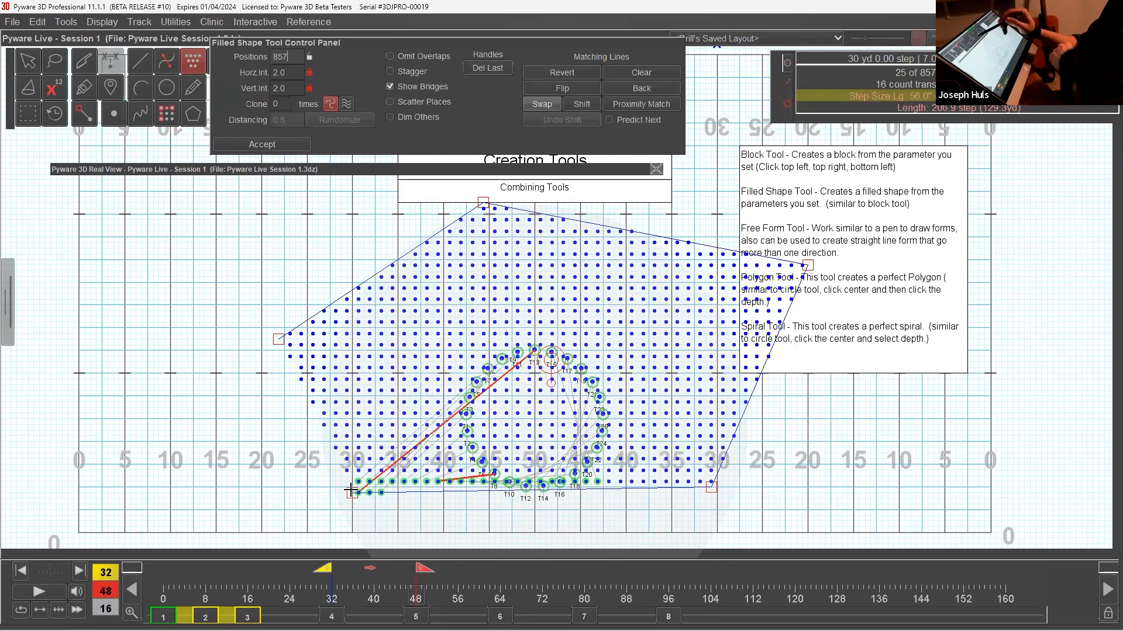
Try 25 positions for the five-cornered shape and set its horizontal and vertical intervals to 12.
double_click(293, 58)
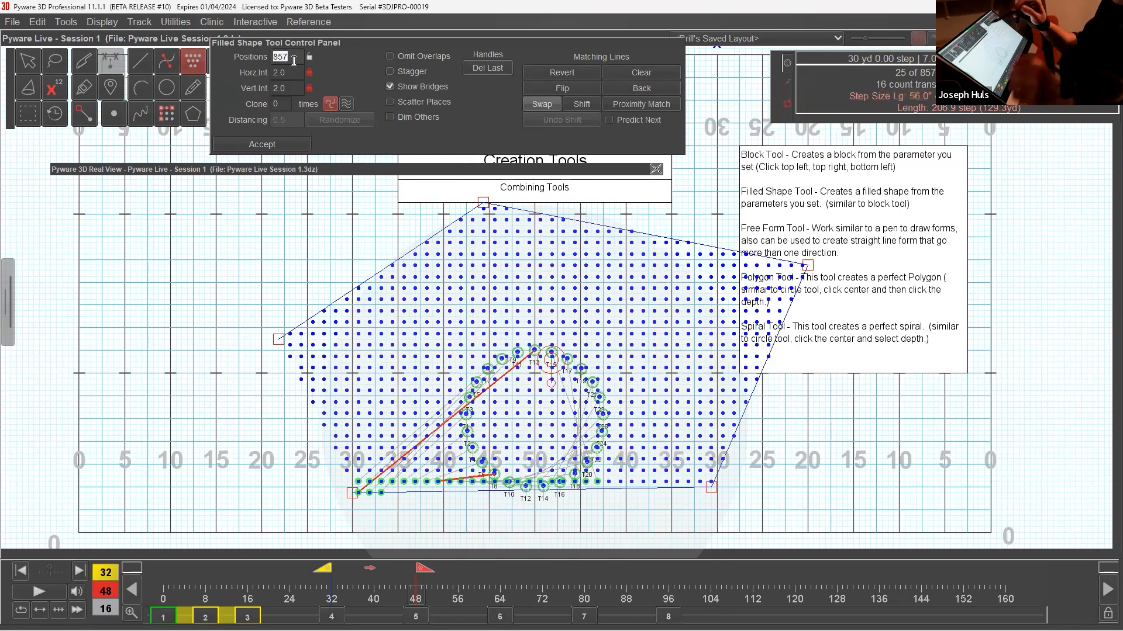
text(25)
double_click(297, 76)
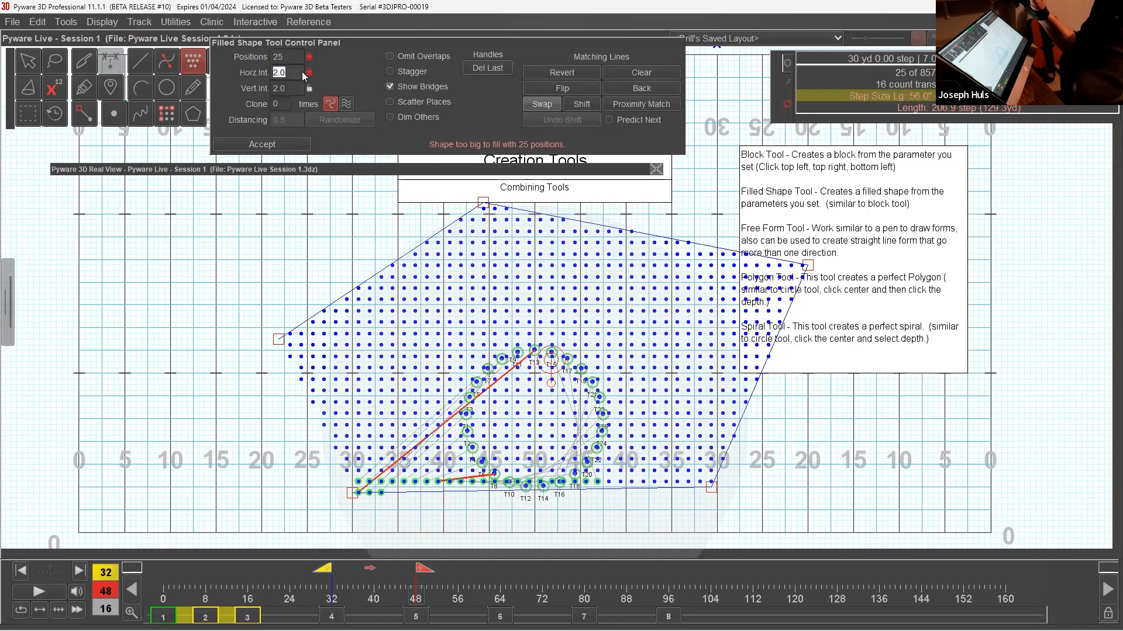
text(12)
double_click(287, 88)
text(12)
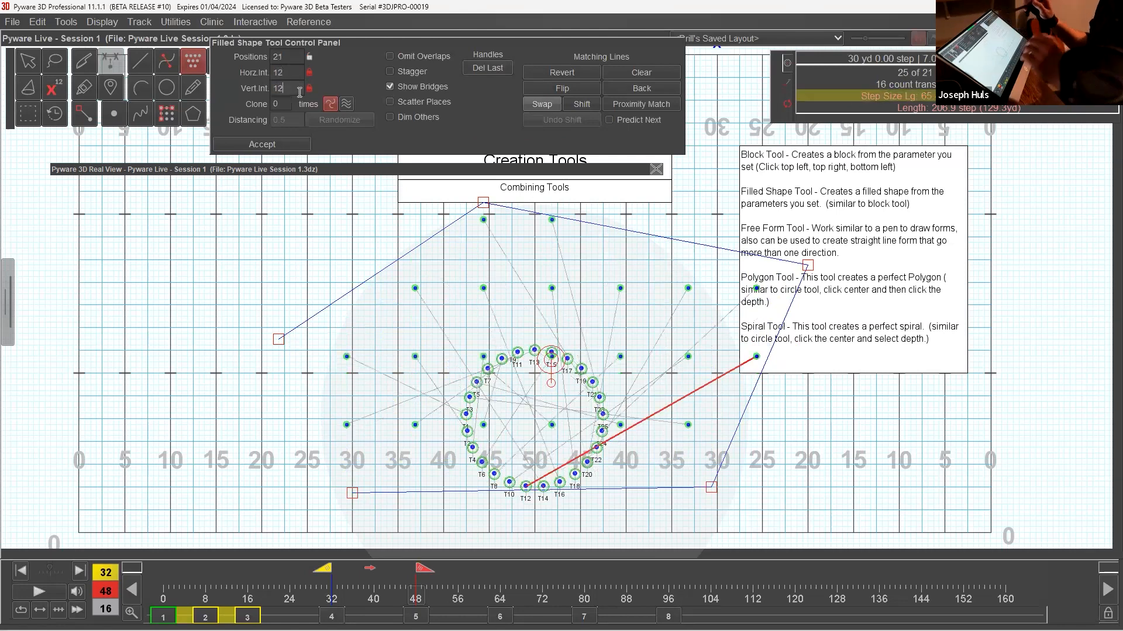
Scatter and randomize the shape's positions, trying a distancing of 12 before setting it to 6.
click(441, 103)
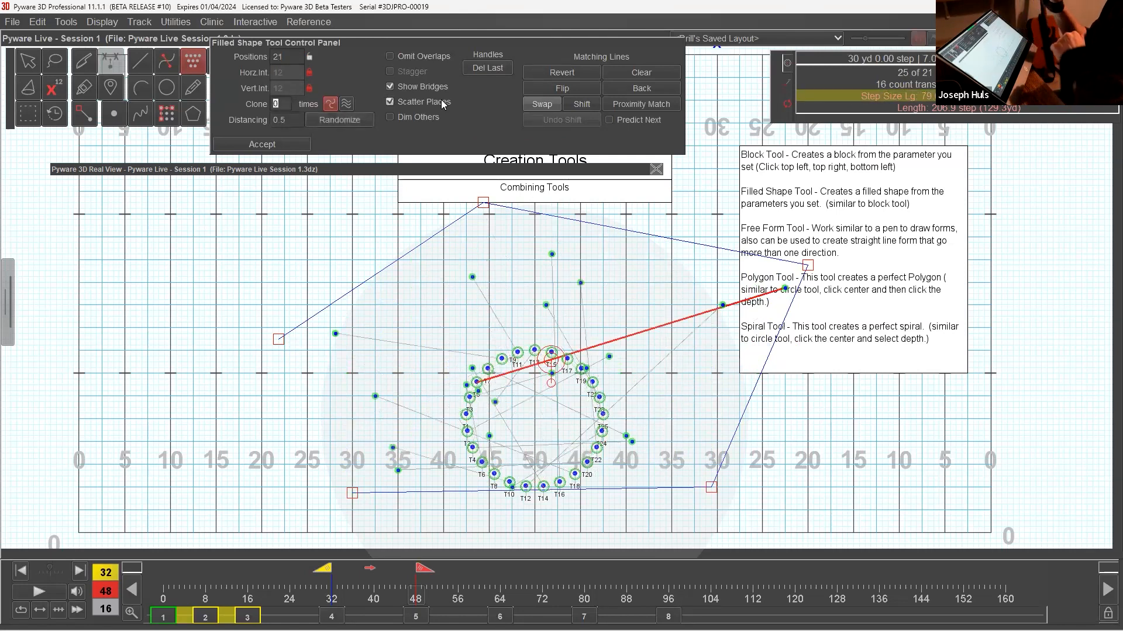
drag(711, 487, 703, 512)
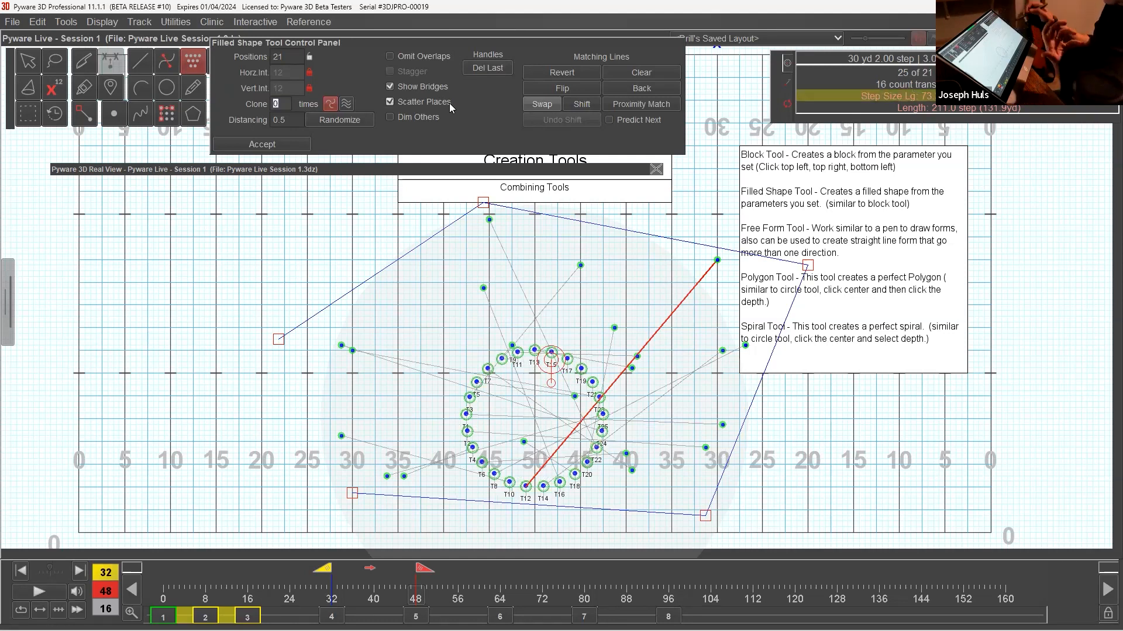
click(358, 124)
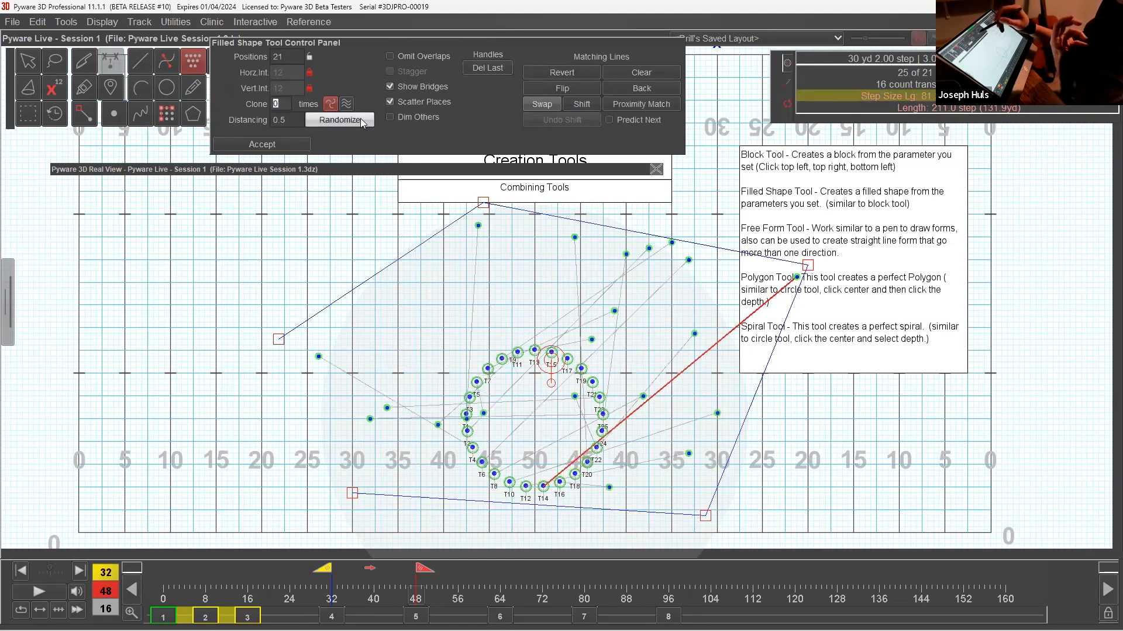
click(294, 120)
text(12)
click(300, 119)
text(6)
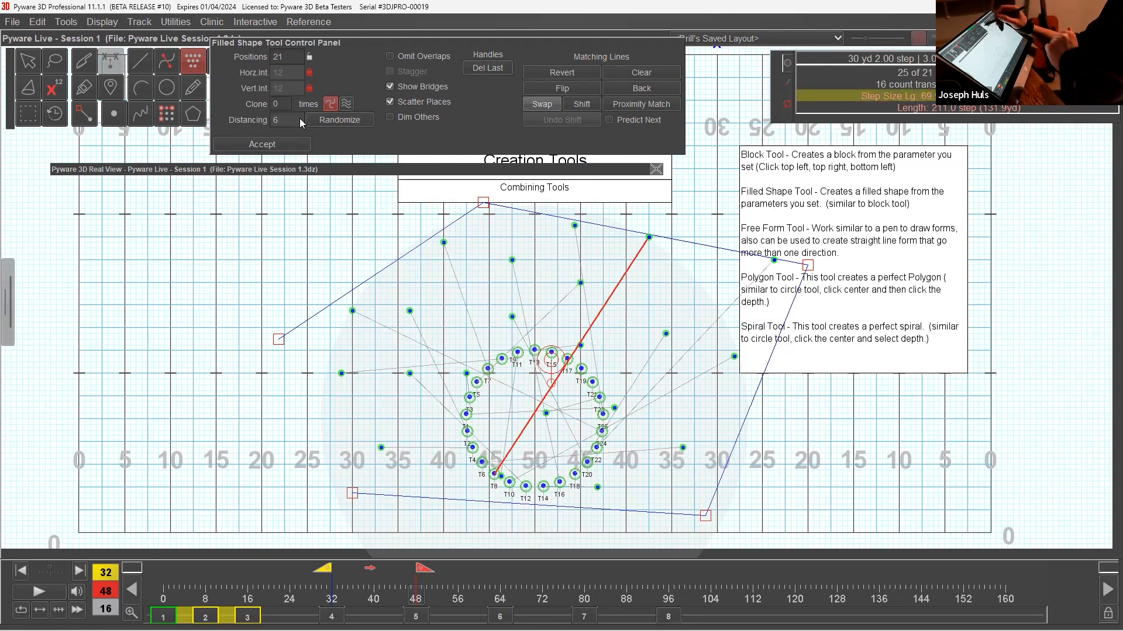
Clear the matching lines, rematch the performers by proximity, and accept the scattered form.
click(663, 72)
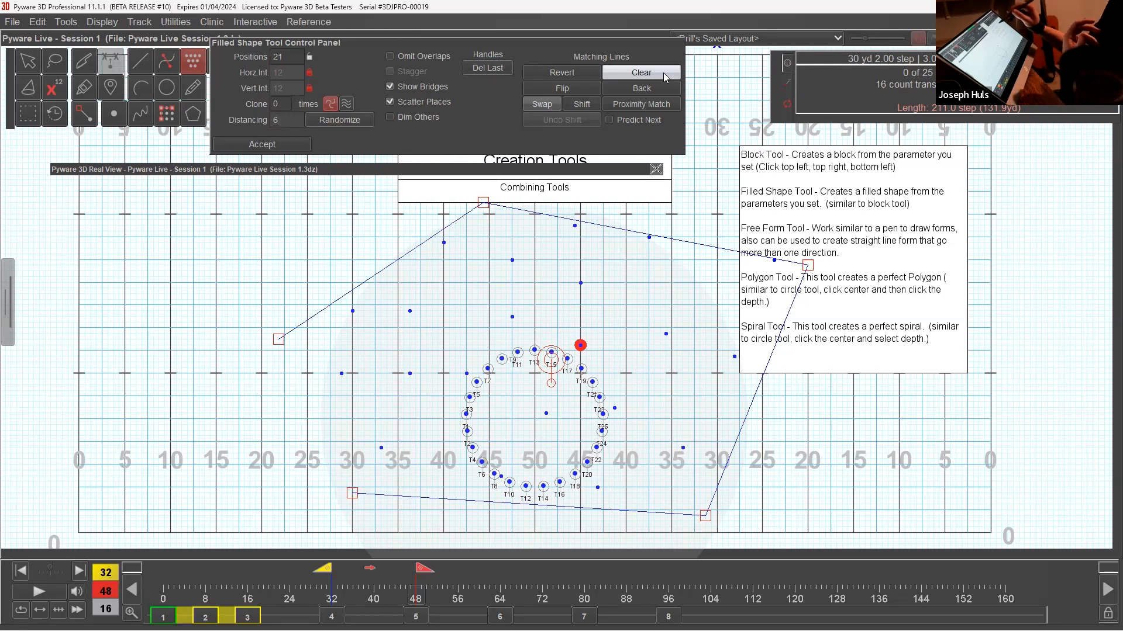
click(666, 107)
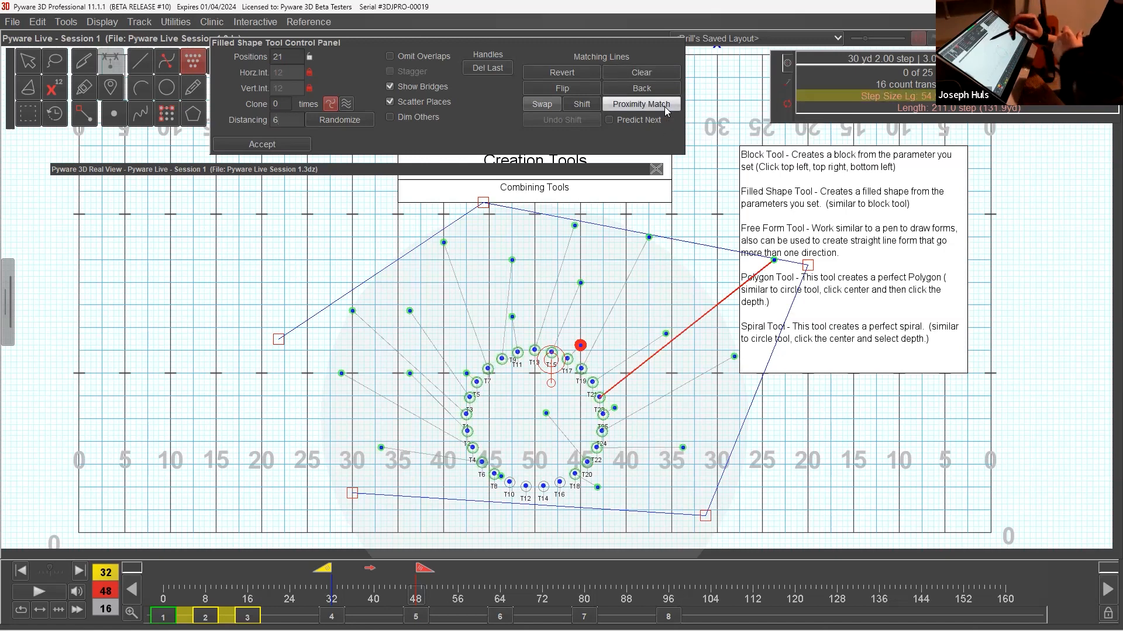
click(262, 144)
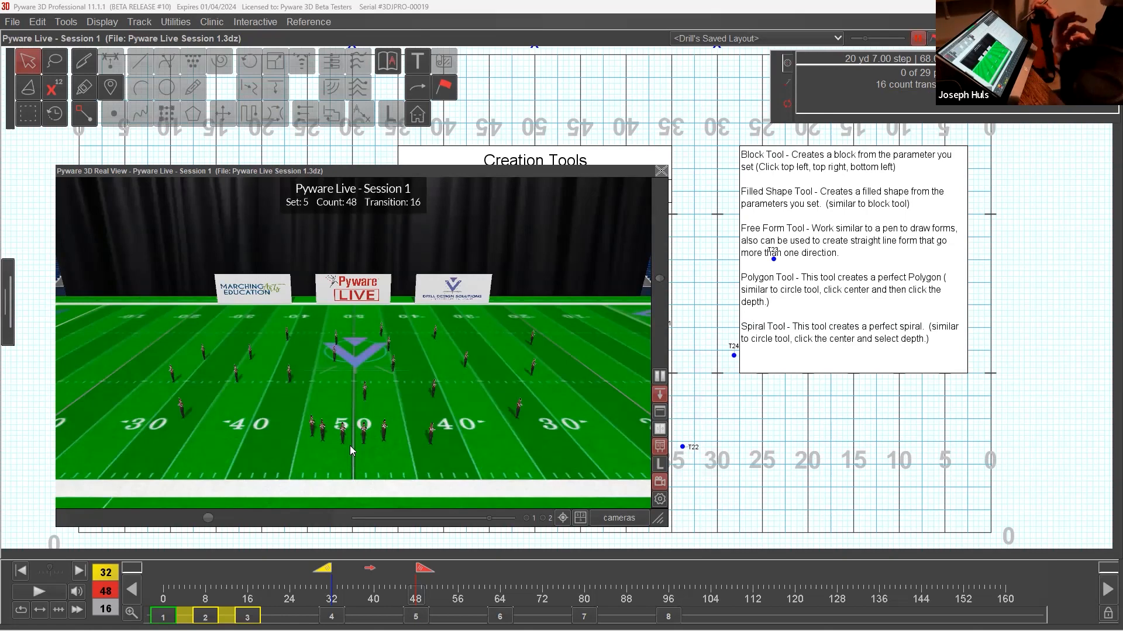
Examine the scattered form in the 3D view from different camera angles, then collapse the view.
drag(350, 445, 562, 171)
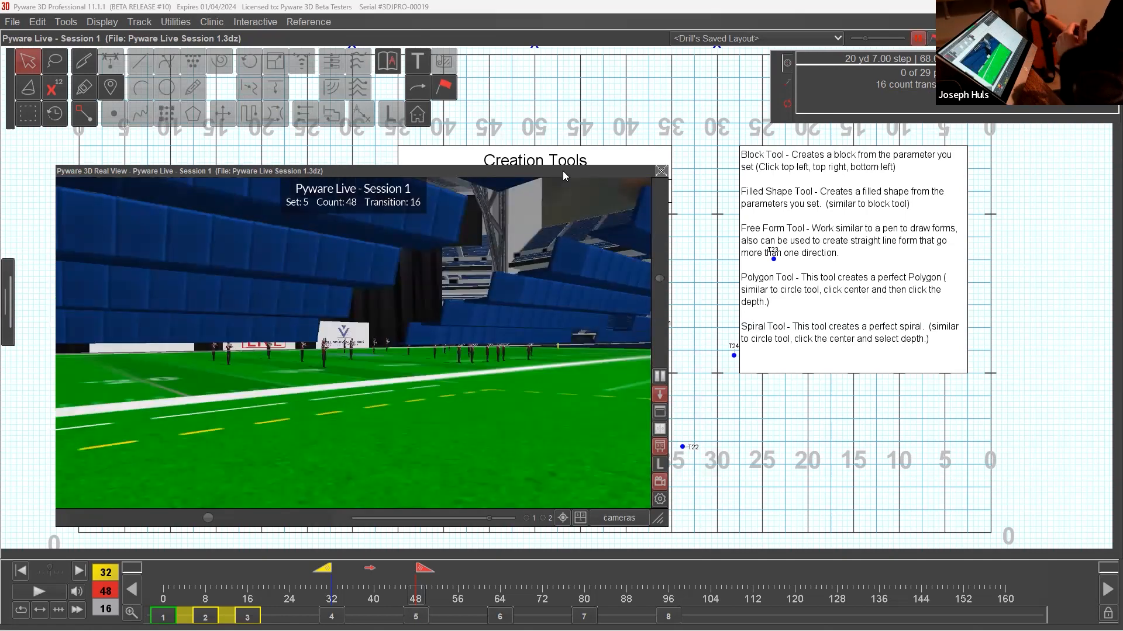
drag(495, 284, 497, 374)
drag(541, 199, 428, 228)
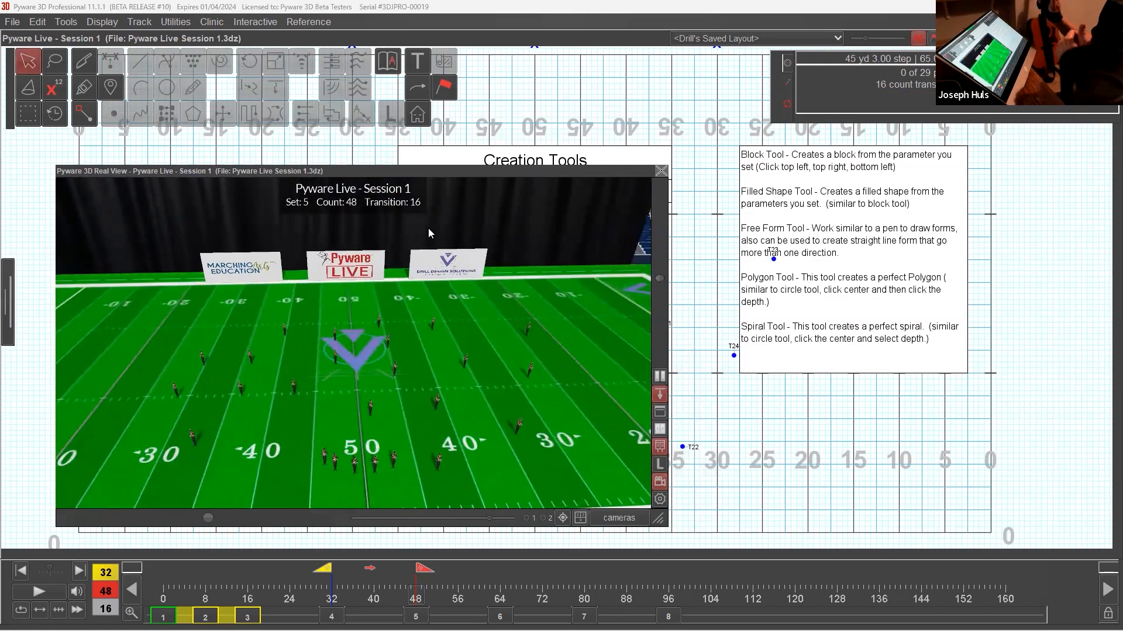
double_click(436, 176)
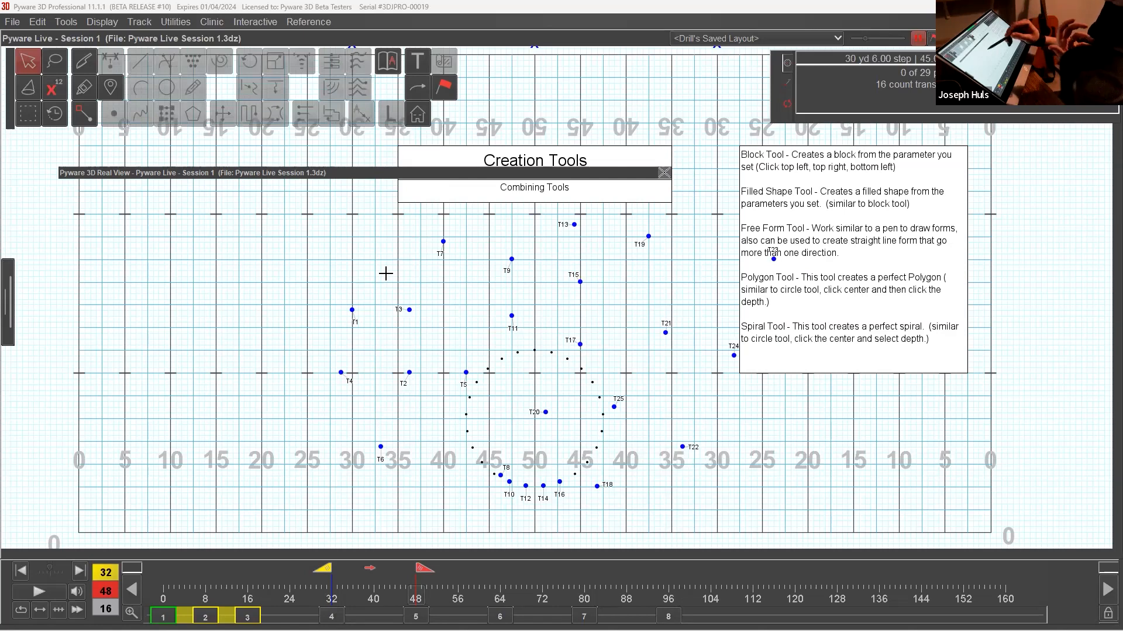
Select all performers in the scattered form and delete their transition from count 32 to 48.
key(ctrl+a)
drag(373, 261, 694, 479)
click(38, 27)
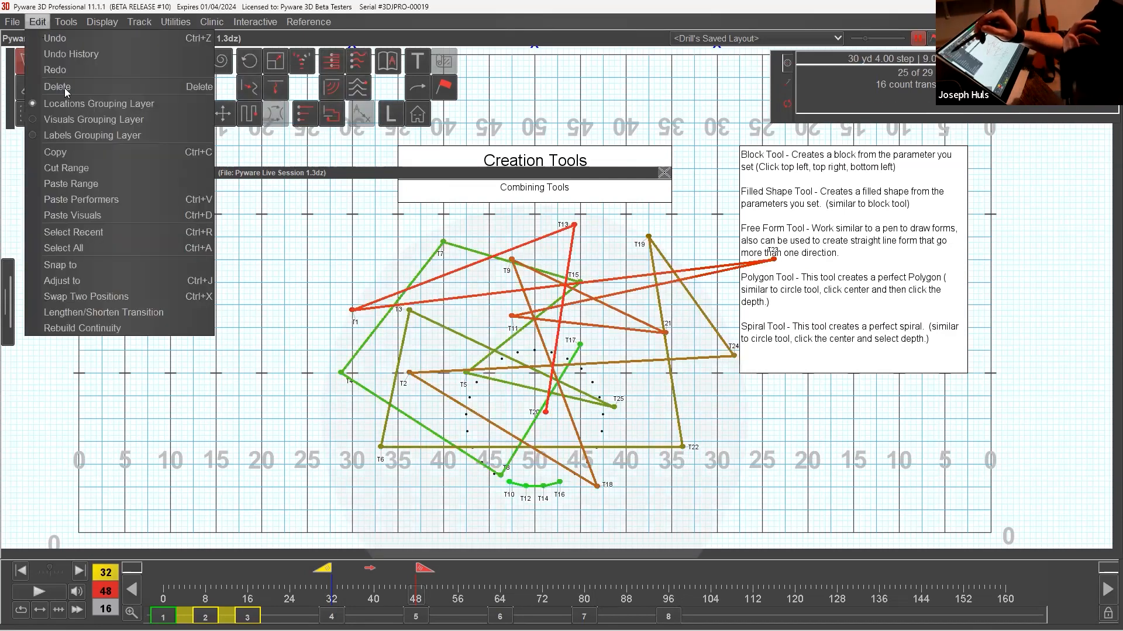
key(Return)
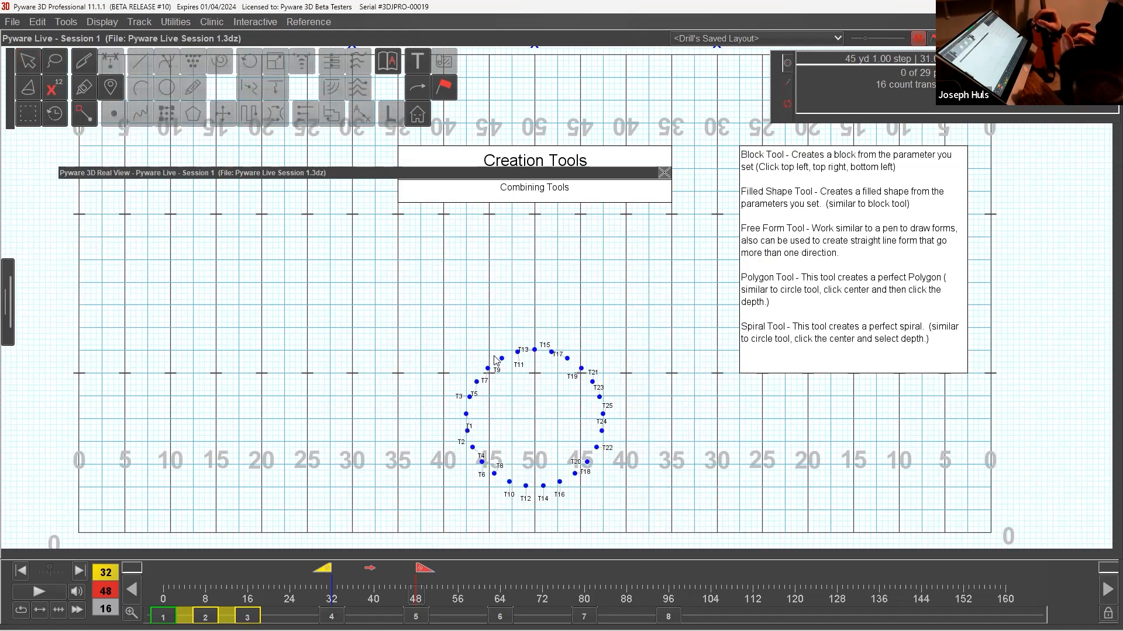
Undo the last change, then group the performers in the circle like the secondary count and accept the grouping.
key(ctrl+z)
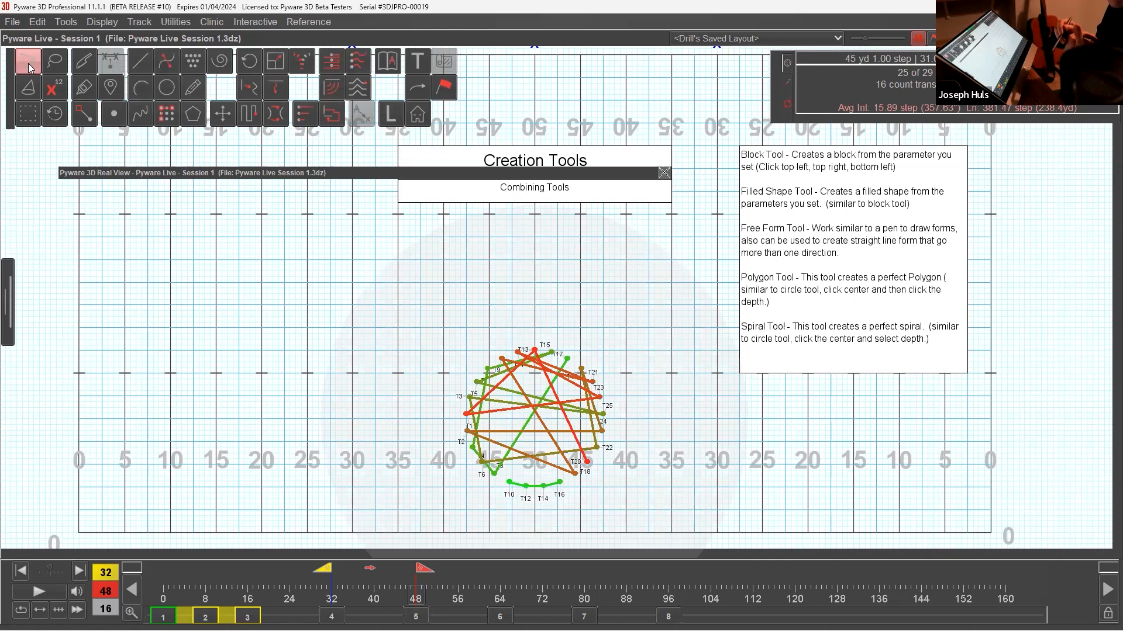
click(87, 92)
click(405, 123)
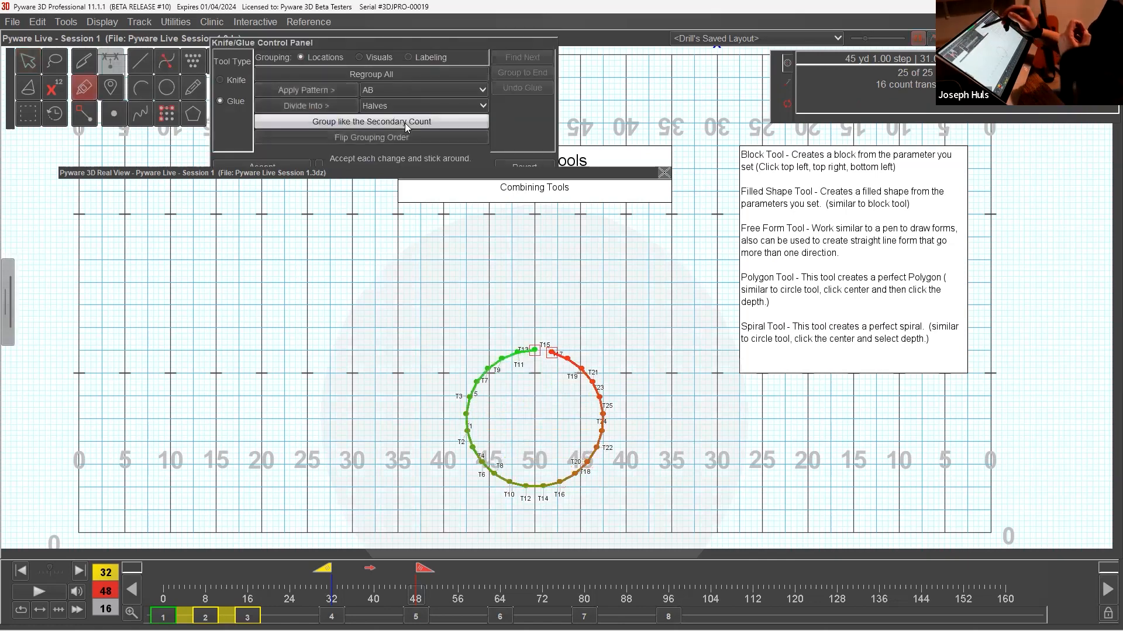
click(293, 165)
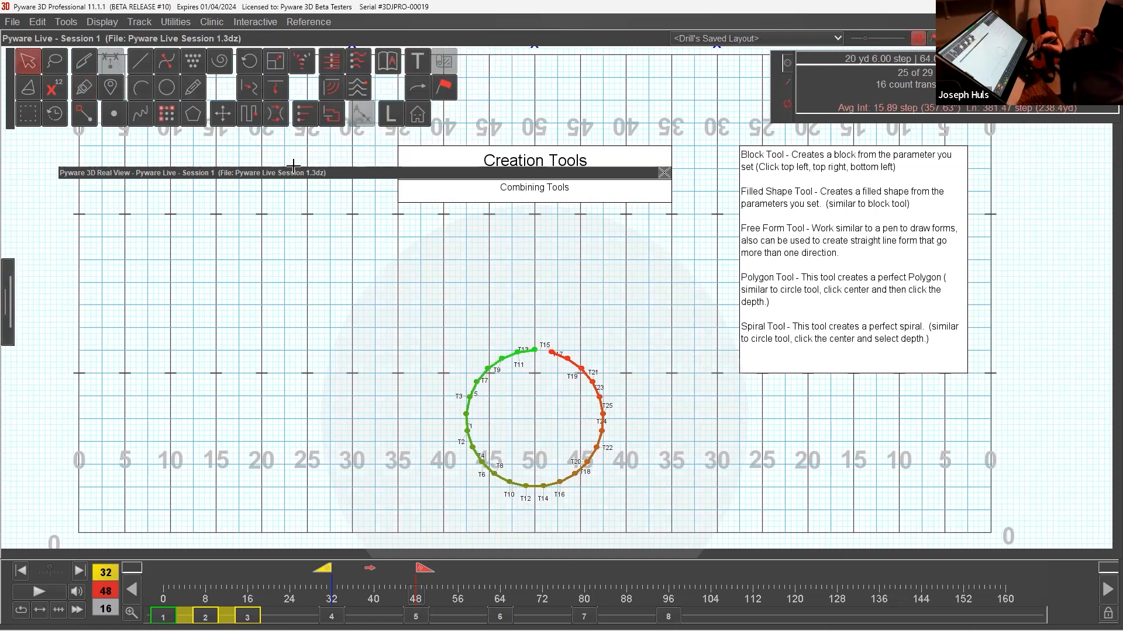
View the transition from count 8 to 16, then return to the one from count 32 to 48.
click(247, 616)
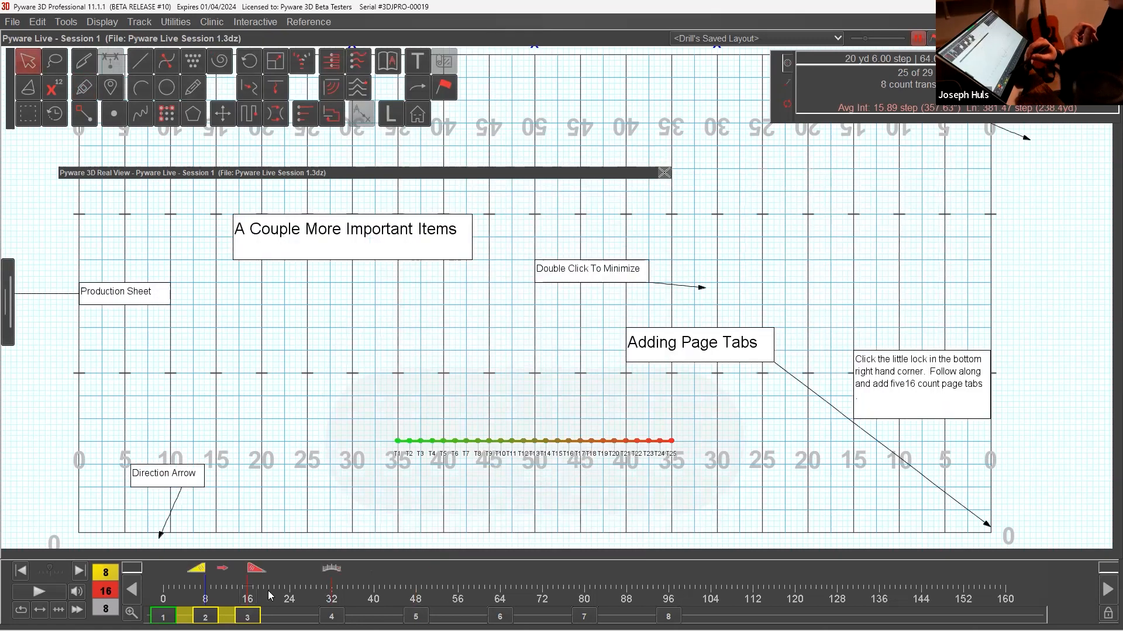
click(332, 616)
click(416, 617)
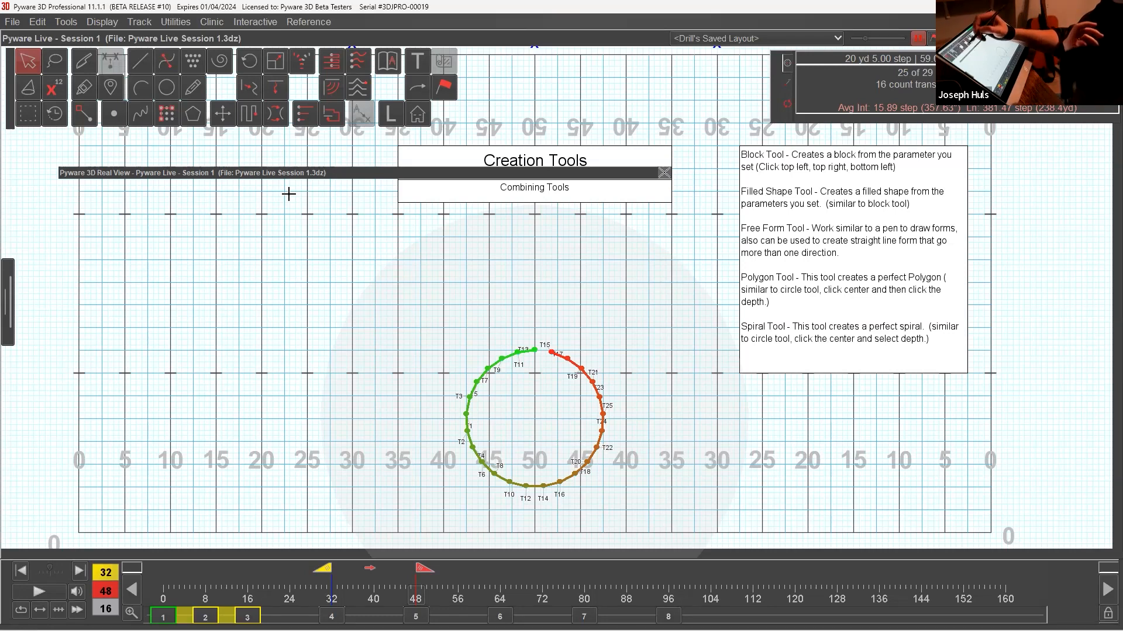
Try a freehand S-shaped Free Form curve across the circle, smooth it, and delete half of its handles twice.
click(198, 90)
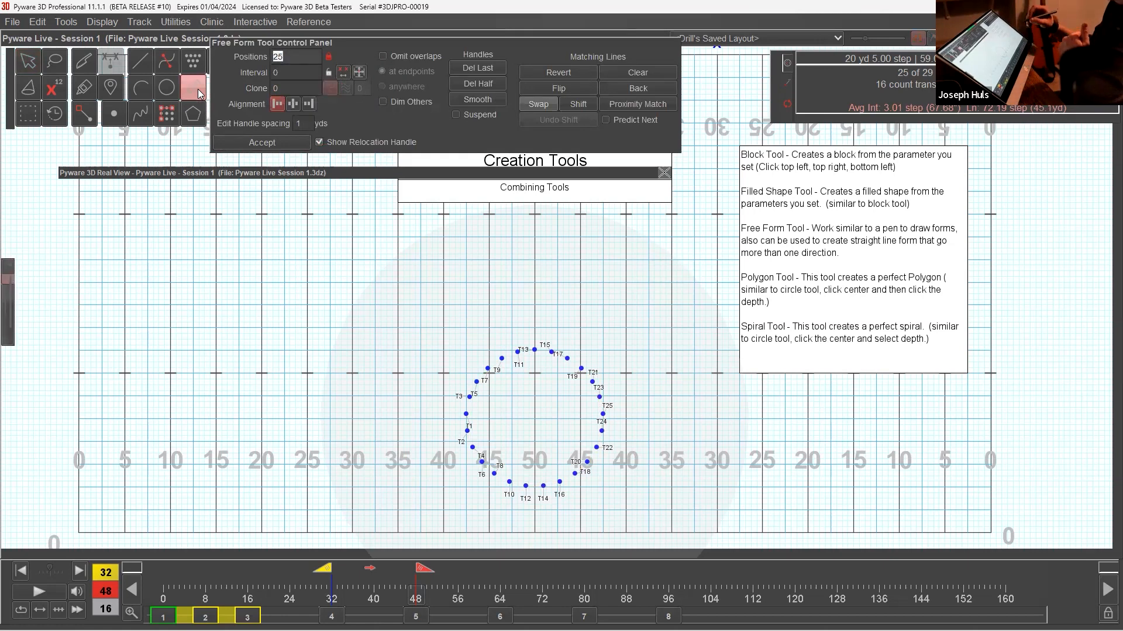
mouse_move(369, 431)
mouse_down()
mouse_move(593, 450)
mouse_move(714, 396)
mouse_move(724, 298)
mouse_up()
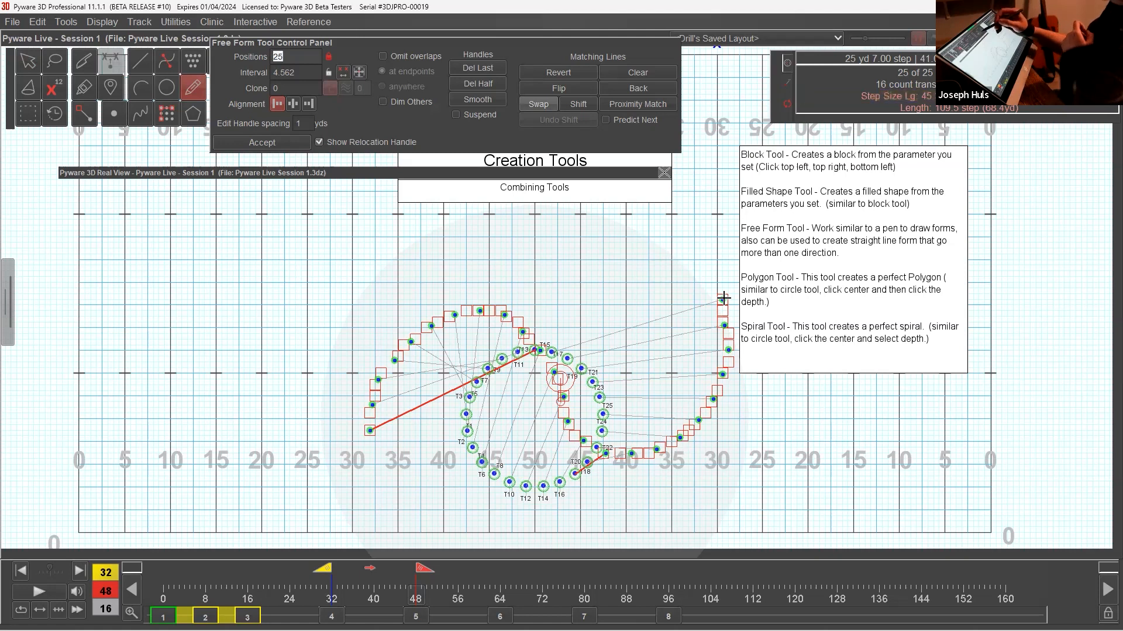
click(494, 99)
click(493, 100)
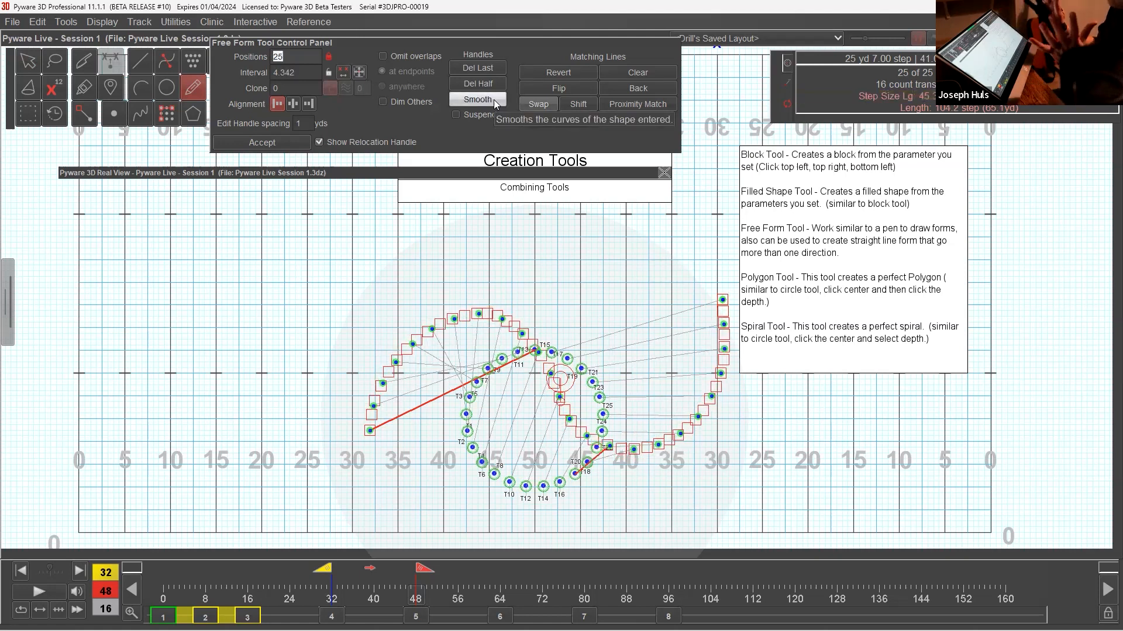
click(496, 85)
click(496, 84)
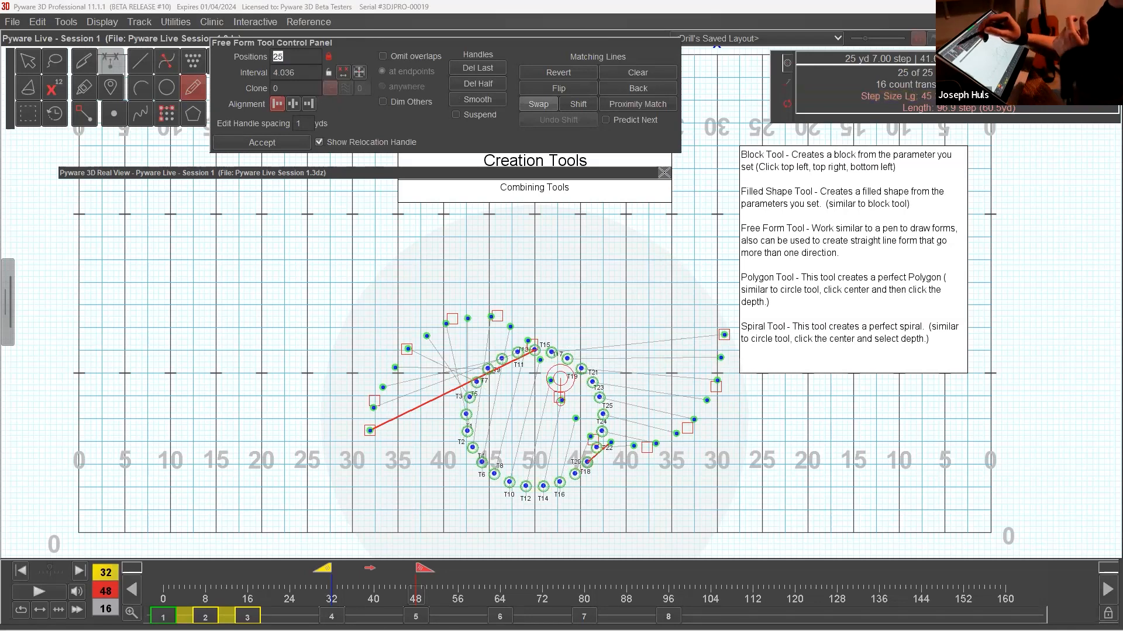
Restart Free Form and try a straight-sided path between the two 40-yard lines around the circle, open along the hash.
click(197, 90)
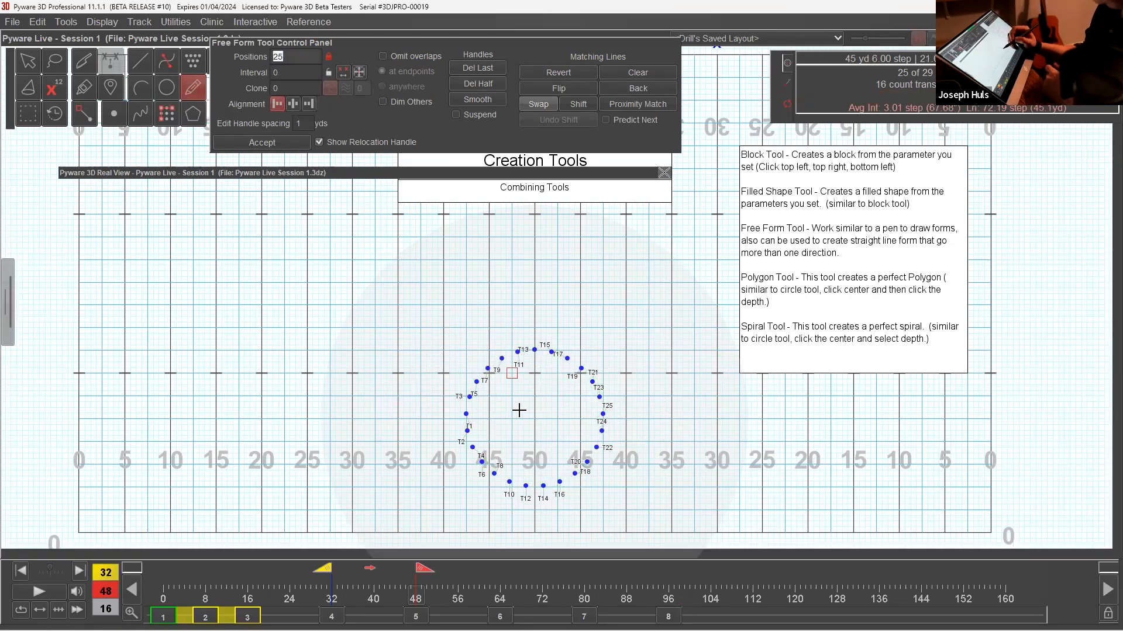
click(444, 395)
drag(444, 396, 443, 373)
click(443, 487)
click(626, 487)
click(625, 373)
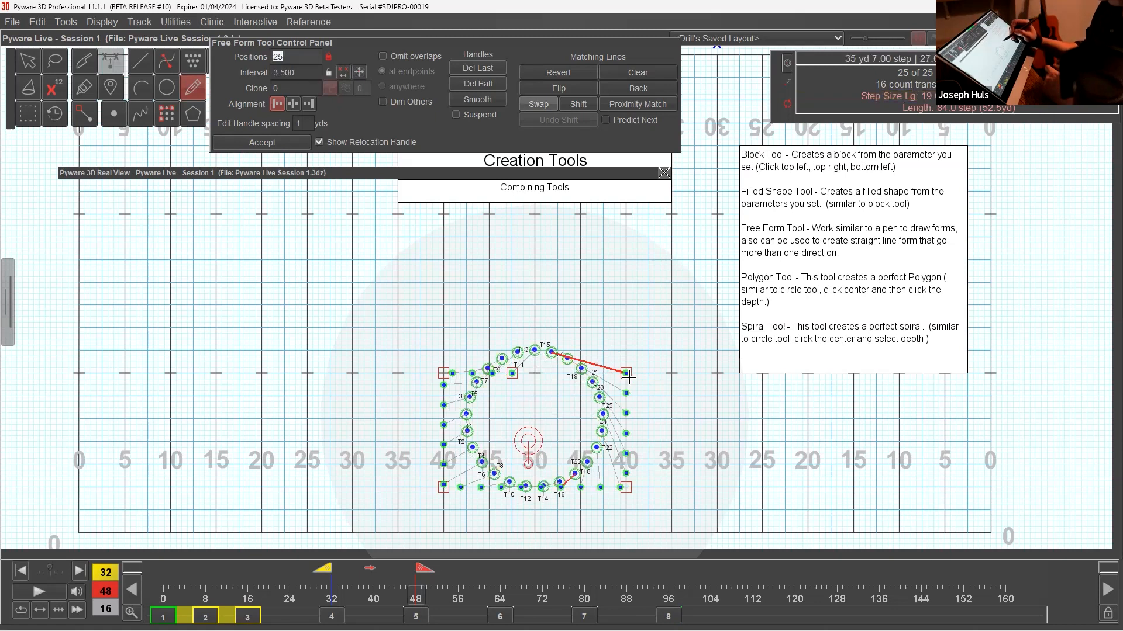
Set the path's interval to 4, extend its end along the hash toward the start, and move the rectangle slightly upfield.
click(307, 73)
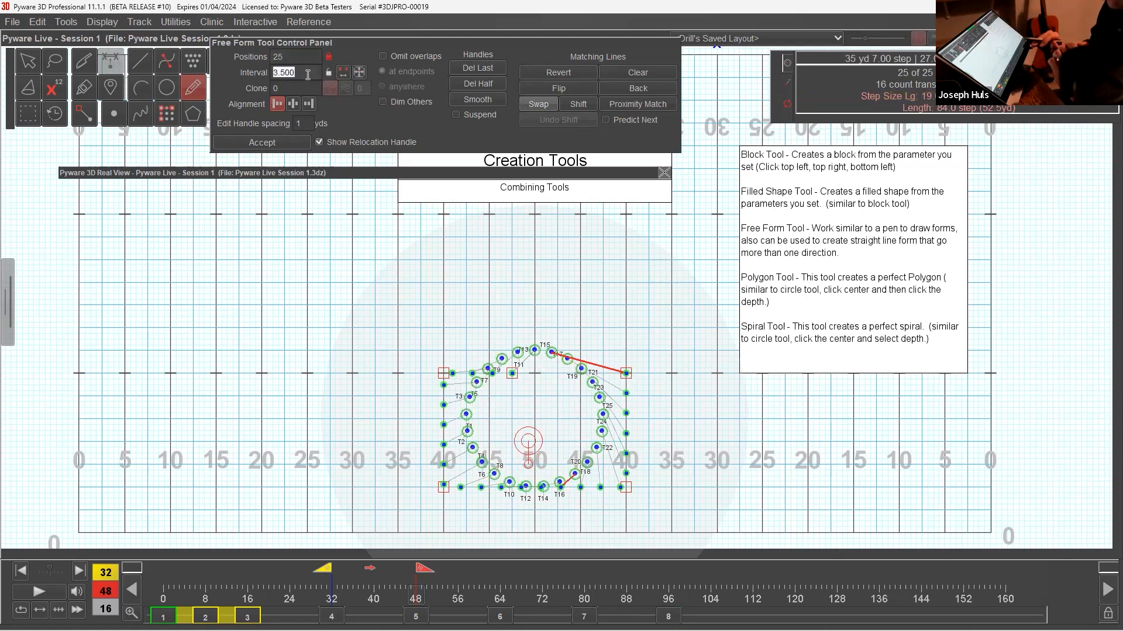
text(4)
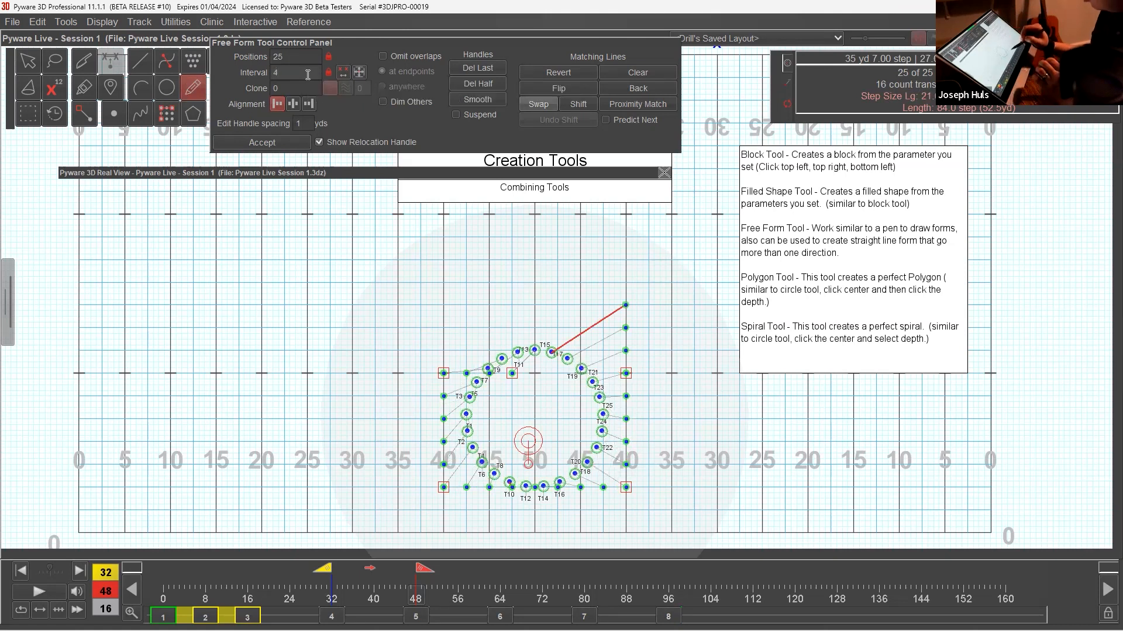
click(560, 372)
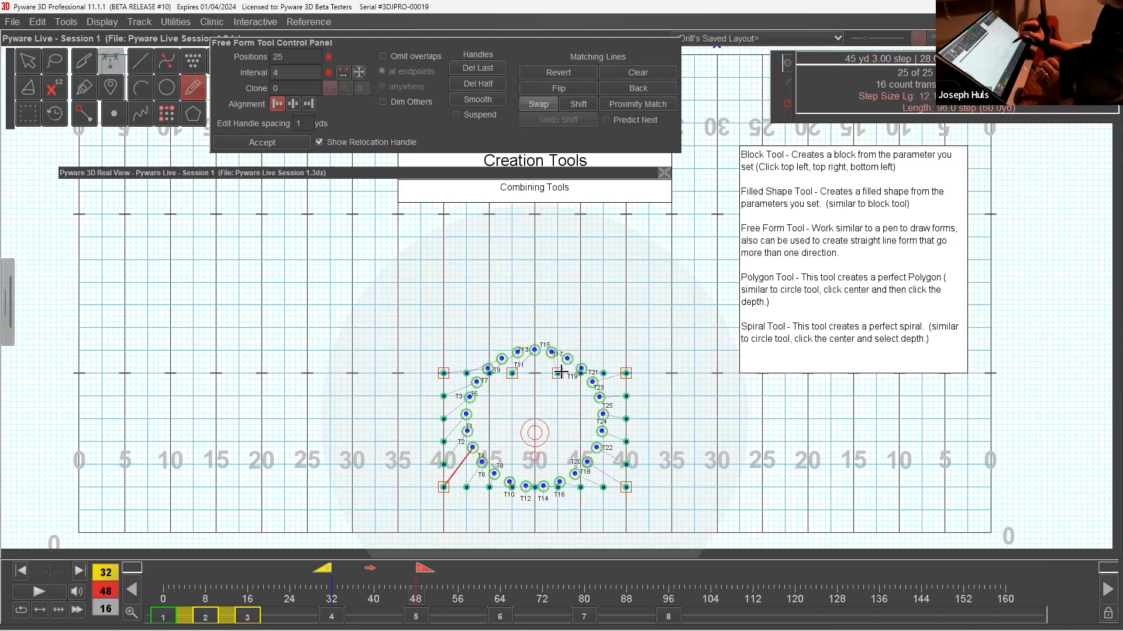
drag(534, 433, 535, 408)
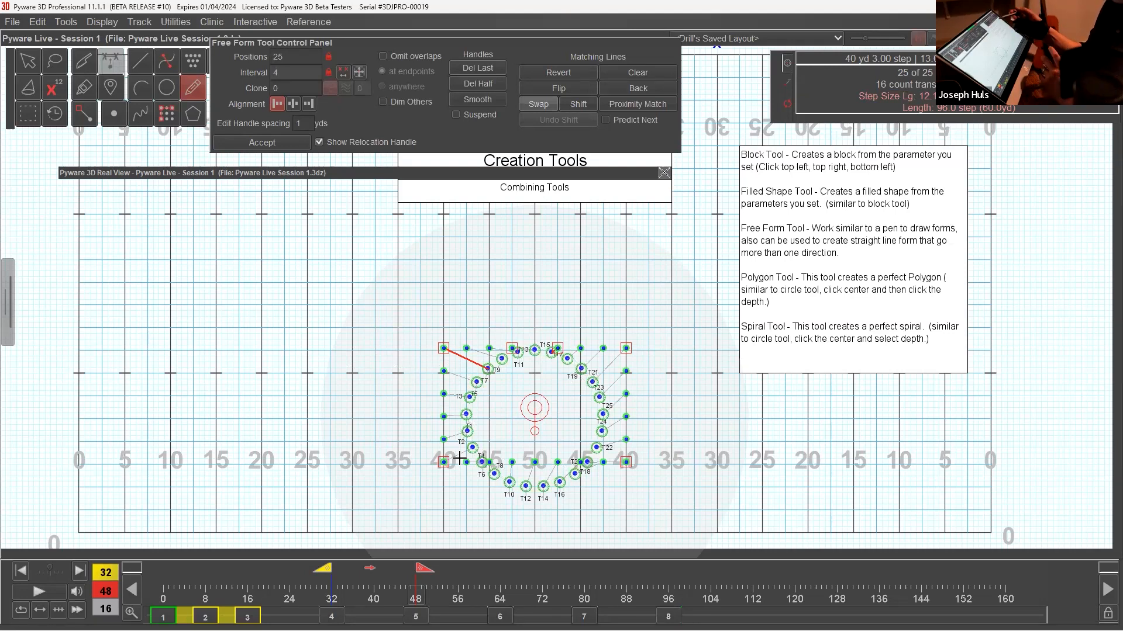
Try a straight-sided free form from the 50 around both 40-yard lines and out along the hash to the 30, then discard it.
click(196, 91)
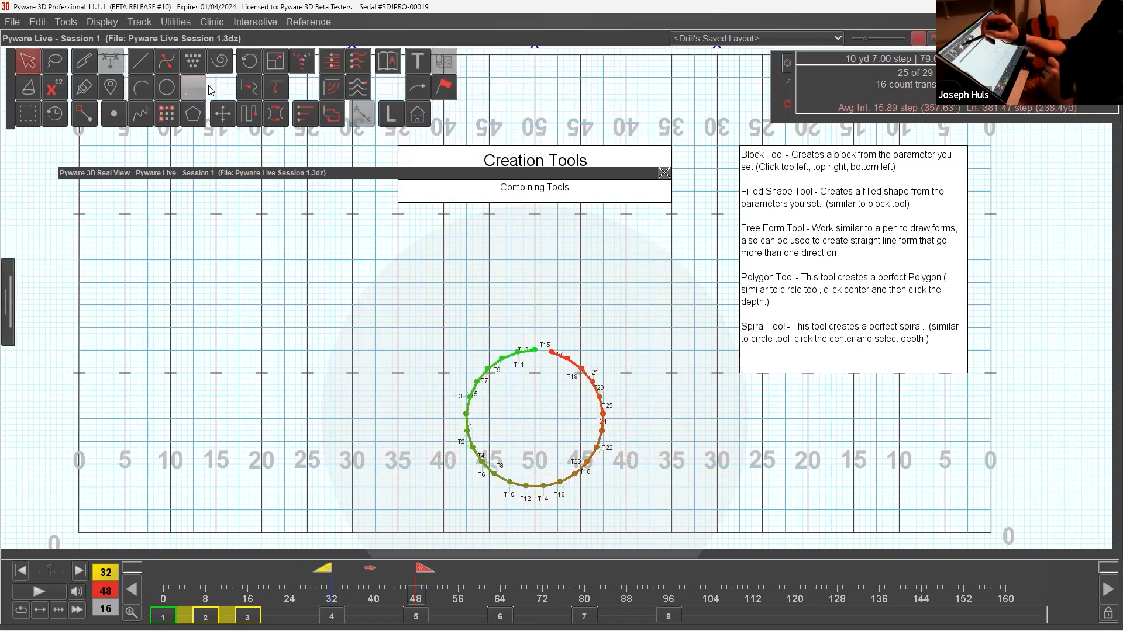
click(537, 372)
click(443, 373)
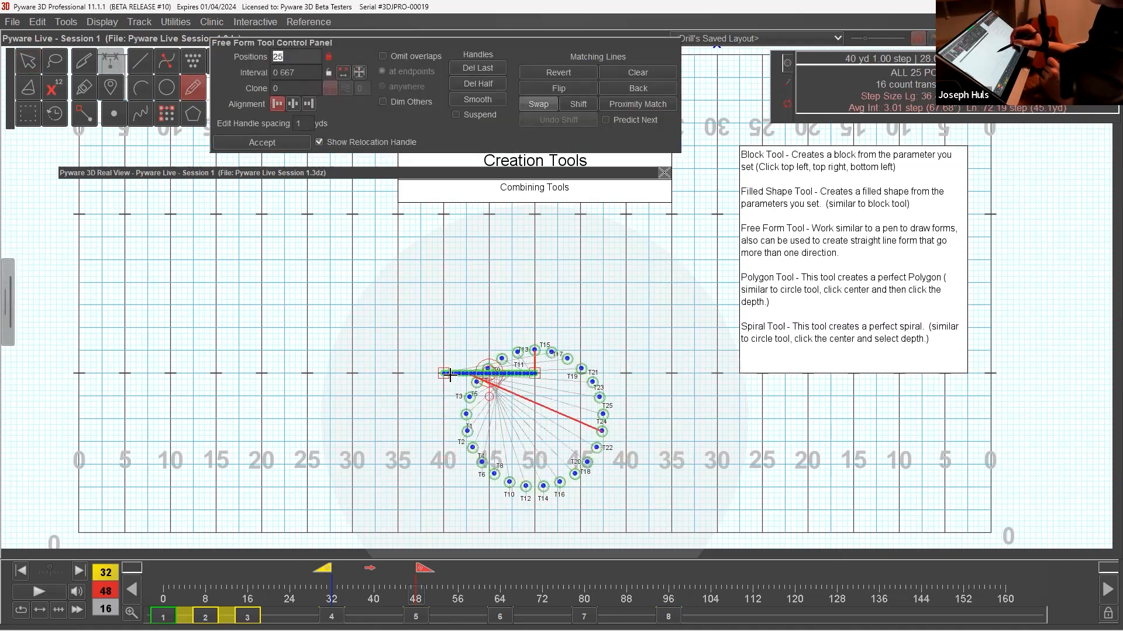
click(443, 465)
click(625, 464)
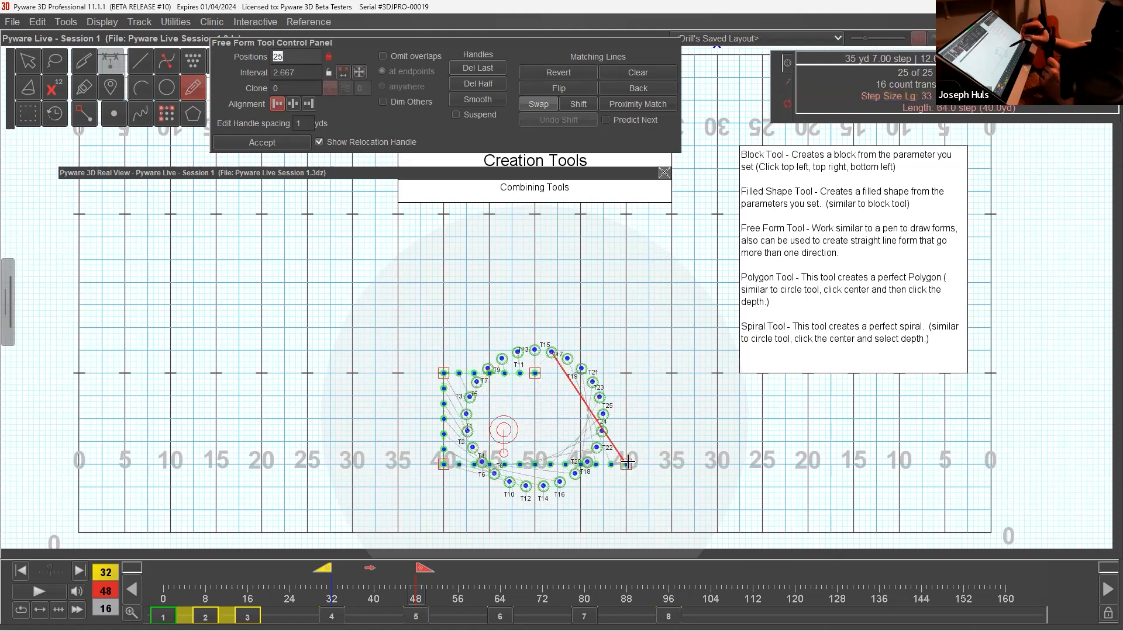
click(626, 373)
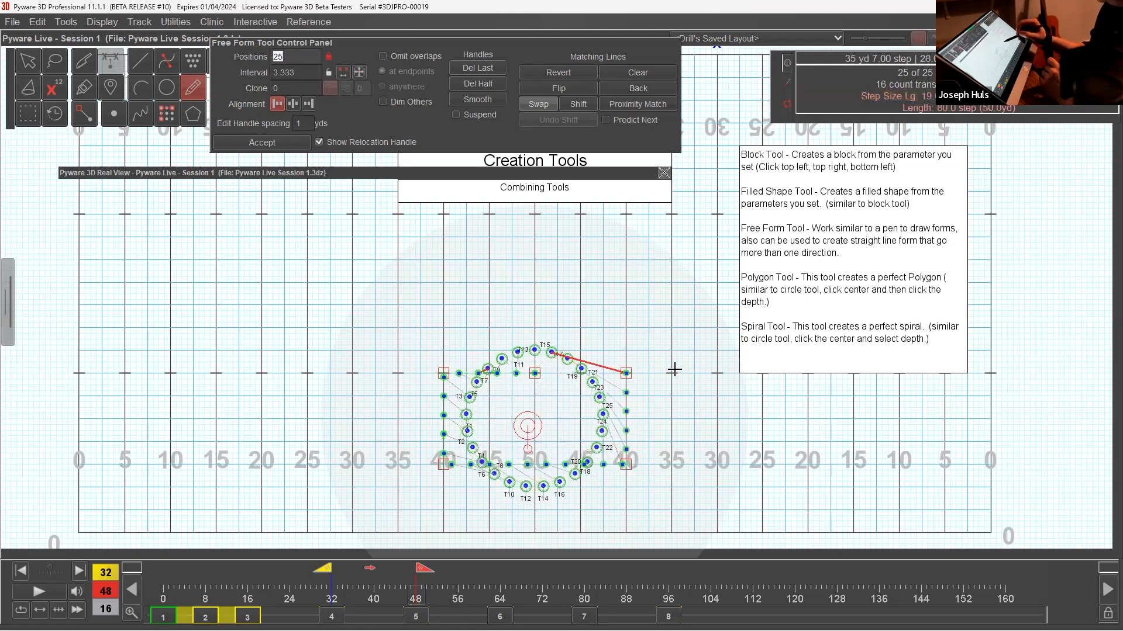
click(718, 379)
drag(717, 379, 717, 372)
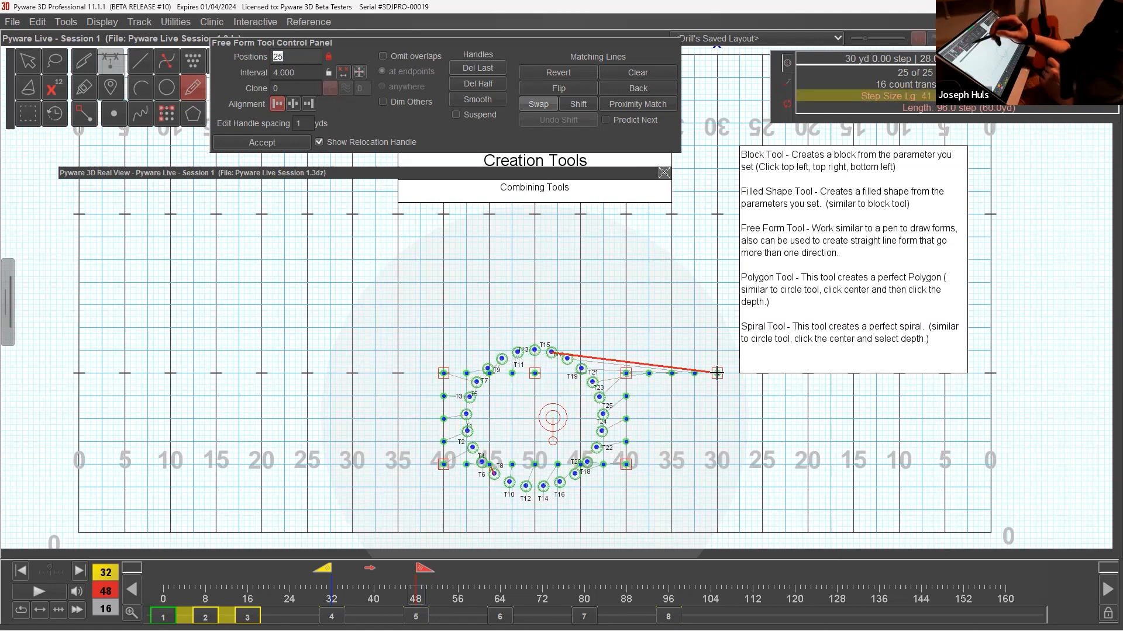
click(40, 69)
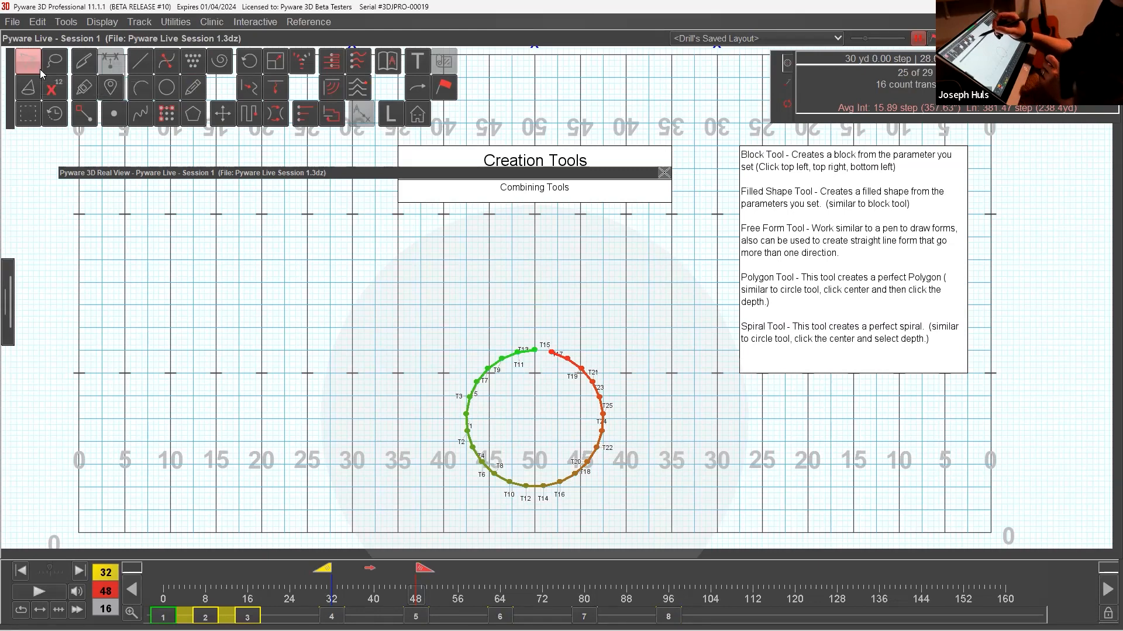
Try a spiral centred in the circle, enlarge it beyond the circle's edge, and clear its matching lines.
click(227, 60)
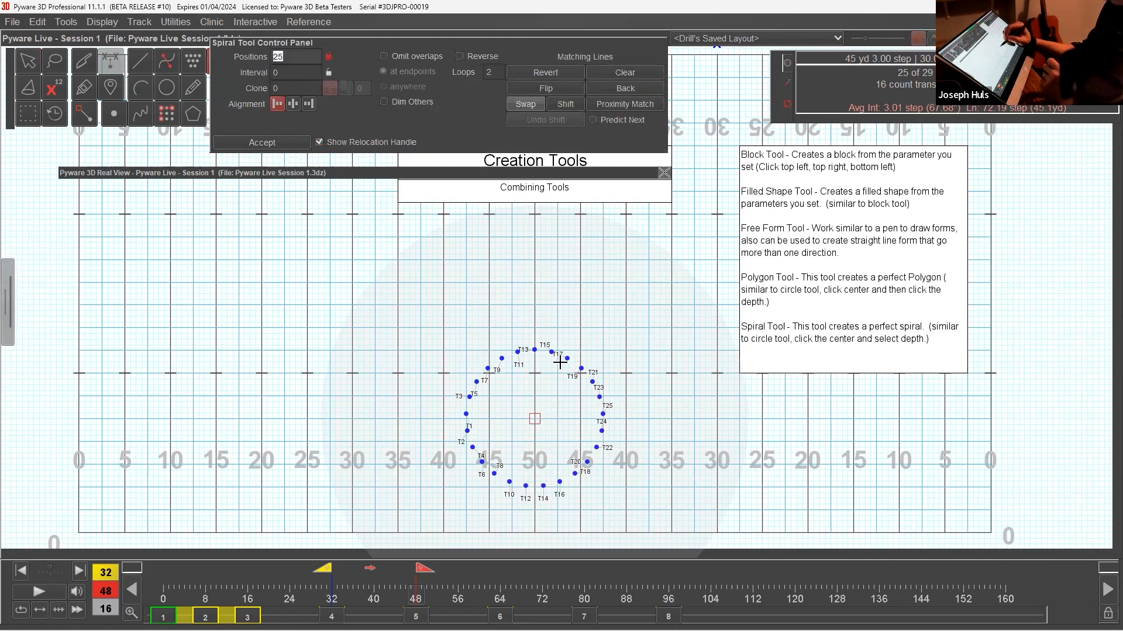
click(543, 351)
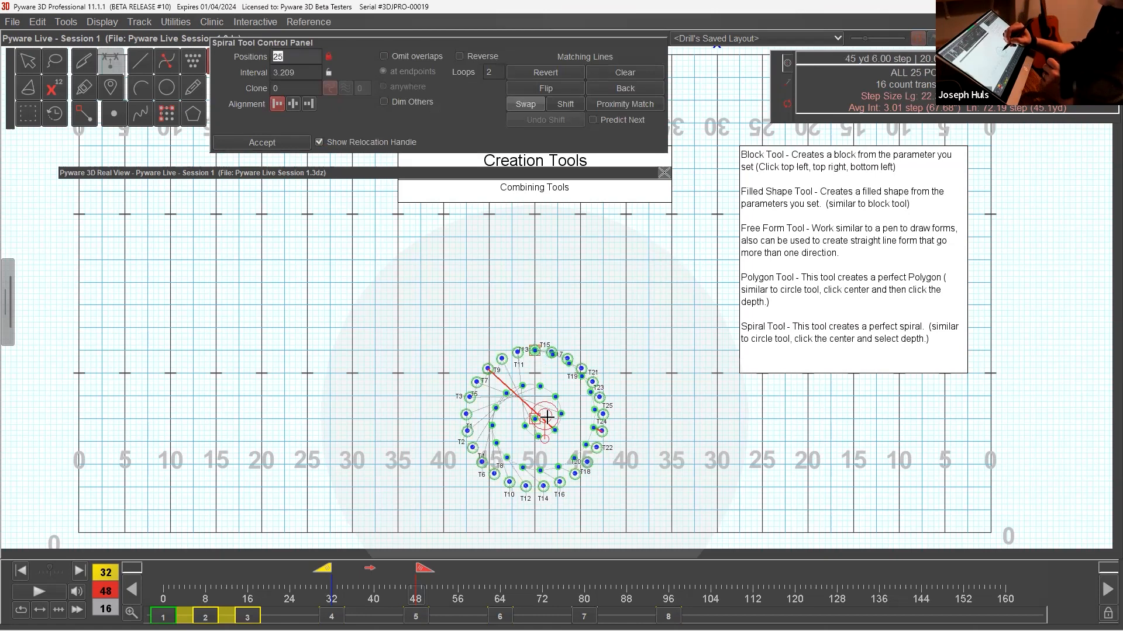
drag(535, 351, 534, 305)
click(639, 74)
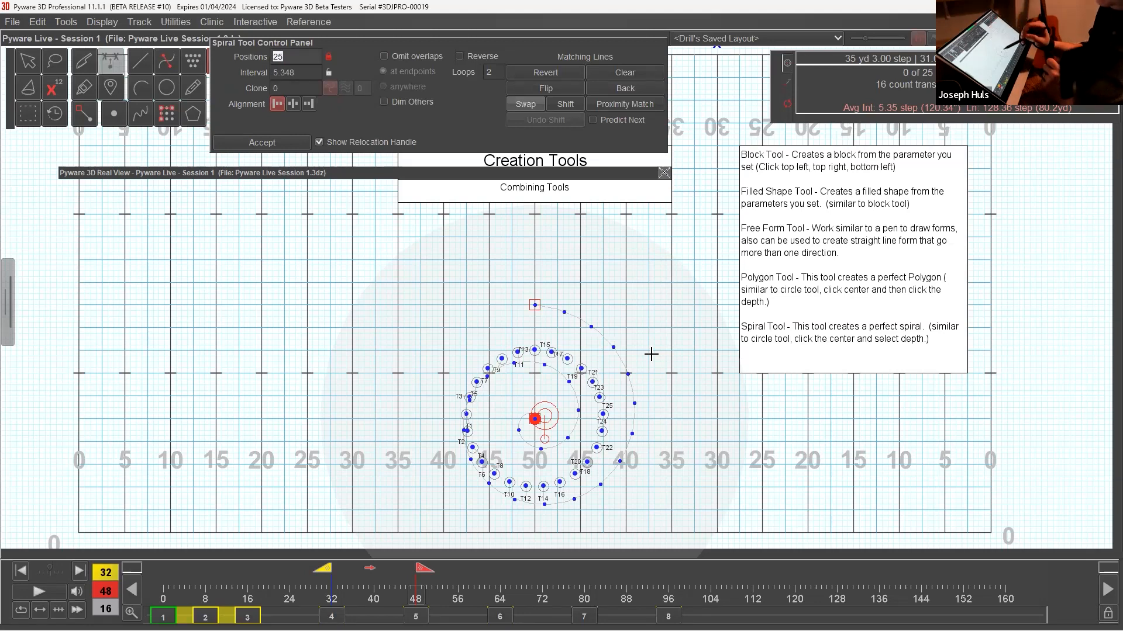
Relocate the spiral to the 30-yard line at the hash, set its clone count to 1, and leave the tool without accepting.
drag(535, 418, 716, 372)
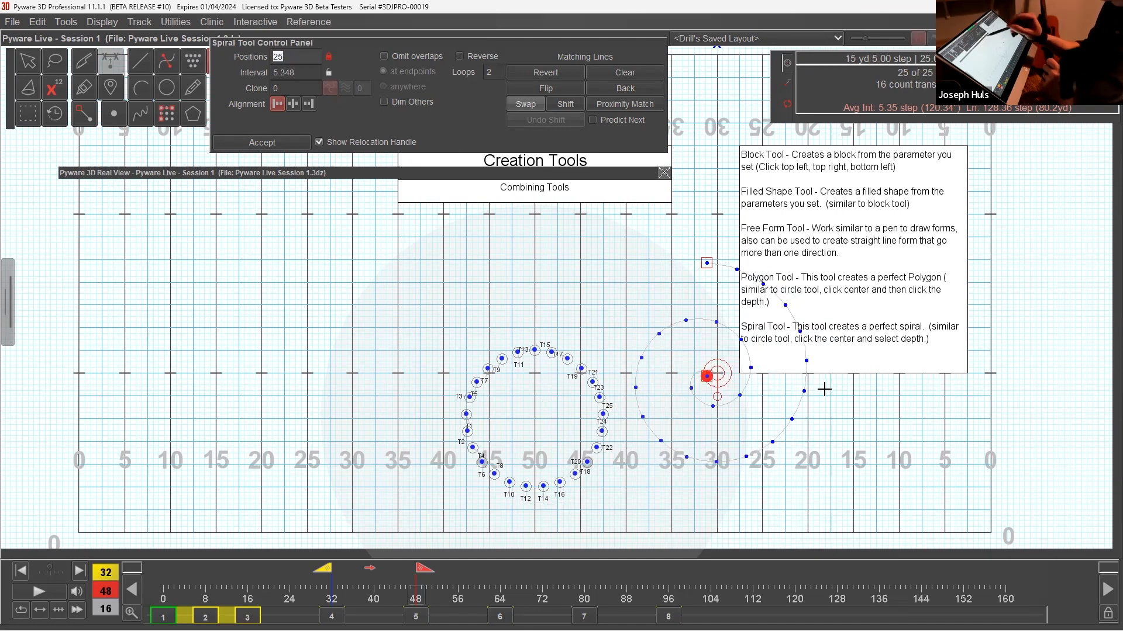
click(304, 89)
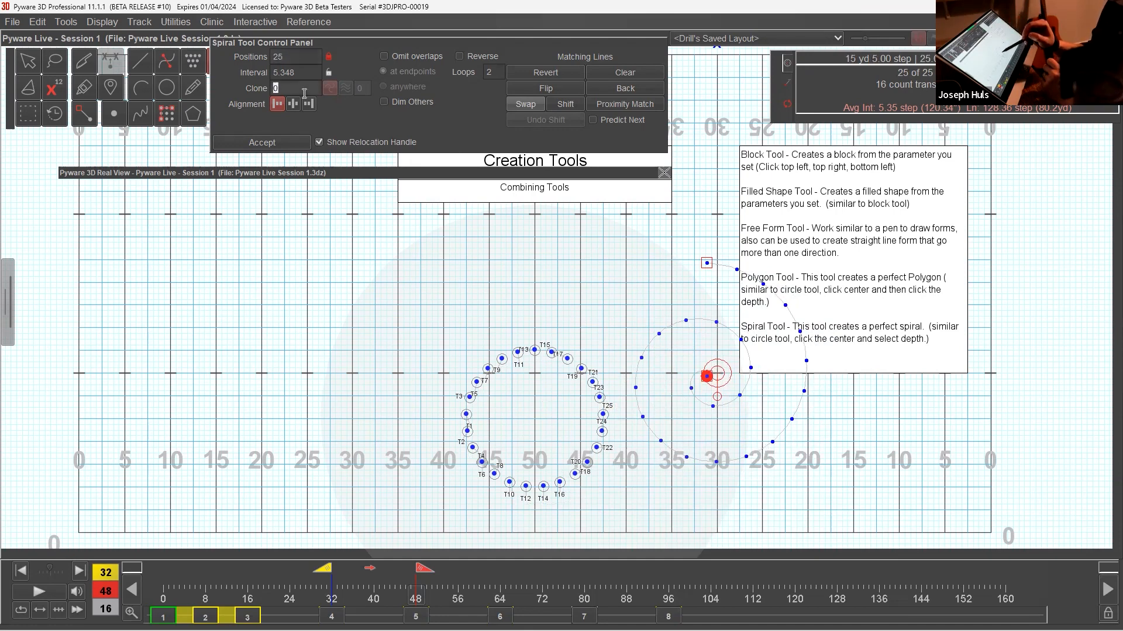
text(1)
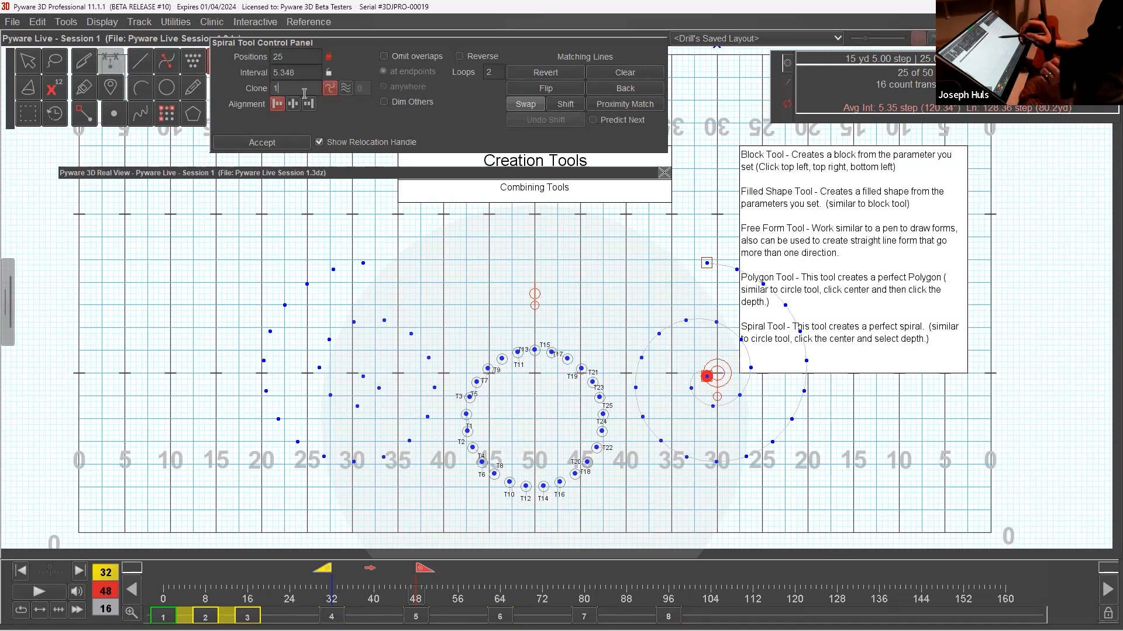
click(29, 64)
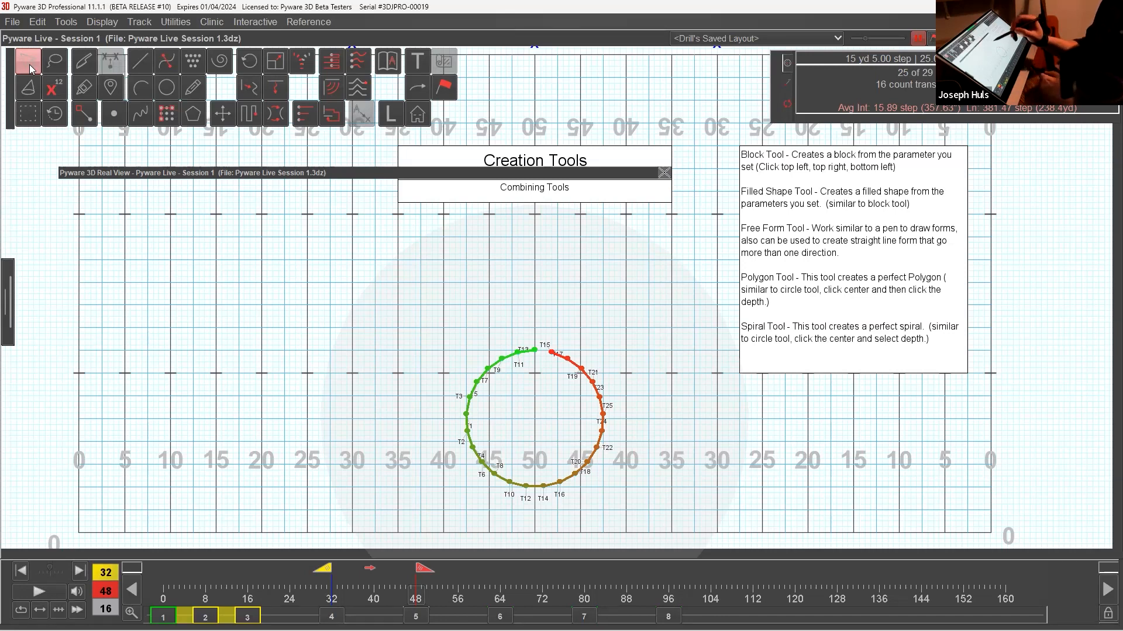
Form the 25 performers into a five-sided polygon centred on the circle, enlarge it beyond the circle, and accept it.
click(198, 119)
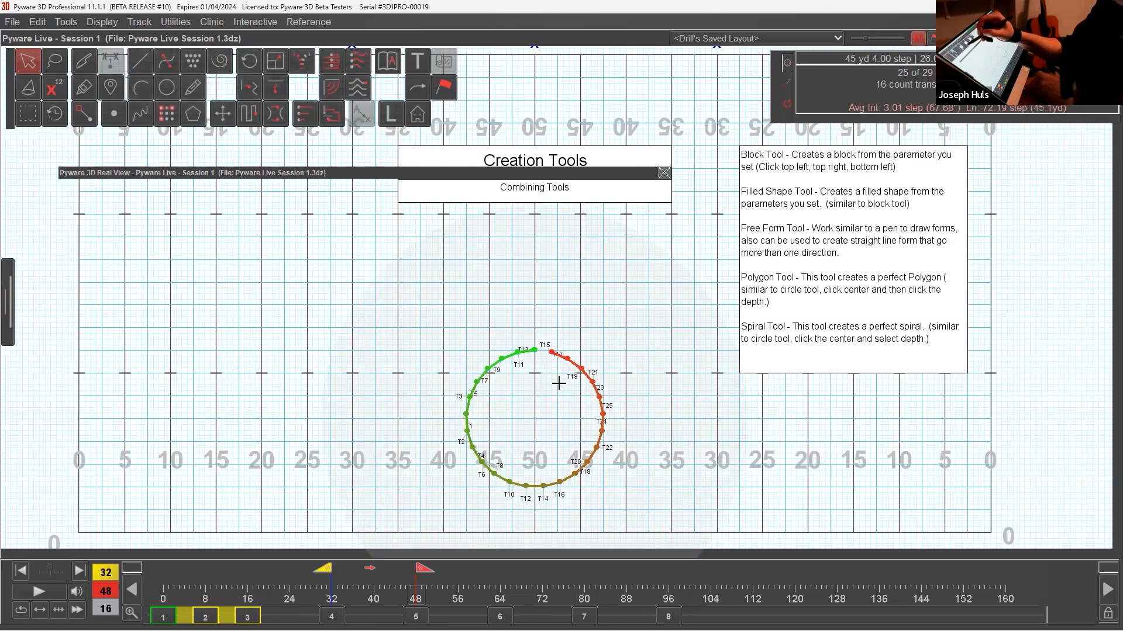
click(199, 117)
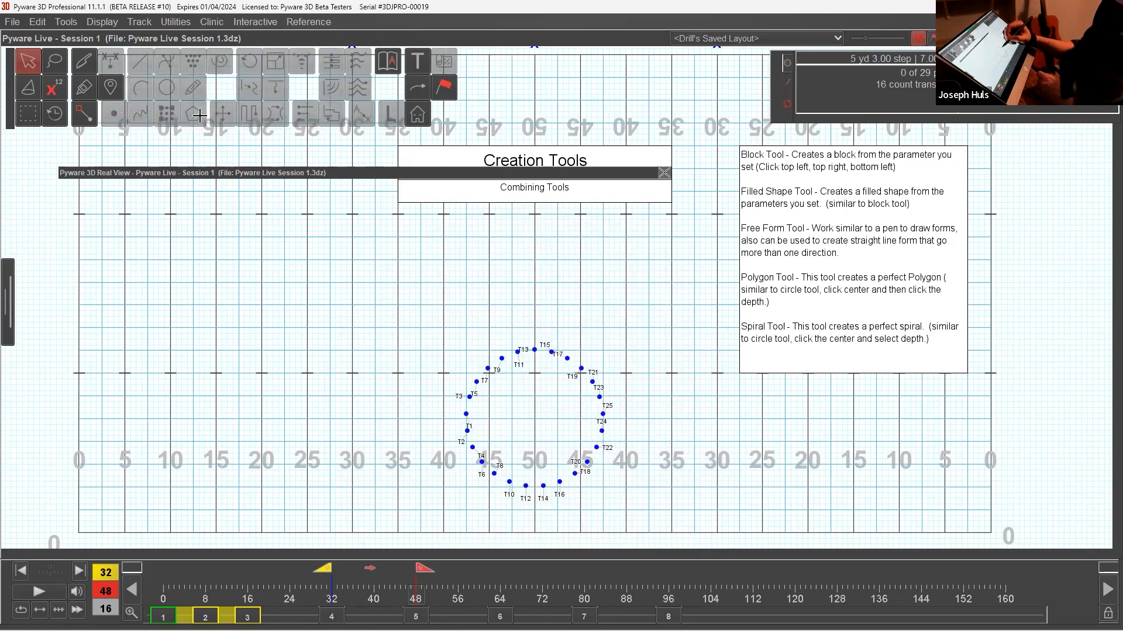
click(517, 344)
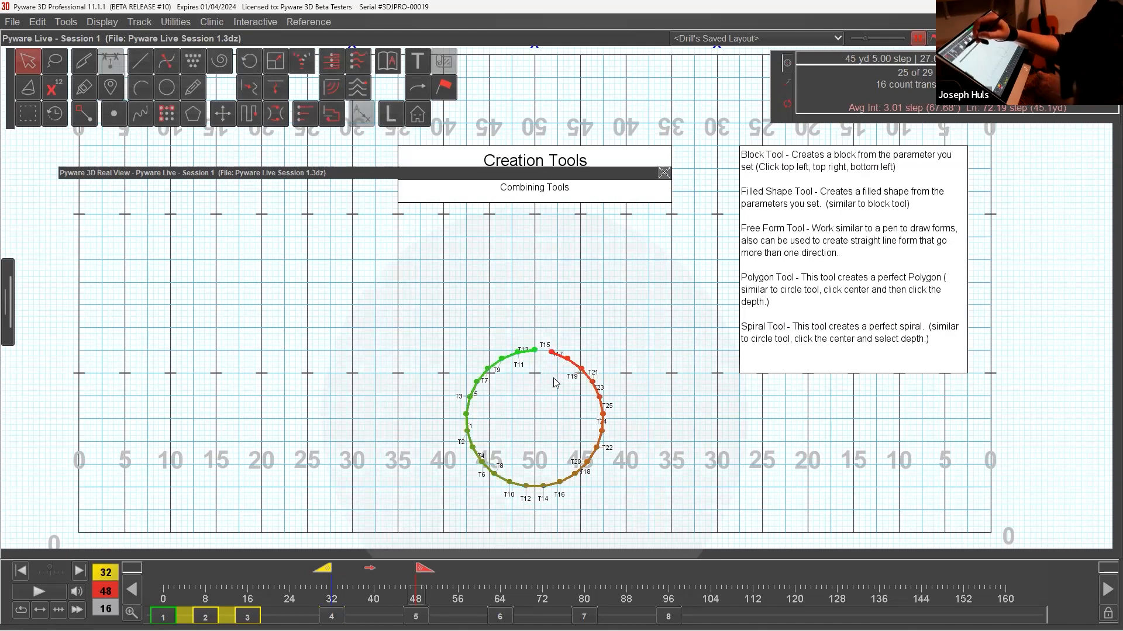
click(199, 117)
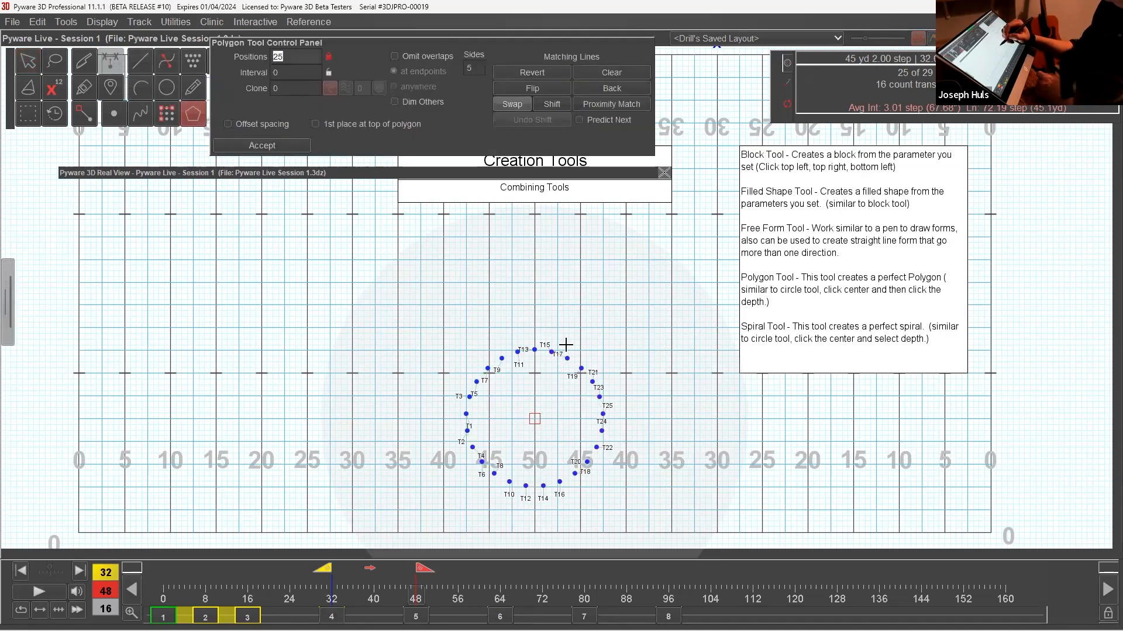
drag(540, 330, 535, 305)
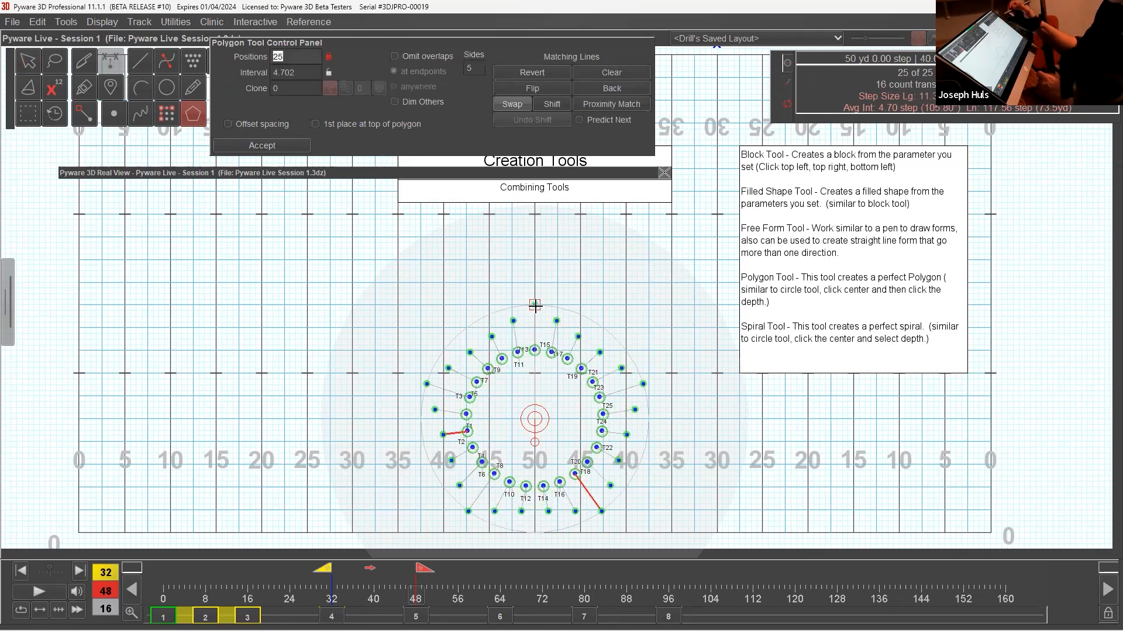
drag(535, 304, 535, 281)
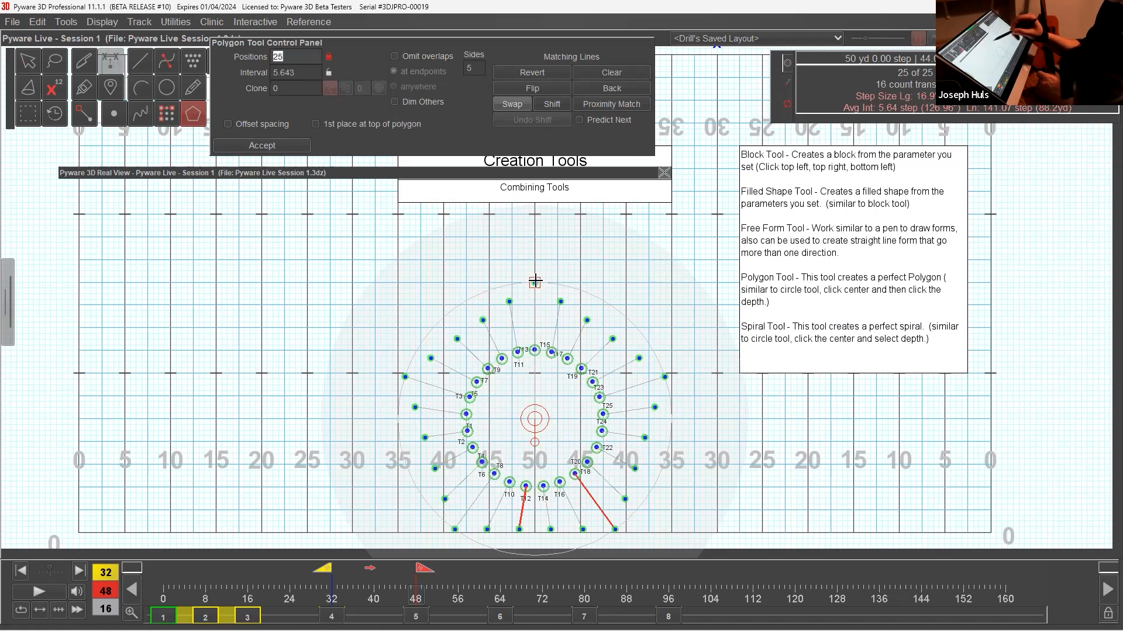
click(295, 145)
drag(512, 264, 584, 330)
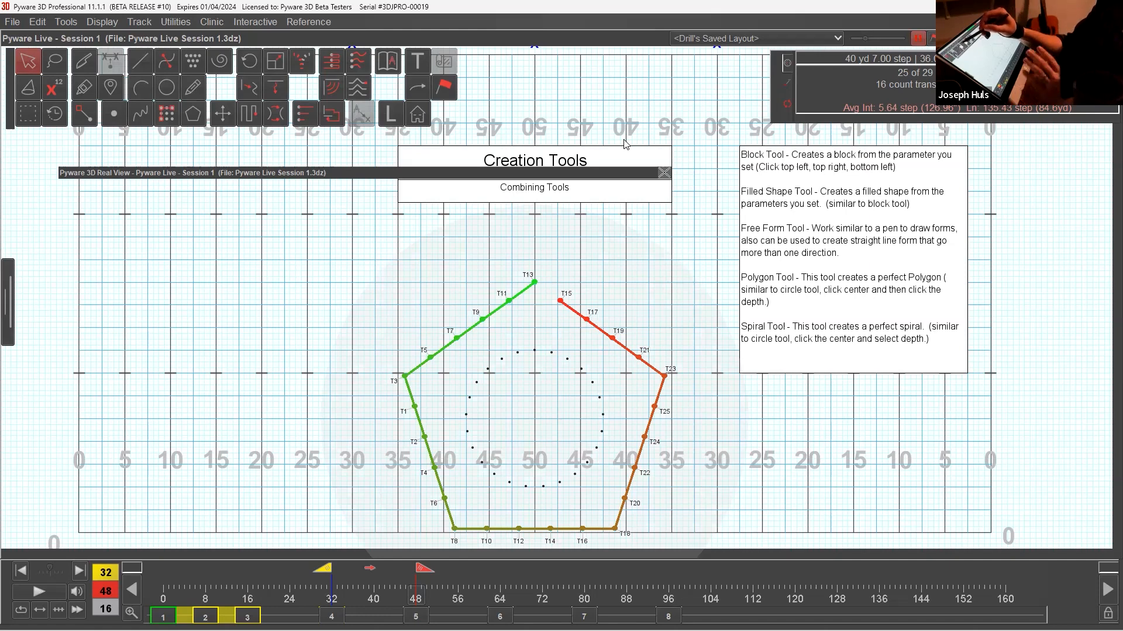
At set 6, push the whole pentagon 7.5 yards straight toward the back sideline, nudge it around and back, and accept.
drag(605, 178, 625, 140)
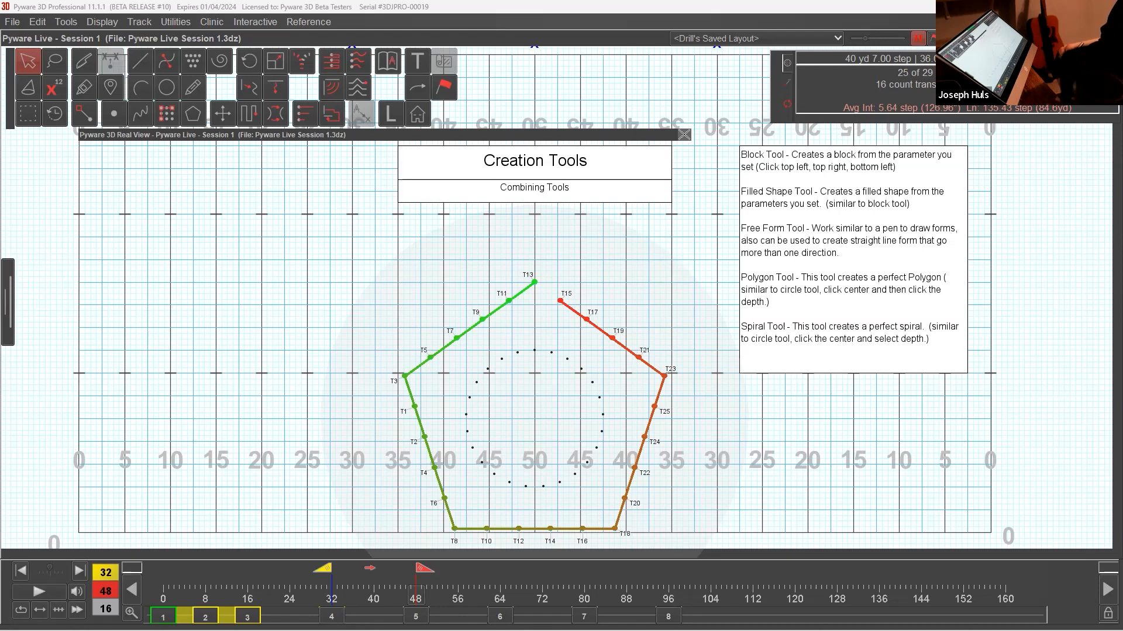
click(500, 617)
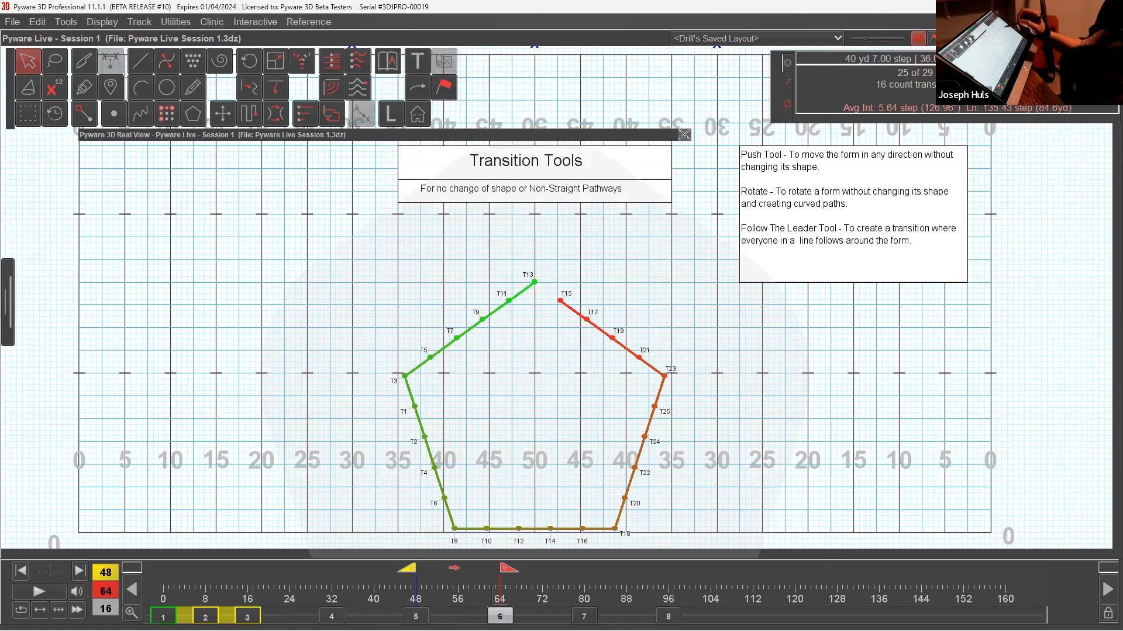
click(229, 117)
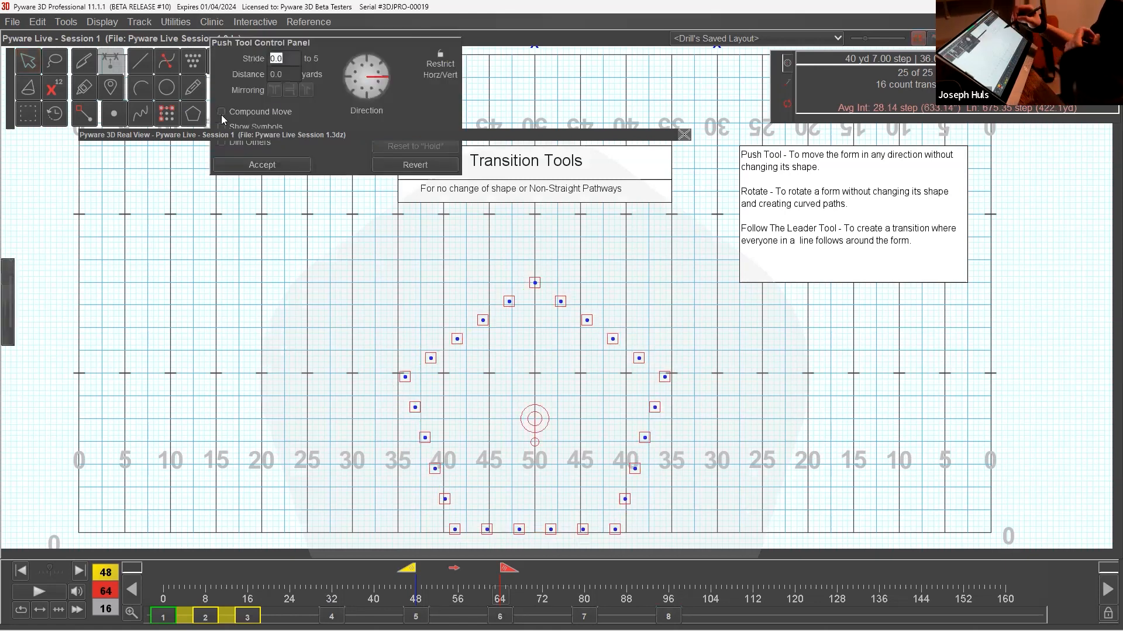
drag(537, 283, 534, 216)
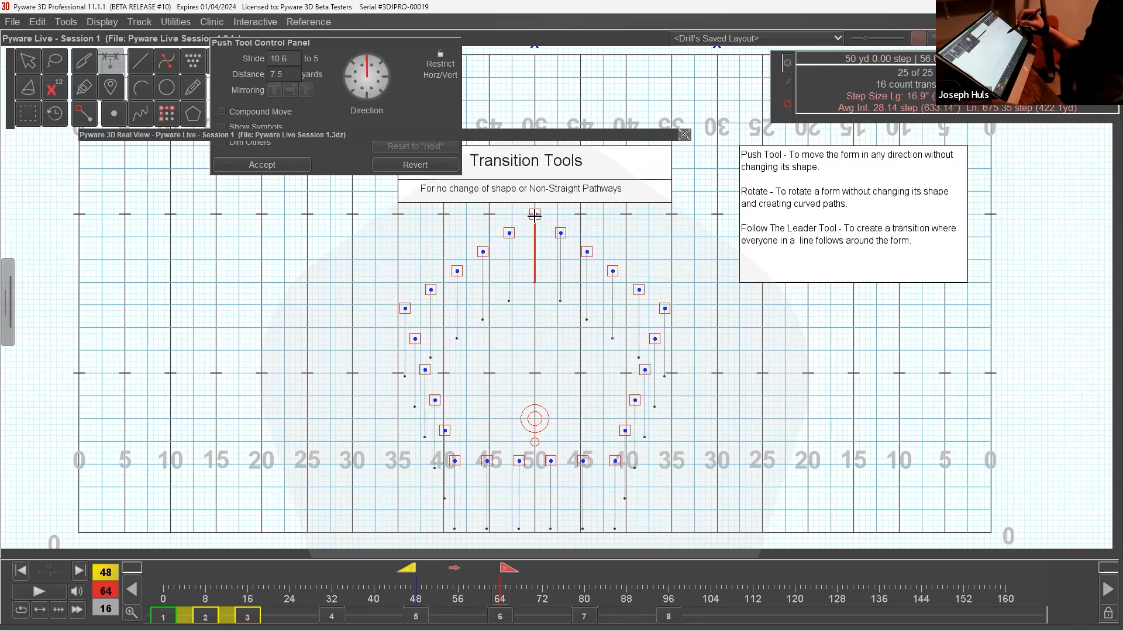
key(Down)
key(Down)
key(Down)
key(Down)
key(Left)
key(Left)
key(Left)
key(Left)
key(Right)
key(Right)
key(Right)
key(Right)
key(Up)
key(Up)
key(Up)
key(Up)
key(Up)
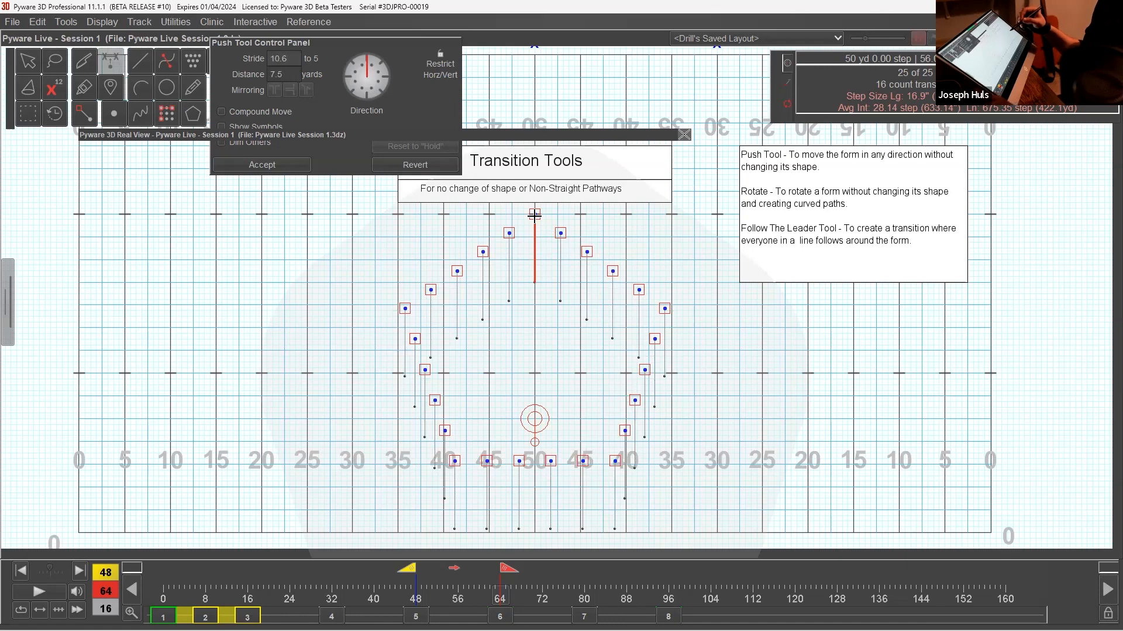
key(Return)
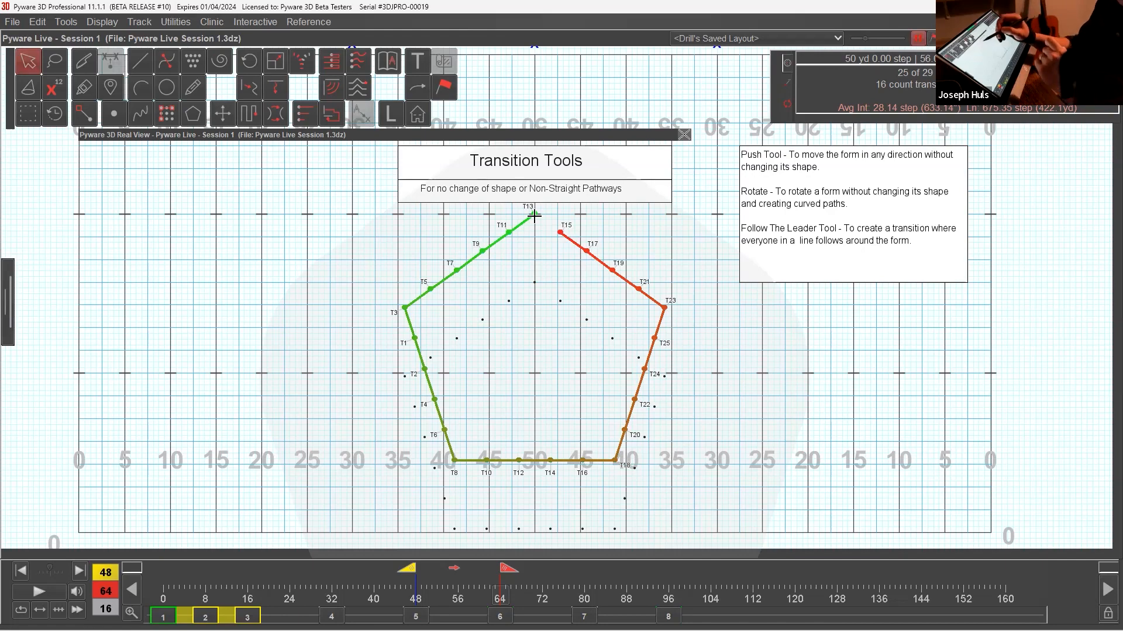
Rotate the pushed pentagon 72 degrees clockwise about its centre, accept it, and inspect the performers' paths.
drag(453, 256, 531, 318)
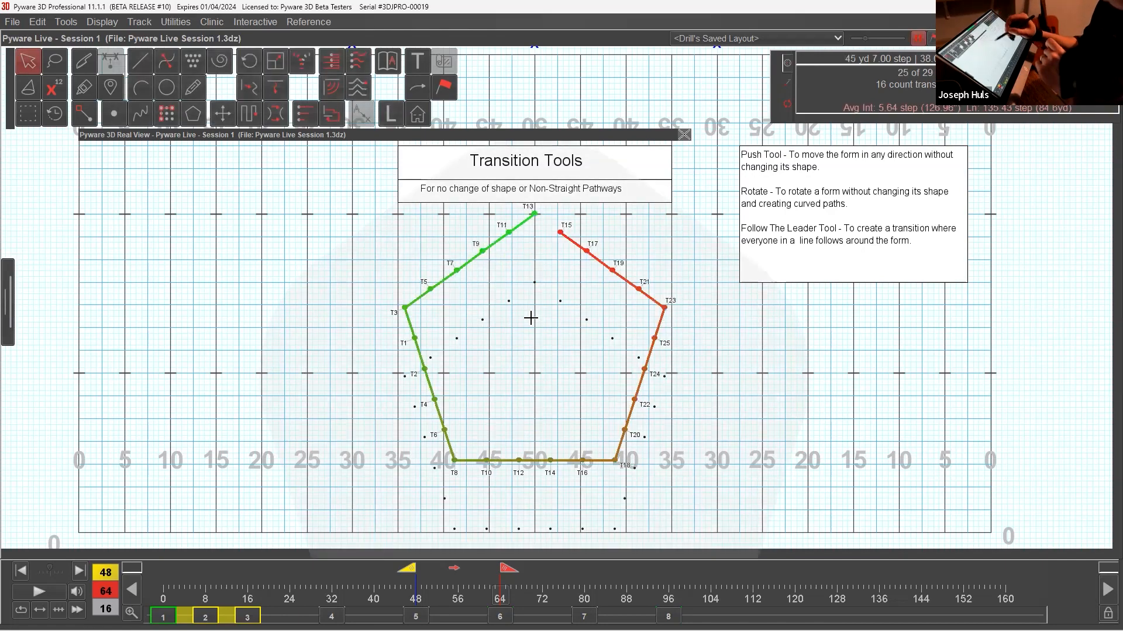
click(252, 61)
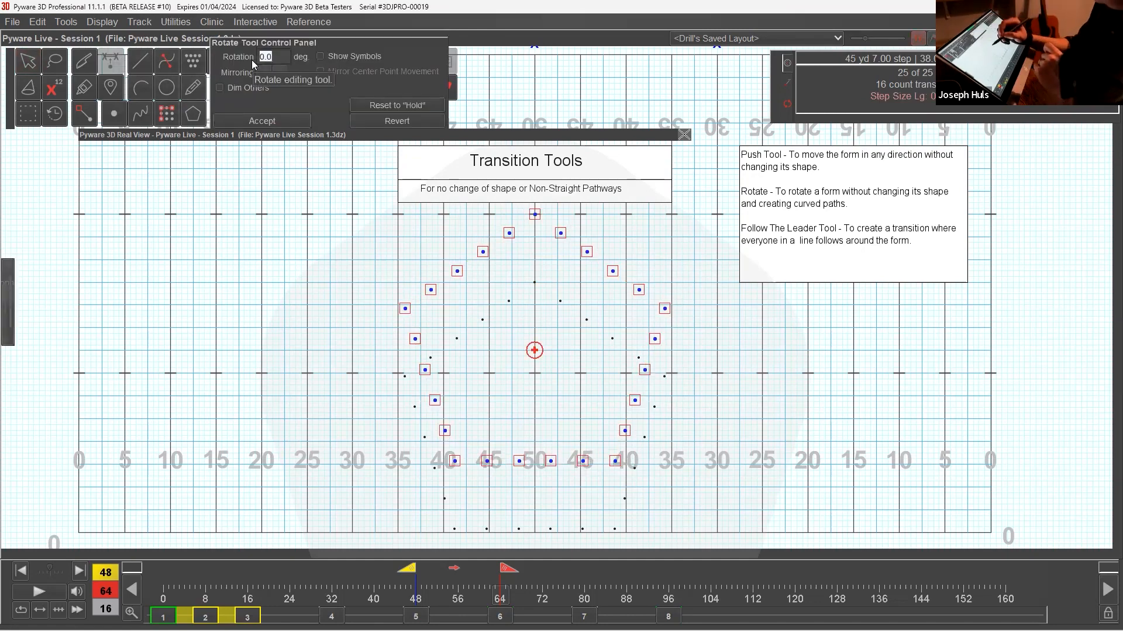
mouse_move(406, 306)
mouse_down()
mouse_move(444, 252)
mouse_move(535, 216)
mouse_up()
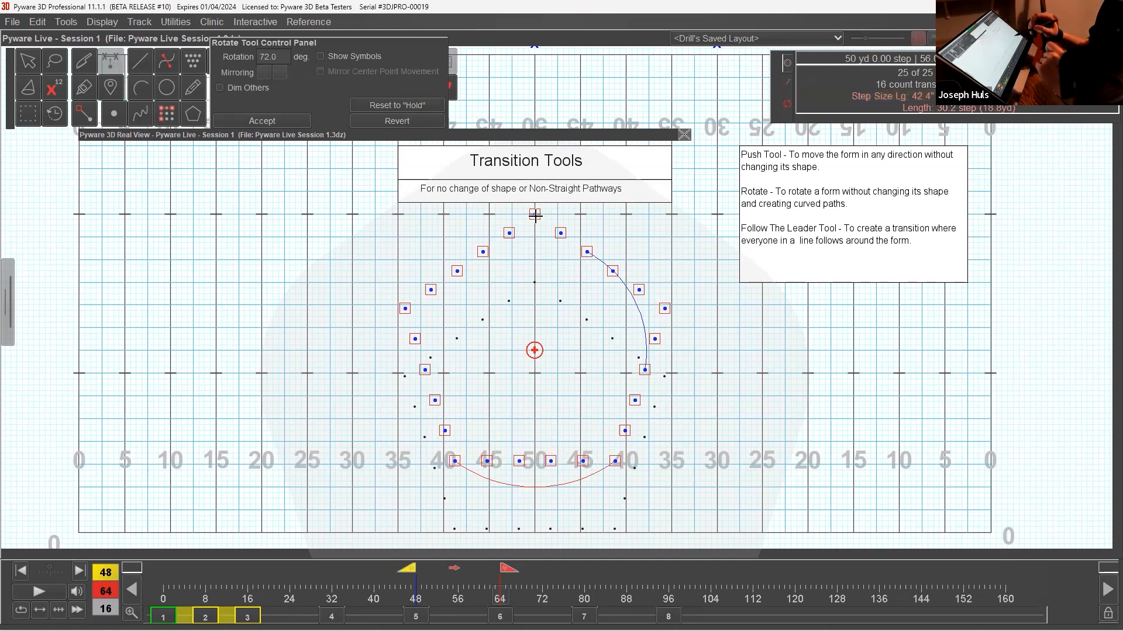
click(286, 121)
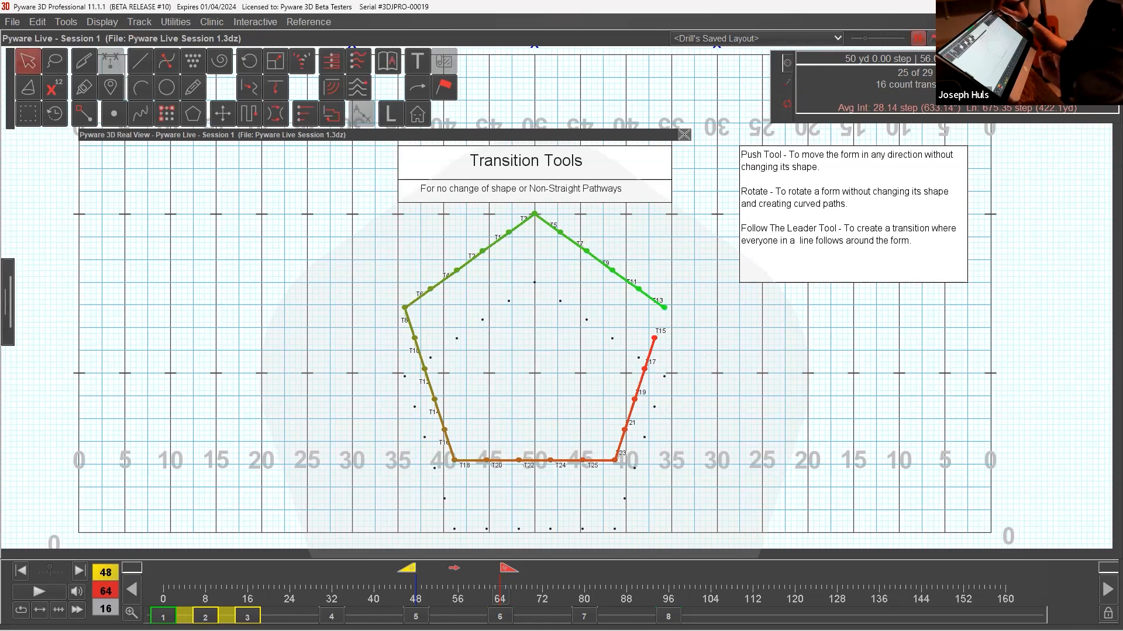
key(p)
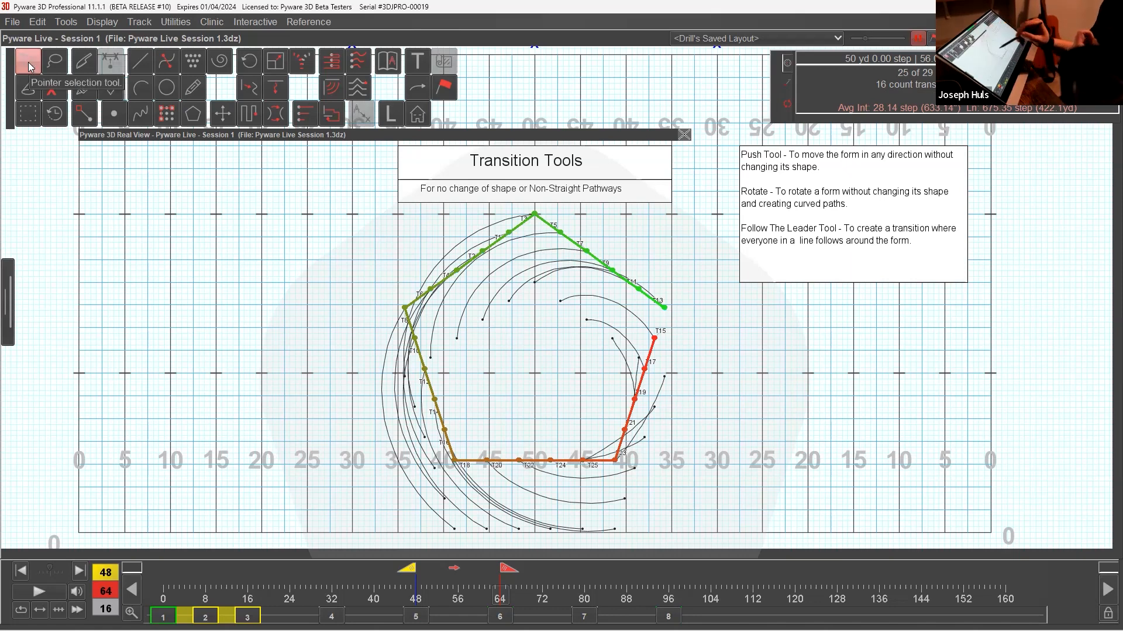
key(p)
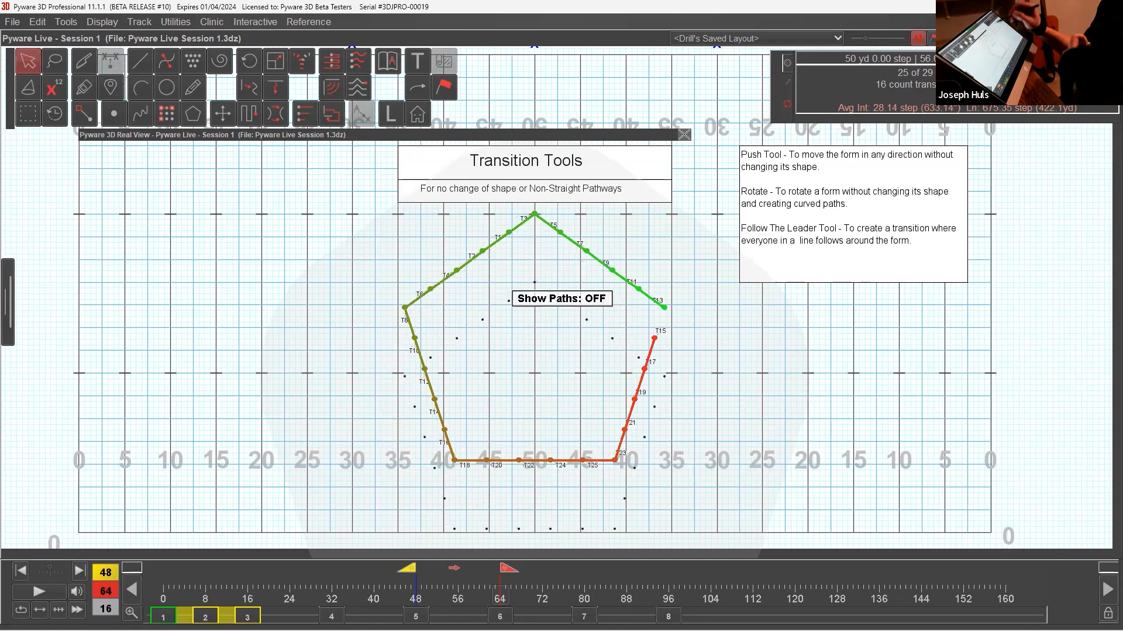
Return to set 5, select all the performers, and push the pentagon straight back until its top point reaches the back hash.
click(44, 22)
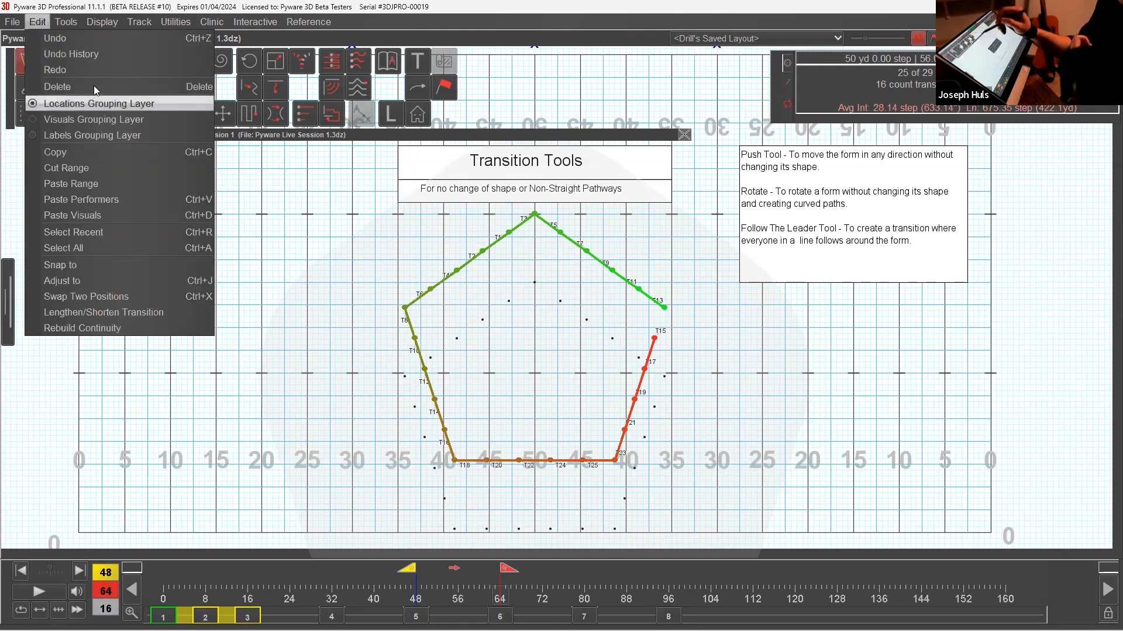
click(92, 103)
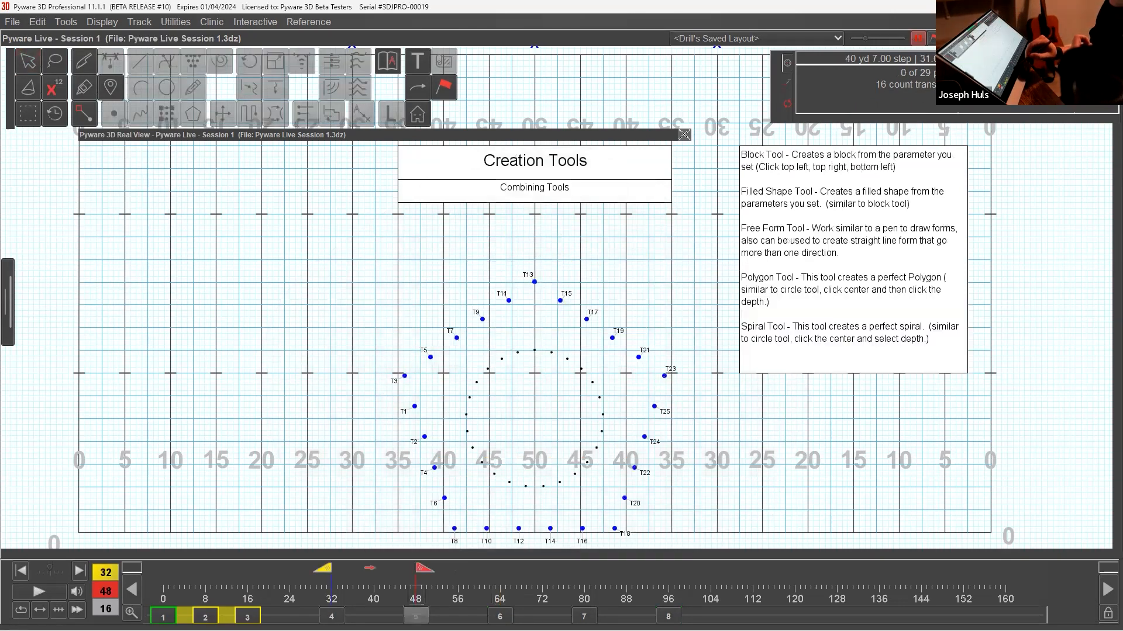
double_click(29, 64)
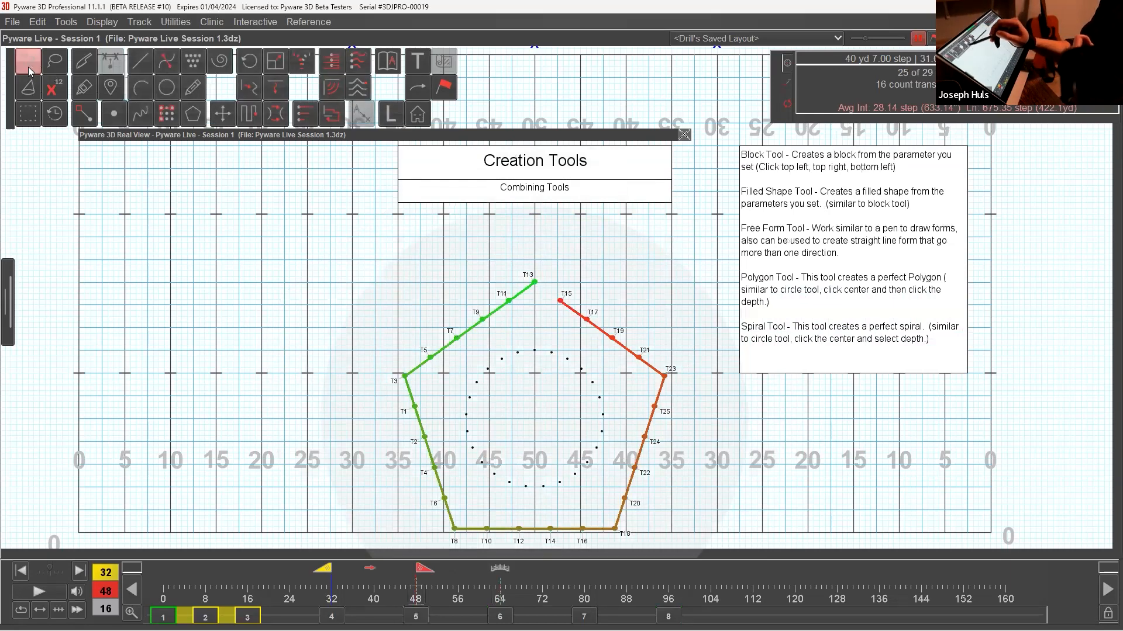
click(227, 117)
drag(535, 283, 533, 209)
click(288, 166)
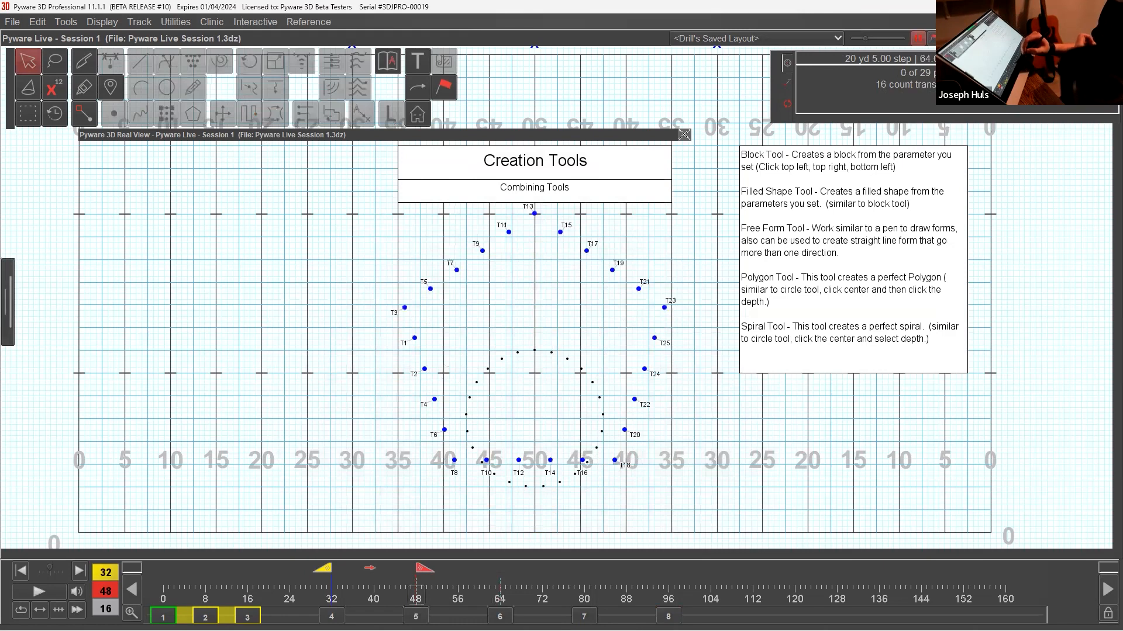
At set 6, delete the selected performers' transition between counts 48 and 64.
click(500, 615)
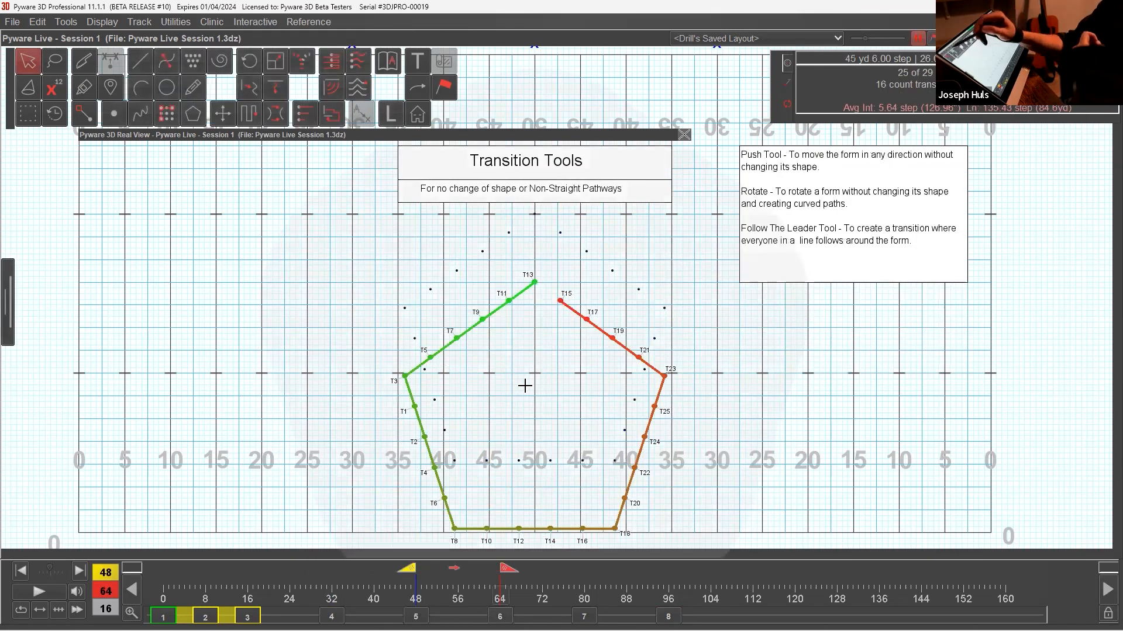
click(66, 22)
mouse_move(39, 23)
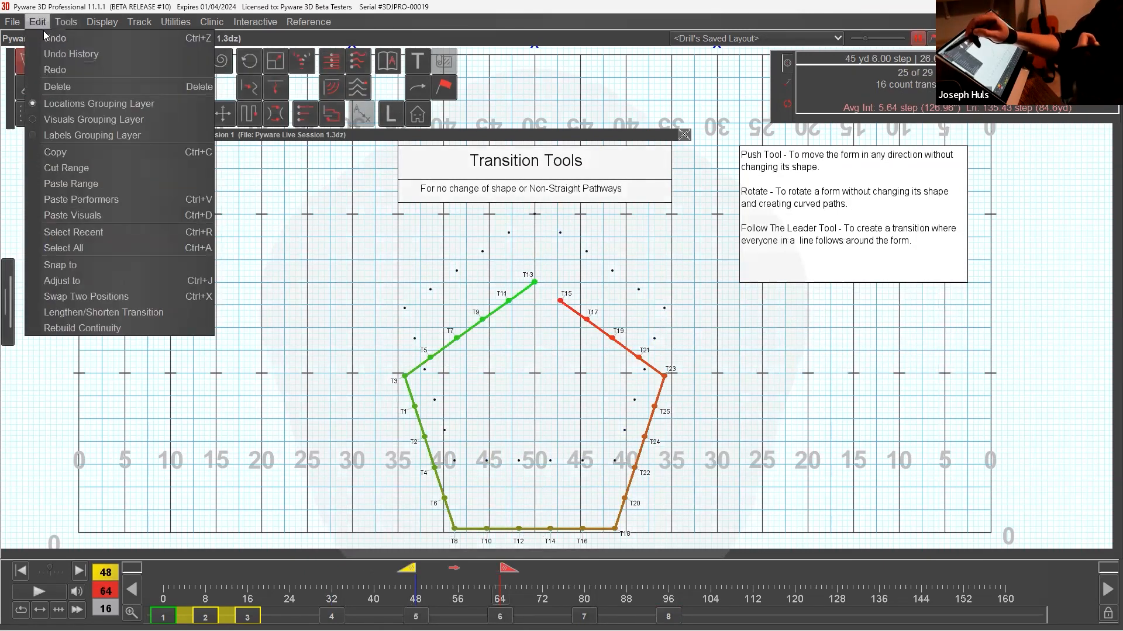
click(60, 87)
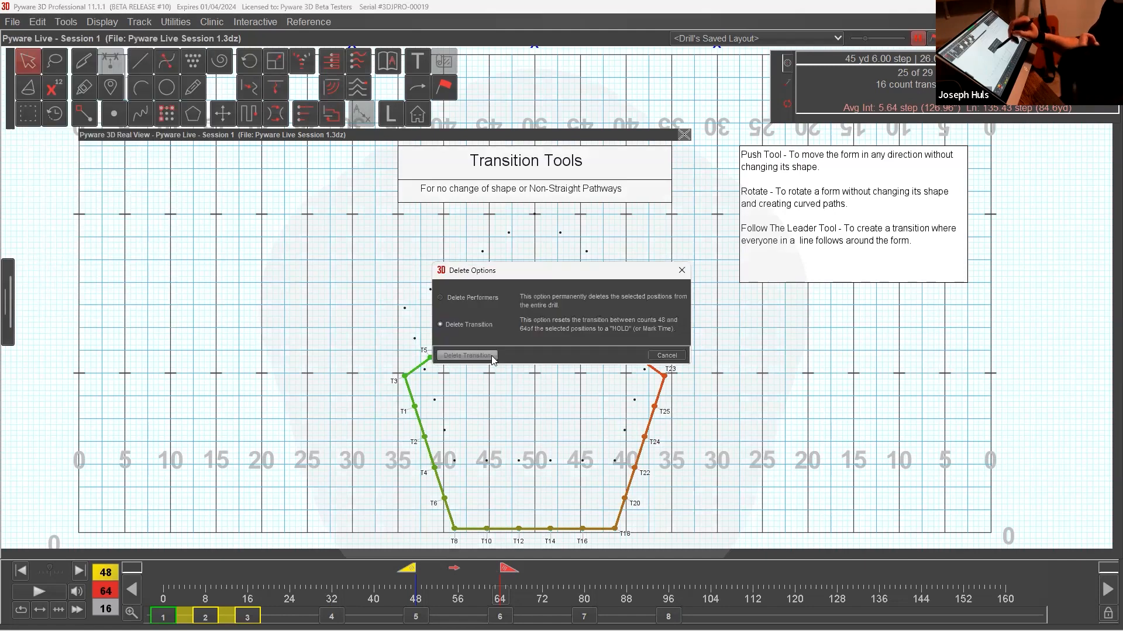
click(492, 356)
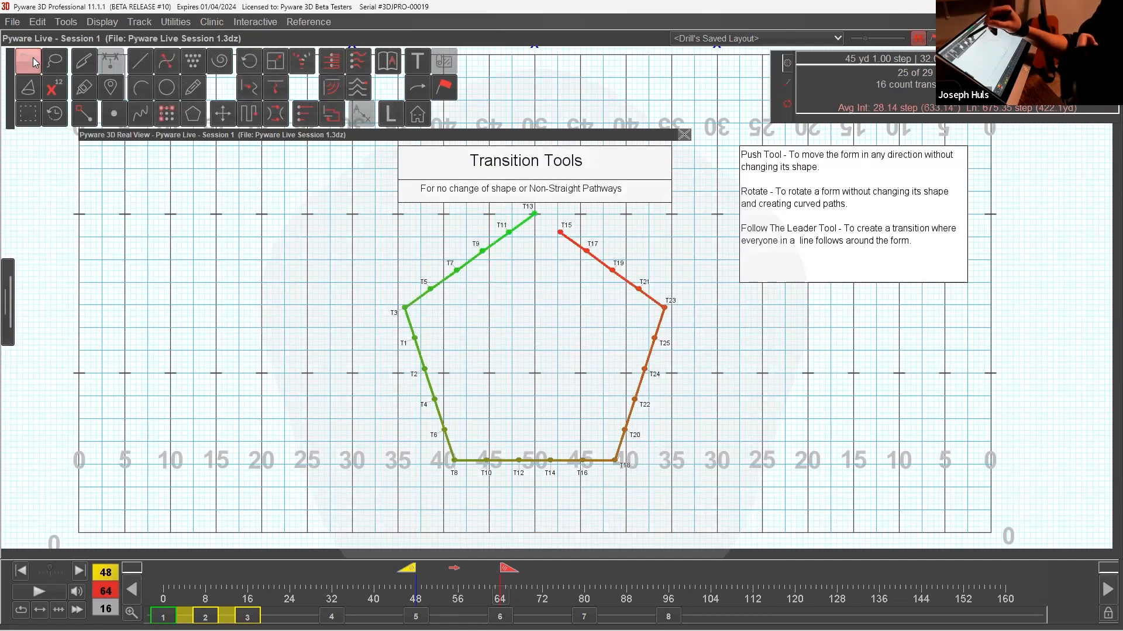
Rotate all the performers 72 degrees clockwise about the pentagon's centre and accept the rotation.
click(33, 57)
click(248, 61)
drag(449, 242, 534, 215)
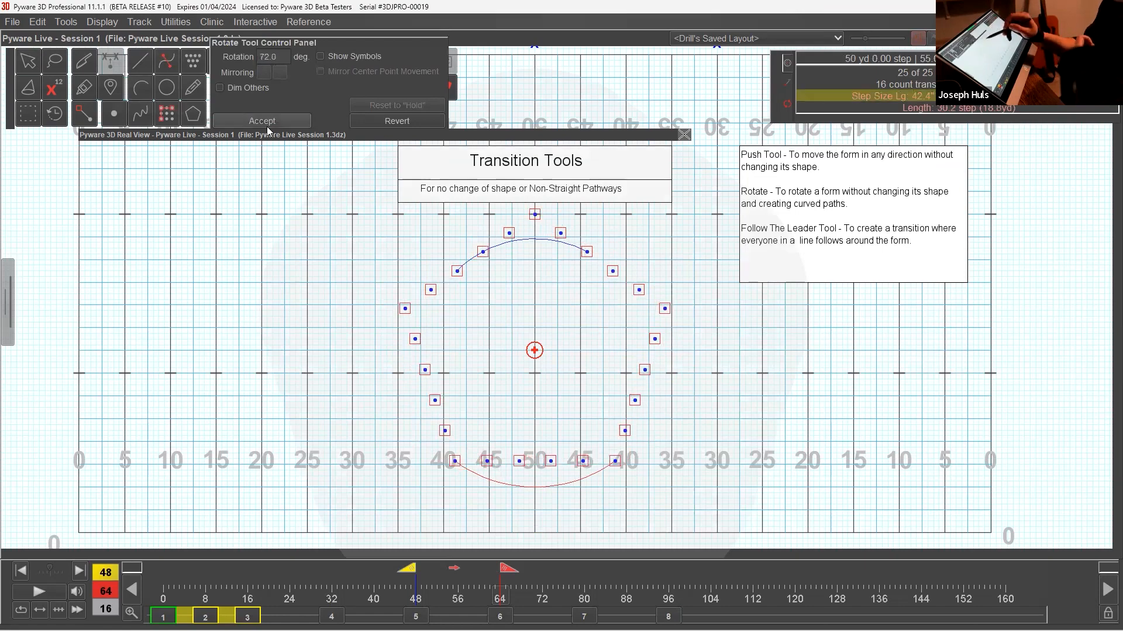
click(287, 118)
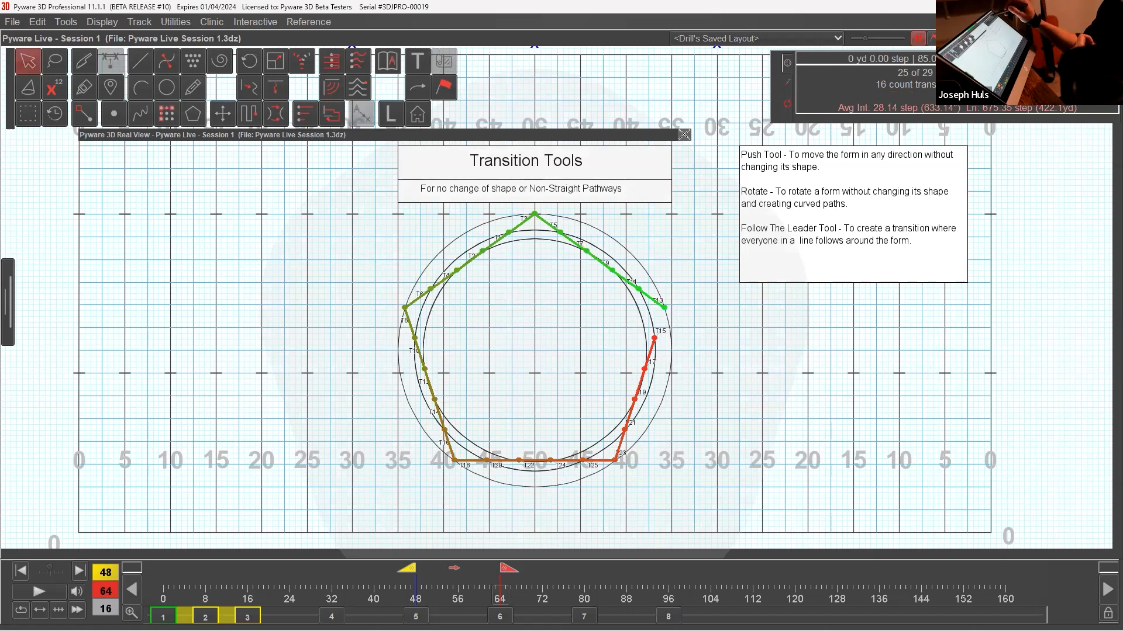
Hide the performers' paths and play the rotation from set 5 to set 6 in the 3D view.
key(p)
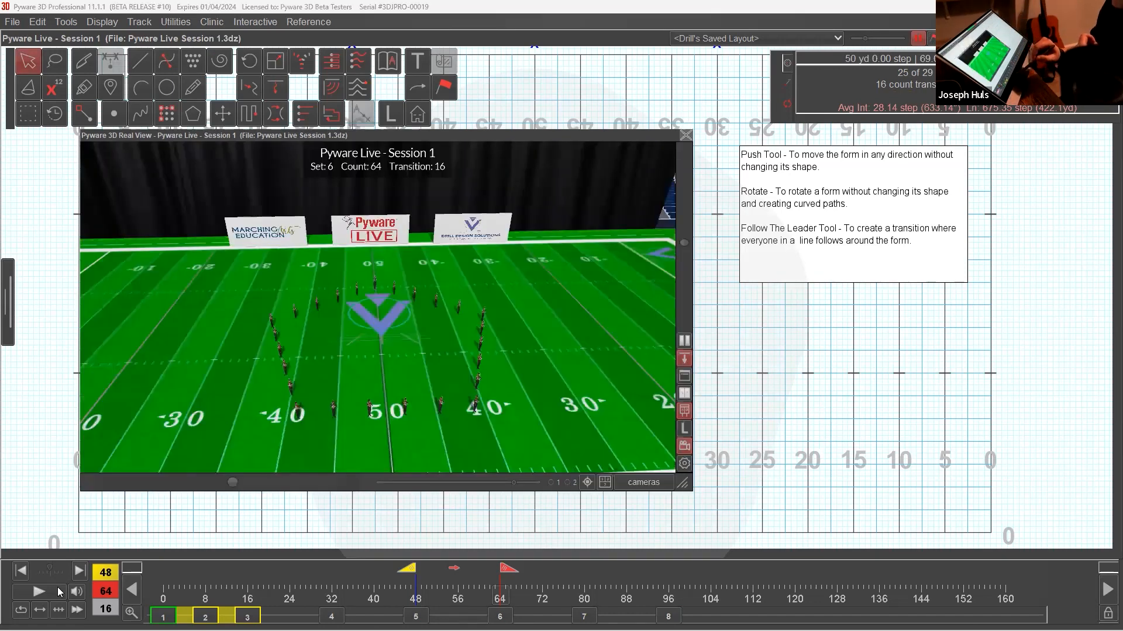
click(58, 593)
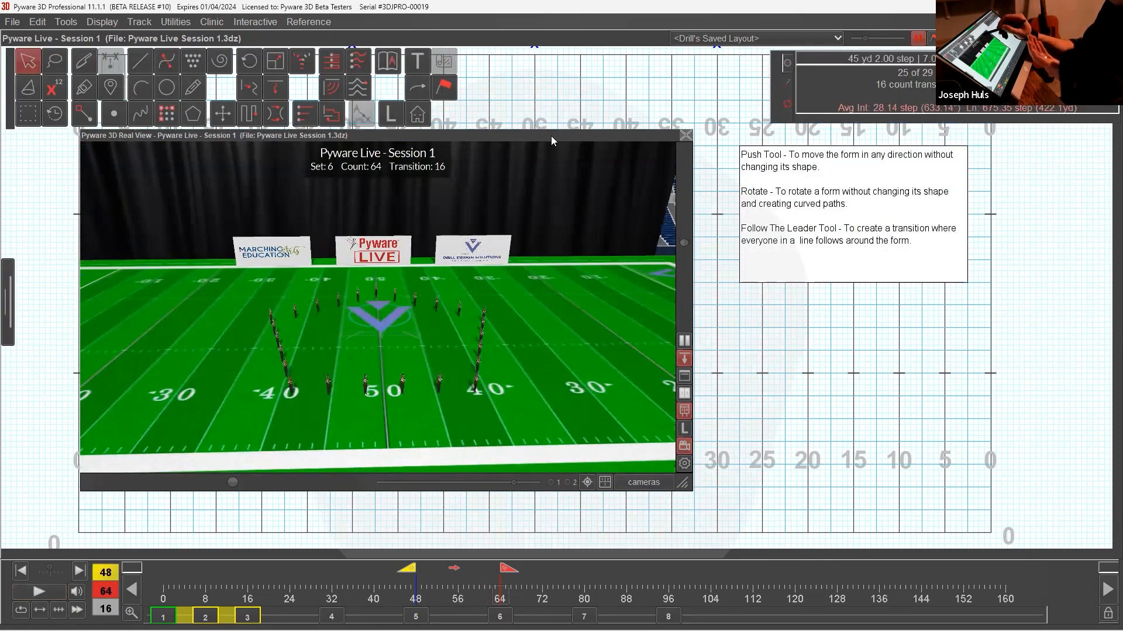
double_click(556, 138)
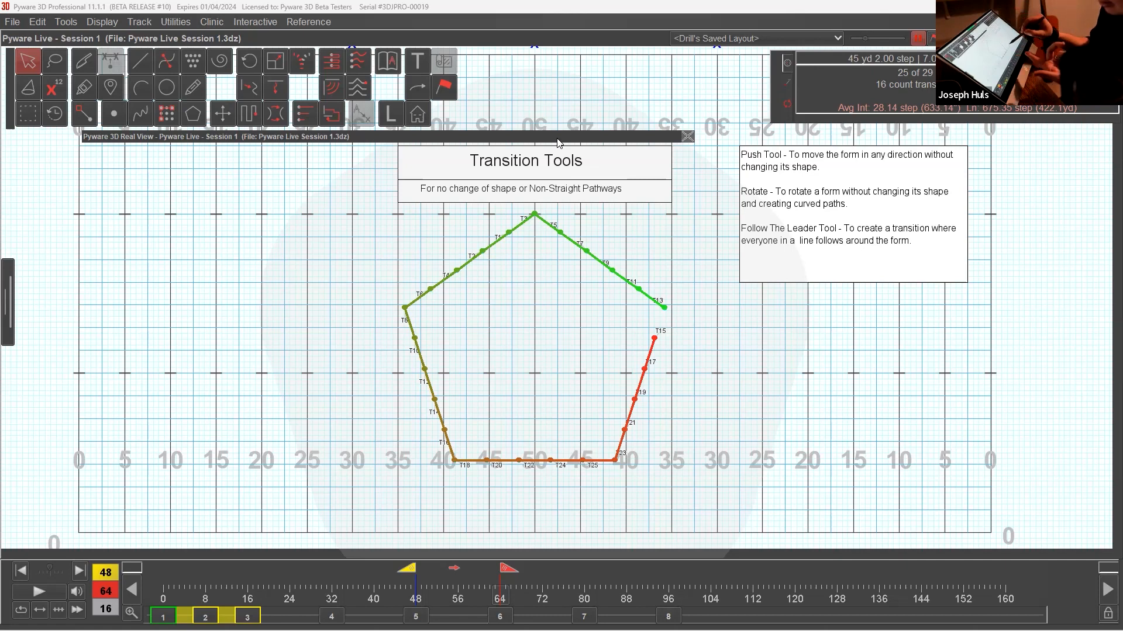
Create directional arrows from the paths of all 25 selected performers and accept them.
click(428, 94)
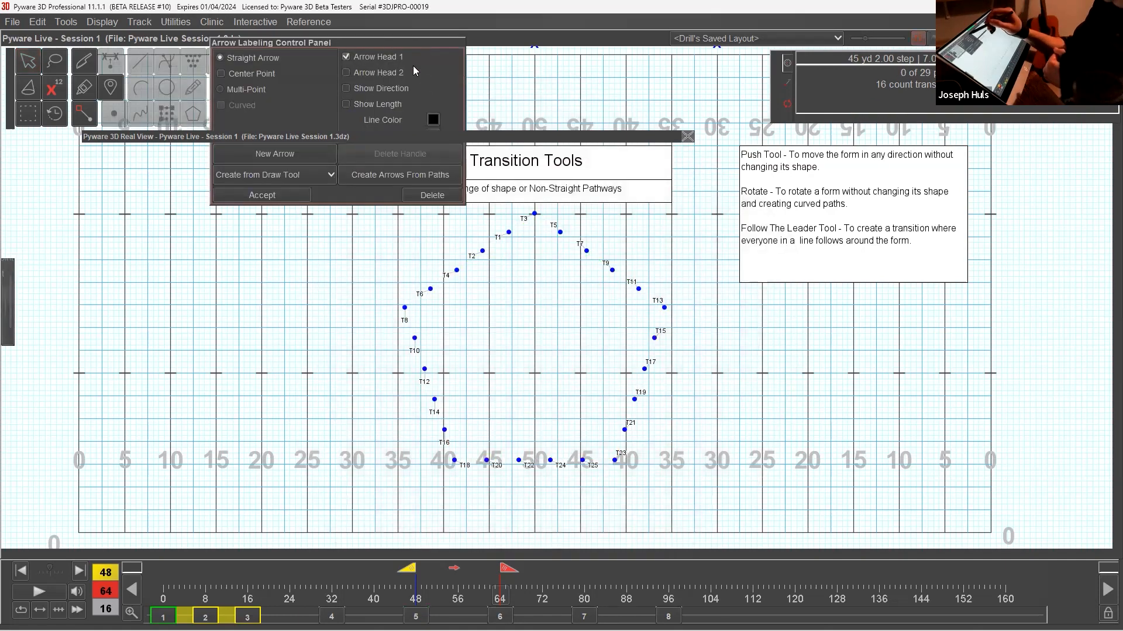
drag(420, 44, 271, 250)
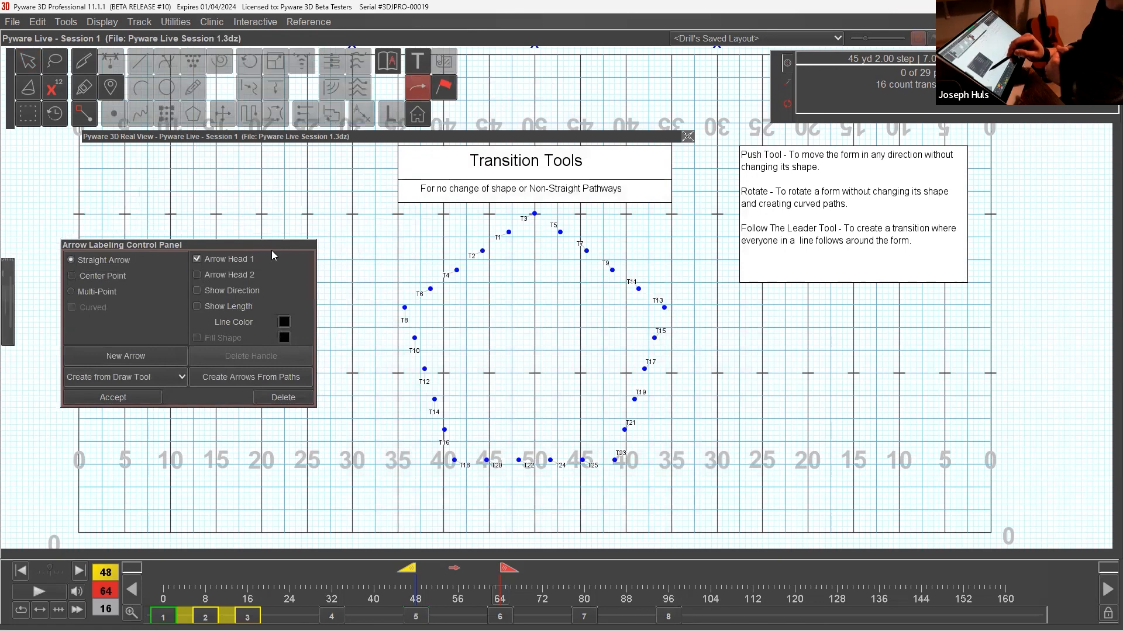
click(290, 379)
click(516, 350)
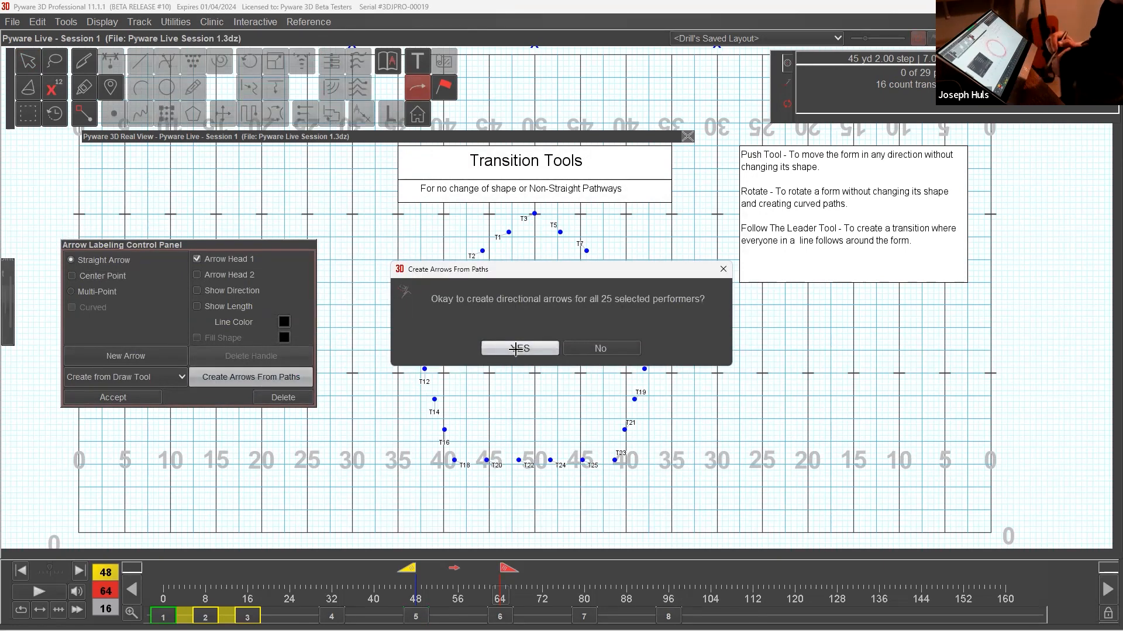
click(158, 400)
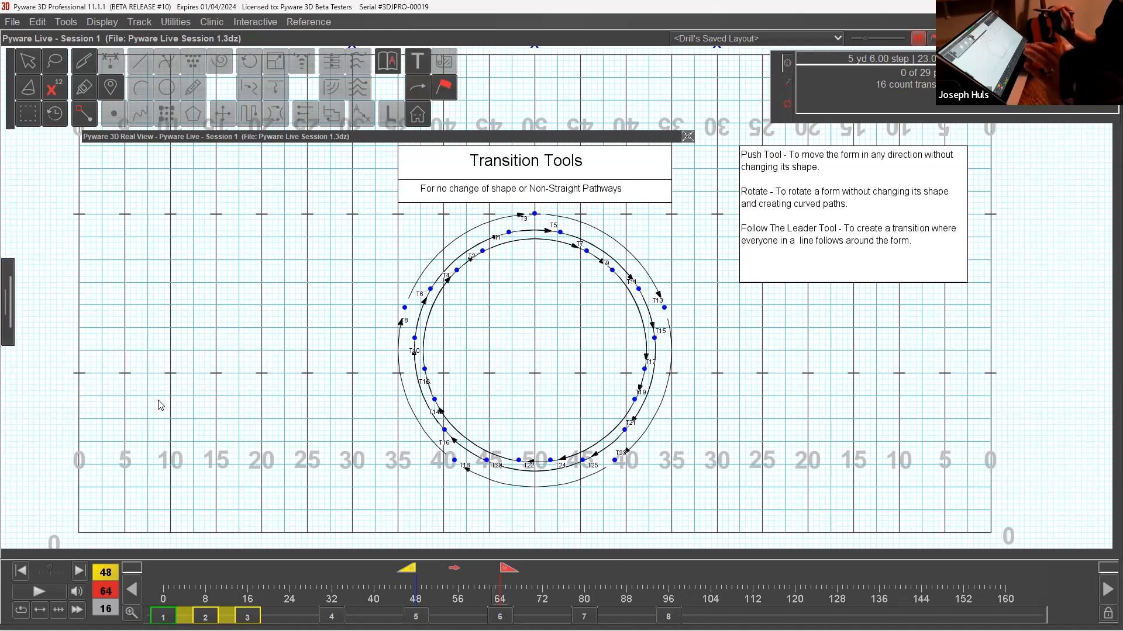
Delete all the directional path arrows from set 6 and accept the change.
click(417, 87)
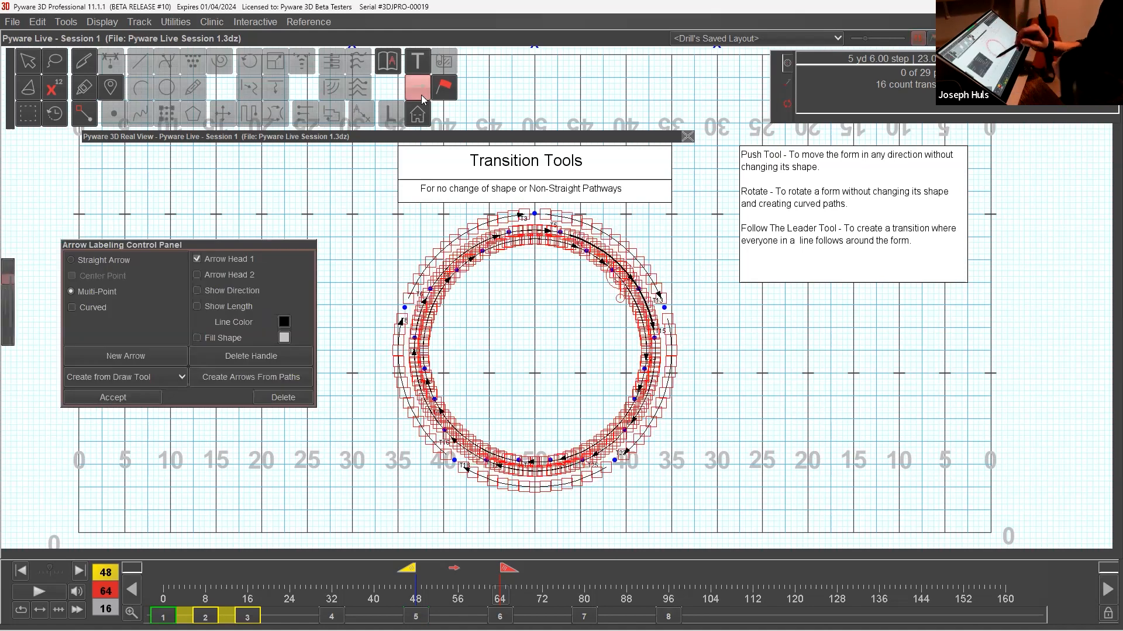
click(296, 403)
click(296, 401)
click(298, 402)
click(302, 403)
click(305, 402)
click(310, 401)
click(310, 402)
click(311, 402)
click(121, 402)
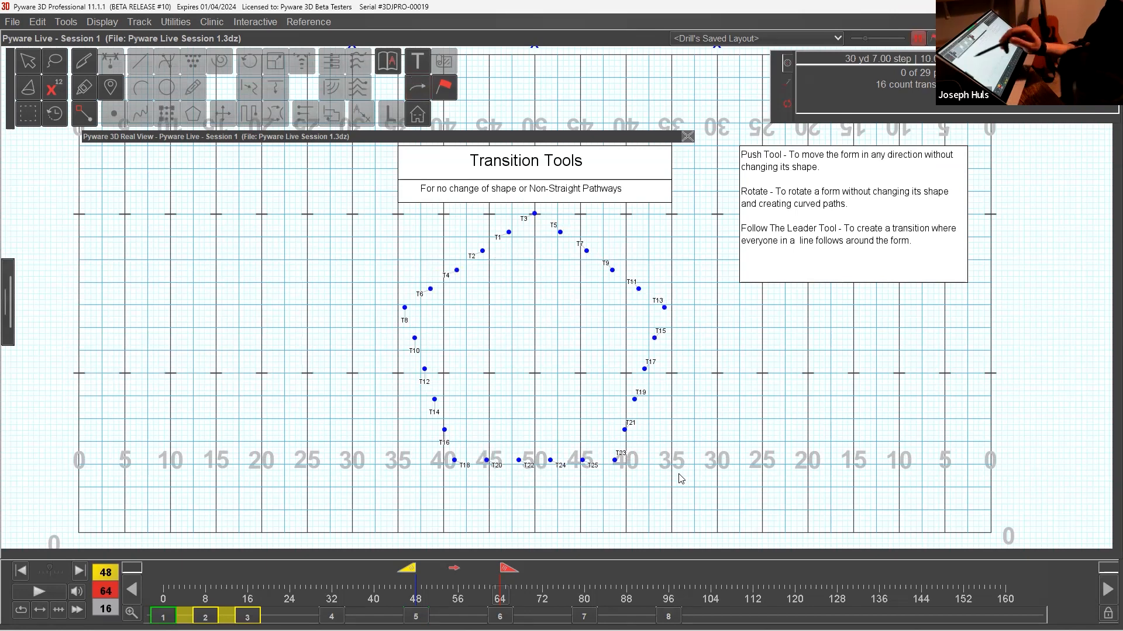
Accept the Push Tool on all the performers without moving the pentagon, and play the transition in the 3D view.
double_click(34, 63)
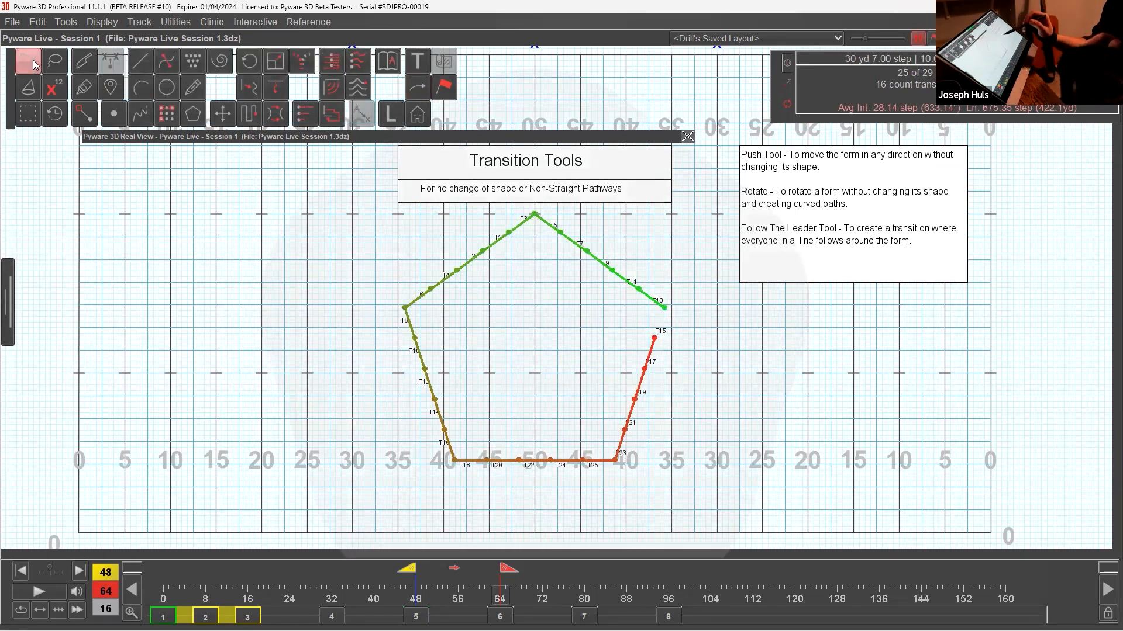
click(233, 120)
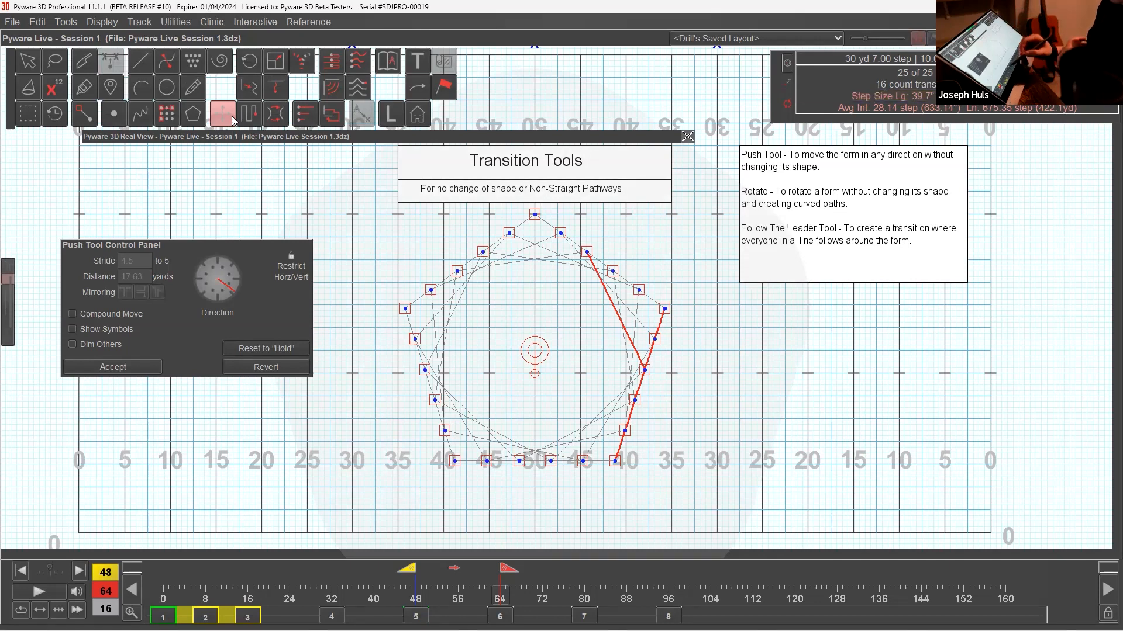
click(152, 364)
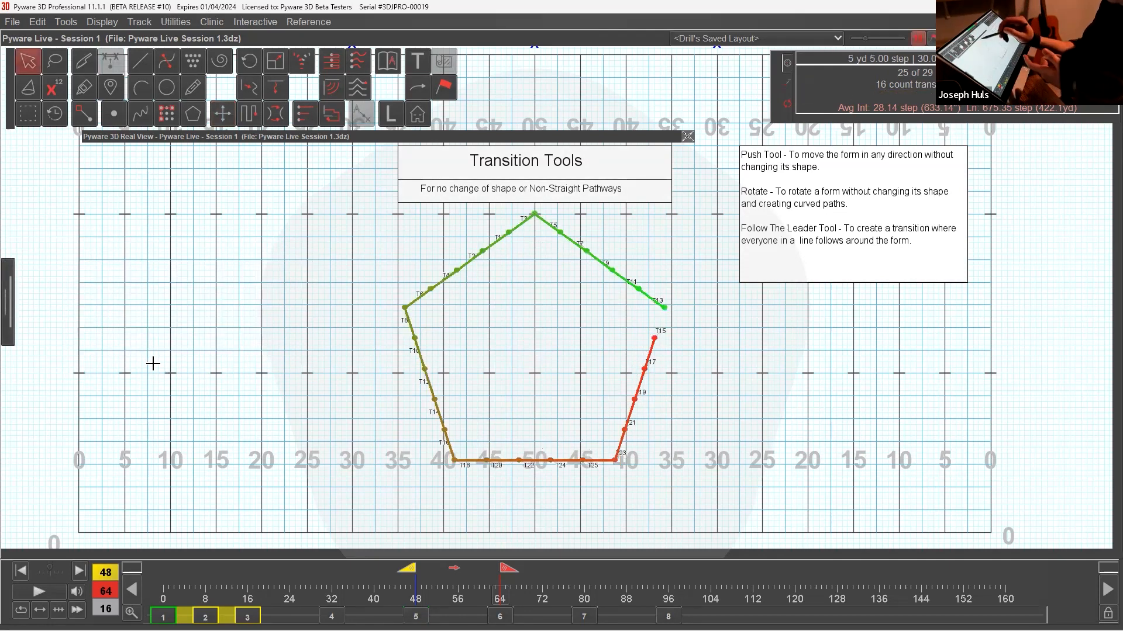
double_click(465, 141)
click(56, 593)
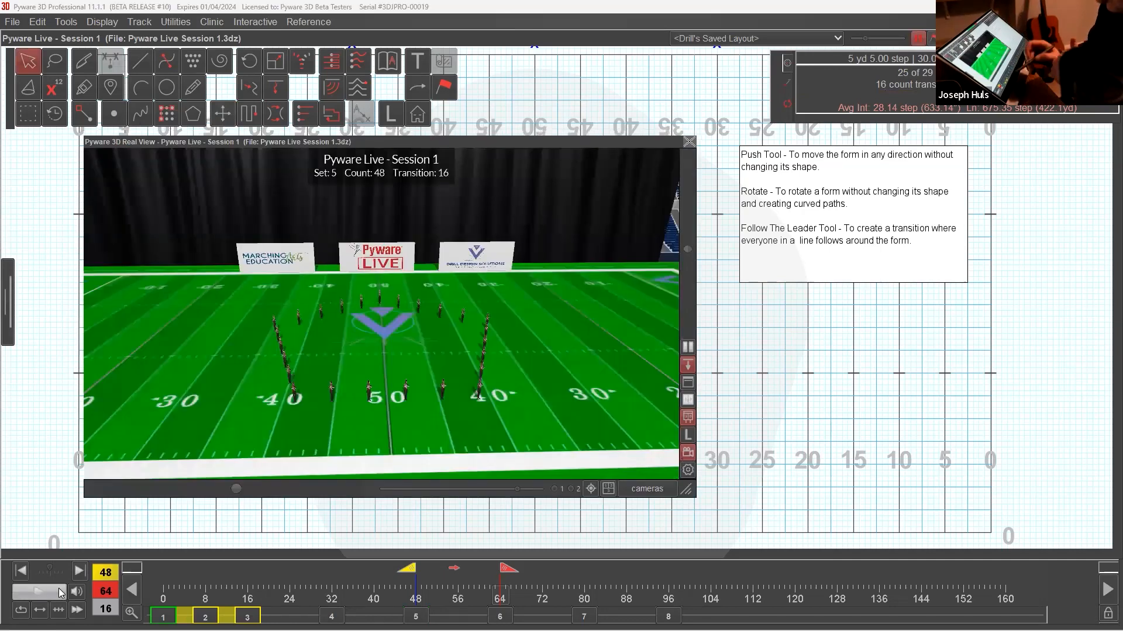
Replay the transition from set 5 to set 6 in the 3D view and undo the pentagon's rotation in set 6.
click(54, 594)
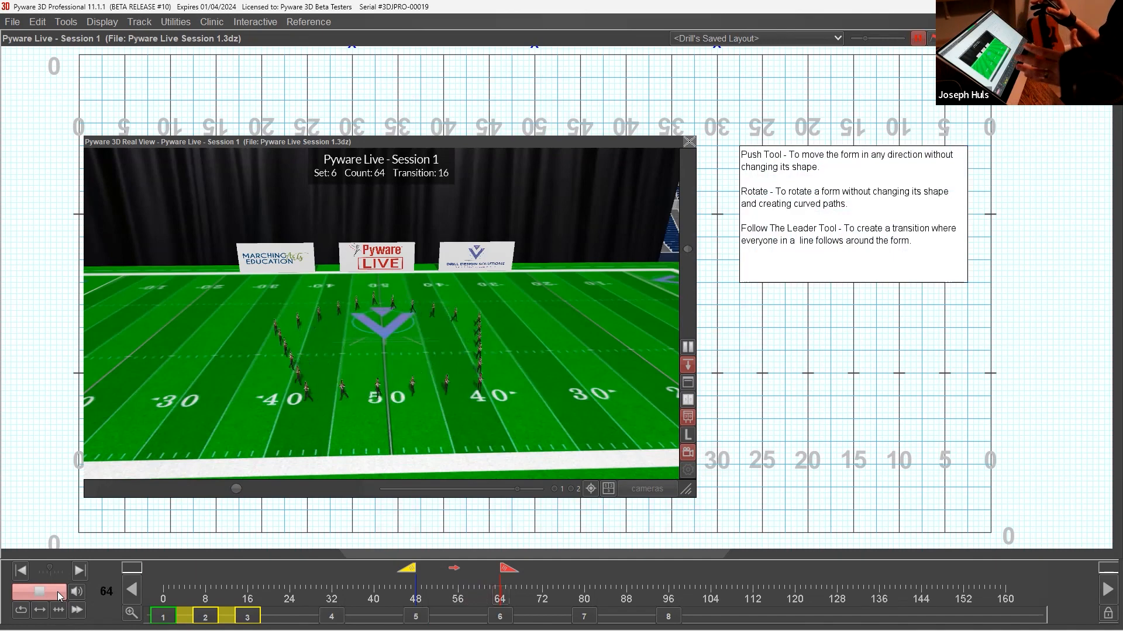
double_click(358, 145)
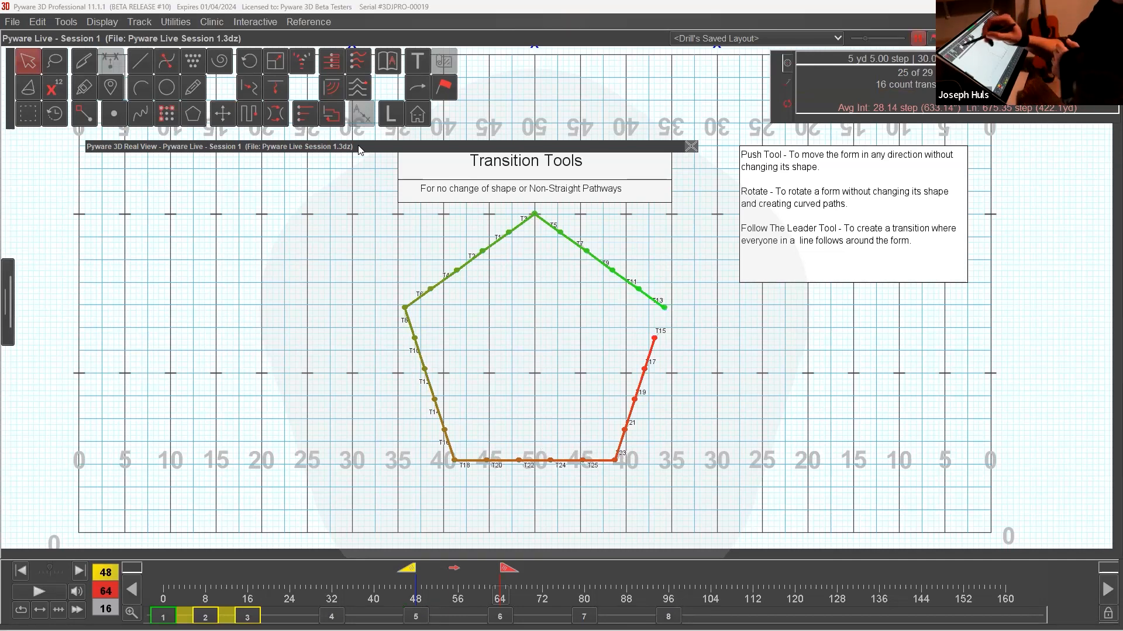
click(38, 22)
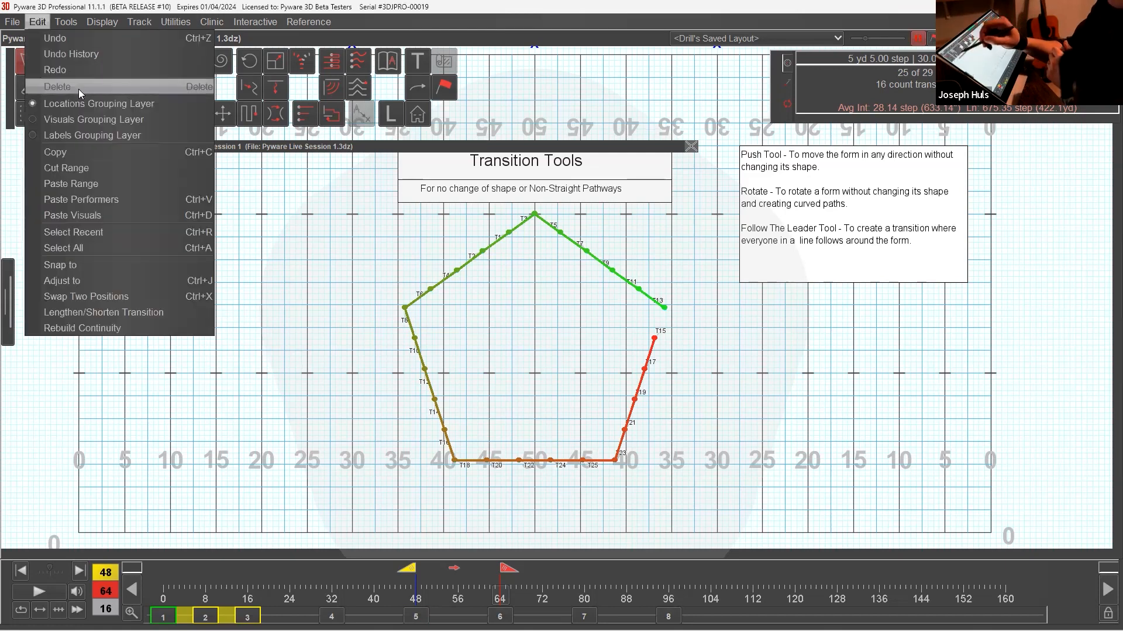
click(79, 89)
click(468, 356)
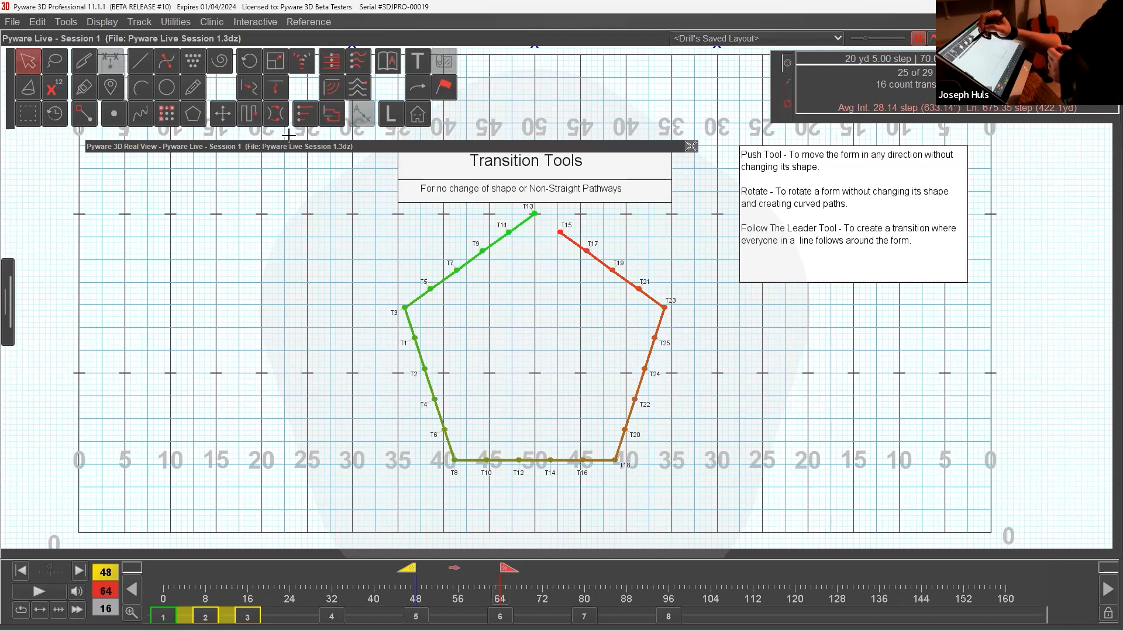
click(253, 120)
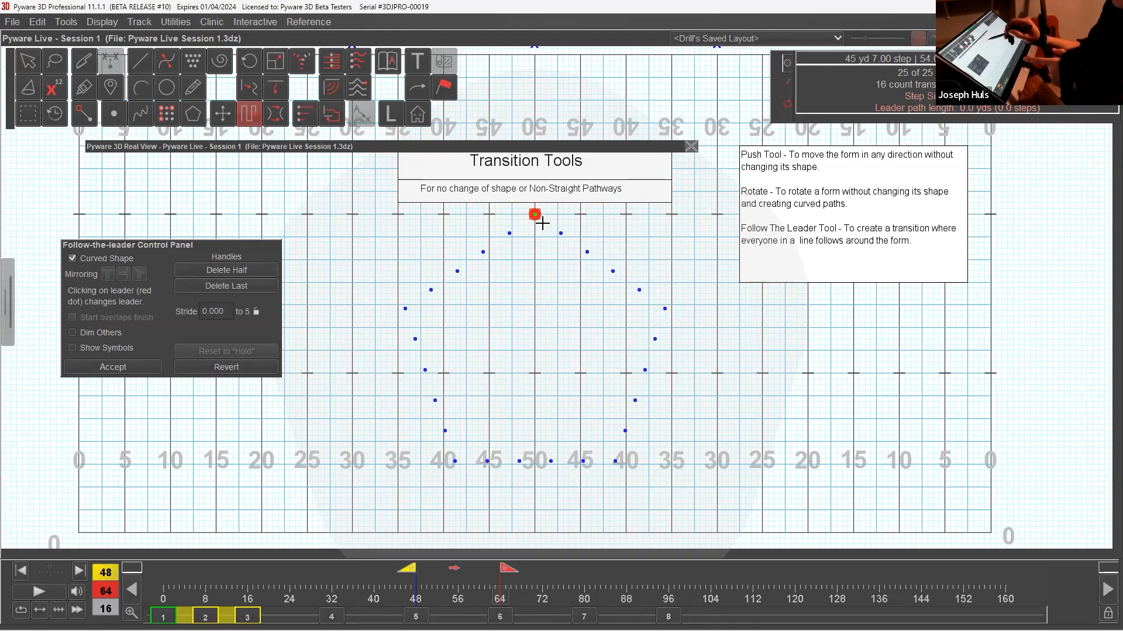
drag(535, 215, 541, 211)
click(259, 371)
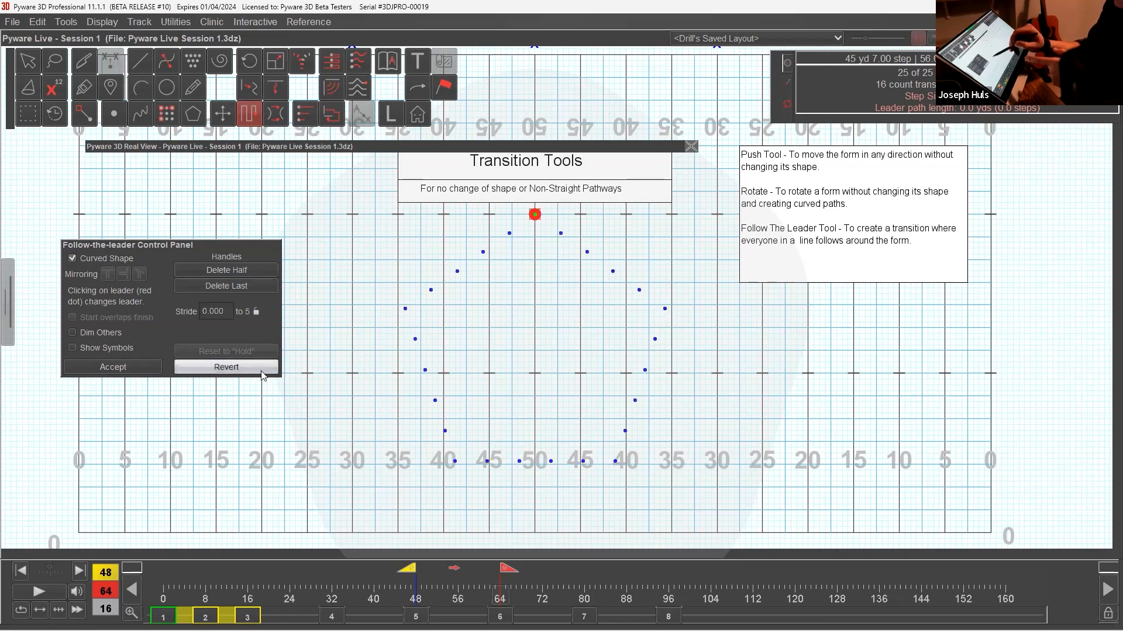
click(534, 216)
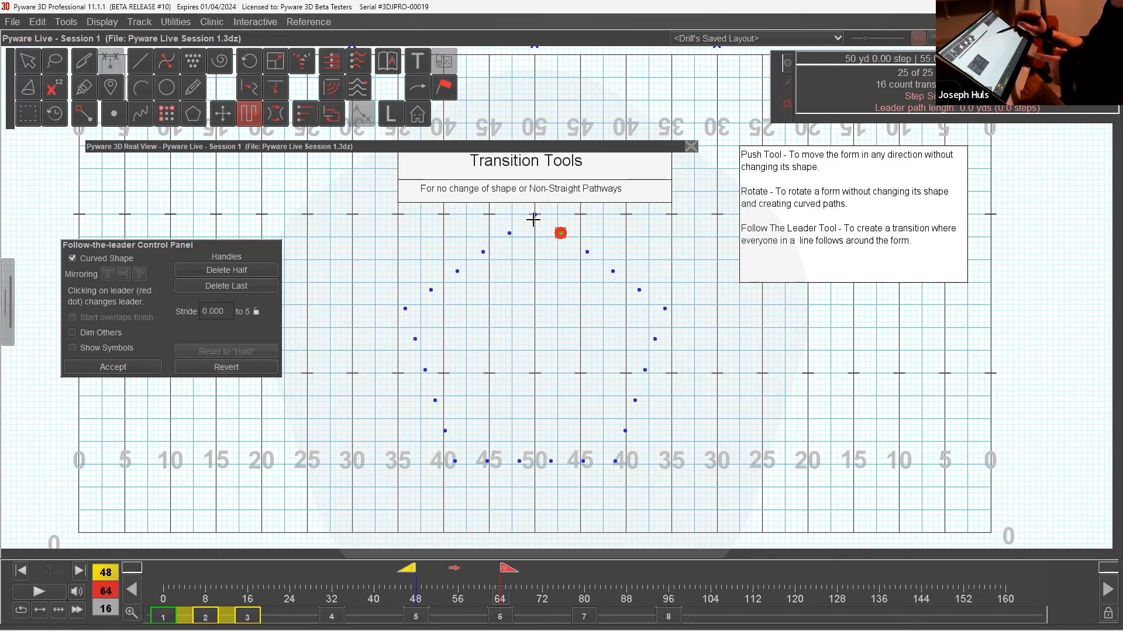
click(561, 233)
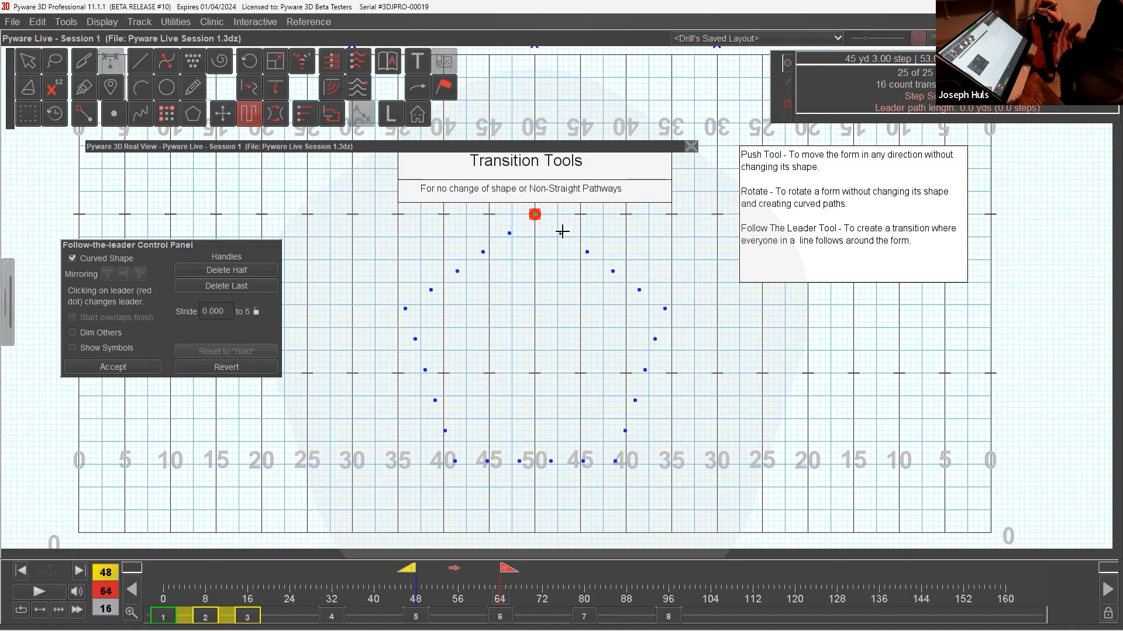
click(35, 67)
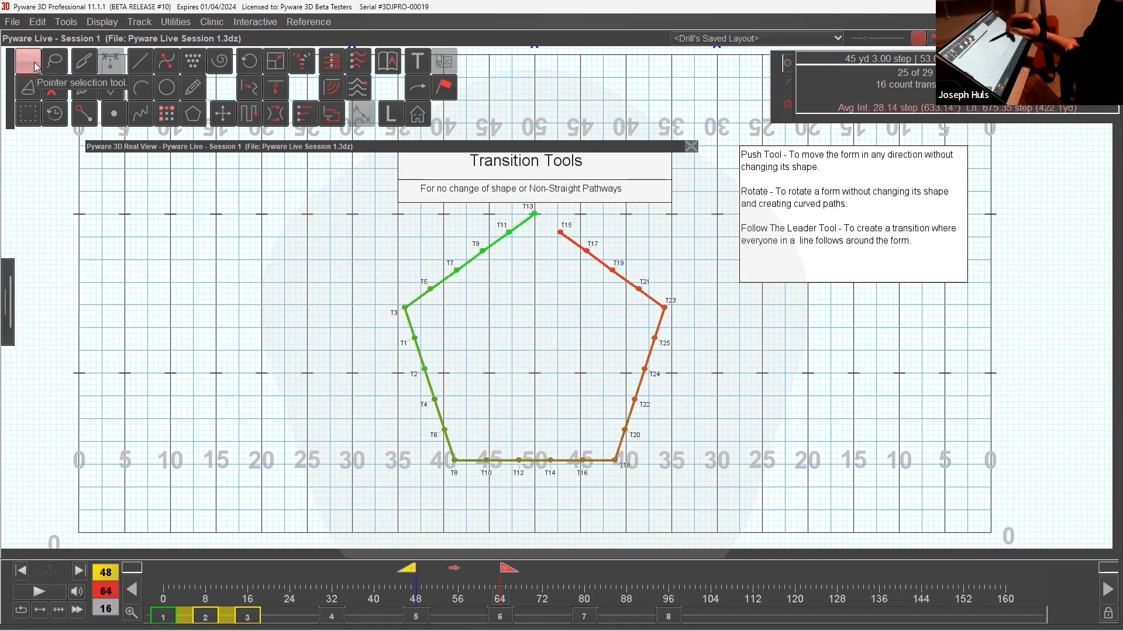
Examine where the pentagon's line of performers begins and ends with the Knife/Glue tool.
drag(386, 304, 495, 357)
click(92, 95)
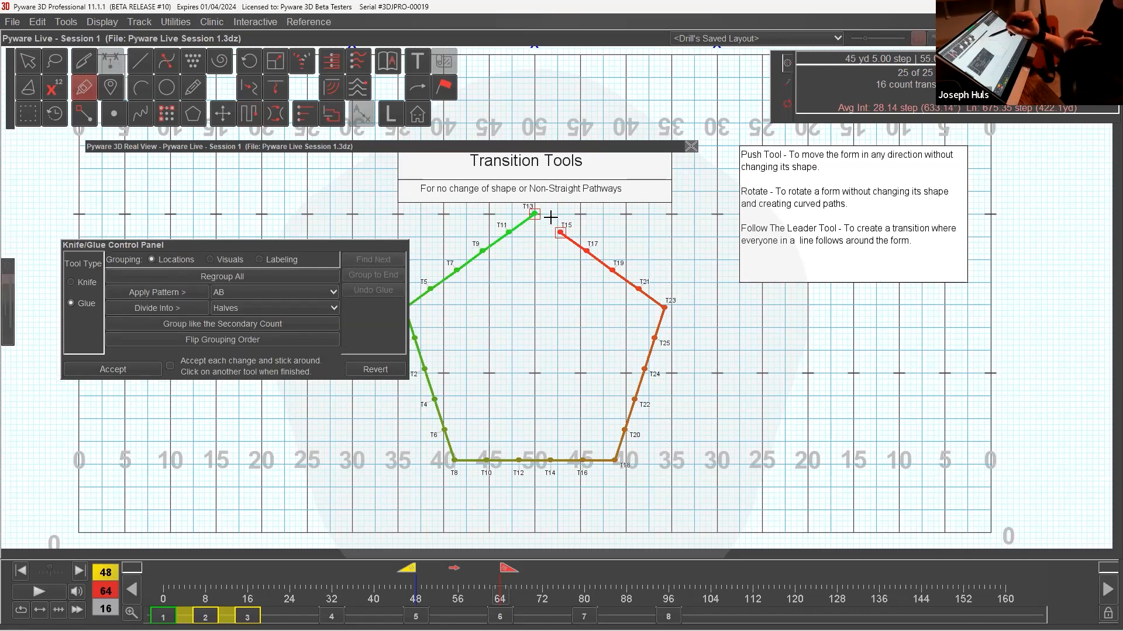
click(35, 64)
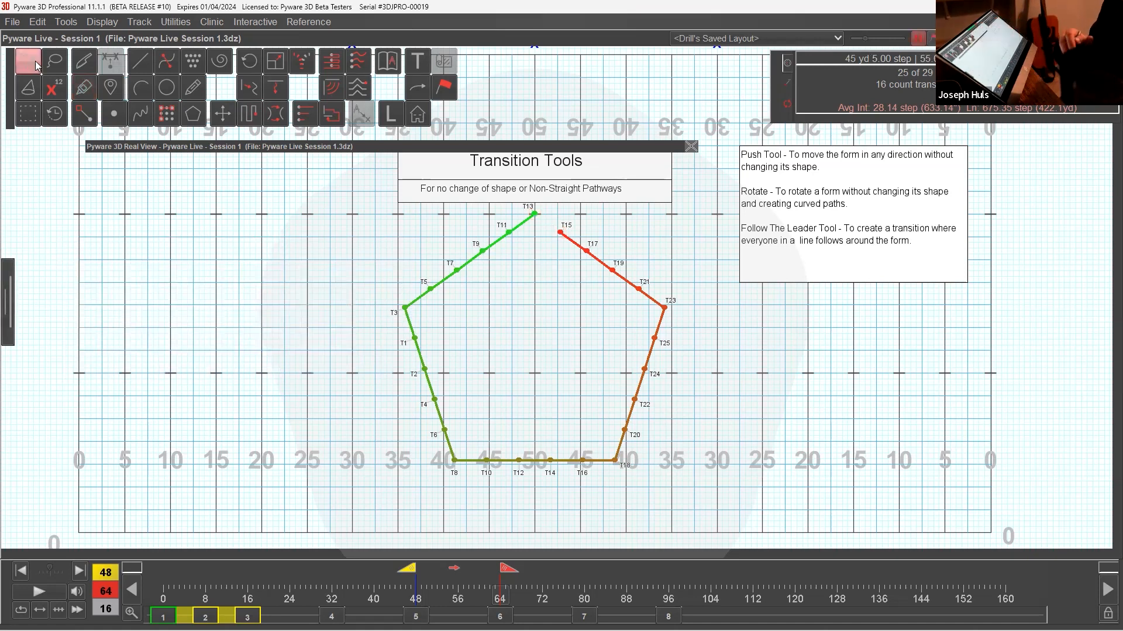
Create a Follow-the-Leader transition for the pentagon, leading from the apex along the adjacent edge to the fourth performer position, and accept it.
click(251, 119)
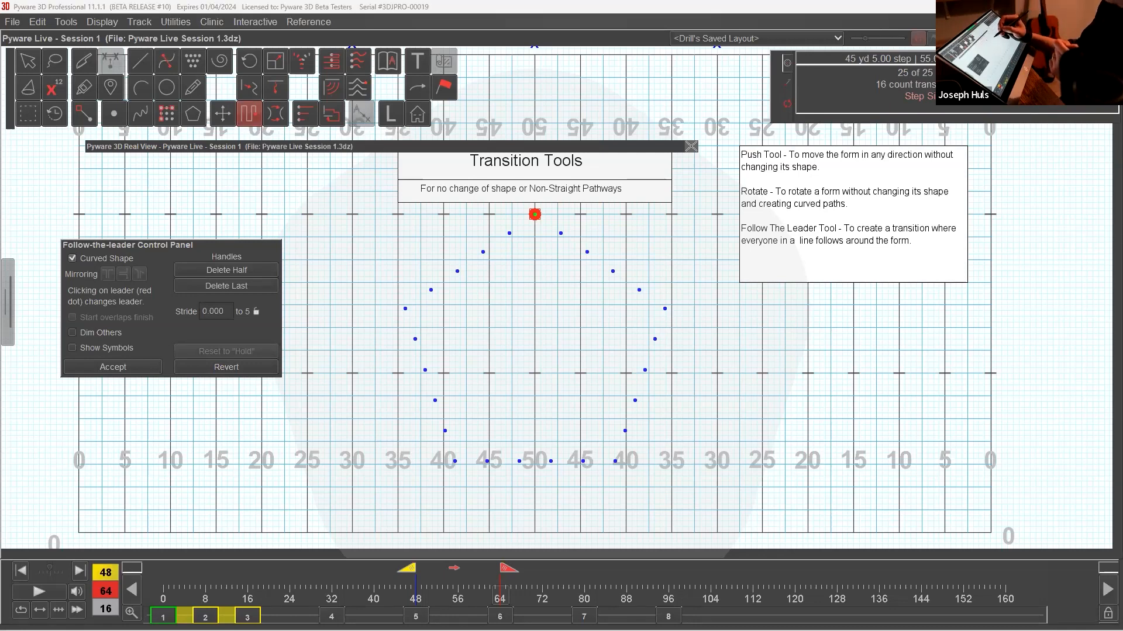
click(259, 366)
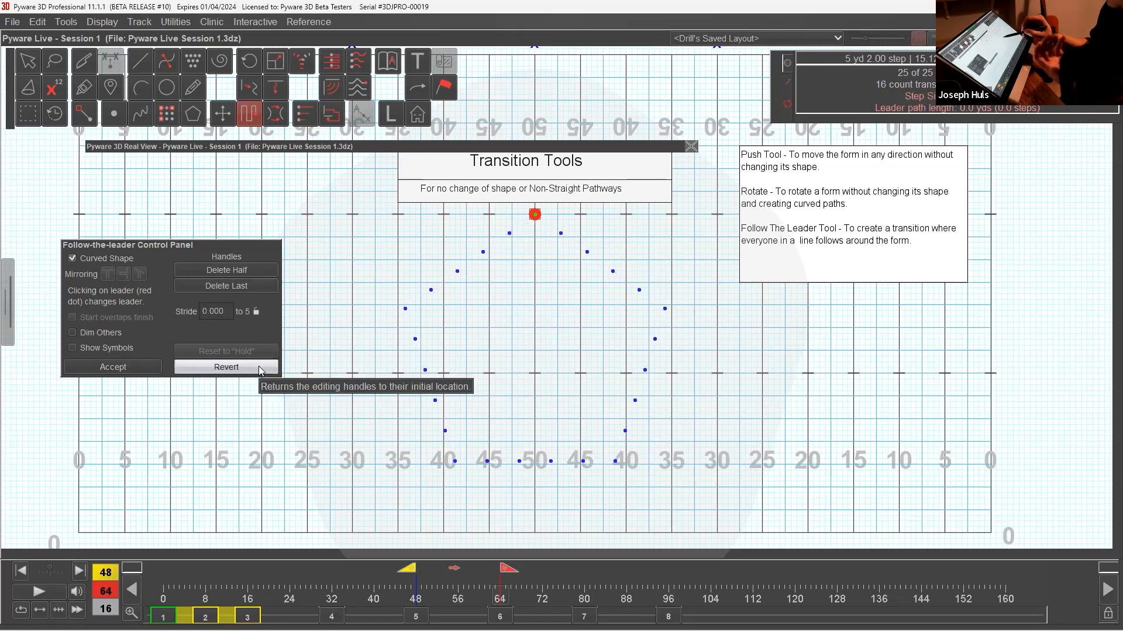
click(639, 290)
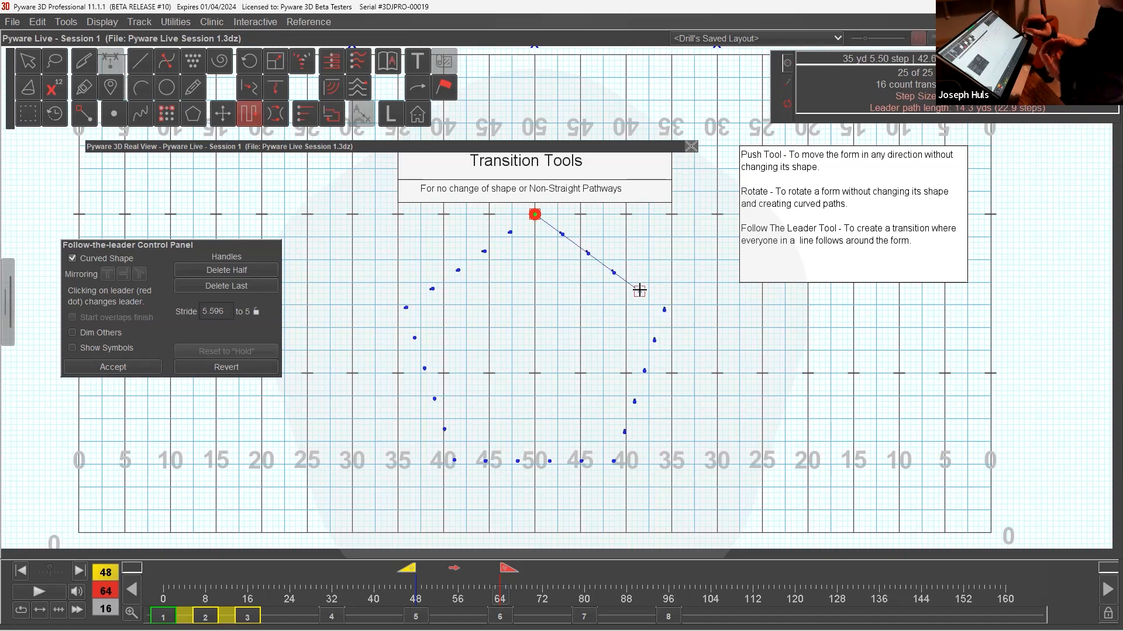
drag(641, 292, 637, 289)
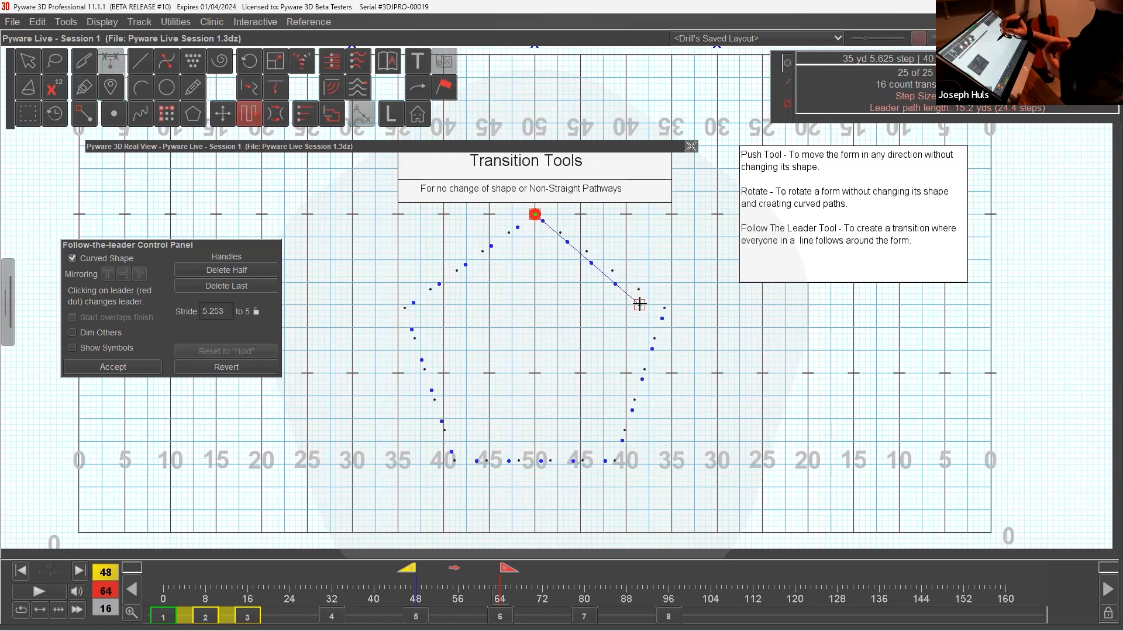
drag(638, 288, 640, 288)
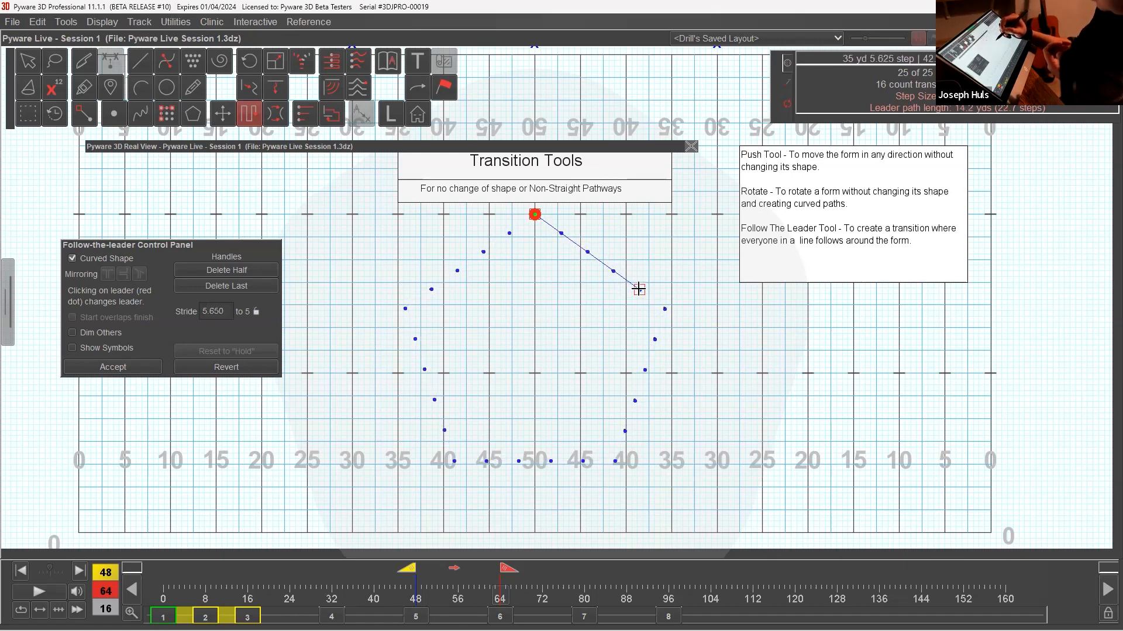
click(134, 367)
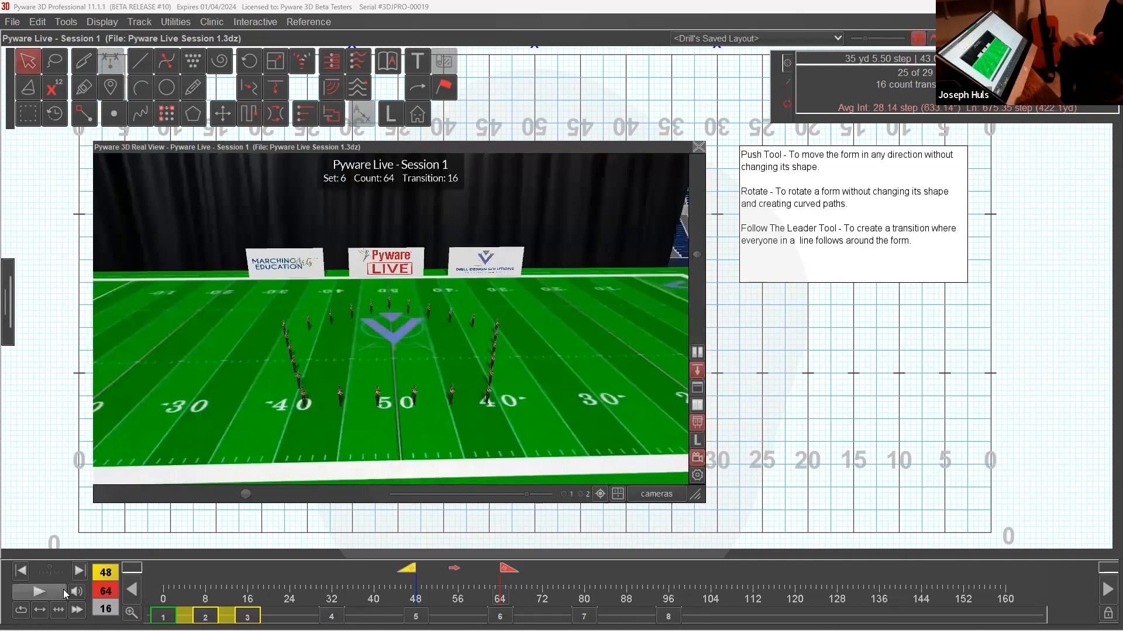
Play the follow-the-leader transition in the 3D view, collapse that view and advance to set 7.
click(38, 592)
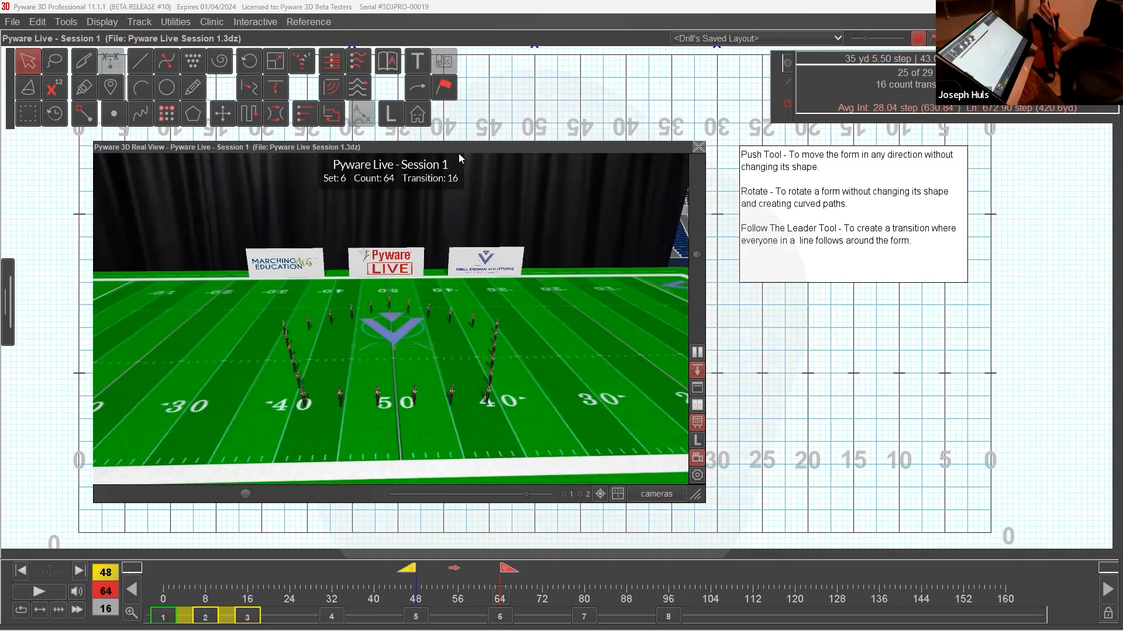
drag(458, 153, 459, 156)
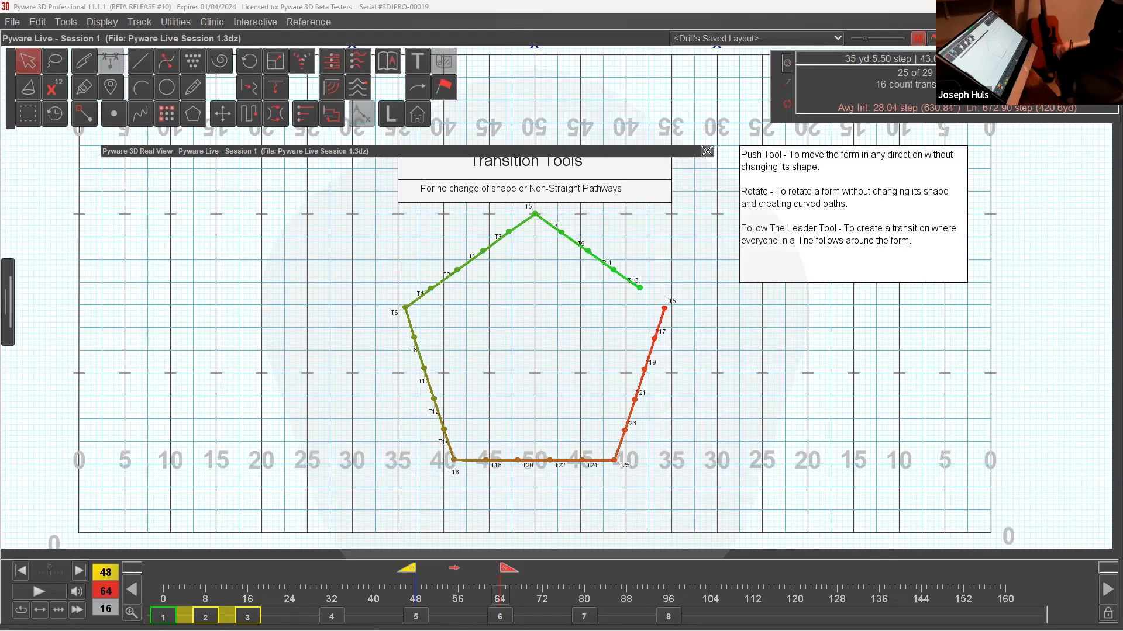
key(Right)
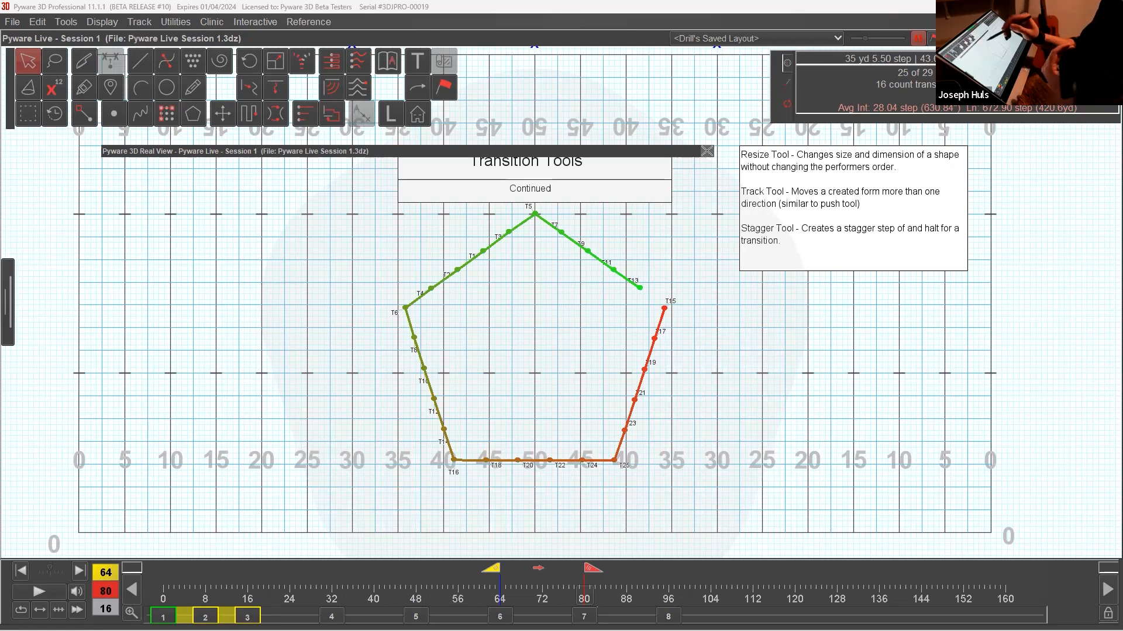
Try scaling the pentagon down to about 48% with the Resize Tool, and revert it.
click(276, 61)
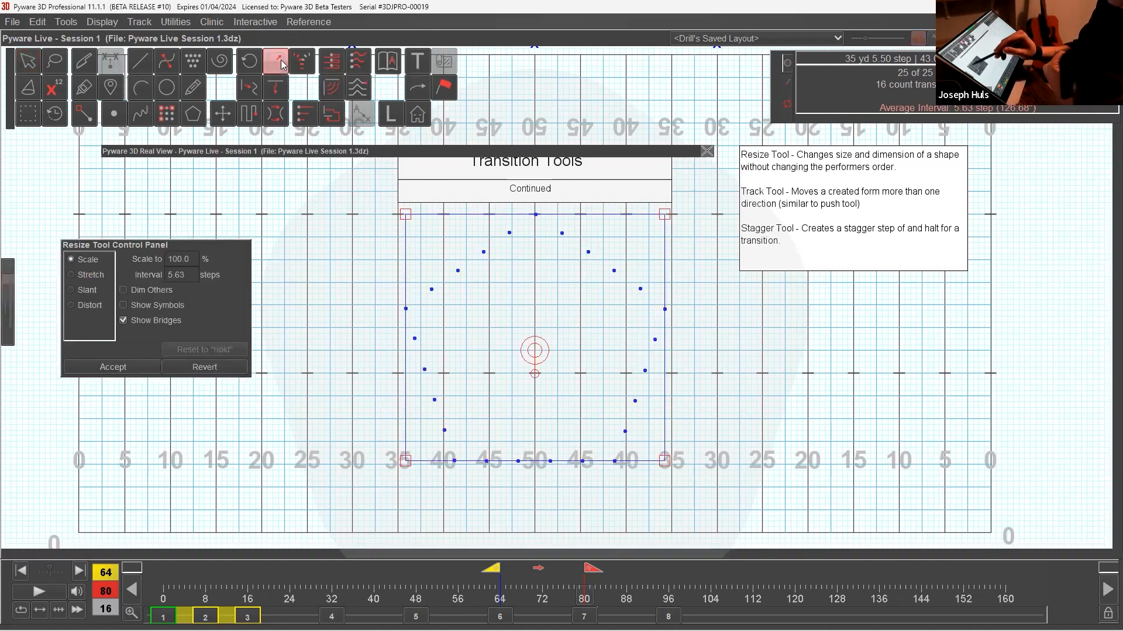
drag(135, 245, 209, 218)
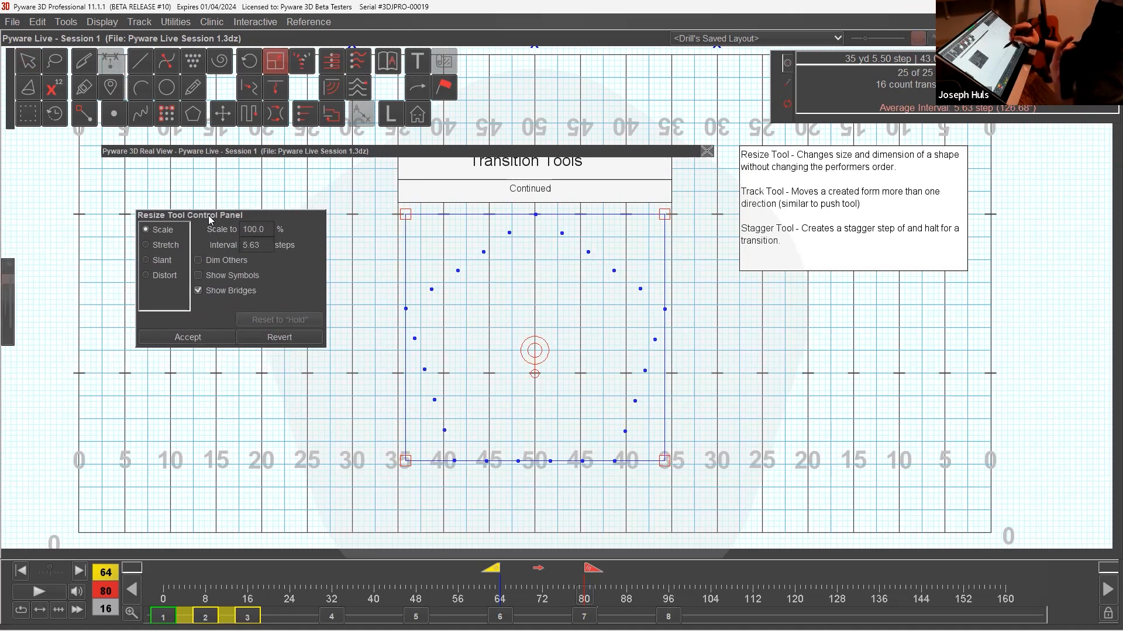
drag(665, 214, 597, 279)
click(314, 344)
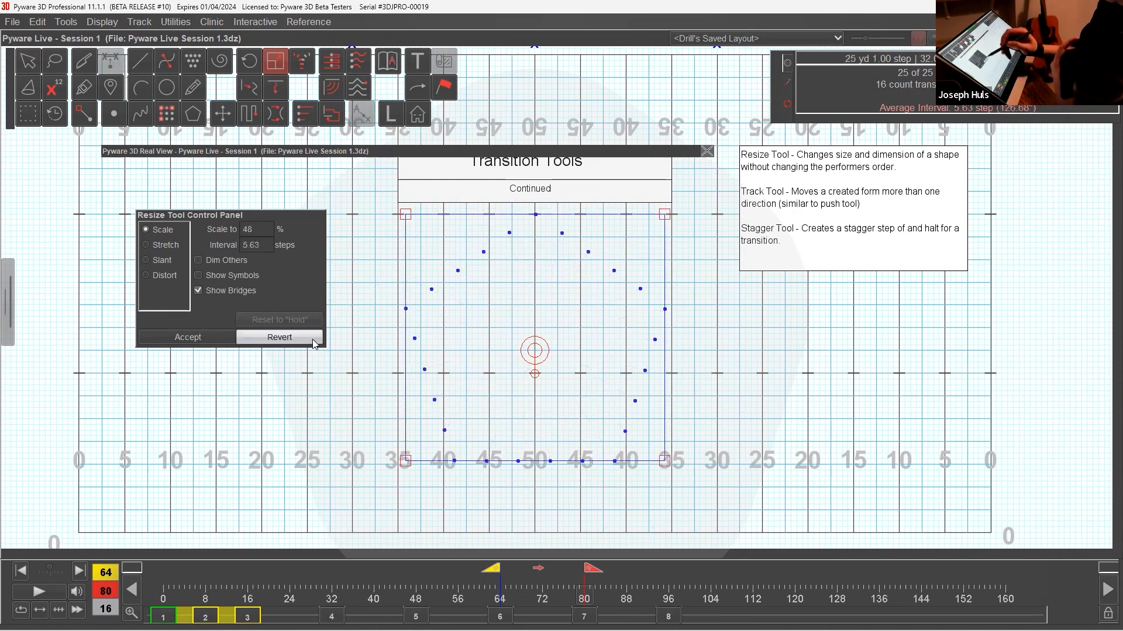
Try stretching the pentagon into a smaller form between about the 40 and 25 yard lines, and revert it.
click(176, 249)
drag(664, 214, 754, 214)
drag(405, 214, 632, 322)
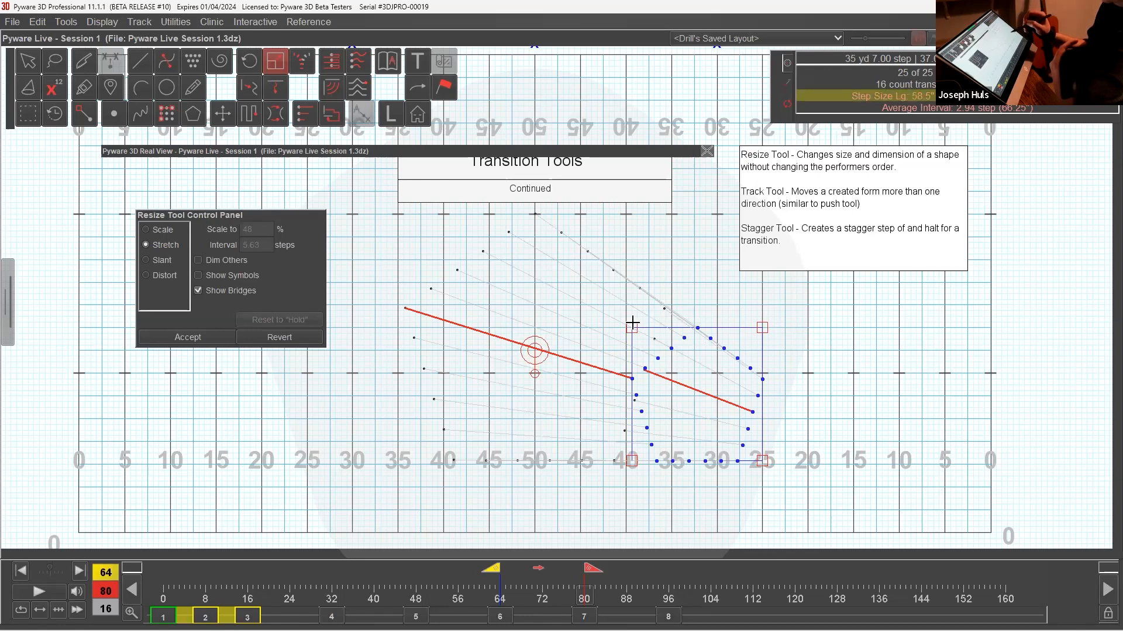
click(312, 341)
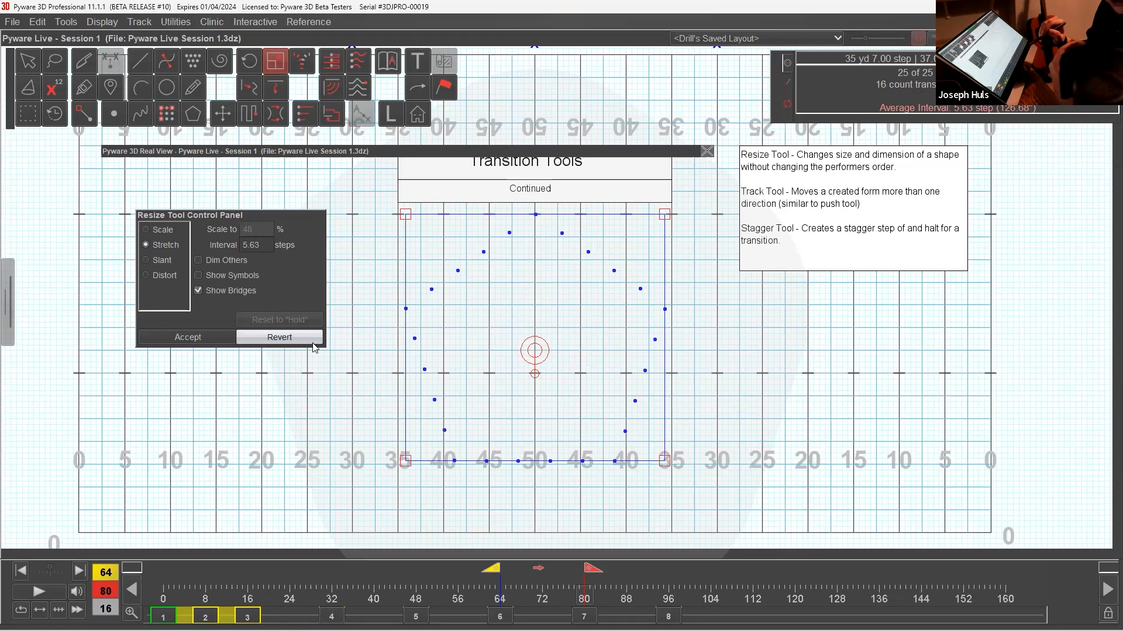
Try distorting the pentagon by pulling one back corner to the 20-yard line and the other inward near the 40-yard line.
click(147, 276)
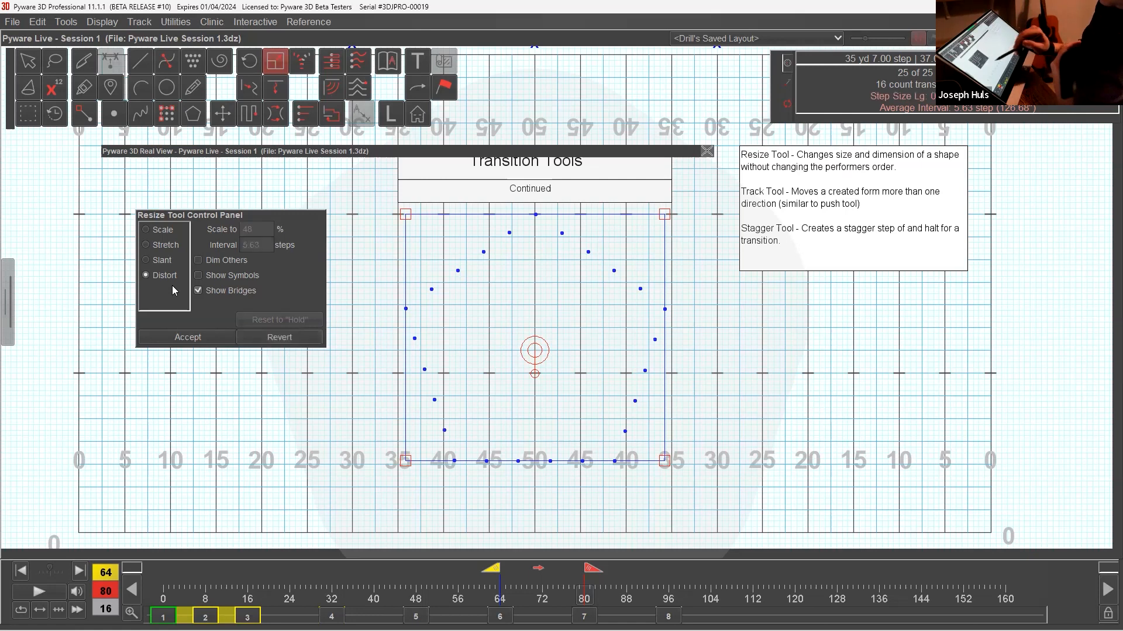
drag(416, 223, 268, 441)
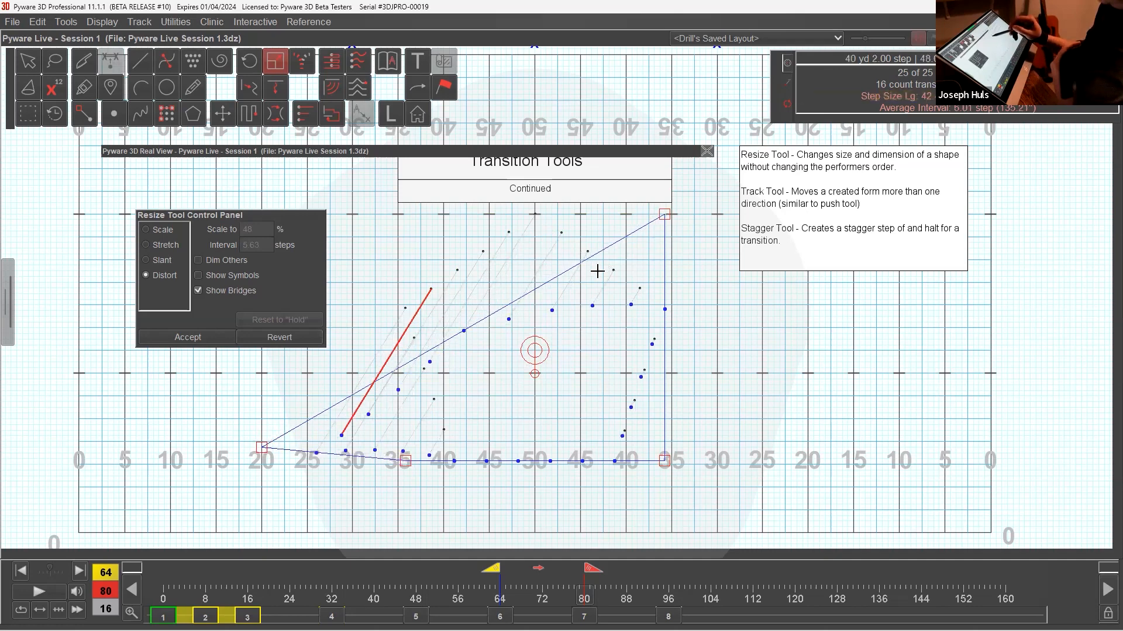
drag(663, 215, 449, 325)
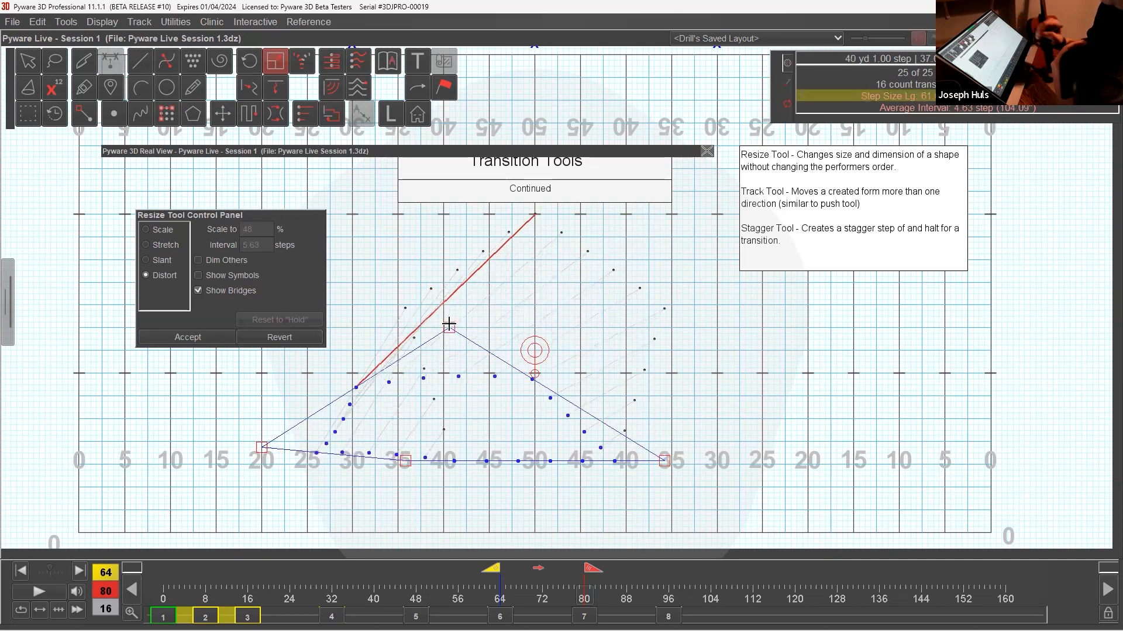
click(29, 63)
In set 6, rearrange the 25 performers into a block between the two 40-yard lines with 8-step intervals on both sides, and accept it.
click(167, 118)
drag(560, 219, 565, 96)
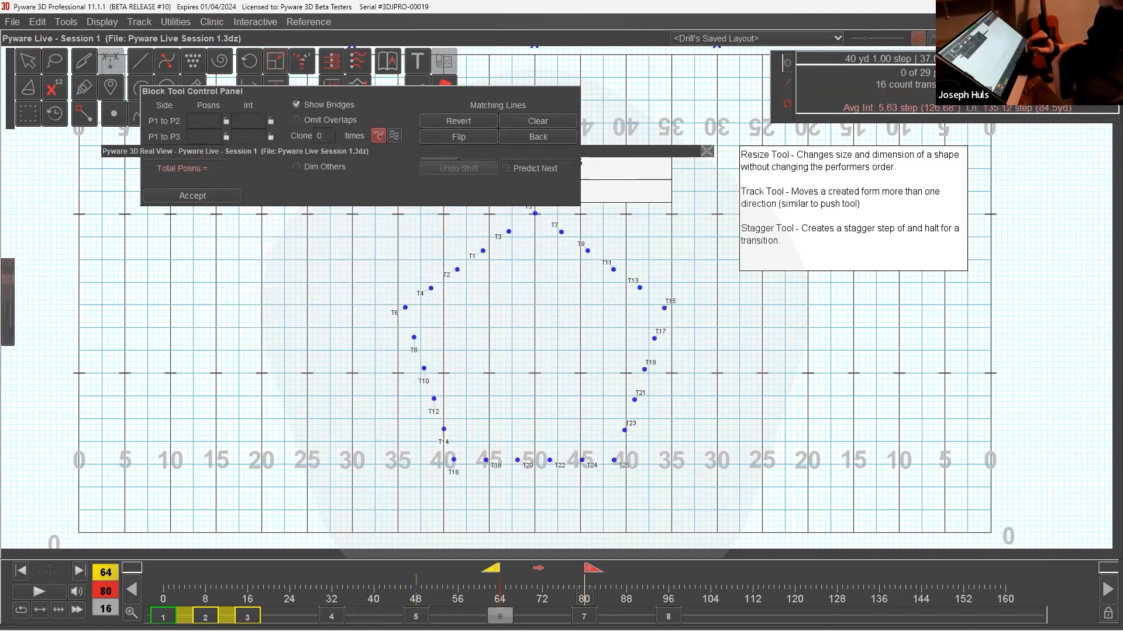
click(500, 616)
click(28, 63)
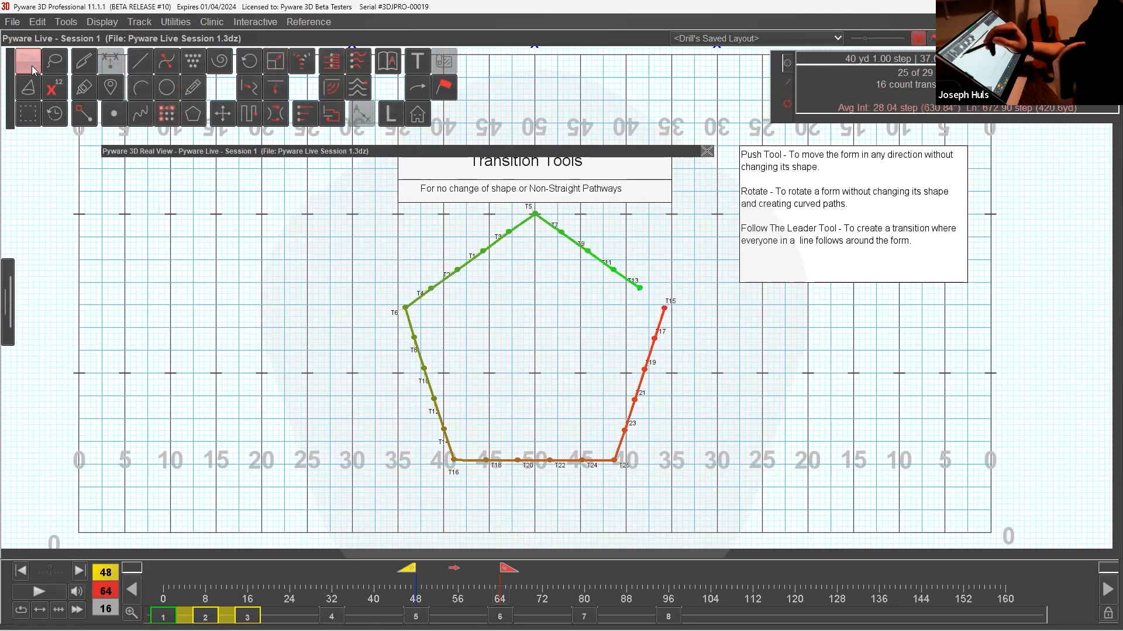
click(172, 121)
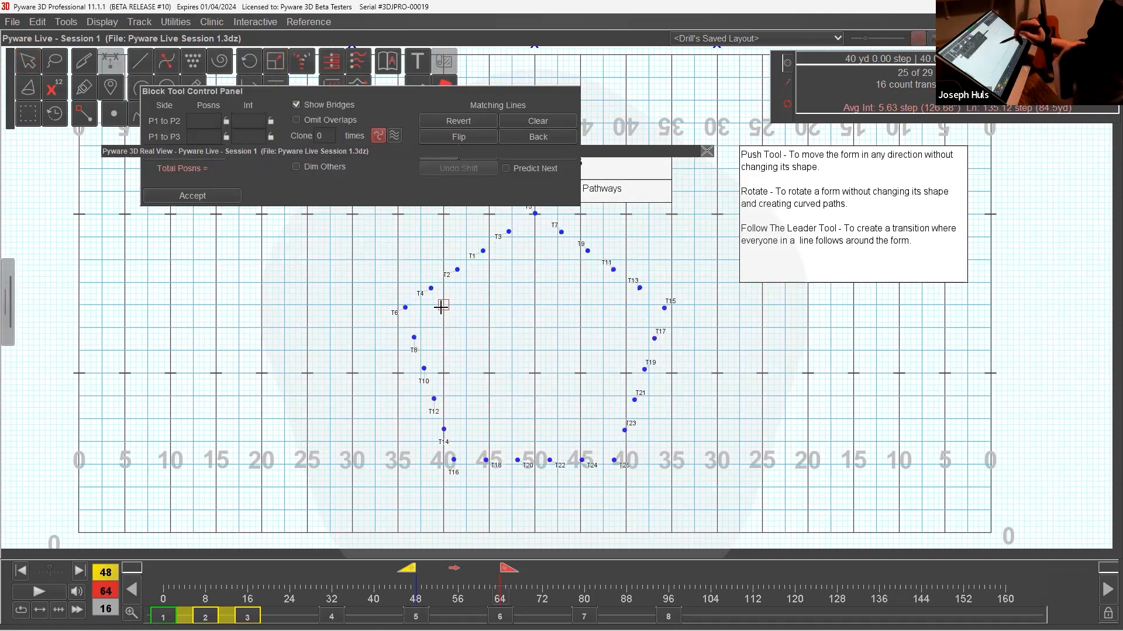
click(626, 305)
click(449, 511)
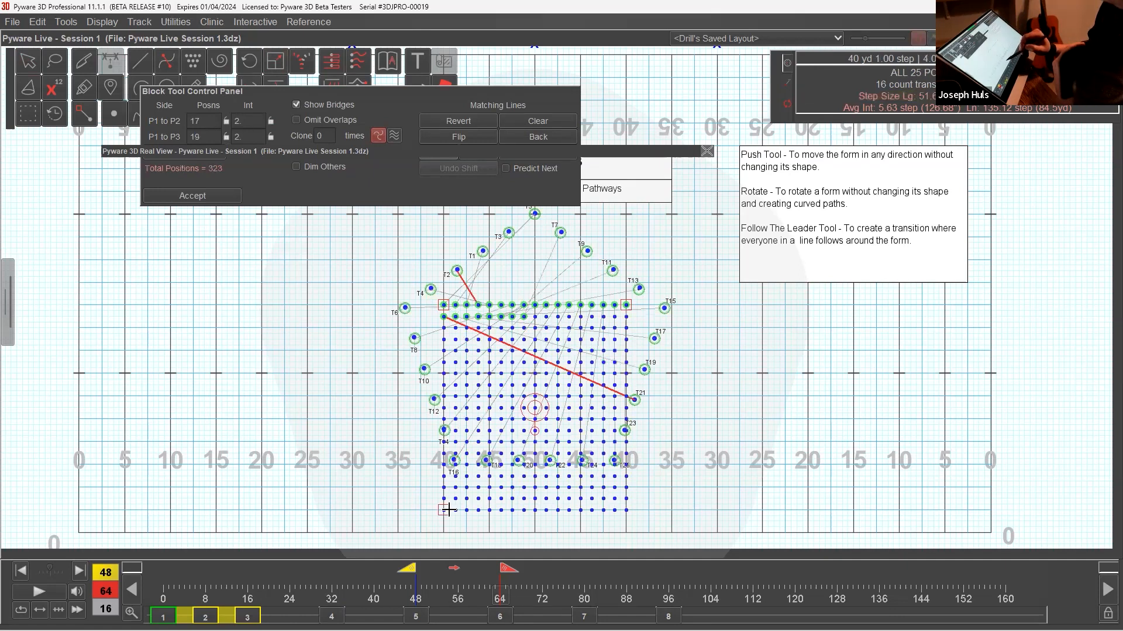
double_click(256, 127)
text(8)
key(Tab)
text(8)
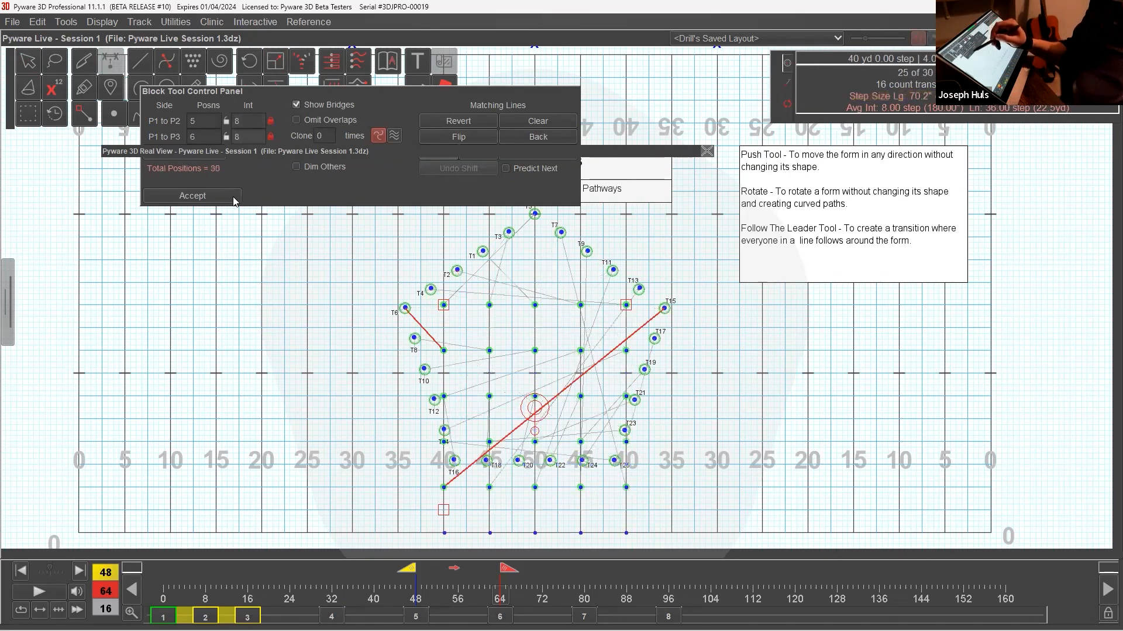
click(233, 200)
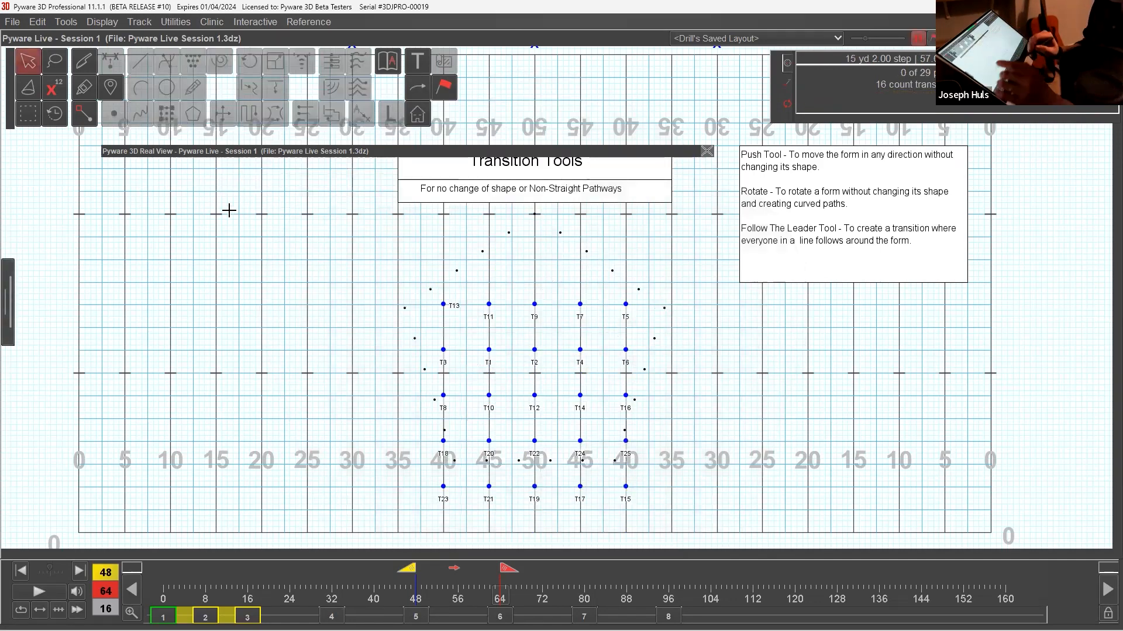
In set 7, slant the 25-performer block with the Resize Tool so its back edge spans from the right 40-yard line to the right 20.
key(Page_Down)
drag(421, 282, 706, 512)
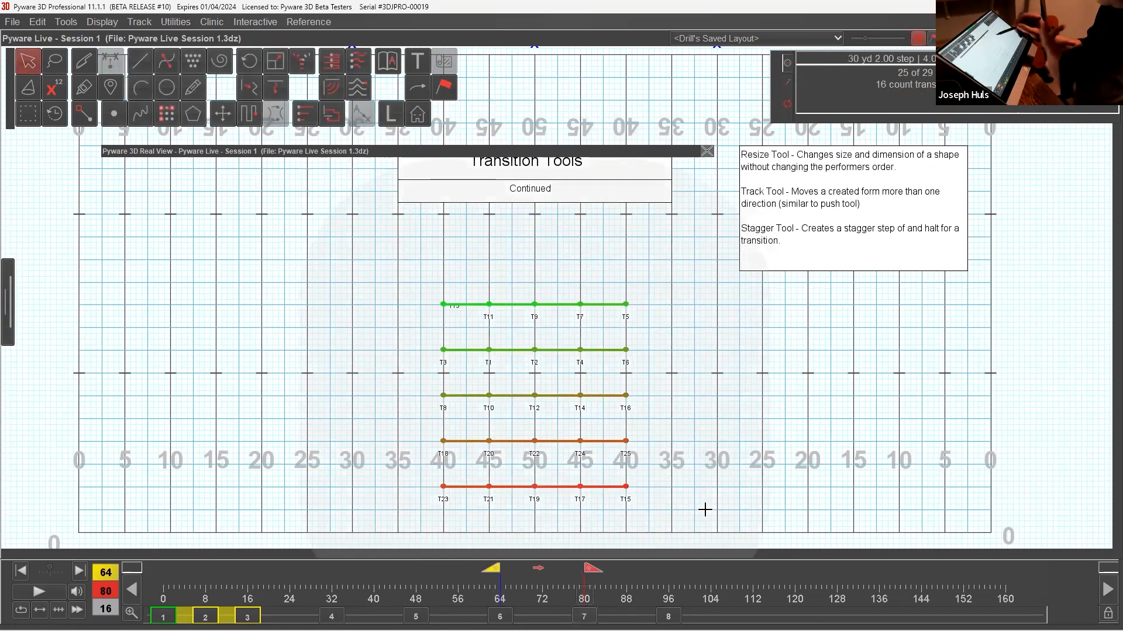
click(276, 61)
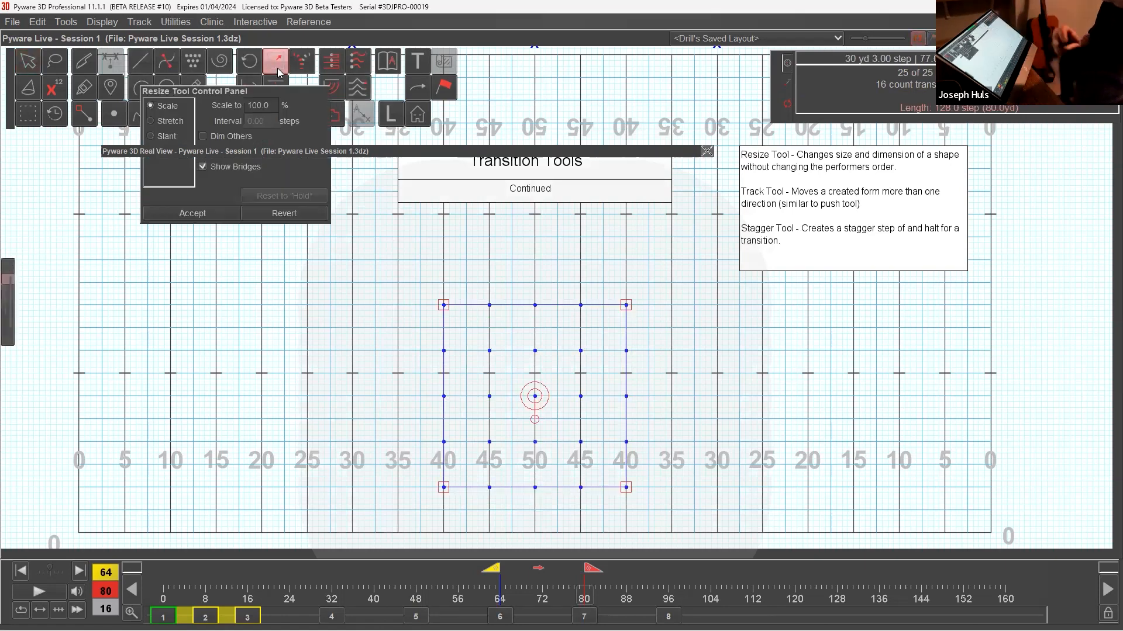
drag(263, 93, 217, 295)
click(132, 349)
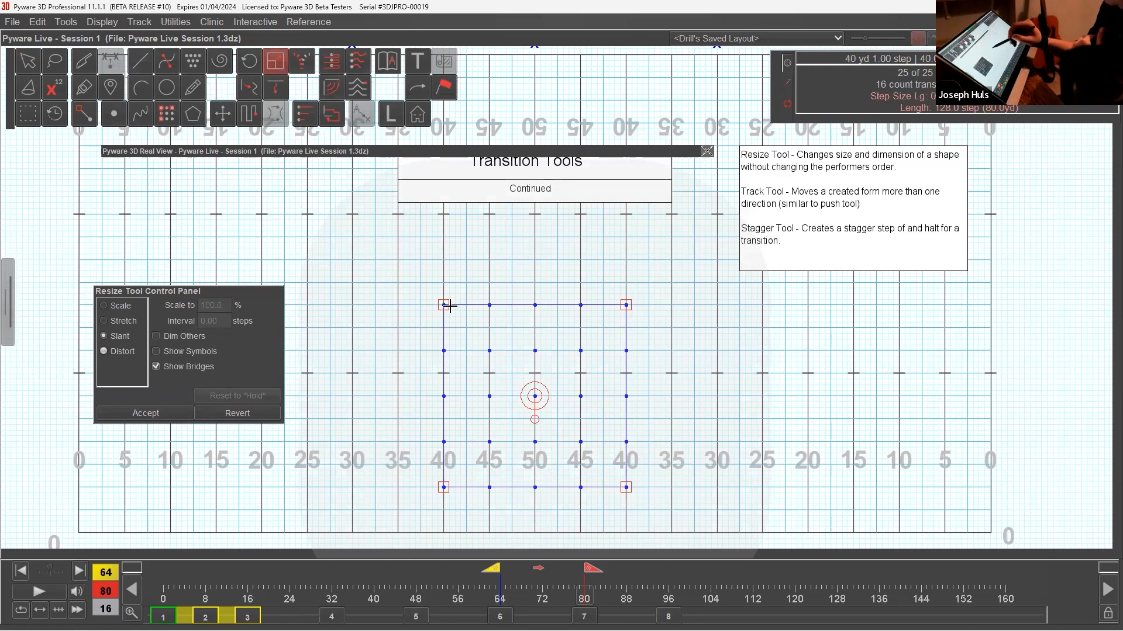
drag(444, 305, 626, 306)
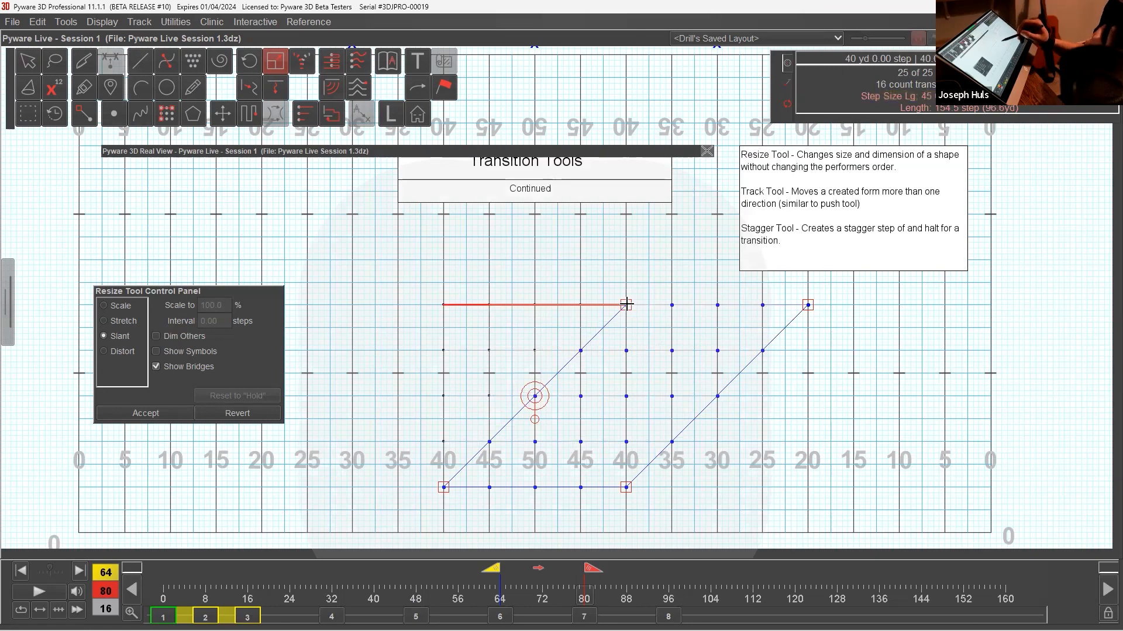
drag(616, 307, 534, 304)
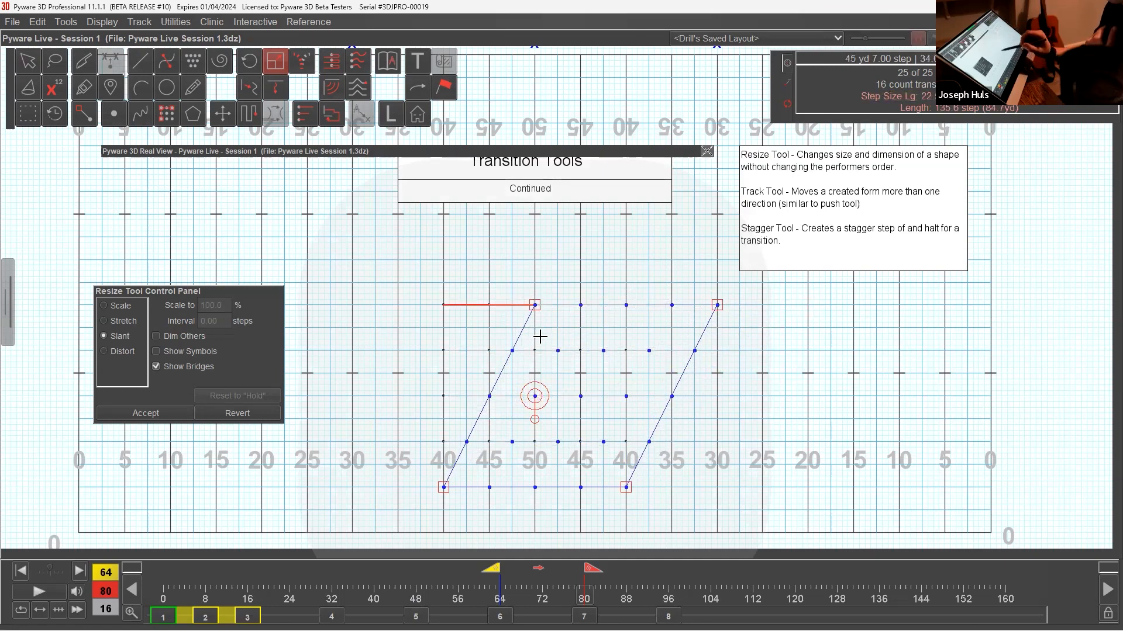
drag(545, 303, 807, 304)
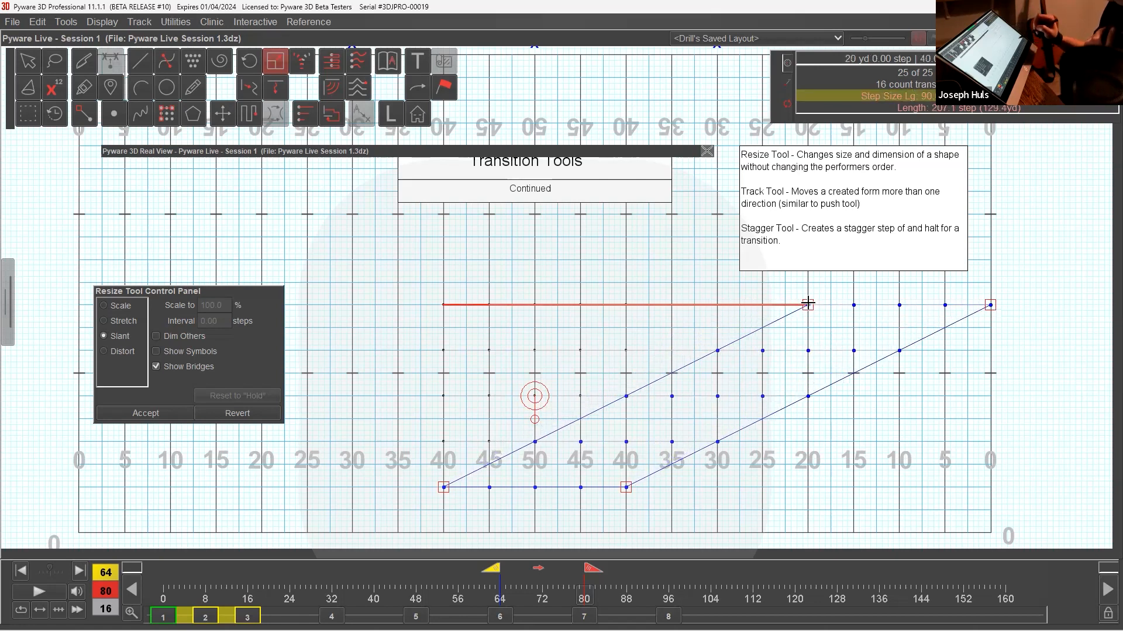
drag(808, 303, 624, 304)
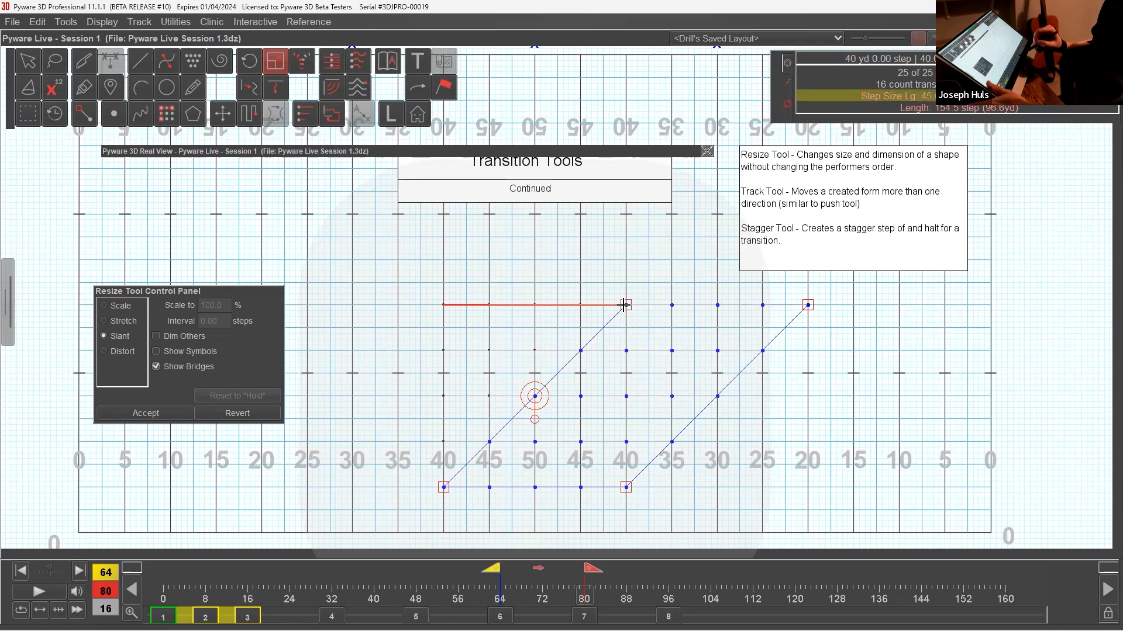
Nudge the slanted block 10 yards left and about 4 steps toward the front sideline, then accept and play the transition.
key(Left)
key(Left)
key(Left)
key(Left)
key(Left)
key(Left)
key(Left)
key(Left)
key(Left)
key(Left)
key(Left)
key(Left)
key(Left)
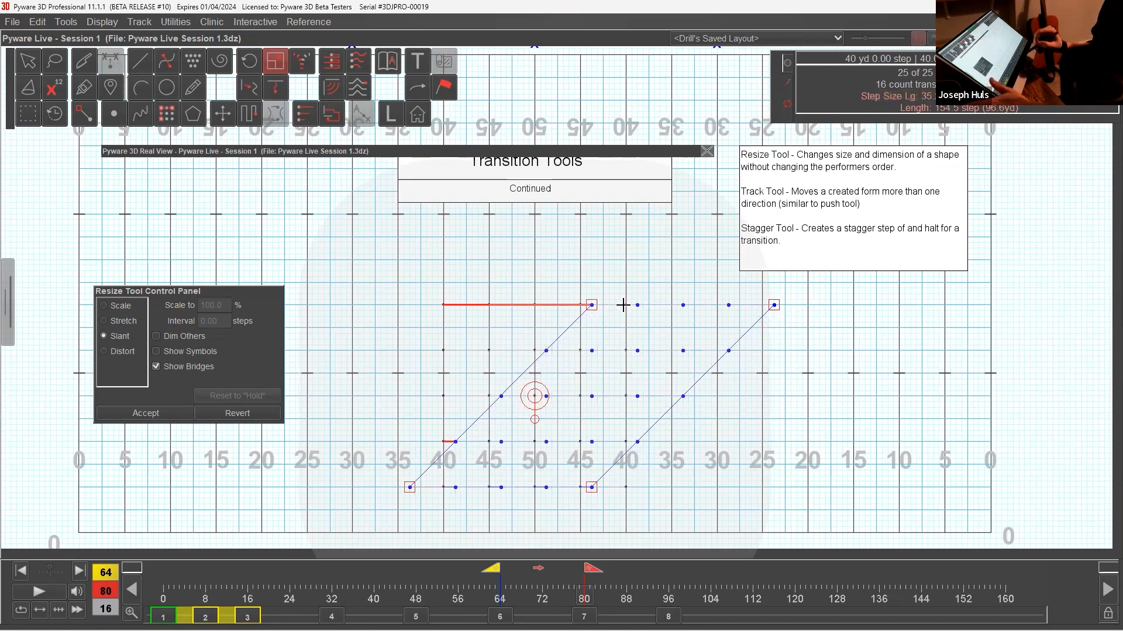
key(Left)
key(Left)
key(Left)
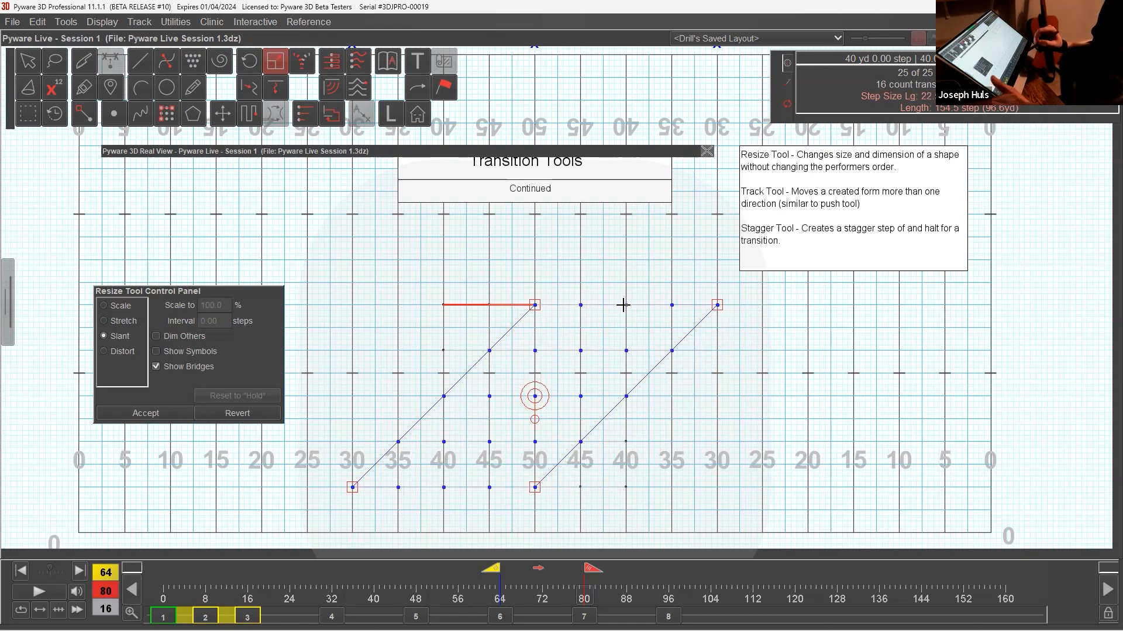
key(Down)
key(Down)
key(Down)
key(Down)
key(Down)
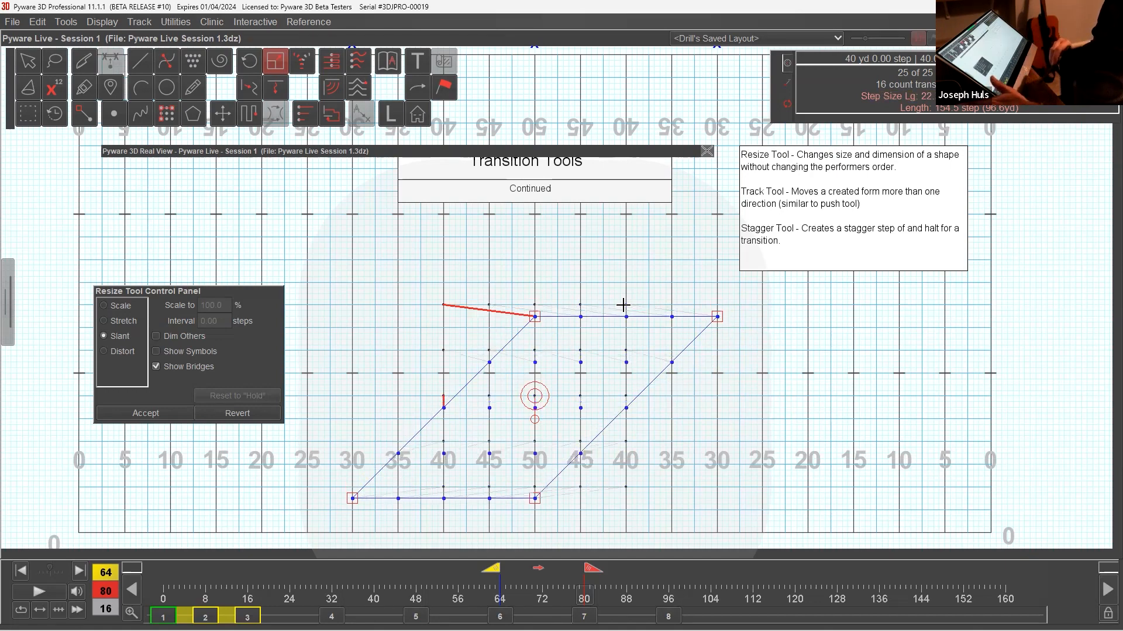
key(Up)
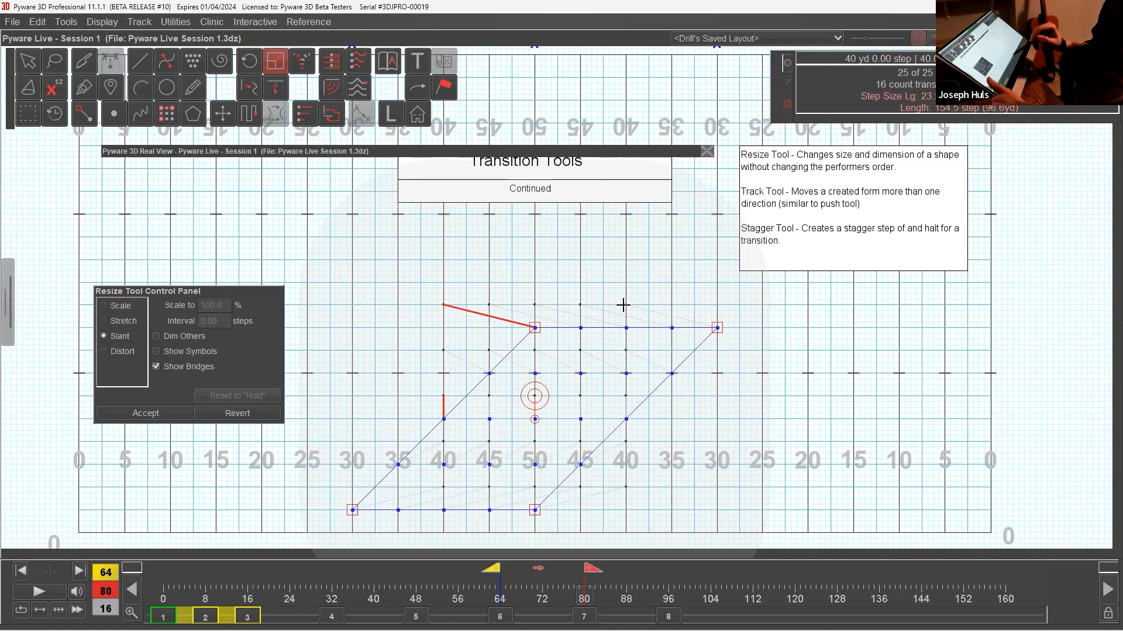
click(150, 413)
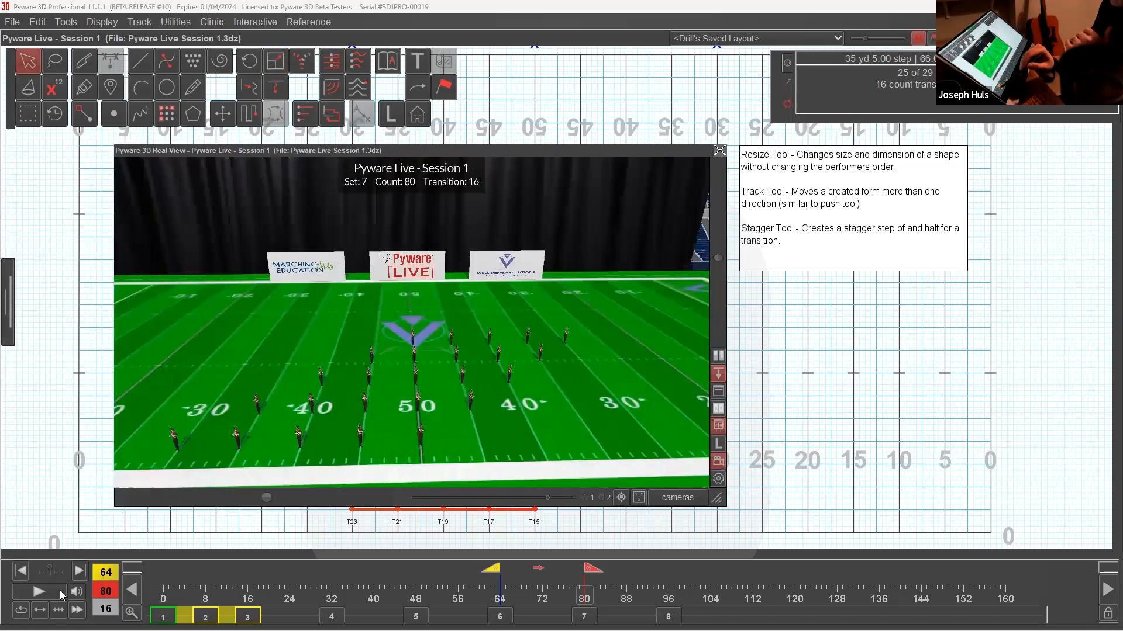
click(60, 593)
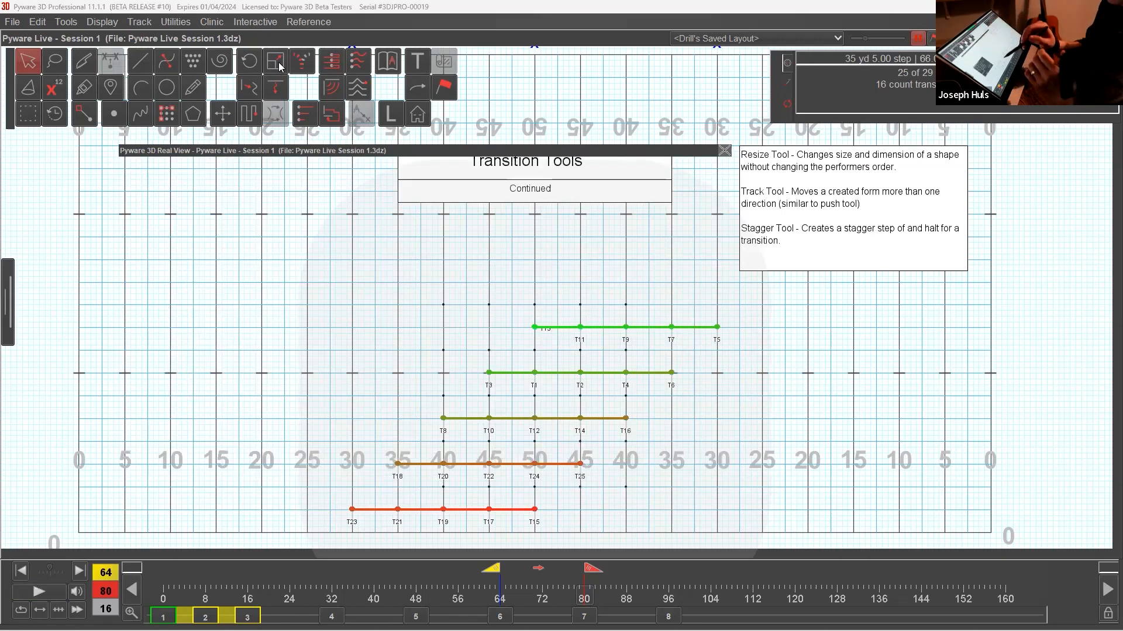
Try distorting the form with the Resize Tool by pulling its front-left corner to about the 44-yard line on the front hash.
click(275, 61)
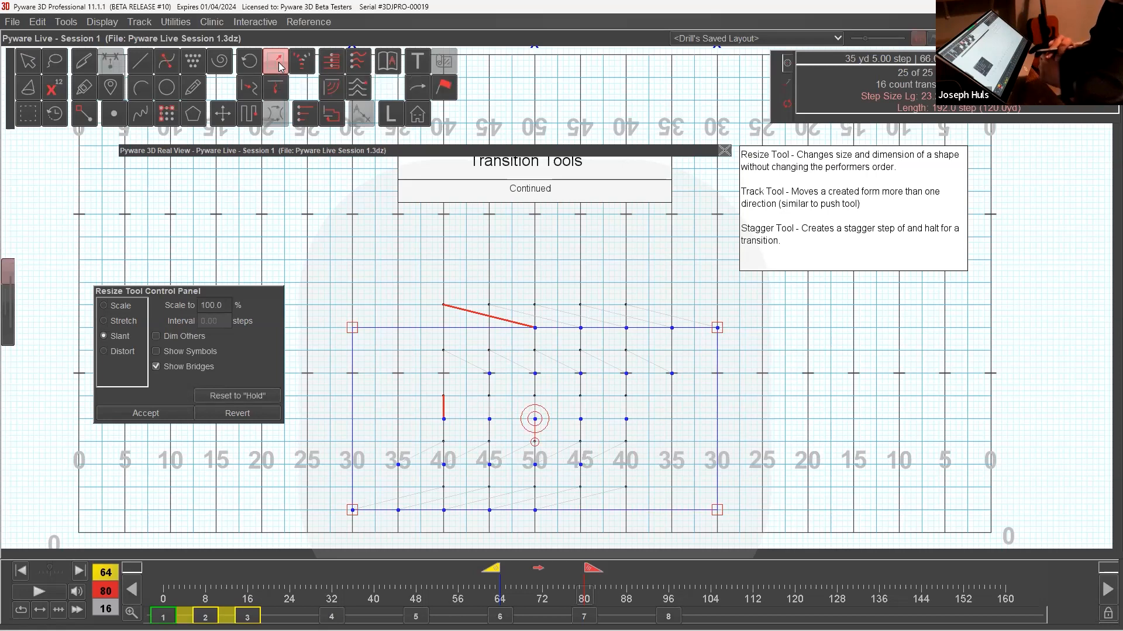
click(135, 360)
drag(352, 510, 478, 374)
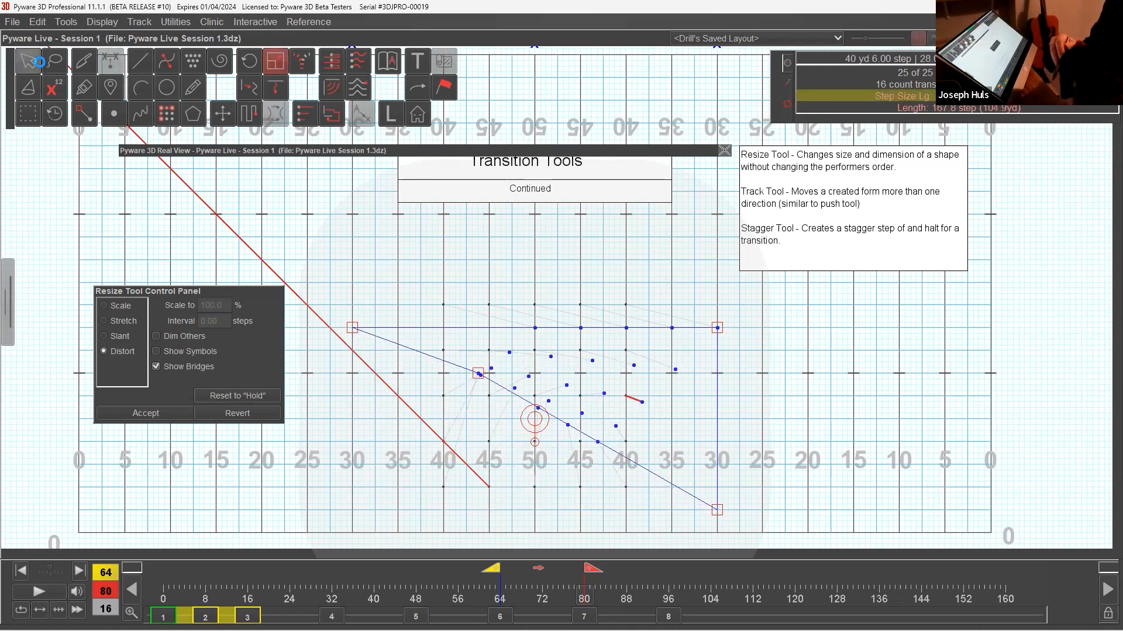
click(41, 67)
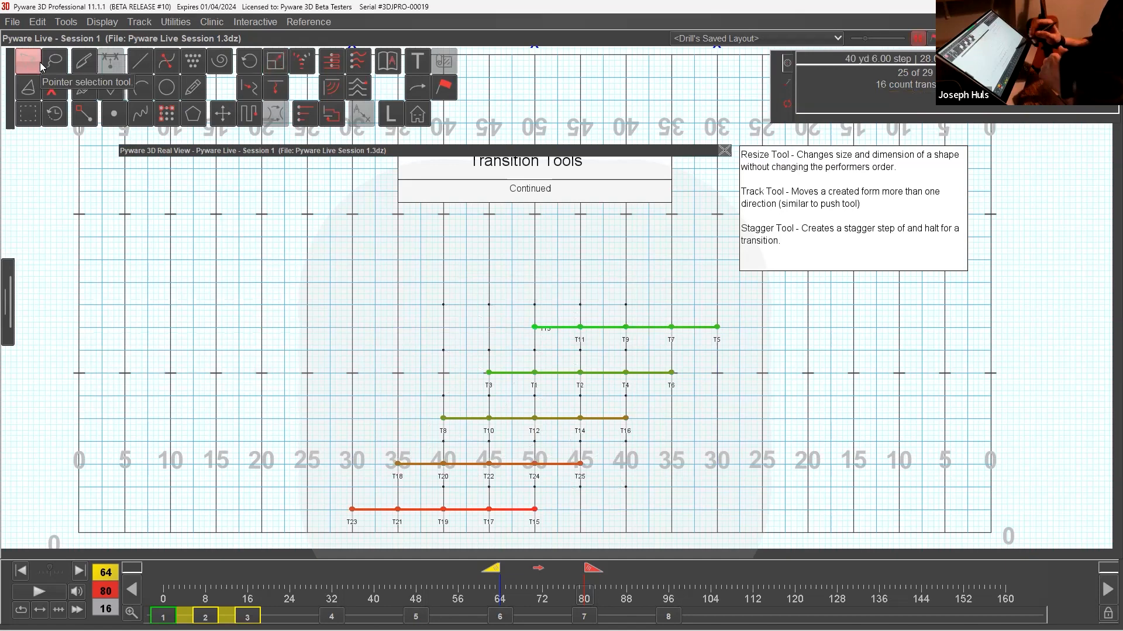
Delete the selected performers' transition between counts 64 and 80, keeping the performers themselves.
click(37, 22)
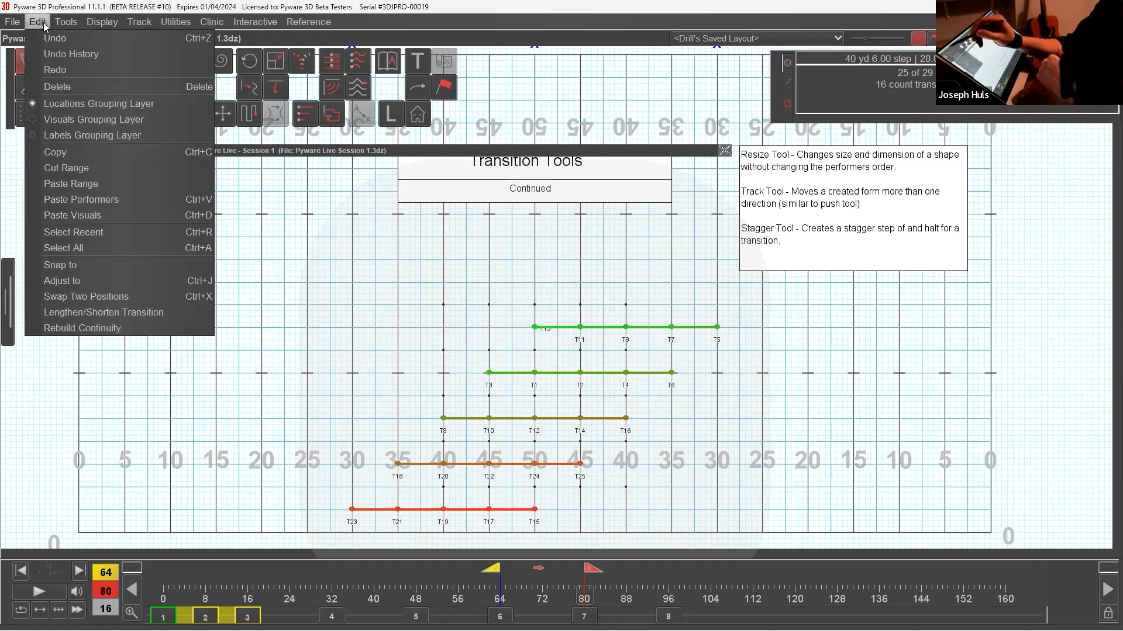
click(88, 91)
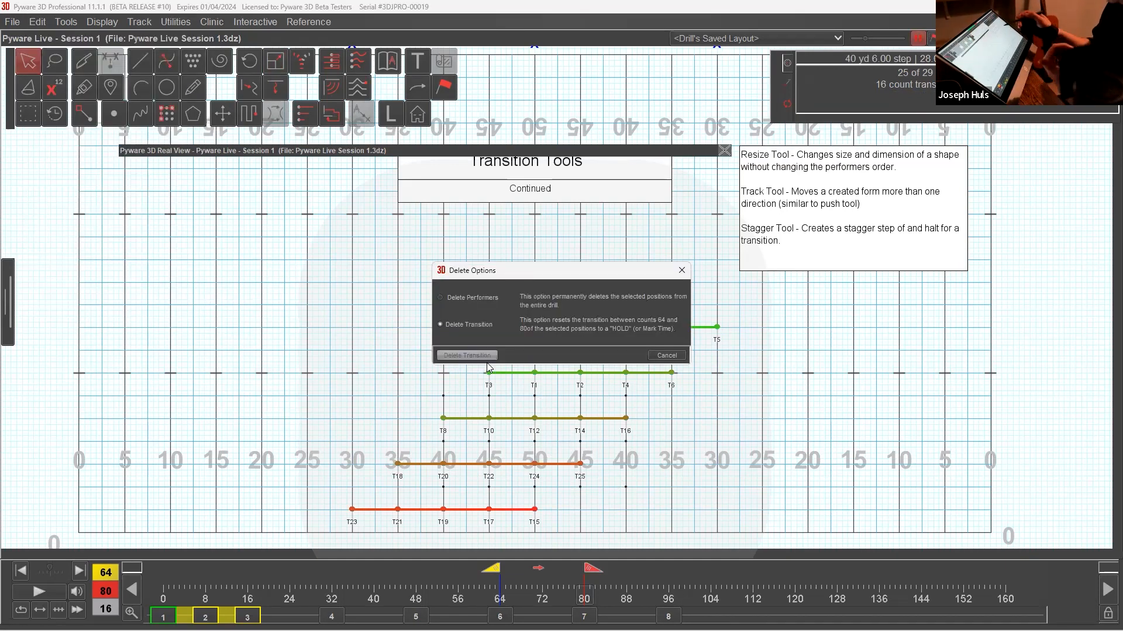
click(483, 356)
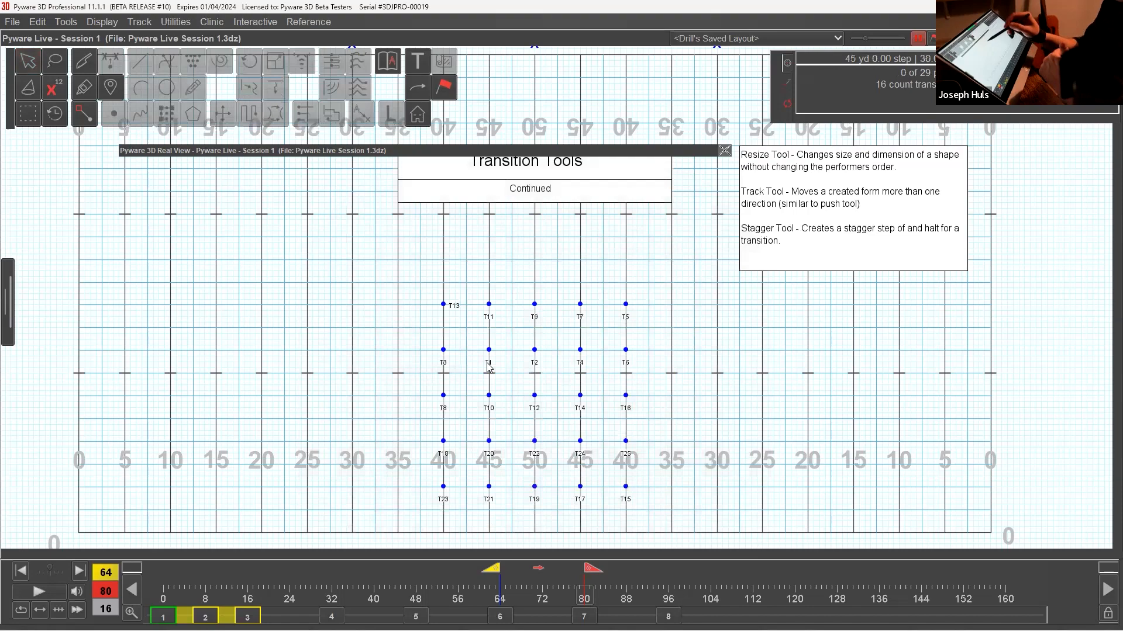
Reselect the block, track it 5 yards back and 5 yards left with the Track Tool, and accept and play the transition.
click(34, 65)
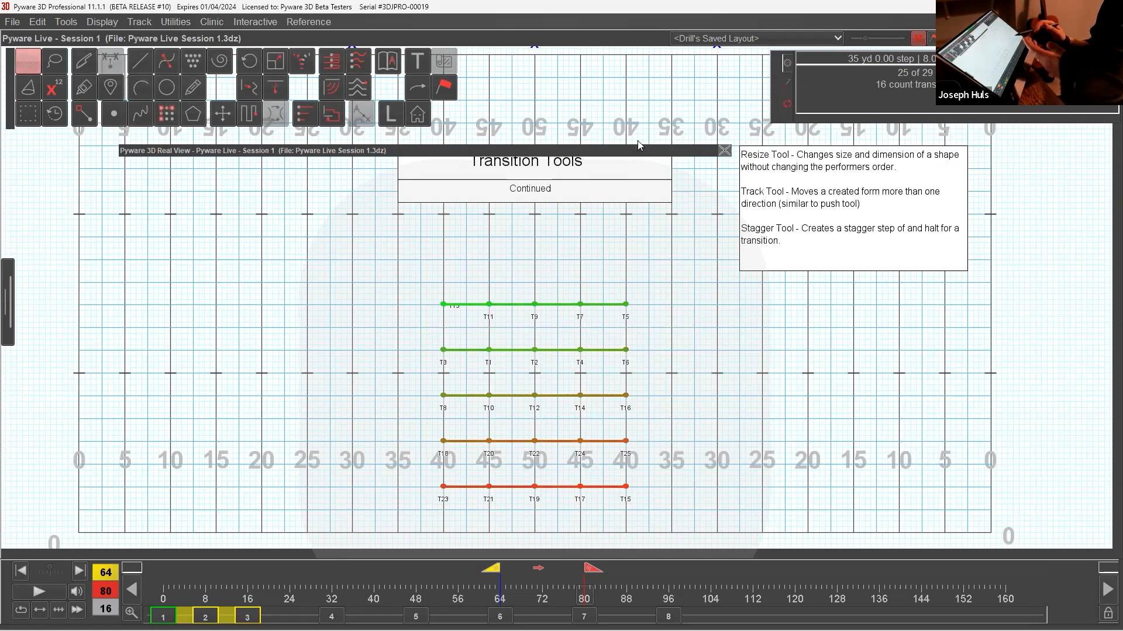
drag(638, 151, 638, 135)
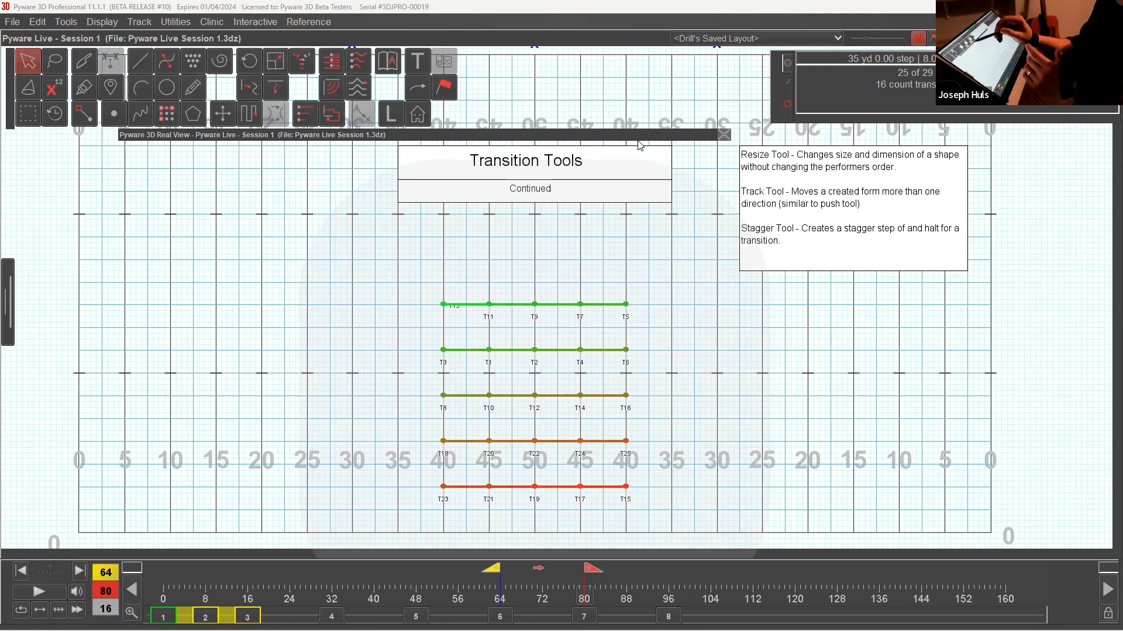
click(276, 88)
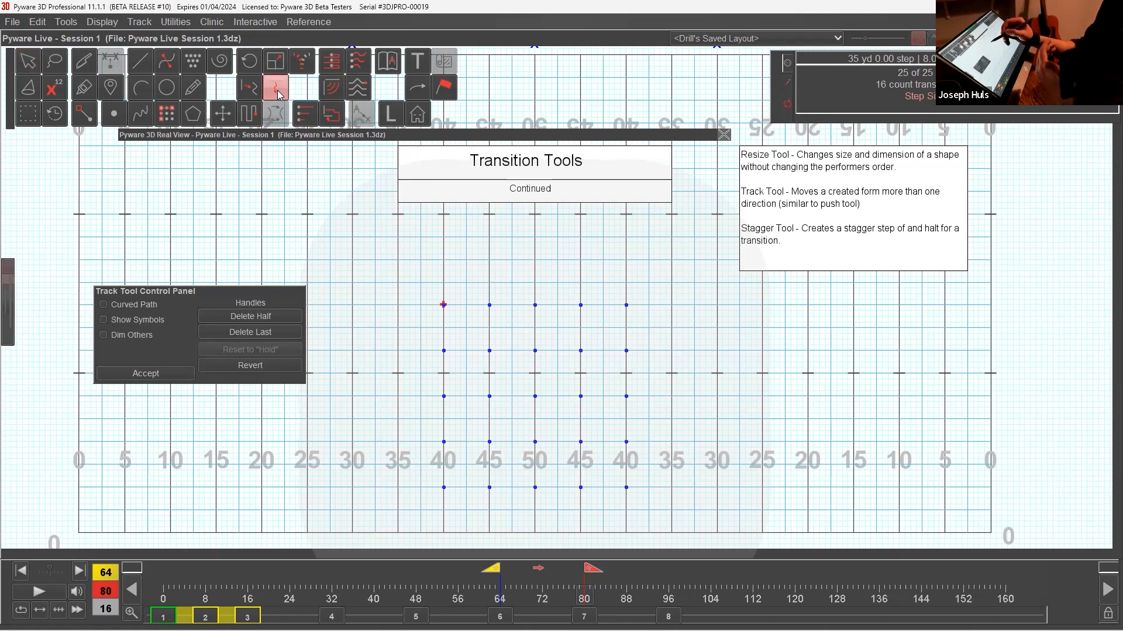
click(448, 260)
drag(448, 261, 400, 256)
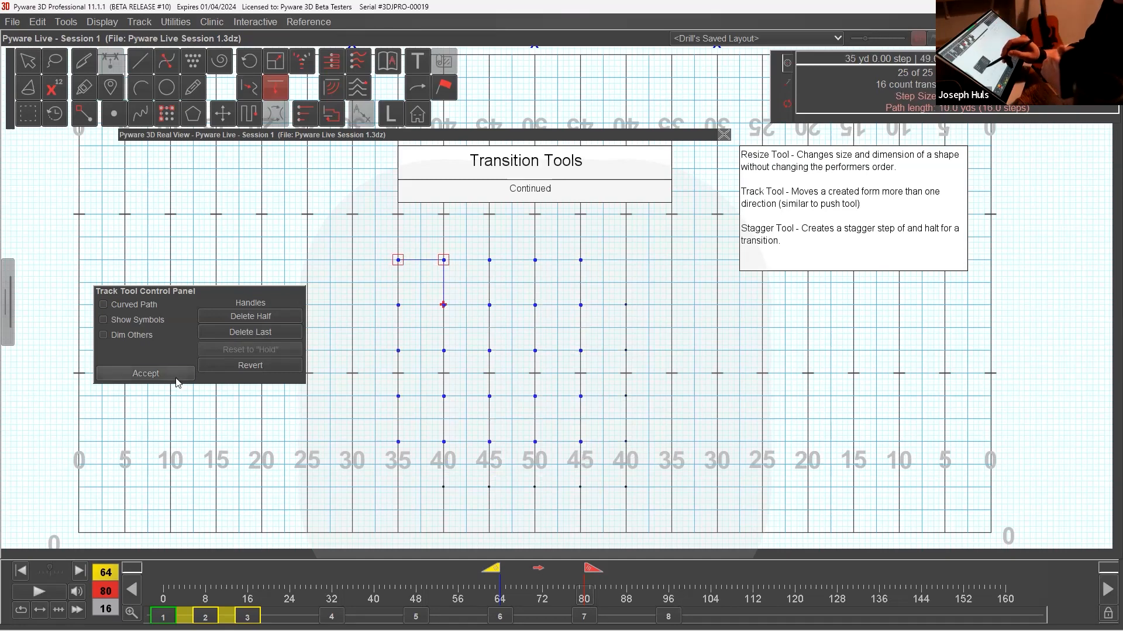
click(145, 373)
click(59, 592)
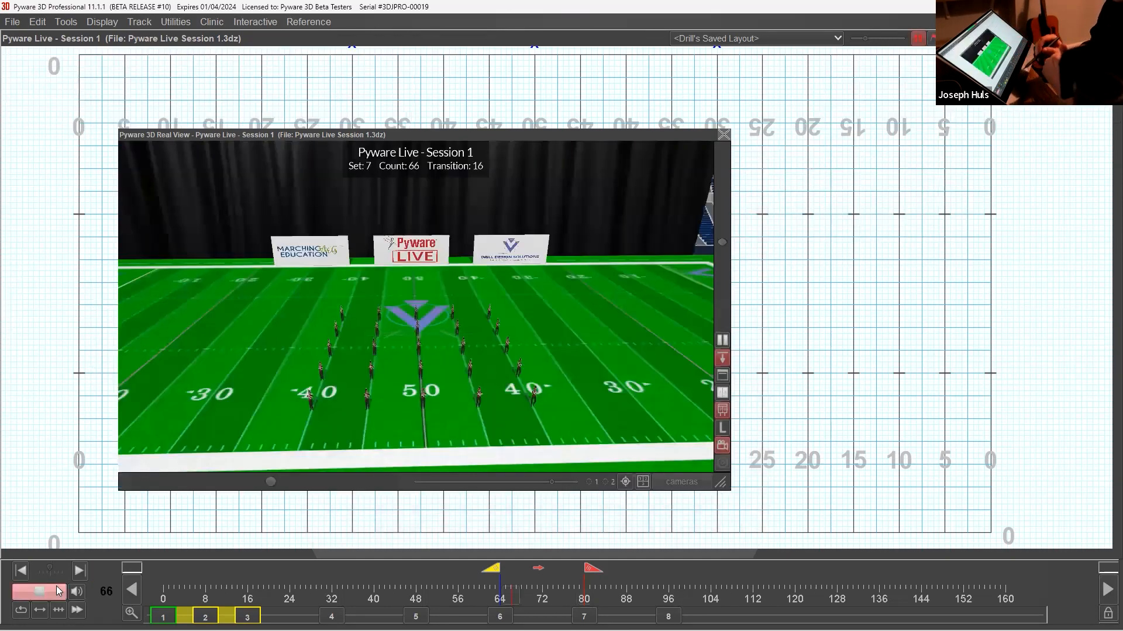
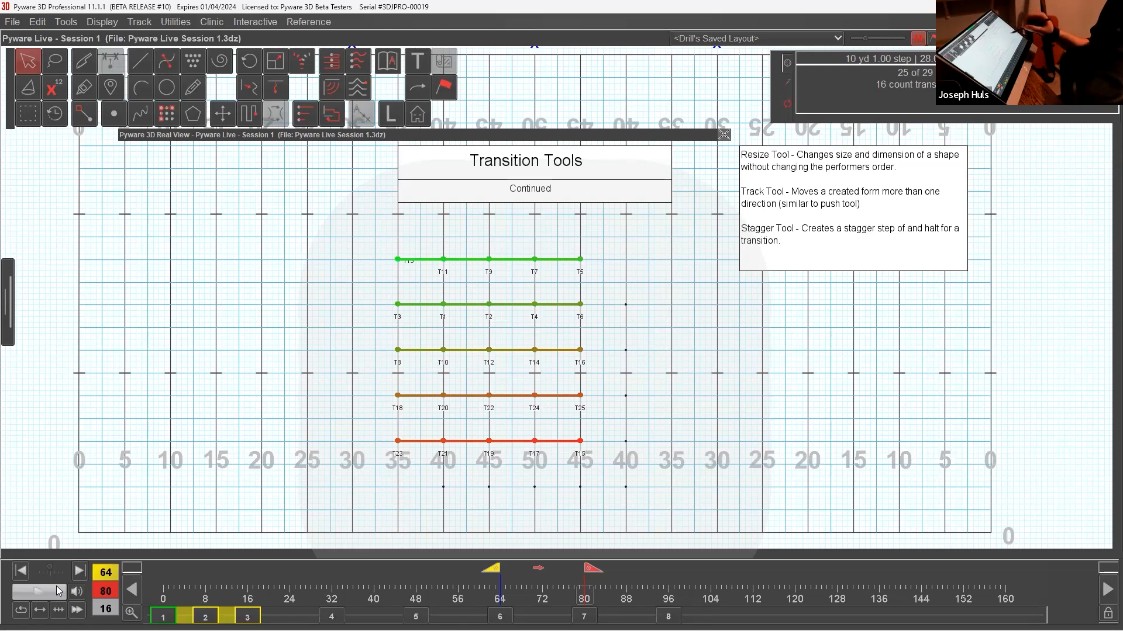
Reselect the 25-performer block and delete its transition between counts 64 and 80, keeping the performers.
click(659, 356)
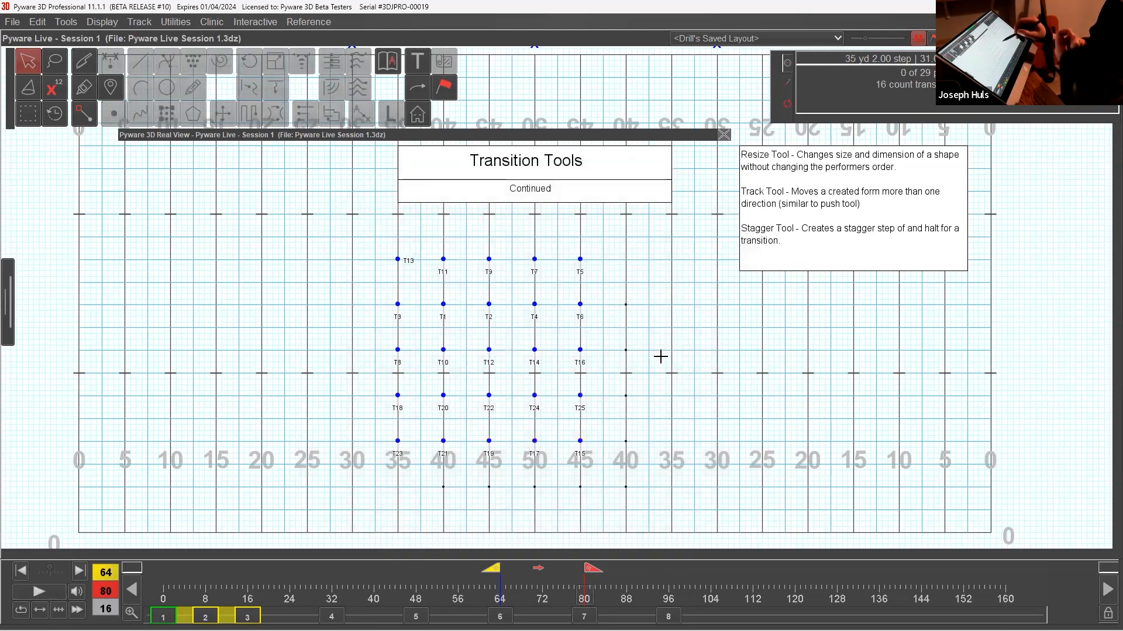
double_click(488, 258)
drag(381, 244, 666, 478)
click(41, 28)
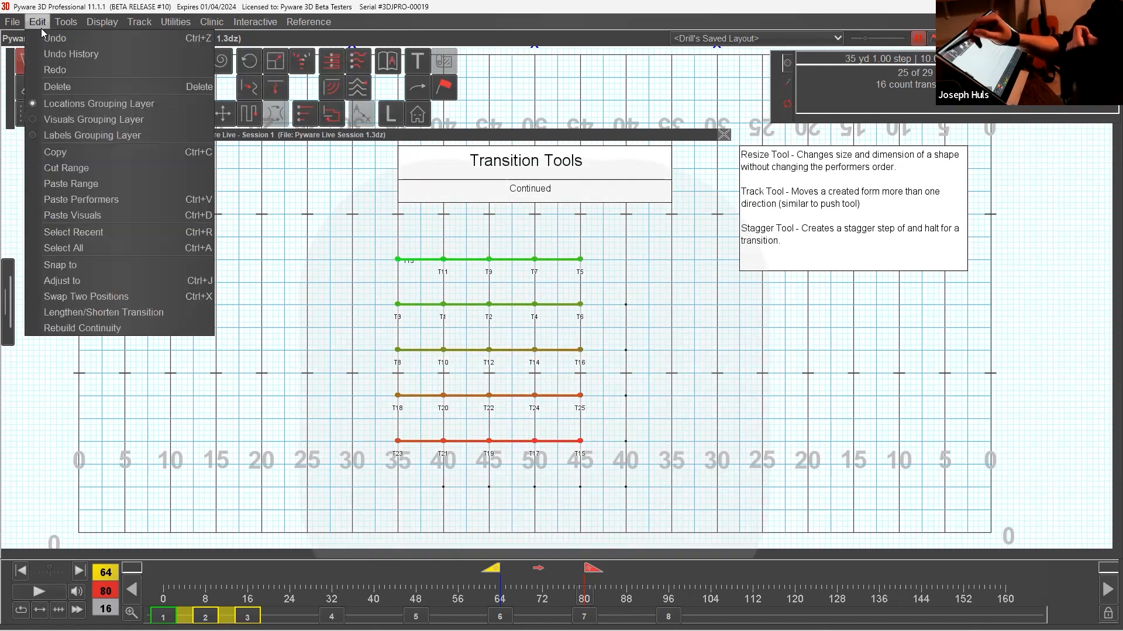
click(80, 90)
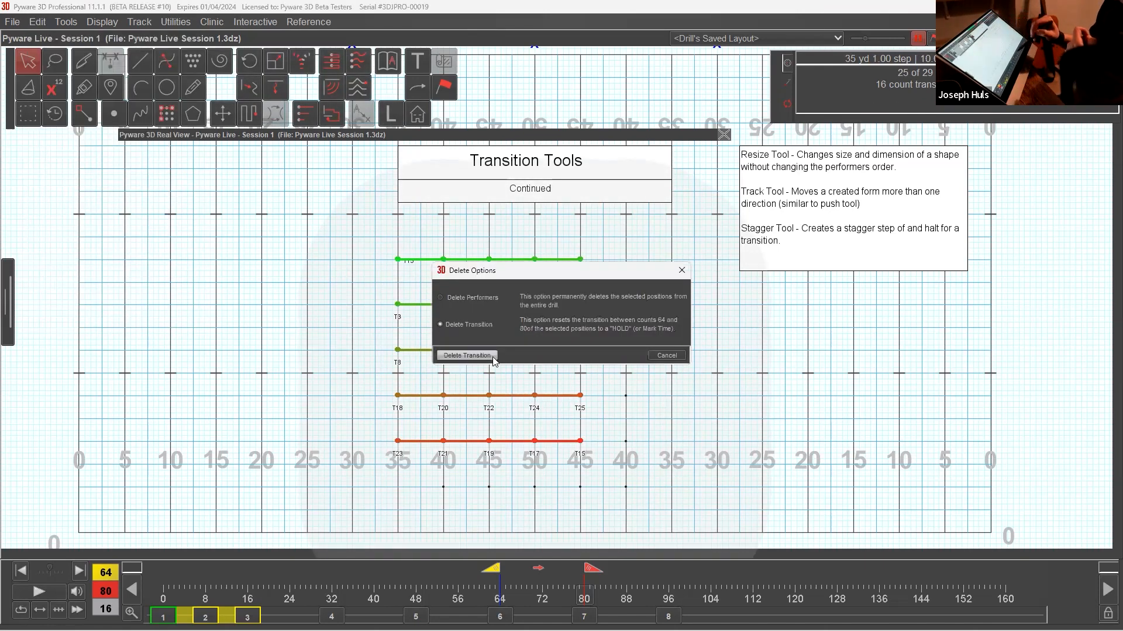
click(467, 356)
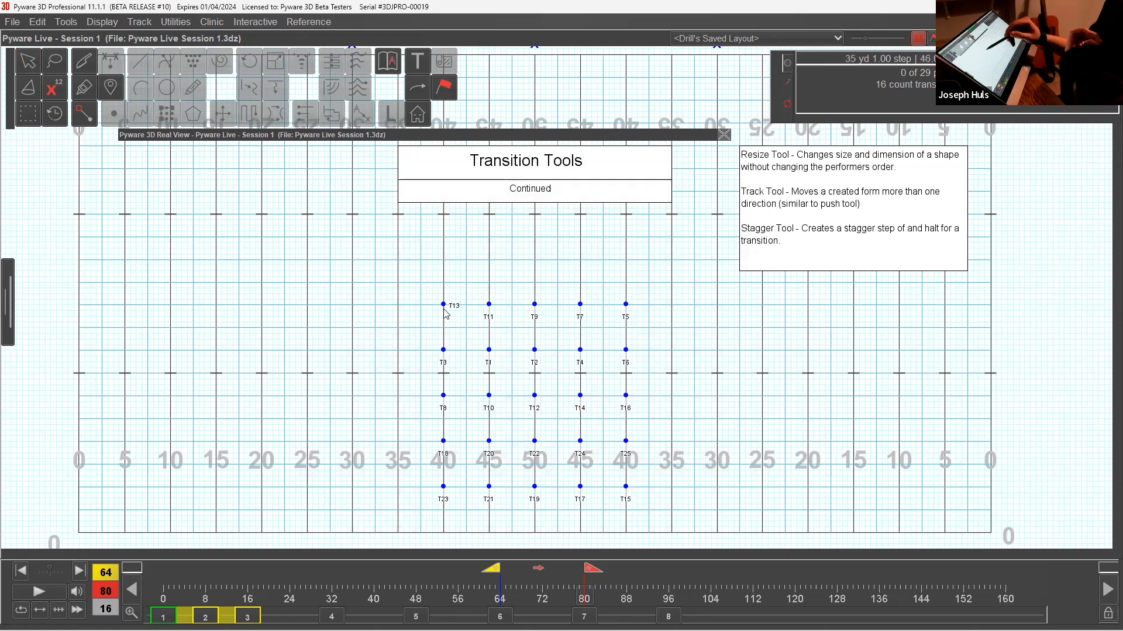
Select the block, scale it to 50% about its center with the Resize Tool, and accept the smaller form.
double_click(36, 67)
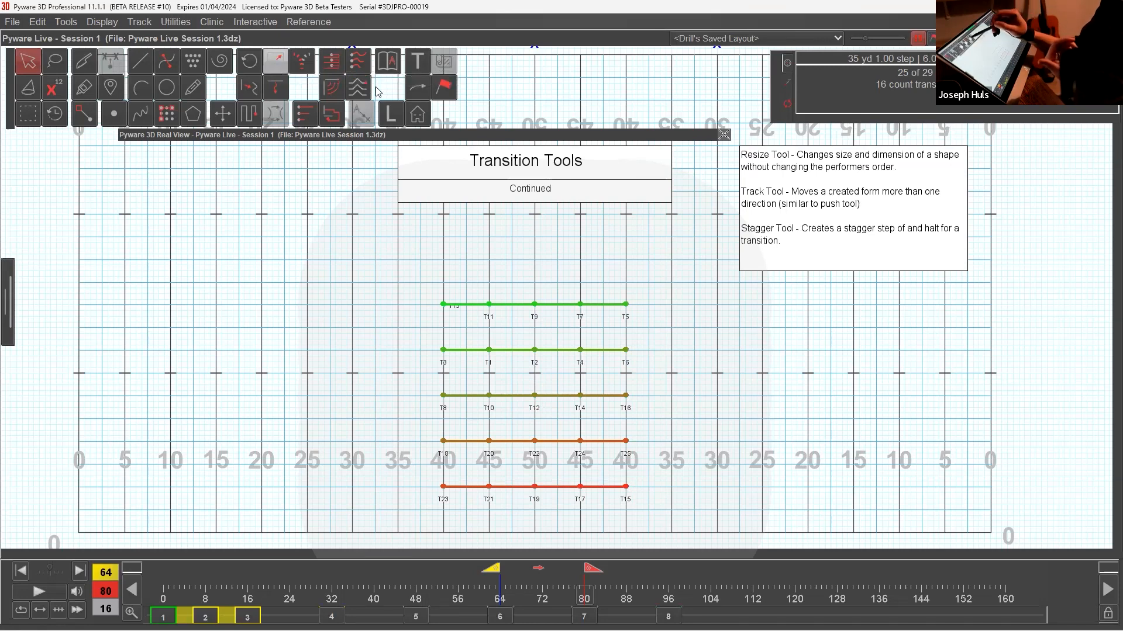
click(276, 62)
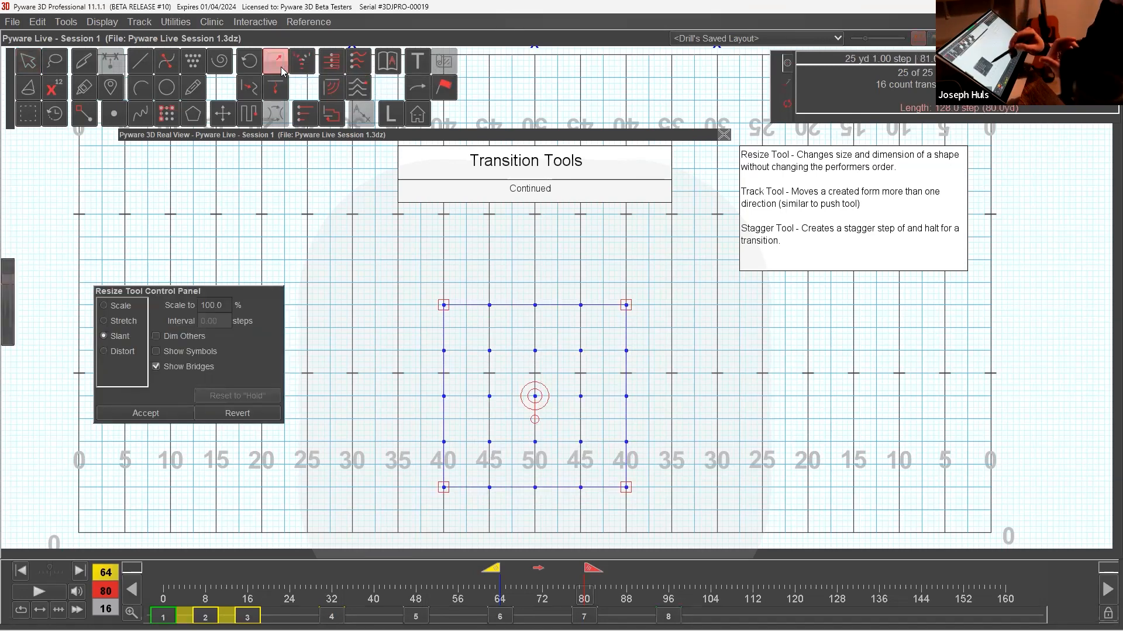
drag(443, 304, 489, 350)
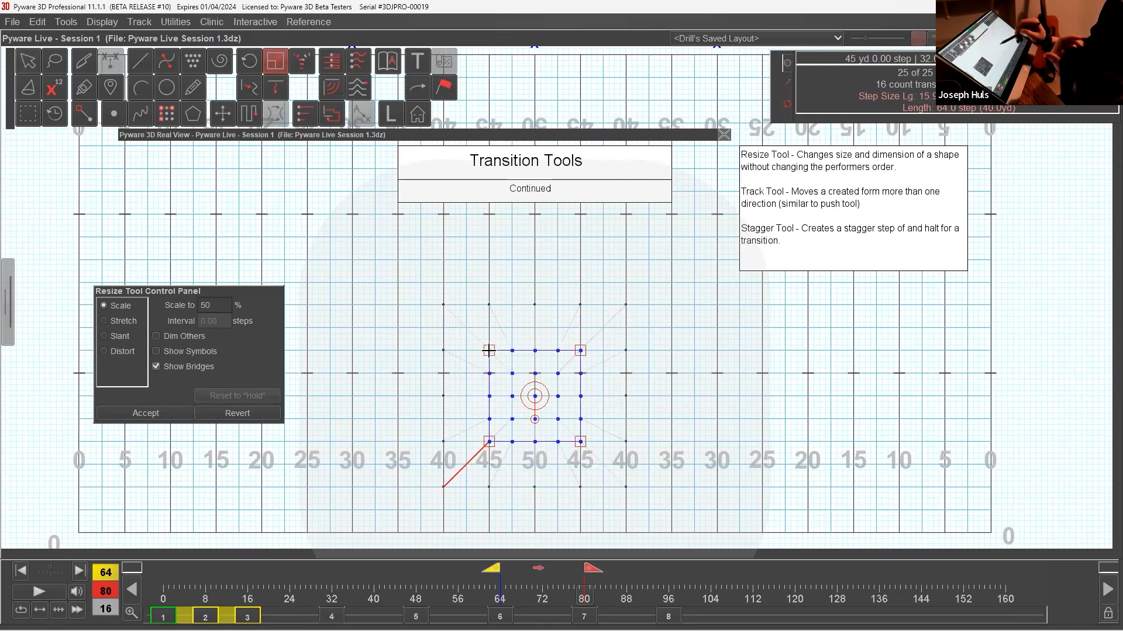
click(170, 414)
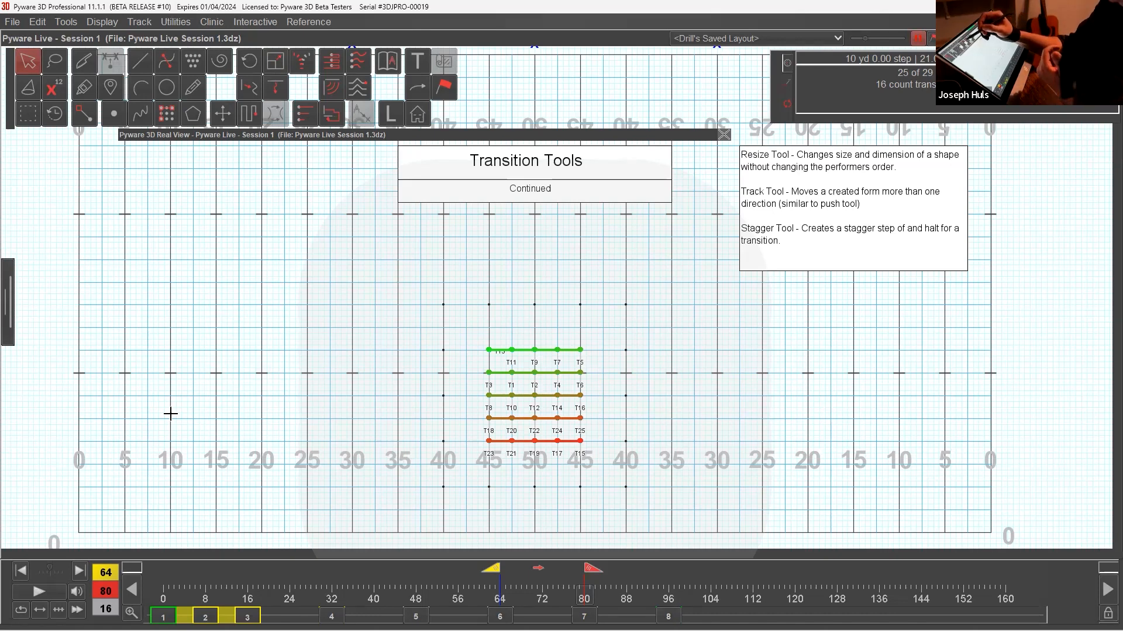
Stagger the block's transition with group size 5, a step-off of 2 steps and a duration of 8 counts, and accept it.
click(305, 67)
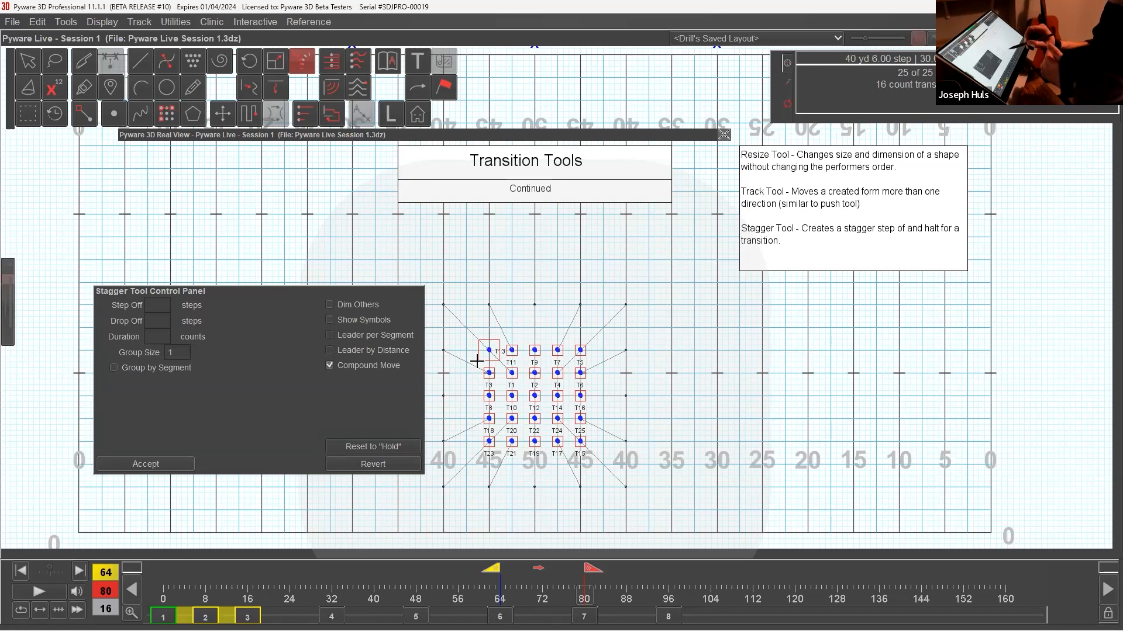
double_click(185, 353)
text(5)
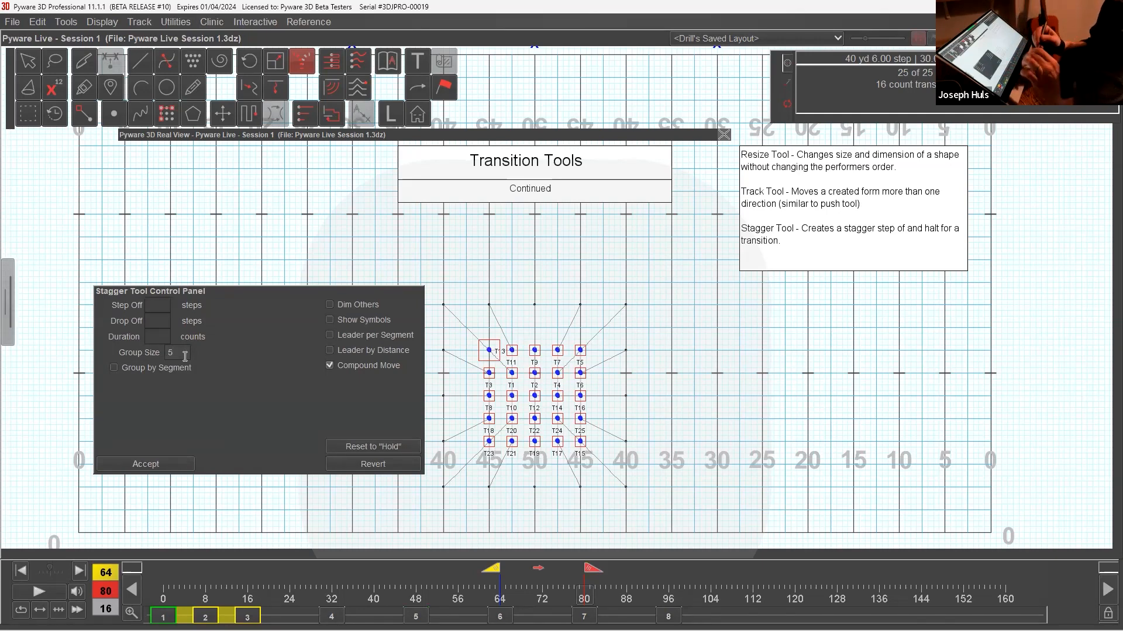
click(170, 305)
text(2)
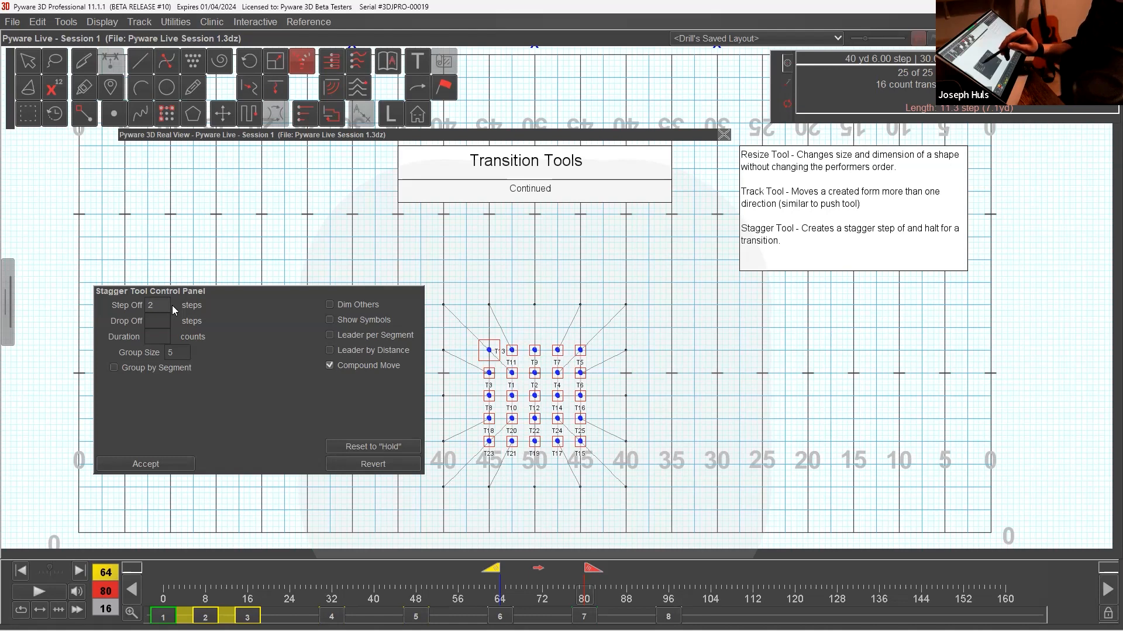
click(169, 340)
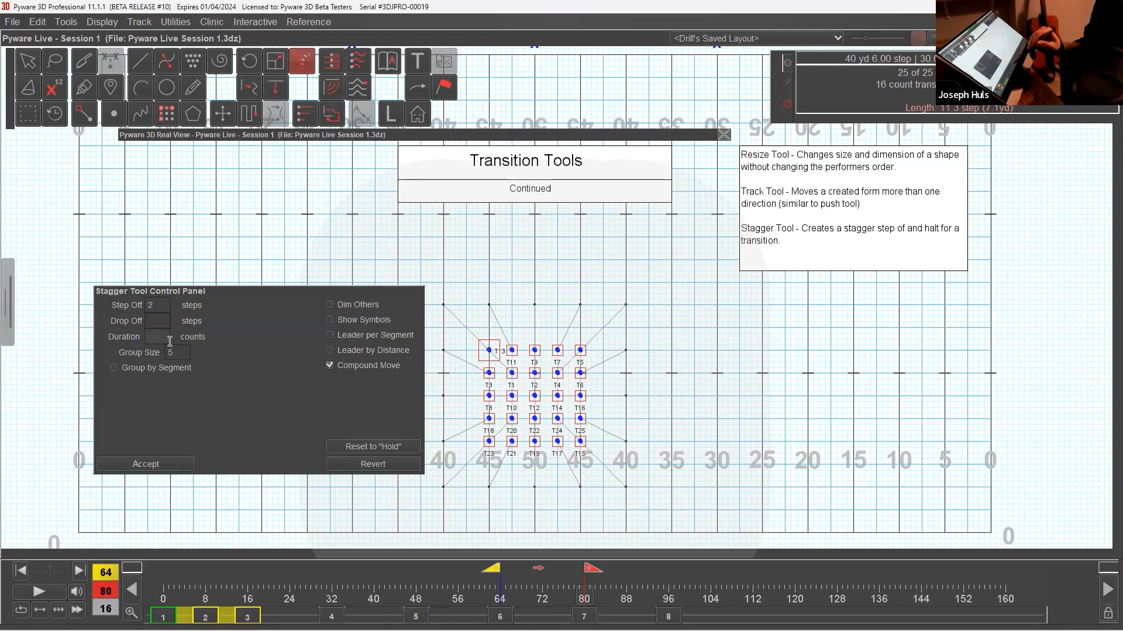
text(8)
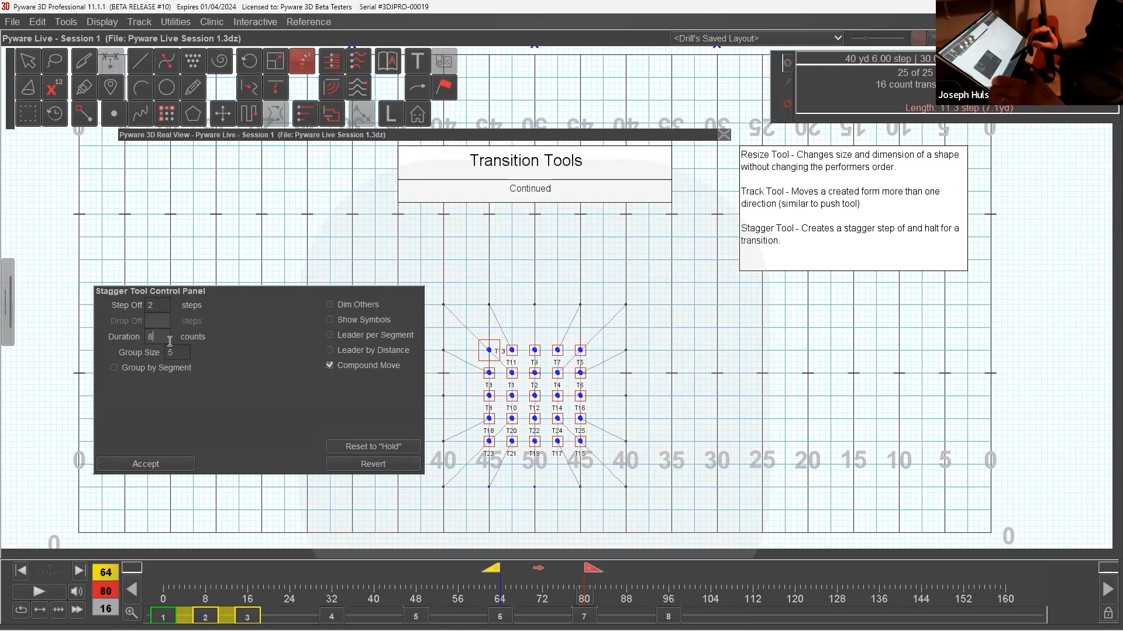
click(182, 463)
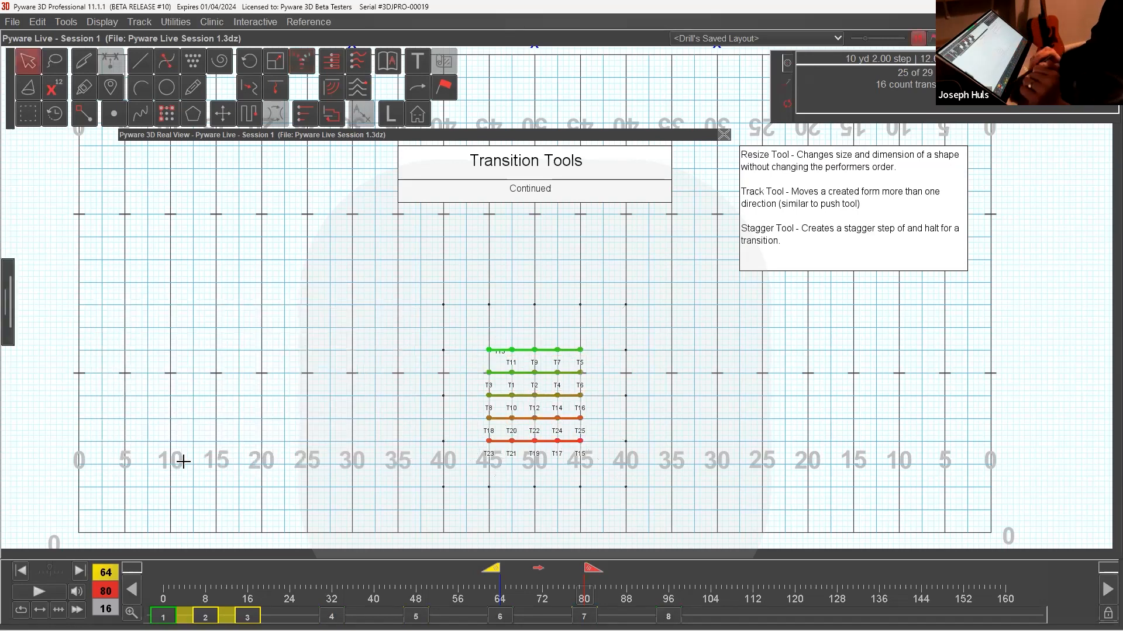
Play the staggered transition from count 64 to 80 in the expanded 3D Real View, view set 8, and collapse the 3D view.
click(446, 141)
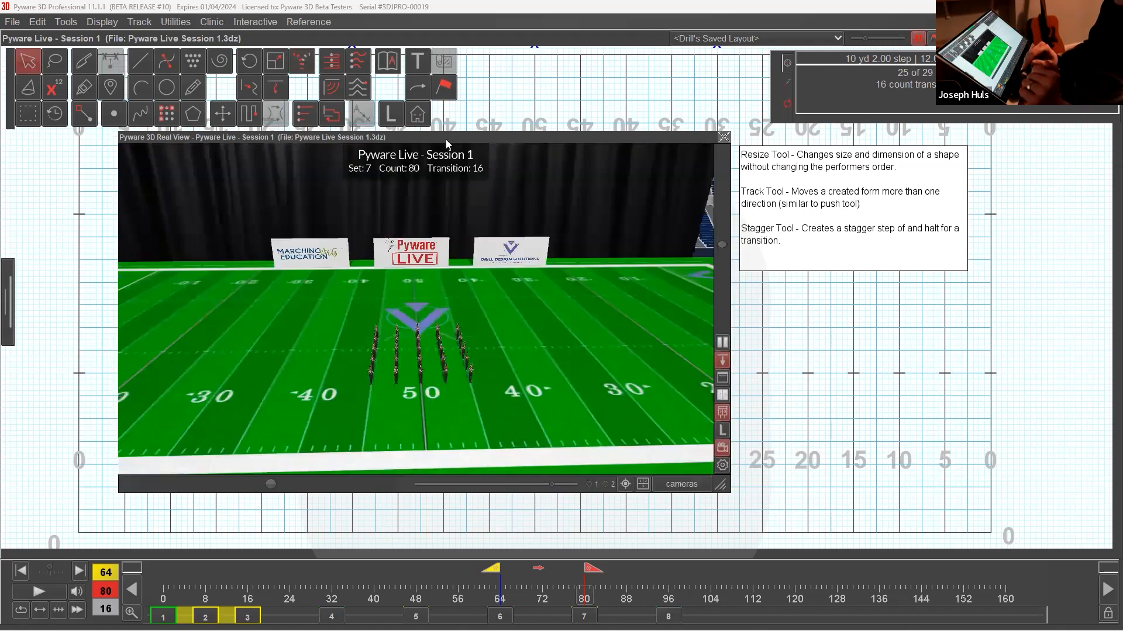
click(53, 593)
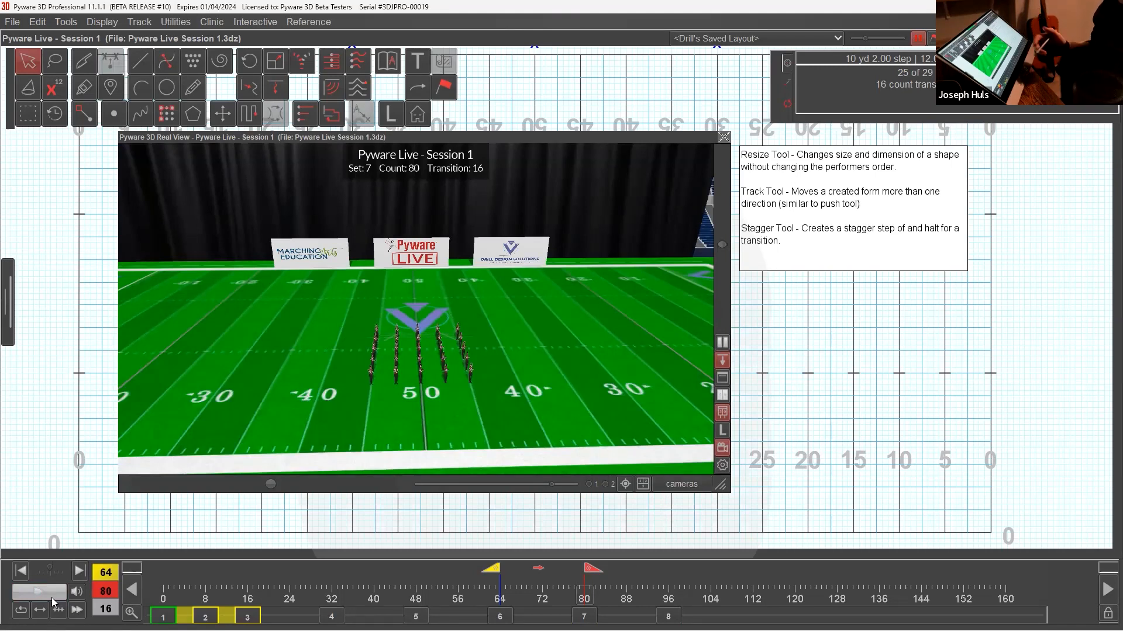
drag(501, 568, 539, 574)
click(584, 616)
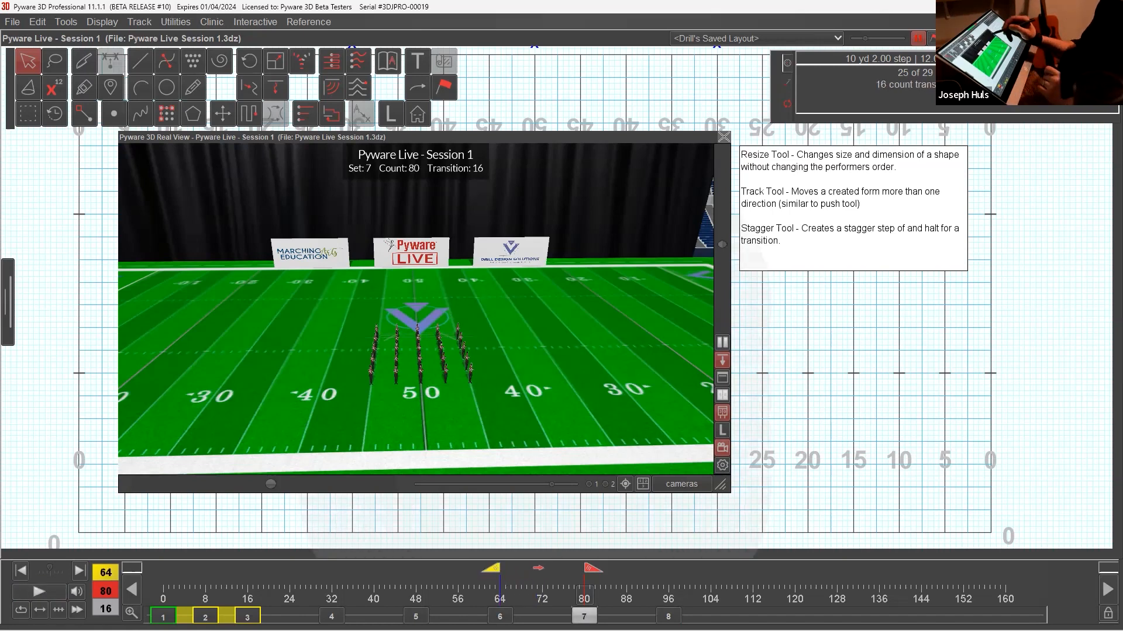
click(52, 594)
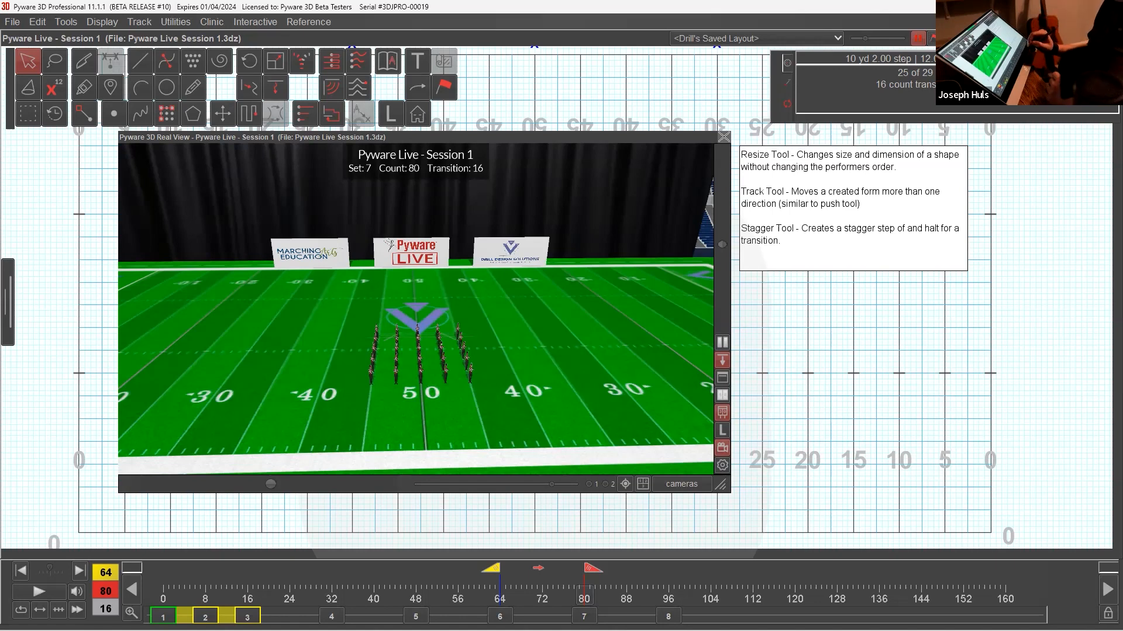
click(669, 616)
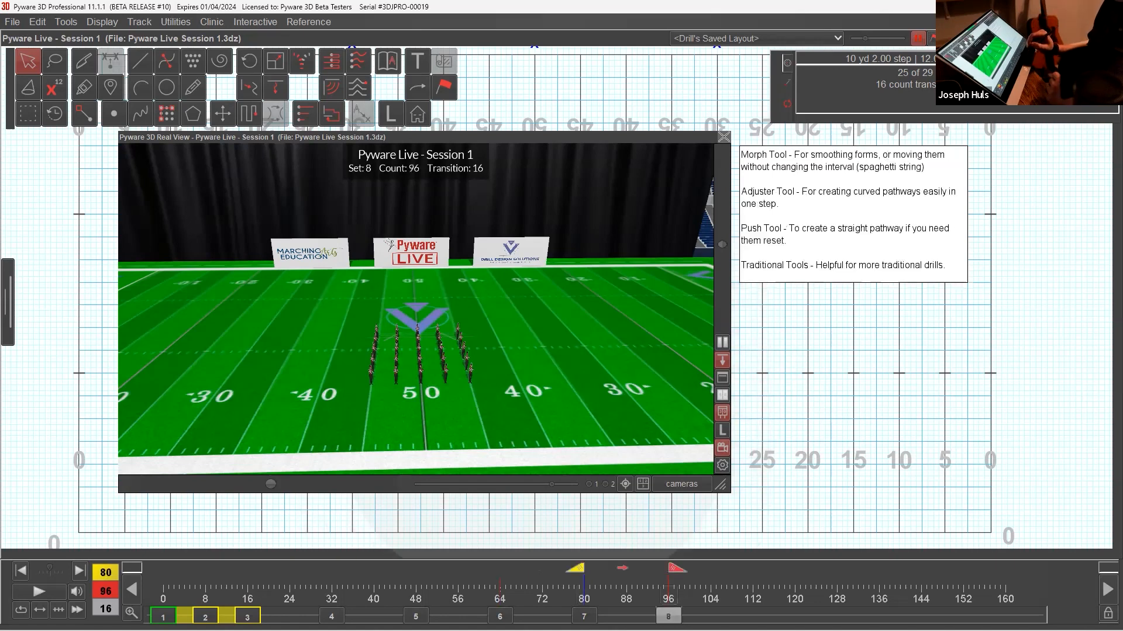
double_click(608, 140)
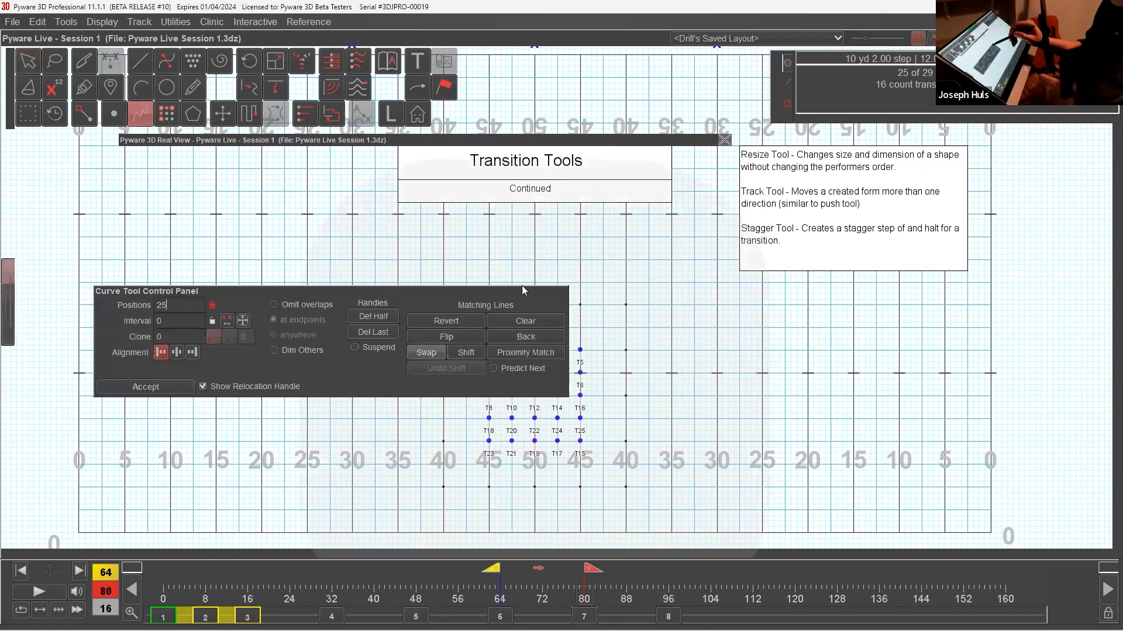
At count 80, reshape the 25 performers into an S curve from about the left 39- to the right 33-yard line, then go to set 8.
drag(522, 289, 447, 181)
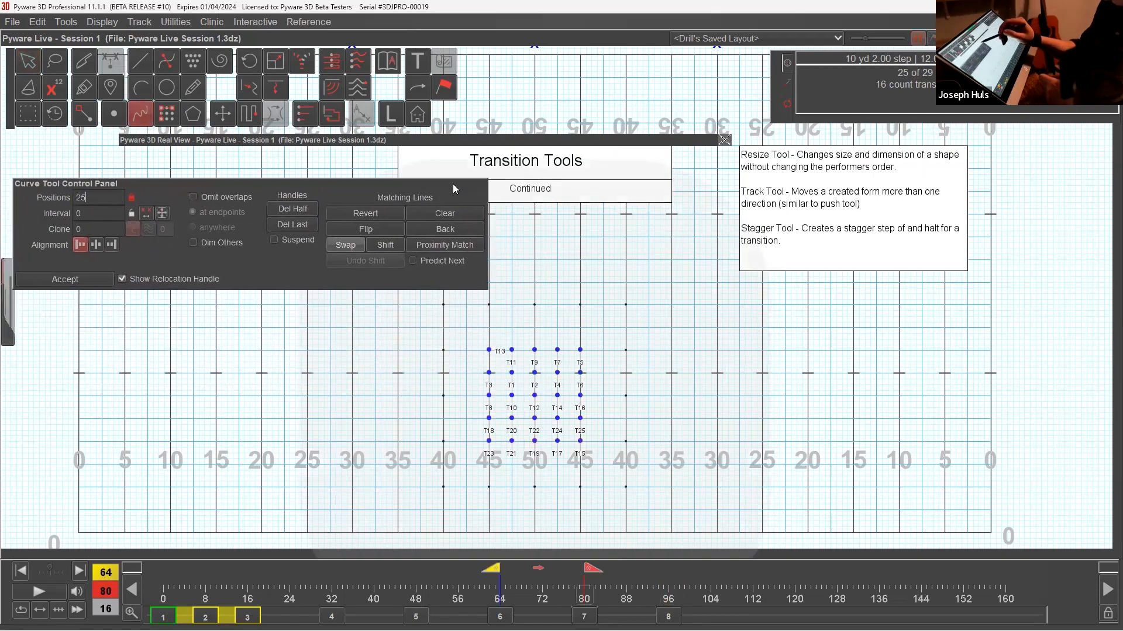
mouse_move(462, 350)
mouse_down()
mouse_move(626, 313)
mouse_move(681, 384)
mouse_move(688, 283)
mouse_up()
drag(574, 383, 558, 398)
click(103, 283)
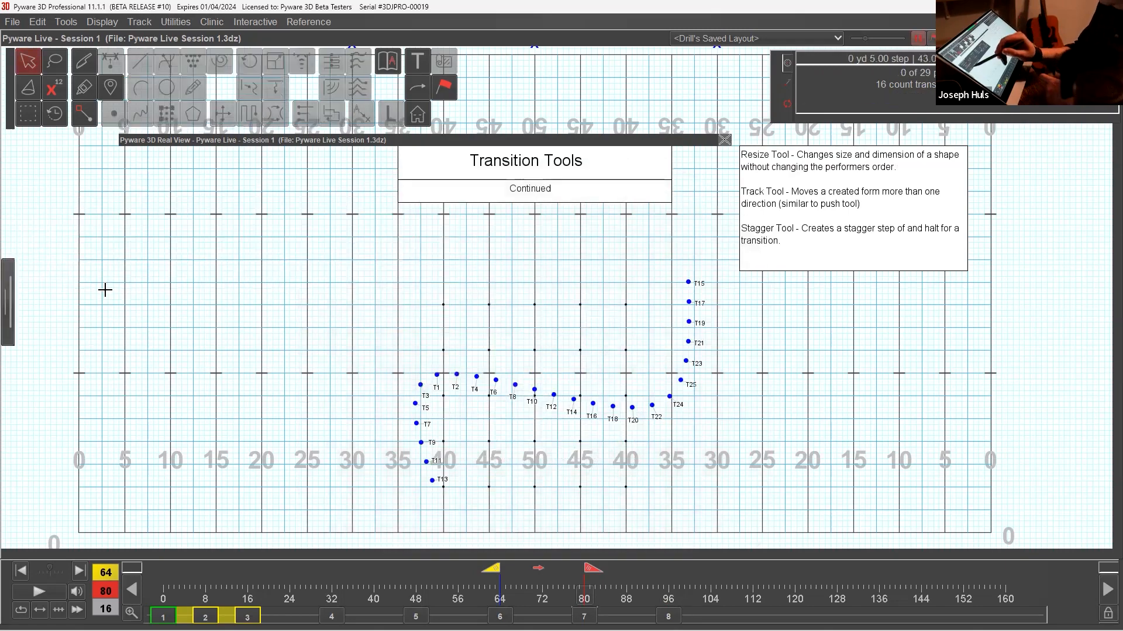
key(Page_Down)
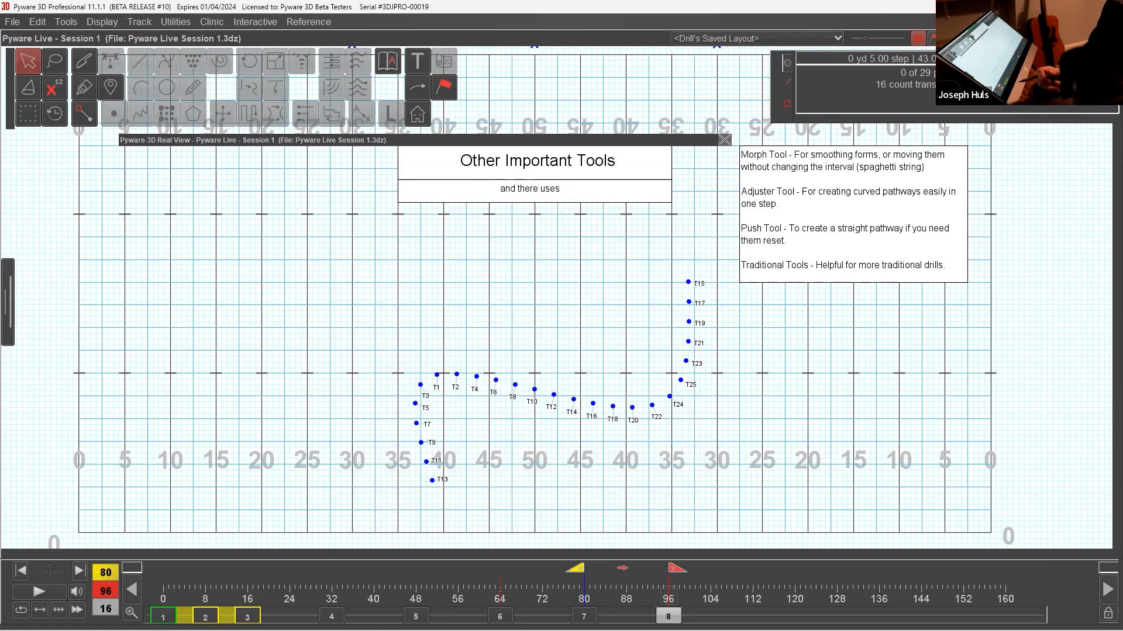
Select the S curve at count 96, start the Morph Tool with Curved Shape, and halve its handles twice.
double_click(627, 437)
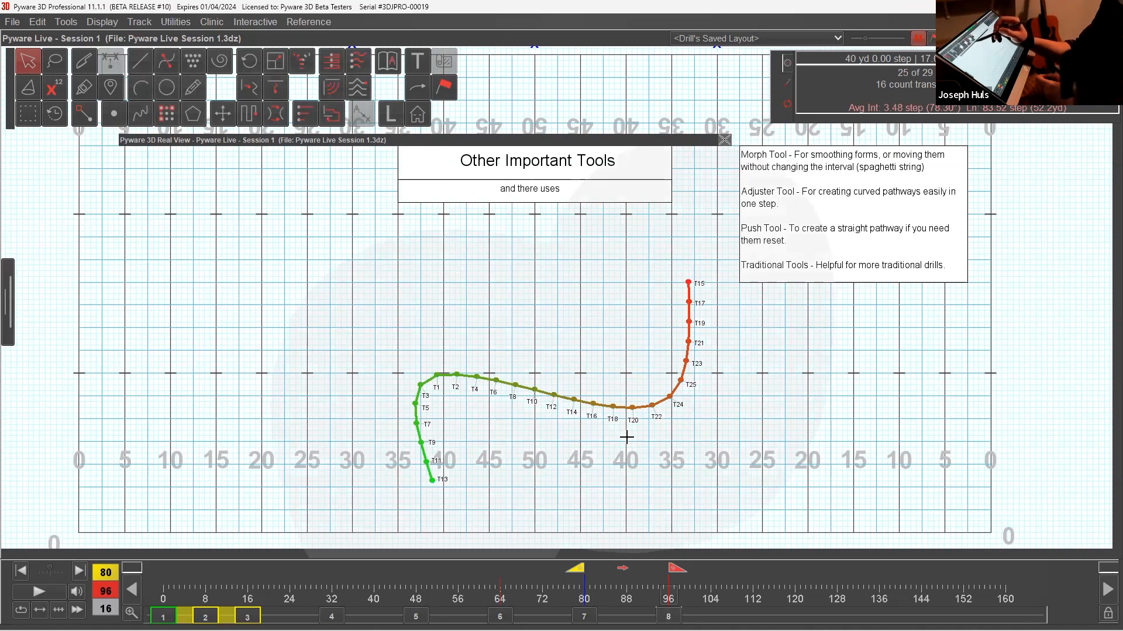
click(253, 89)
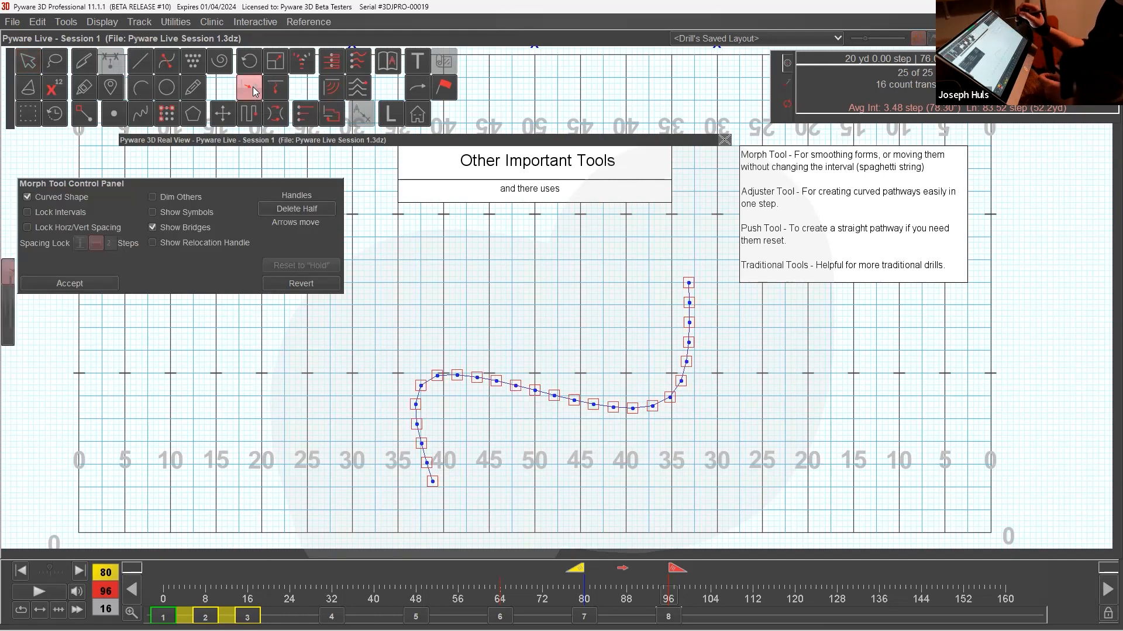
click(324, 211)
click(325, 215)
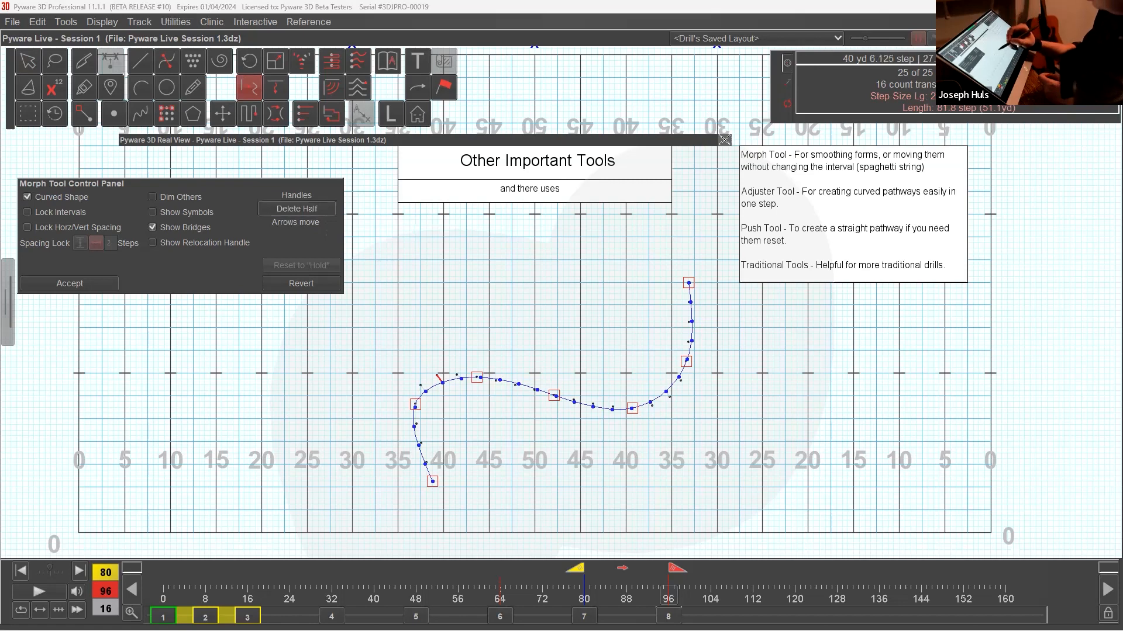
Smooth the S curve with the Morph handles, widening its bends to about the left 35- and right 30-yard lines, and accept it.
drag(478, 378, 483, 352)
drag(554, 396, 572, 384)
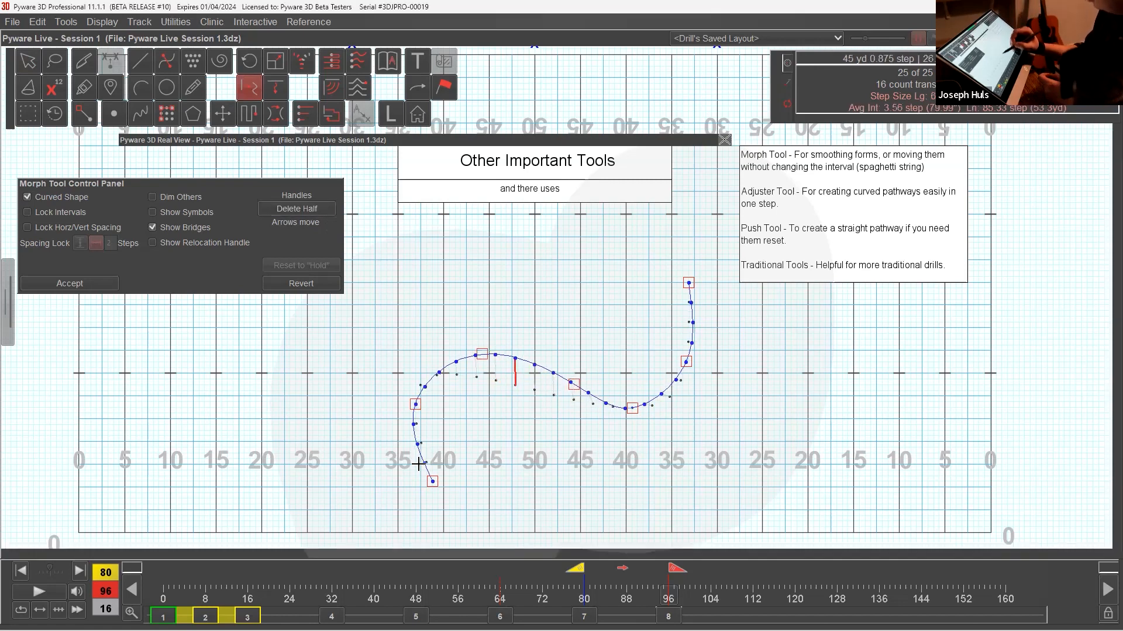
drag(417, 407, 403, 422)
drag(482, 354, 468, 355)
drag(577, 382, 578, 366)
drag(404, 423, 407, 408)
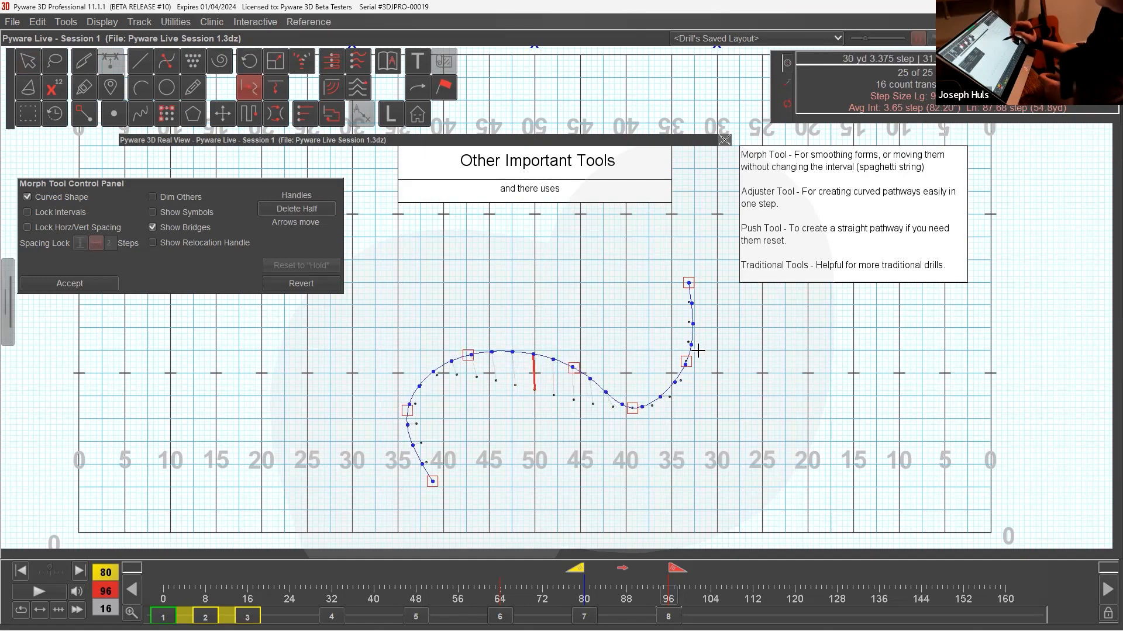
drag(687, 361, 714, 358)
drag(634, 407, 650, 395)
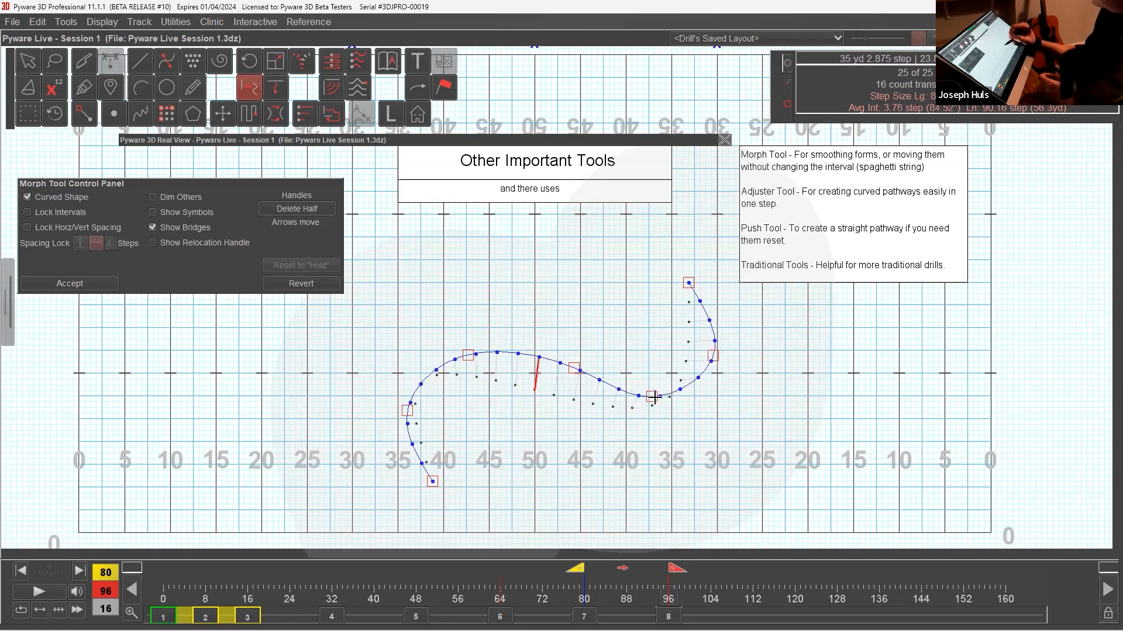
drag(573, 367, 563, 361)
drag(407, 411, 401, 413)
drag(433, 482, 444, 488)
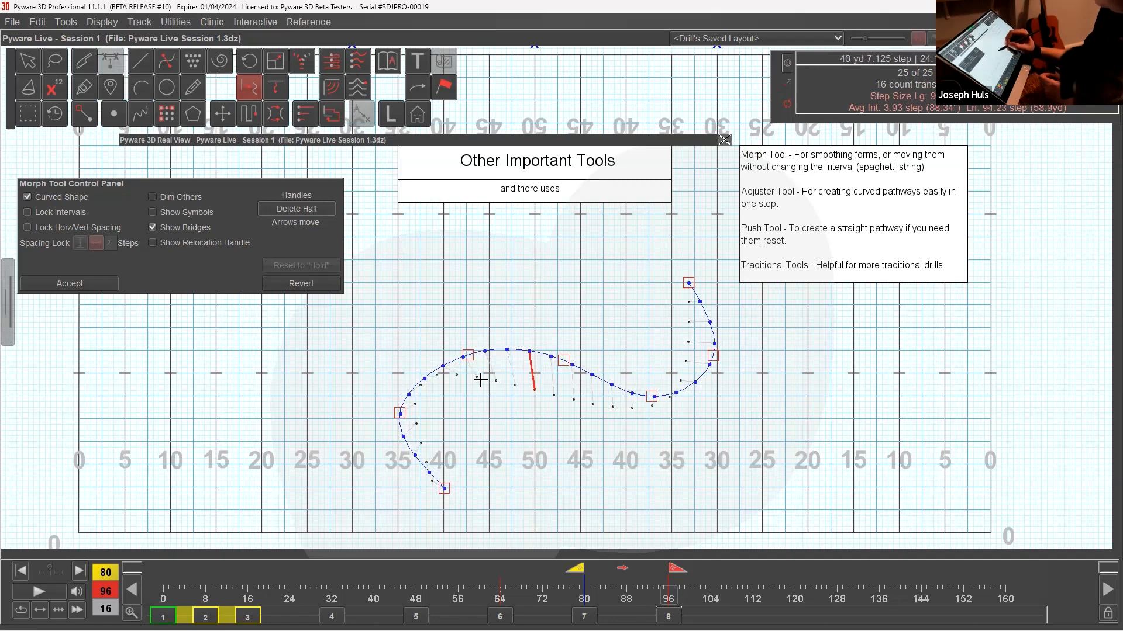
drag(467, 355, 454, 354)
drag(400, 413, 400, 428)
drag(457, 356, 441, 361)
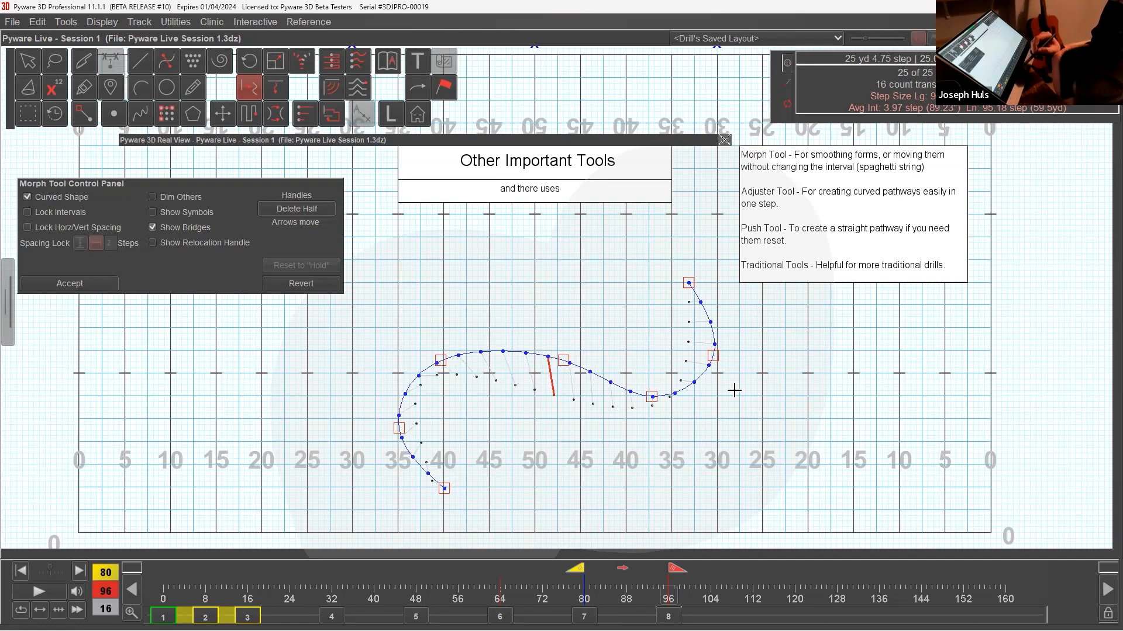
click(103, 285)
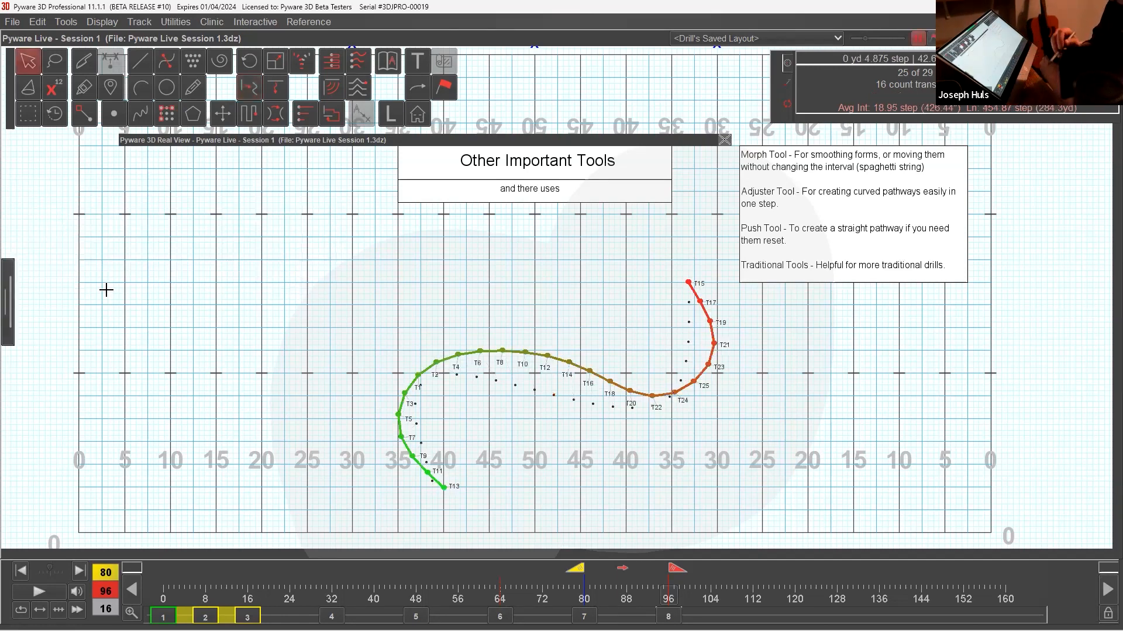
Delete the morphed curve's transition between counts 80 and 96, keeping the performers.
click(41, 23)
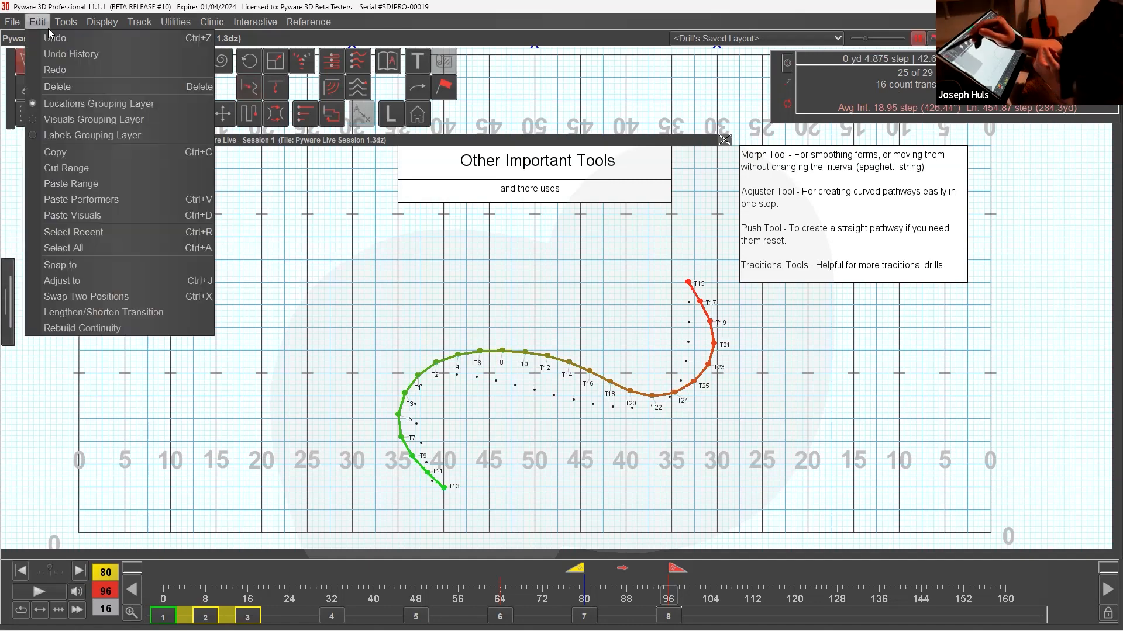
click(80, 88)
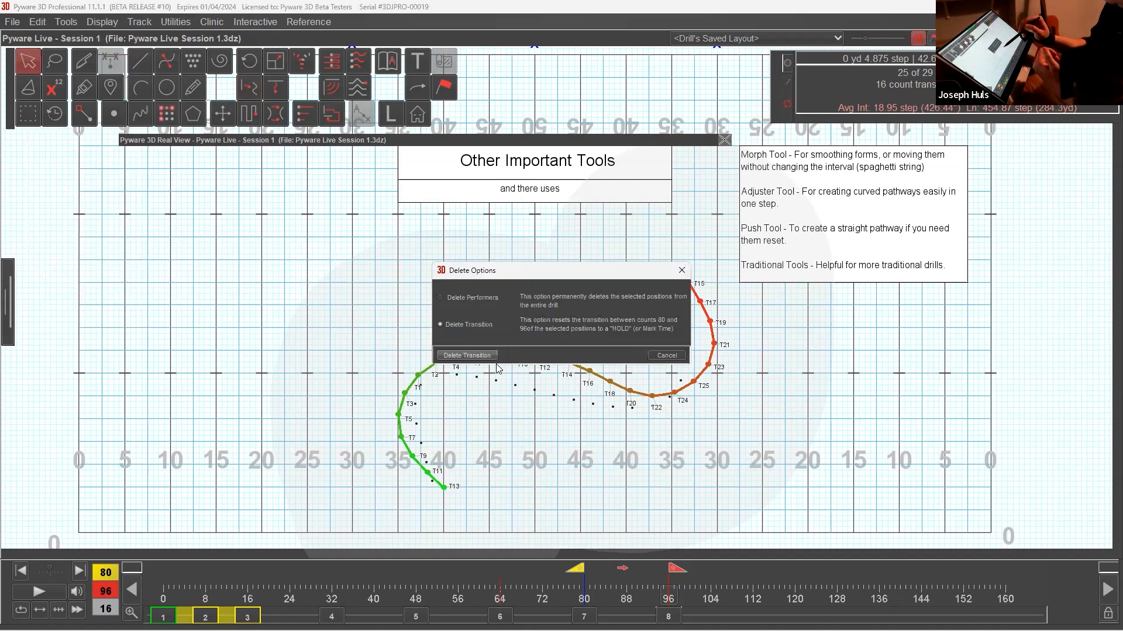
click(494, 361)
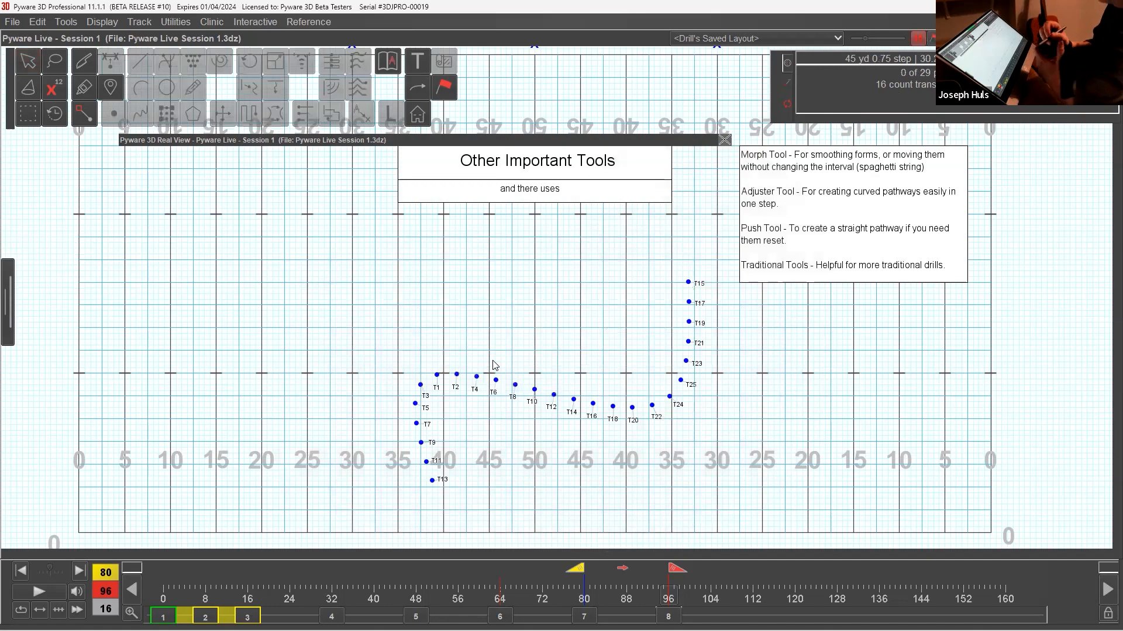
Start the Morph Tool on the S curve with Curved Shape and Lock Intervals enabled, and try pulling its T15 end inward.
click(31, 60)
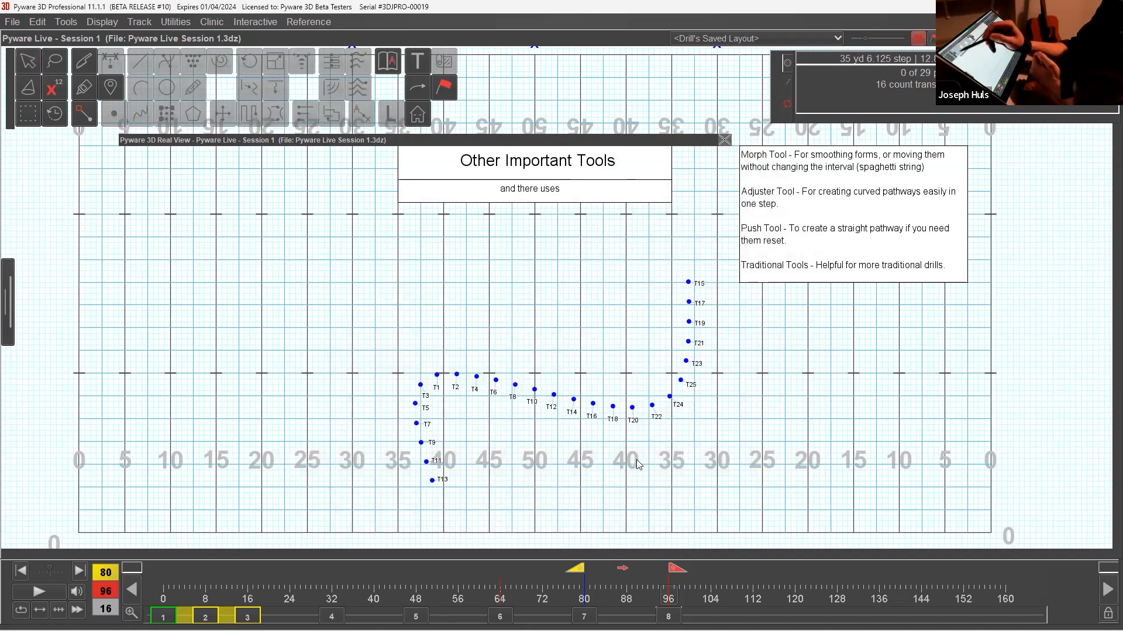
click(27, 67)
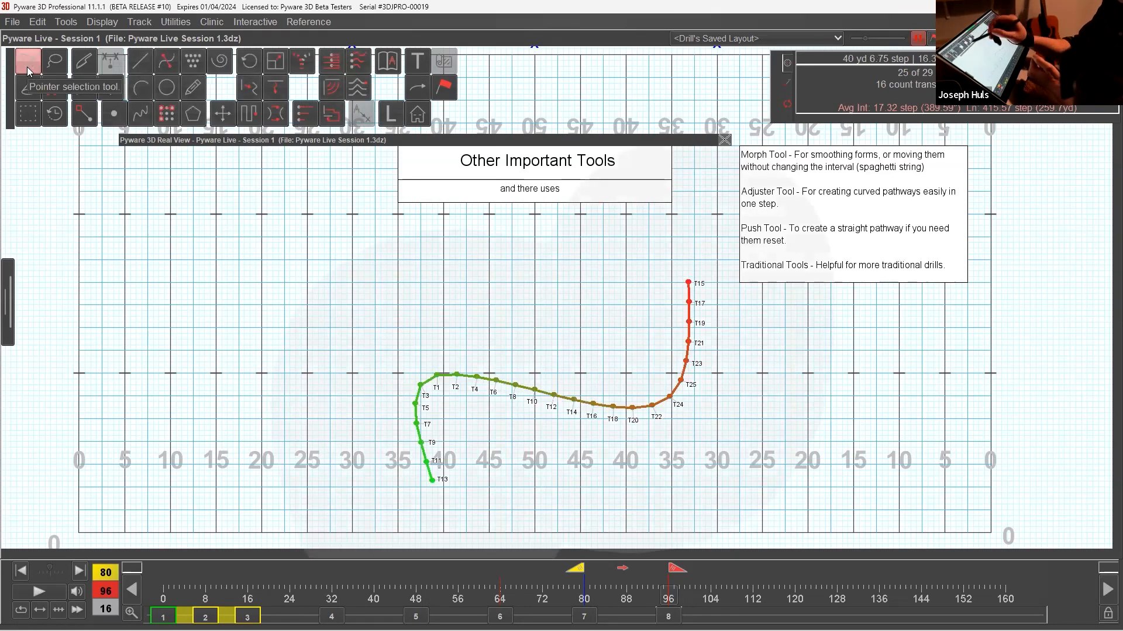
click(258, 91)
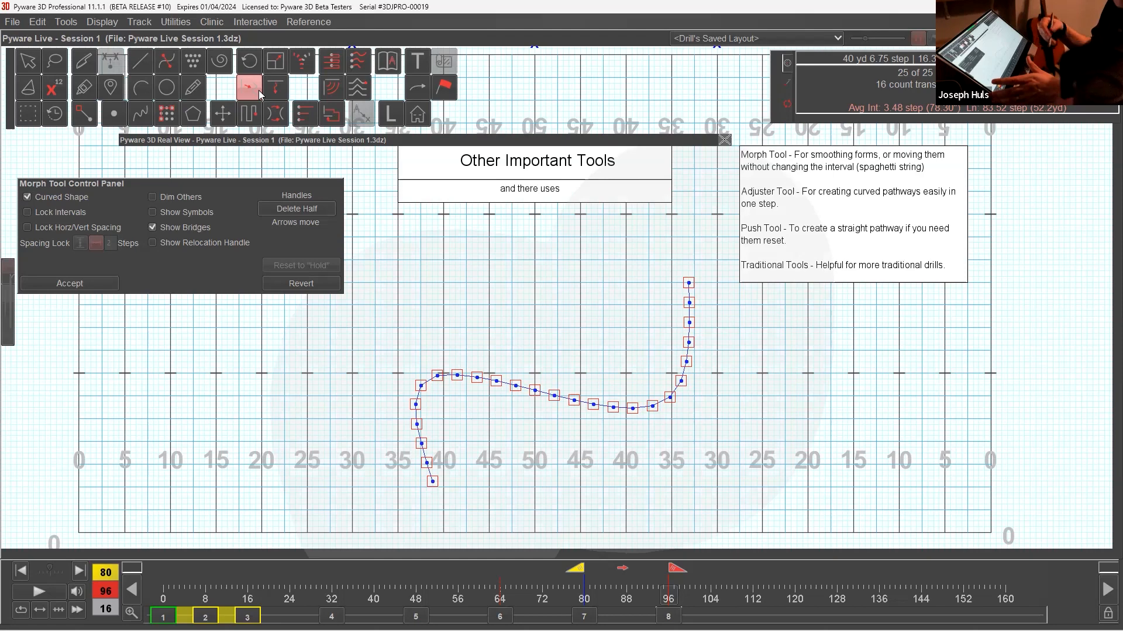
click(76, 217)
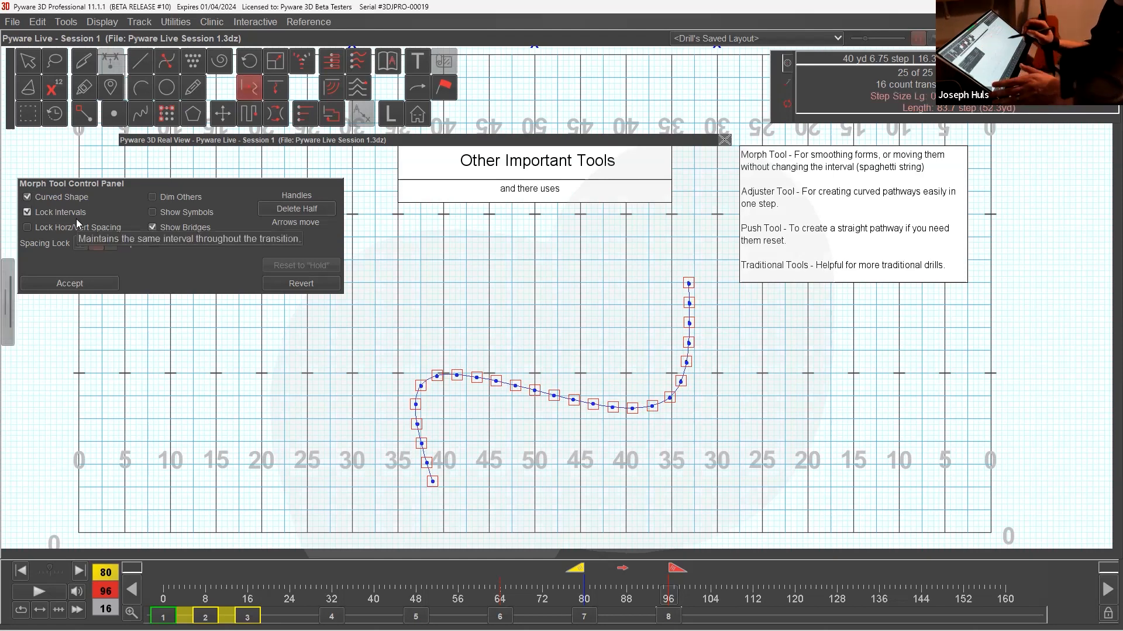
drag(688, 283, 630, 236)
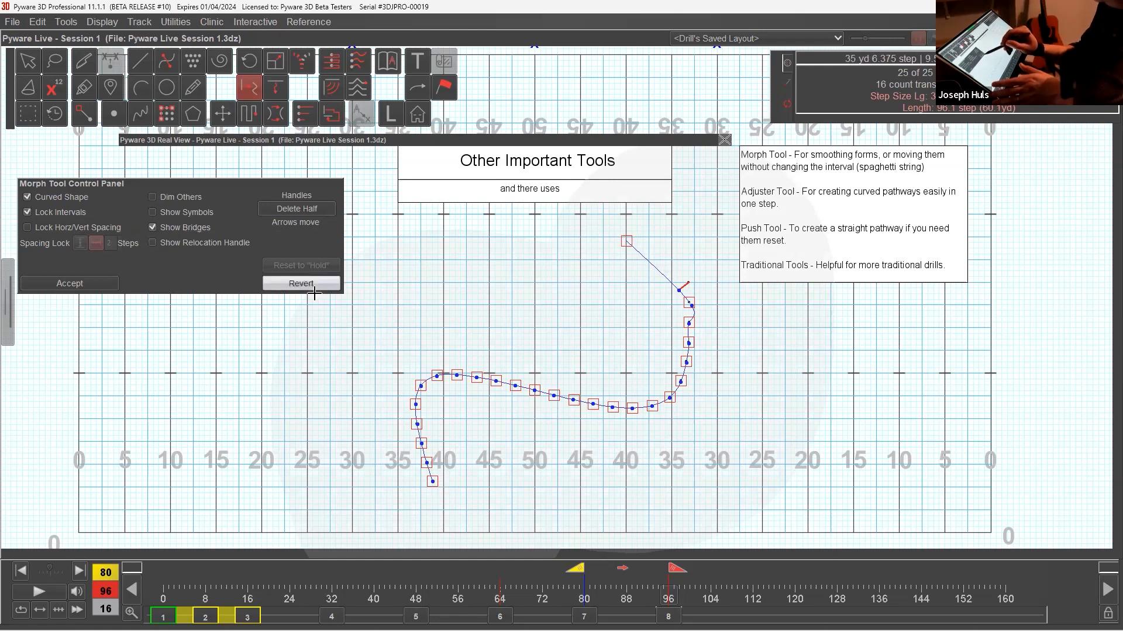
click(320, 266)
Pull the curve's T13 end inward to about the left 47-yard line near the front sideline, and halve the Morph handles.
drag(432, 481, 558, 506)
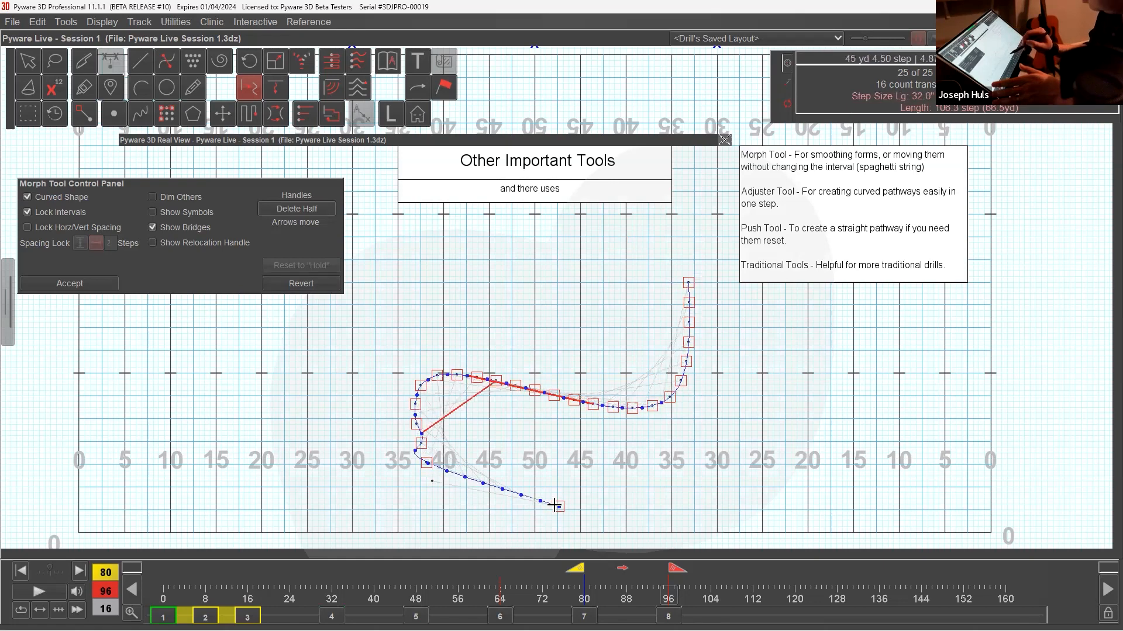
drag(428, 463, 473, 496)
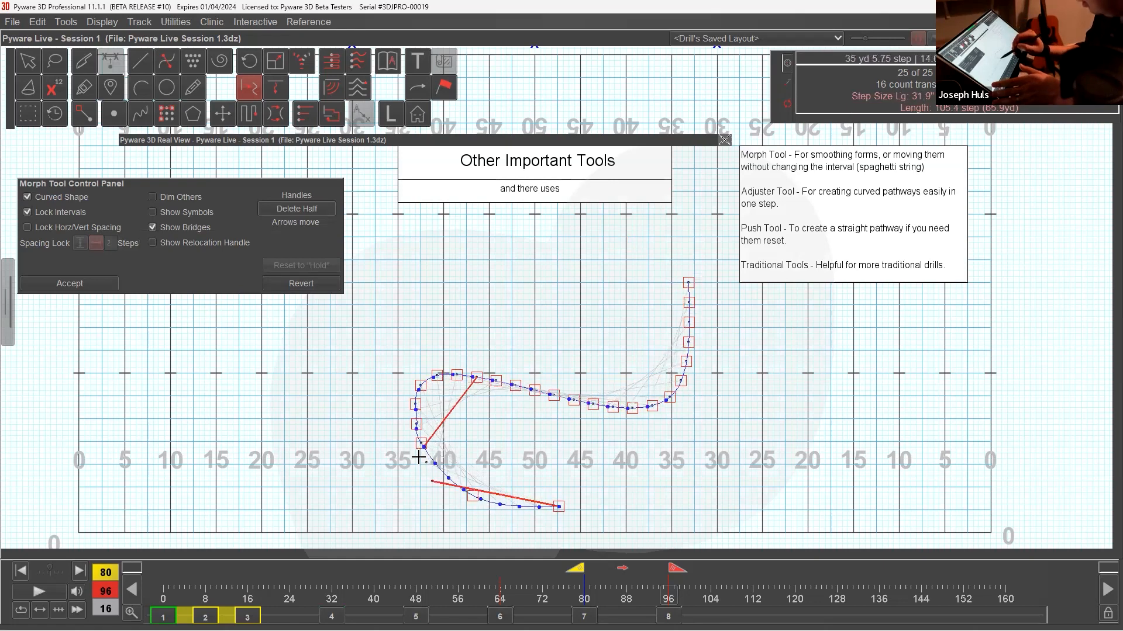
drag(558, 506, 507, 511)
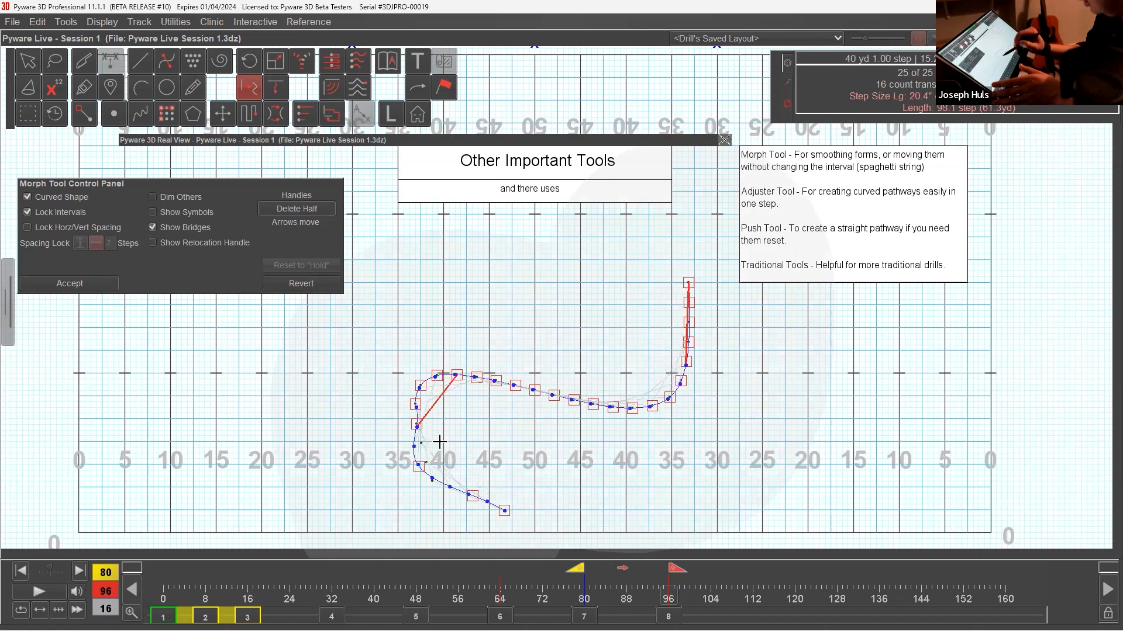
click(326, 209)
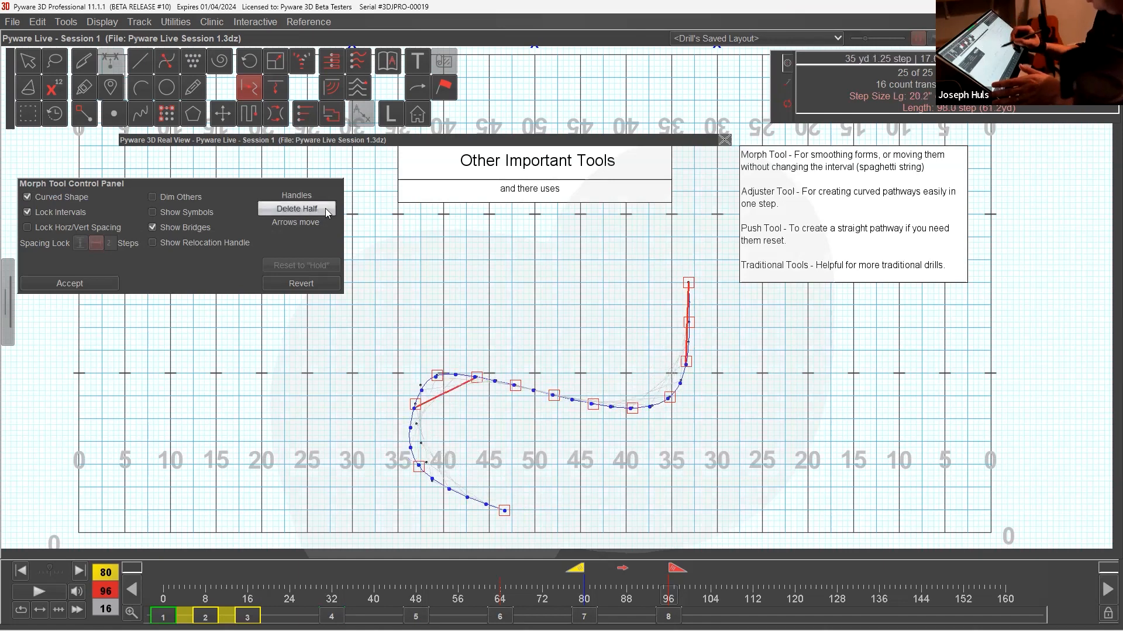
Round the curve's bends to about the left 36- and right 33-yard lines with the Morph handles, and accept the shape.
drag(416, 404, 404, 426)
drag(439, 375, 482, 372)
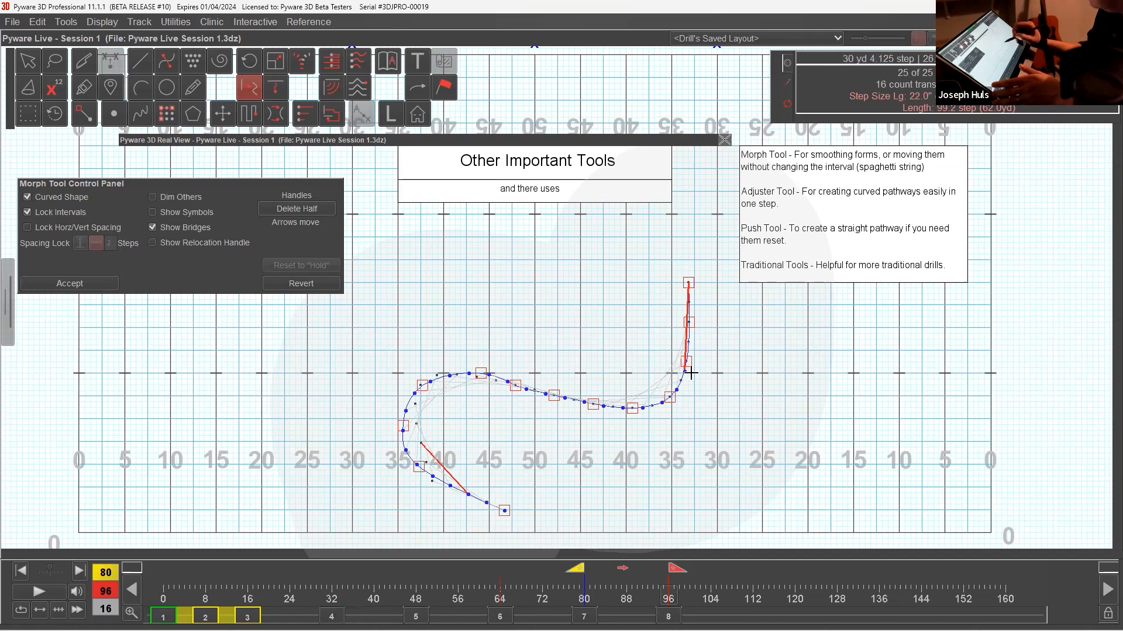
drag(689, 371, 692, 367)
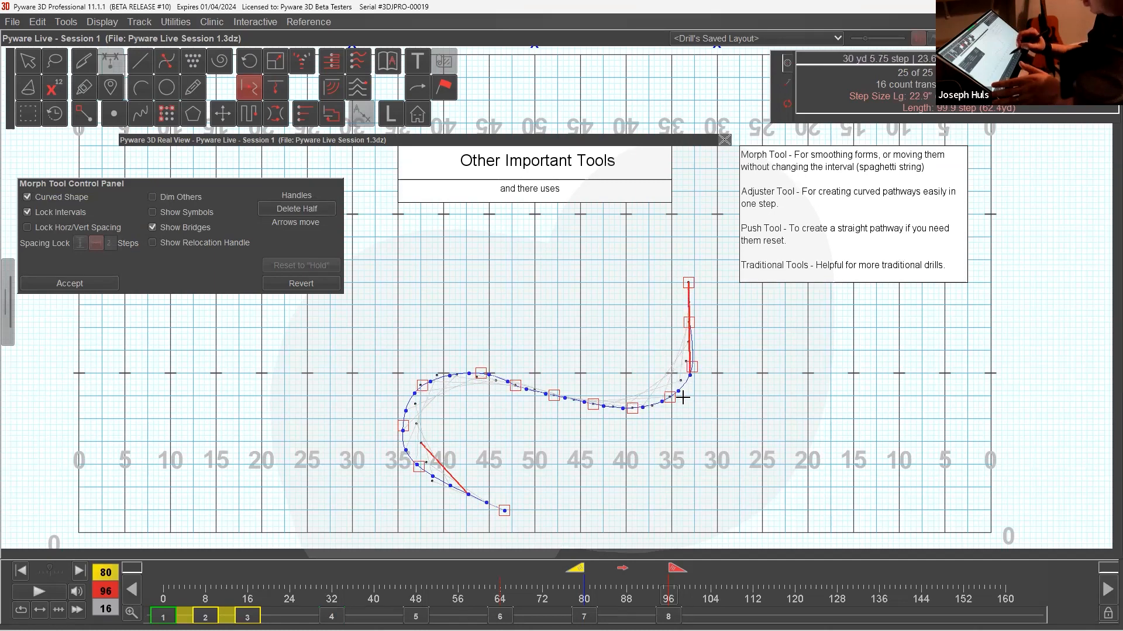
drag(515, 386, 687, 402)
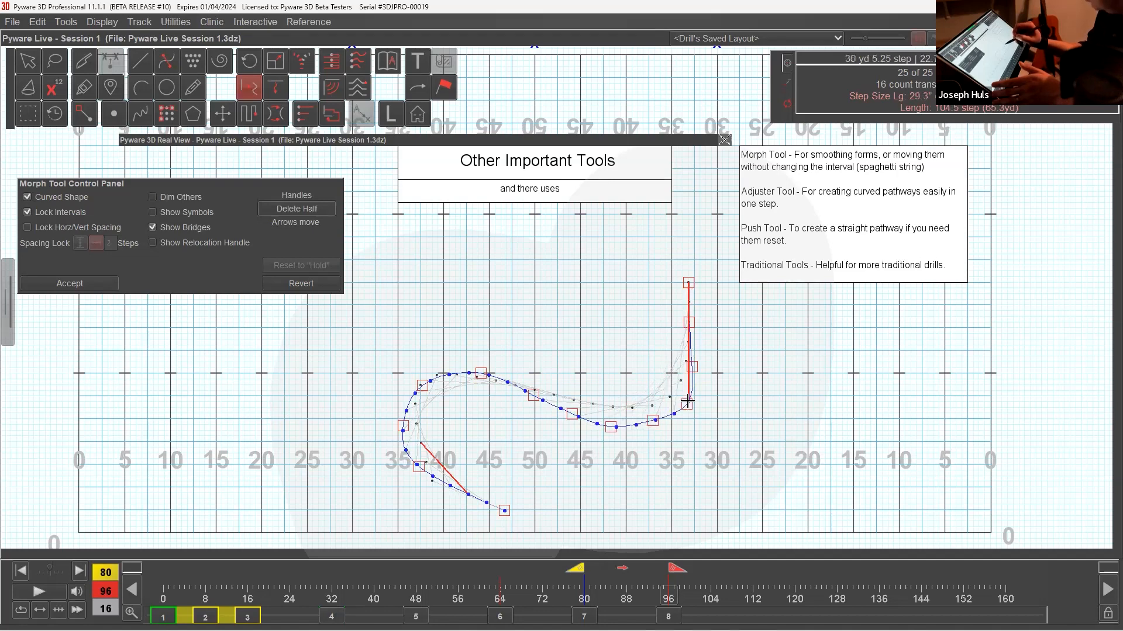
drag(610, 426, 617, 419)
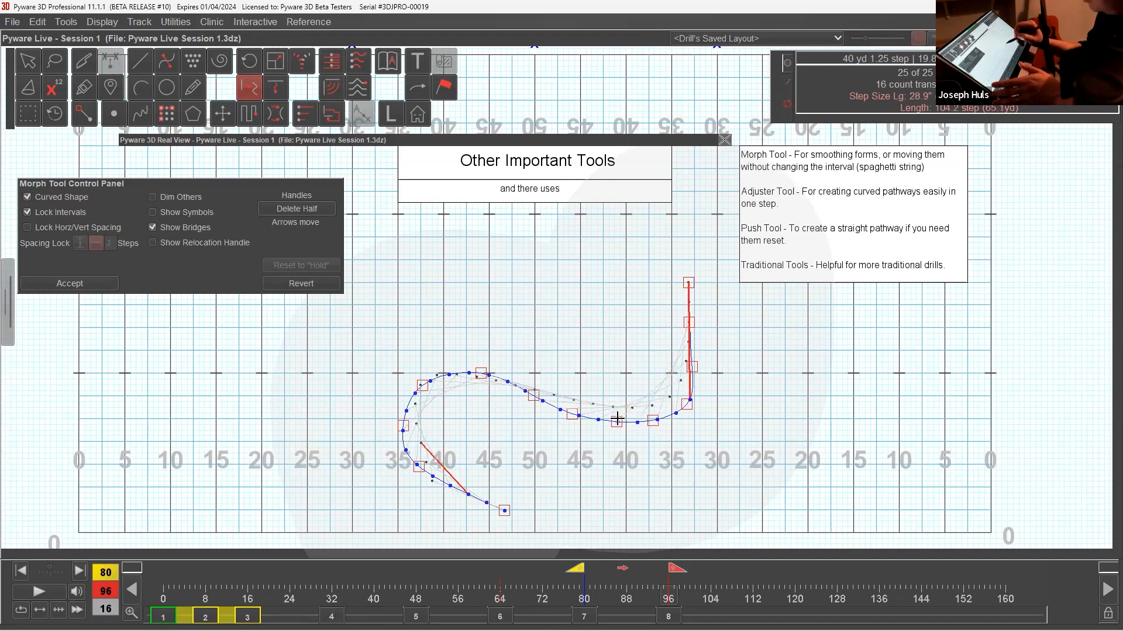
drag(419, 468, 440, 486)
drag(408, 435, 405, 443)
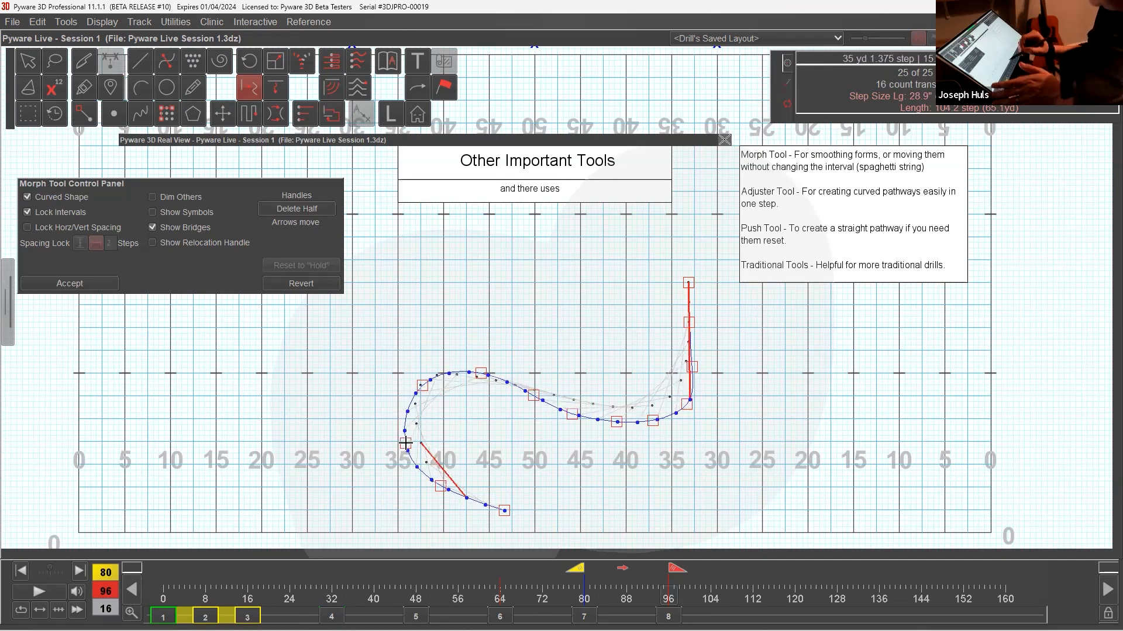
click(101, 284)
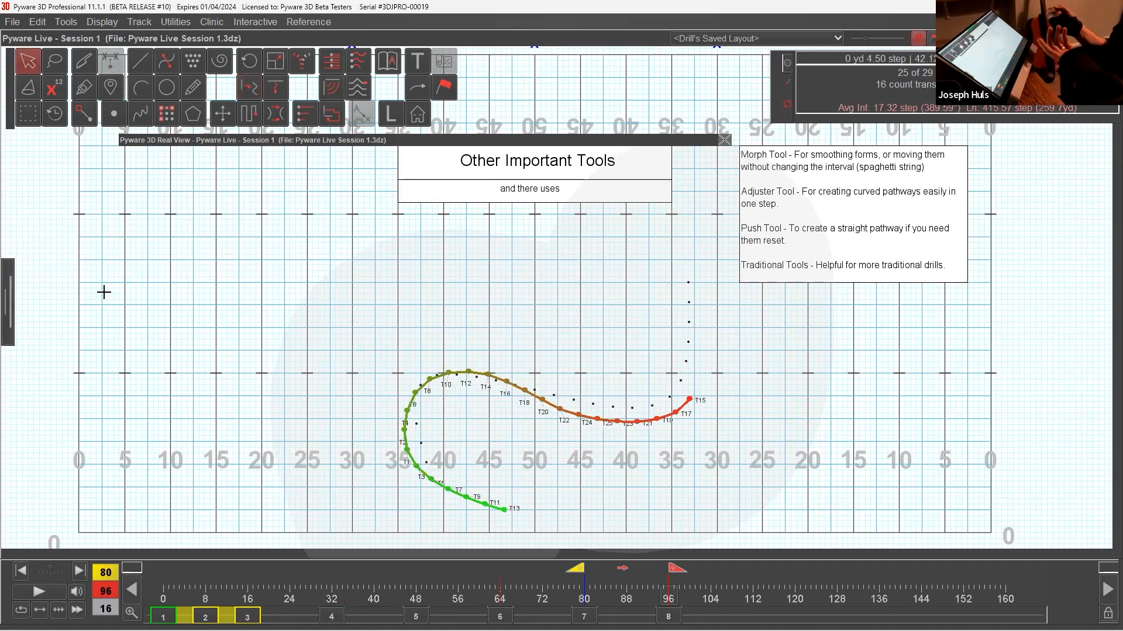
Play the interval-locked morph back, and delete its transition between counts 80 and 96 while keeping the performers.
click(55, 593)
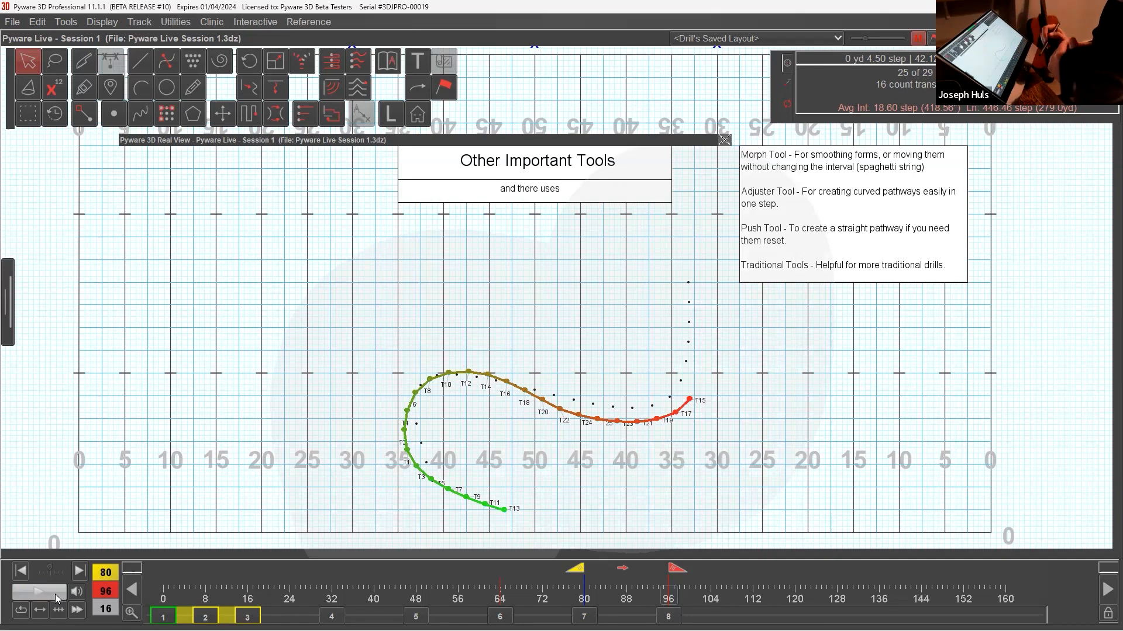
click(37, 22)
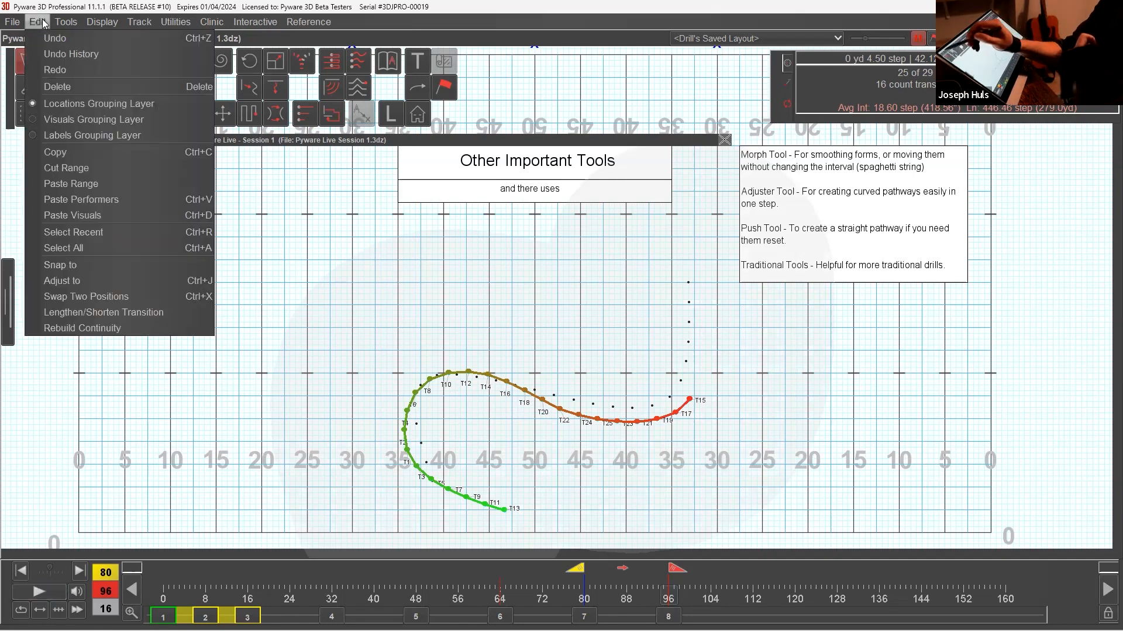
click(75, 86)
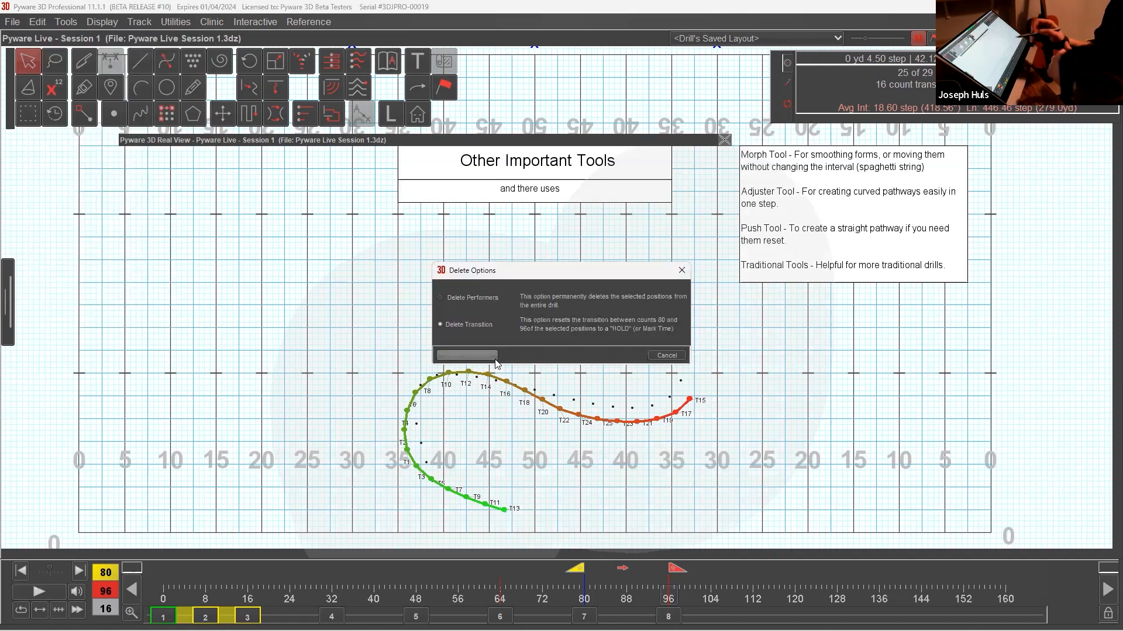
click(495, 358)
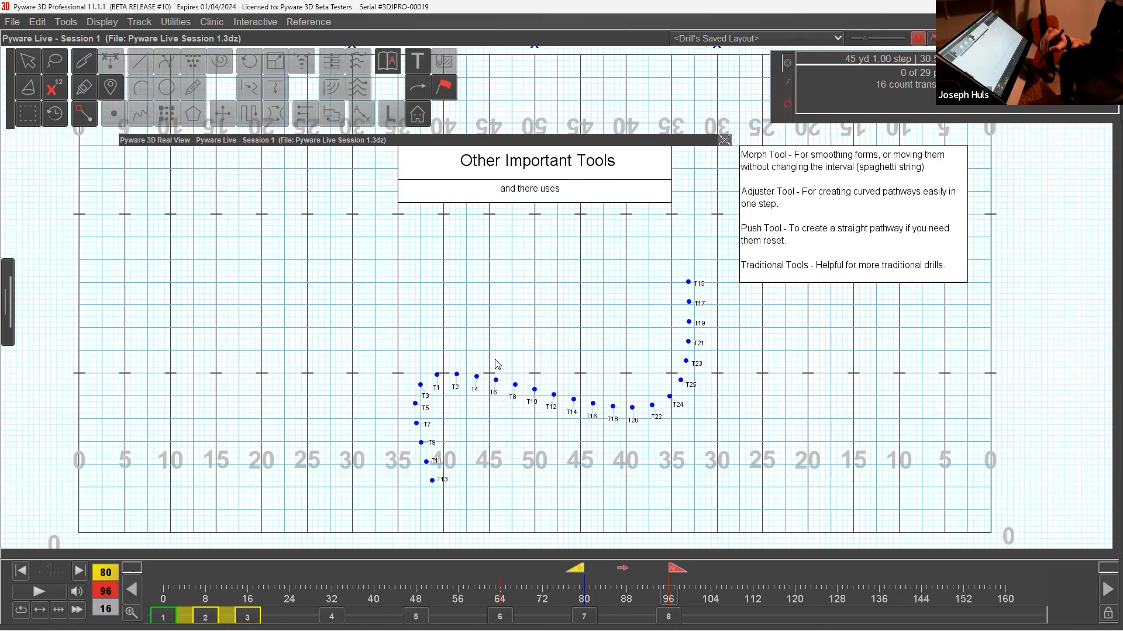
Try moving performer T16 with the Adjuster Tool while the whole S curve is selected, and clear the selection.
click(33, 64)
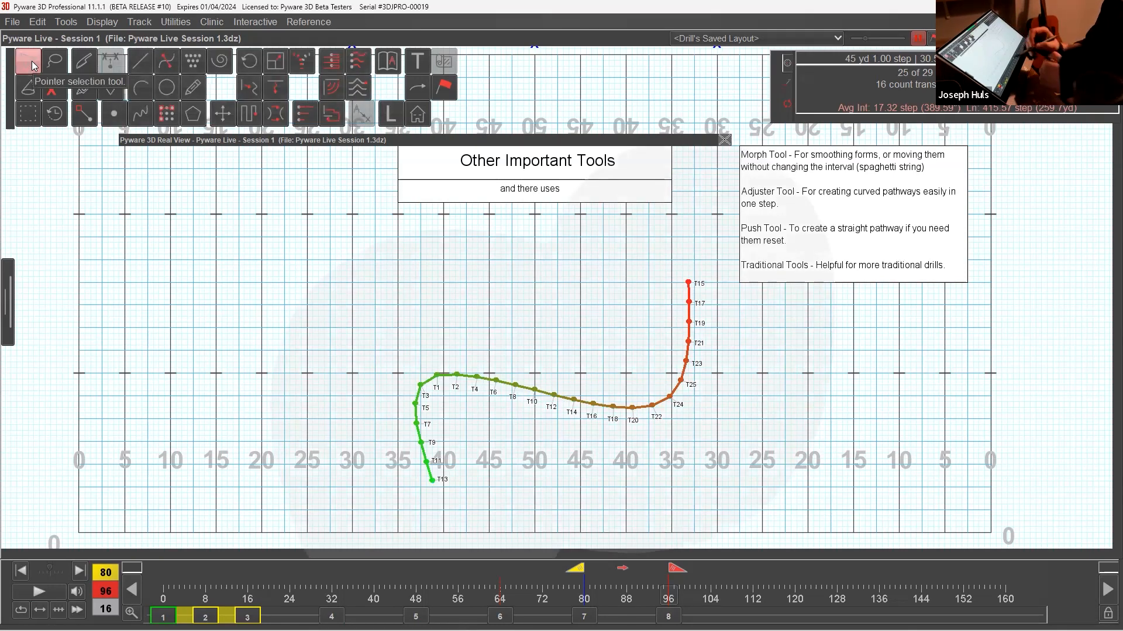
click(86, 116)
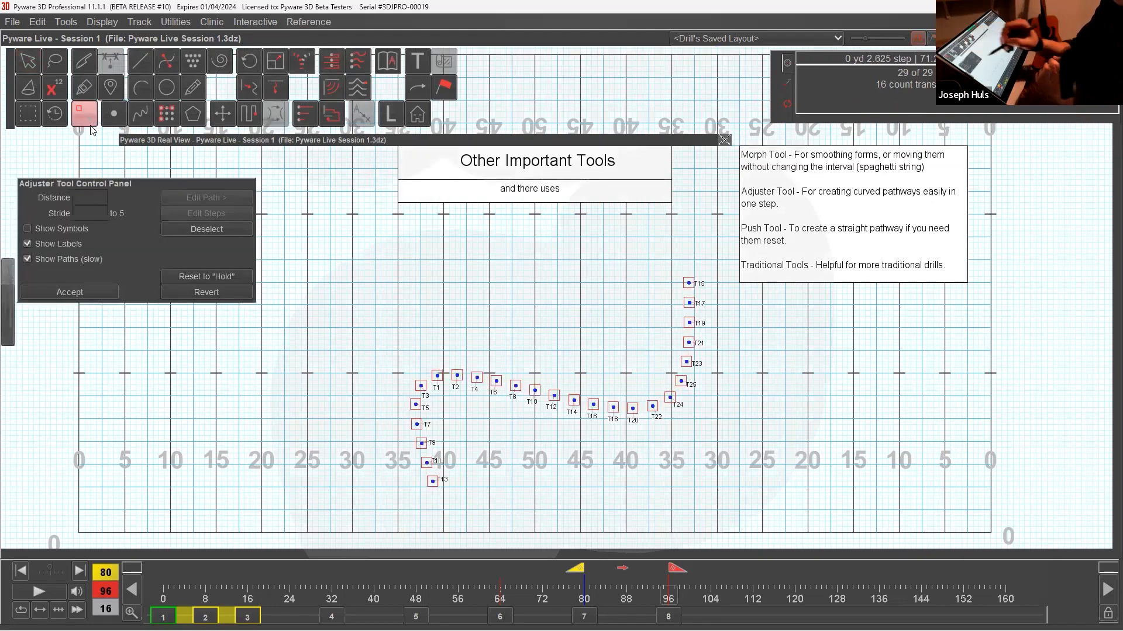
drag(221, 184, 360, 225)
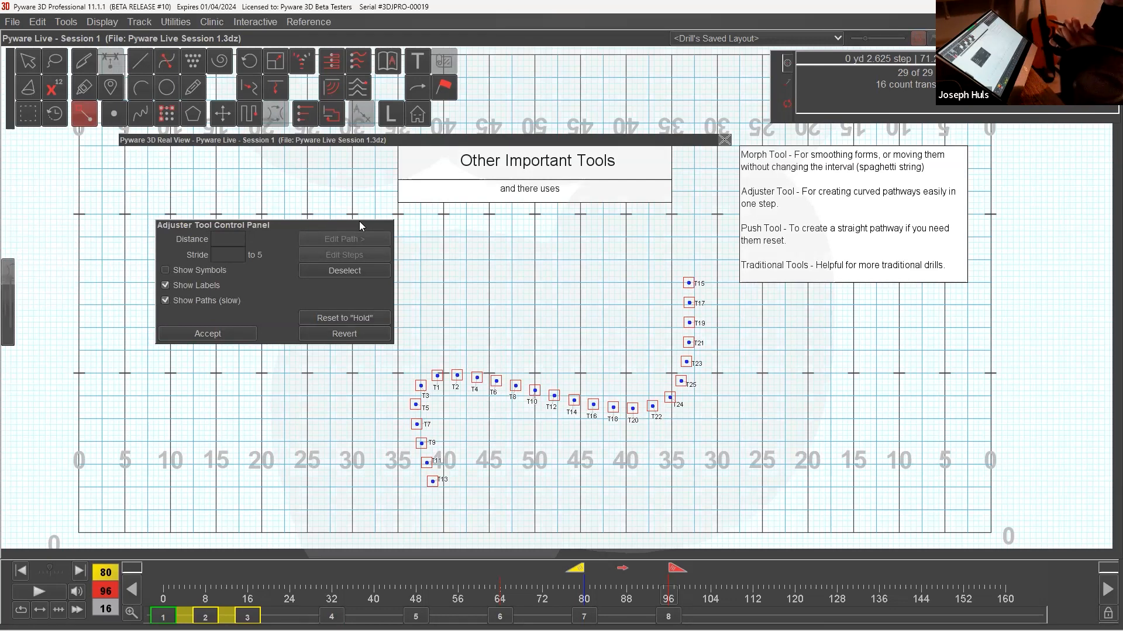
mouse_move(594, 403)
mouse_down()
mouse_move(588, 461)
mouse_move(601, 394)
mouse_up()
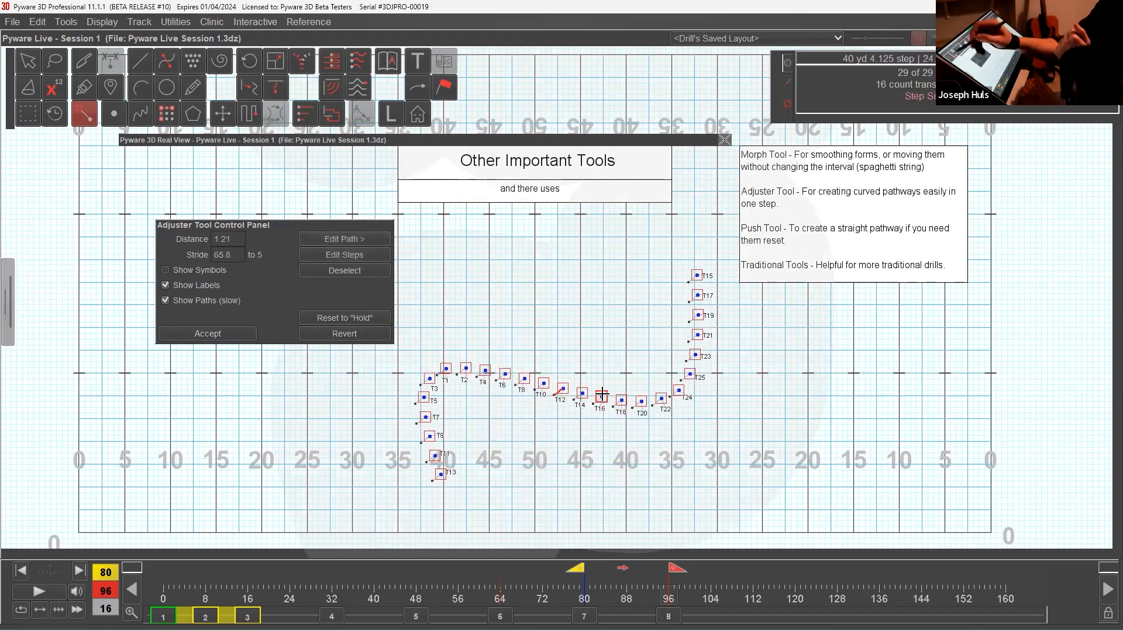
click(45, 66)
click(24, 63)
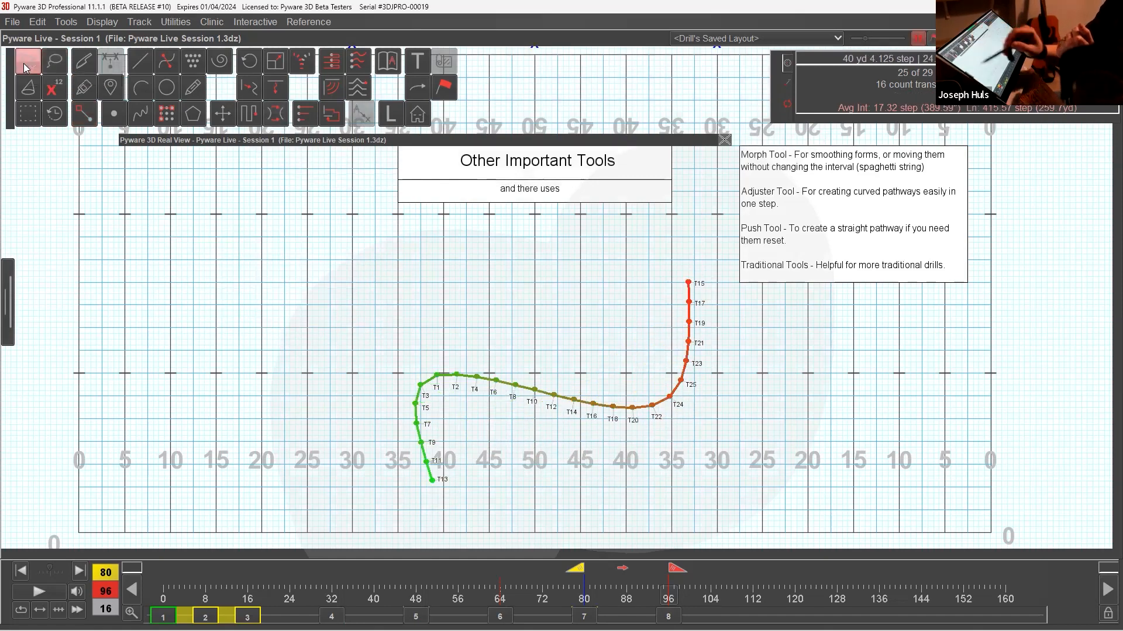
click(287, 405)
With the Adjuster Tool, move T12 forward to the right 45-yard line along a curved path bowed to the 50-yard line.
click(84, 114)
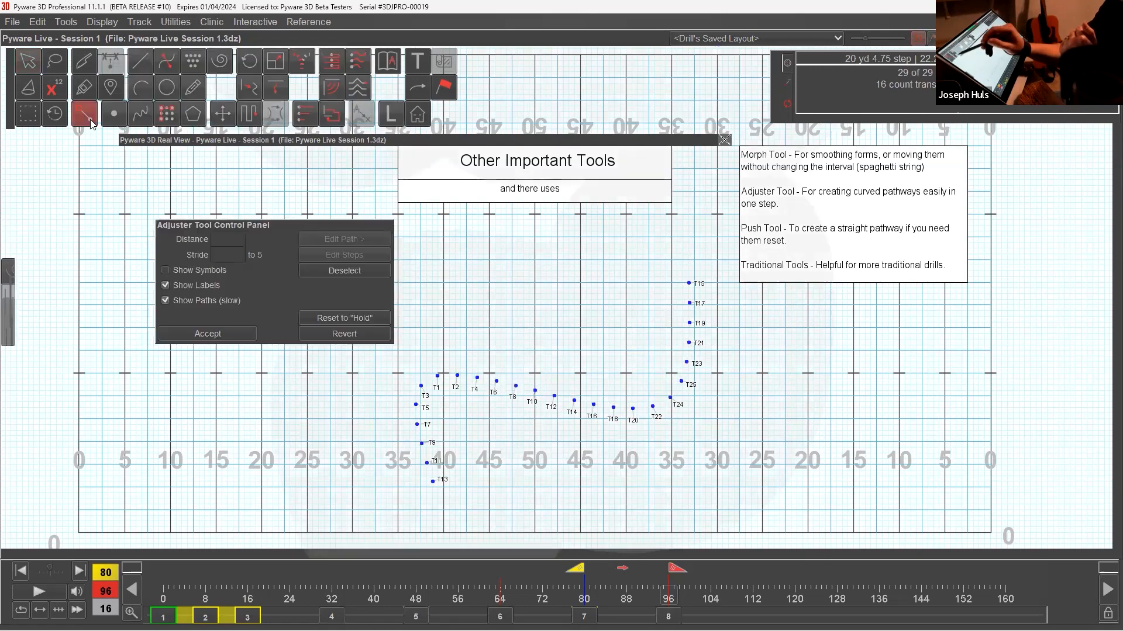
drag(557, 397, 579, 488)
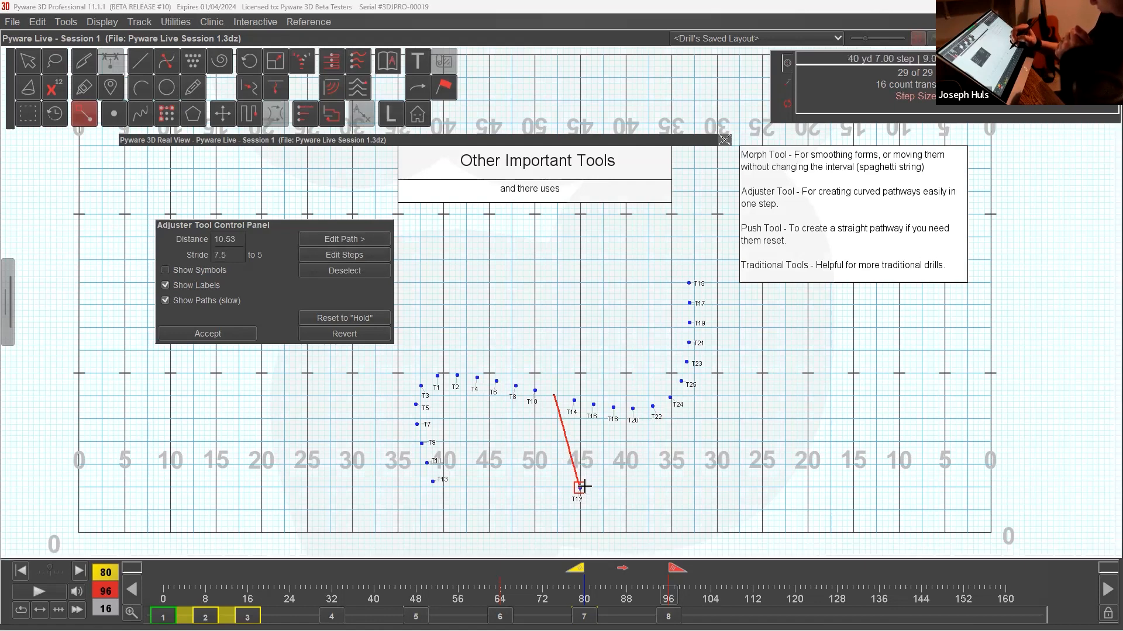
click(388, 240)
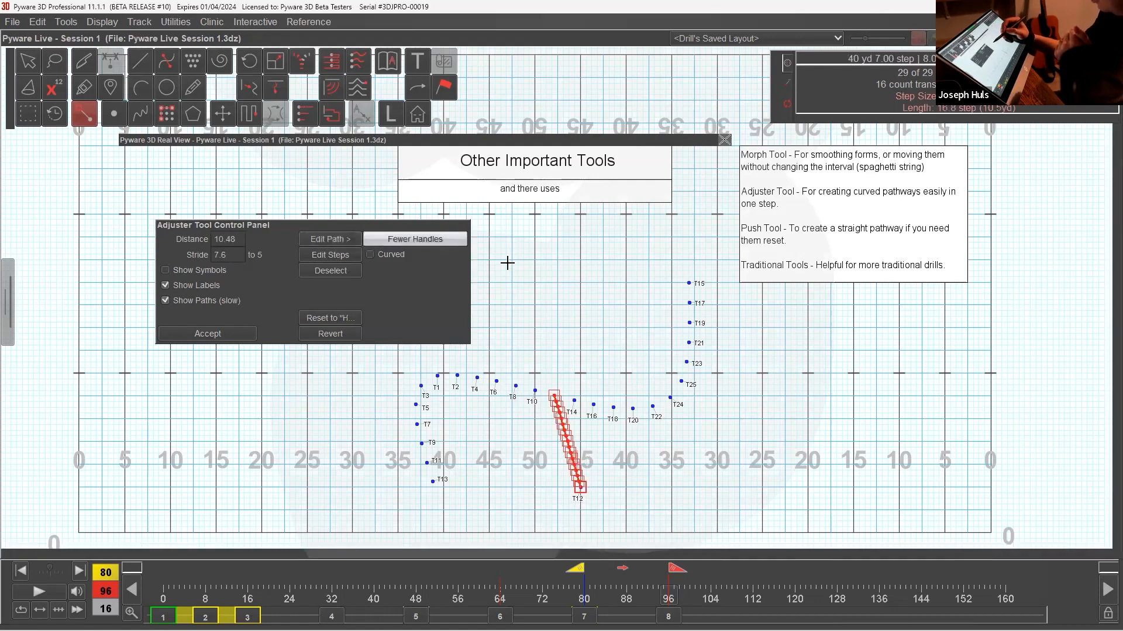
click(452, 239)
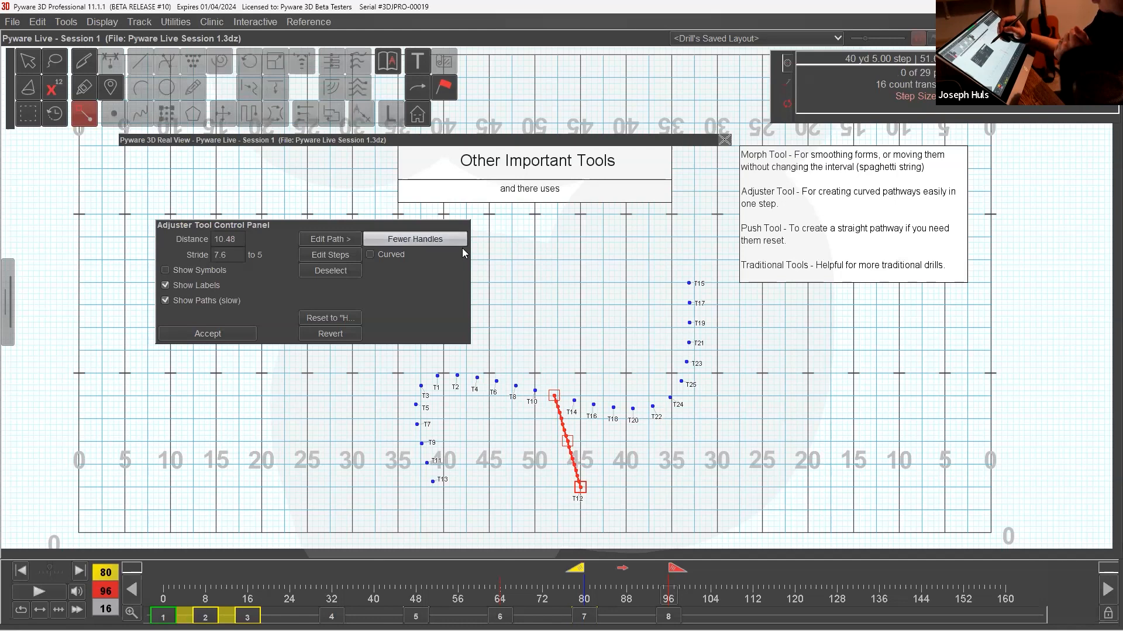
drag(568, 441, 537, 452)
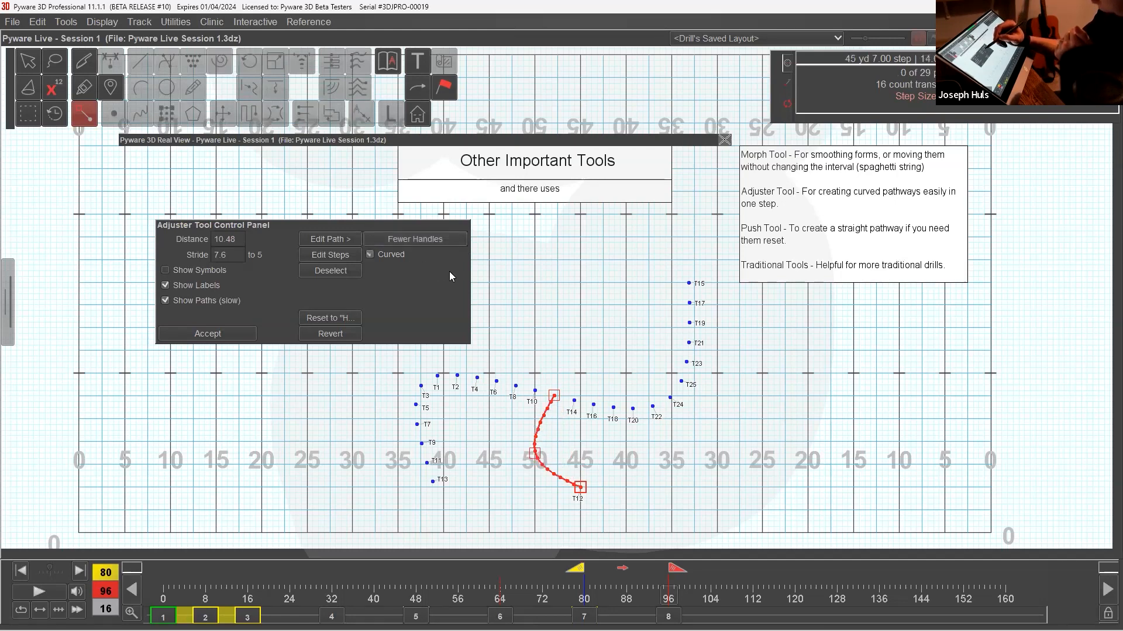
click(350, 254)
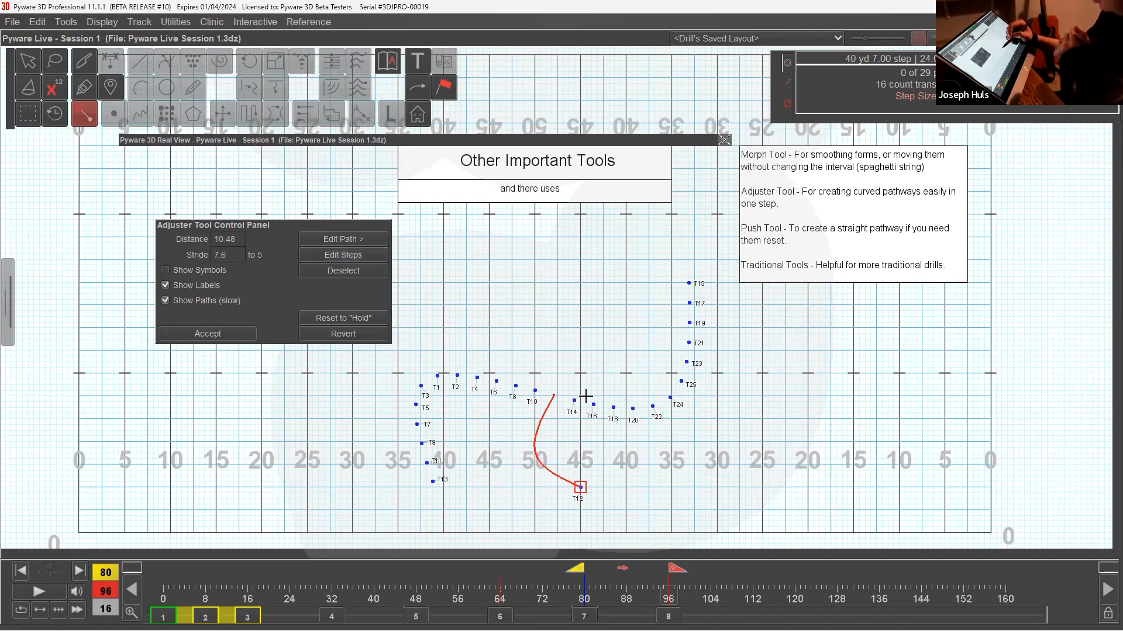
Move T14 back to the right 45-yard line, with a curved path bowed out to about the right 43-yard line.
drag(579, 330, 581, 325)
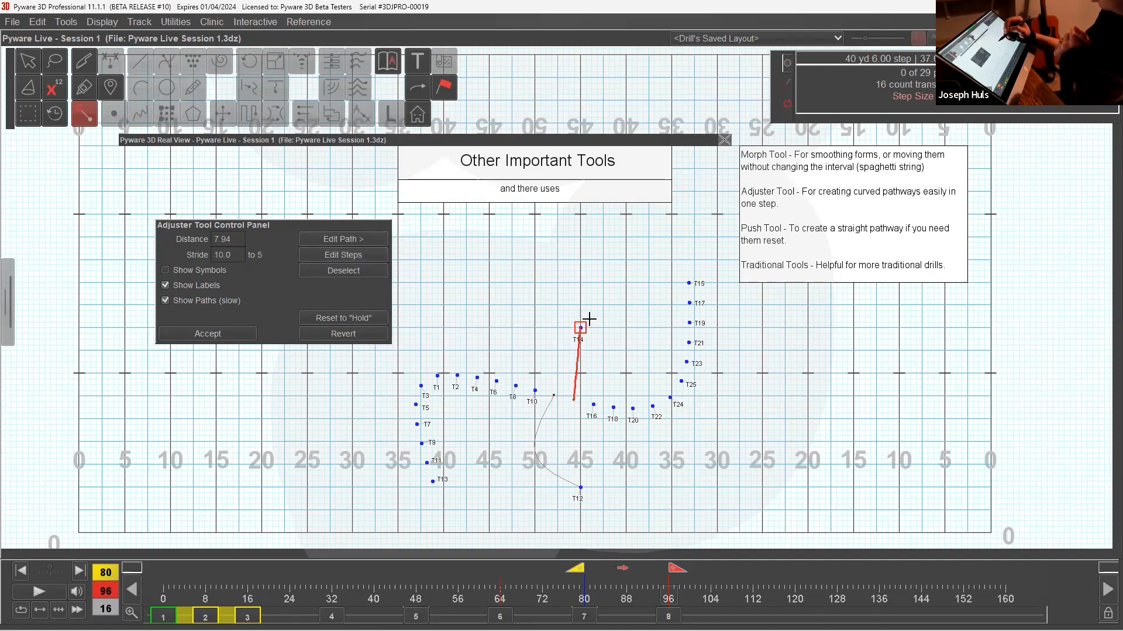
click(365, 239)
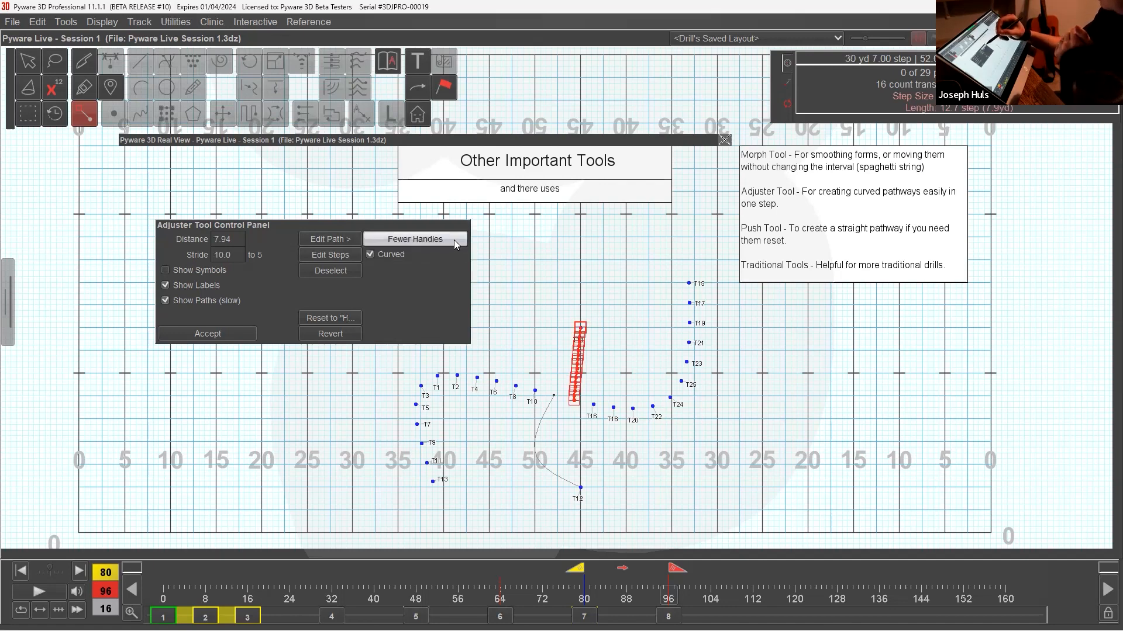
click(428, 242)
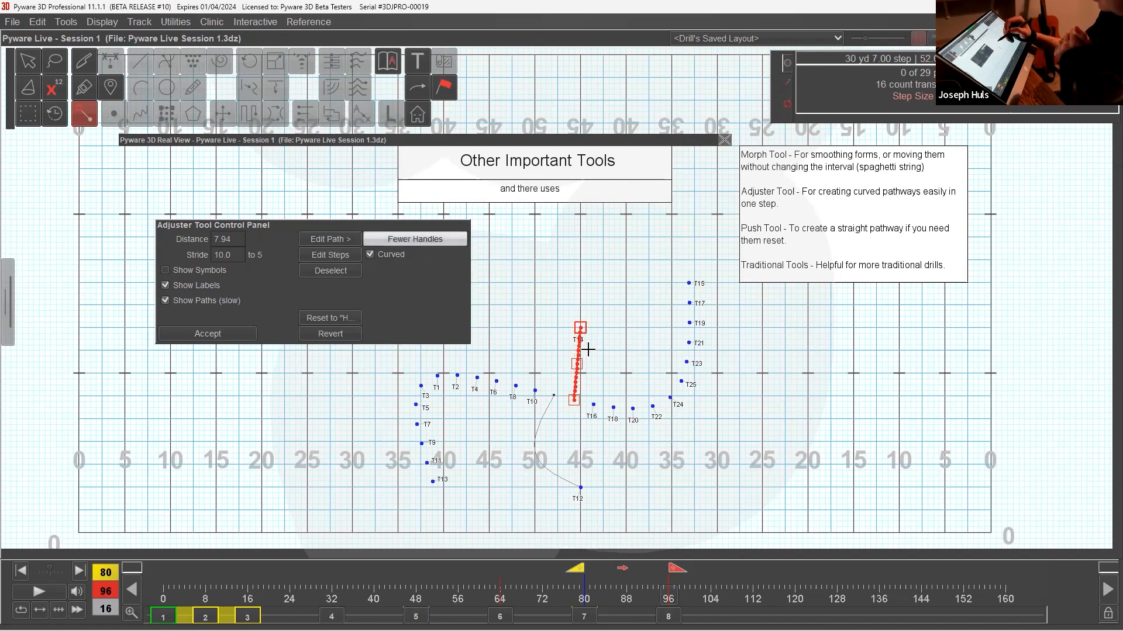
drag(576, 363, 596, 372)
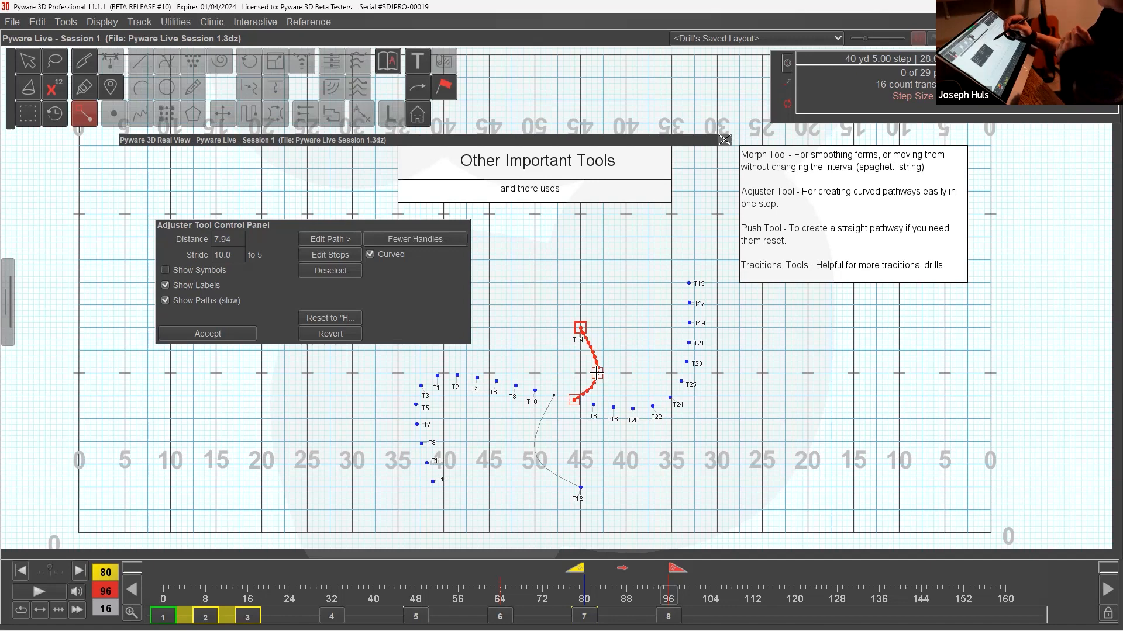
click(340, 240)
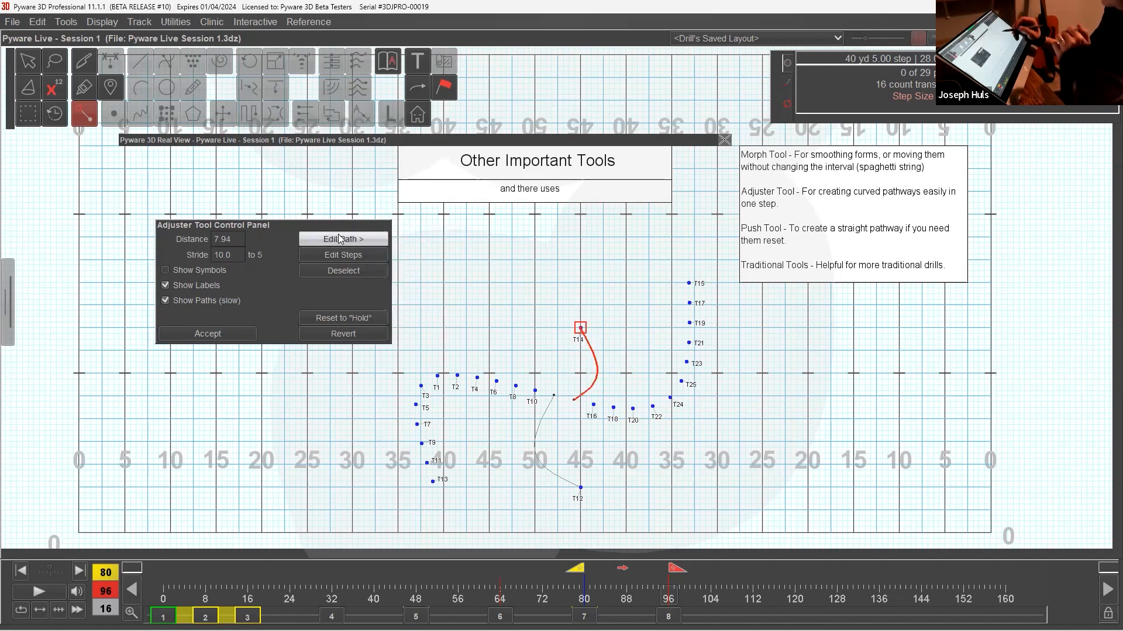
Try moving T16 forward to the right 40-yard line along a curved path bowed to the right 45-yard line, leaving the Adjuster Tool without accepting.
drag(593, 405, 626, 486)
click(381, 242)
click(430, 240)
click(431, 240)
click(433, 241)
drag(609, 444, 579, 452)
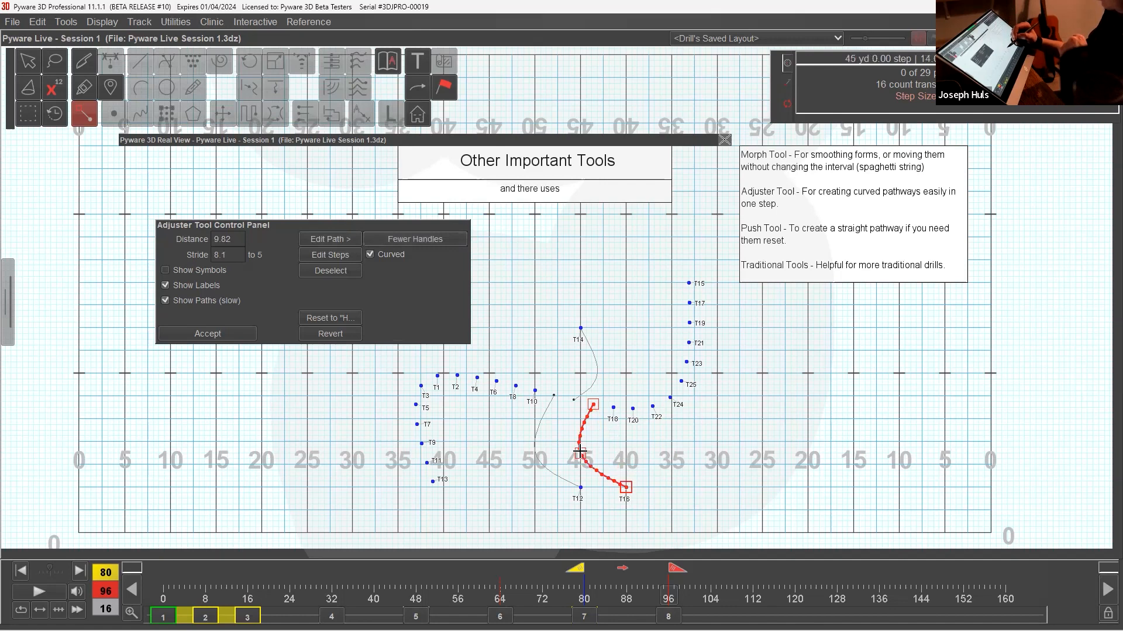
click(355, 242)
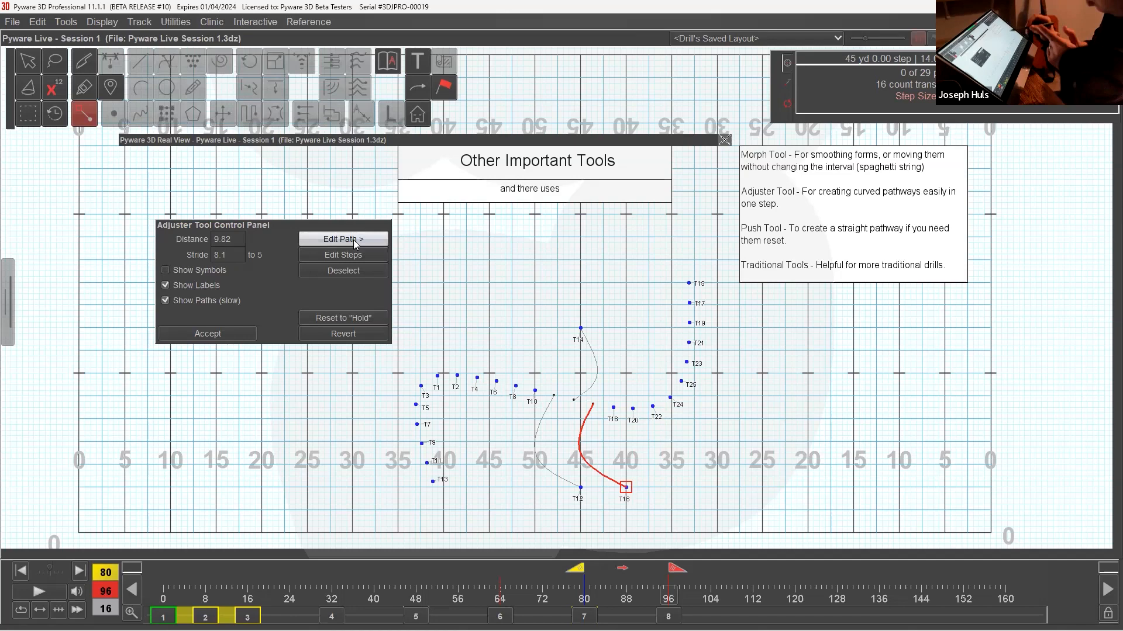
click(29, 69)
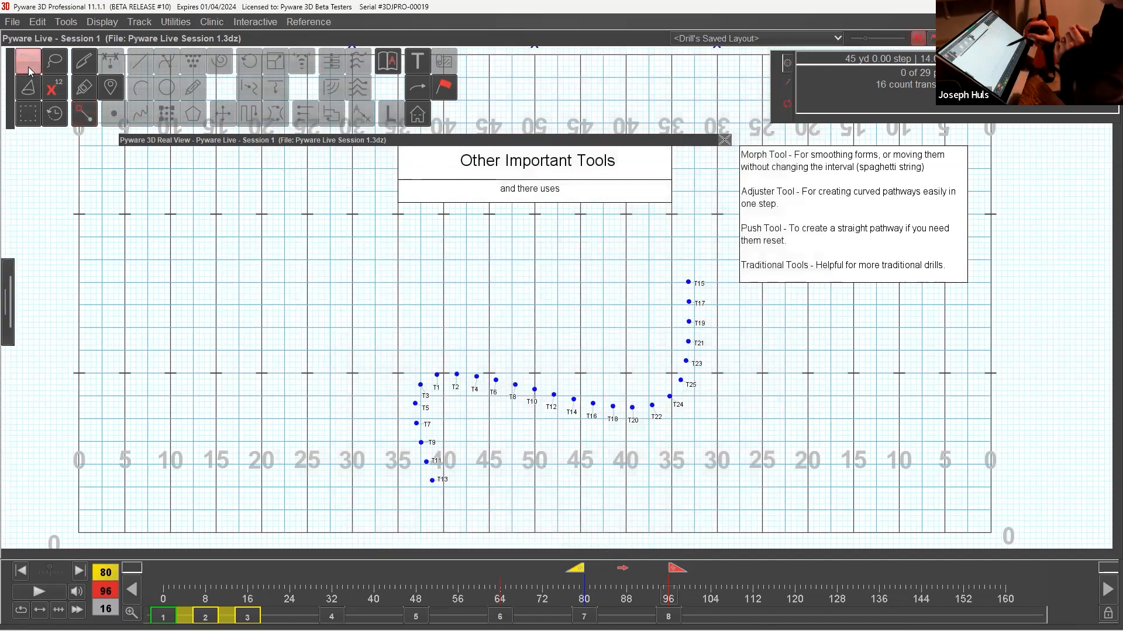
Select the whole S curve and shift it with the Adjuster Tool so that T13 lands on the left 45-yard line.
mouse_move(497, 339)
mouse_down()
mouse_move(597, 456)
mouse_move(592, 447)
mouse_up()
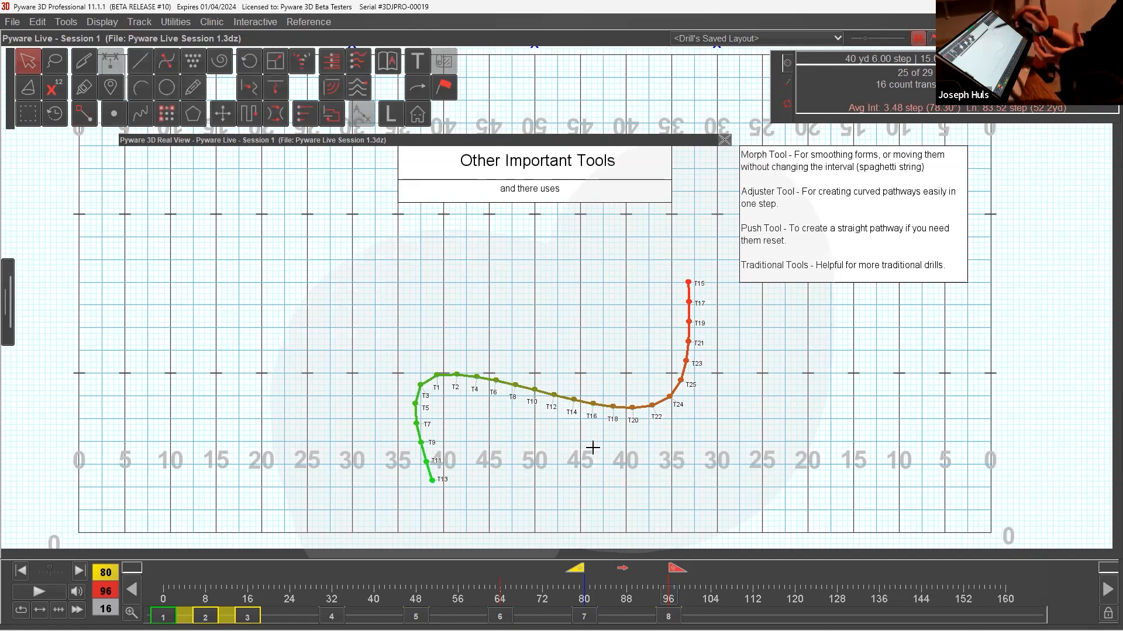
click(88, 120)
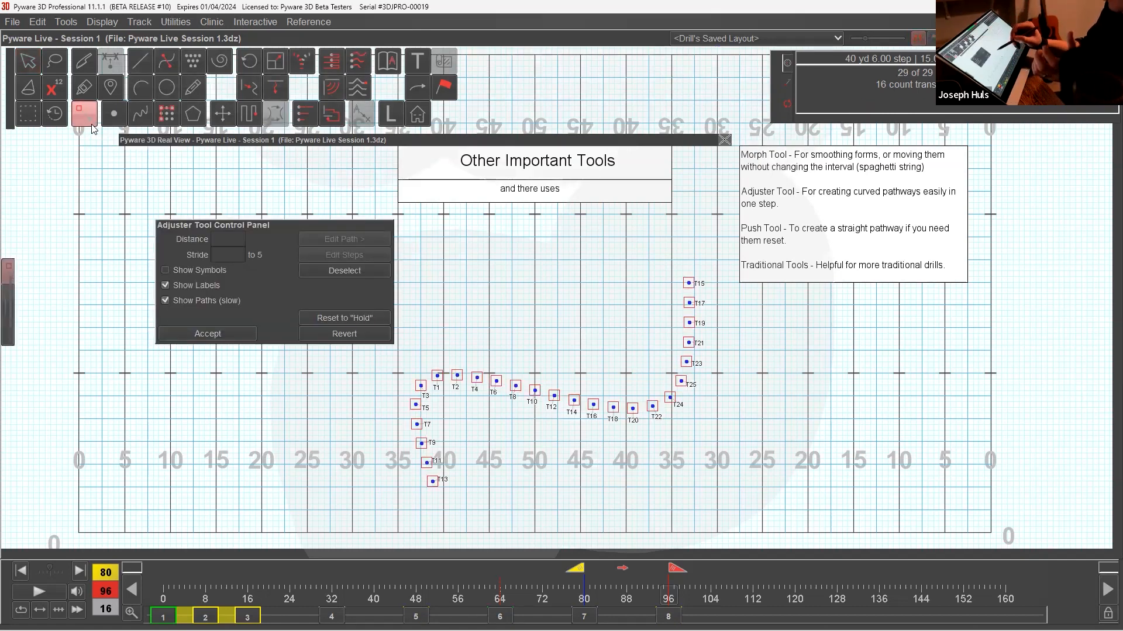
mouse_move(432, 481)
mouse_down()
mouse_move(476, 494)
mouse_move(488, 510)
mouse_up()
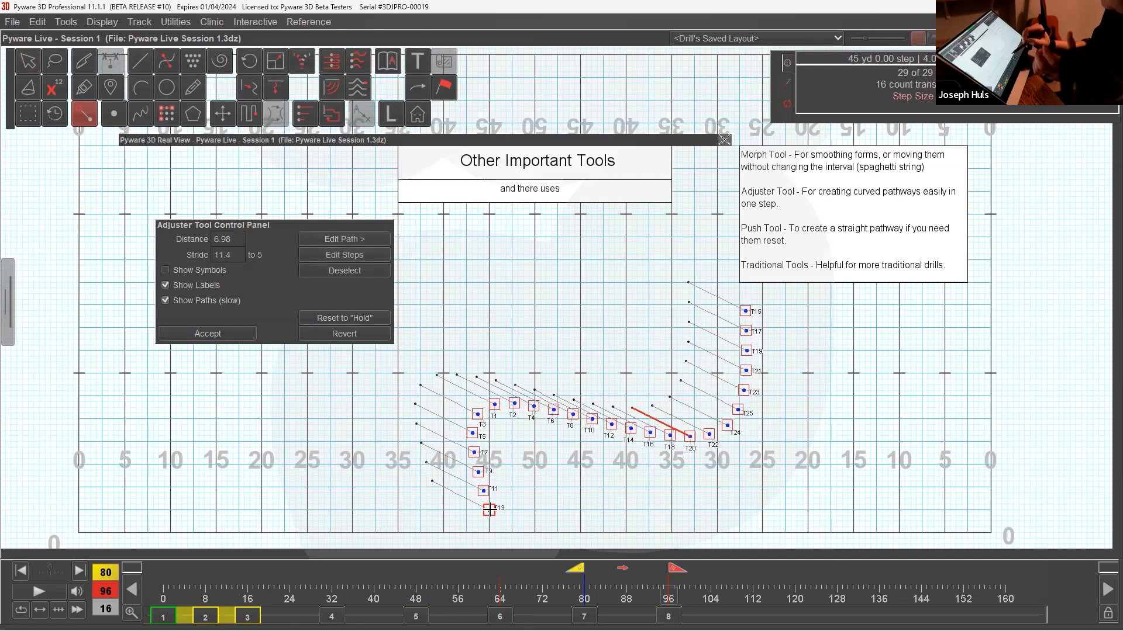
Give the S curve's shift a curved path with a single middle handle bowed toward the front sideline, and play the accepted move back.
click(371, 242)
click(426, 239)
click(429, 238)
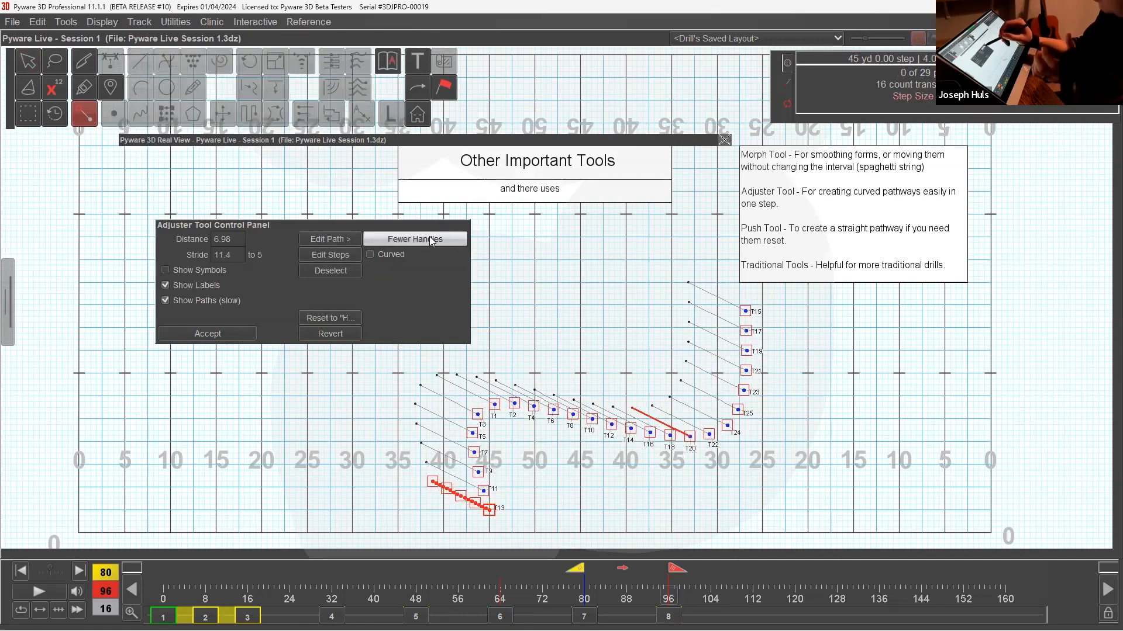
click(433, 237)
drag(461, 496, 451, 507)
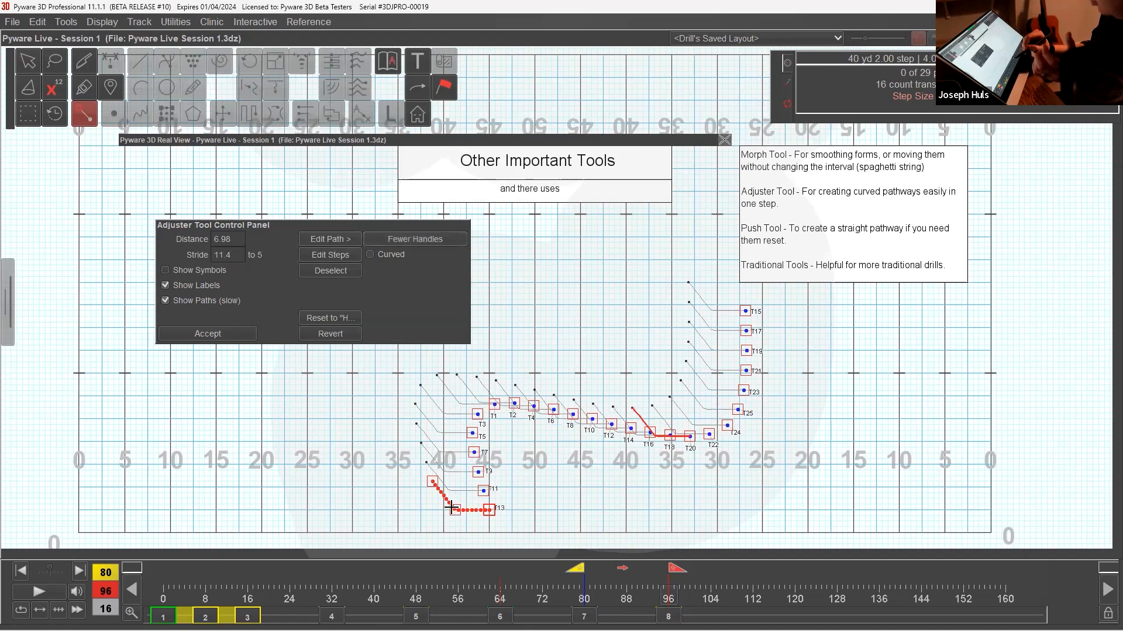
click(402, 259)
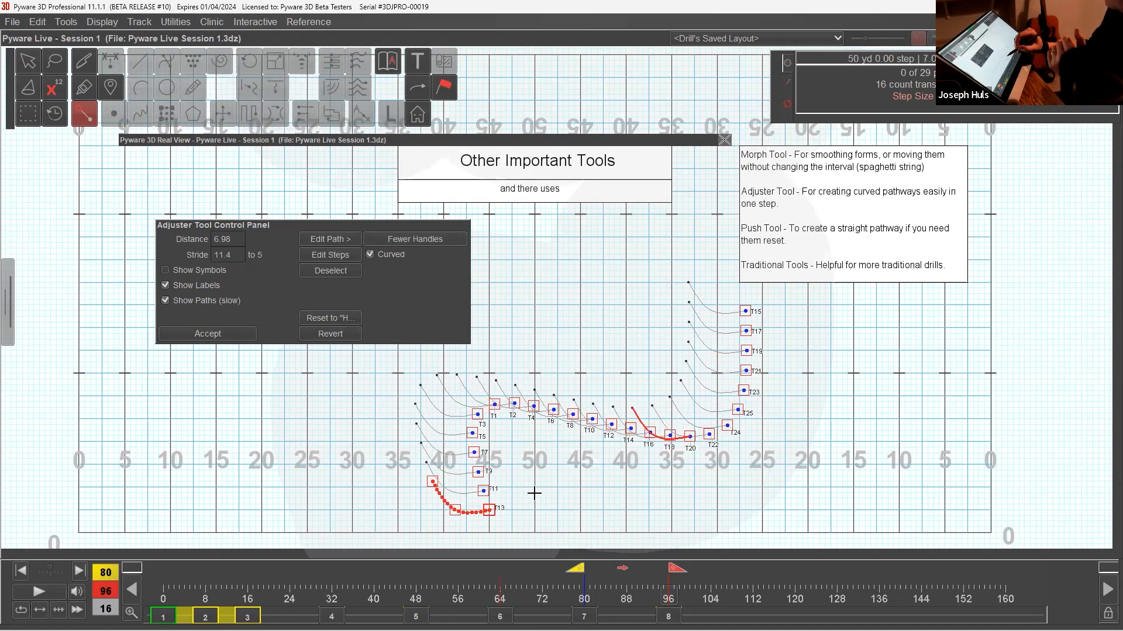
click(243, 338)
click(58, 592)
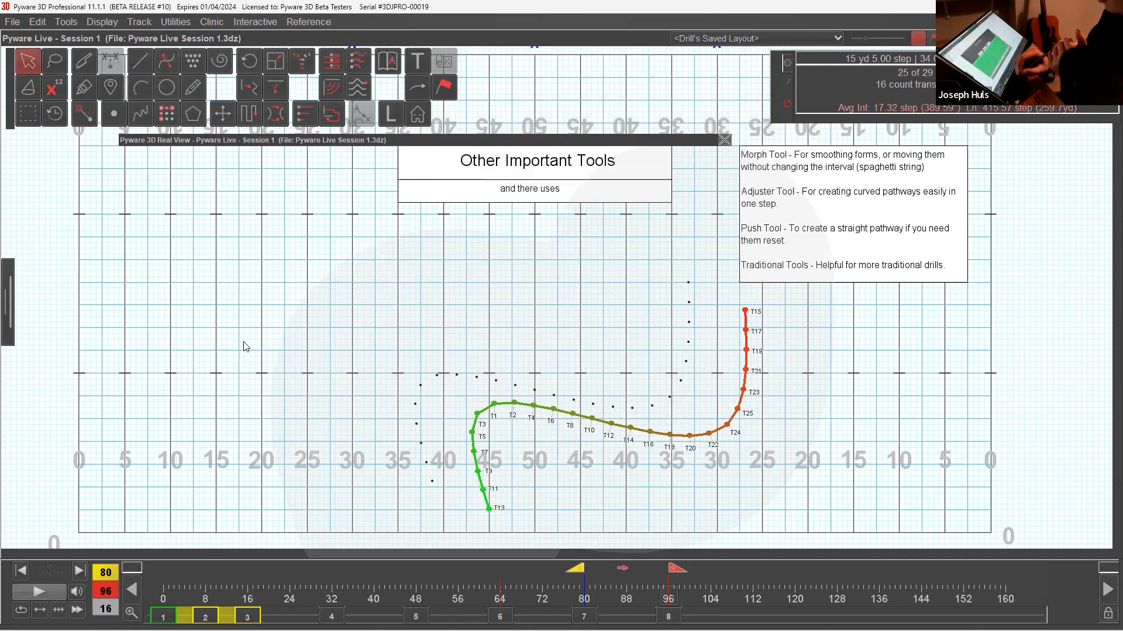